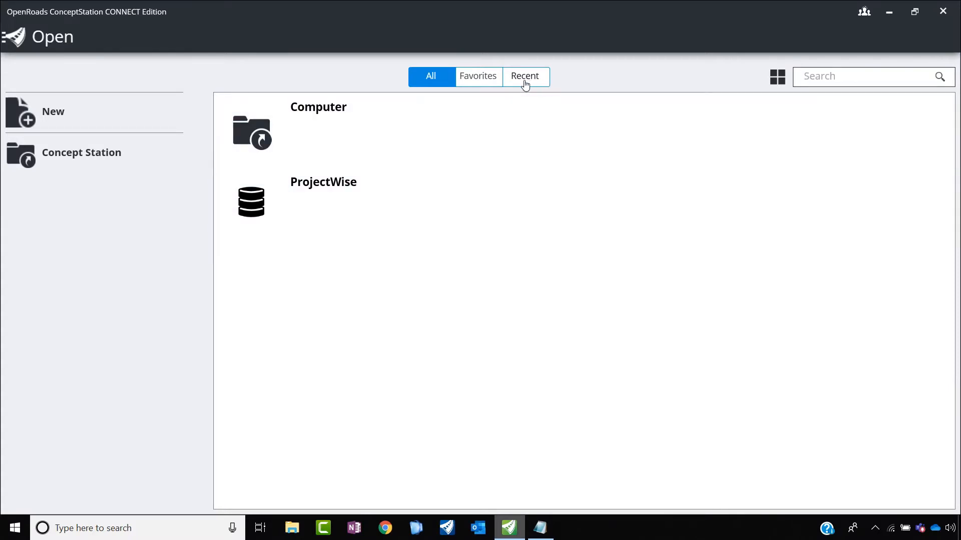
Step: Check the recent and favorite files, and start a new concept file
click(540, 86)
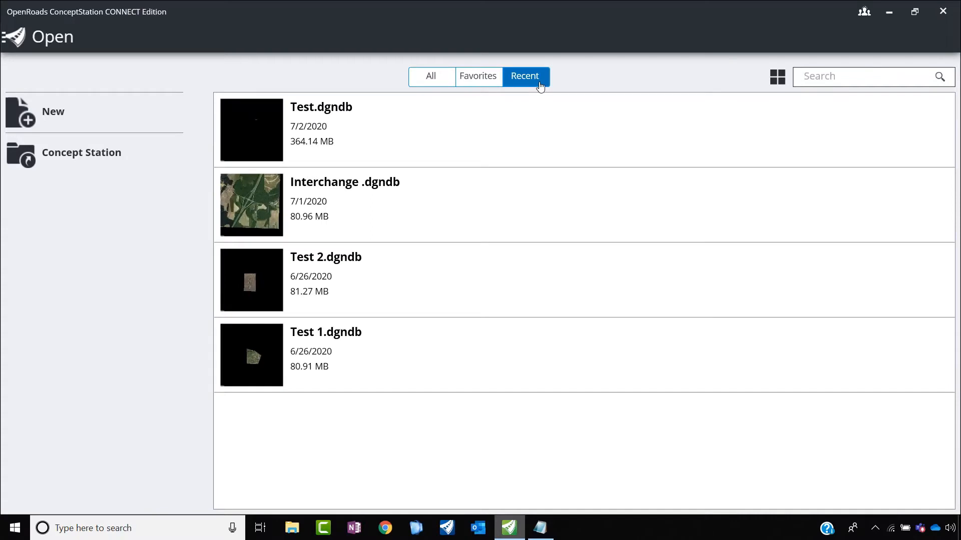
click(489, 84)
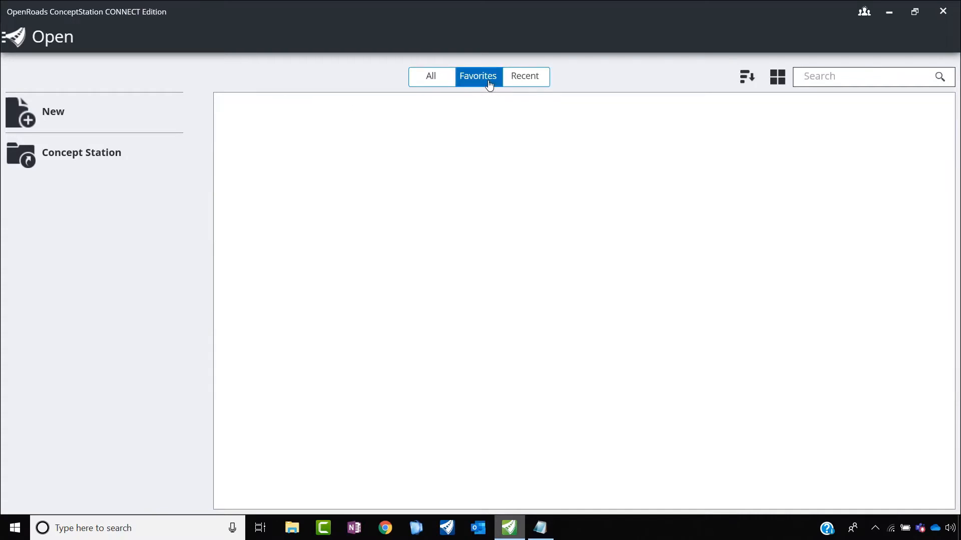
click(27, 122)
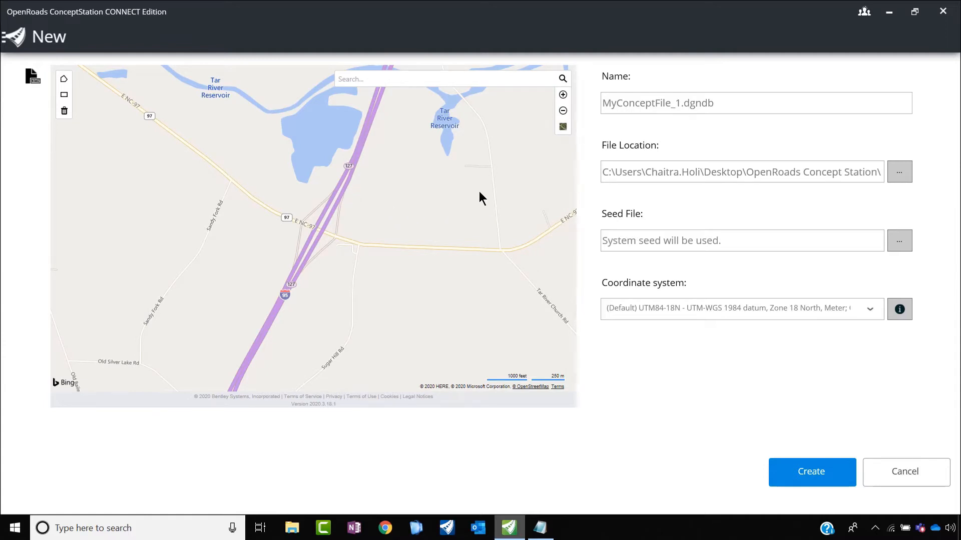
Step: Locate the project site on the map by searching for its street address
click(370, 82)
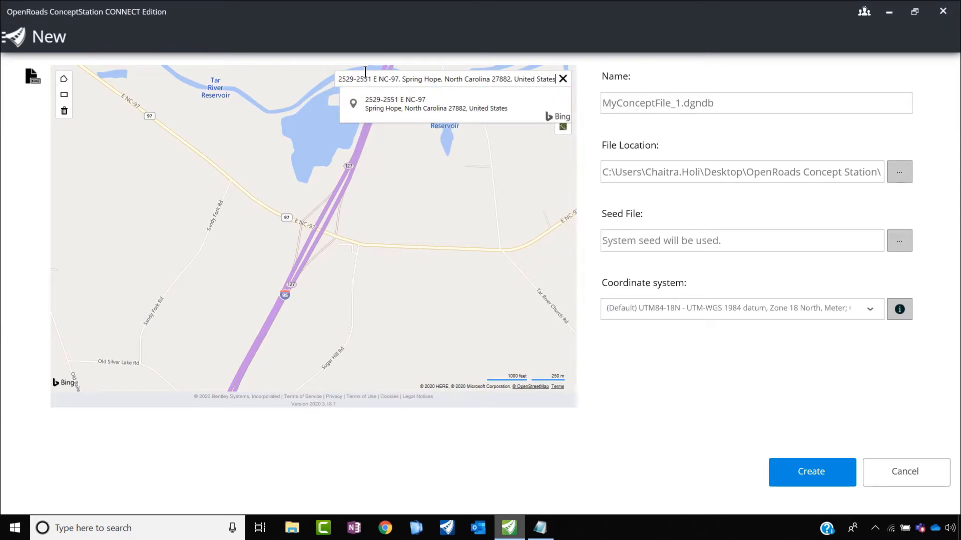
click(388, 108)
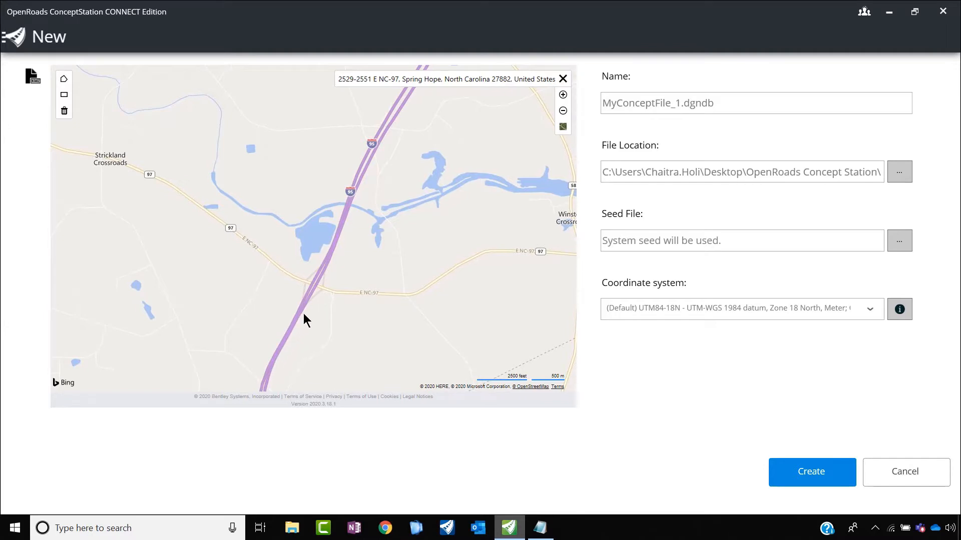
Step: Define a rectangular concept location on the map around the I-95 and E NC-97 interchange
scroll(304, 319, up, 3)
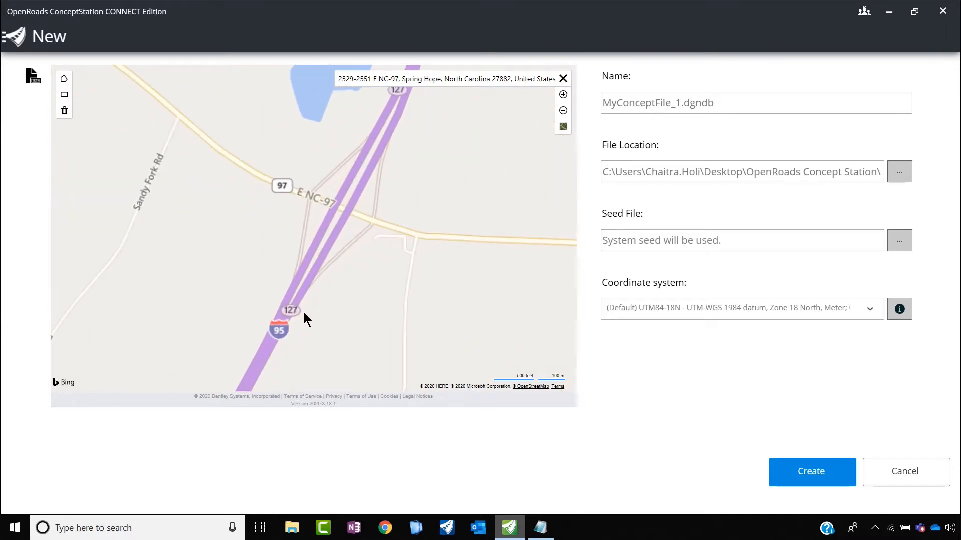
scroll(332, 261, down, 1)
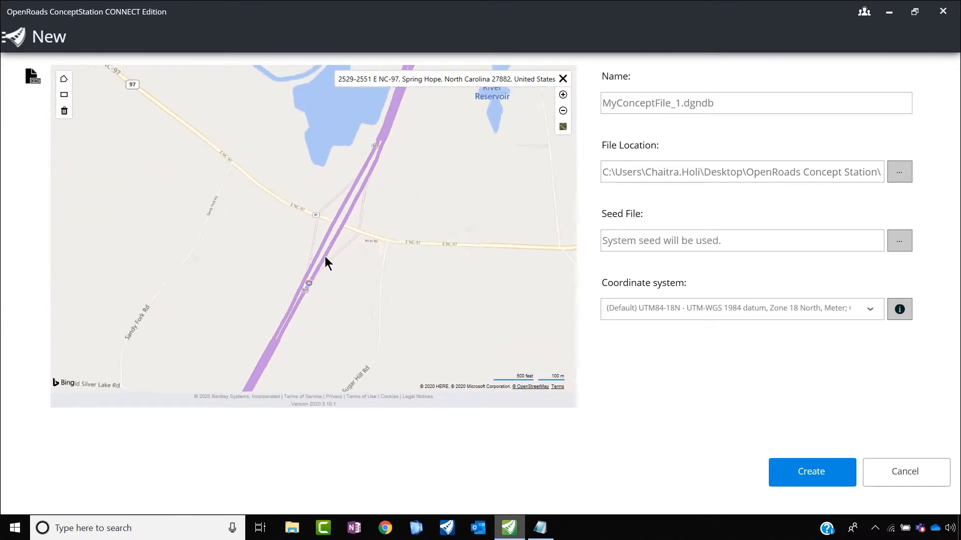
scroll(335, 276, down, 1)
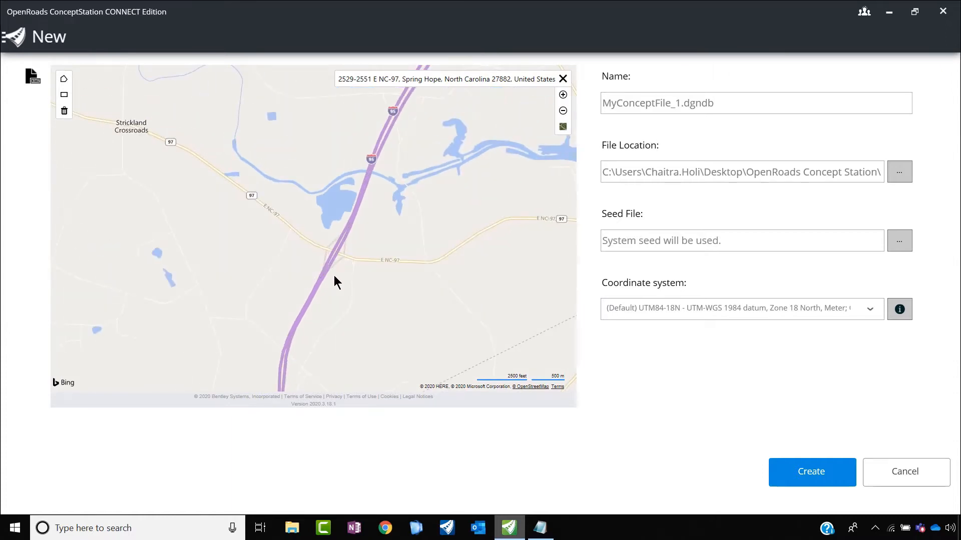
click(65, 95)
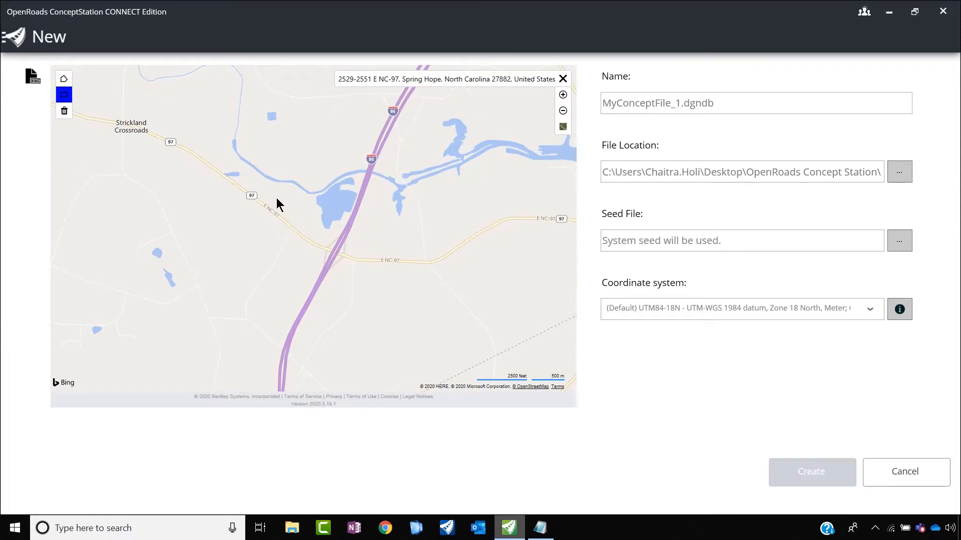
drag(293, 242, 402, 296)
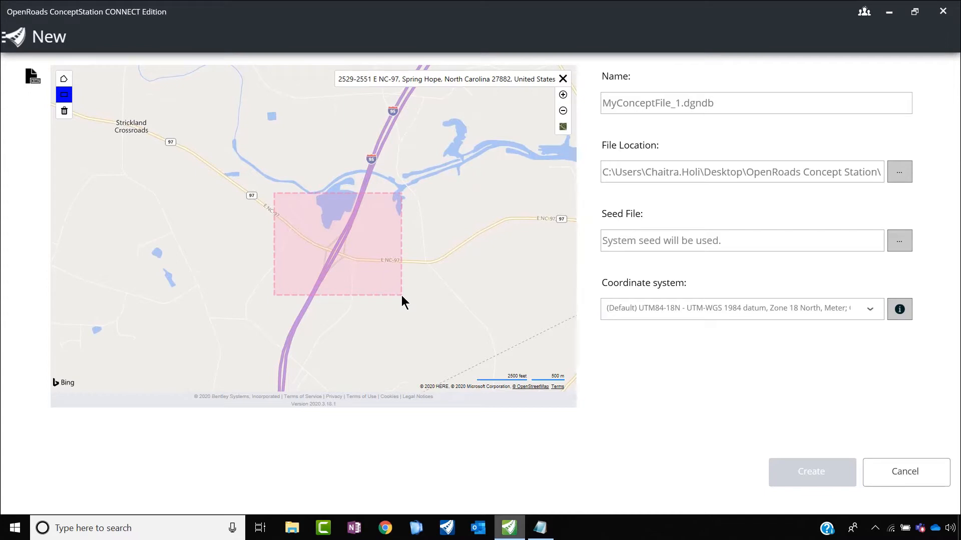
click(401, 296)
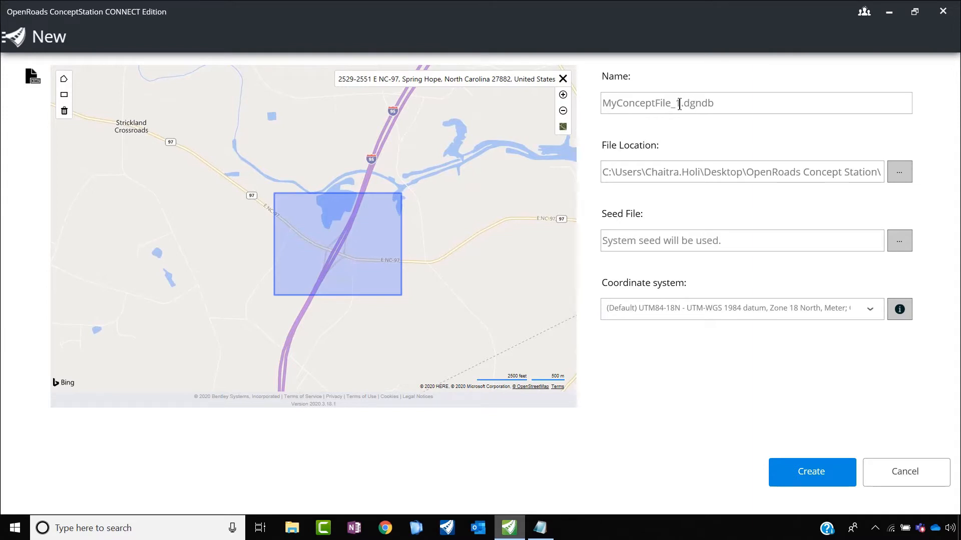
Step: Name the new concept file "My Concept Project Opt 1", keeping the .dgndb extension
drag(680, 103, 594, 102)
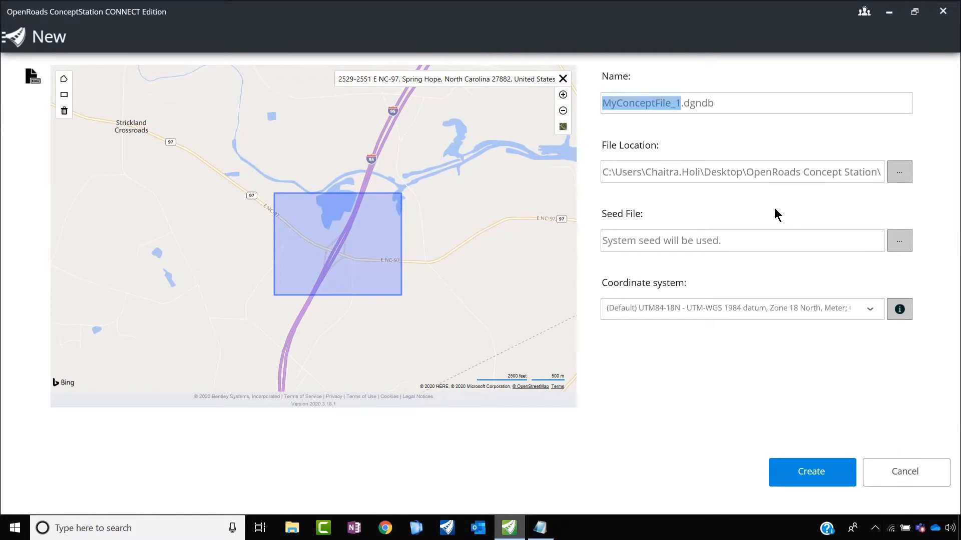
text(My Con)
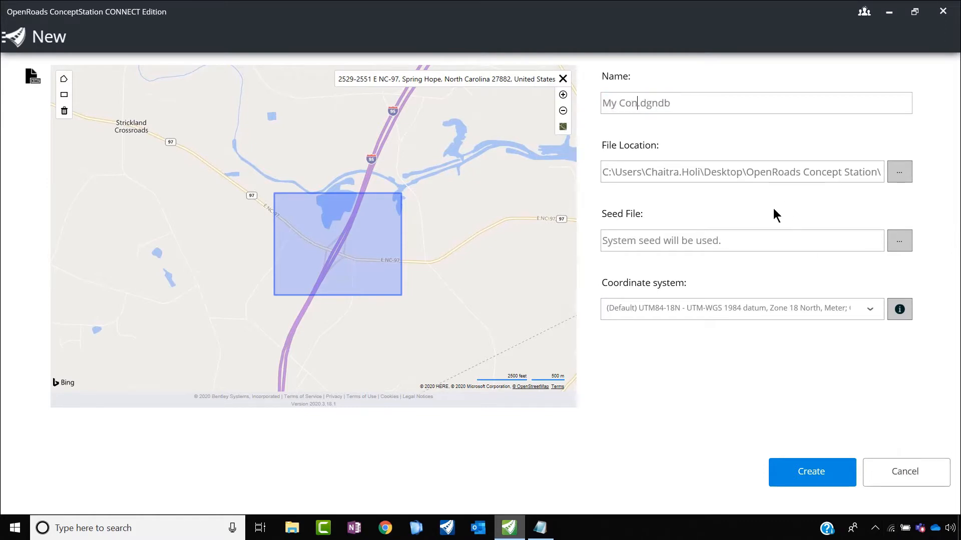
text(e)
key(BackSpace)
text(cepy)
key(BackSpace)
text(t Project Opt 1)
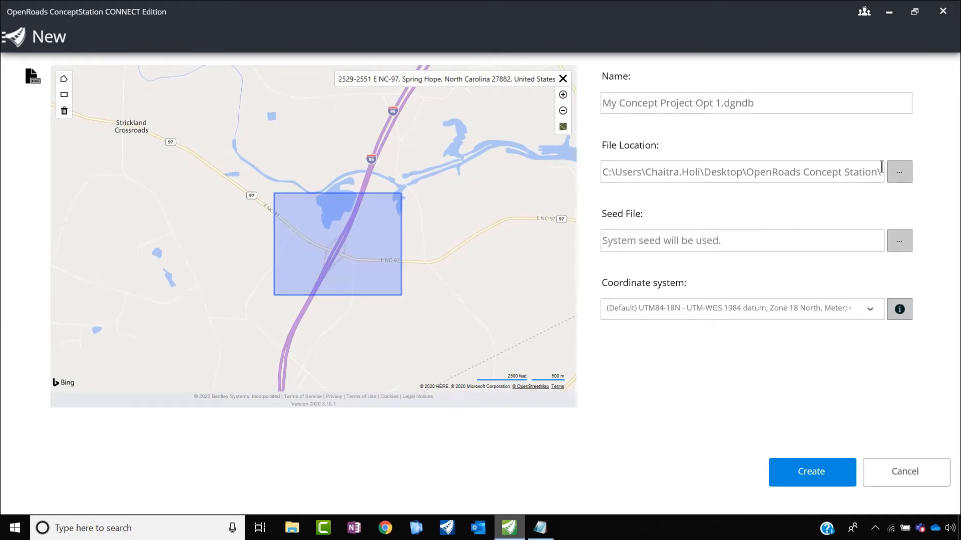
Step: Set the file location to the OpenRoads ConceptStation Demo folder on the Desktop
click(899, 172)
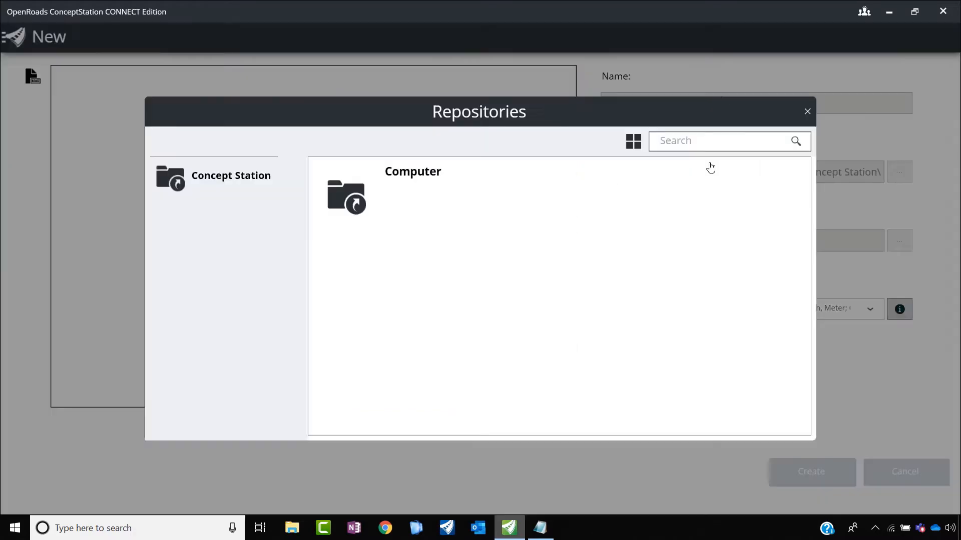
click(340, 200)
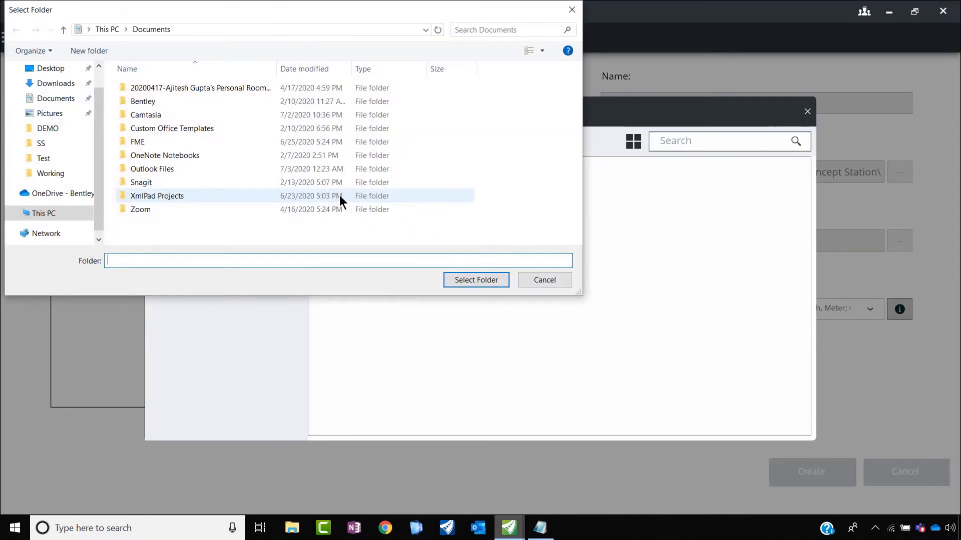
click(31, 68)
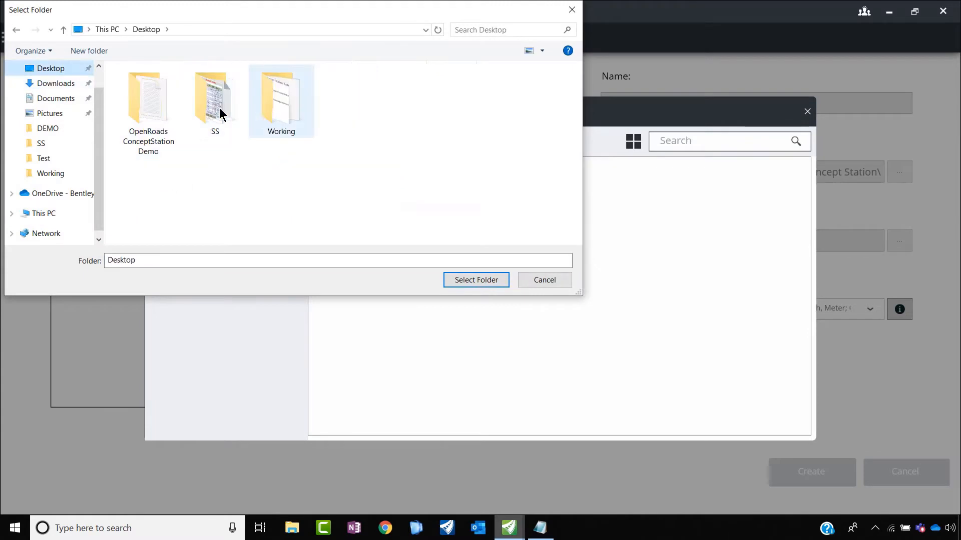
double_click(165, 109)
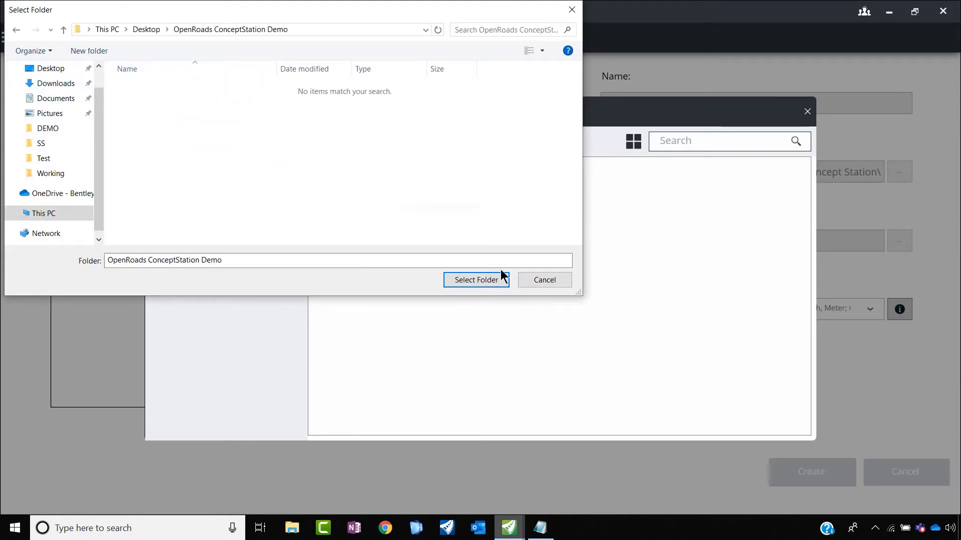
click(143, 34)
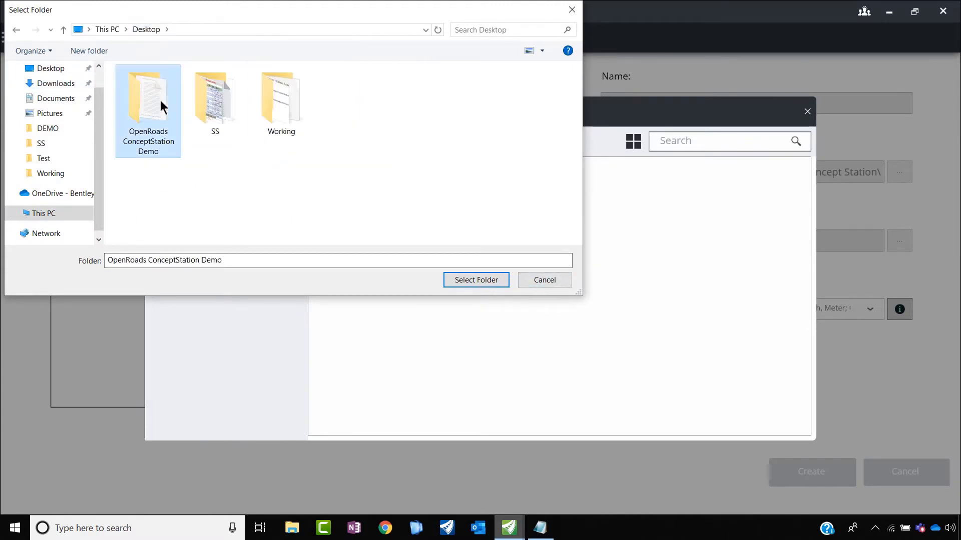
click(481, 284)
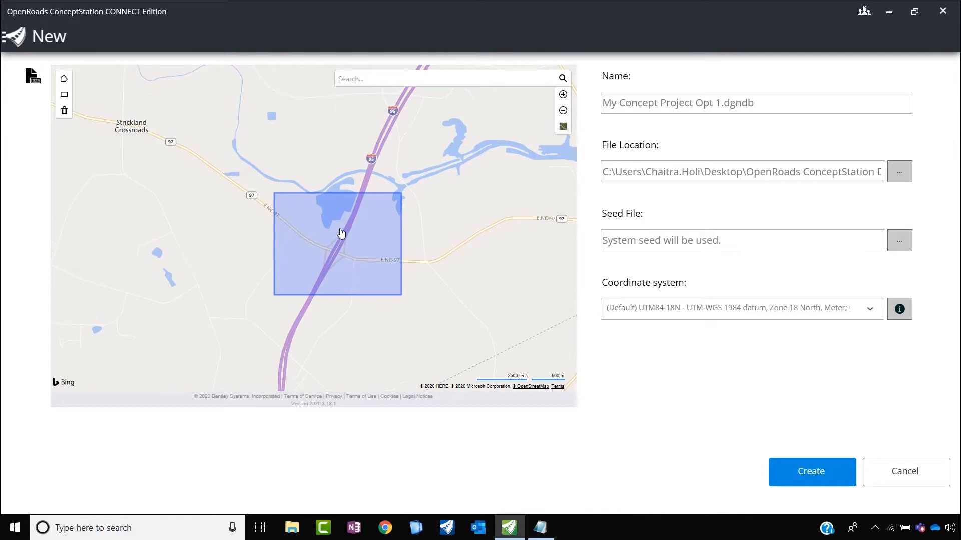
Step: Create the concept file and request Terrain and Static Imagery context data from GeoCoordination Services
click(809, 474)
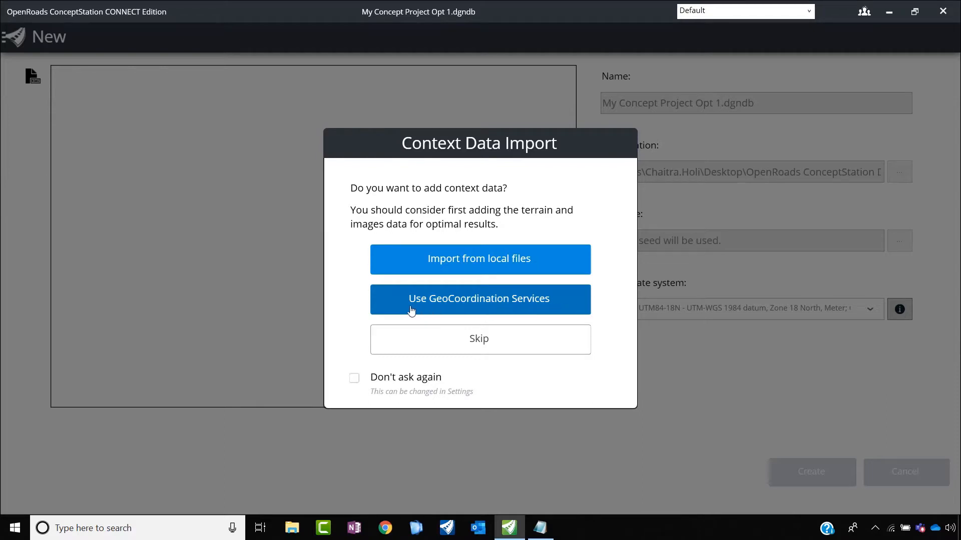
click(530, 306)
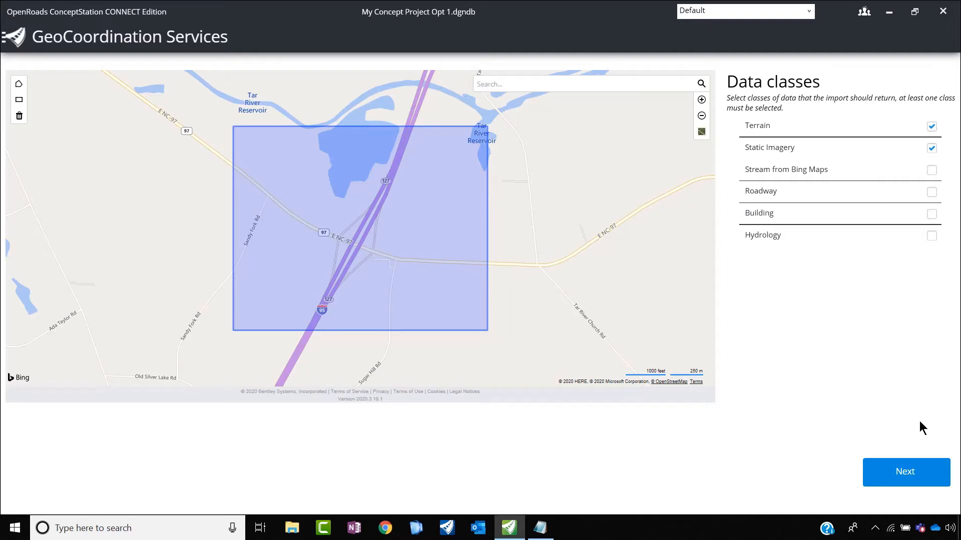
click(923, 474)
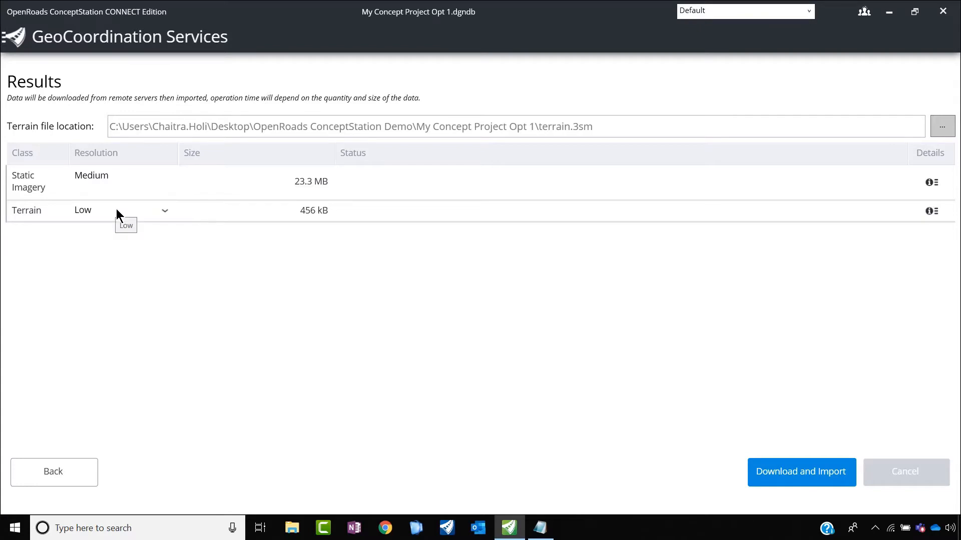
Step: Download and import the static imagery and the terrain at High resolution, after checking the imagery dataset's details
click(931, 183)
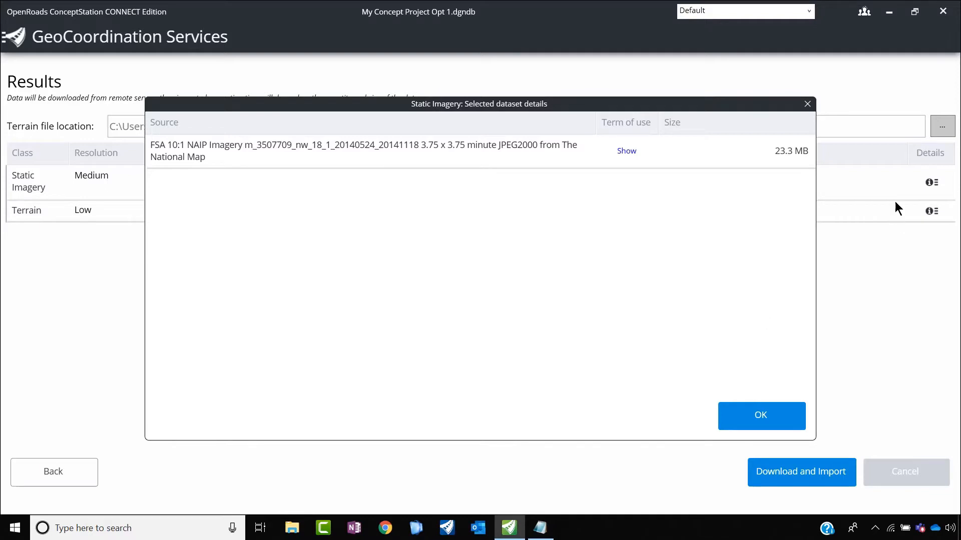
click(807, 104)
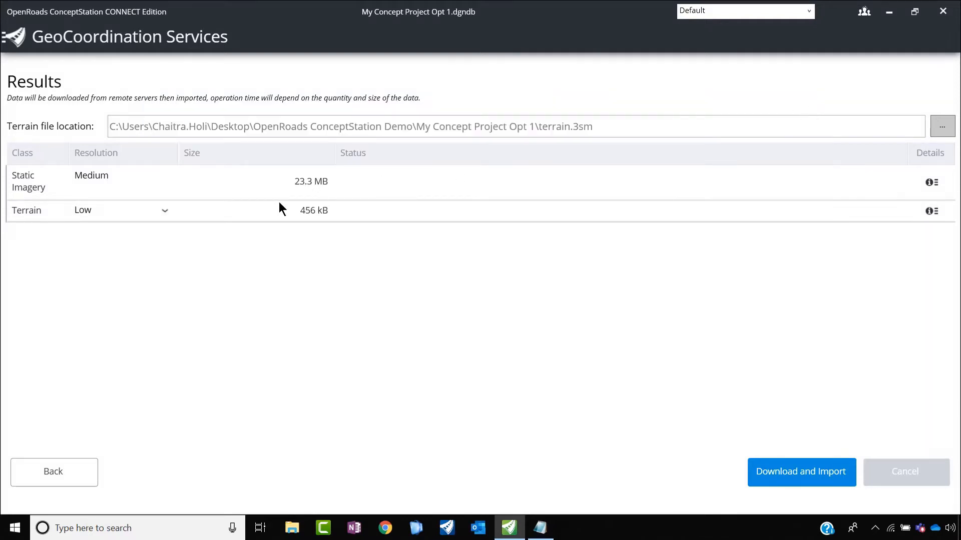
click(163, 212)
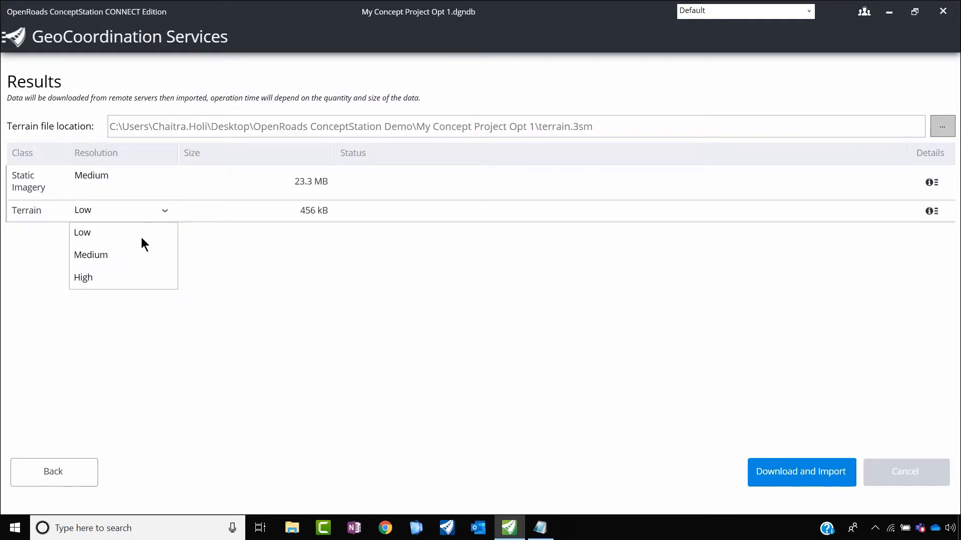
click(89, 278)
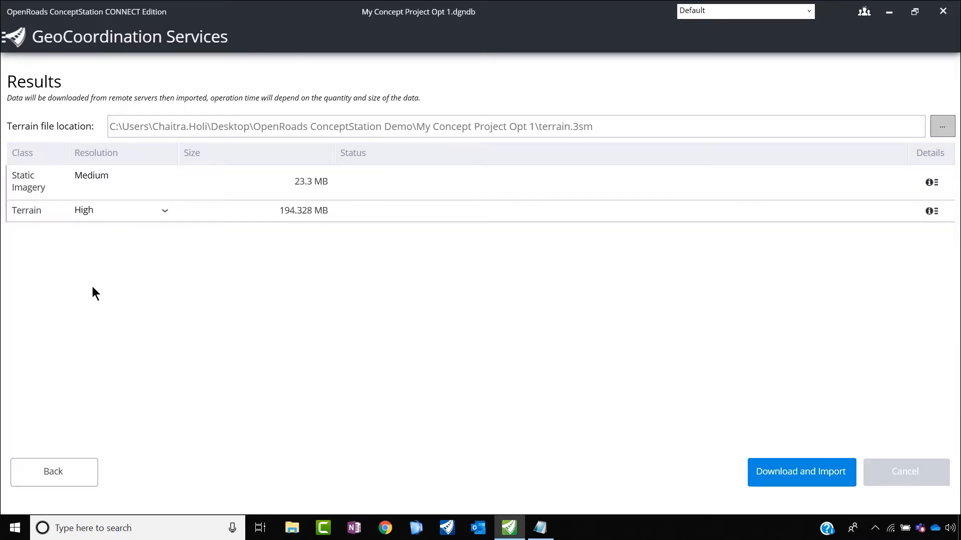
click(777, 475)
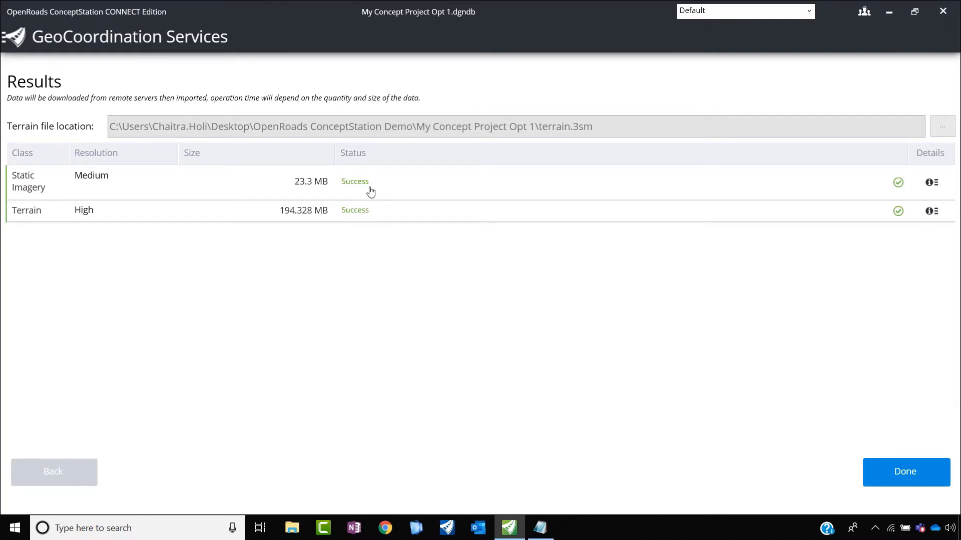
click(904, 473)
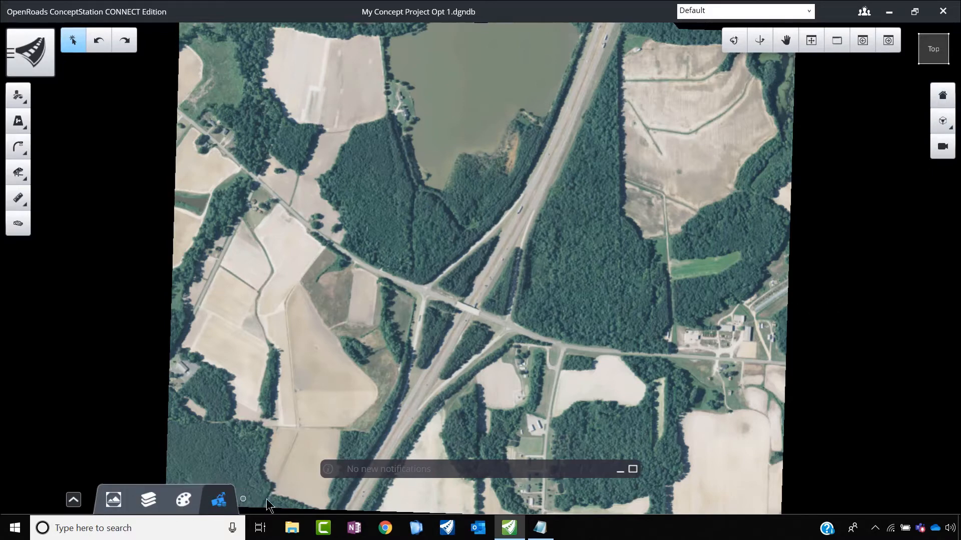
Step: Look through the concept's estimated cost, saved views and layer categories
click(73, 501)
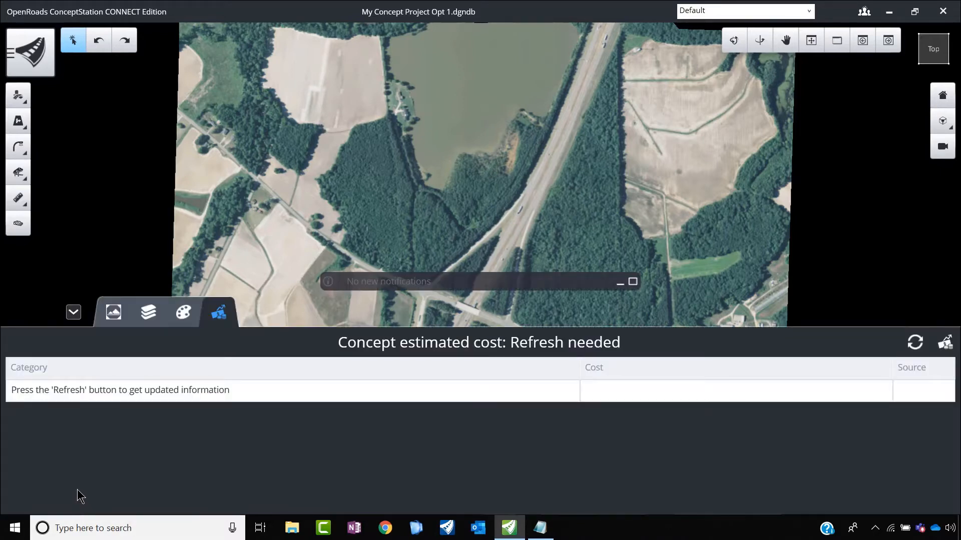
click(105, 313)
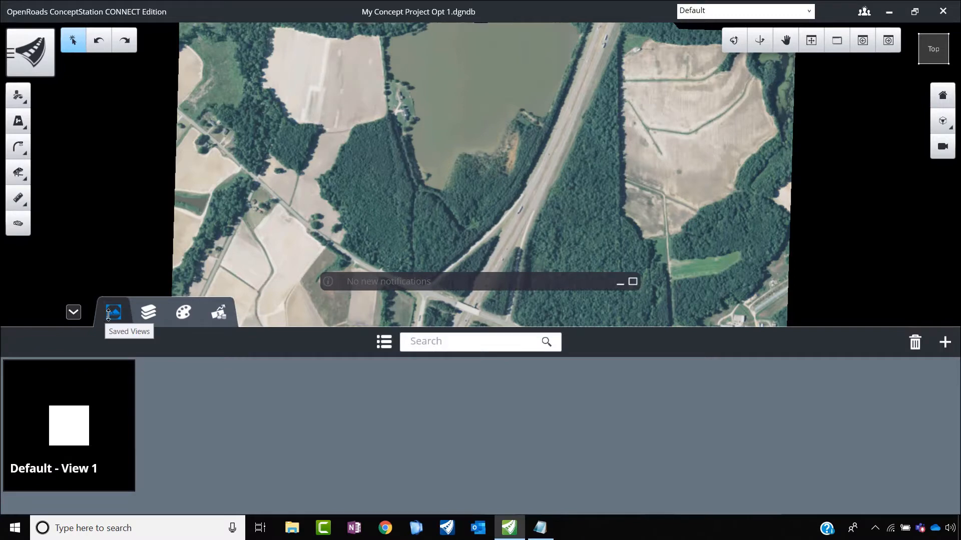
click(142, 312)
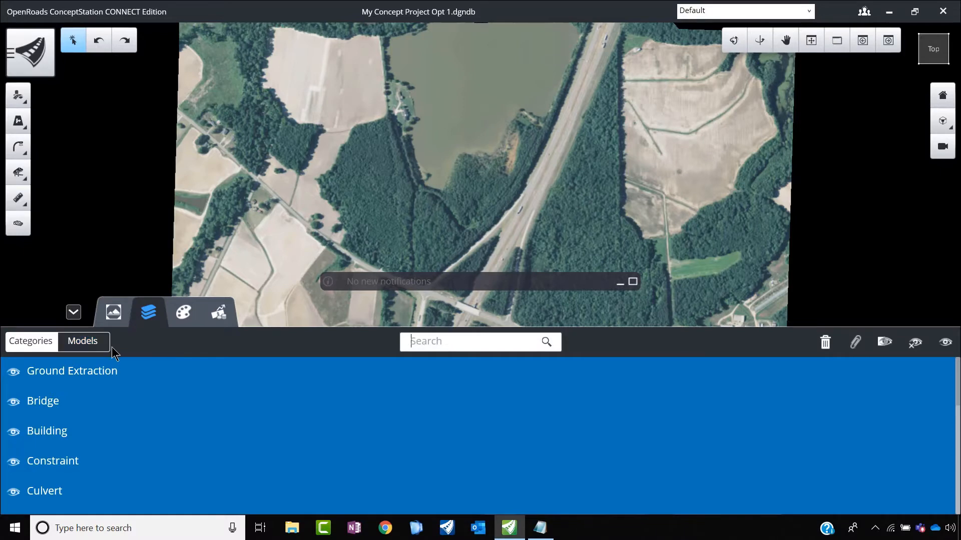
click(215, 315)
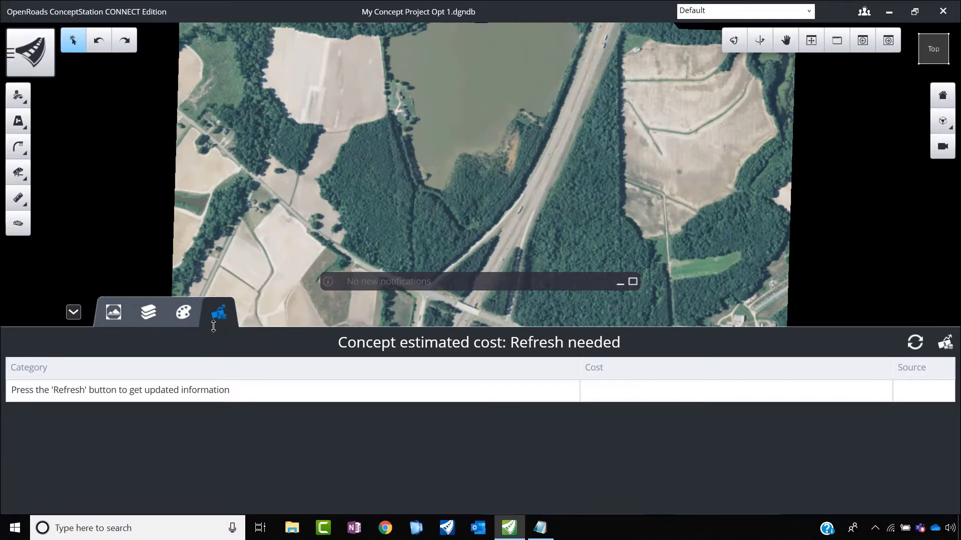
click(74, 312)
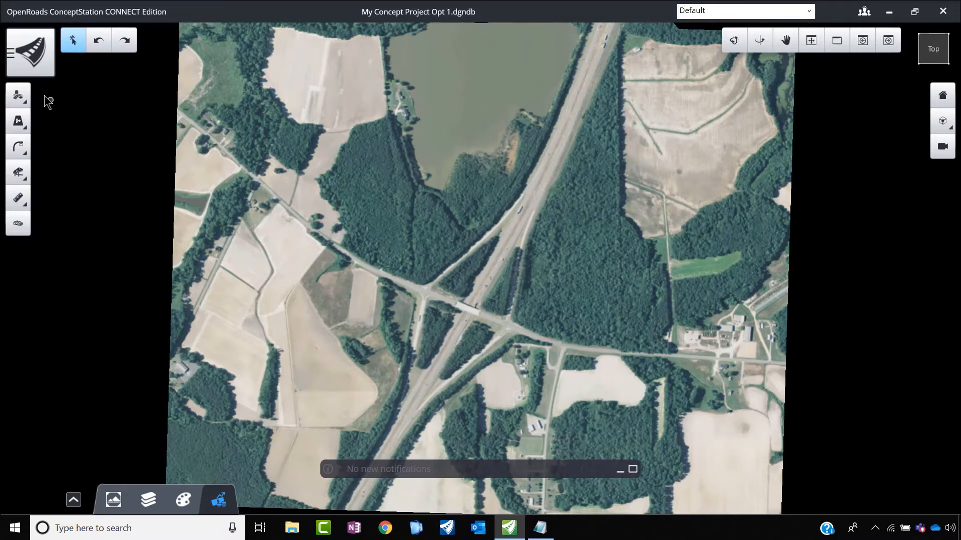
click(19, 96)
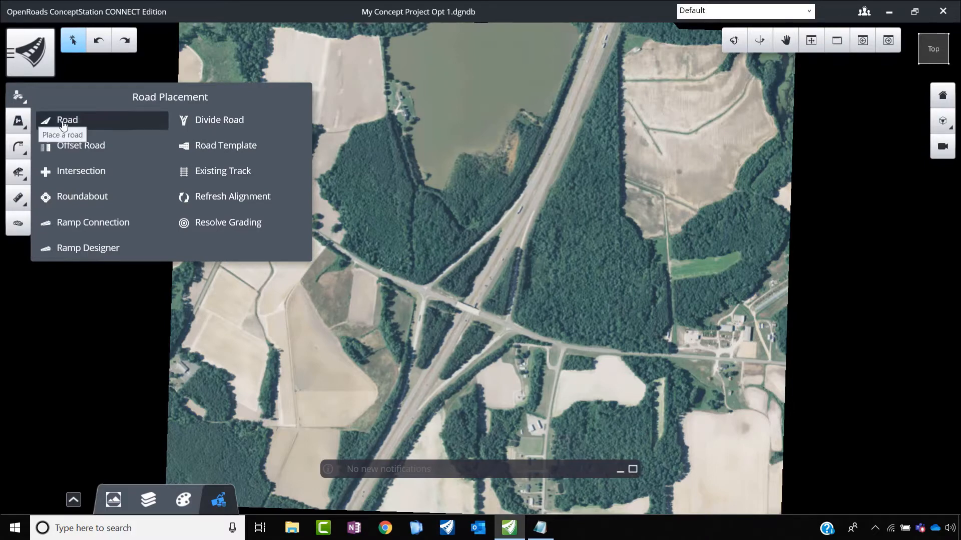
click(19, 172)
click(61, 238)
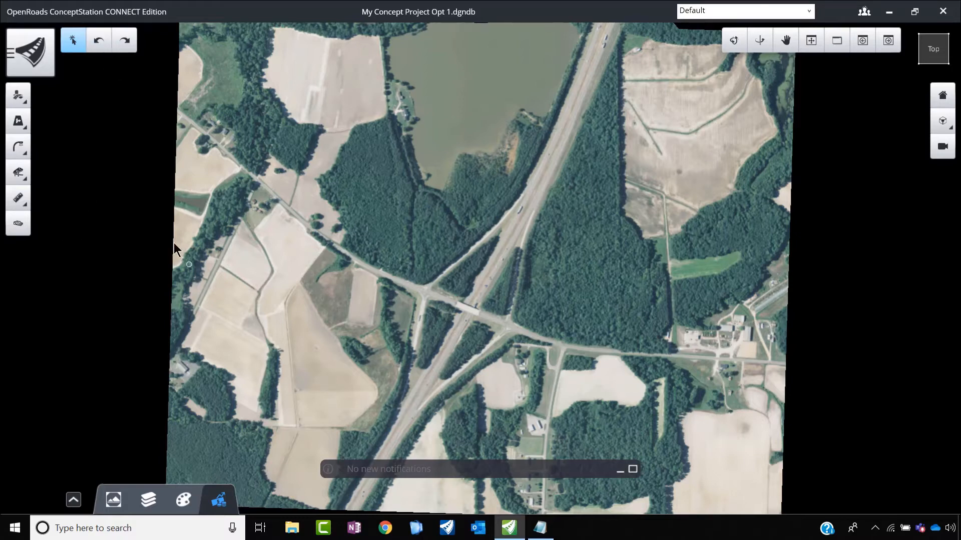
Step: Start a new road using the Urban Local Road class and the Concrete Median Curb (4 lanes) template from the 4 Lanes folder
click(17, 97)
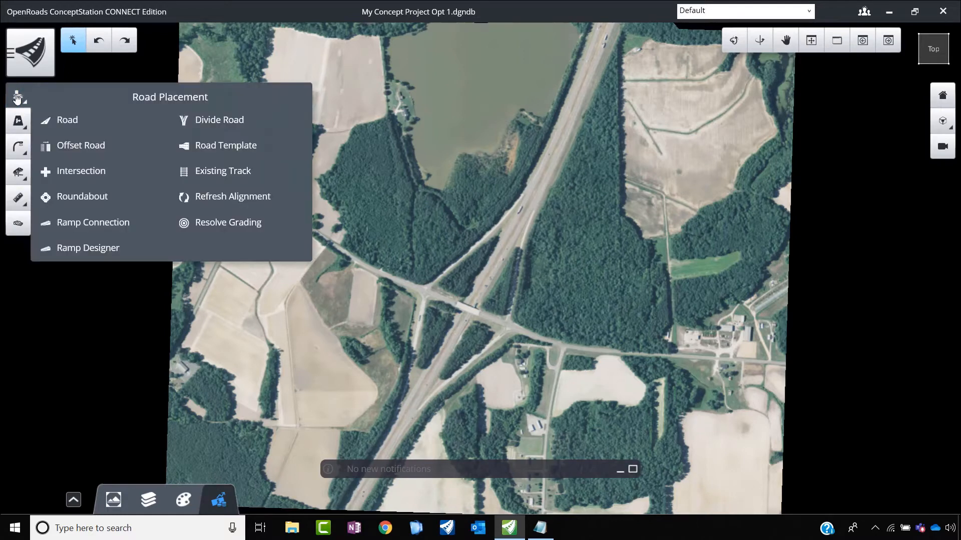
click(58, 125)
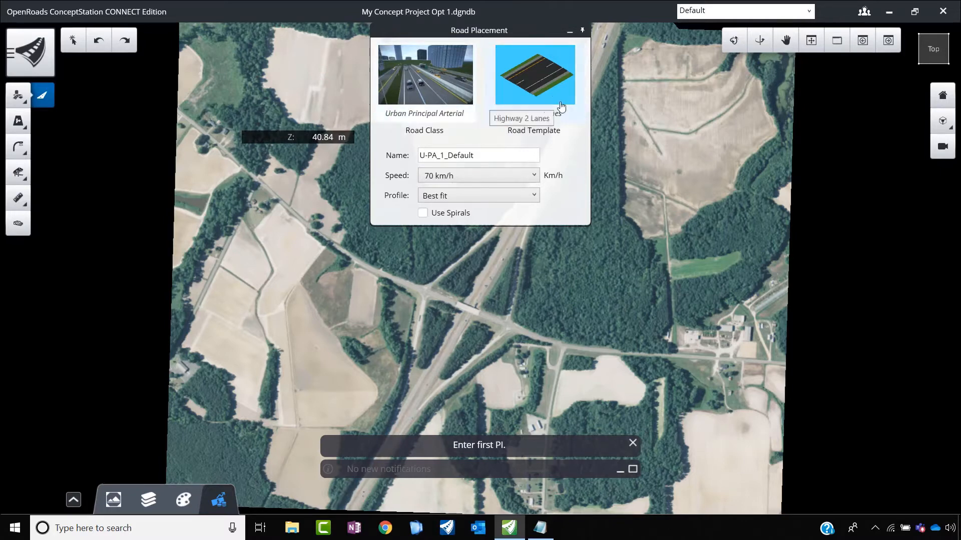
click(439, 89)
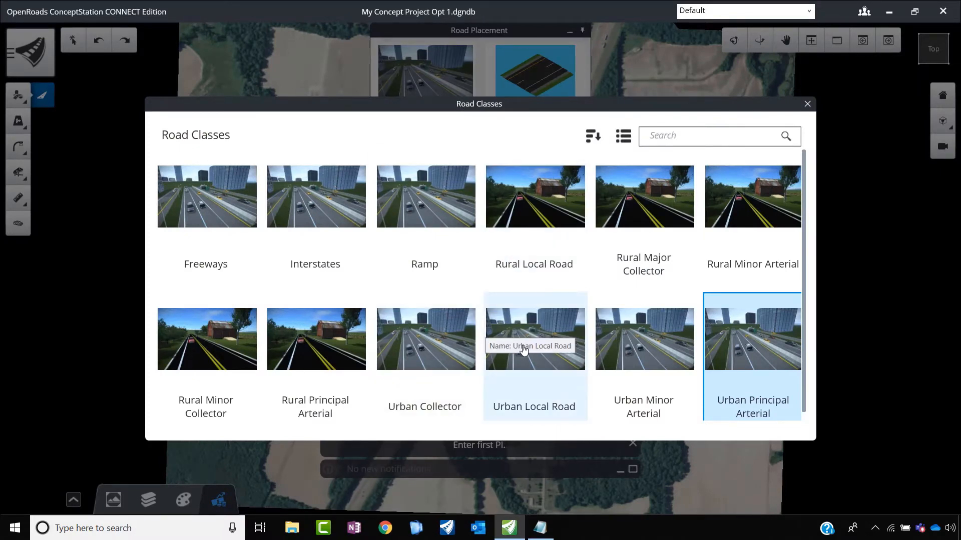
click(525, 365)
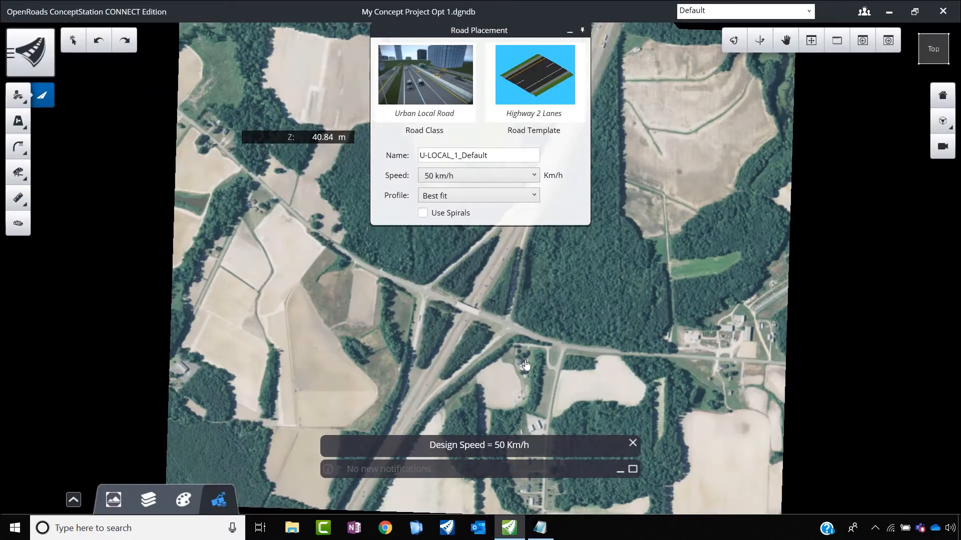
click(547, 80)
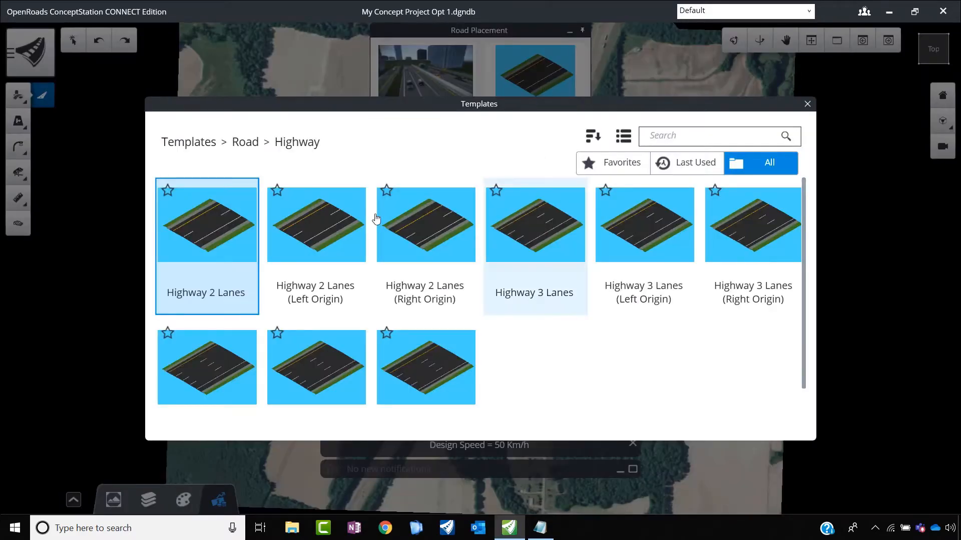
click(246, 142)
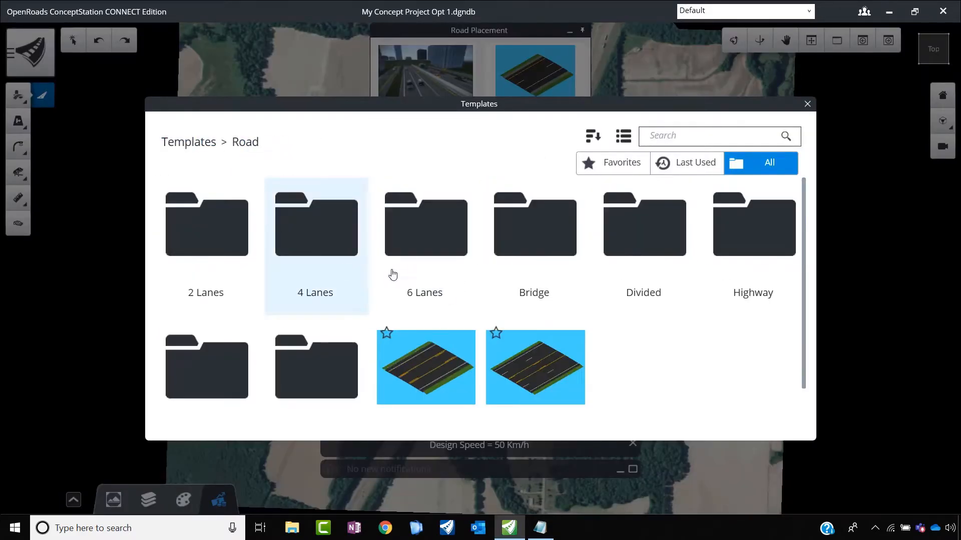
click(323, 237)
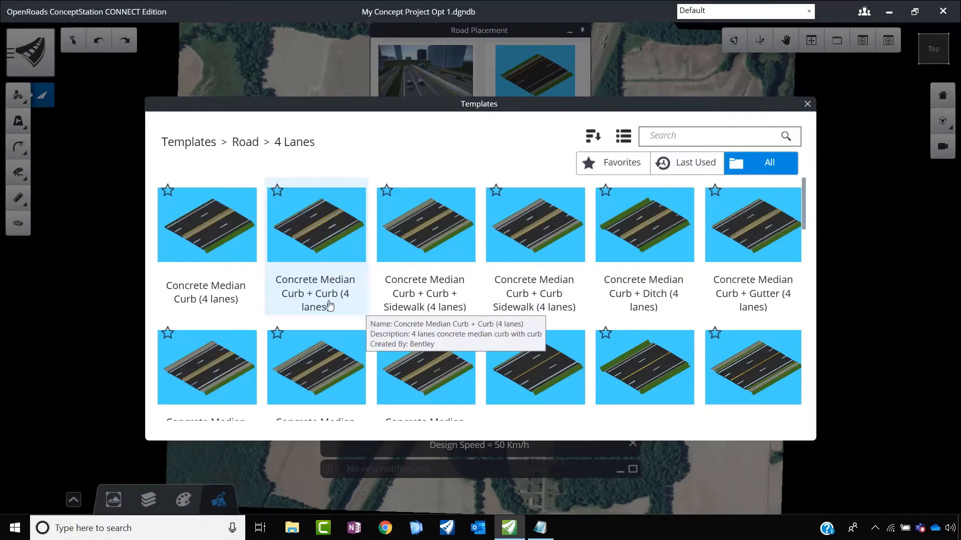
click(202, 231)
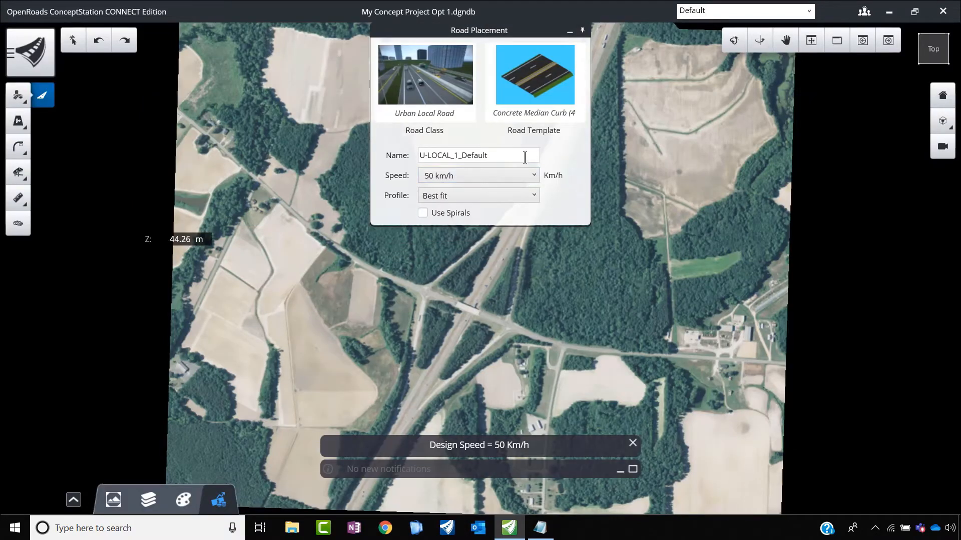
Step: Name the new road EW Road and set its design speed to 100 km/h
drag(524, 157, 407, 152)
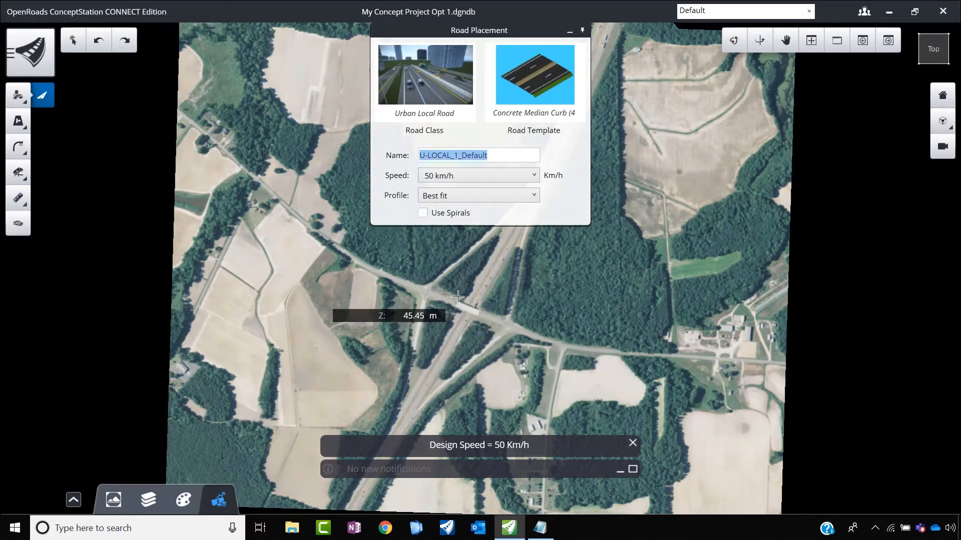
text(EW Road)
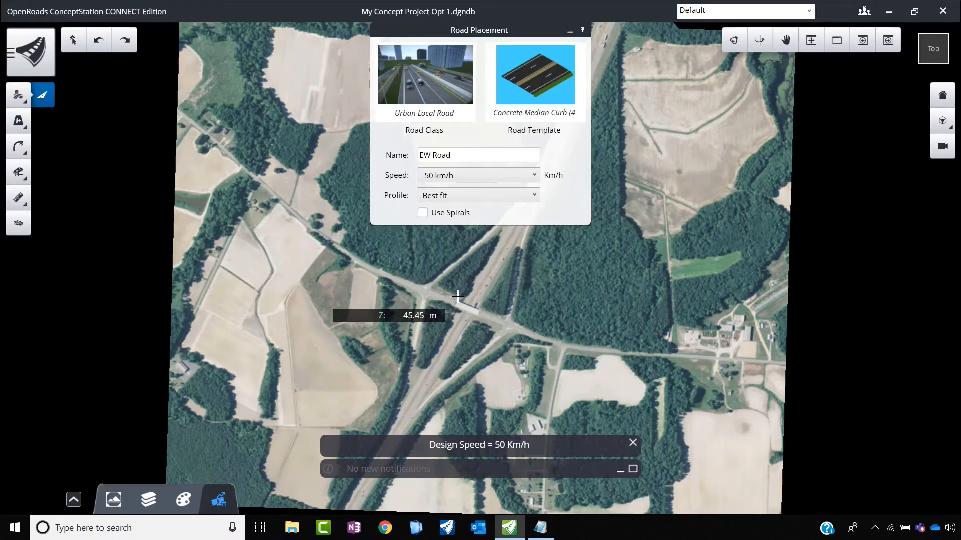
click(532, 176)
click(450, 297)
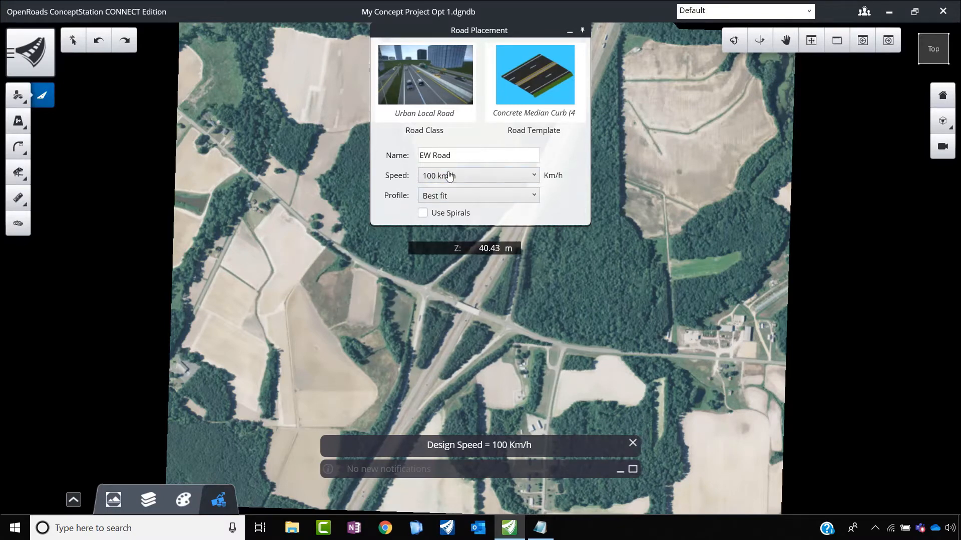
Step: Place the road from west to east along the existing crossroad, bending at its two curves, with legs of about 0.52, 0.90 and 0.66 km
scroll(433, 275, down, 1)
scroll(420, 265, up, 1)
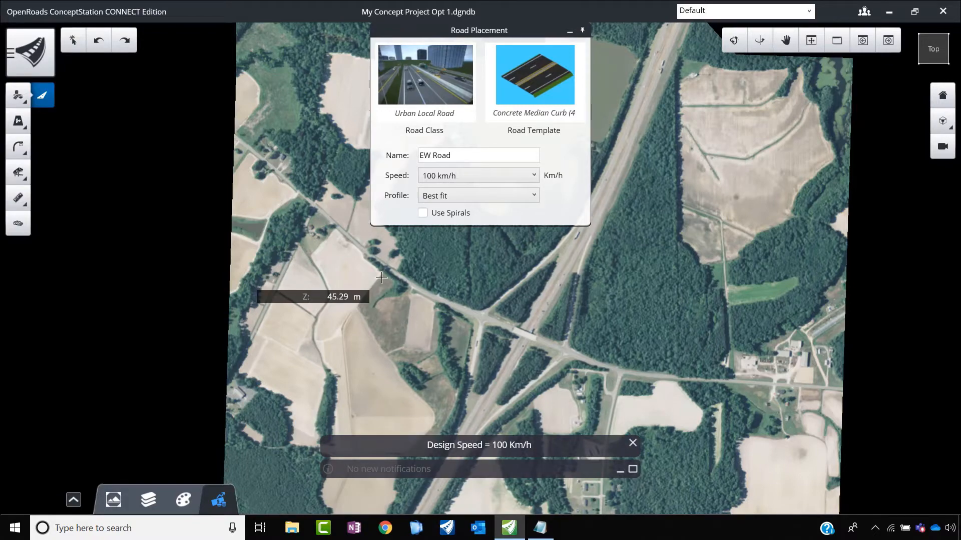
scroll(348, 265, down, 1)
scroll(351, 247, up, 1)
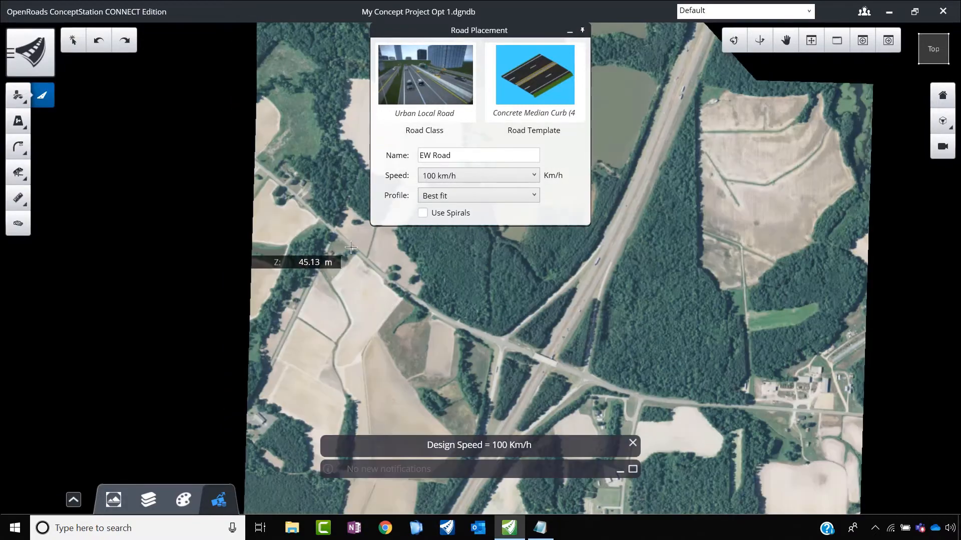
click(266, 172)
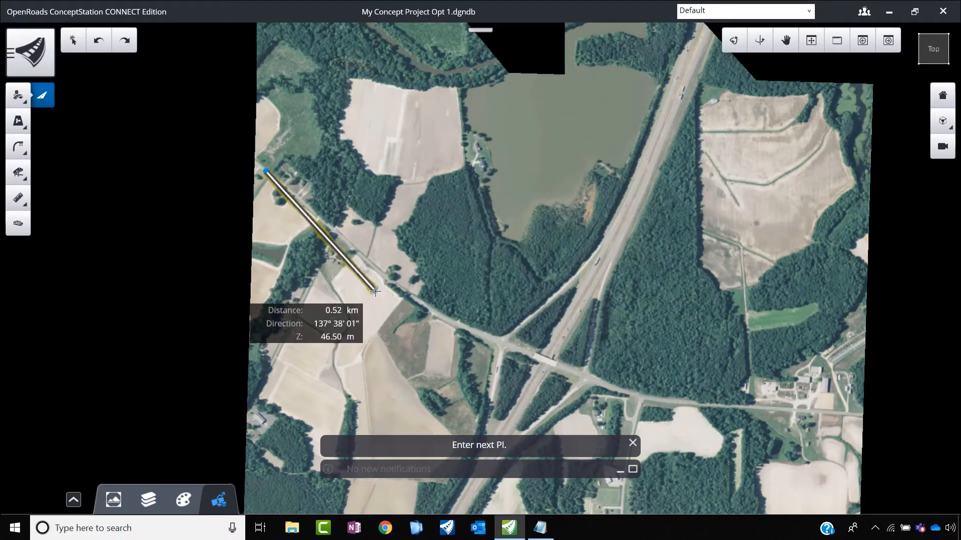
click(375, 291)
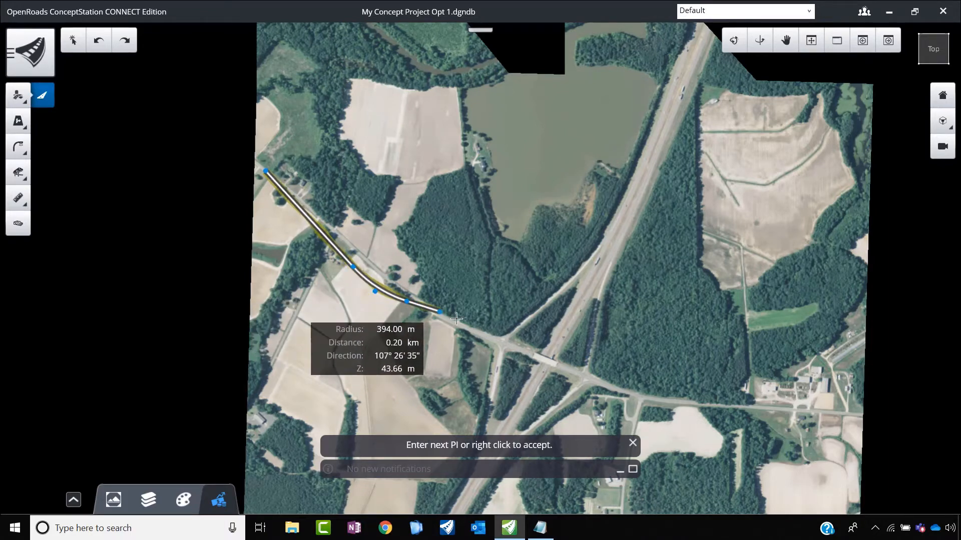
click(647, 404)
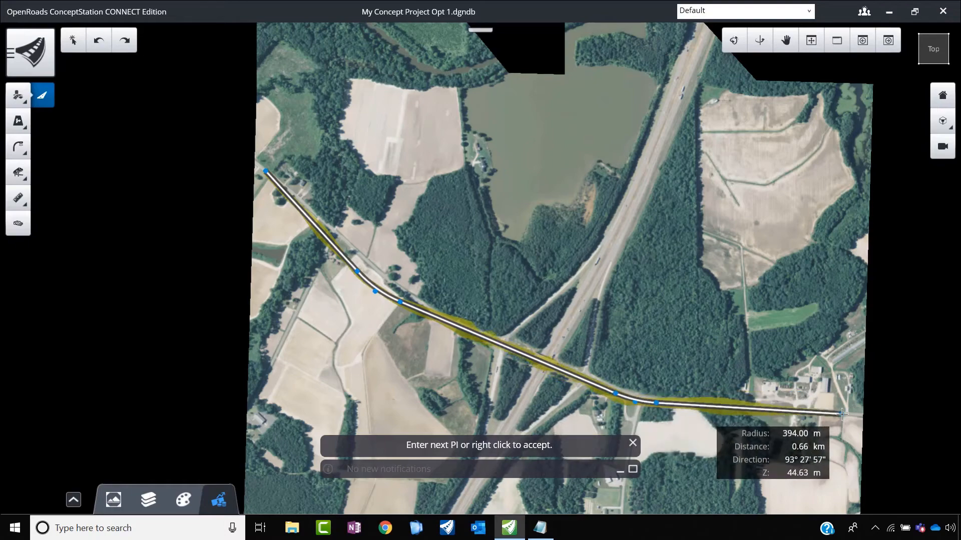
click(841, 414)
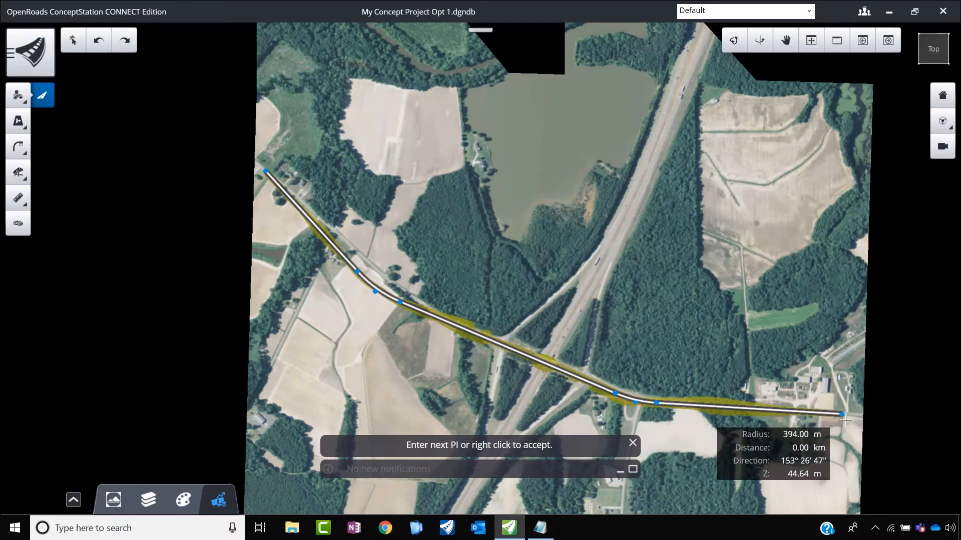
right_click(848, 426)
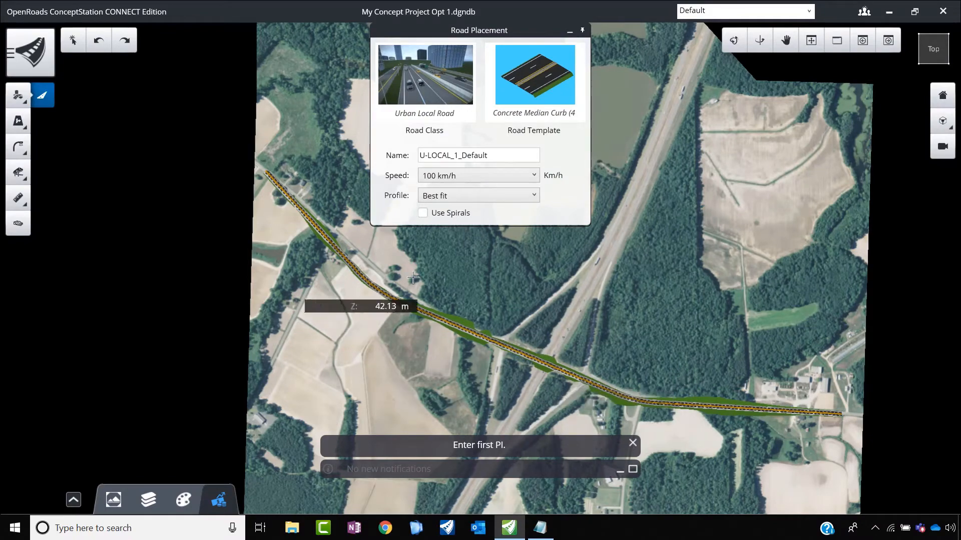
Step: End road placement, select the placed EW Road and hide its profile view
scroll(334, 279, up, 3)
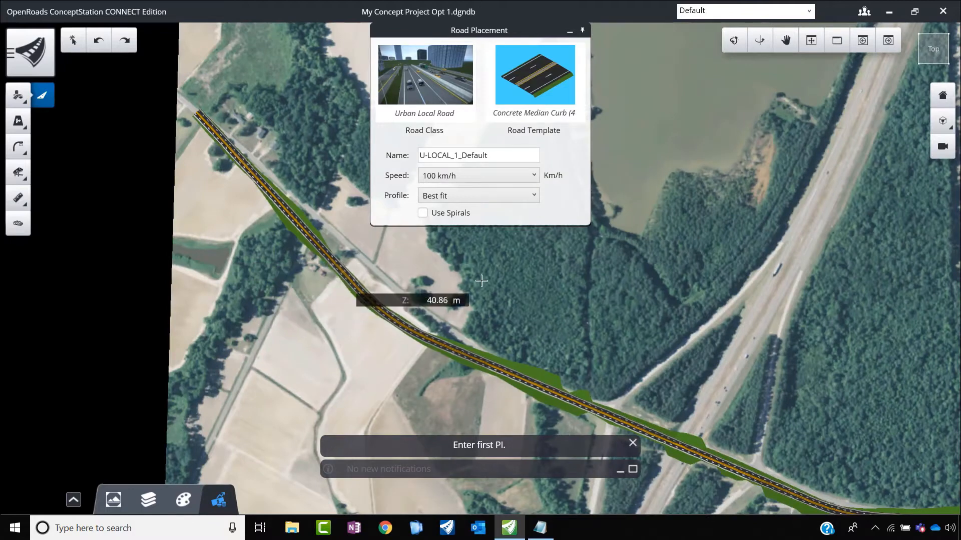
key(Escape)
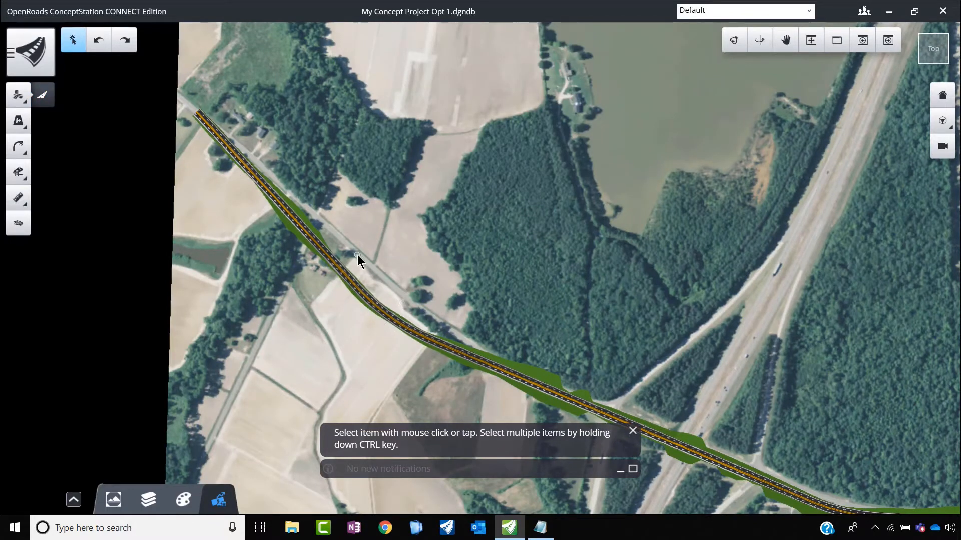
click(380, 313)
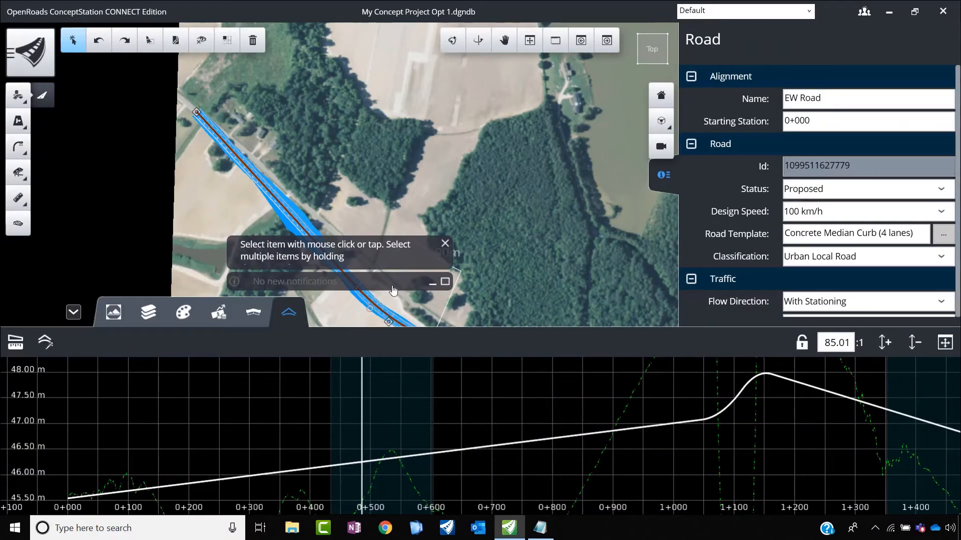
click(74, 312)
scroll(394, 324, up, 3)
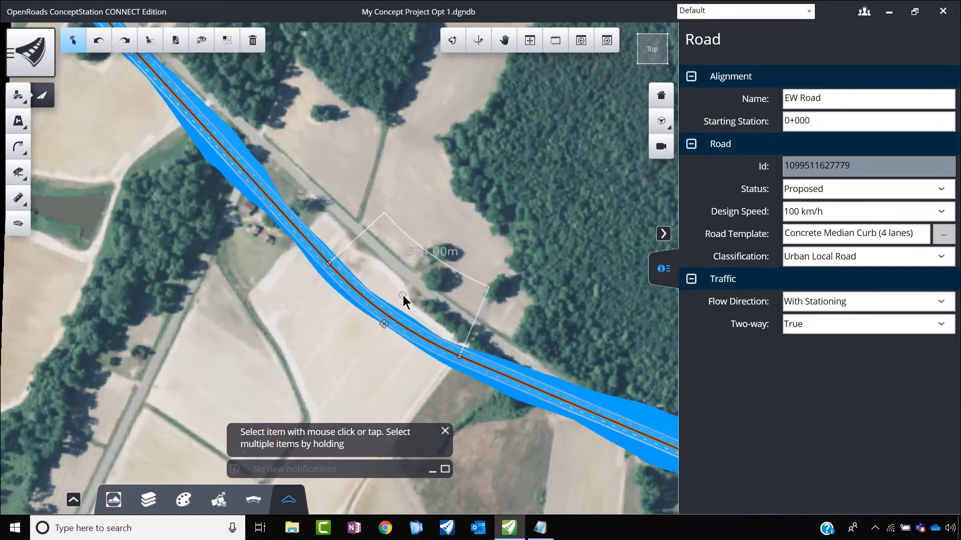
Step: Adjust the radius of EW Road's western curve, set it to 1500 m, and deselect the road
drag(403, 296, 410, 285)
scroll(410, 286, down, 3)
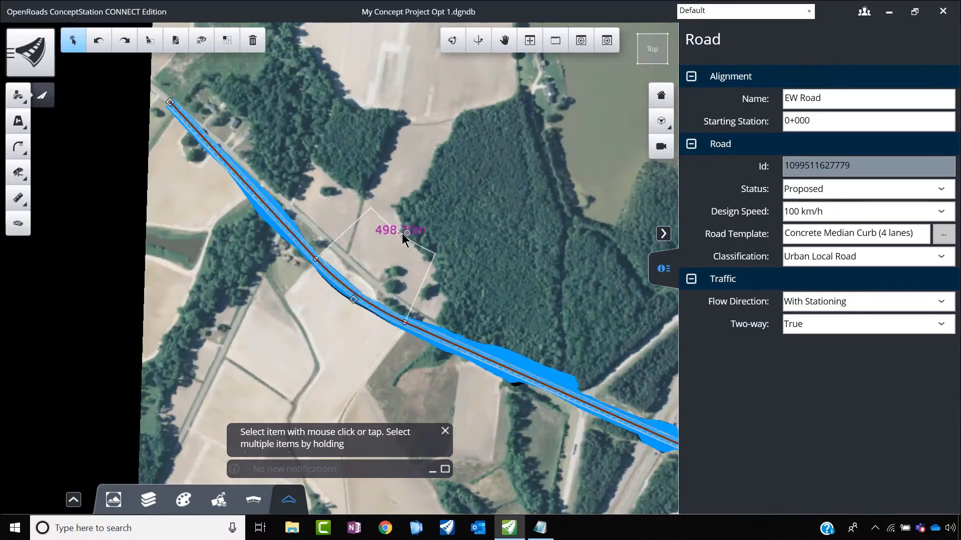
click(383, 232)
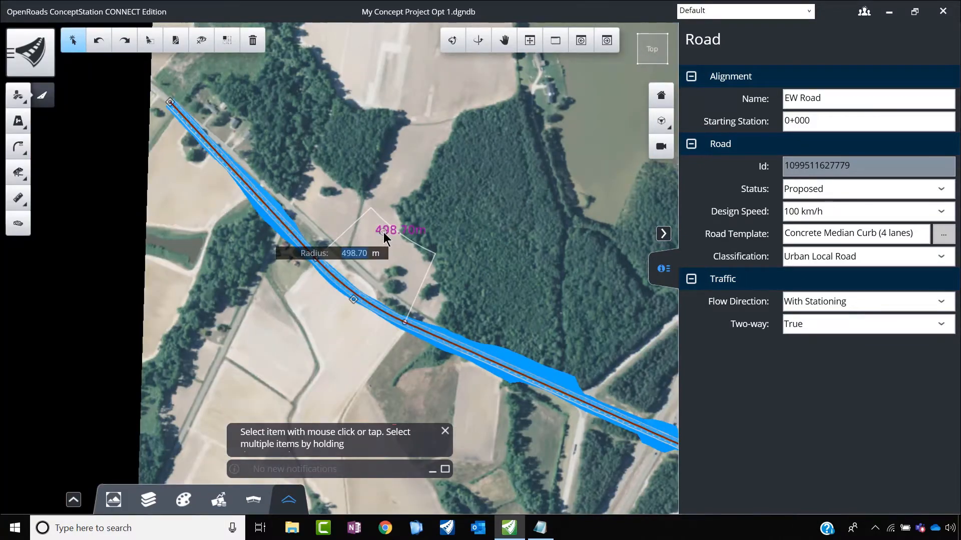
text(1500)
key(Return)
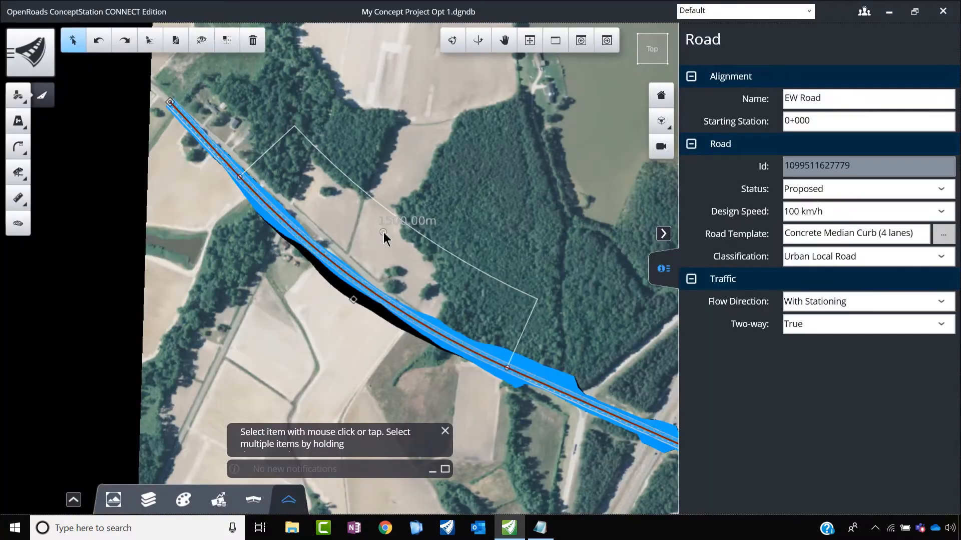
click(353, 251)
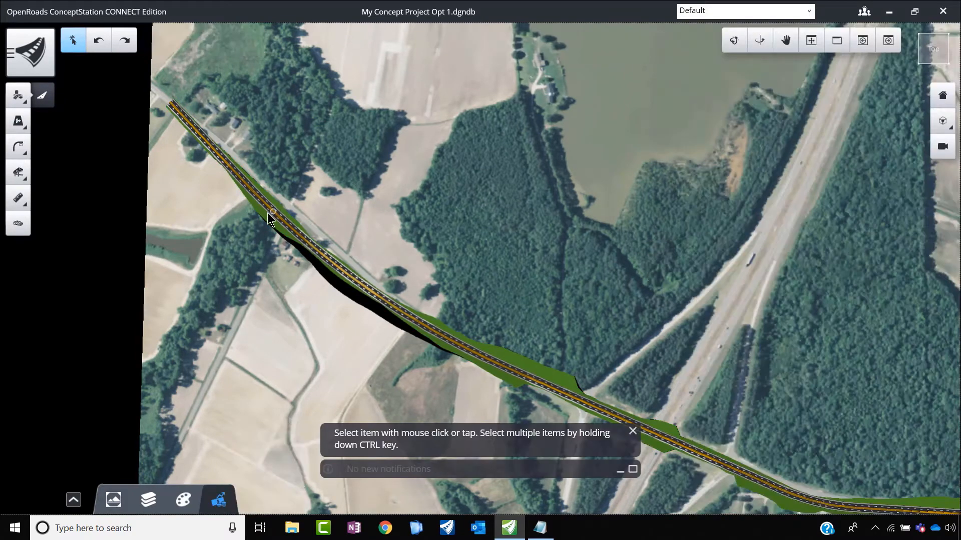
Step: Set the radius of EW Road's eastern curve to 450 m and deselect the road
scroll(367, 289, down, 2)
scroll(625, 390, up, 2)
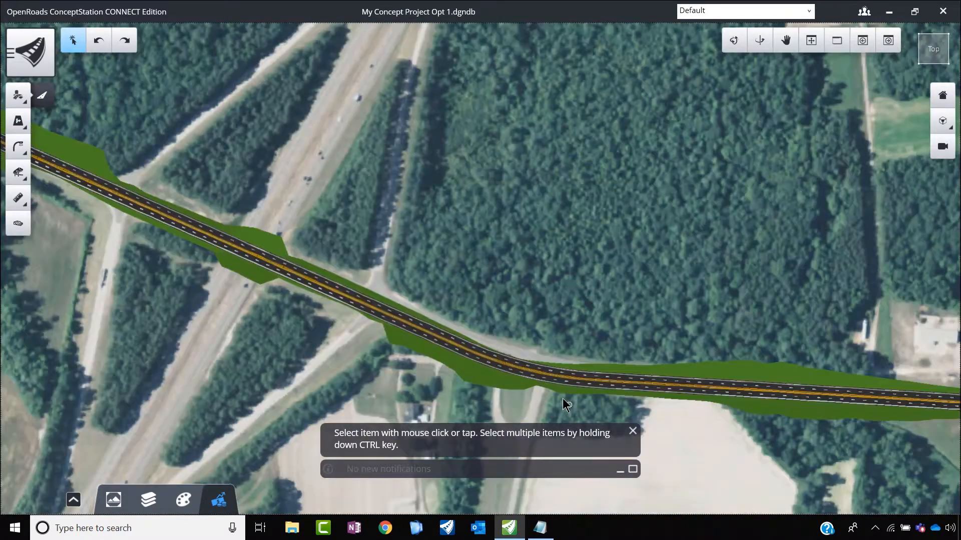
click(546, 382)
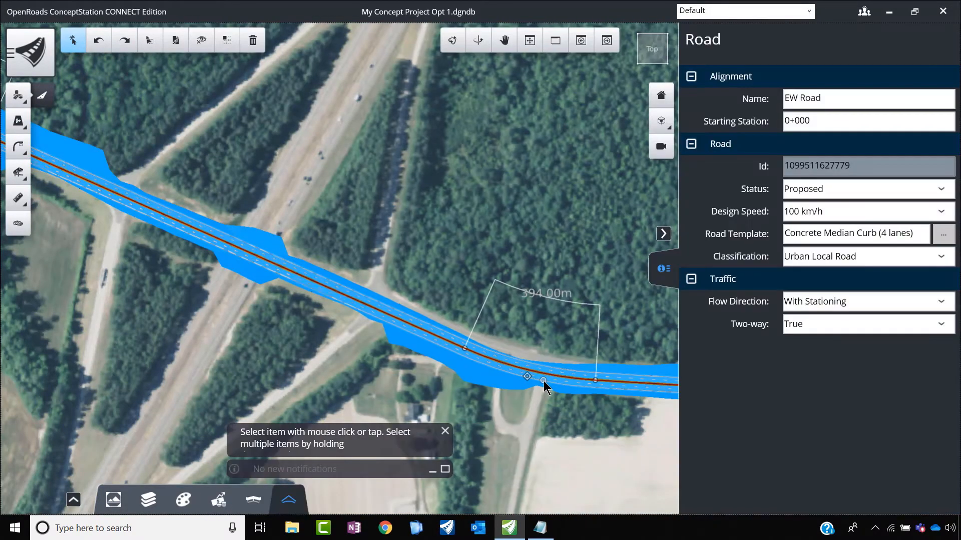
click(548, 302)
text(450)
key(Return)
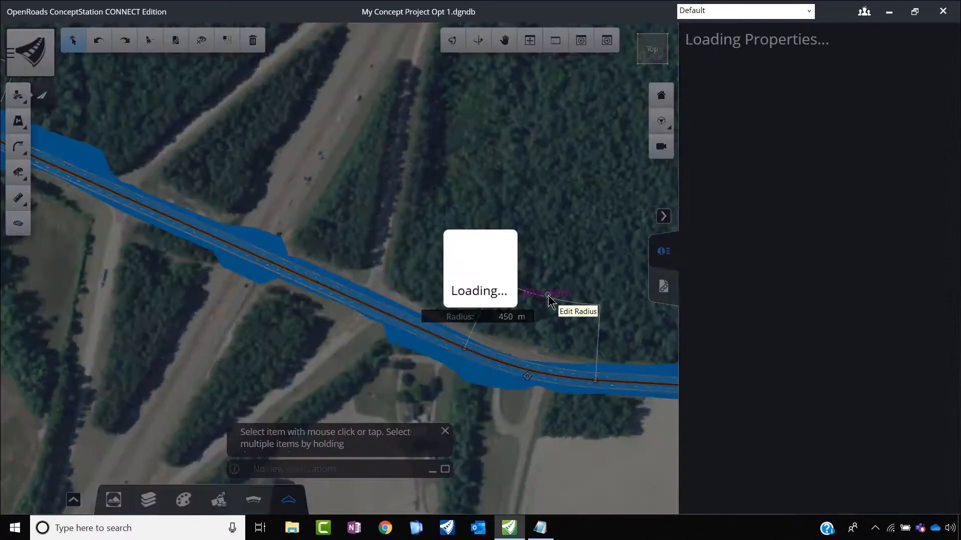
click(466, 254)
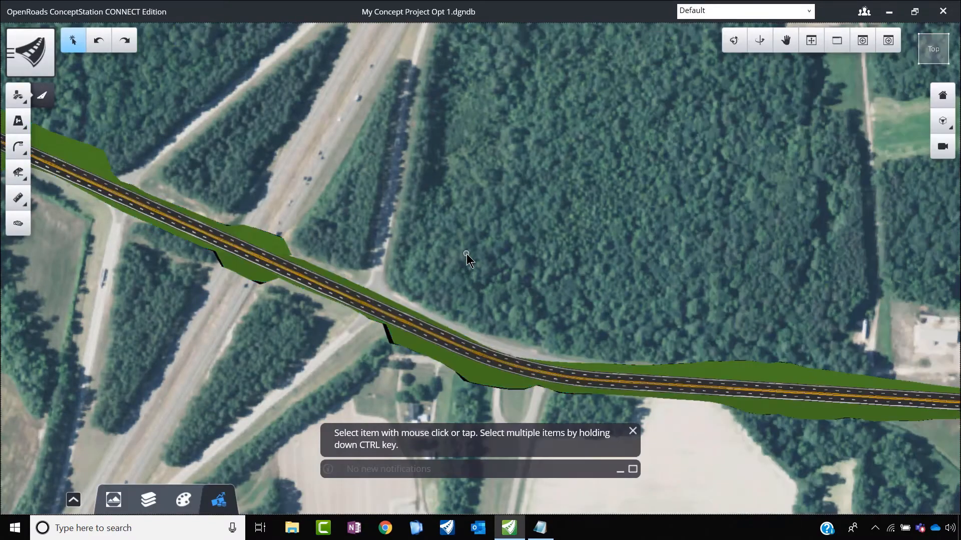
Step: Select EW Road, extend its eastern end along the existing road to the edge of the imagery, and deselect it
scroll(388, 217, down, 4)
scroll(651, 293, up, 3)
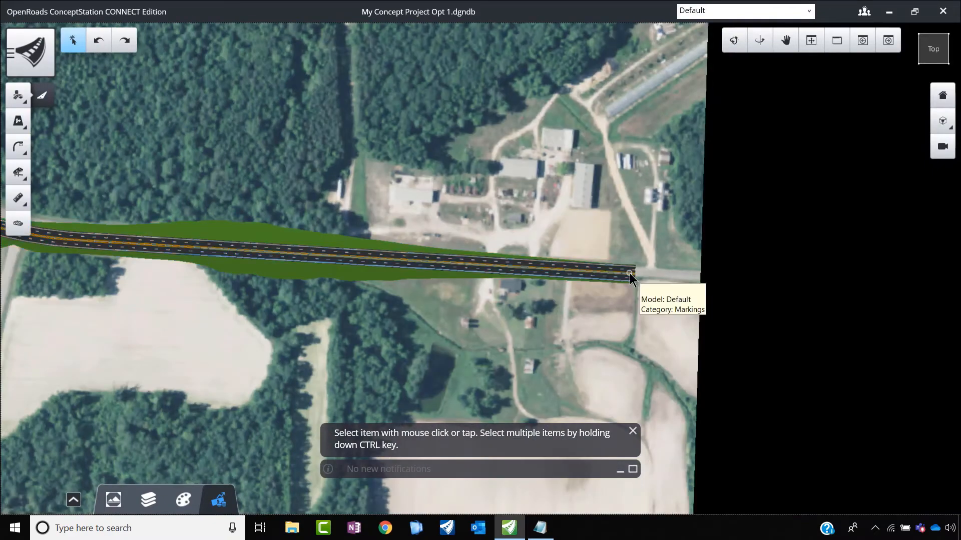
click(630, 273)
scroll(629, 275, up, 3)
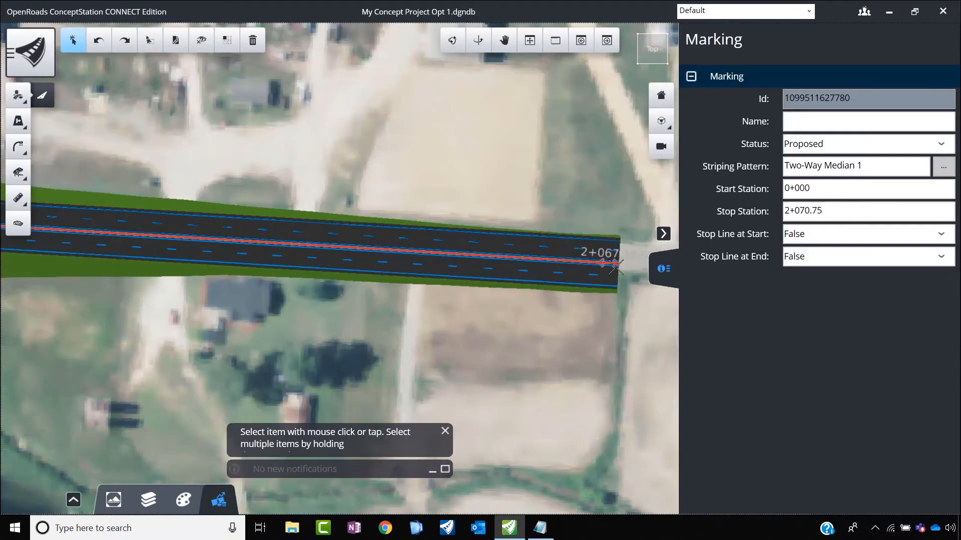
scroll(615, 268, down, 3)
scroll(626, 268, up, 2)
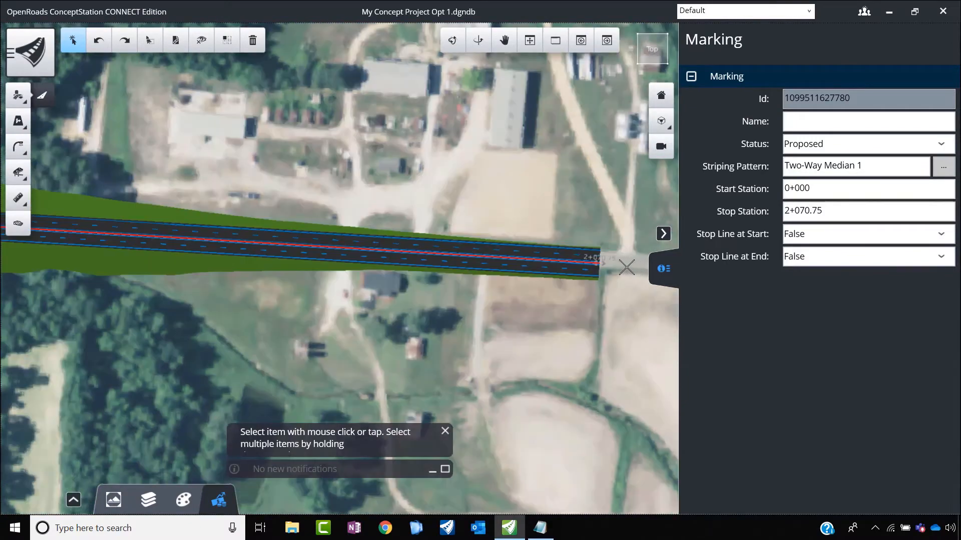
scroll(492, 258, down, 5)
scroll(449, 244, up, 8)
click(451, 244)
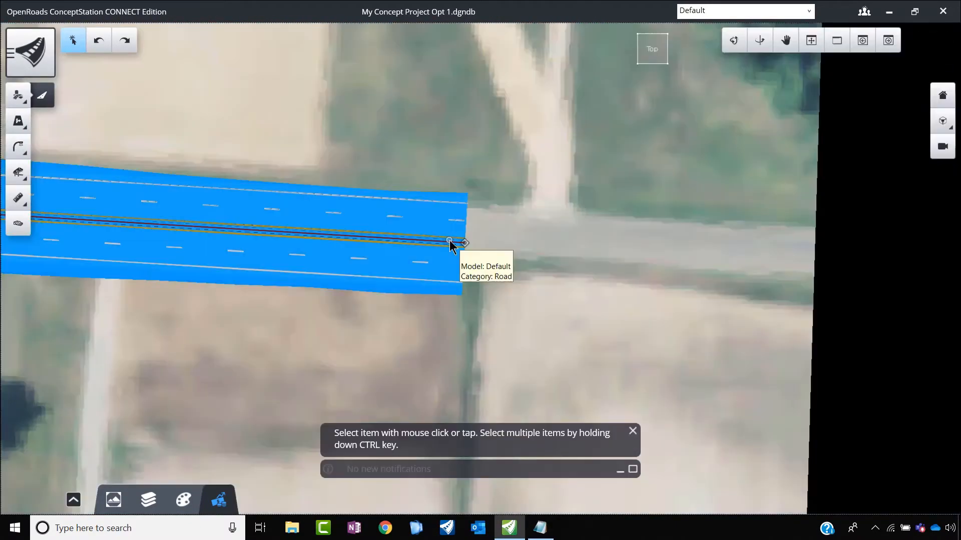
drag(464, 248, 628, 247)
scroll(560, 240, down, 2)
scroll(603, 244, down, 5)
scroll(602, 244, up, 2)
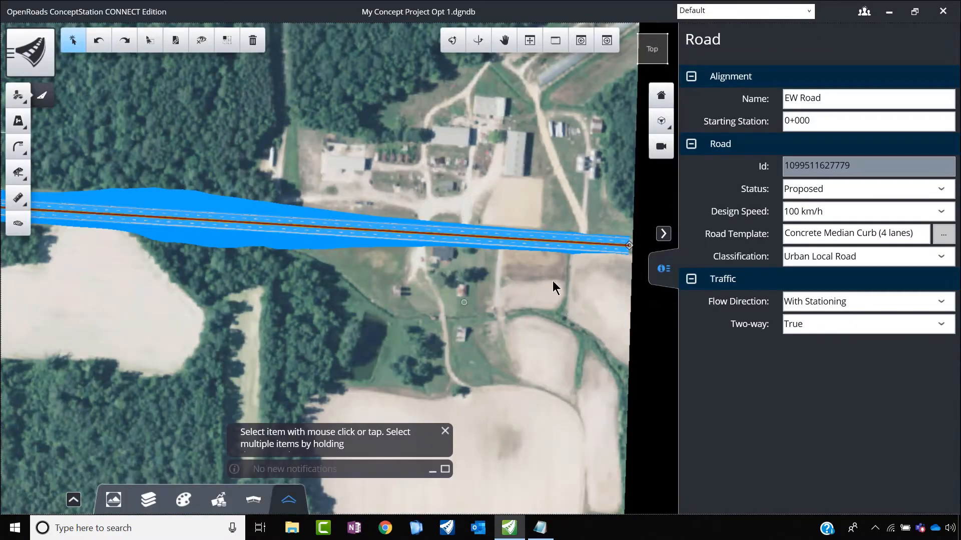
click(587, 289)
Step: Select EW Road near the highway crossing and show its full vertical profile
scroll(544, 293, down, 5)
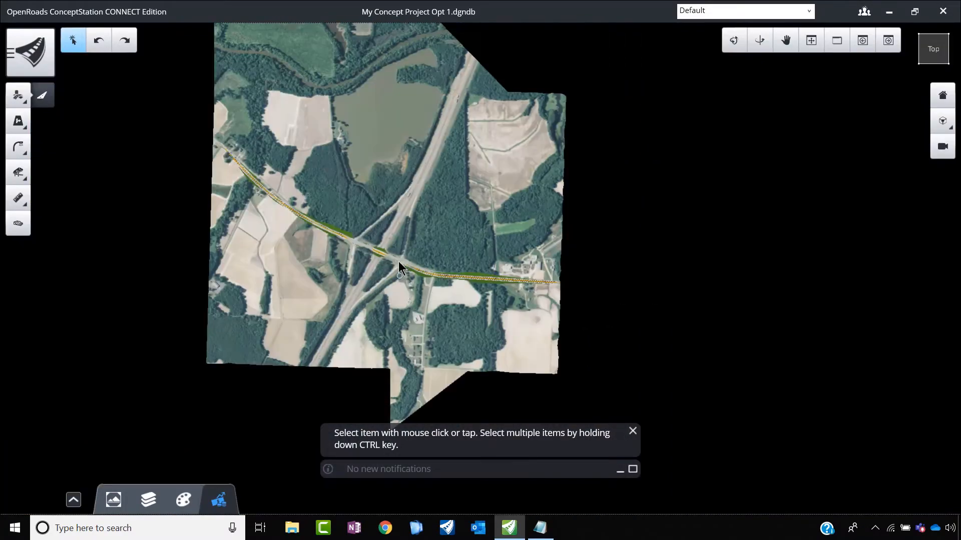
scroll(398, 255, up, 3)
scroll(335, 242, up, 2)
scroll(336, 242, up, 2)
click(343, 250)
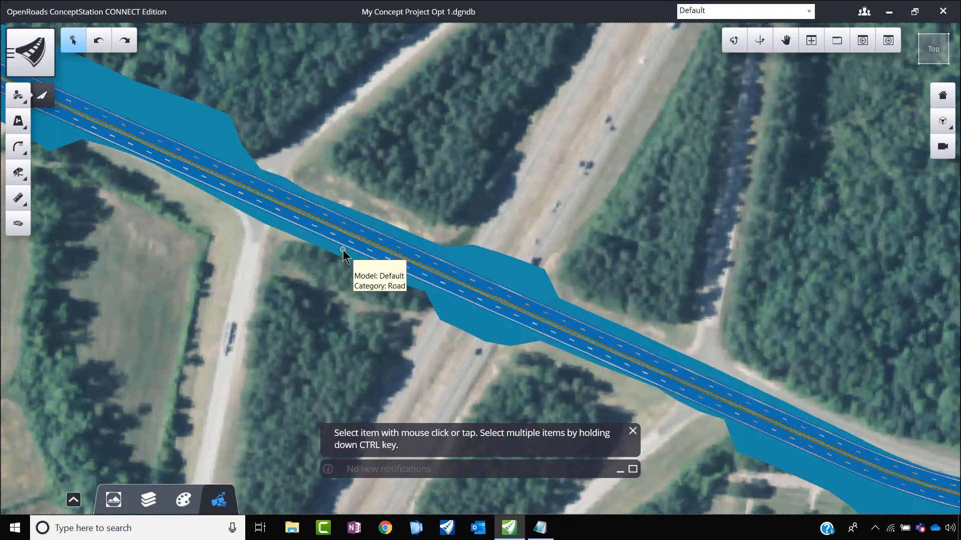
click(74, 499)
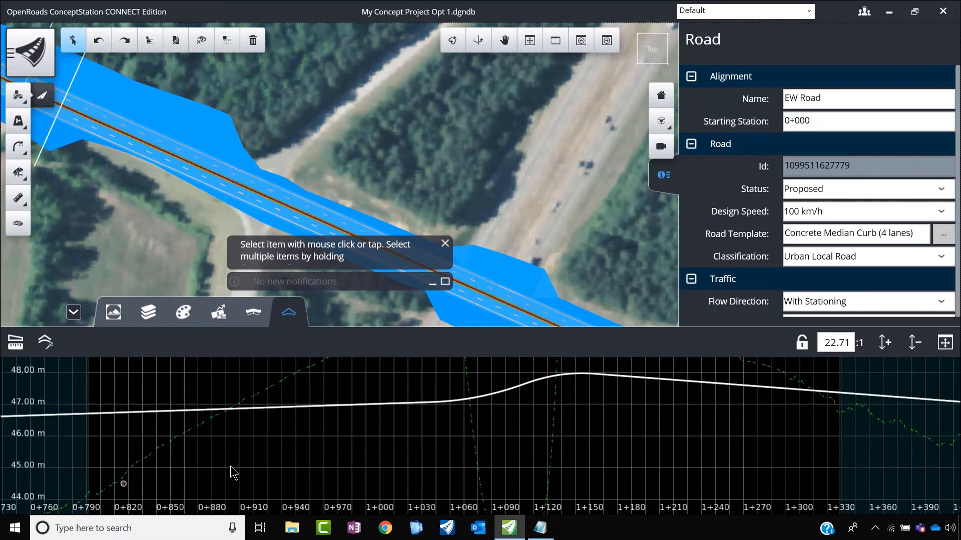
scroll(189, 423, down, 3)
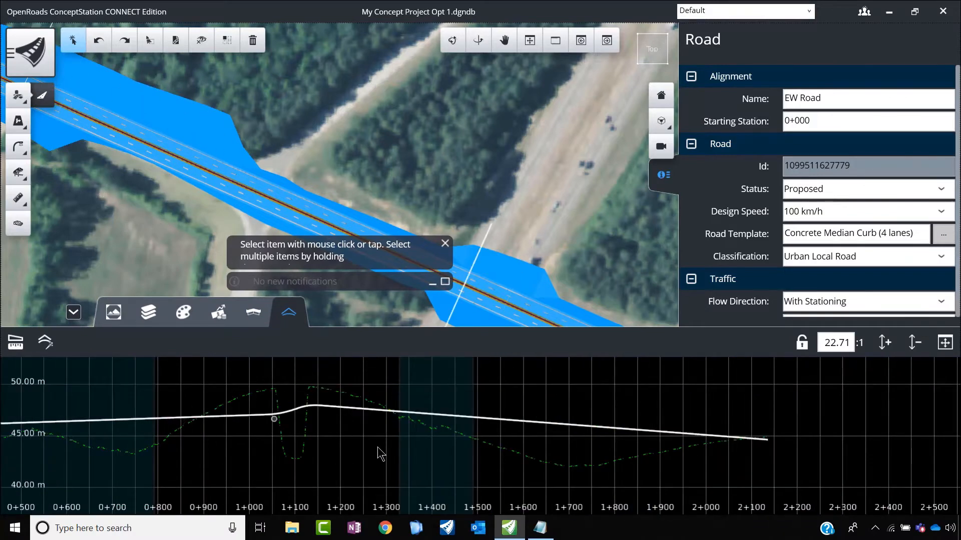
scroll(575, 435, down, 3)
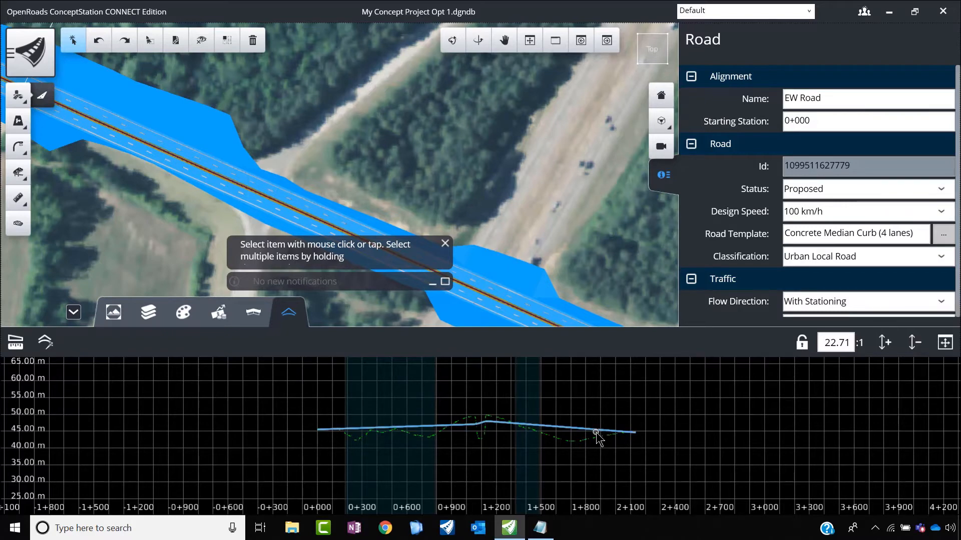
click(596, 434)
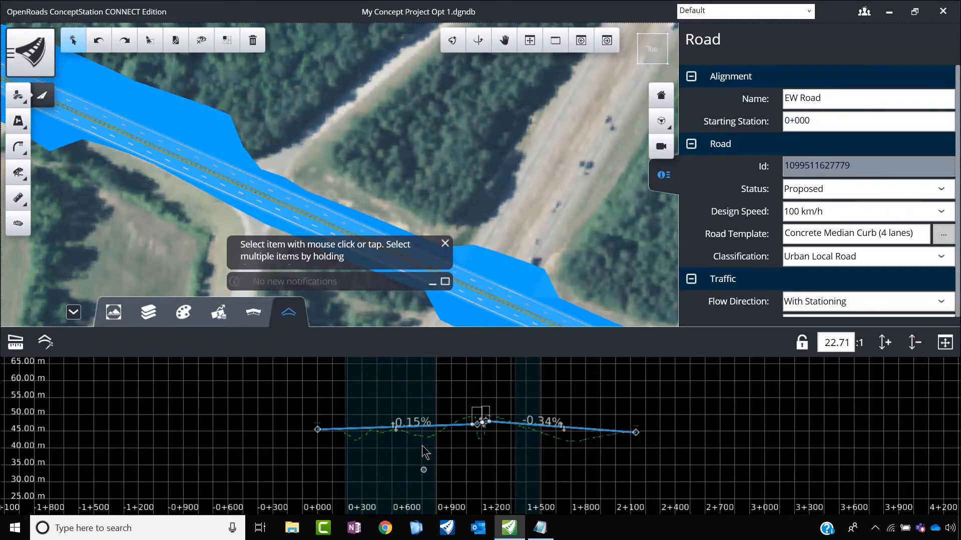
scroll(423, 453, up, 2)
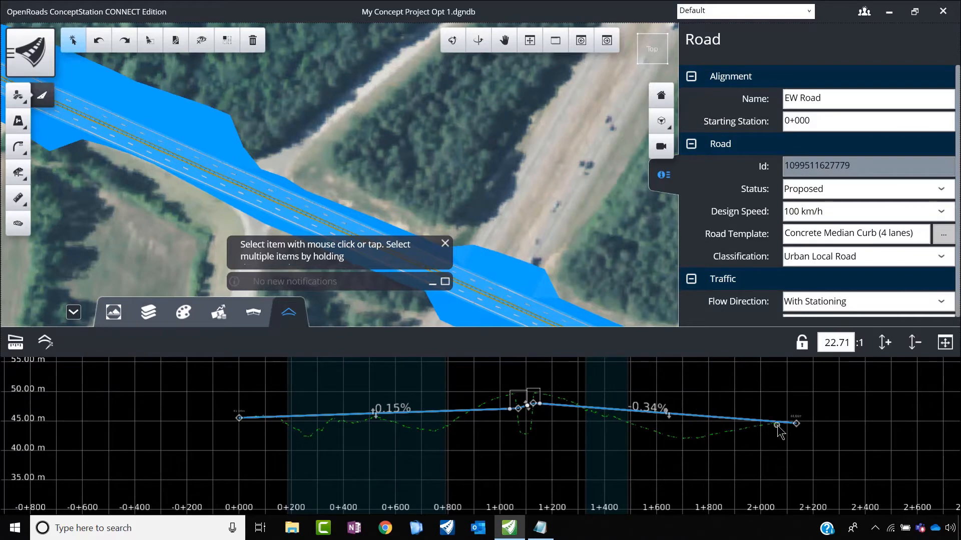
scroll(338, 436, up, 5)
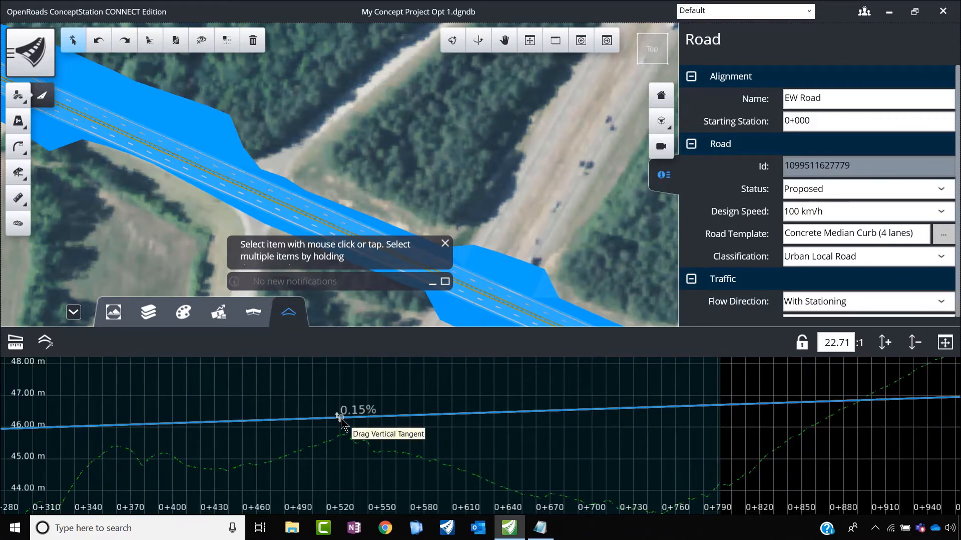
click(337, 417)
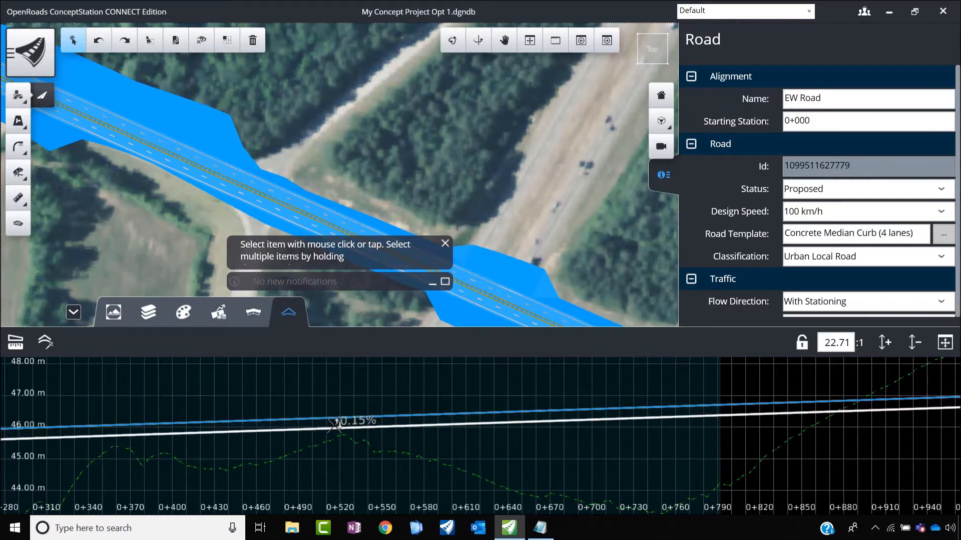
scroll(340, 429, down, 2)
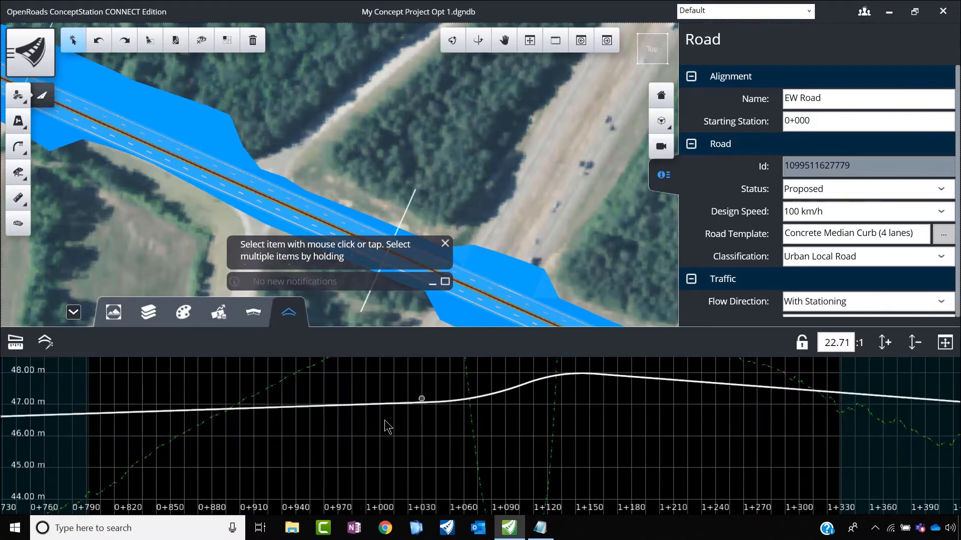
scroll(384, 421, down, 2)
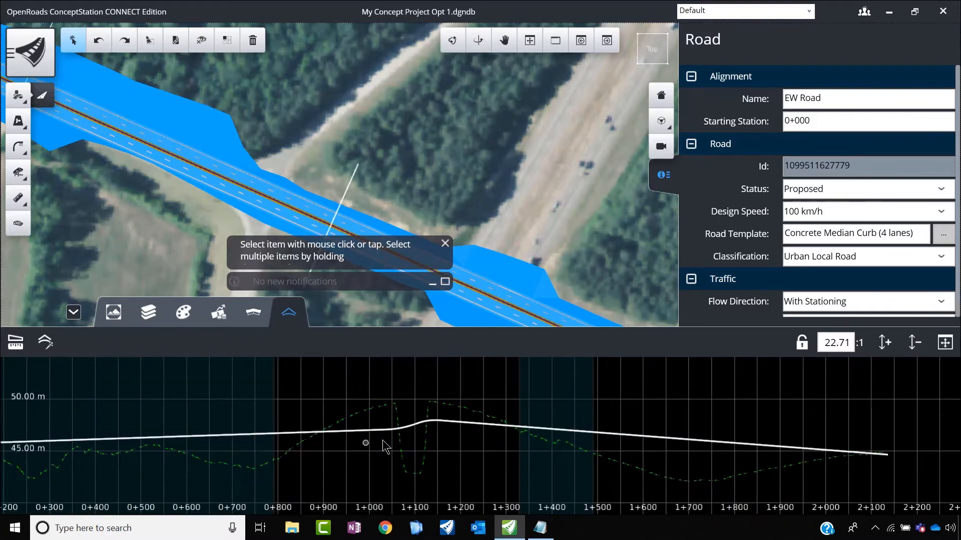
Step: Select the profile line, move its sag PVI west to about station 0+990 and its crest PVI to about 1+170 at 49.4 m
scroll(427, 429, up, 2)
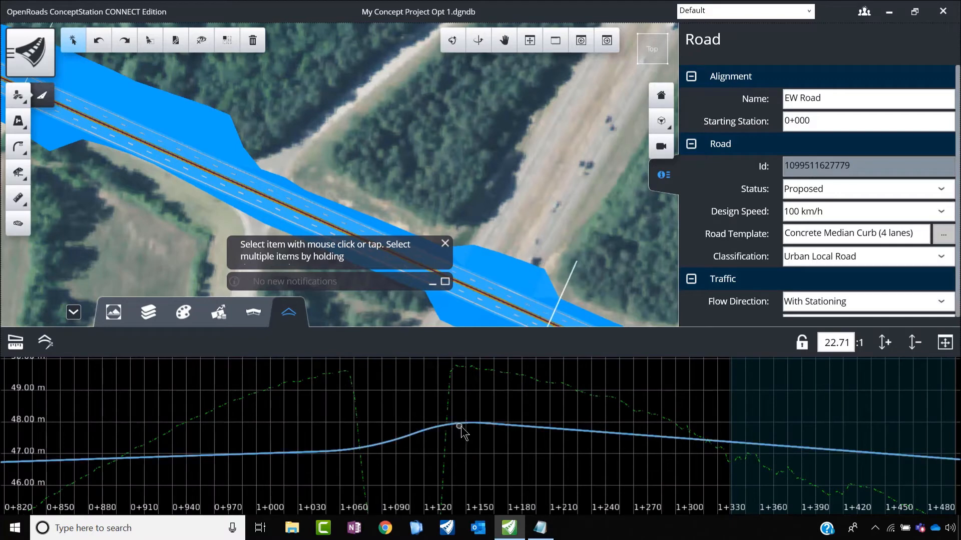
click(453, 428)
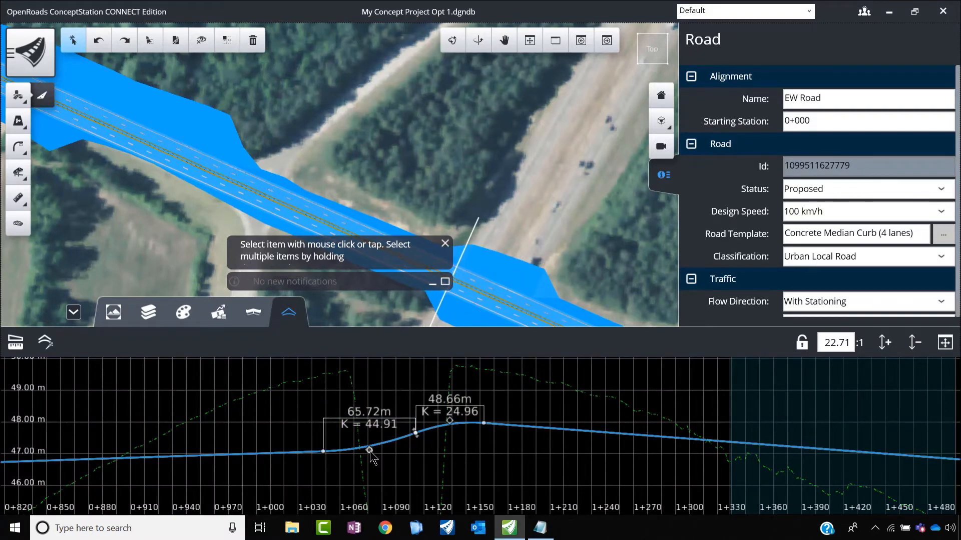
drag(370, 452, 253, 448)
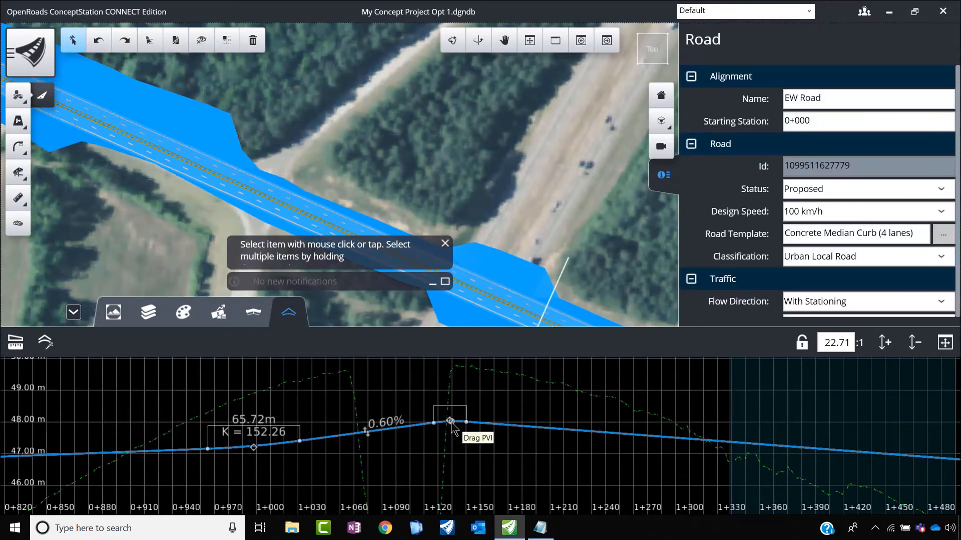
drag(449, 422, 505, 371)
scroll(474, 411, down, 4)
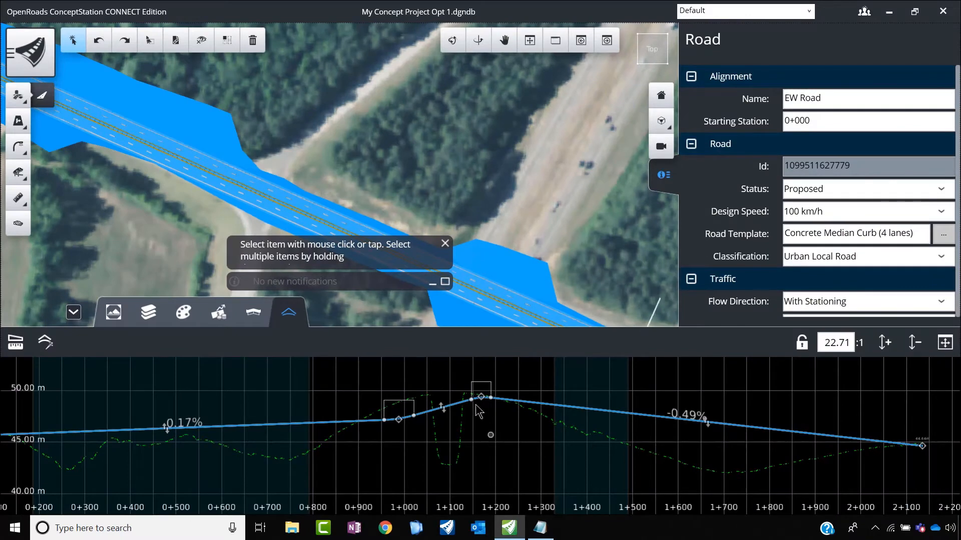
Step: Set the profile's crest curve length to 50 m and its sag curve length to 100 m
scroll(478, 410, up, 4)
click(525, 376)
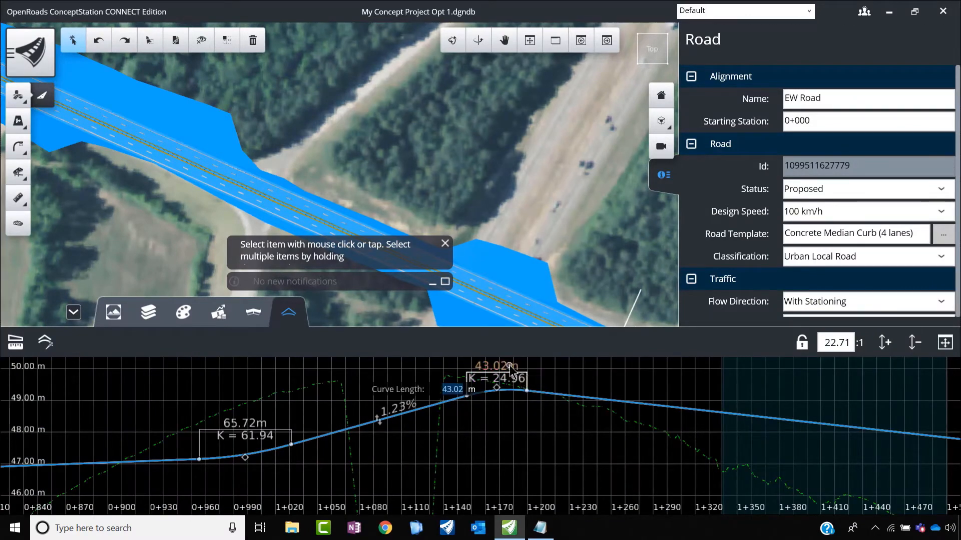
text(50)
key(Return)
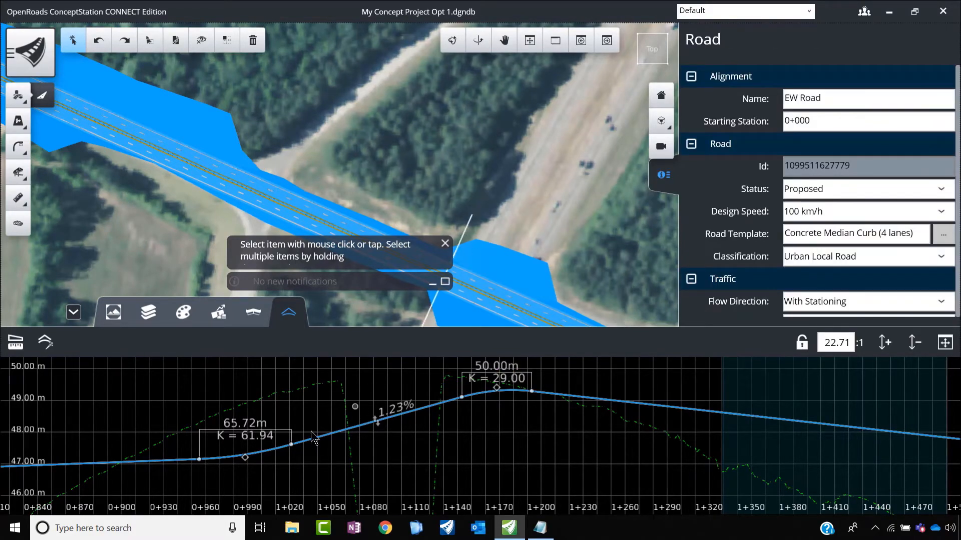
click(244, 424)
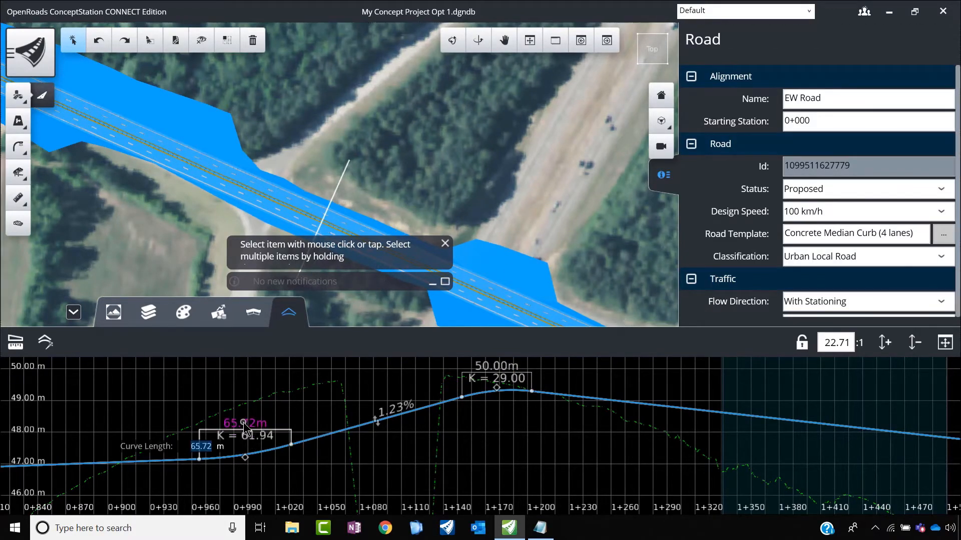
text(100)
key(Return)
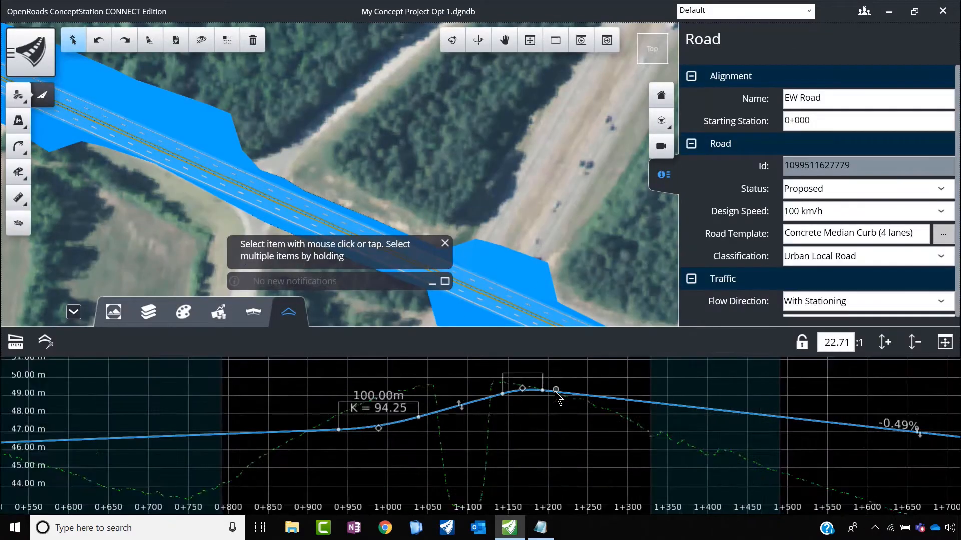
Step: Hide the profile view and deselect EW Road
scroll(584, 398, down, 3)
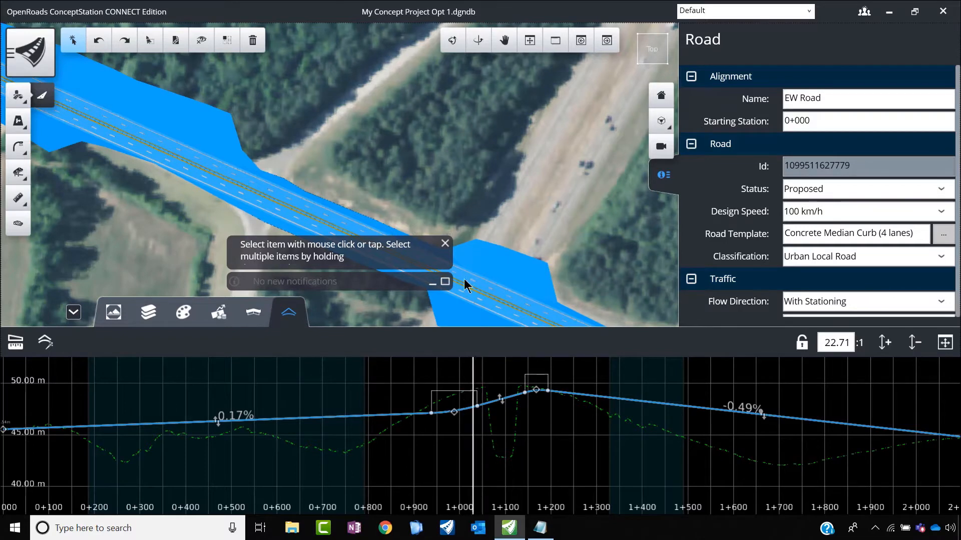
click(75, 312)
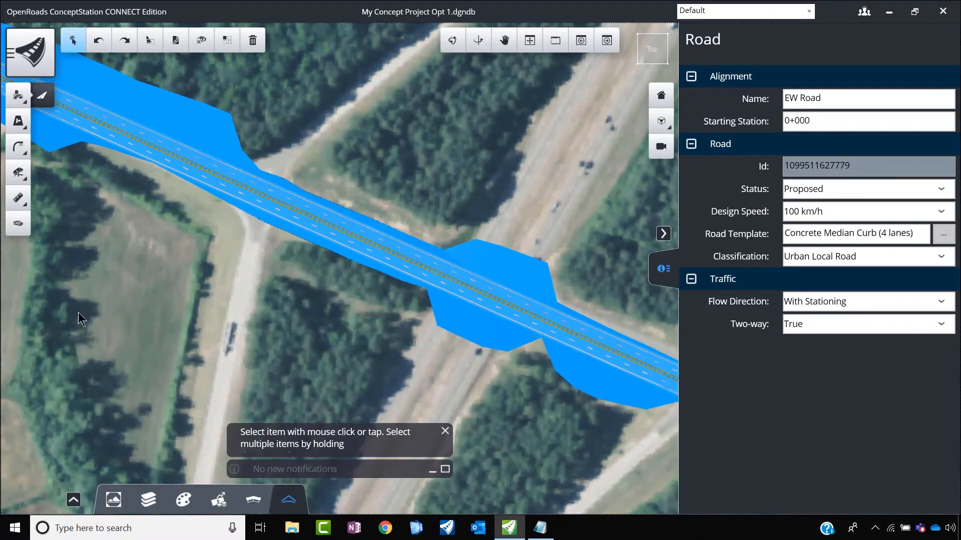
click(217, 343)
Step: Start placing another road with the Concrete Median Curb + Curb (4 lanes) template
scroll(350, 286, down, 5)
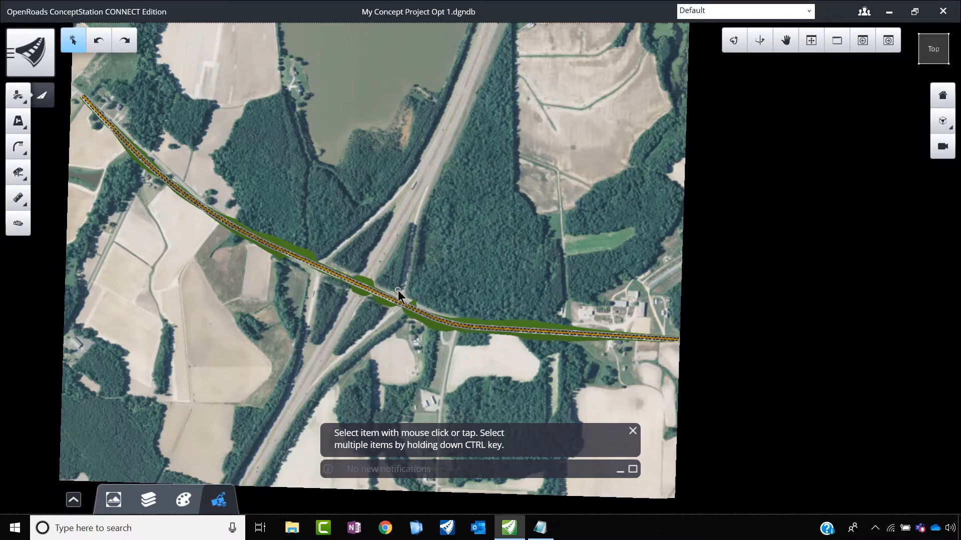
click(18, 100)
click(67, 120)
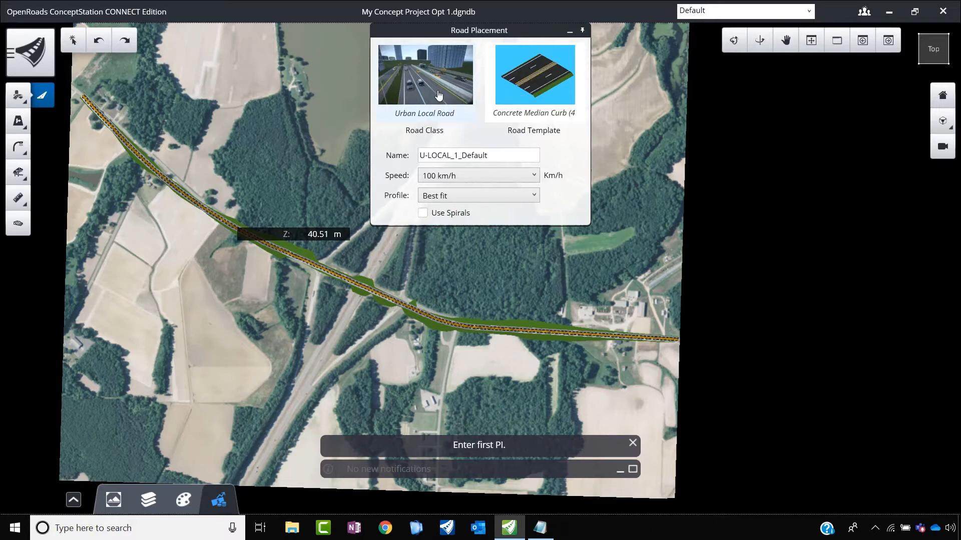
click(531, 90)
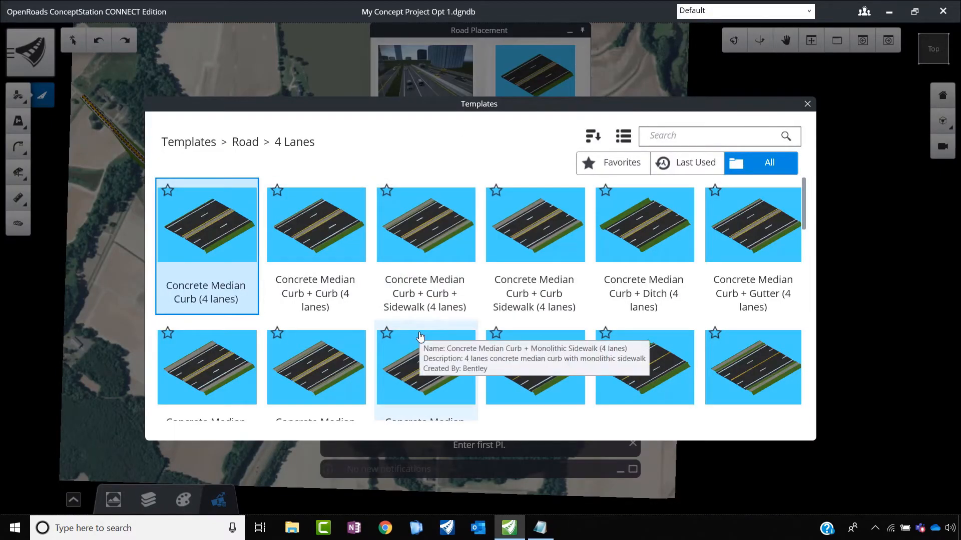
click(322, 247)
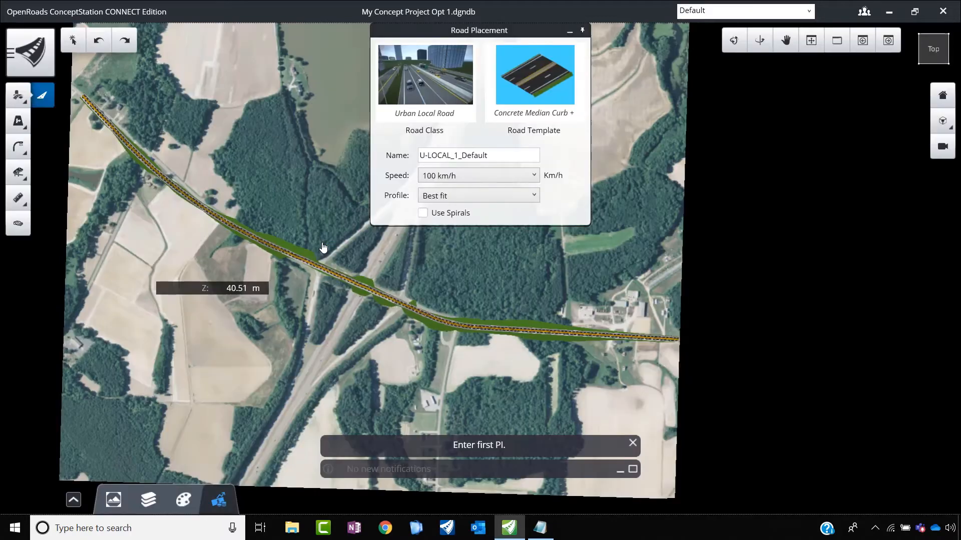
Step: Name the new road NS Road and set its design speed to 80 km/h
drag(513, 154, 398, 158)
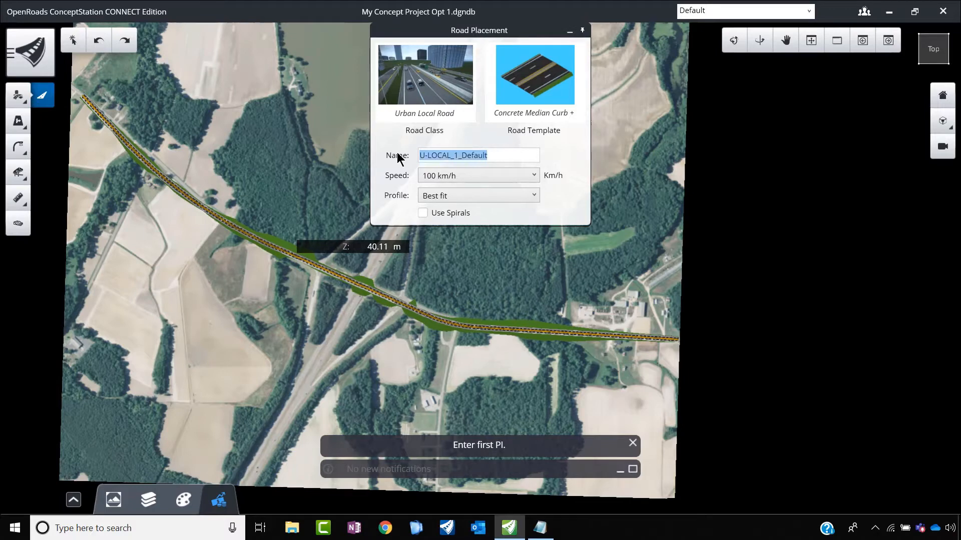
text(NS Road)
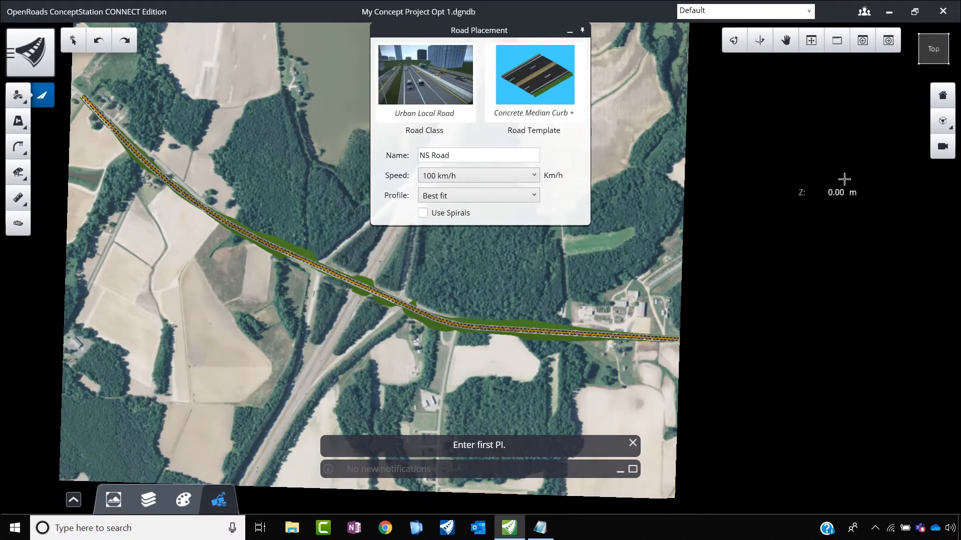
click(534, 175)
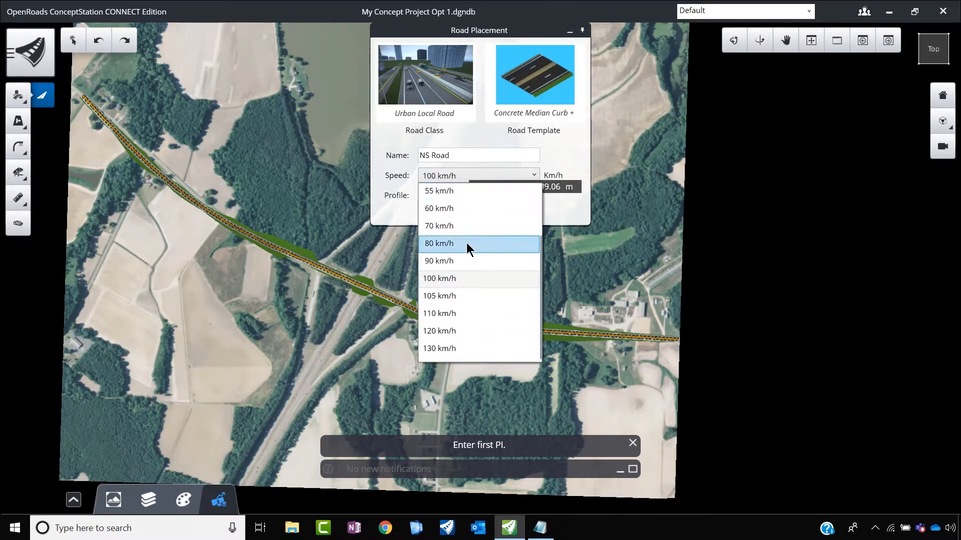
click(466, 242)
scroll(384, 271, down, 5)
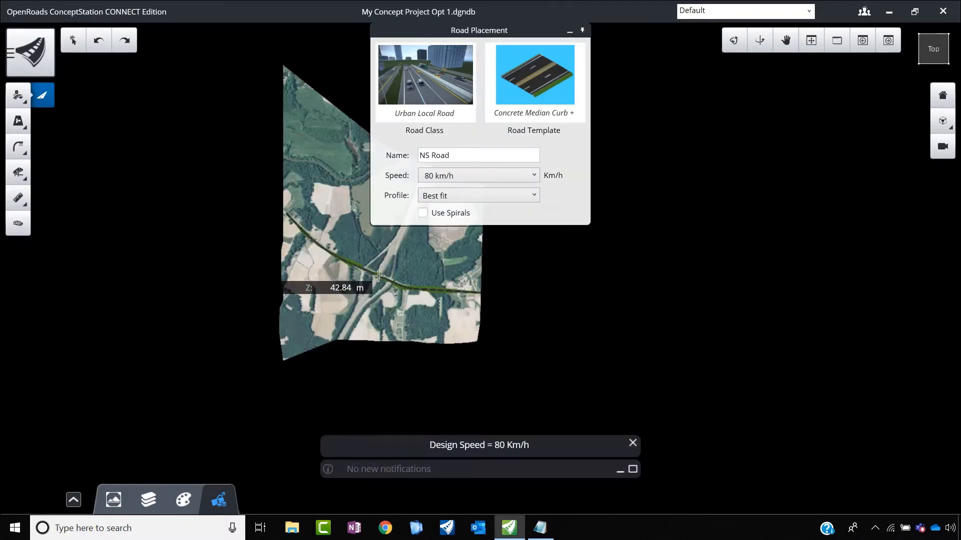
scroll(357, 324, up, 2)
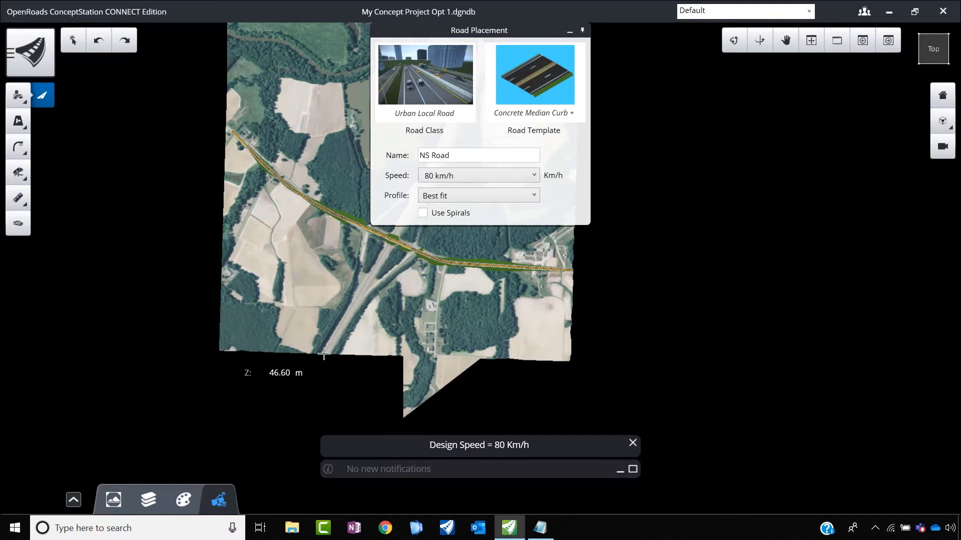
Step: Draw NS Road along the imagery's highway from the southern terrain edge through one intermediate PI to the northern edge, about 1.9 km long
scroll(323, 356, up, 2)
click(323, 357)
scroll(322, 357, down, 3)
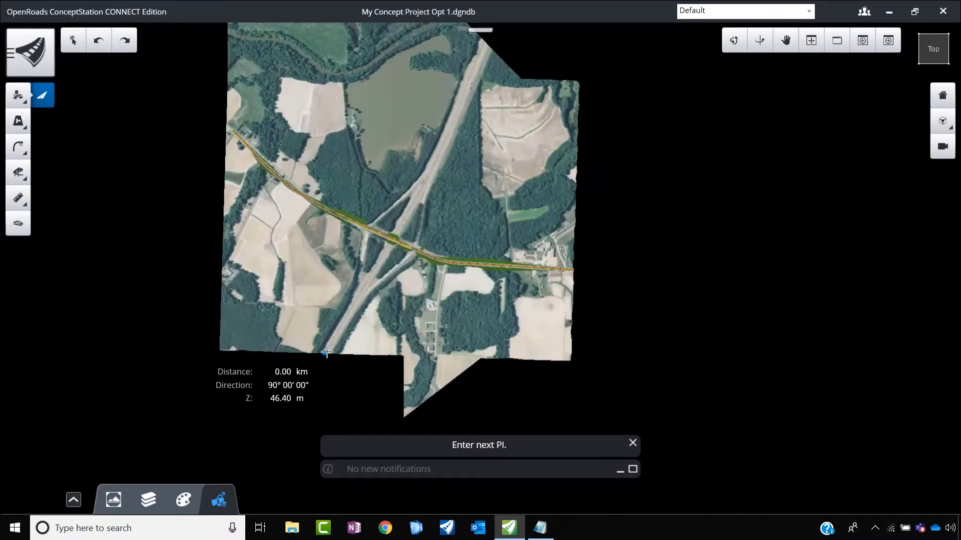
scroll(408, 219, up, 2)
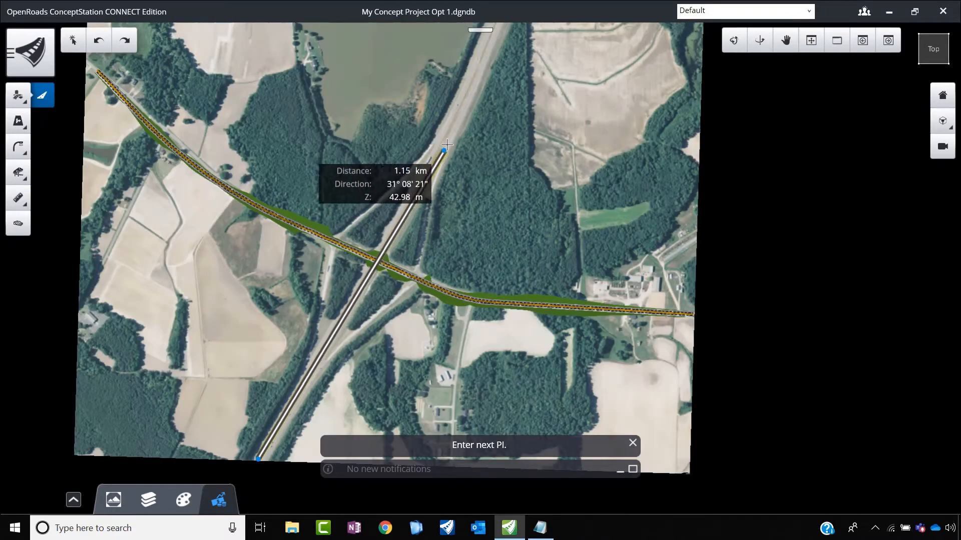
click(470, 108)
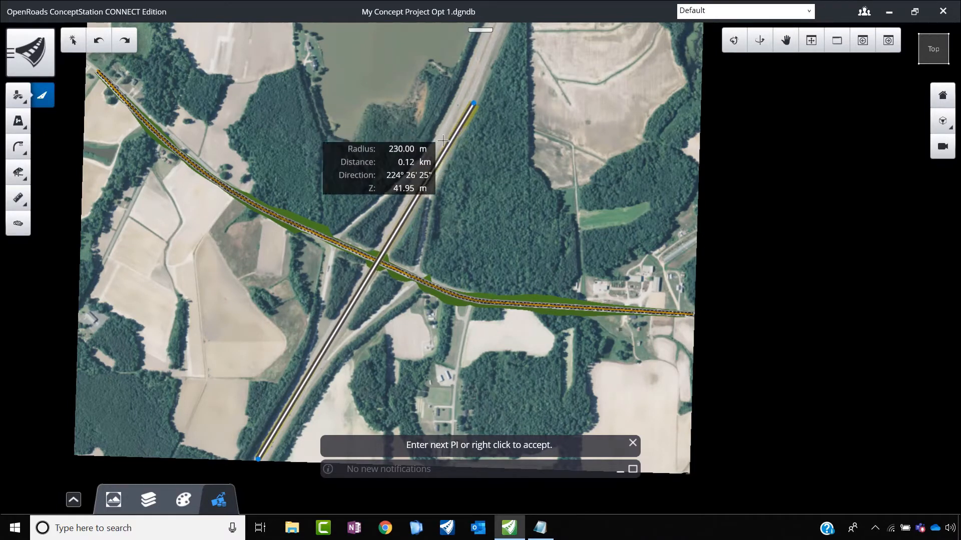
scroll(463, 113, down, 3)
scroll(463, 113, up, 2)
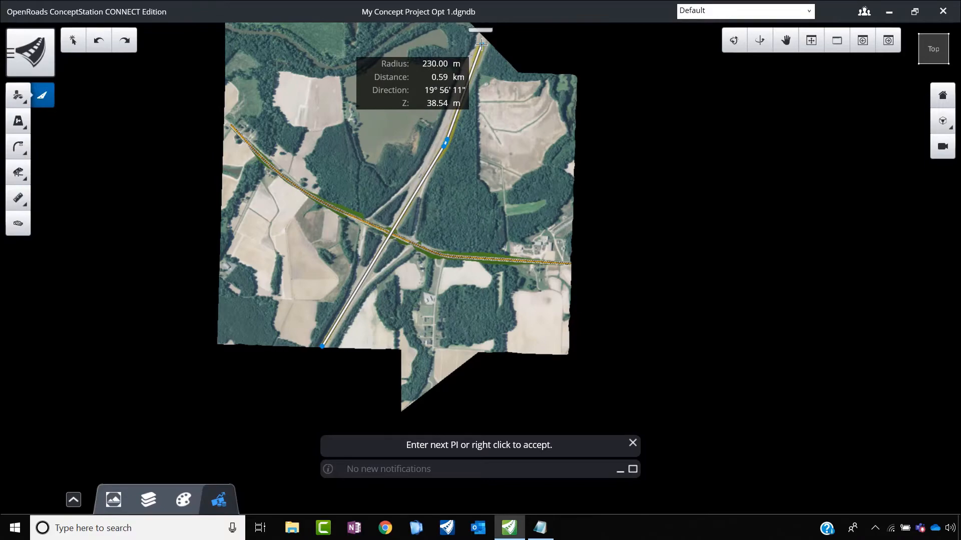
click(481, 44)
right_click(480, 45)
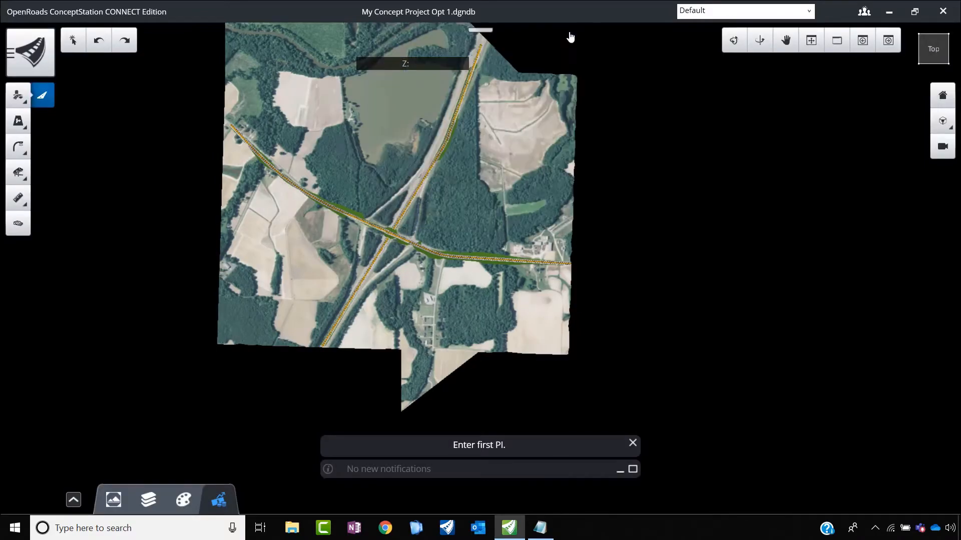
Step: Select NS Road and shift its intermediate PI northwest so the alignment follows the median of the highway in the imagery
scroll(448, 122, up, 5)
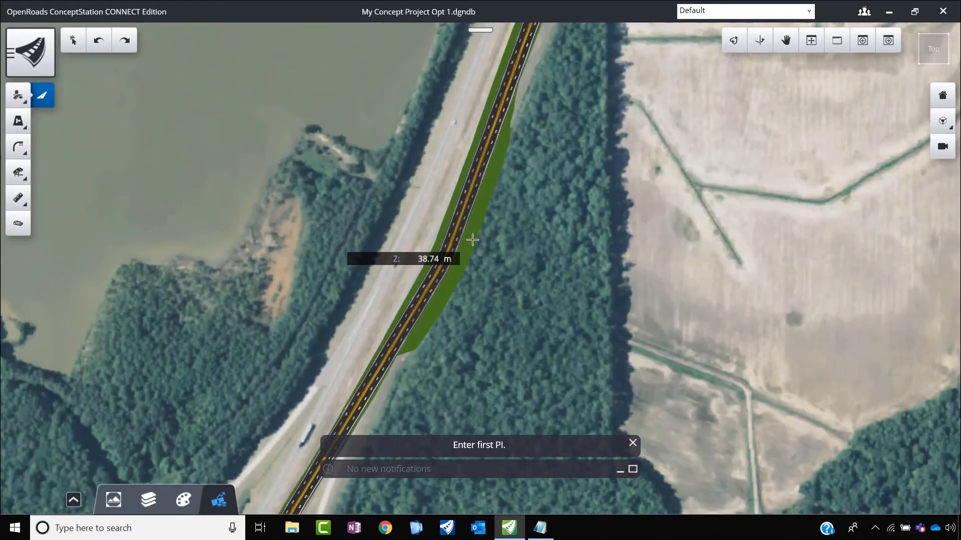
key(Escape)
click(454, 242)
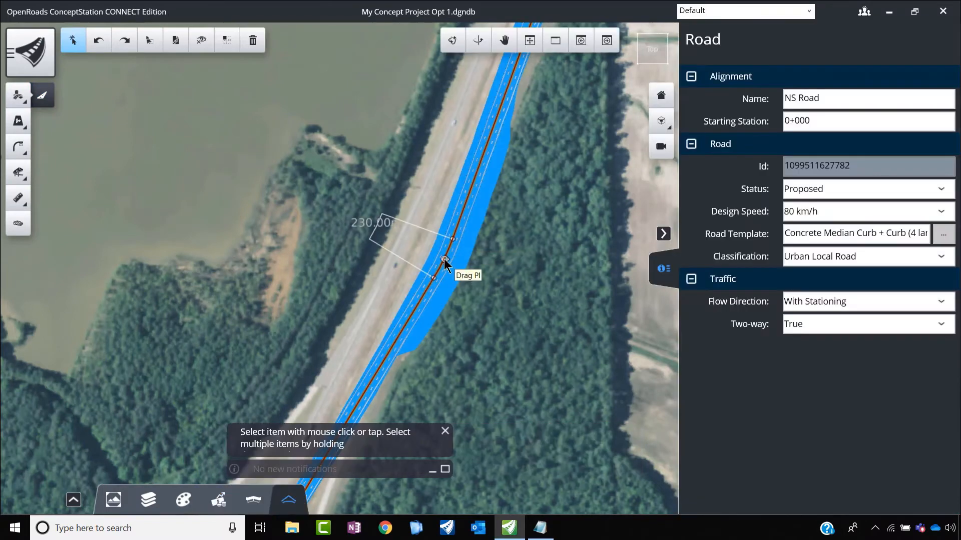
drag(443, 259, 414, 235)
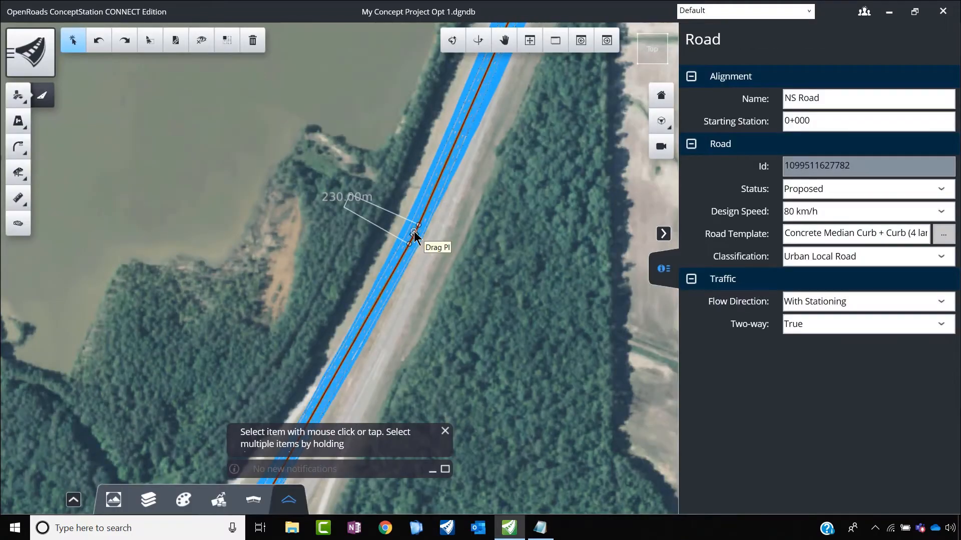
drag(428, 248, 430, 255)
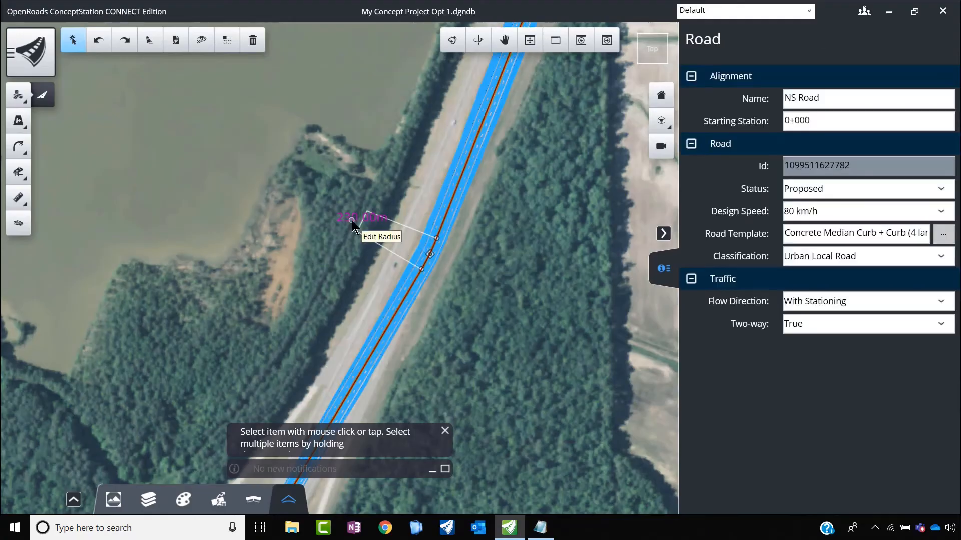
Step: Set the radius of NS Road's horizontal curve to 1000 m
click(352, 221)
text(1000)
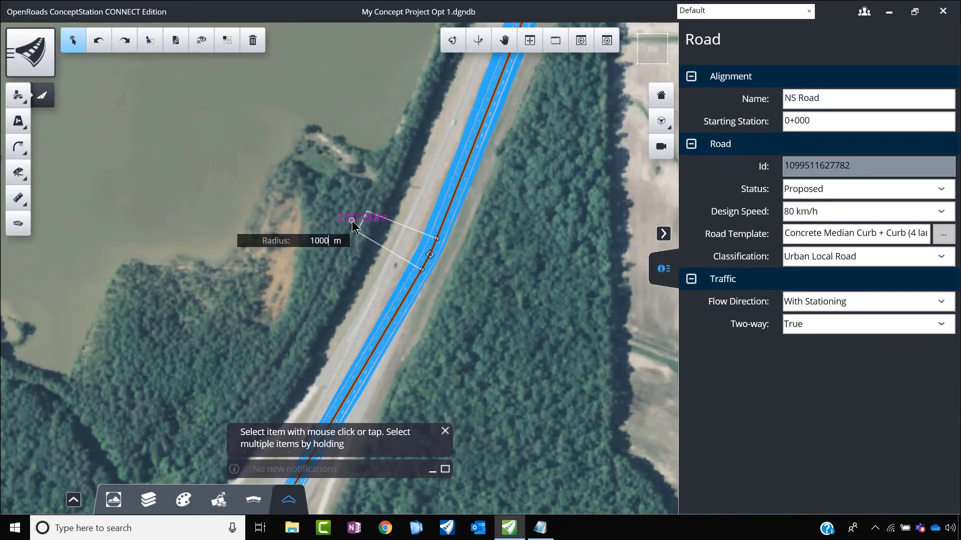
key(Return)
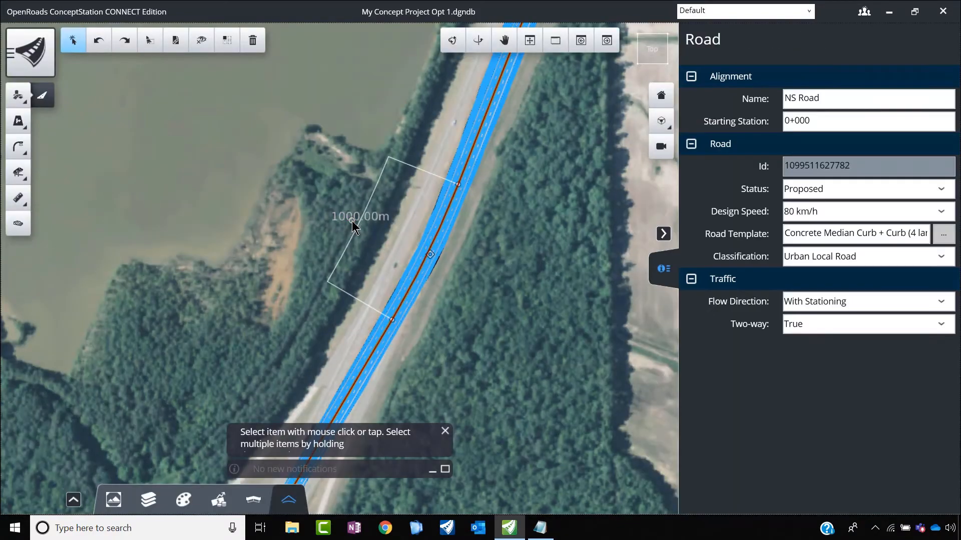
scroll(502, 192, down, 3)
scroll(426, 291, up, 3)
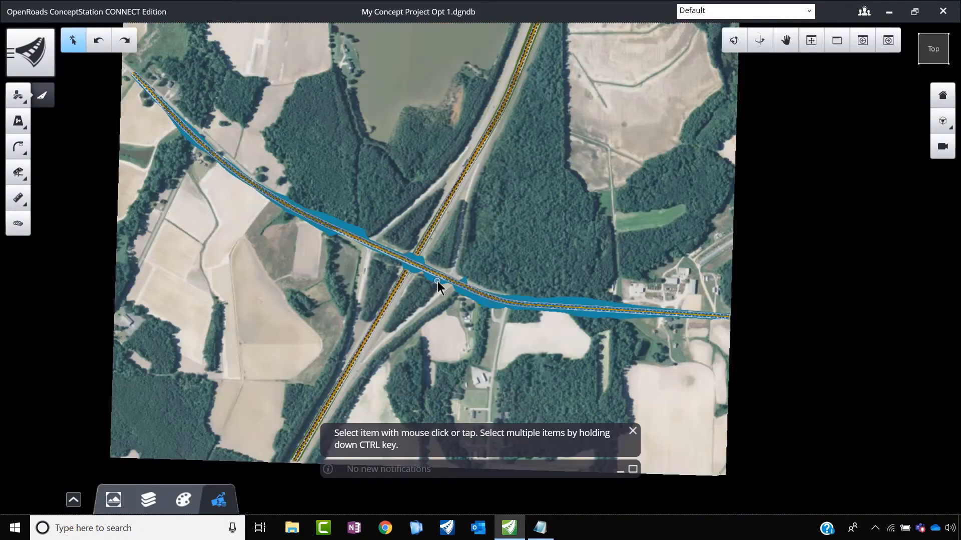
click(437, 282)
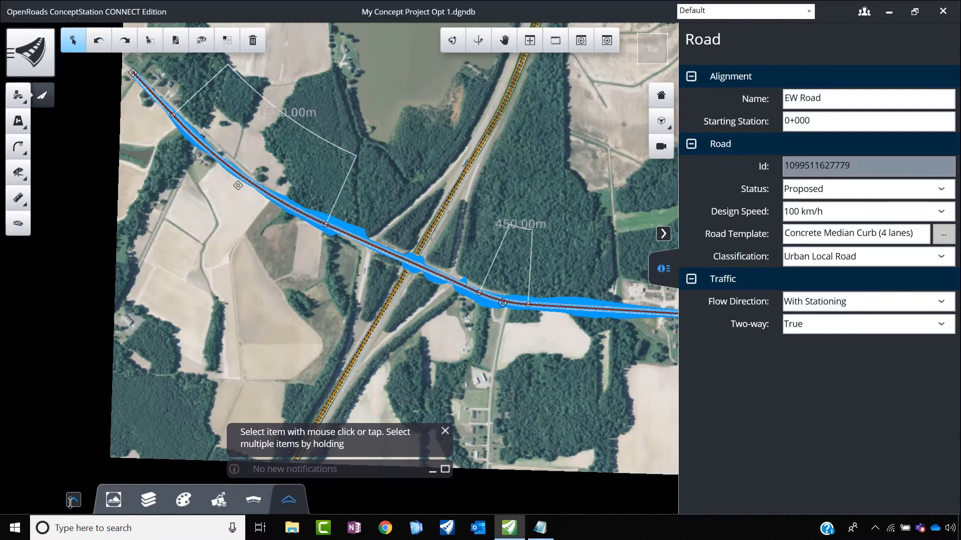
click(73, 501)
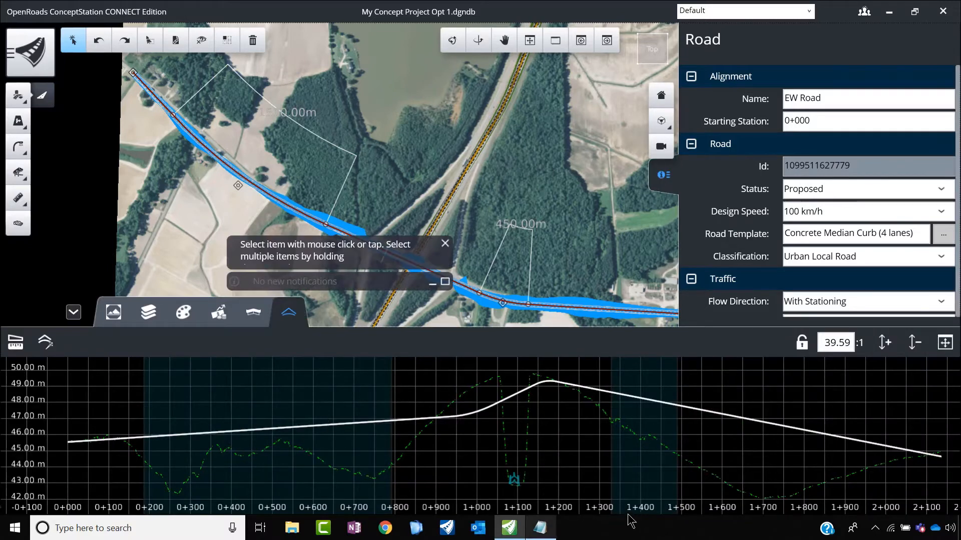
scroll(521, 495, up, 5)
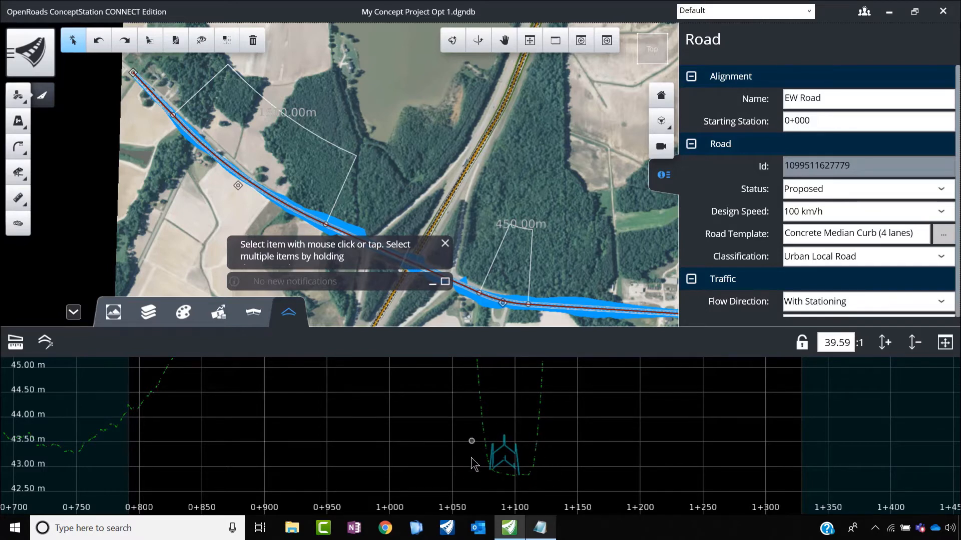
click(565, 232)
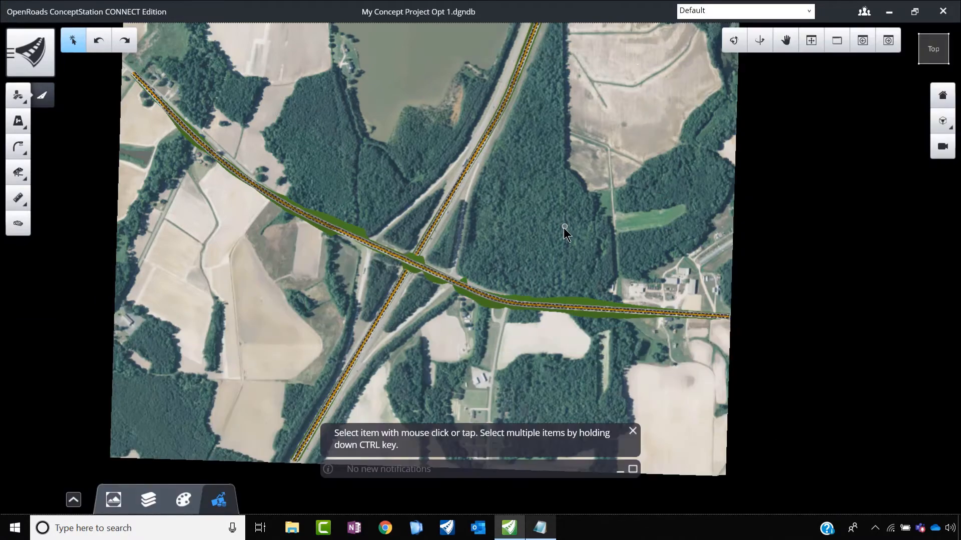
click(392, 293)
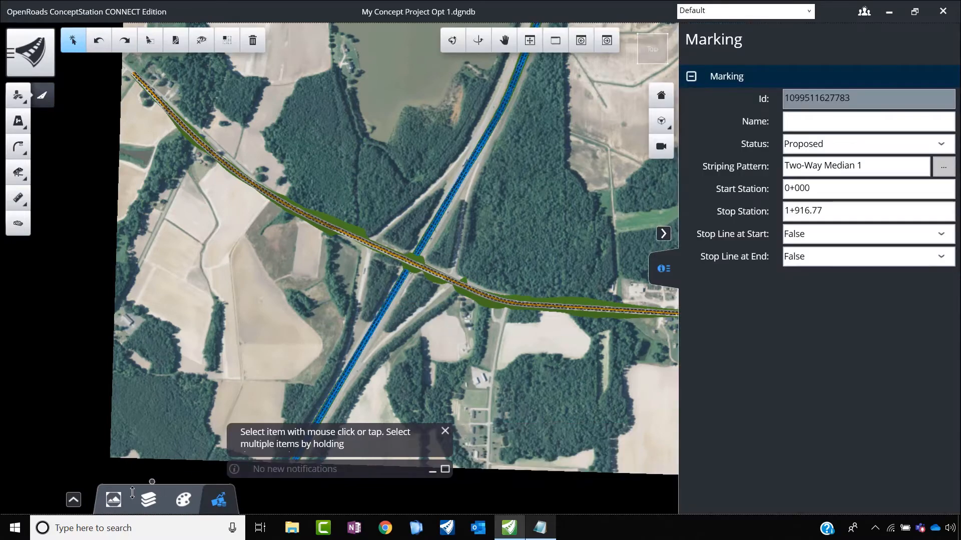
click(73, 499)
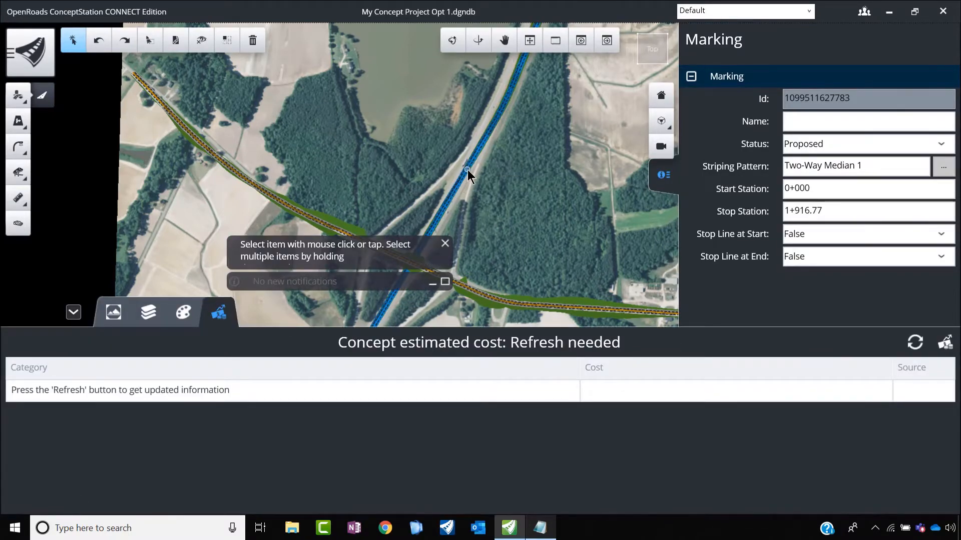
scroll(465, 175, up, 3)
click(455, 183)
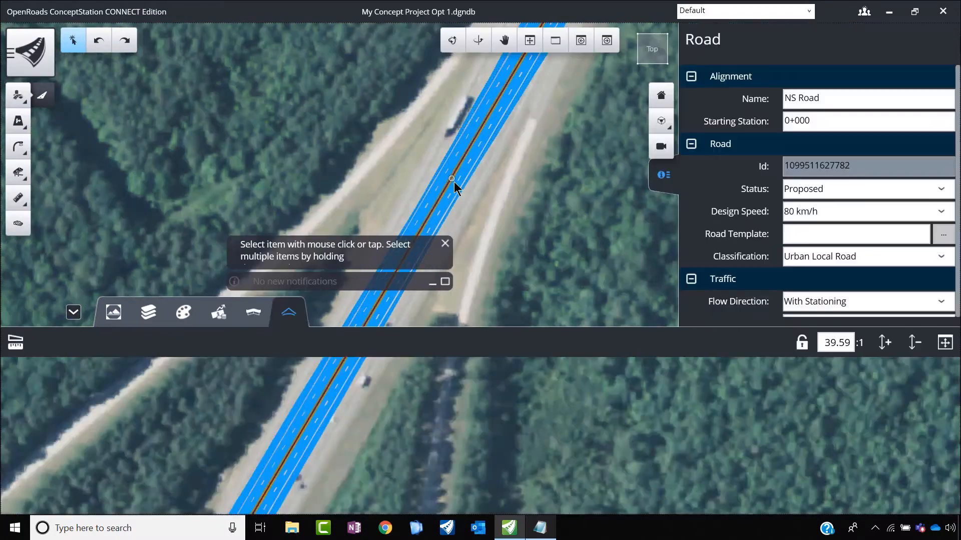
scroll(259, 448, down, 6)
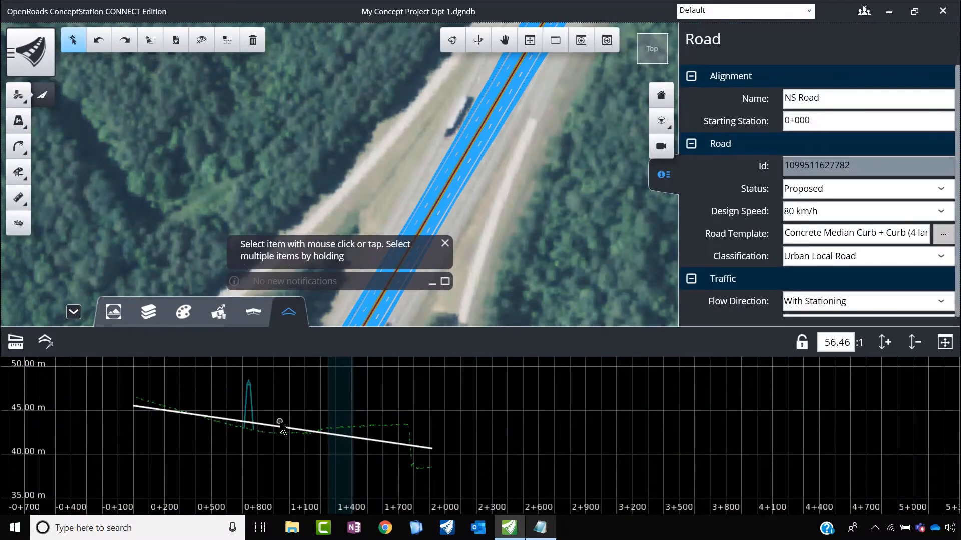
scroll(252, 384, up, 3)
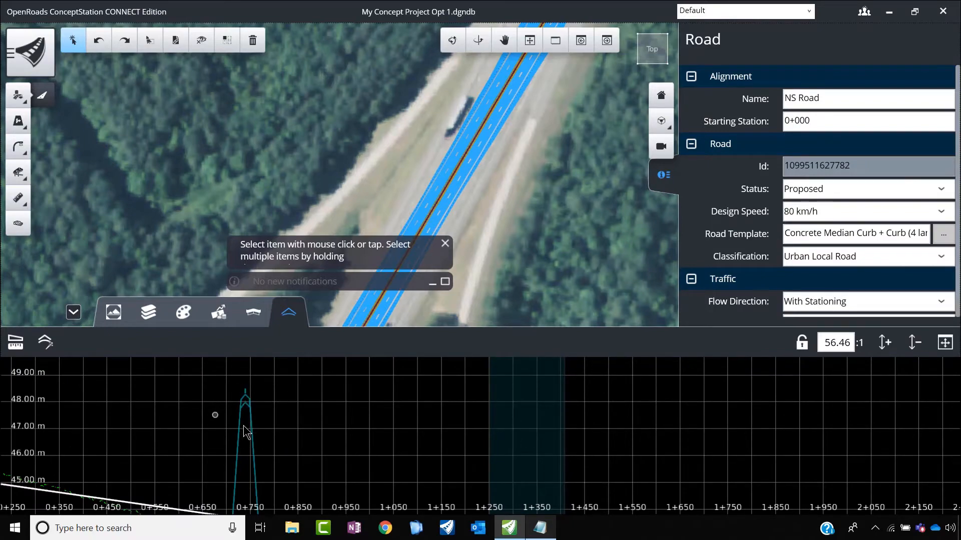
scroll(287, 410, down, 3)
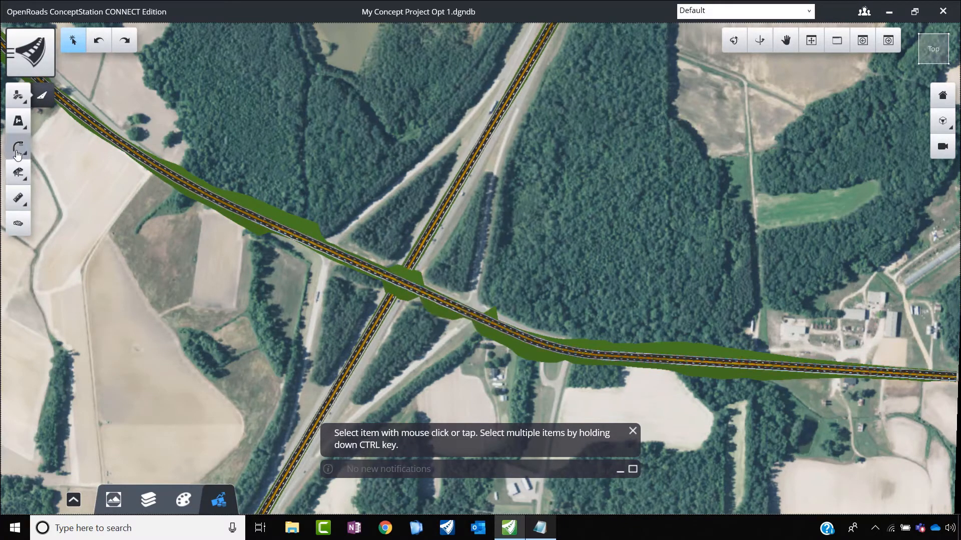
Step: Start placing a bridge with the Girder superstructure type
click(14, 177)
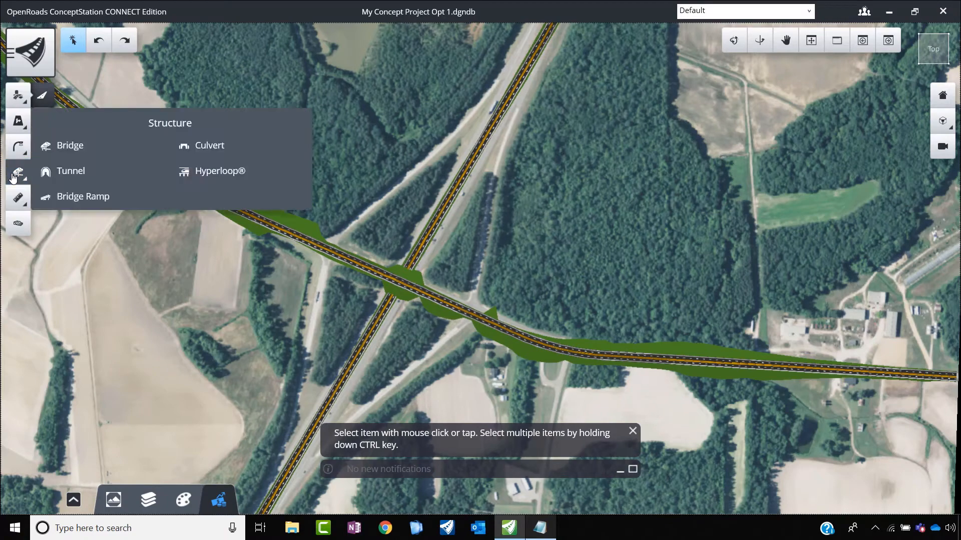
click(80, 150)
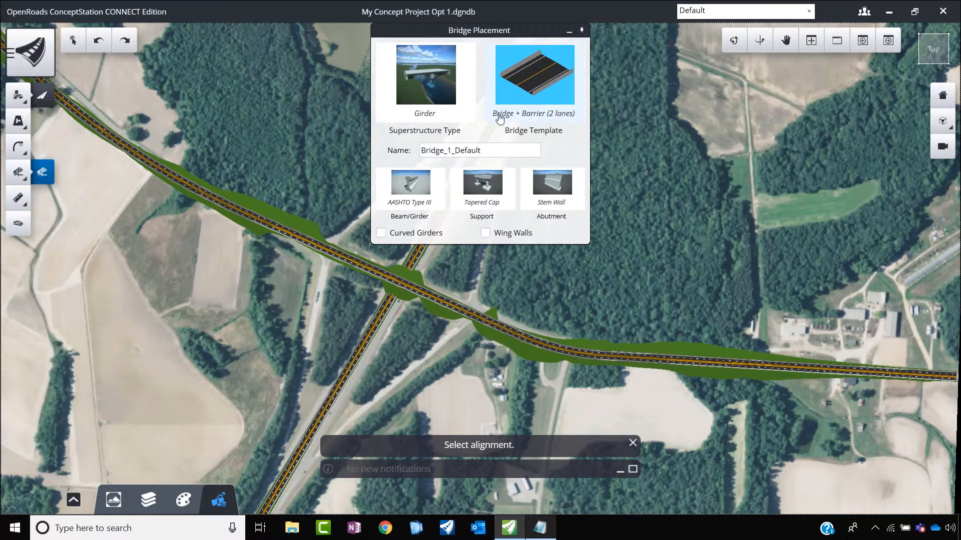
click(435, 99)
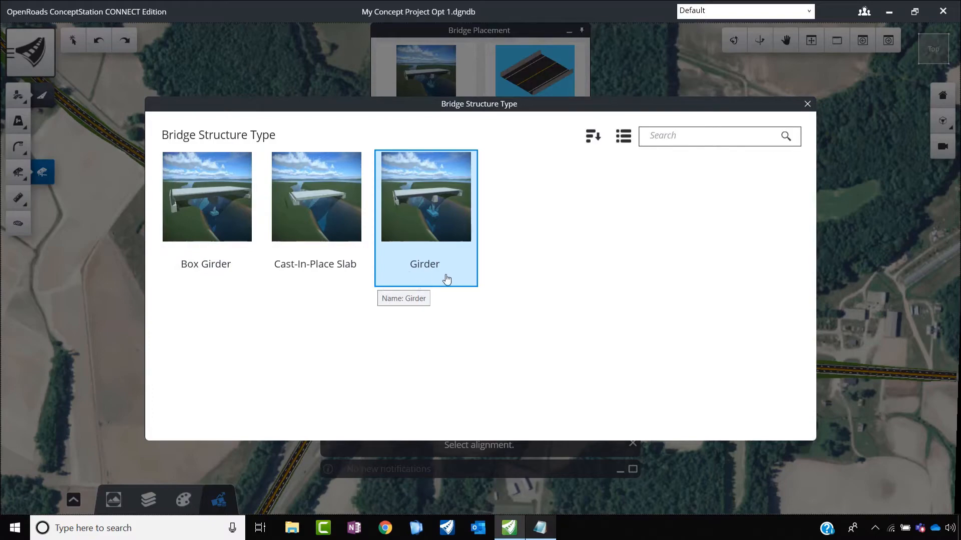
click(328, 208)
click(426, 78)
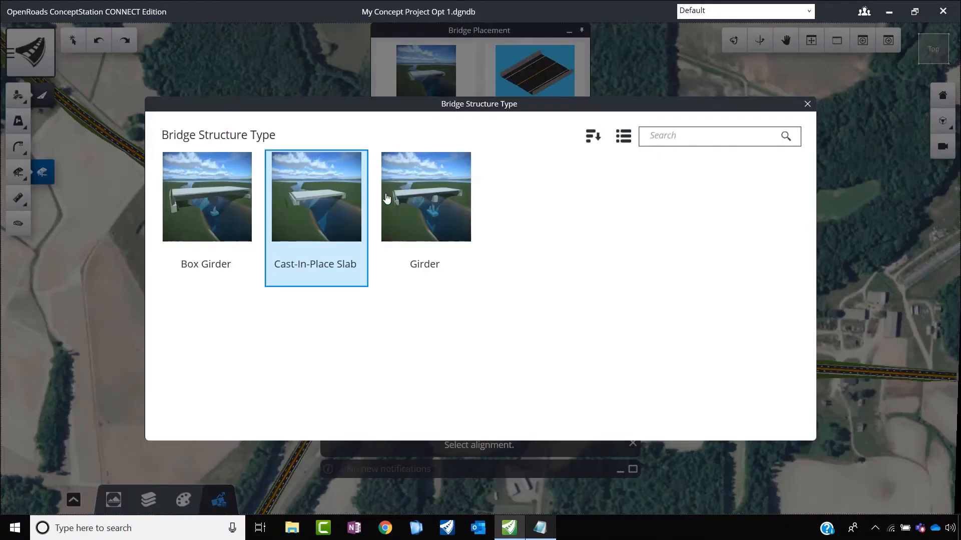
click(425, 201)
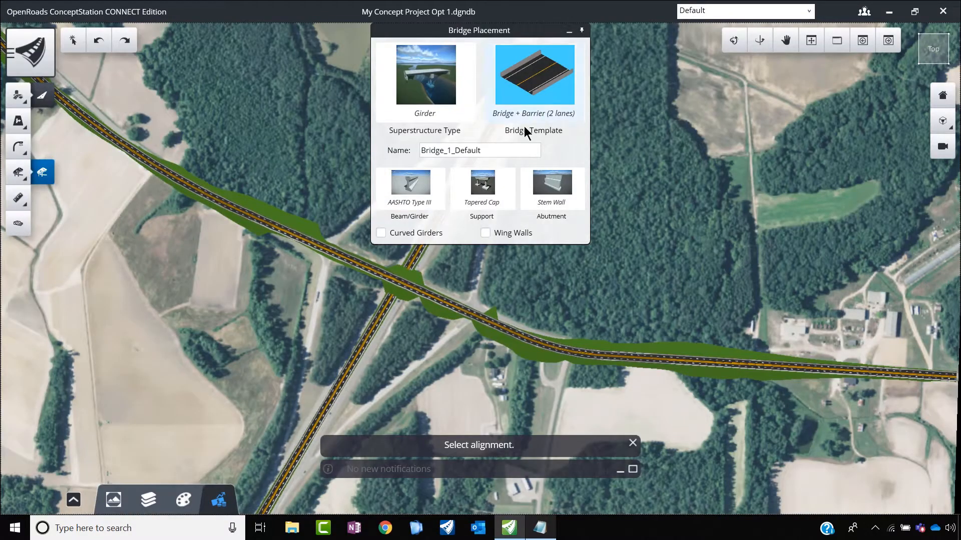
Step: Assign the Bridge + Barrier (4 lanes) template and name the bridge EW Bridge
click(540, 86)
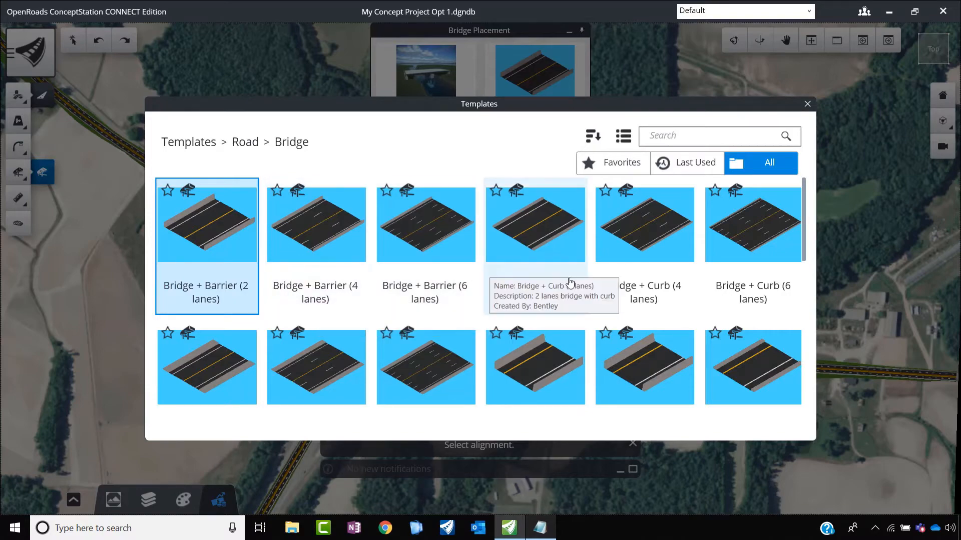
scroll(500, 282, down, 3)
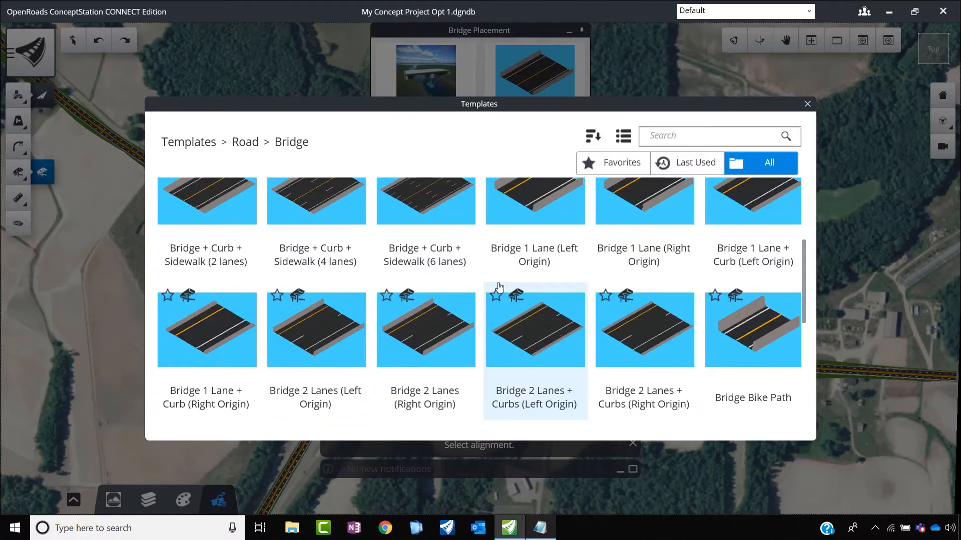
scroll(499, 286, up, 3)
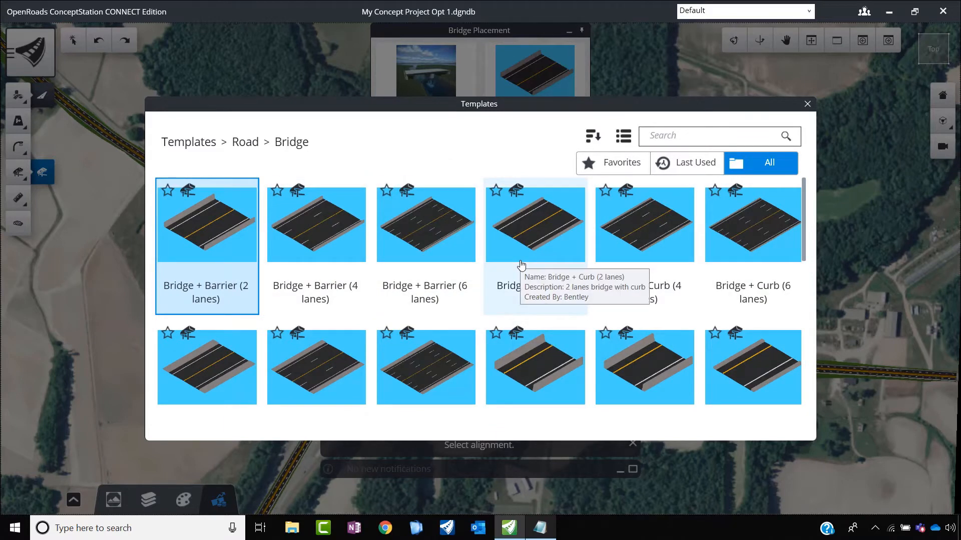
click(330, 238)
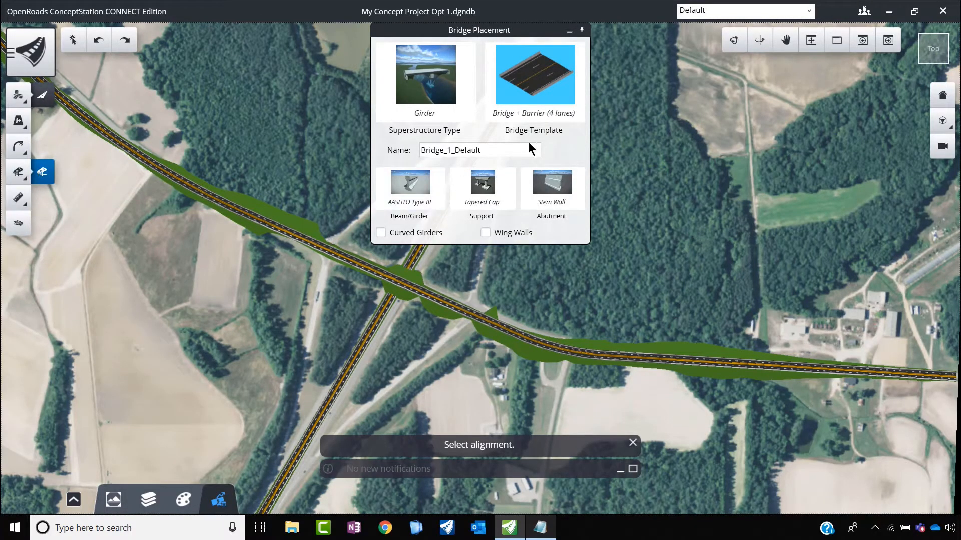
drag(483, 149, 410, 148)
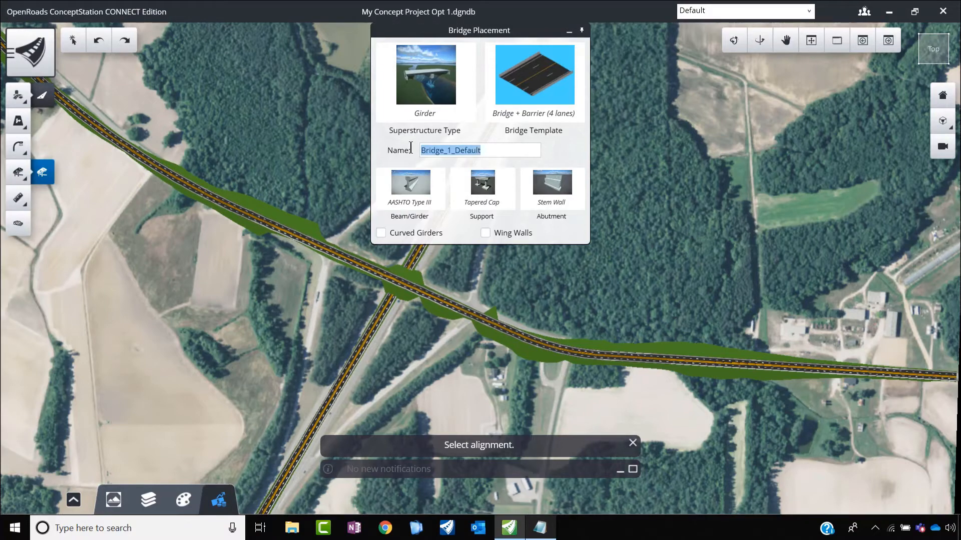
text(EW Bridge)
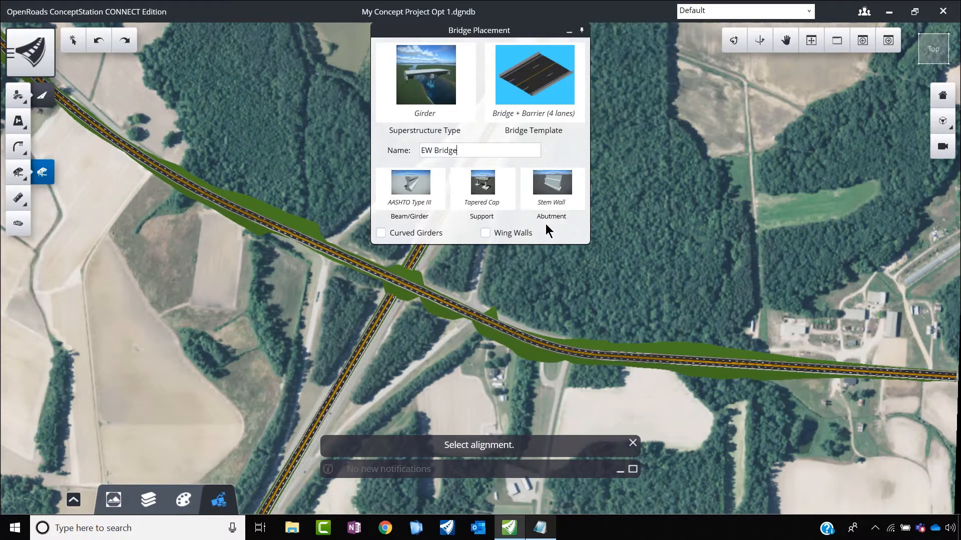
Step: Search the bridge beam types for AASHTO and assign the AASHTO Type IV girder
click(420, 198)
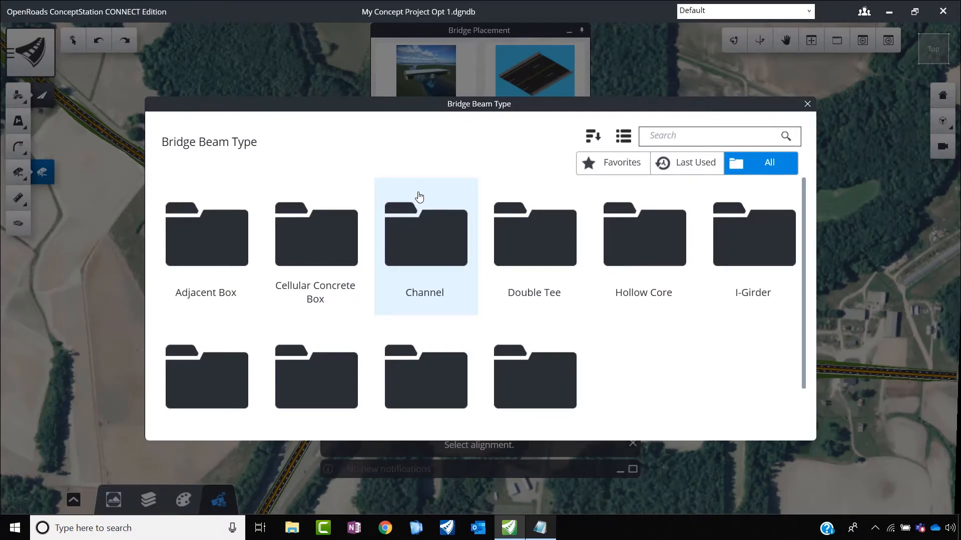
scroll(364, 315, down, 1)
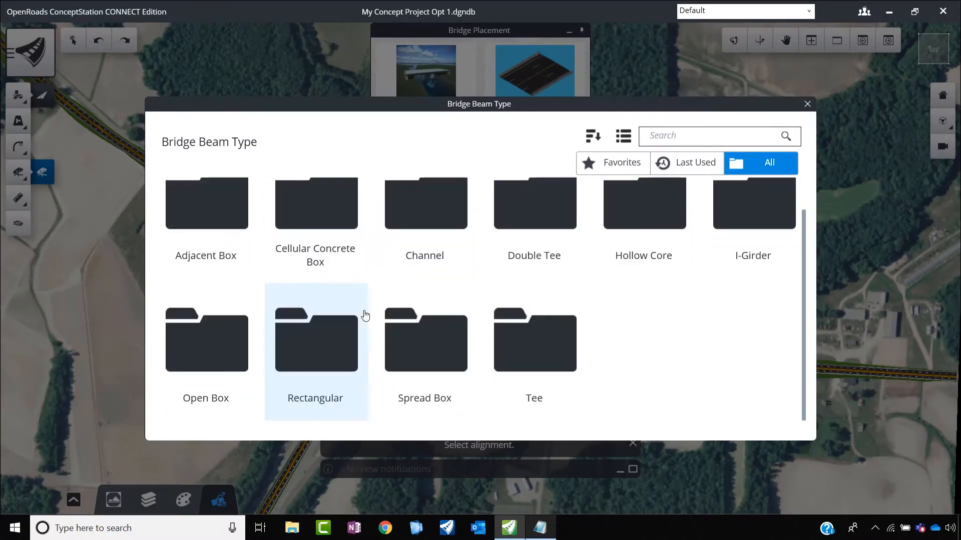
scroll(365, 315, up, 1)
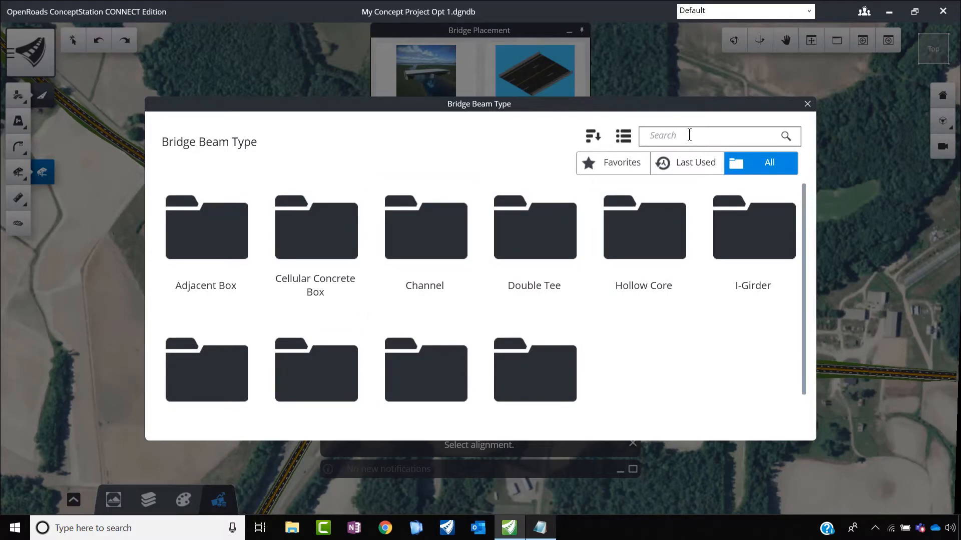
text(Aas)
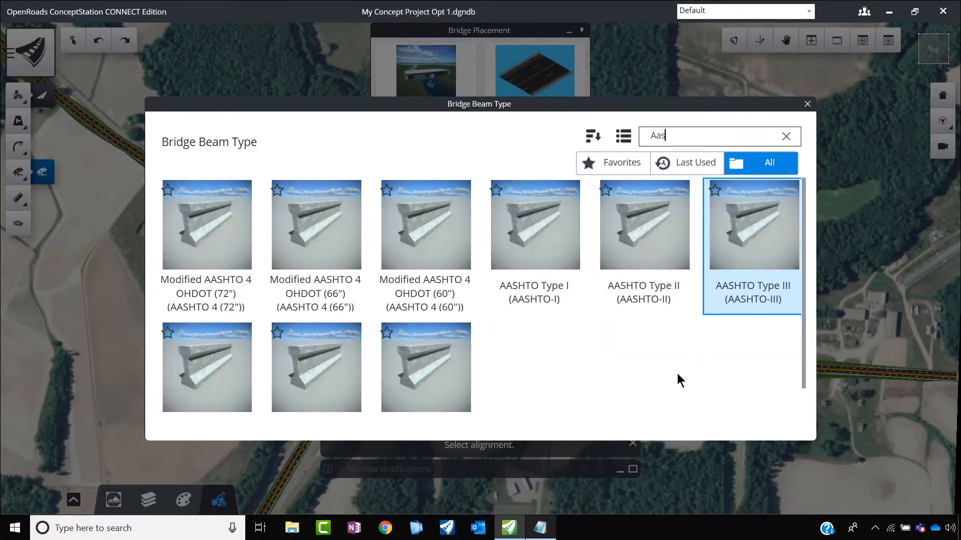
scroll(452, 368, down, 1)
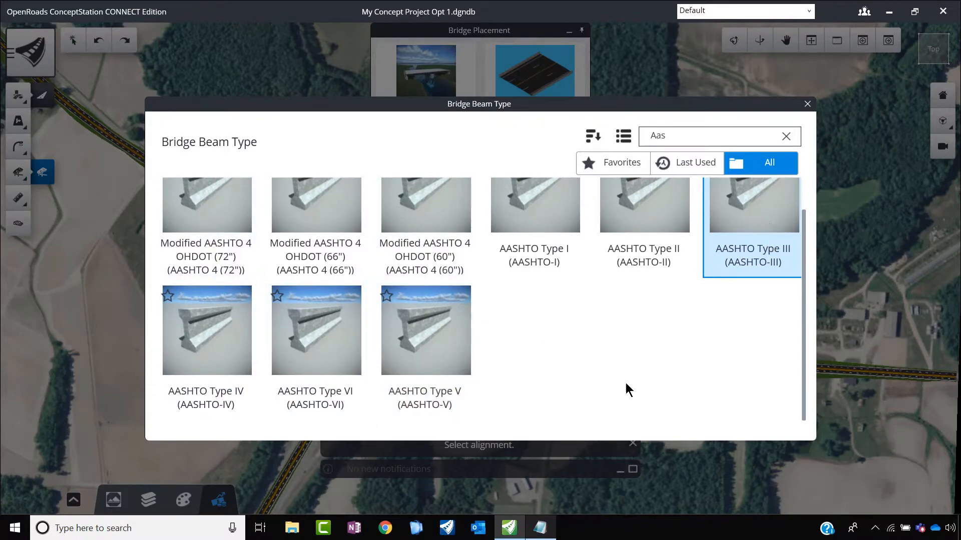
click(237, 363)
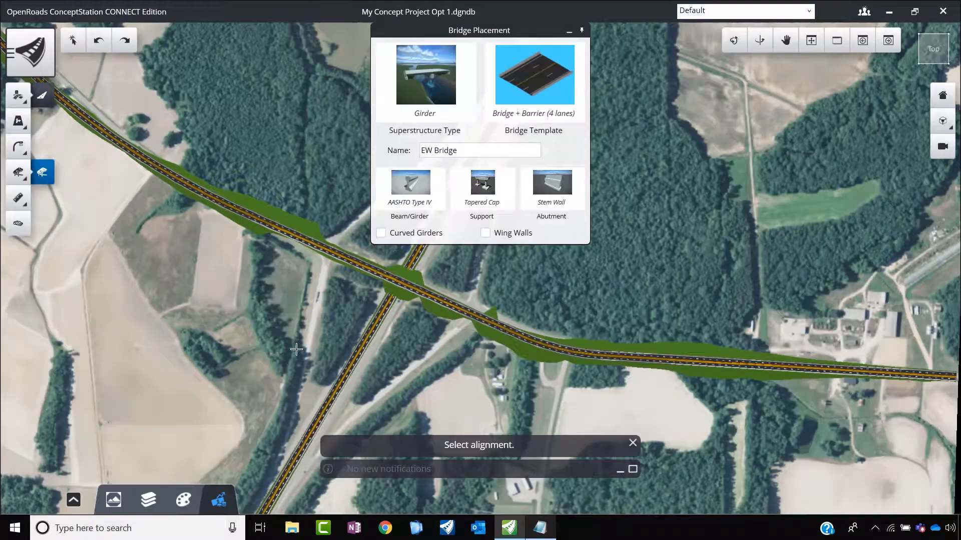
Step: Assign the AASHTO Type III beam to the bridge from the AASHTO girder types
click(415, 186)
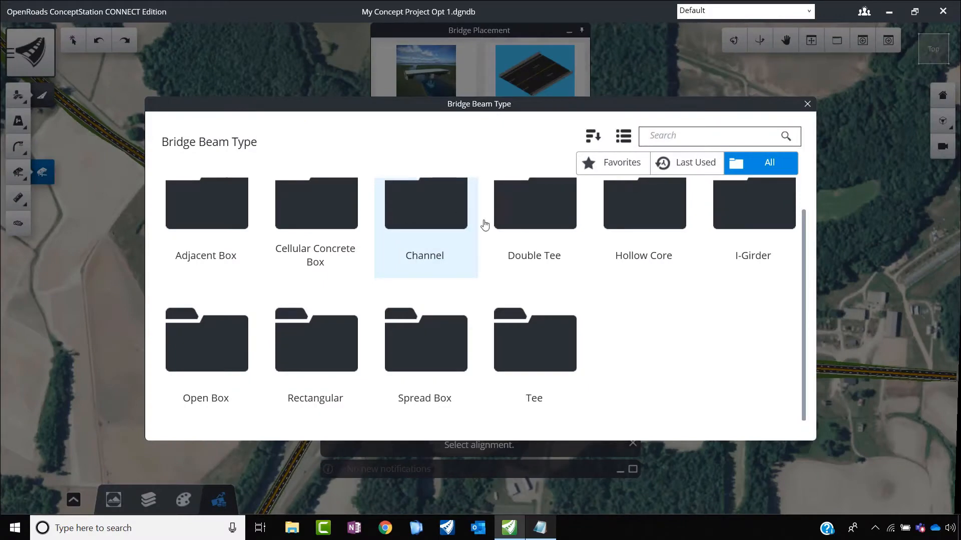
click(691, 141)
text(aa)
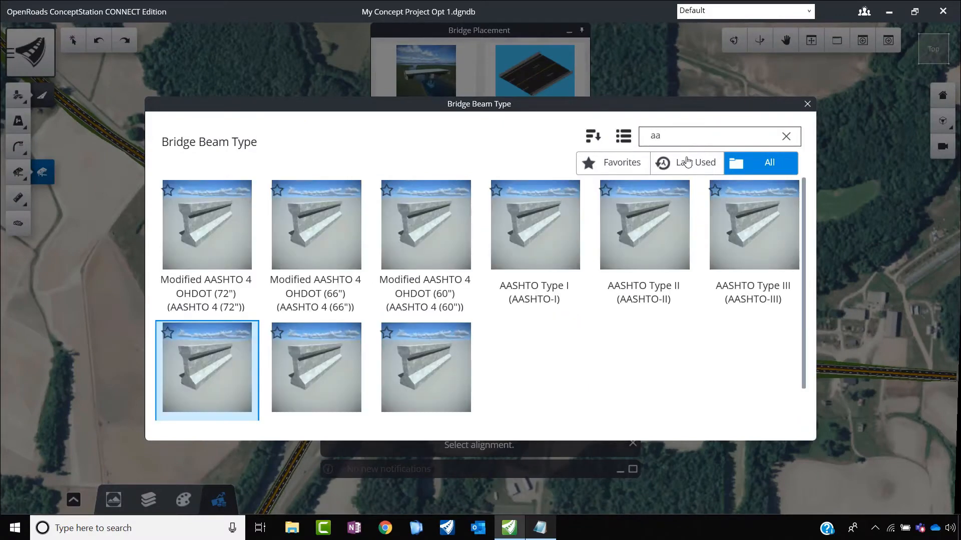
click(761, 257)
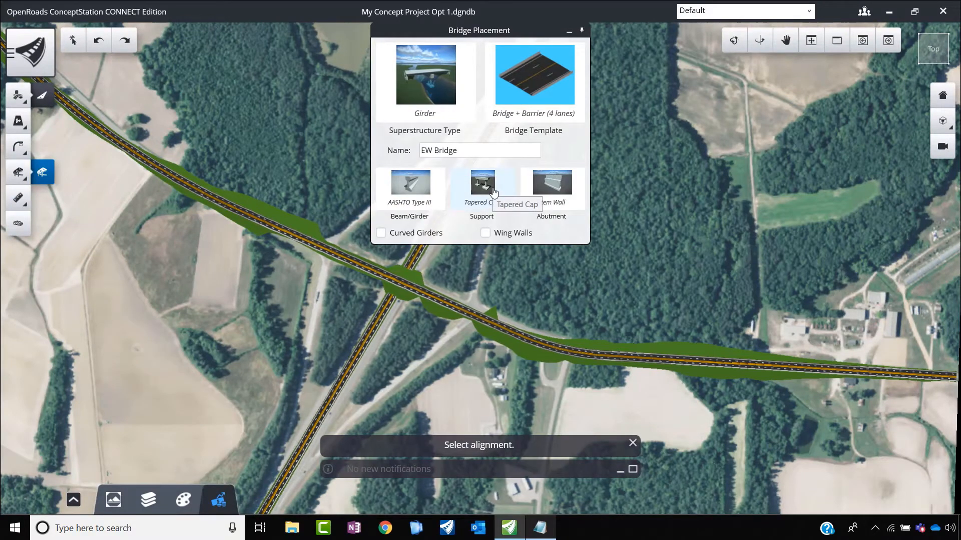
Step: Review the pier types and keep Tapered Cap, then choose Stem Wall abutments with wing walls for the bridge
click(483, 185)
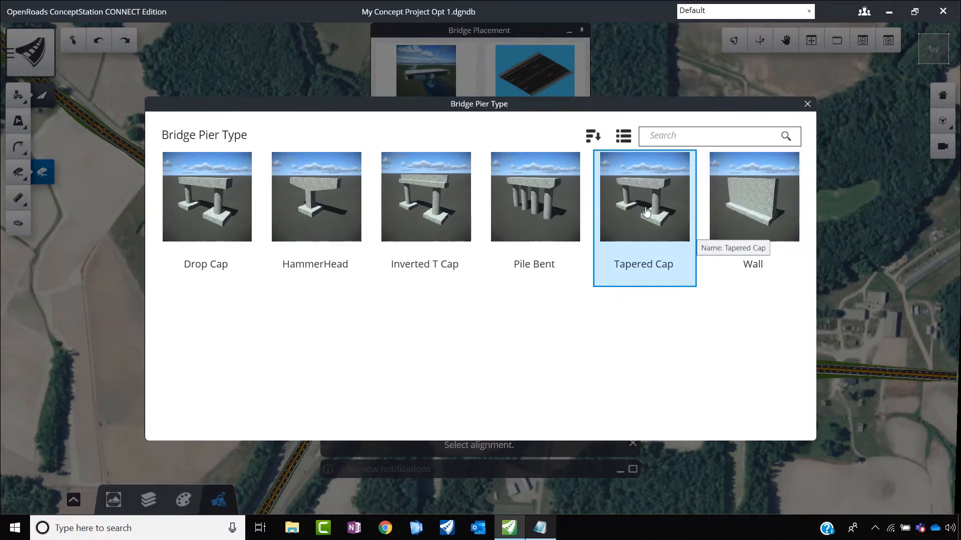
key(Escape)
click(553, 186)
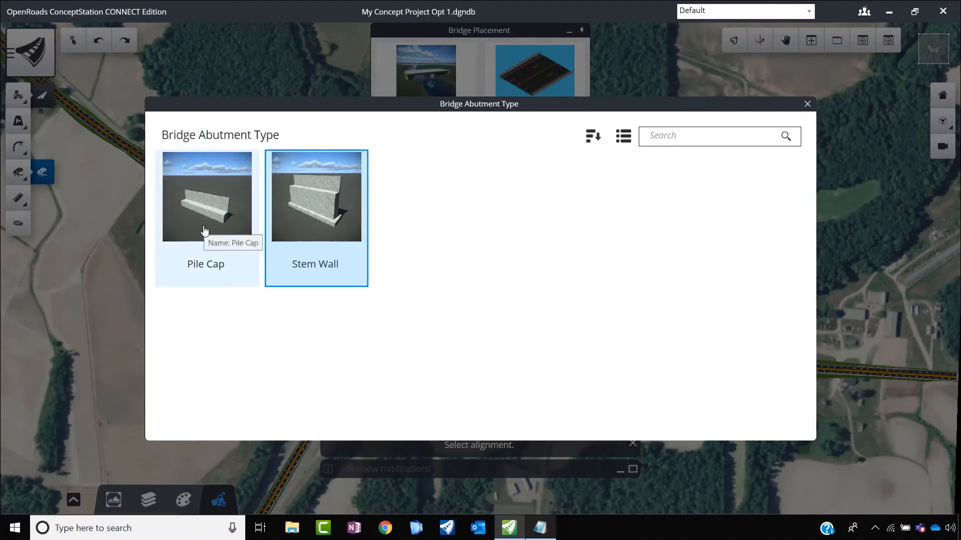
click(346, 216)
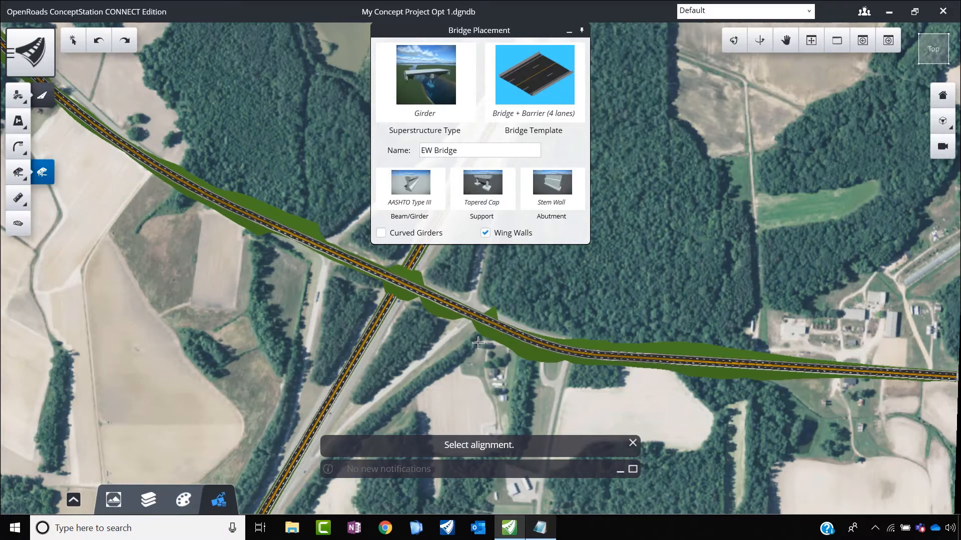
Step: Place the bridge along EW Road across the NS Road crossing, starting at about station 1+000.81
scroll(459, 324, up, 2)
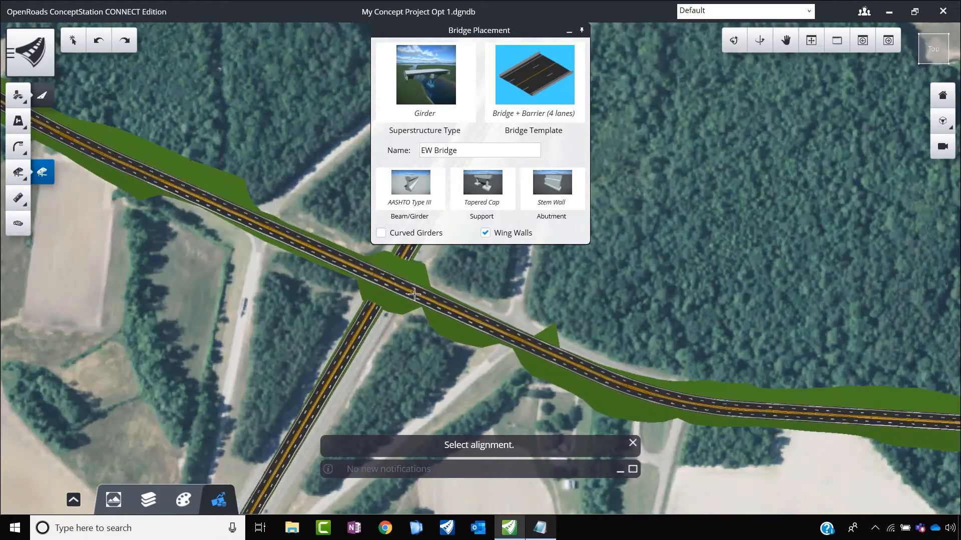
click(459, 323)
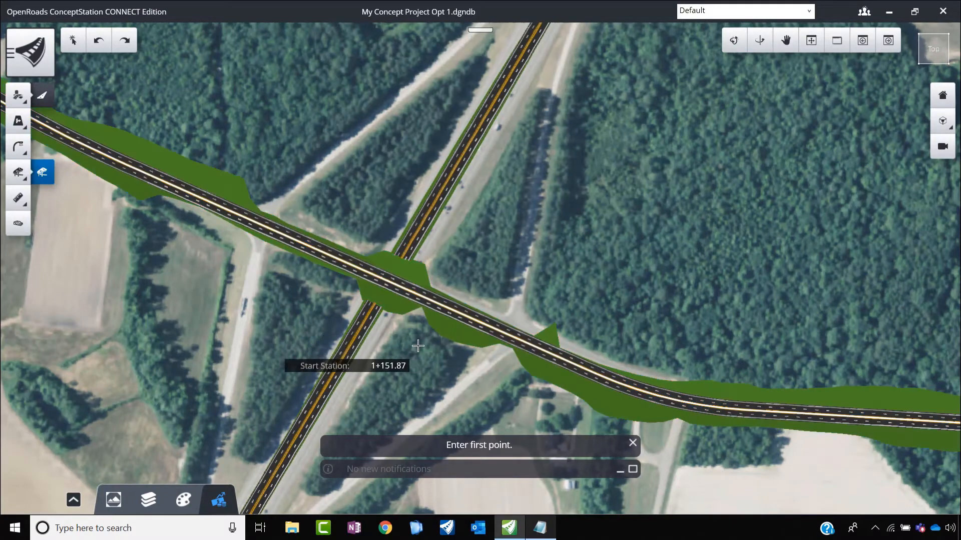
click(307, 249)
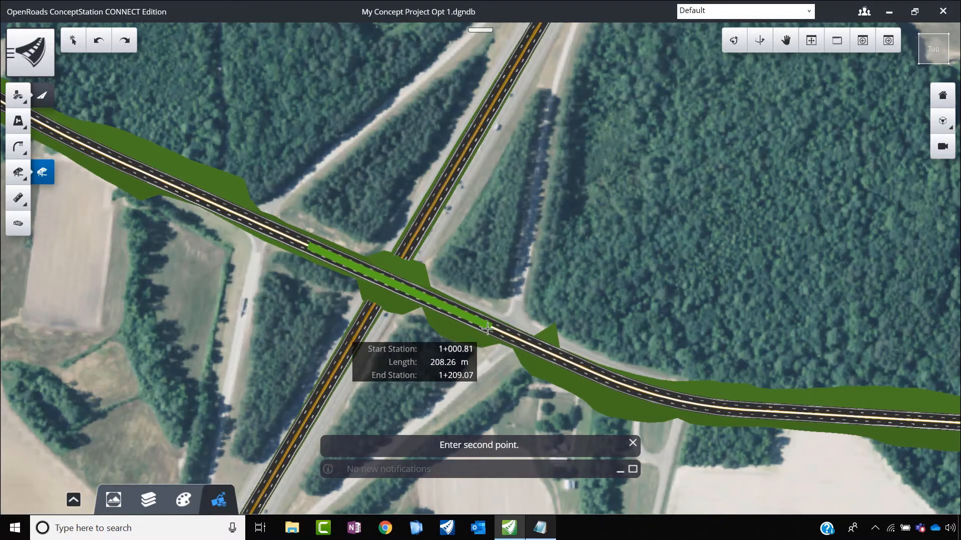
click(463, 316)
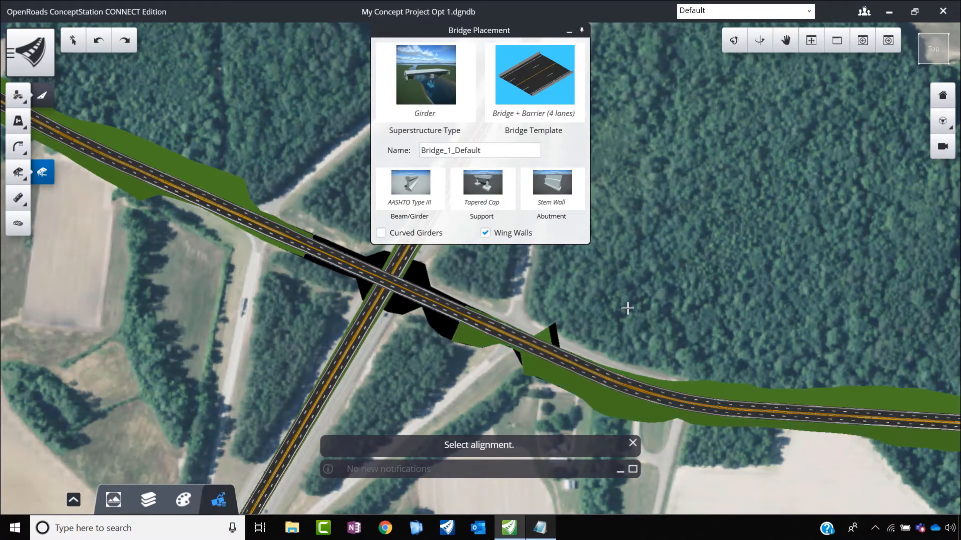
click(567, 34)
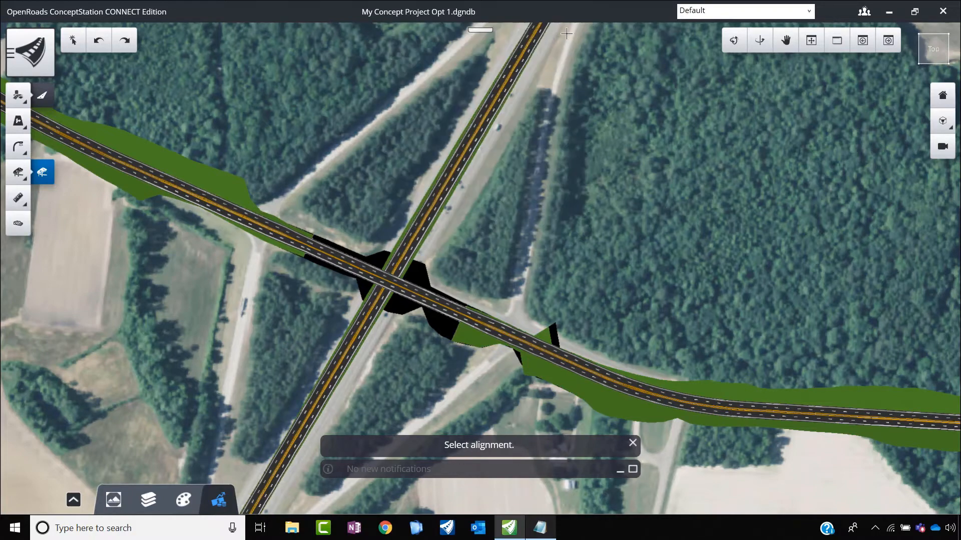
Step: Orbit around the crossing to a low front view that shows the bridge from the side
click(733, 41)
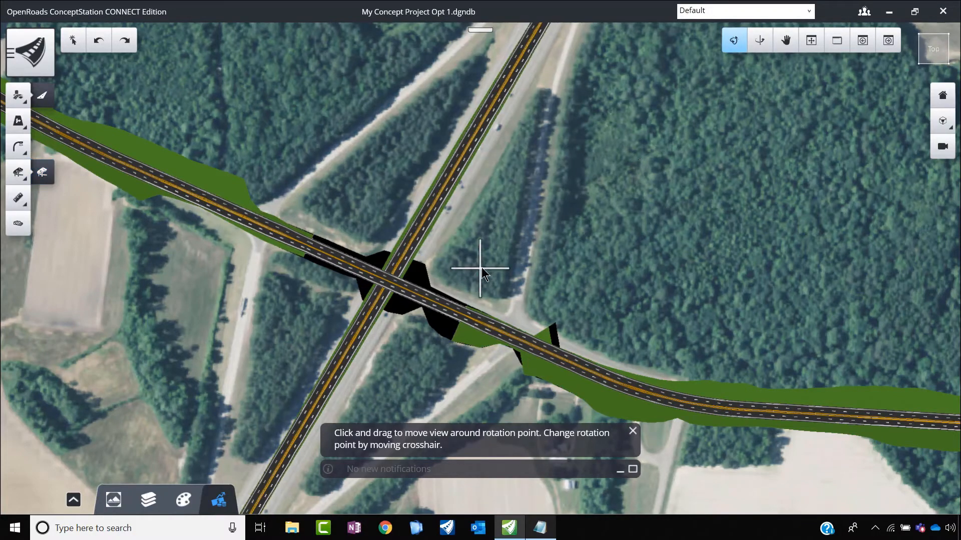
drag(481, 270, 386, 318)
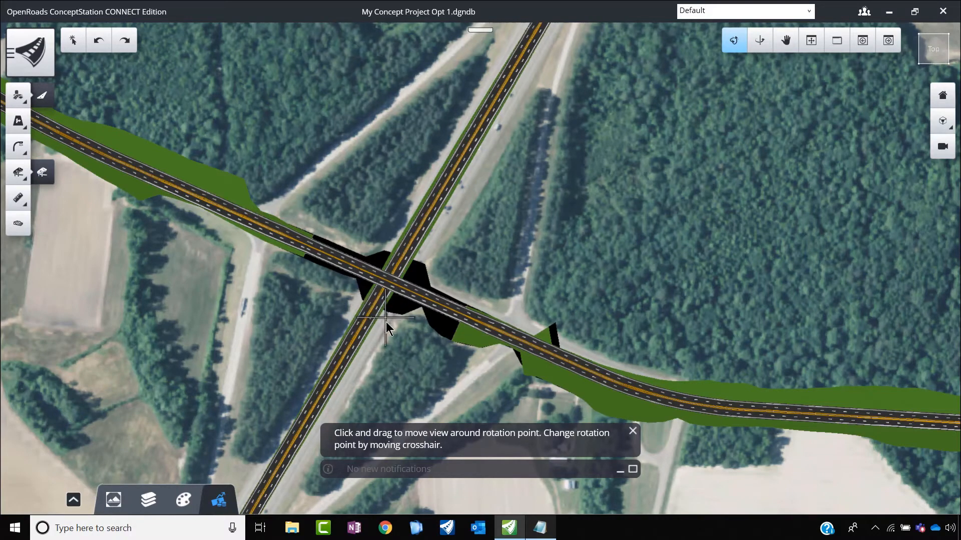
drag(399, 372, 488, 200)
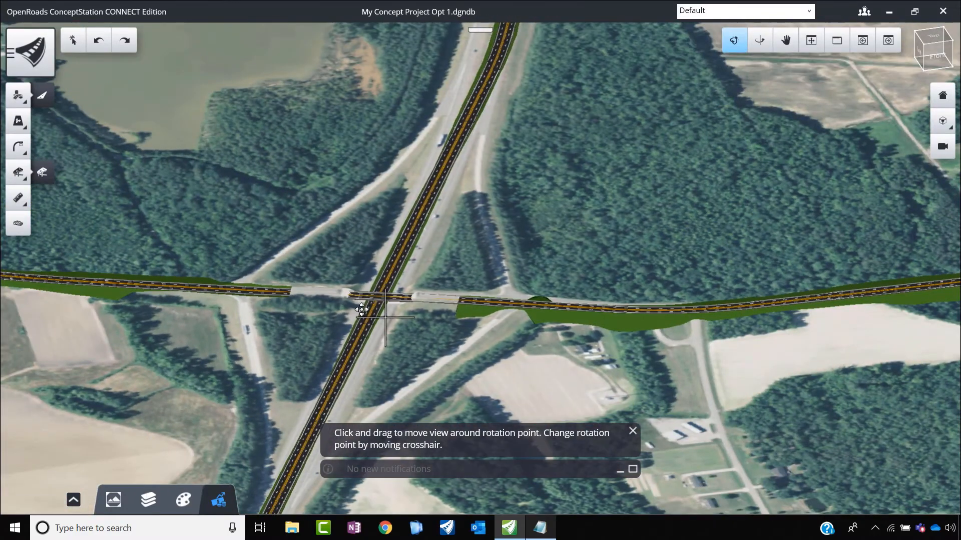
scroll(422, 316, up, 5)
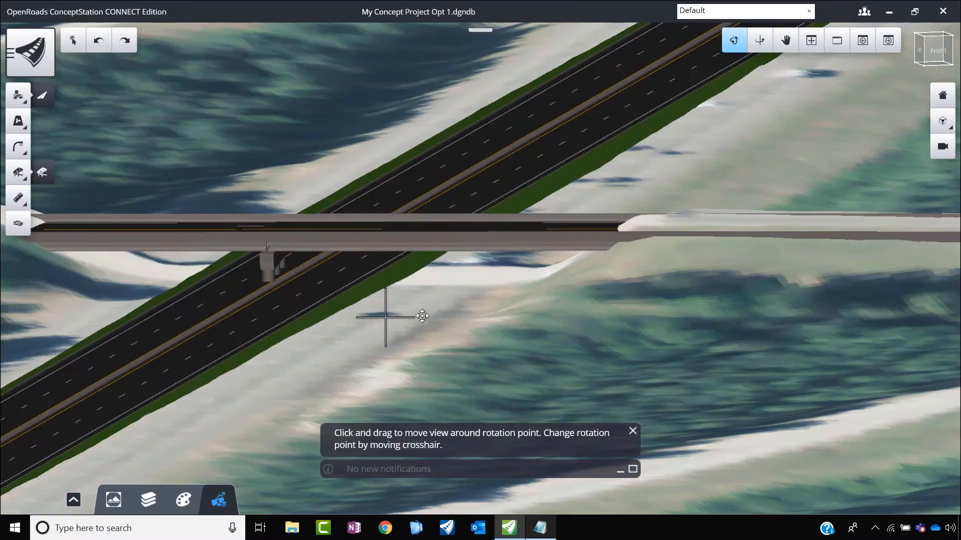
click(81, 46)
shift+middle_drag(296, 348, 282, 312)
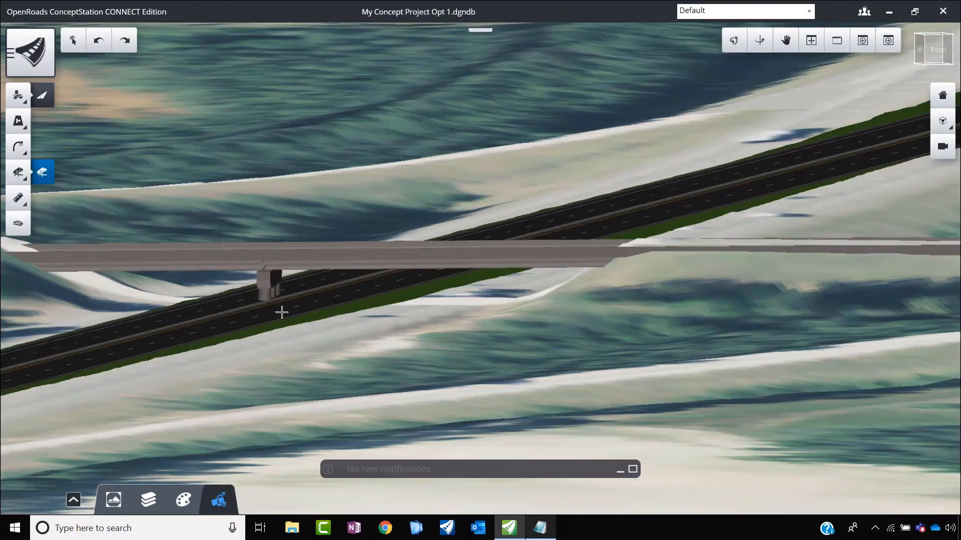
Step: Examine the pier's position relative to NS Road's lanes and the terrain at the bridge's end
scroll(370, 292, down, 1)
scroll(313, 288, up, 2)
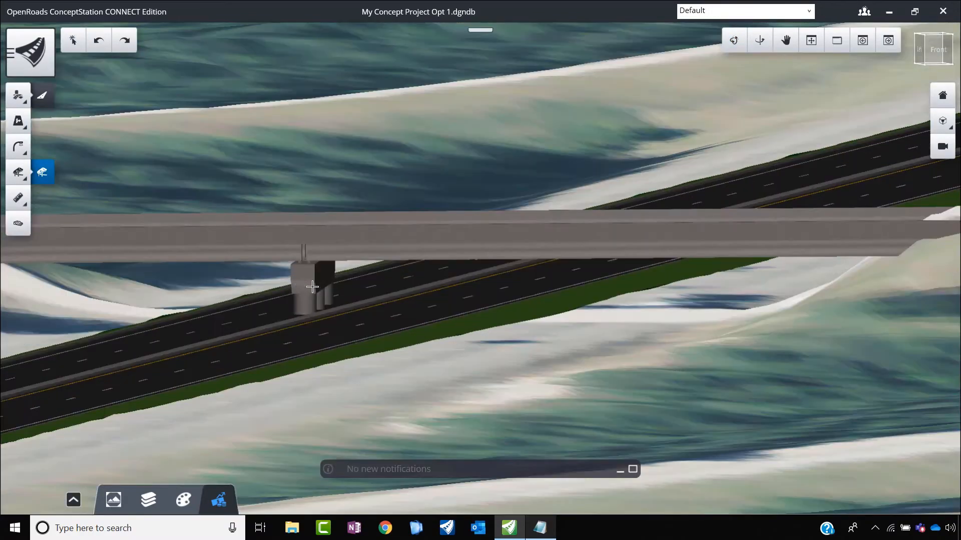
scroll(312, 287, up, 1)
scroll(330, 300, down, 1)
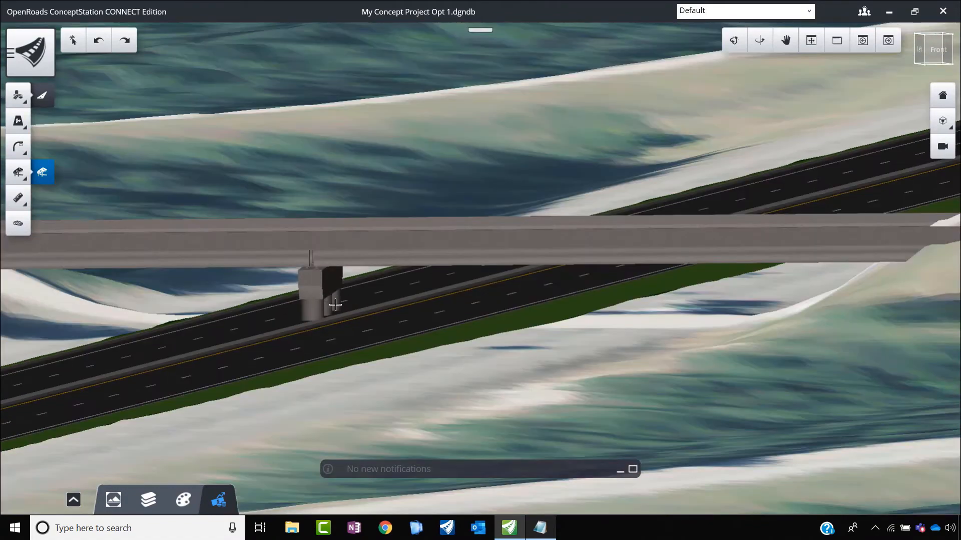
scroll(351, 307, down, 1)
scroll(543, 302, up, 2)
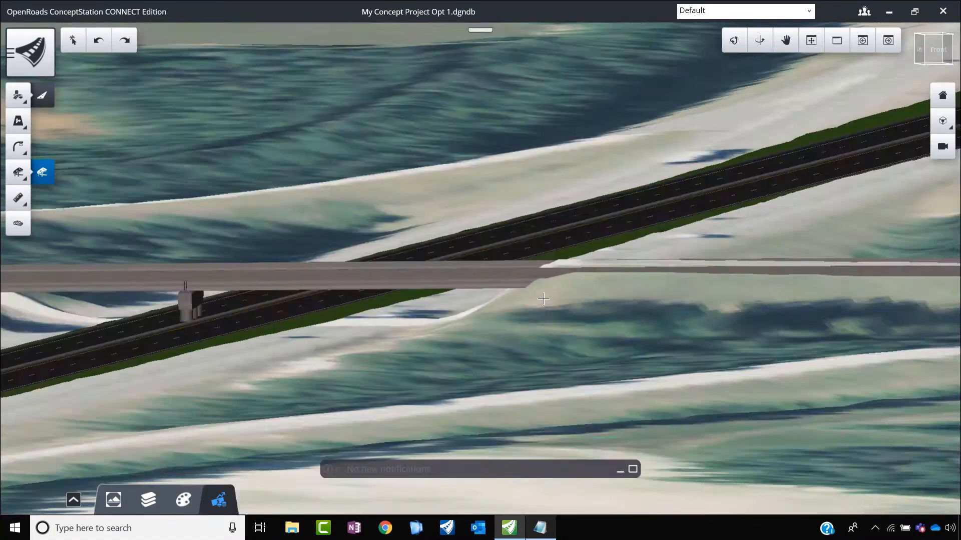
key(Escape)
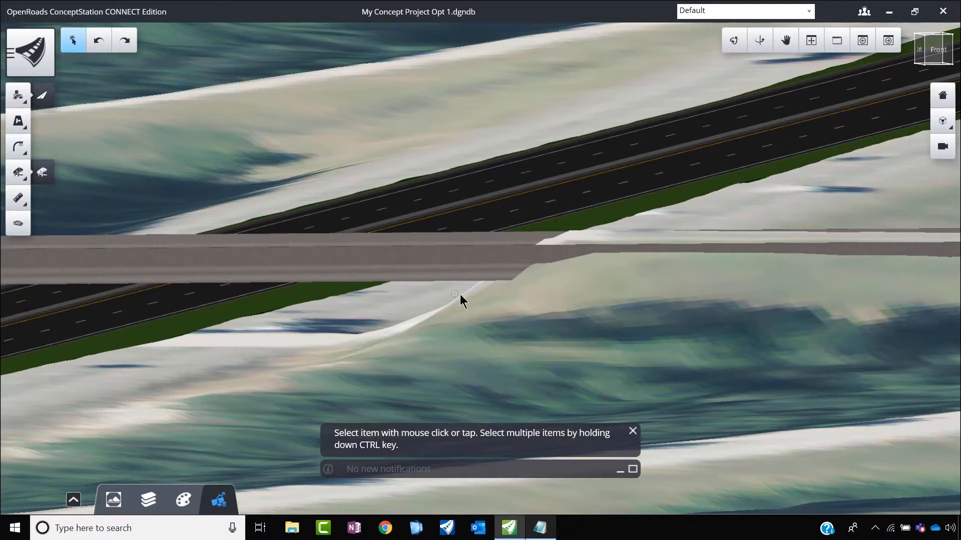
scroll(515, 307, down, 2)
scroll(322, 310, up, 3)
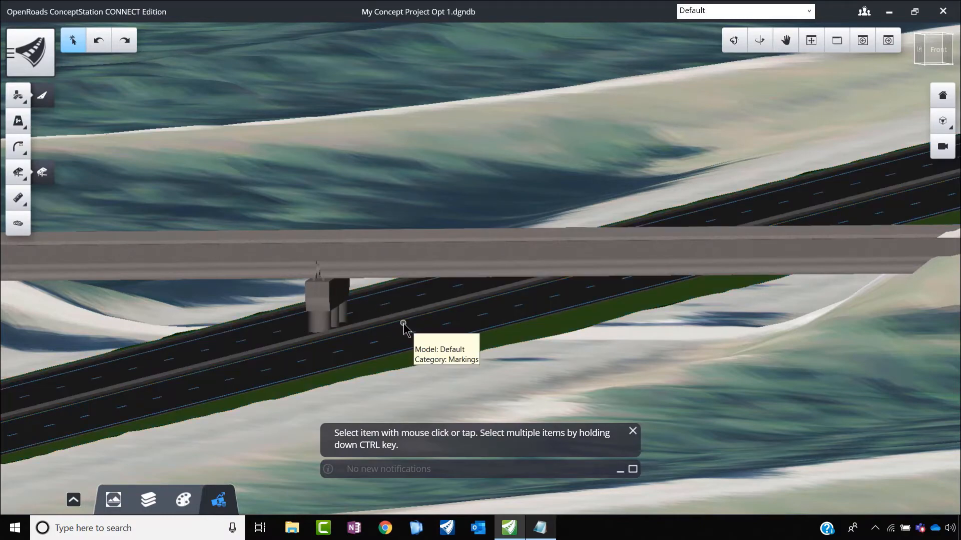
scroll(480, 301, down, 3)
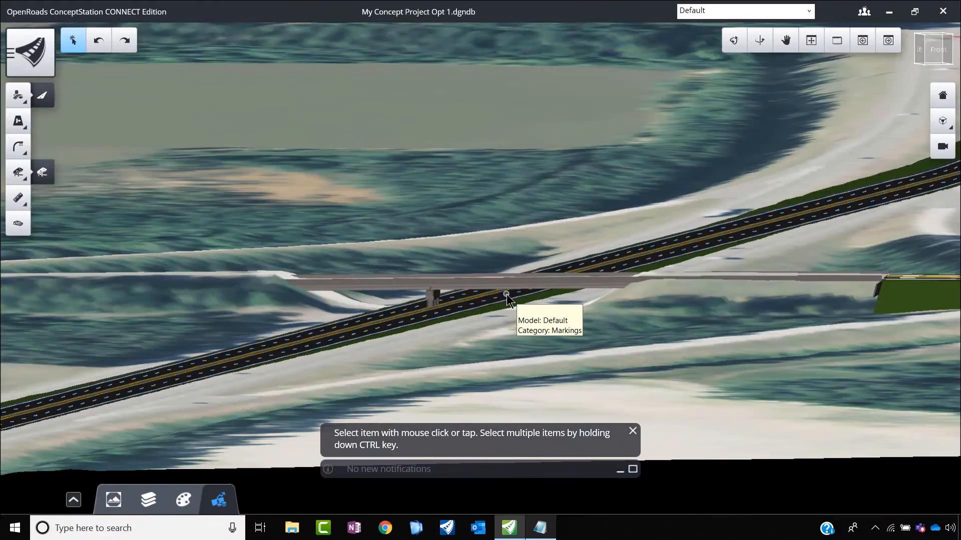
scroll(505, 293, up, 2)
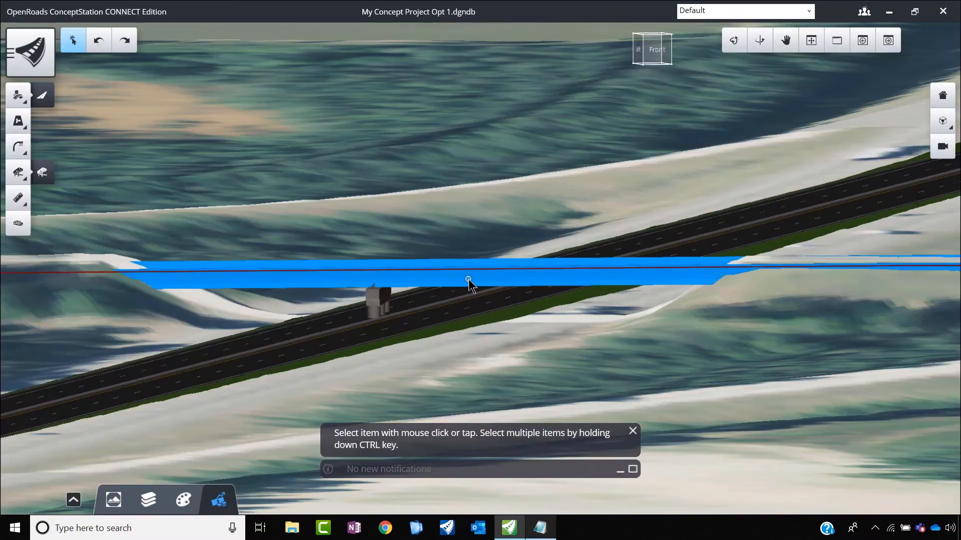
Step: Select EW Bridge's superstructure, review its properties, and hide it to expose the pier on NS Road
click(469, 279)
scroll(315, 293, down, 1)
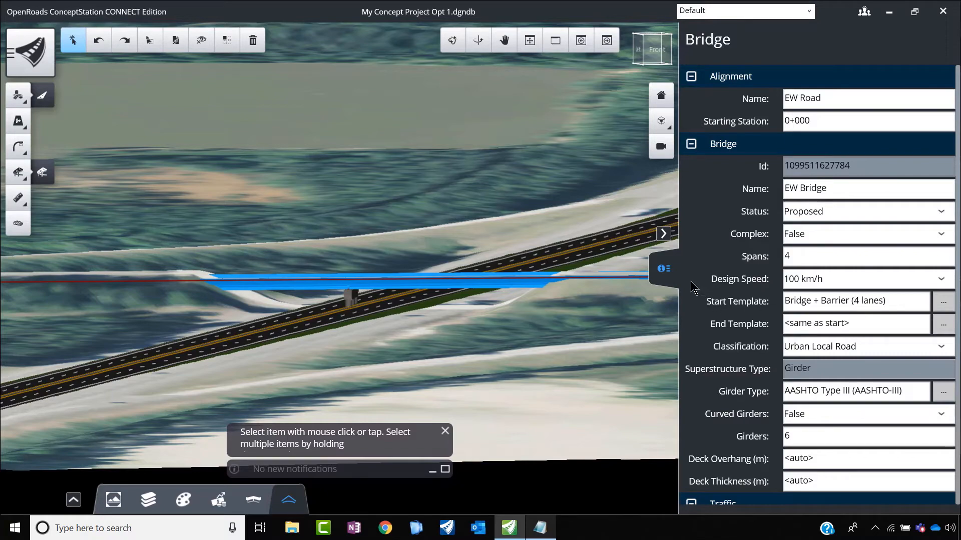
click(662, 270)
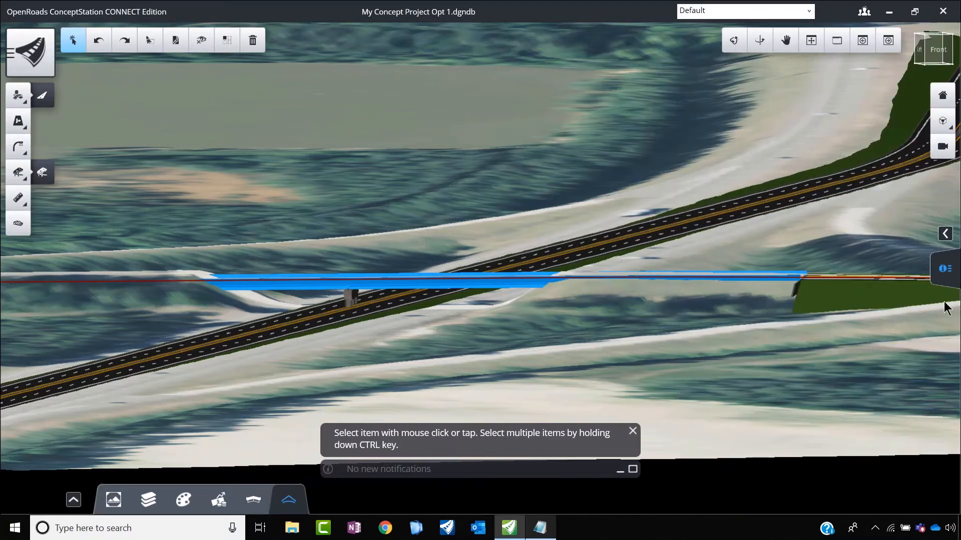
click(202, 41)
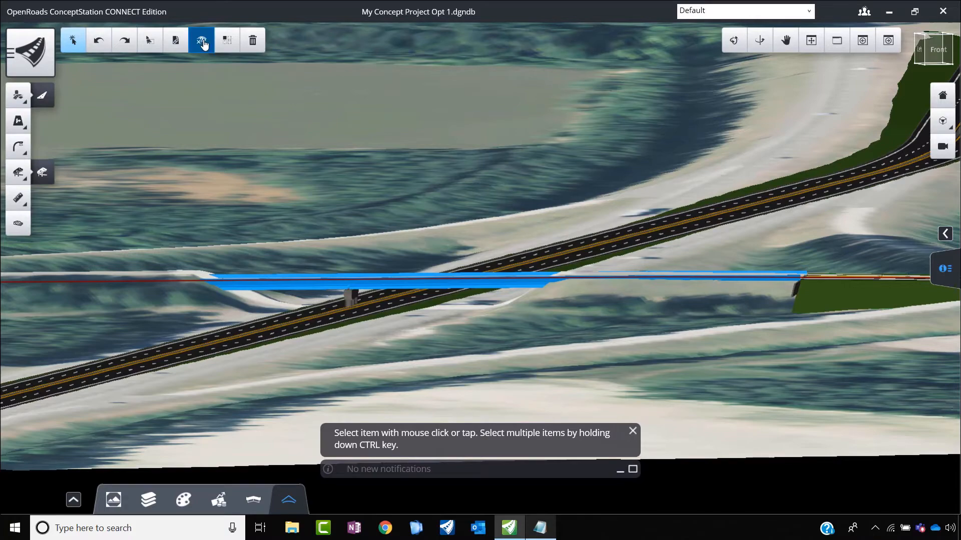
scroll(334, 293, up, 5)
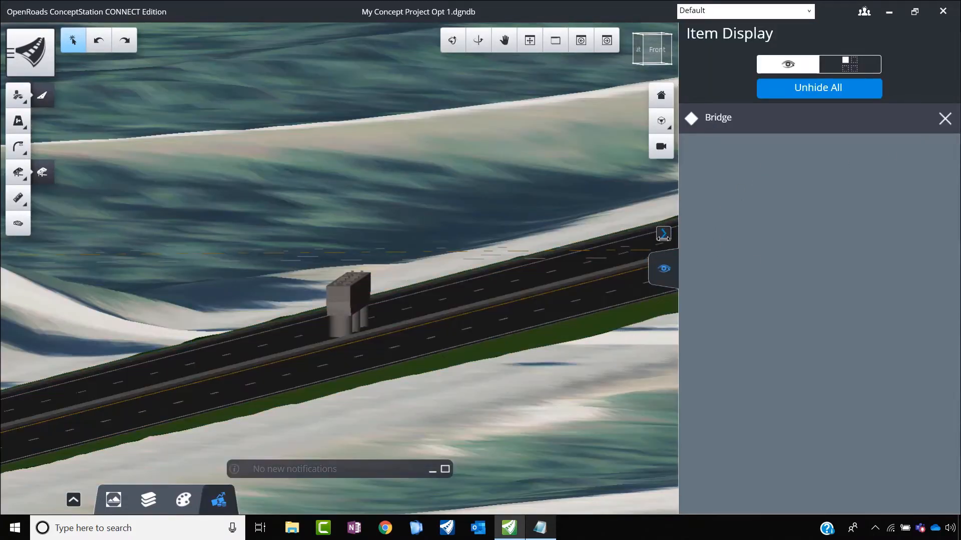
click(662, 235)
Step: Select the pier on NS Road and slide it along EW Bridge to the western roadside, 75.60 m along the bridge
scroll(631, 296, down, 3)
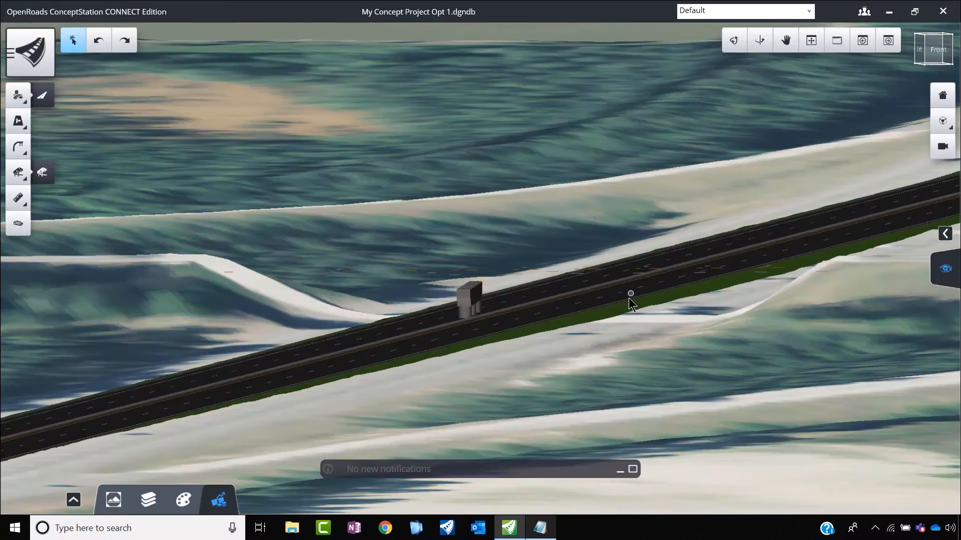
click(471, 303)
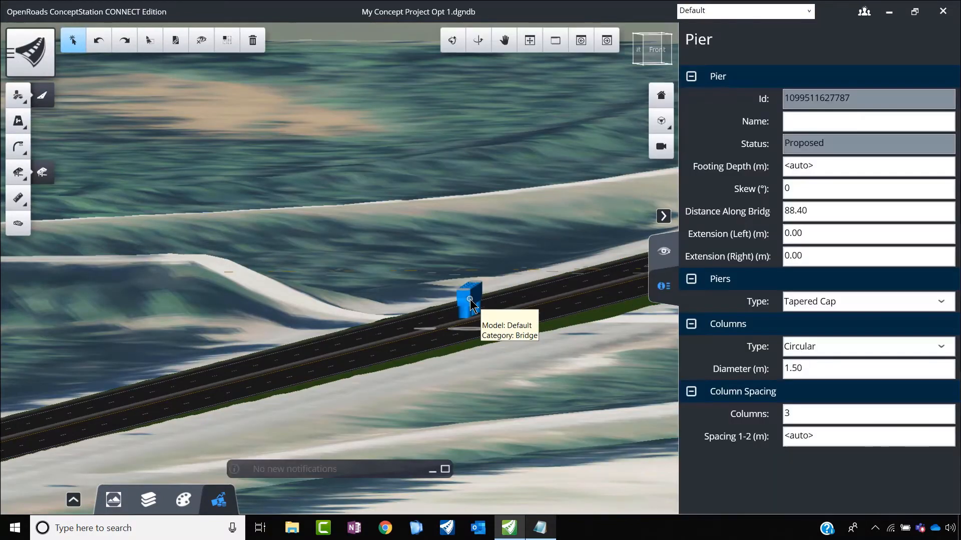
scroll(476, 325, up, 2)
scroll(478, 292, up, 3)
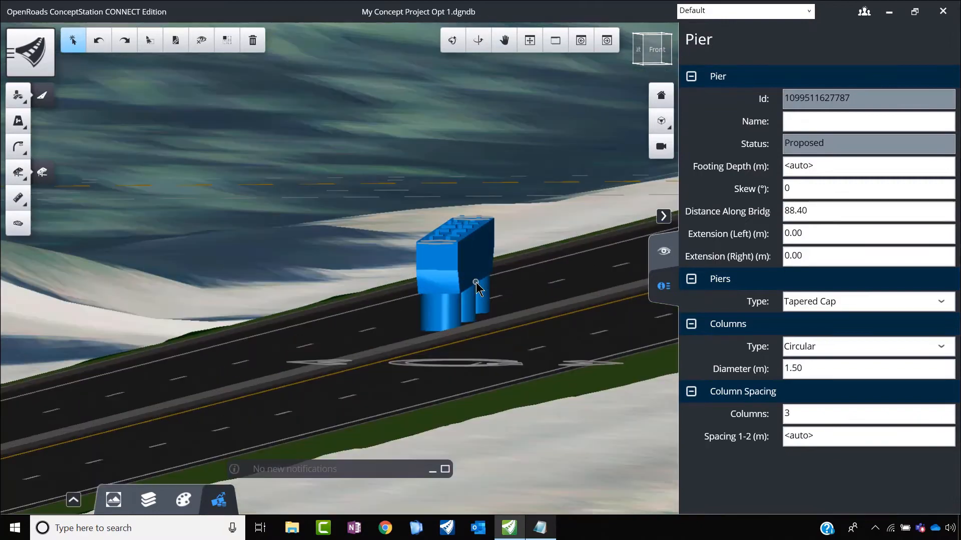
click(664, 216)
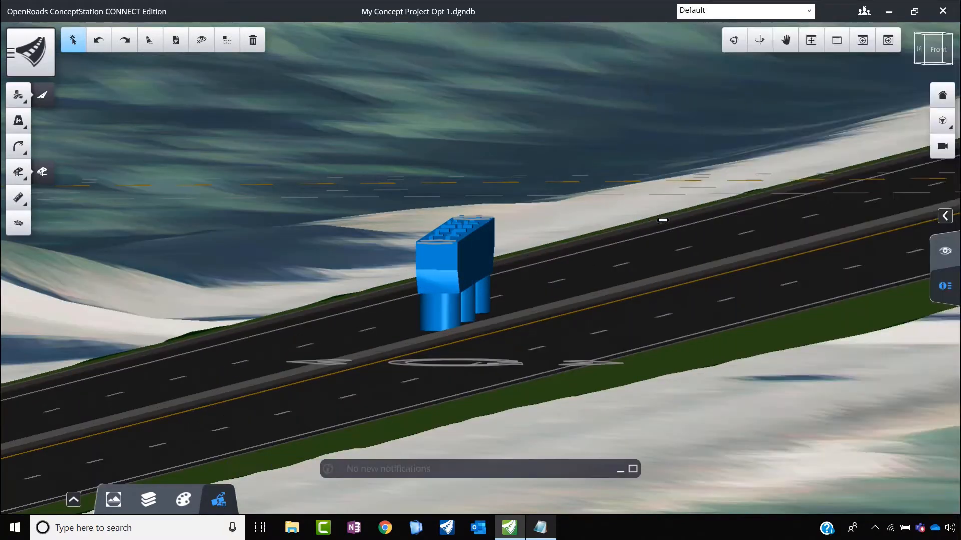
scroll(489, 378, up, 2)
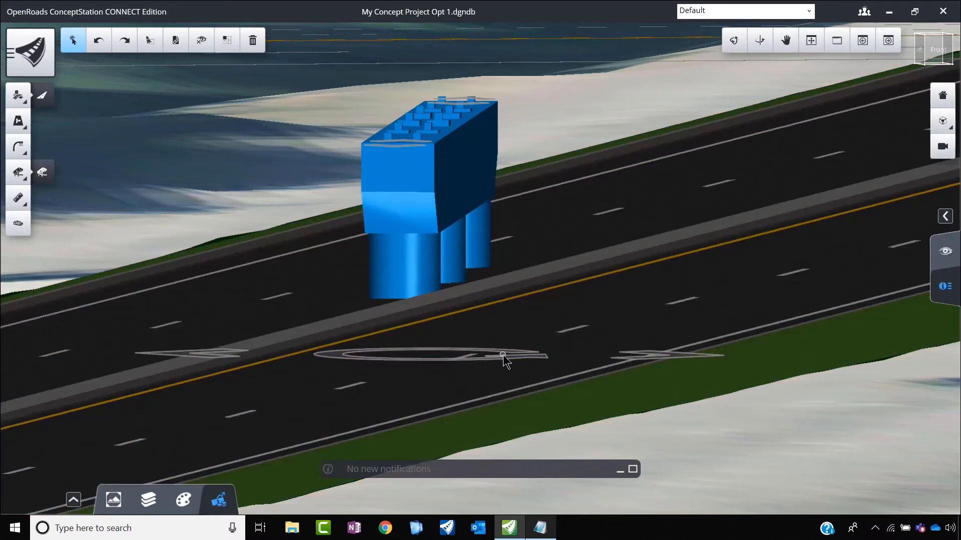
scroll(504, 319, down, 2)
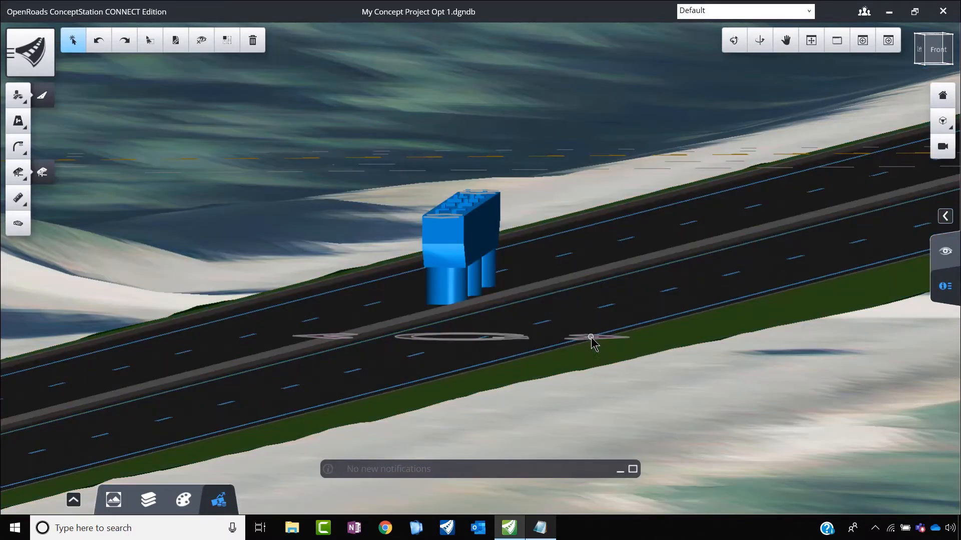
click(590, 337)
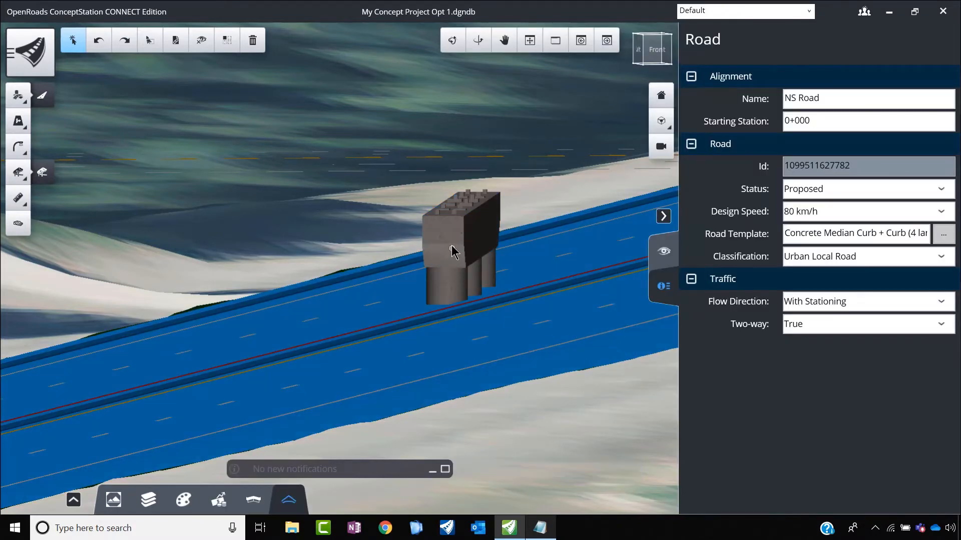
click(453, 296)
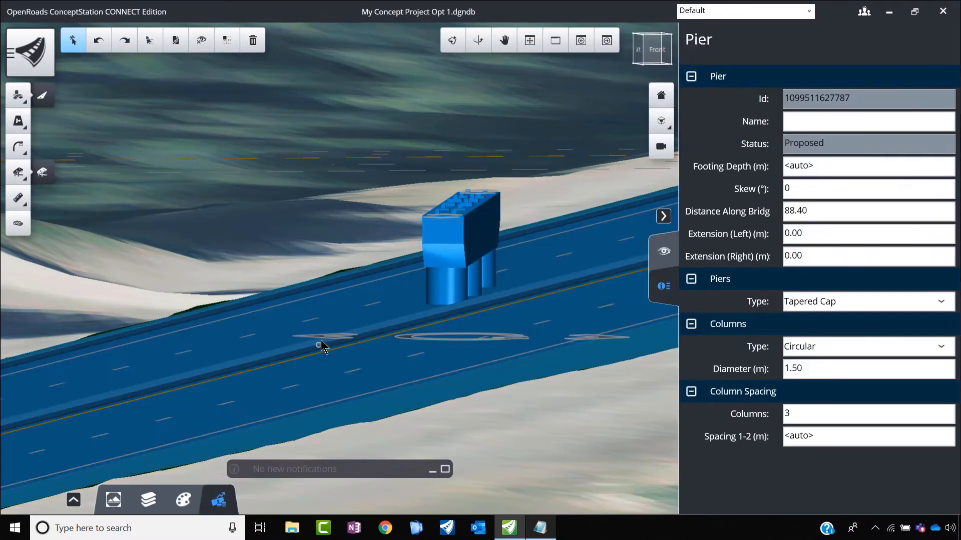
drag(320, 338, 61, 326)
scroll(216, 320, down, 3)
scroll(143, 321, up, 3)
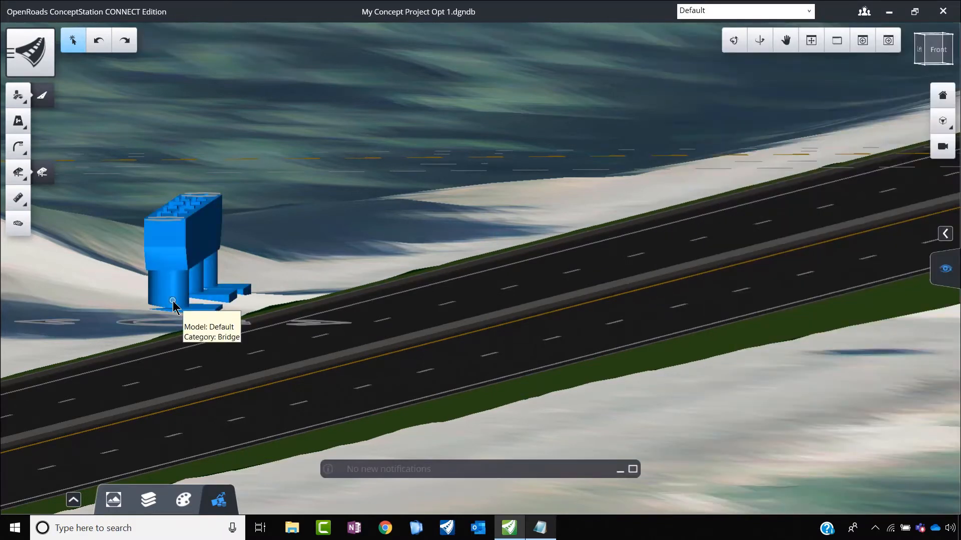
Step: Rotate the pier freehand to a skew of about -8.18°, and try a skew of 45°
click(168, 324)
drag(246, 322, 116, 348)
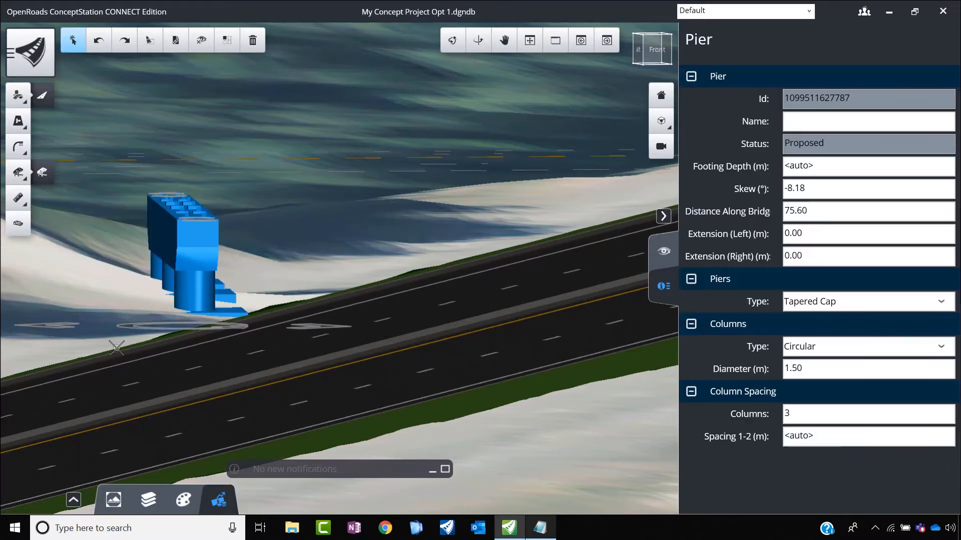
scroll(280, 293, down, 3)
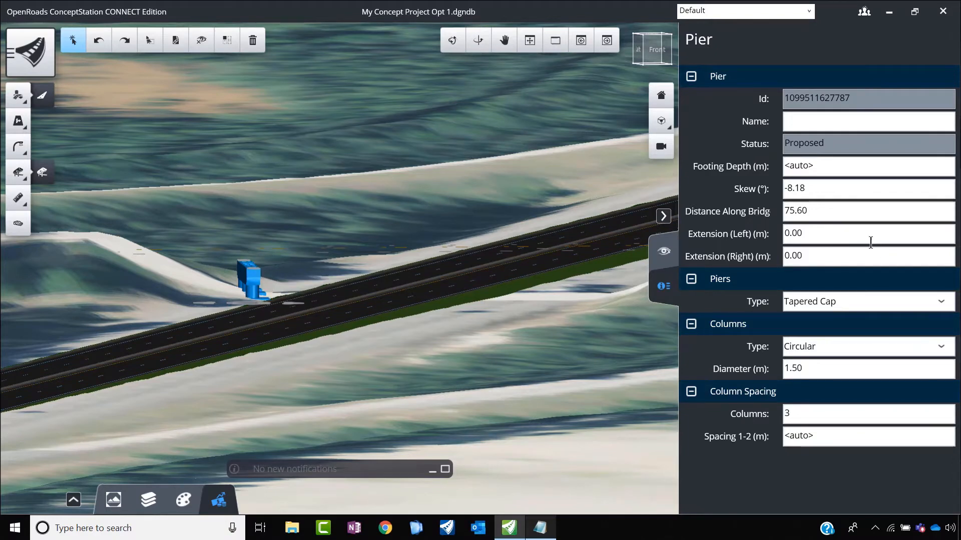
double_click(789, 191)
text(45)
key(Return)
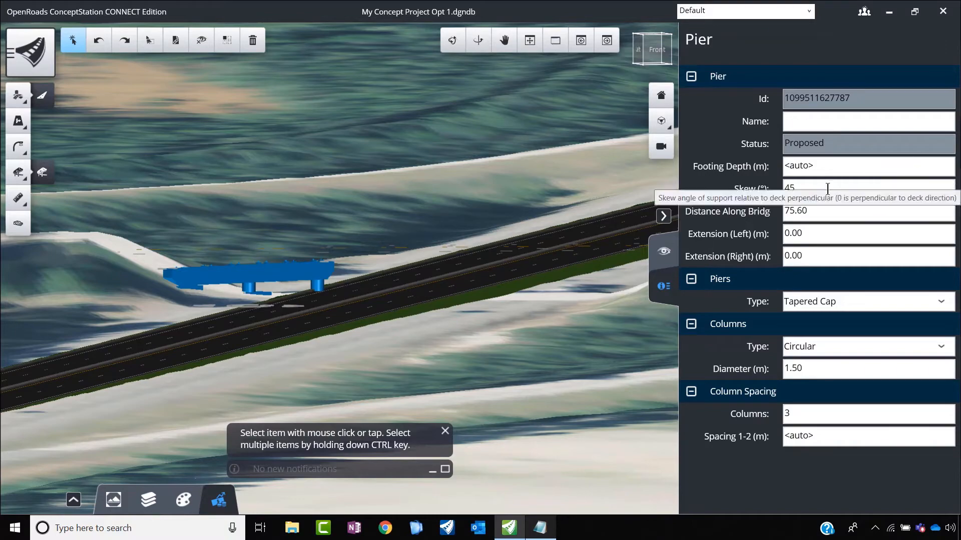
Step: Set the pier's skew to 20°
double_click(774, 188)
text(20)
key(Return)
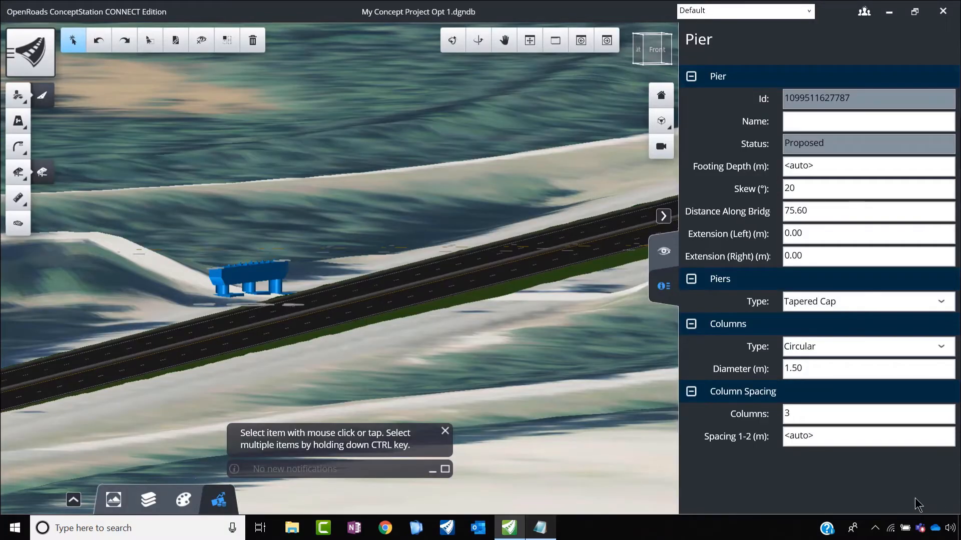
Step: Select the abutment at EW Bridge's eastern end and set its skew to 20°
click(105, 262)
scroll(394, 305, down, 4)
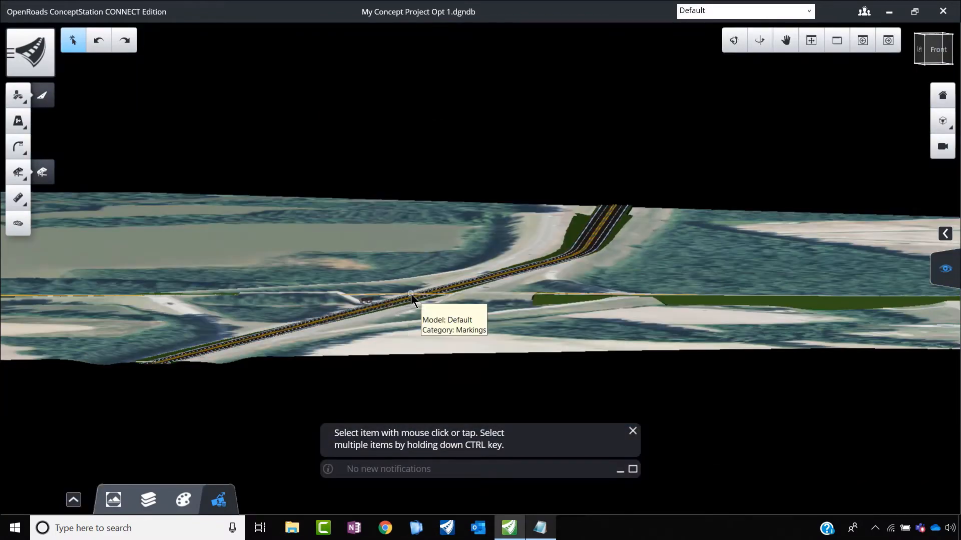
scroll(533, 297, up, 5)
scroll(566, 287, up, 3)
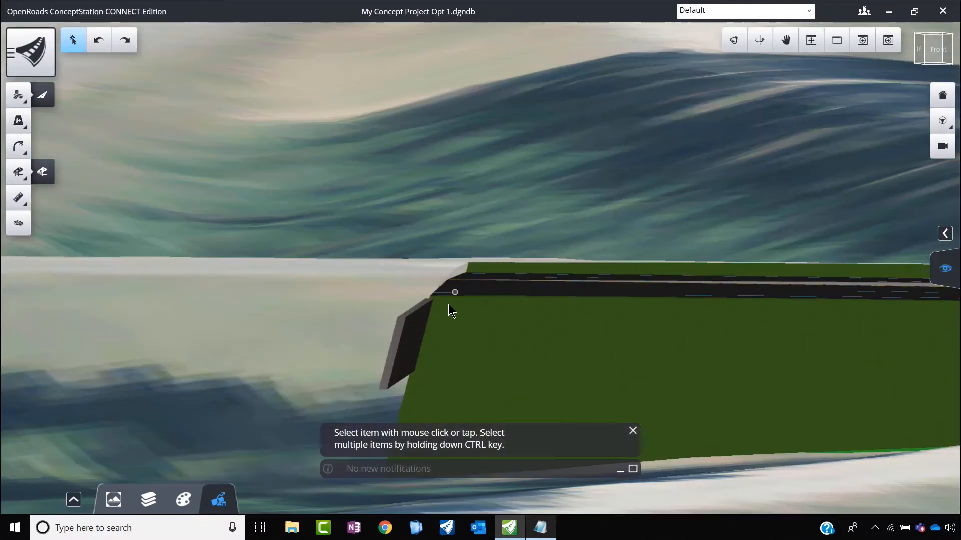
click(408, 329)
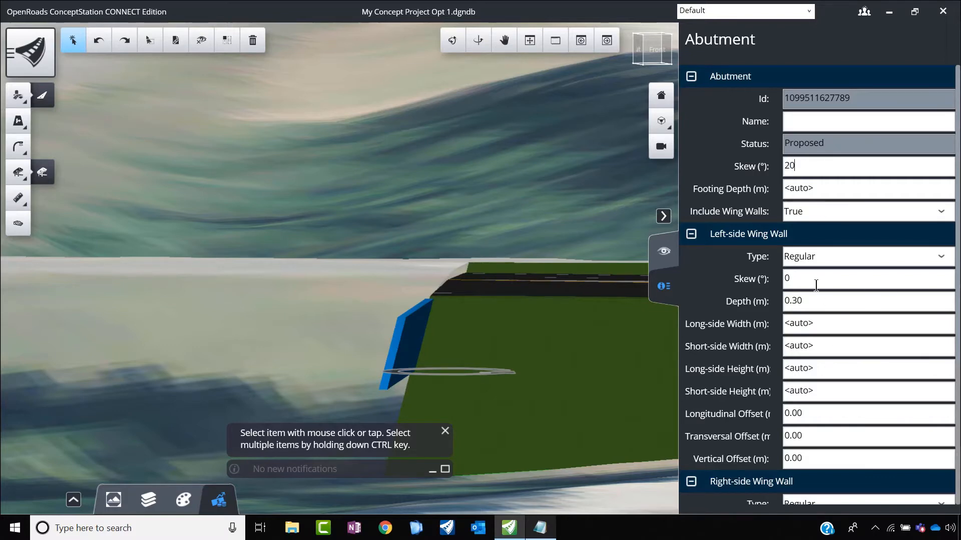
key(Return)
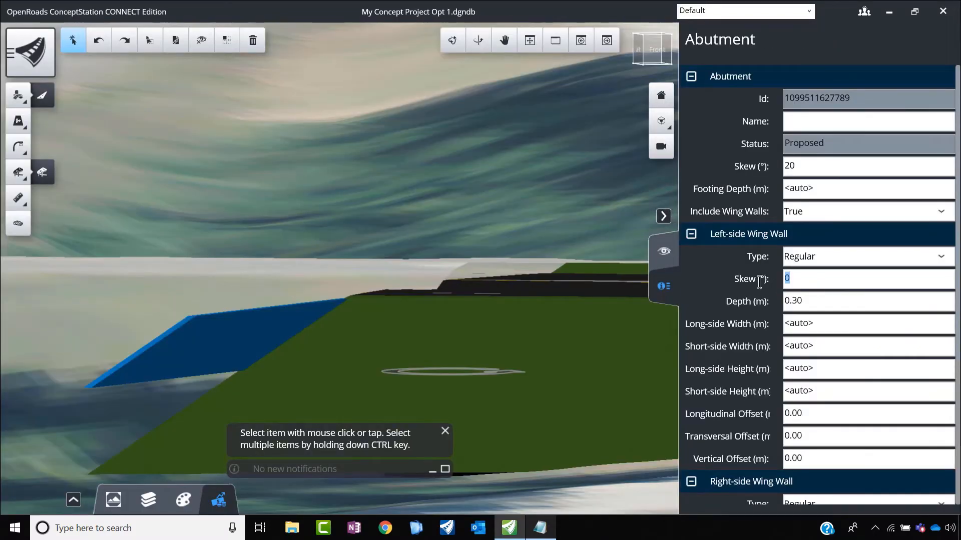
Step: Set the skew of both the left-side and right-side wing walls on the eastern abutment to 20°
text(2)
scroll(840, 405, down, 2)
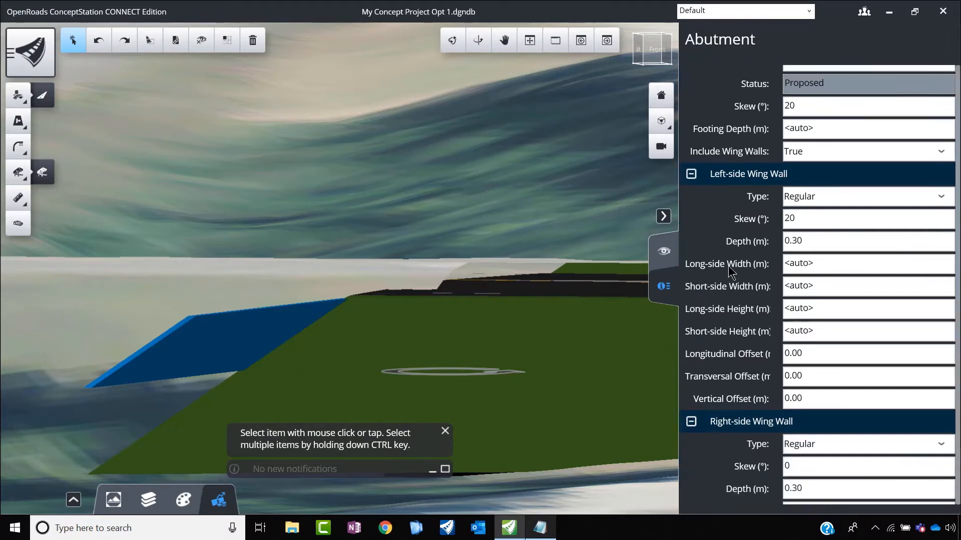
click(827, 406)
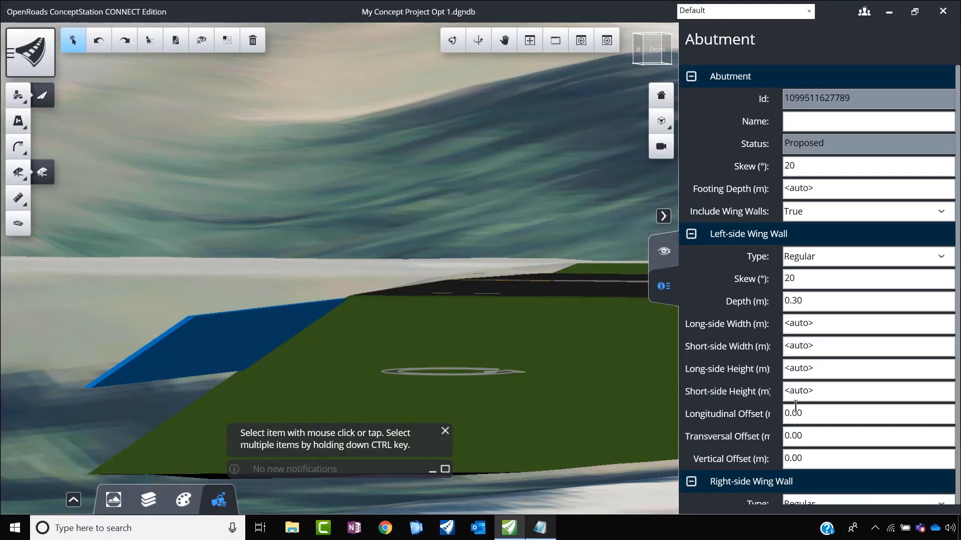
scroll(810, 306, down, 1)
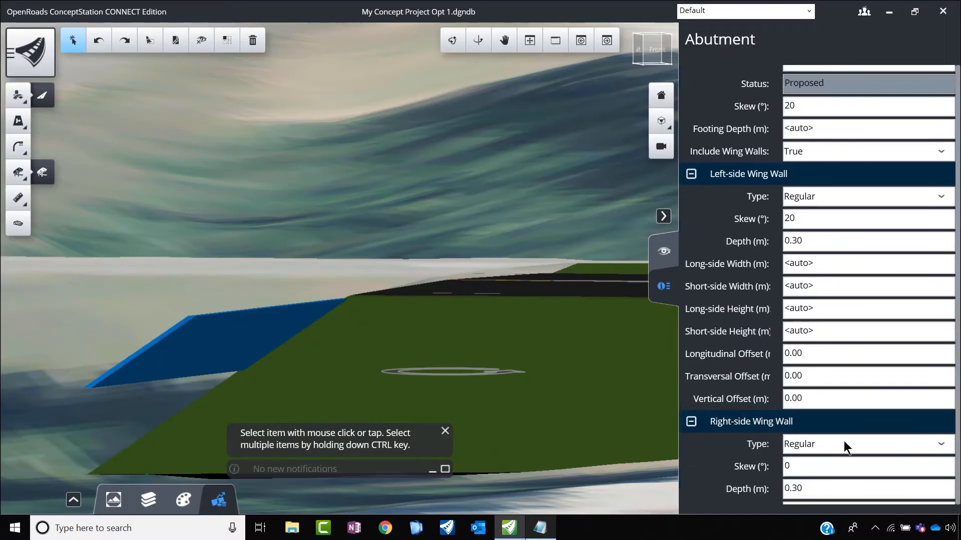
text(20)
click(867, 239)
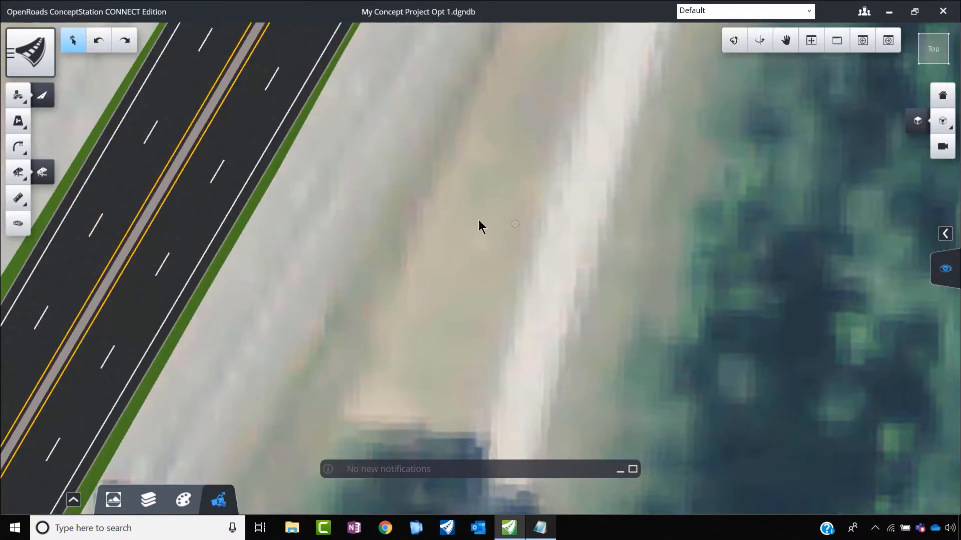
scroll(476, 215, down, 3)
scroll(474, 201, down, 3)
scroll(426, 358, up, 3)
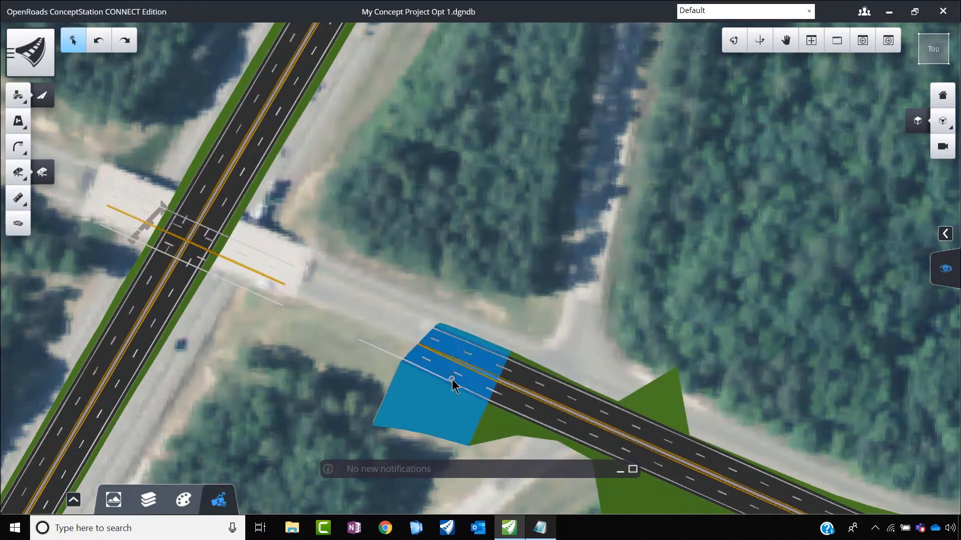
click(526, 414)
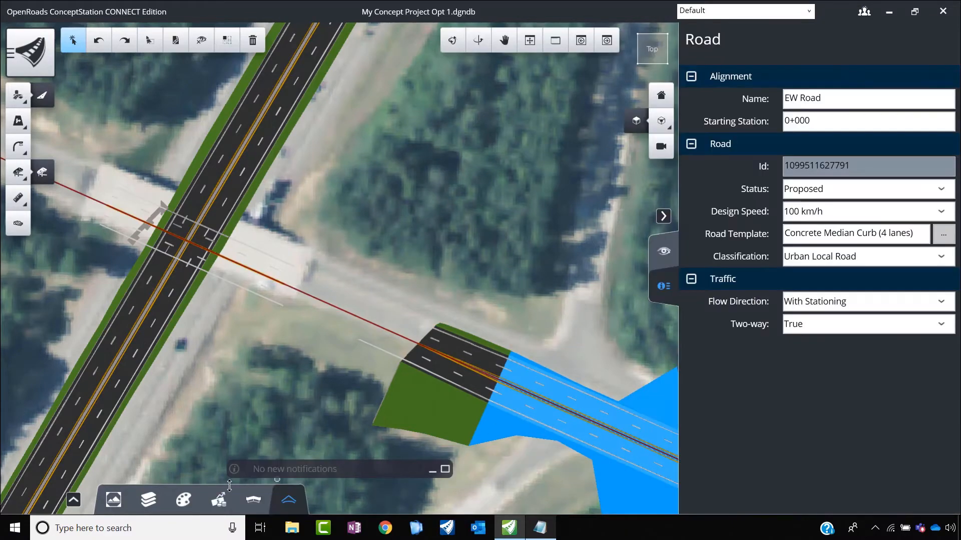
click(74, 500)
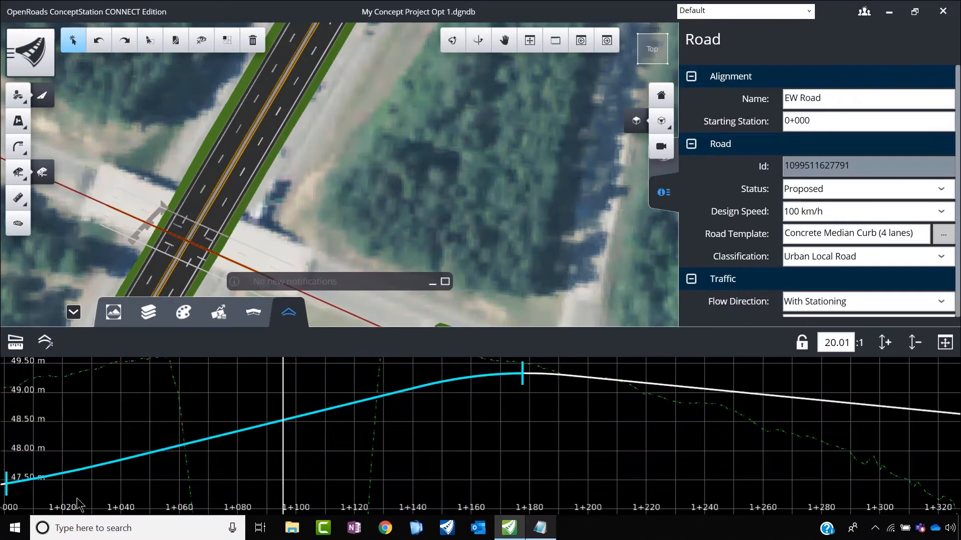
scroll(380, 453, down, 2)
click(402, 434)
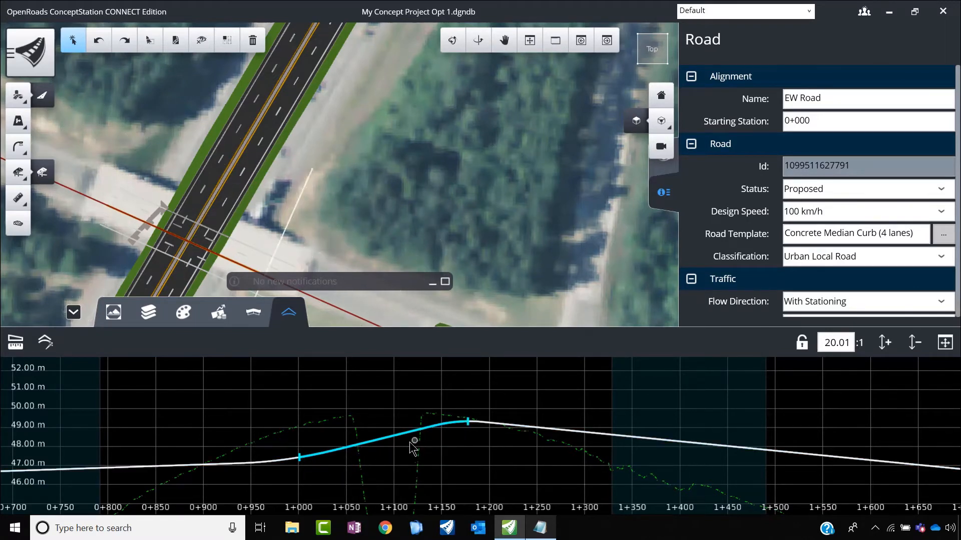
click(385, 440)
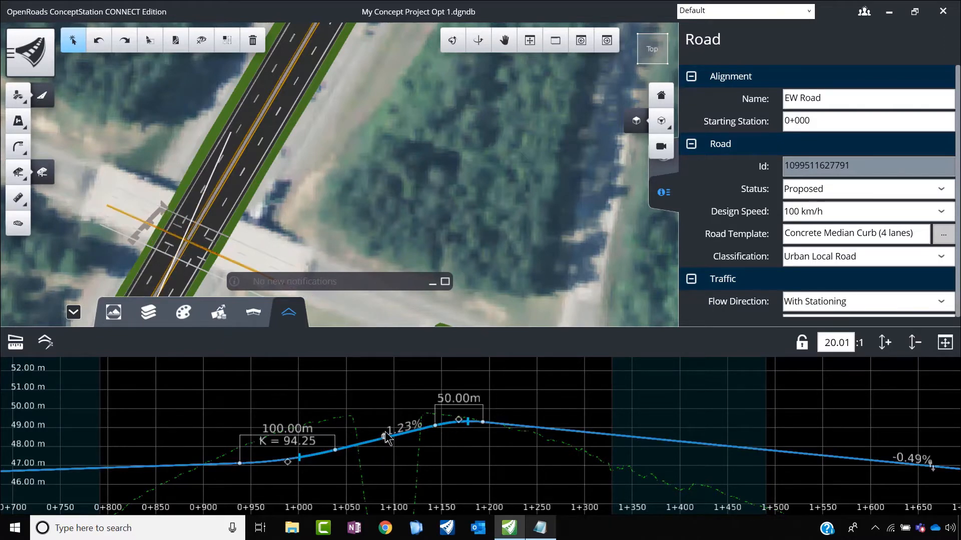
drag(386, 440, 386, 388)
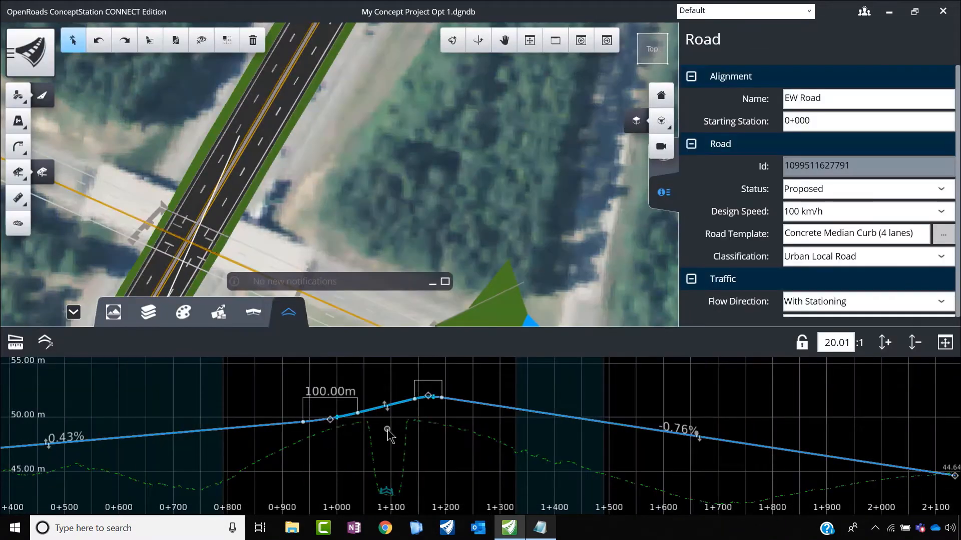
scroll(440, 400, up, 3)
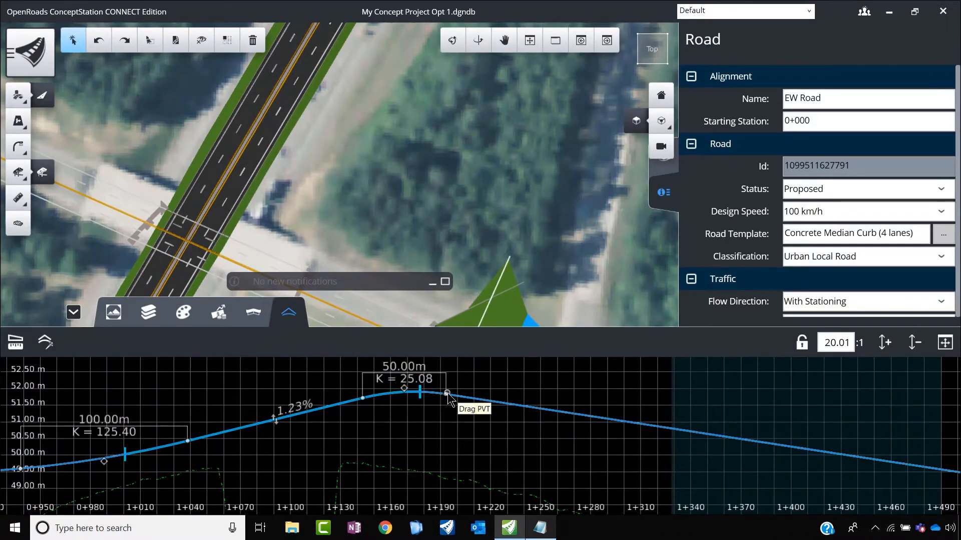
drag(447, 393, 496, 398)
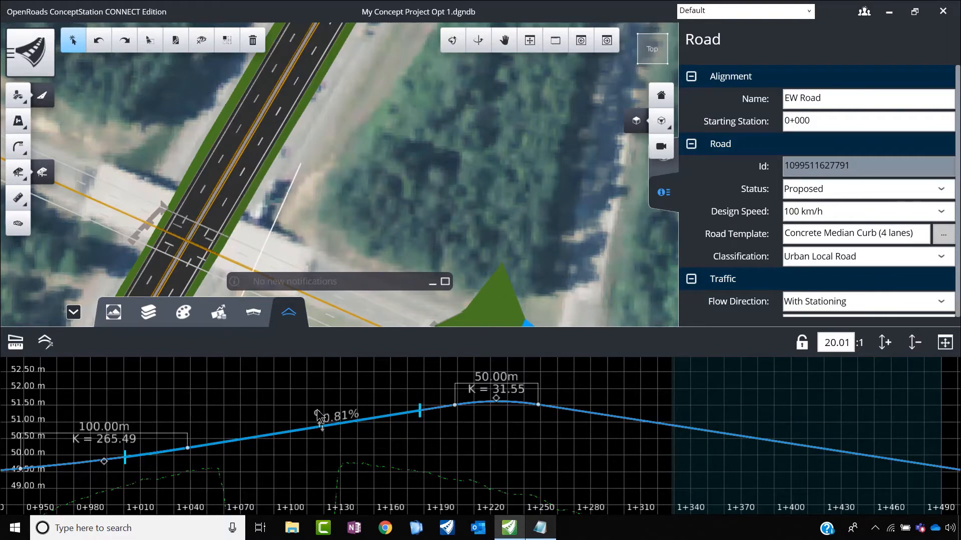
mouse_move(320, 422)
mouse_down()
mouse_move(323, 399)
mouse_move(325, 410)
mouse_up()
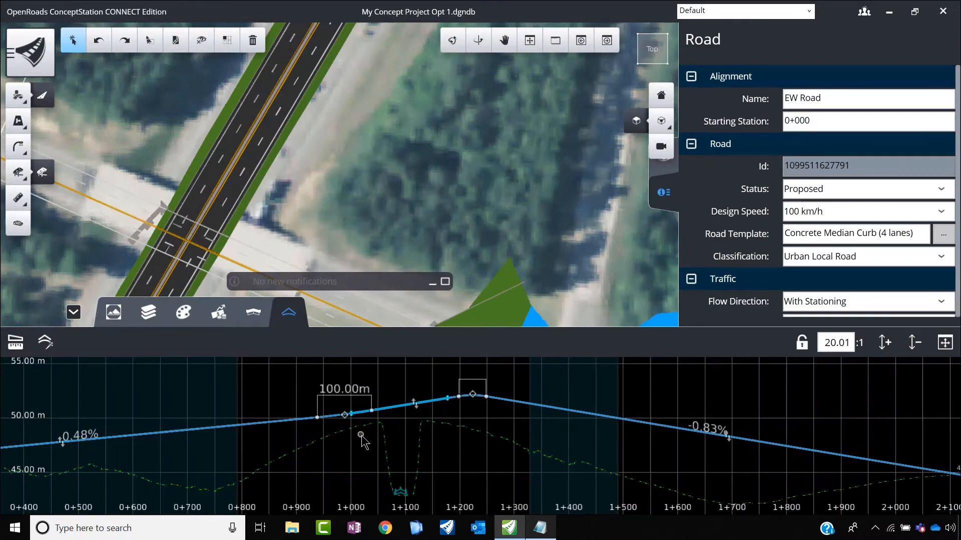
click(74, 312)
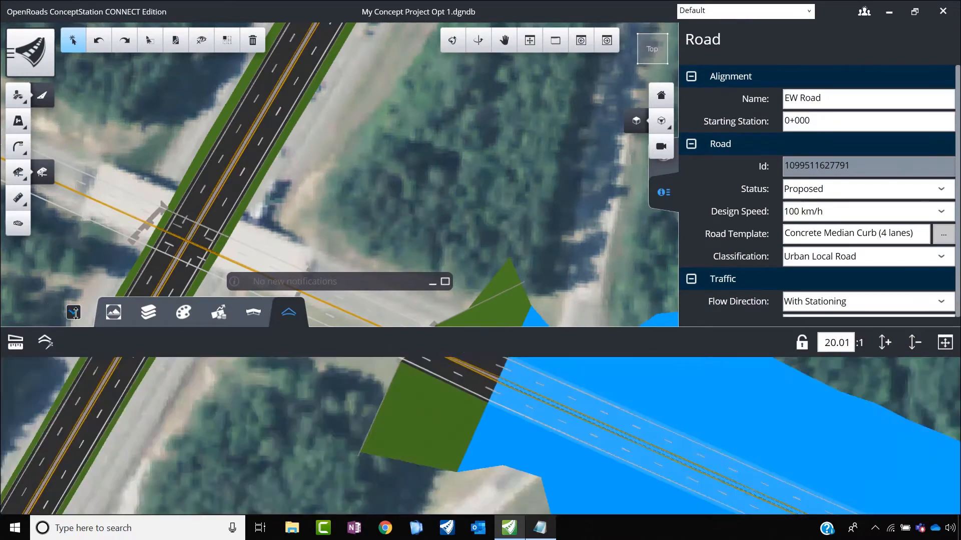
Step: Unhide EW Bridge's superstructure over the NS Road crossing
scroll(401, 275, down, 5)
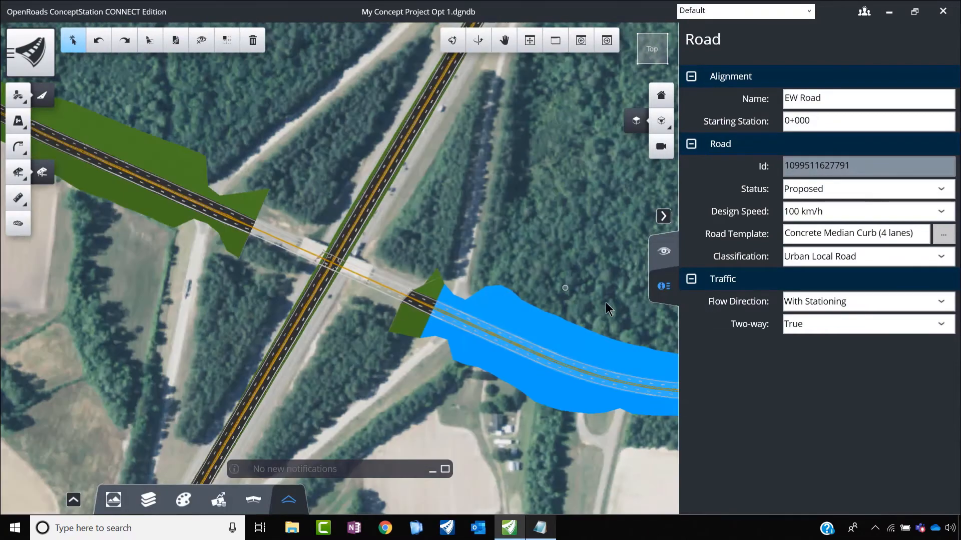
click(665, 252)
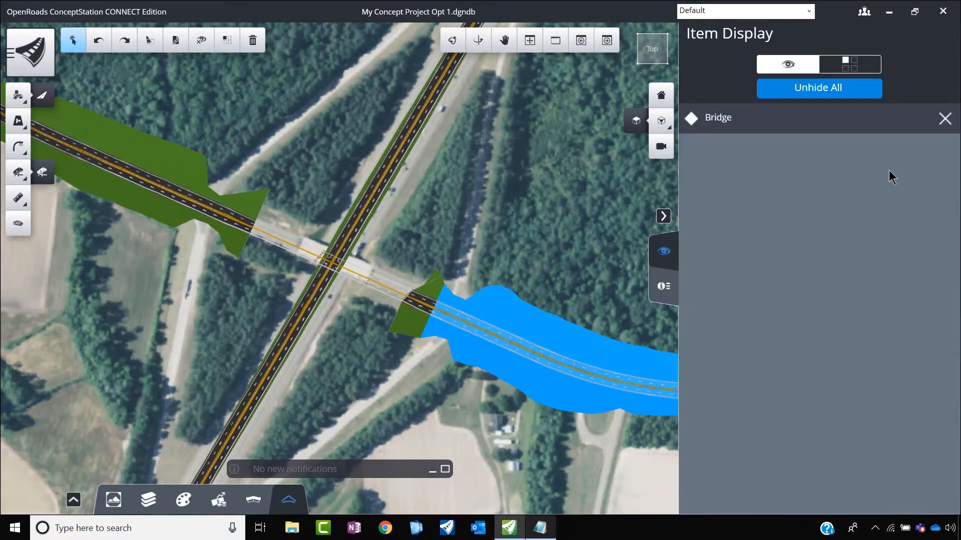
click(945, 119)
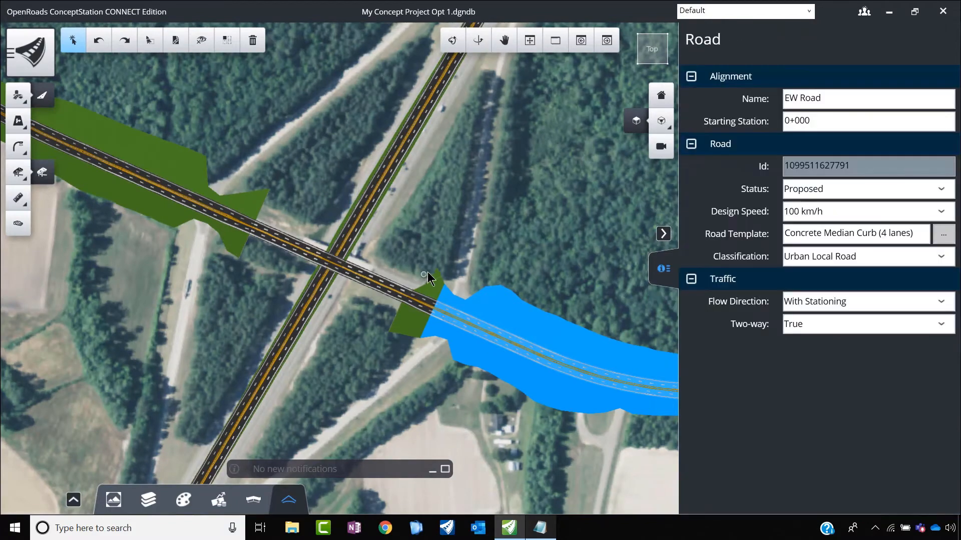
scroll(355, 305, up, 5)
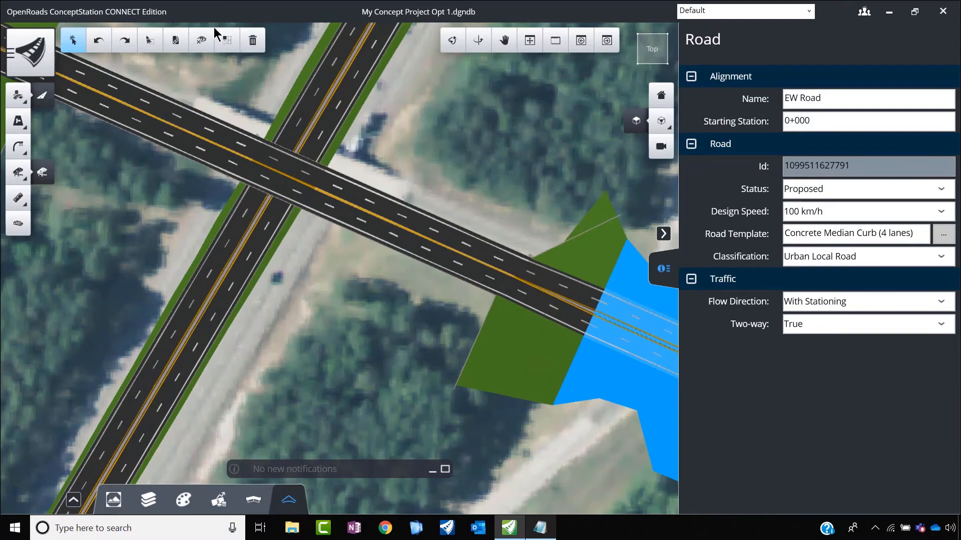
Step: Hide EW Bridge's superstructure and select the exposed eastern abutment
click(214, 113)
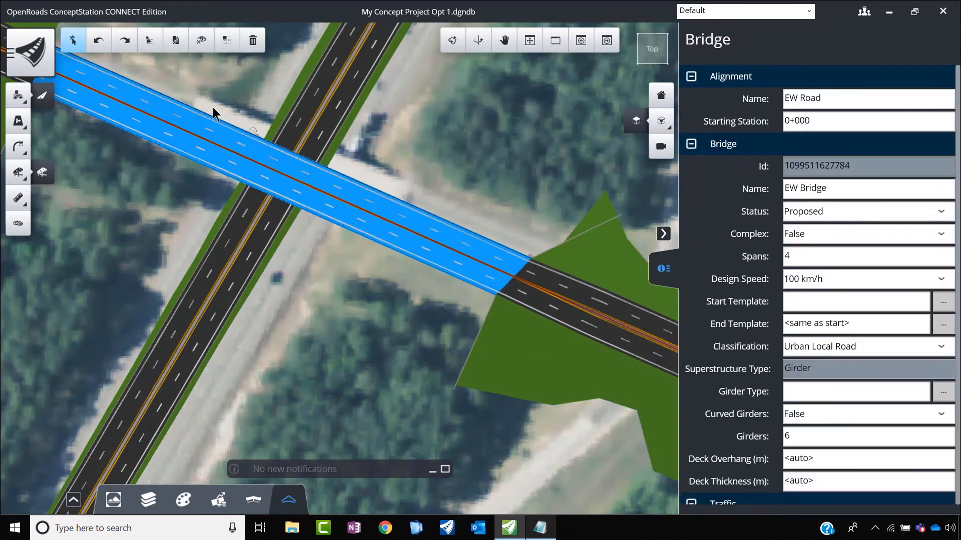
click(201, 40)
scroll(438, 255, down, 3)
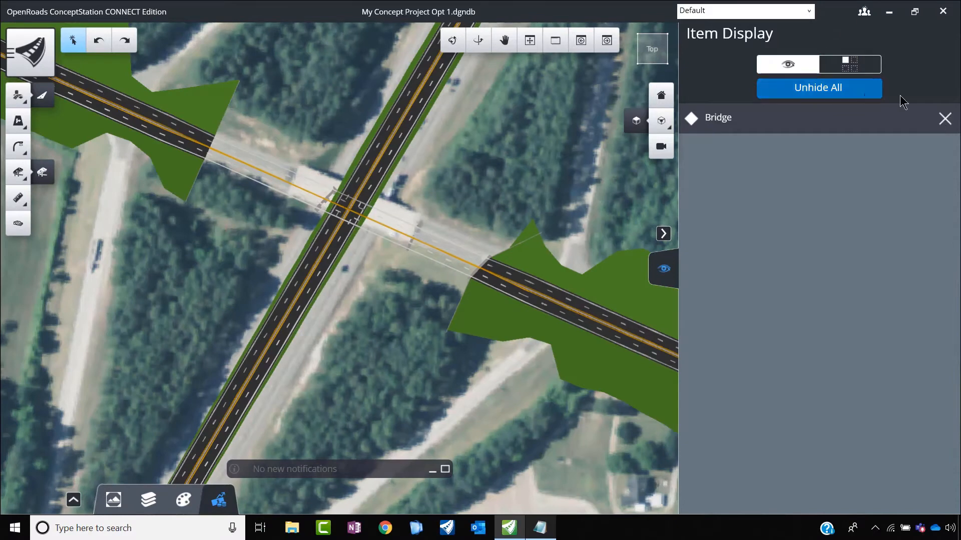
click(665, 235)
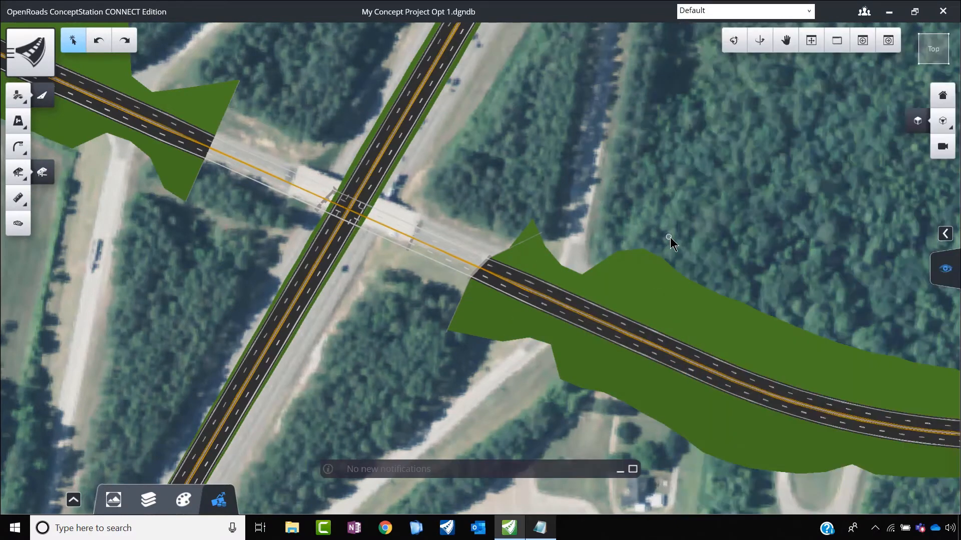
click(734, 44)
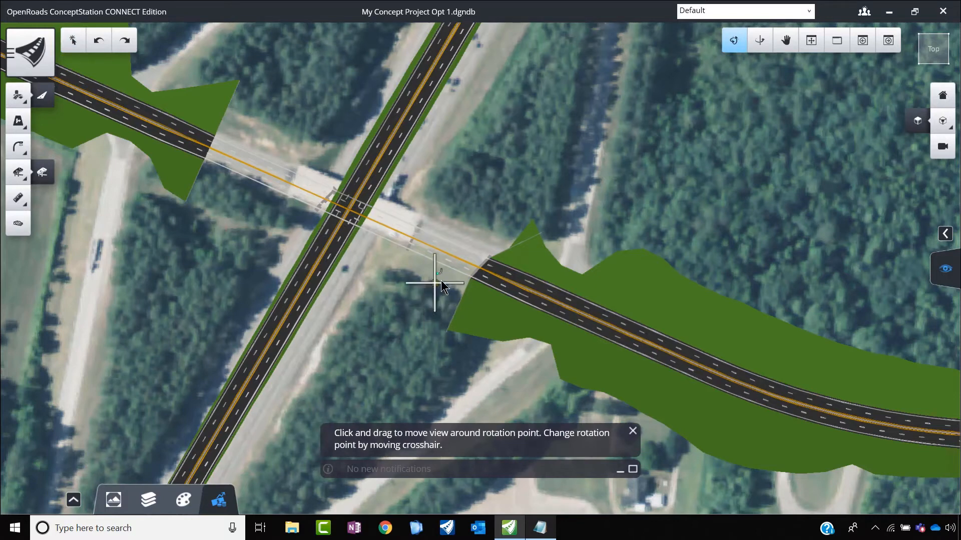
drag(455, 271, 422, 280)
drag(380, 317, 464, 161)
drag(179, 325, 445, 273)
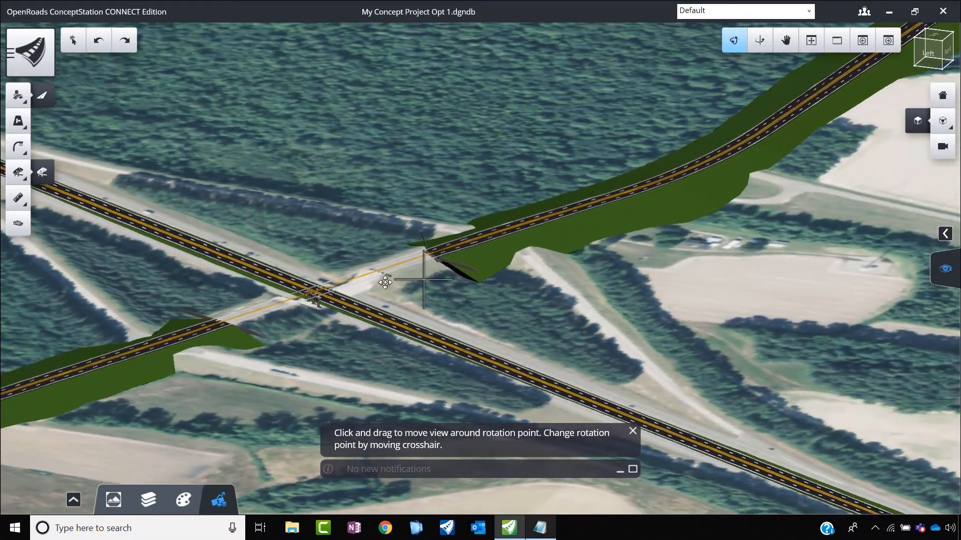
key(Escape)
scroll(424, 261, up, 5)
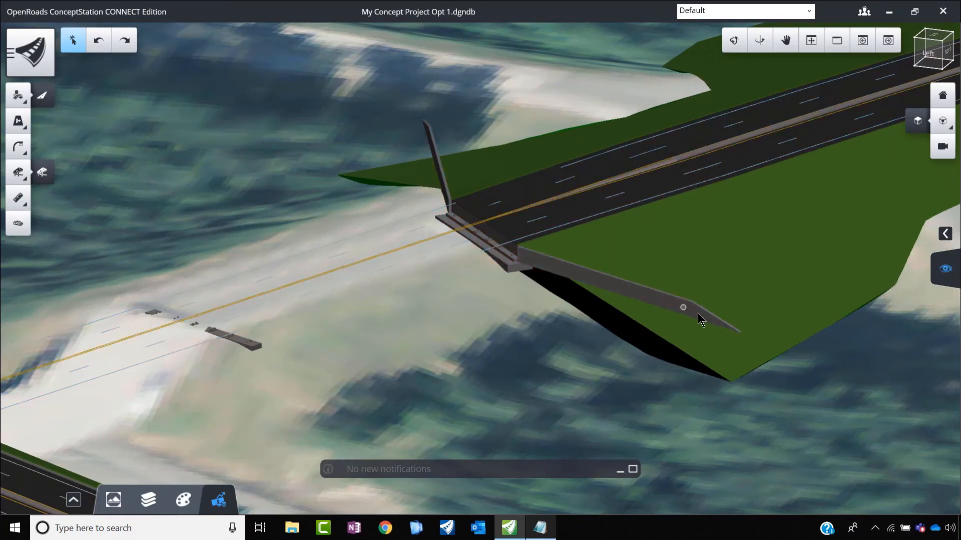
click(573, 274)
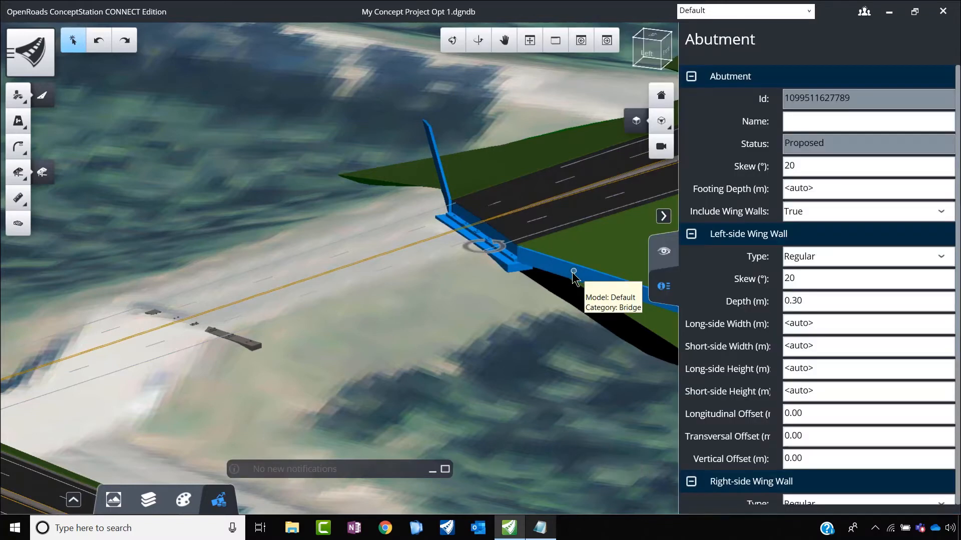
Step: Try a 0° skew on the eastern abutment and restore it to 20°
double_click(784, 167)
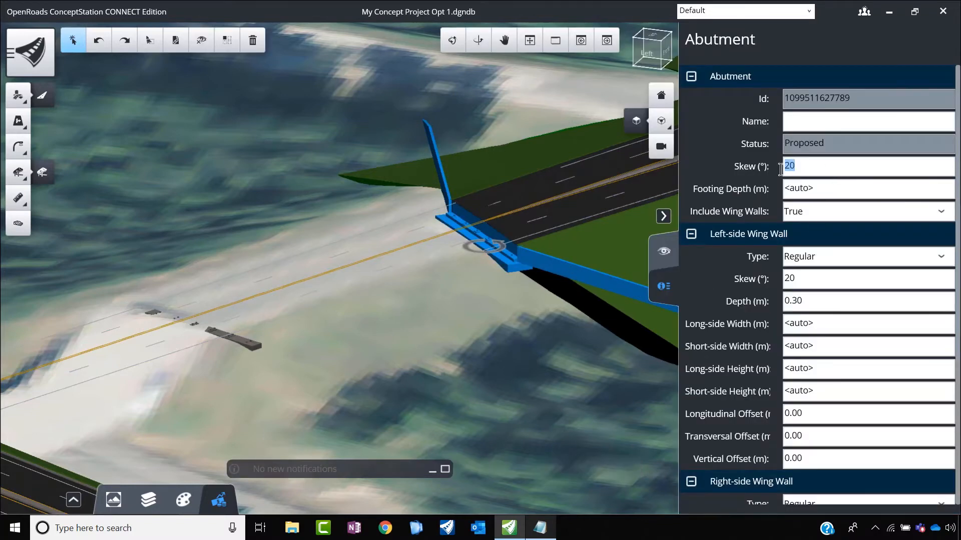
text(0)
key(Return)
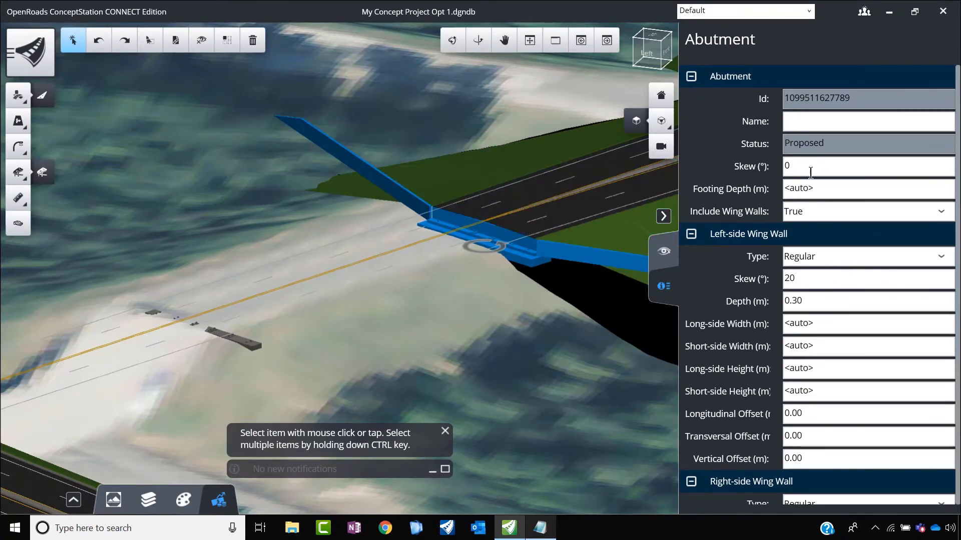
drag(810, 172, 756, 170)
Step: Set the skew of both the left-side and right-side wing walls on the eastern abutment to 5°
mouse_move(796, 280)
mouse_down()
mouse_move(757, 283)
mouse_move(788, 278)
mouse_move(777, 278)
mouse_up()
text(0)
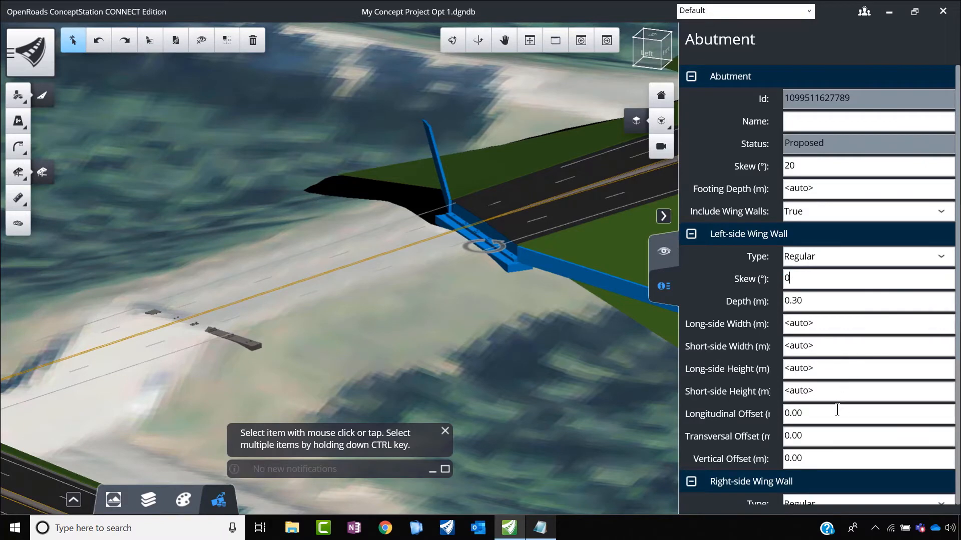
scroll(802, 424, down, 1)
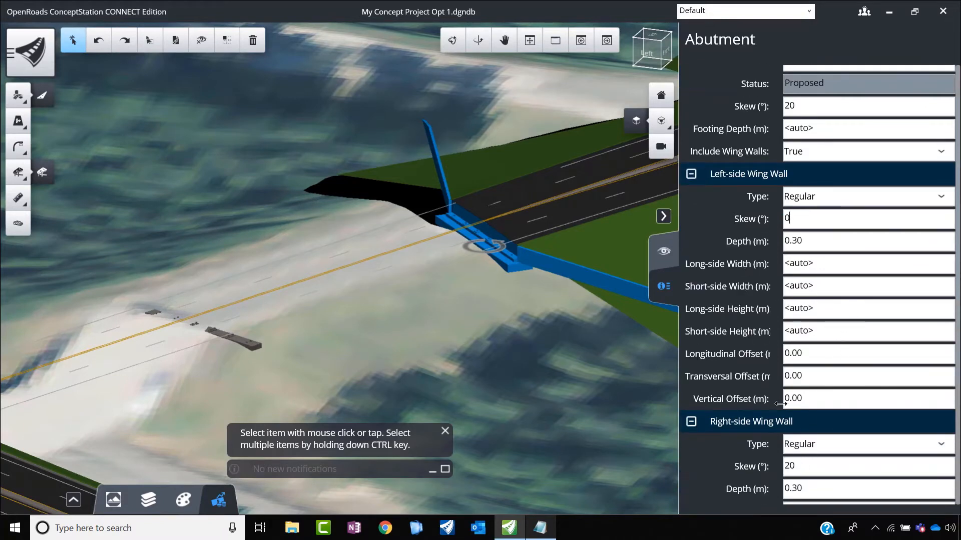
drag(801, 218, 773, 220)
drag(807, 468, 784, 472)
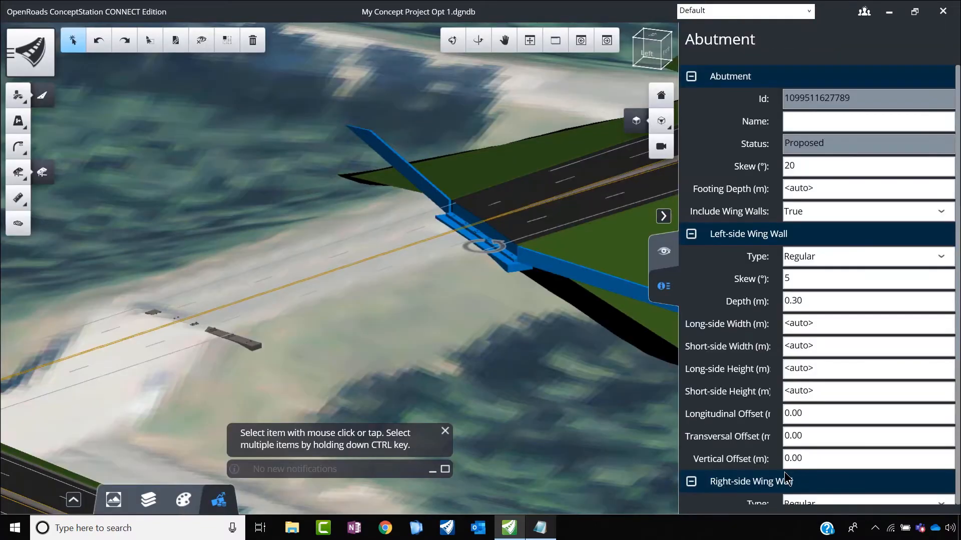
scroll(803, 454, down, 3)
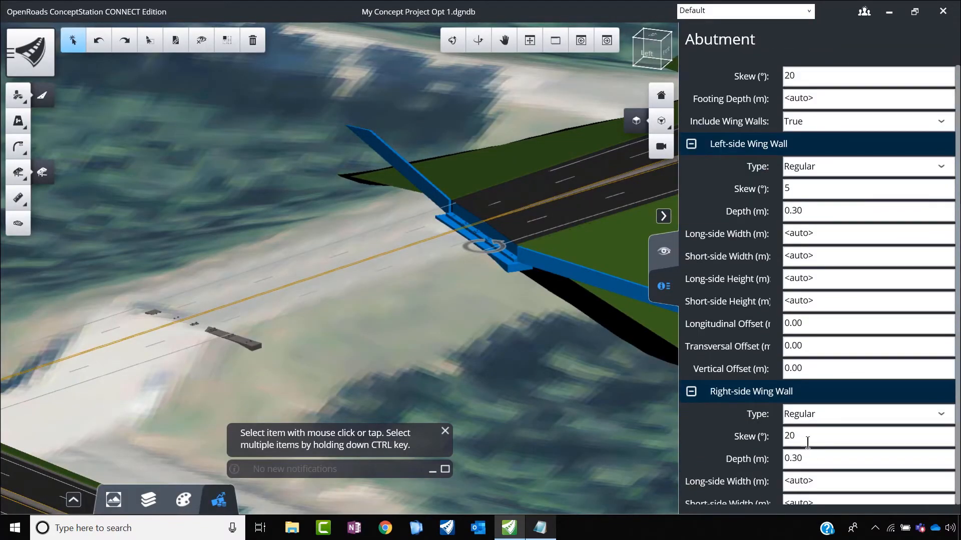
drag(786, 441, 782, 441)
text(5)
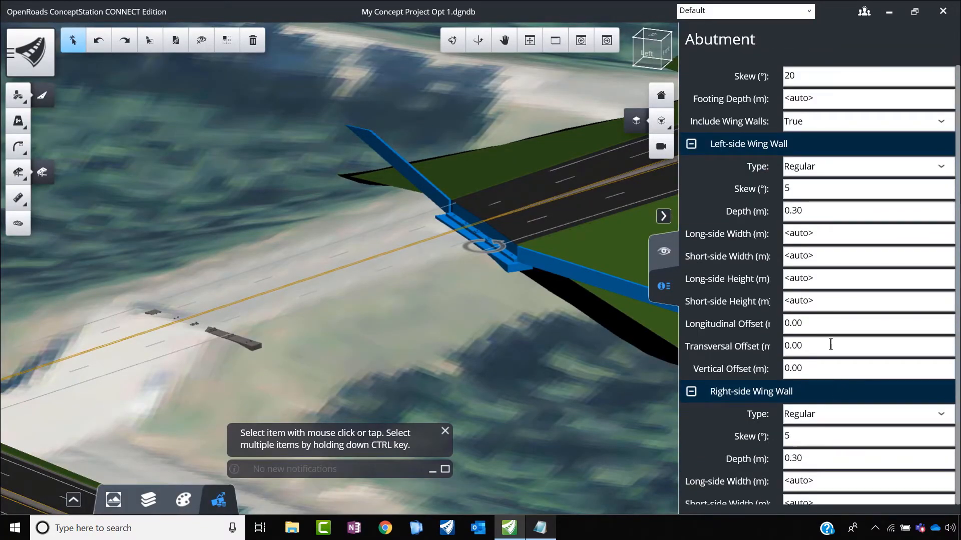
click(831, 322)
Step: Select EW Bridge's pier just west of NS Road in a 3D view
scroll(461, 311, down, 1)
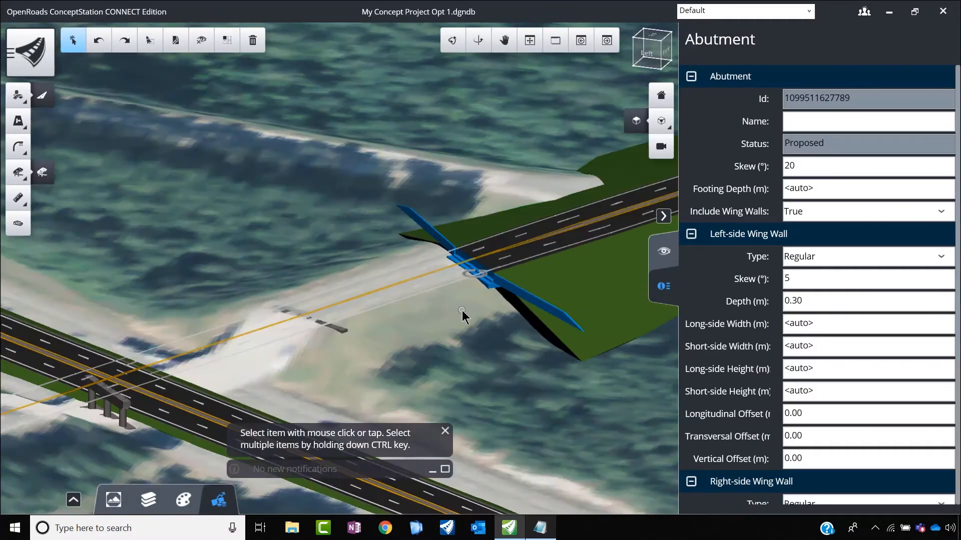
scroll(437, 332, down, 1)
scroll(436, 332, up, 2)
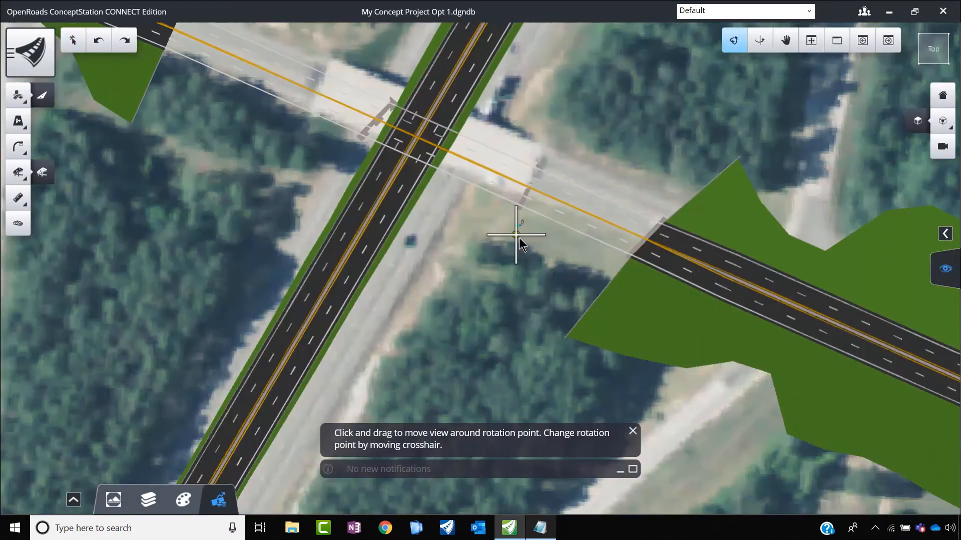
drag(511, 343, 667, 132)
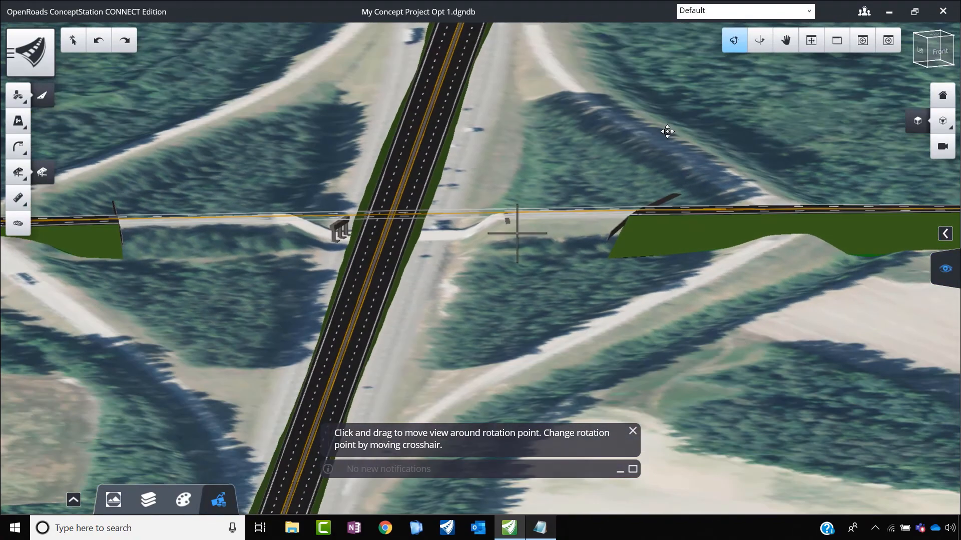
scroll(320, 233, up, 3)
scroll(355, 227, down, 2)
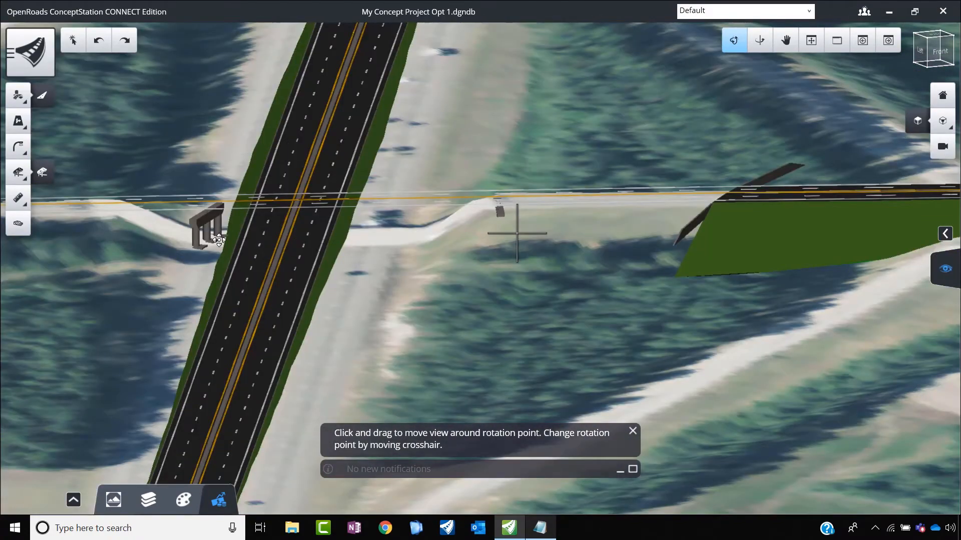
scroll(196, 231, up, 2)
scroll(282, 223, down, 2)
right_click(197, 239)
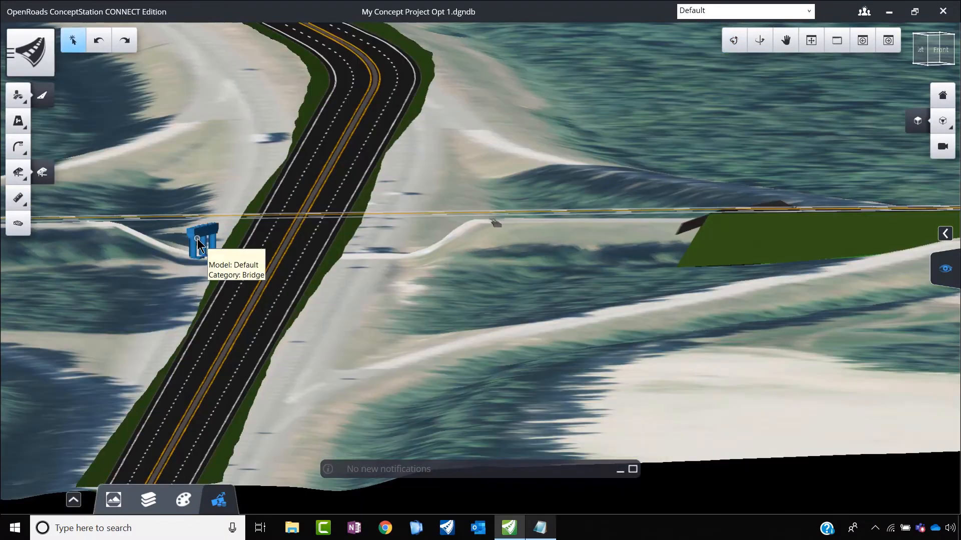
click(197, 239)
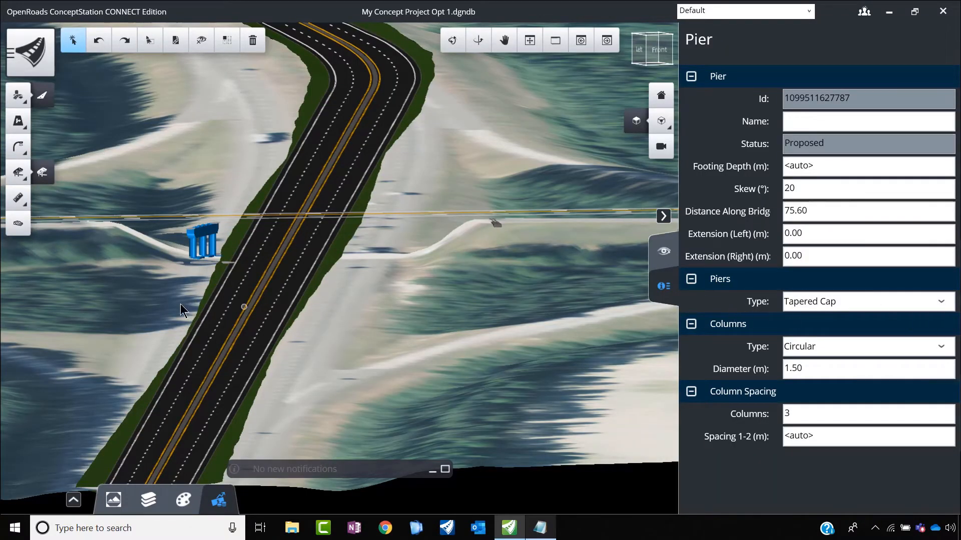
scroll(181, 244, up, 4)
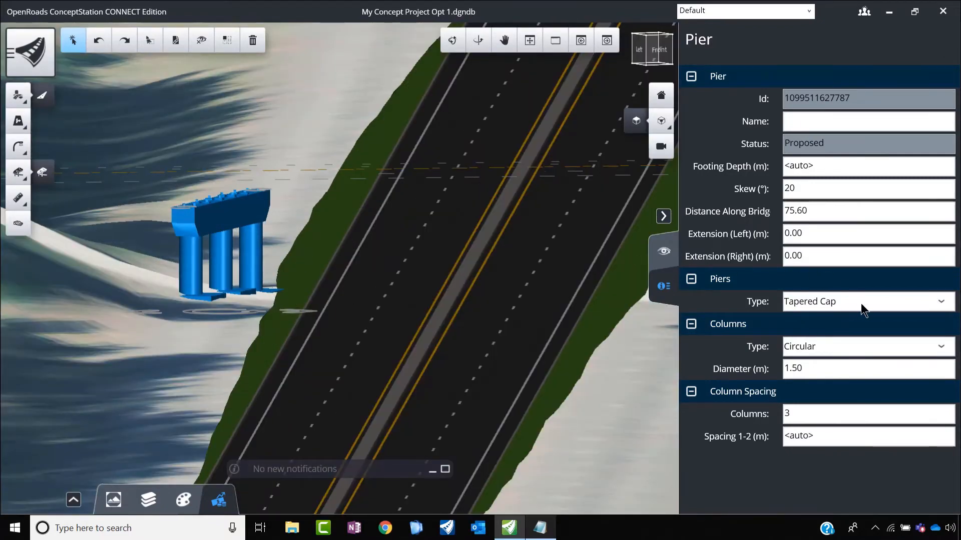
Step: Try the HammerHead and Wall types on the pier west of NS Road and return it to Tapered Cap
click(941, 302)
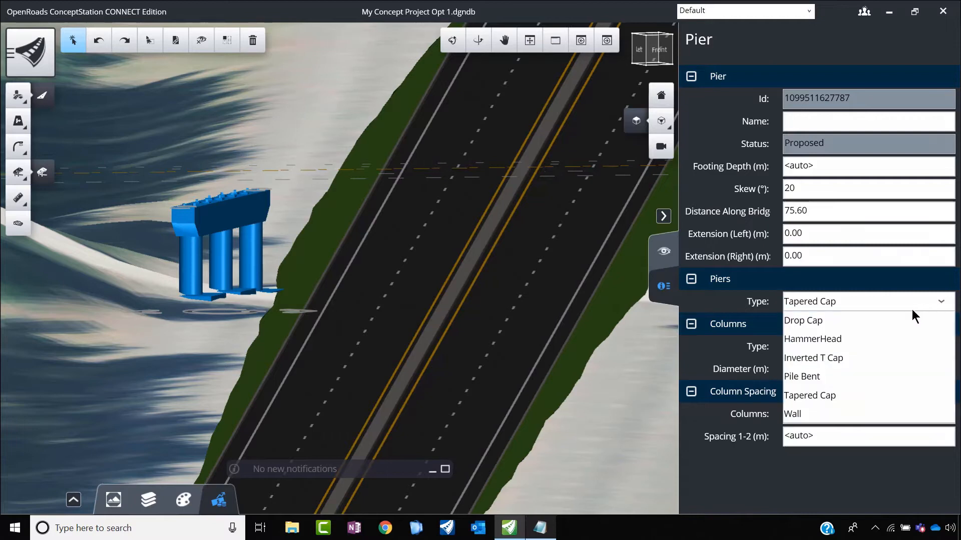
click(838, 338)
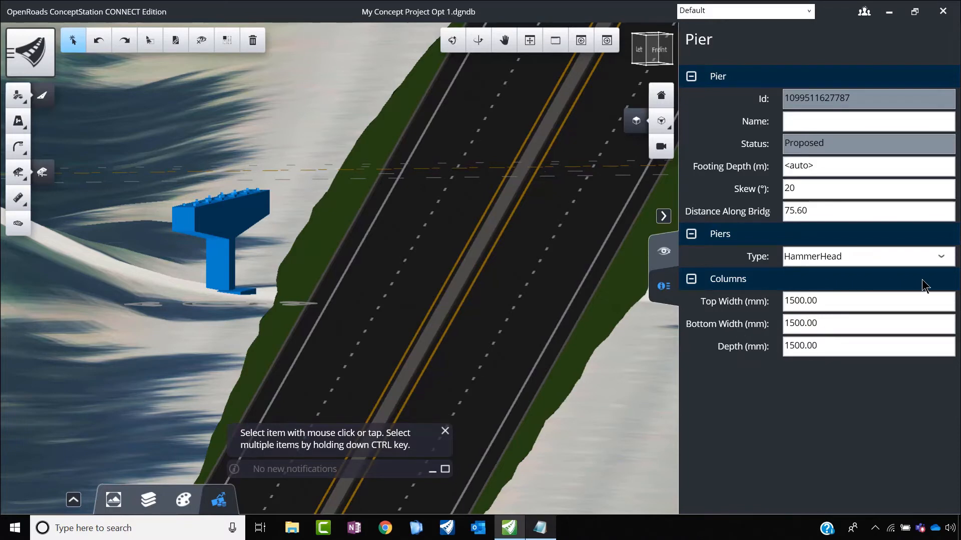
click(939, 258)
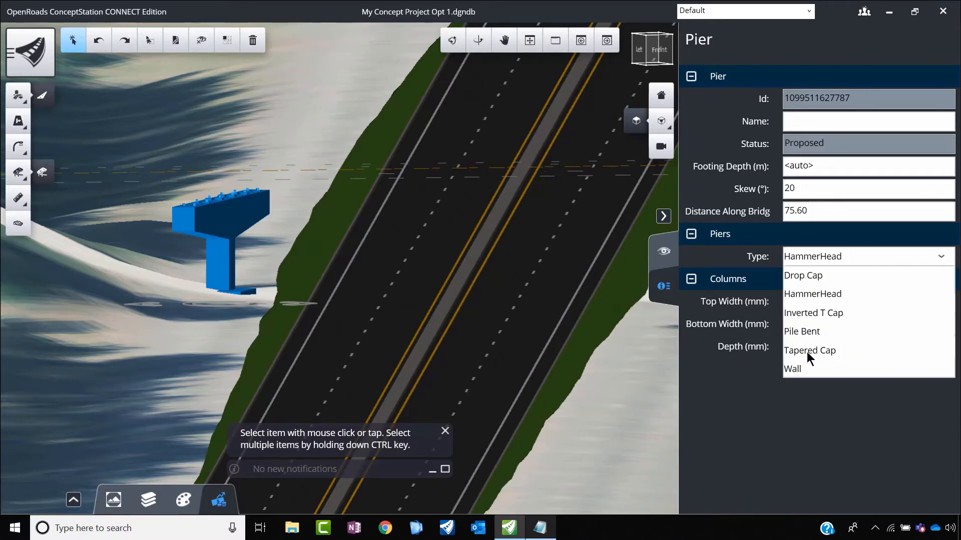
click(800, 369)
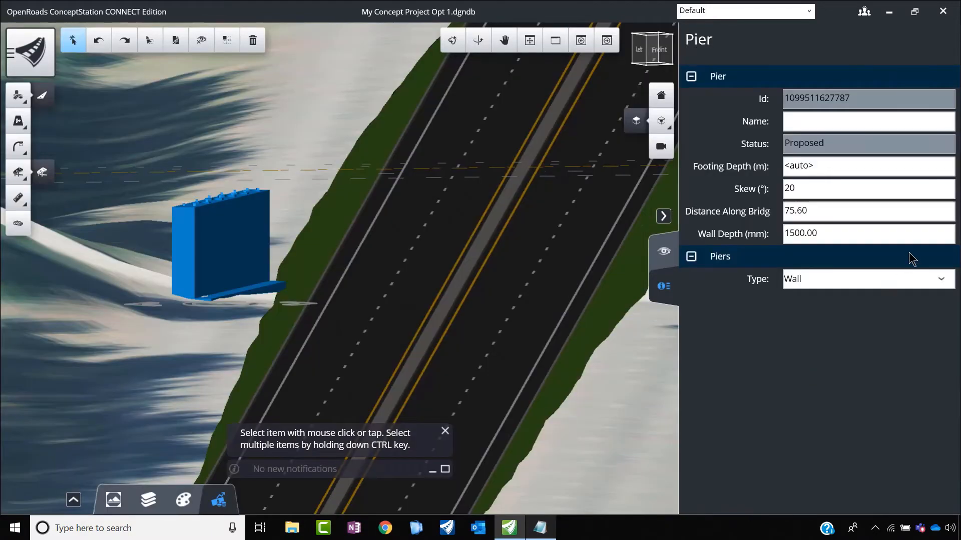
click(941, 280)
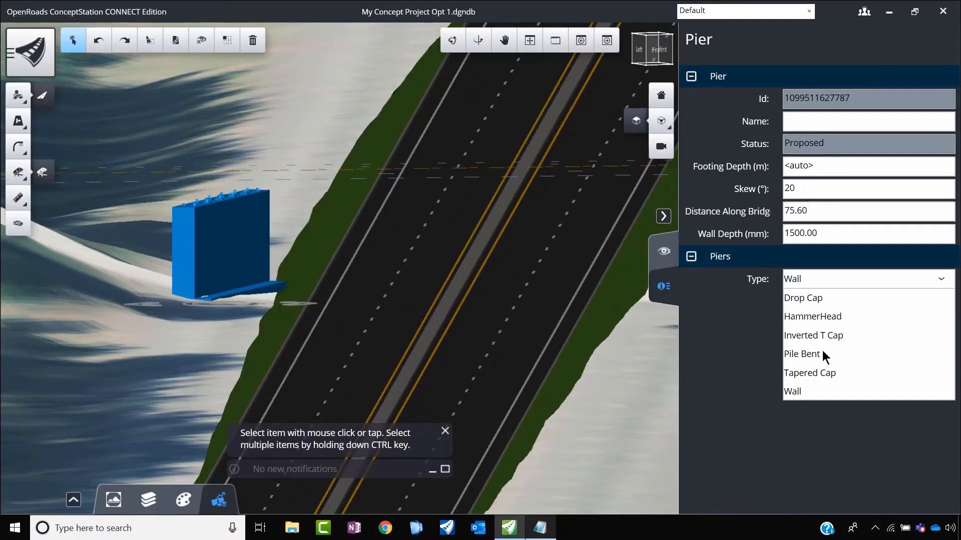
click(808, 373)
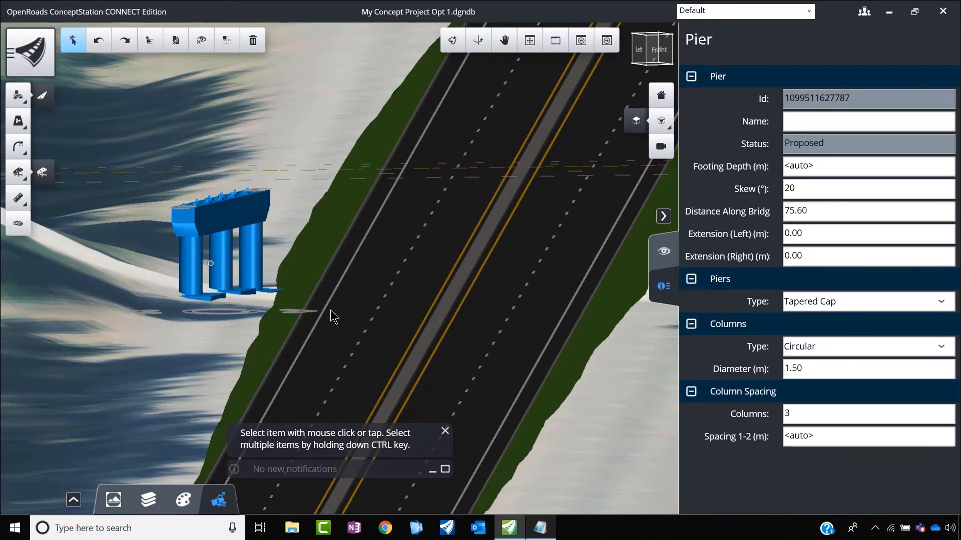
Step: Try 5 columns on the pier west of NS Road
click(811, 411)
text(5)
key(Return)
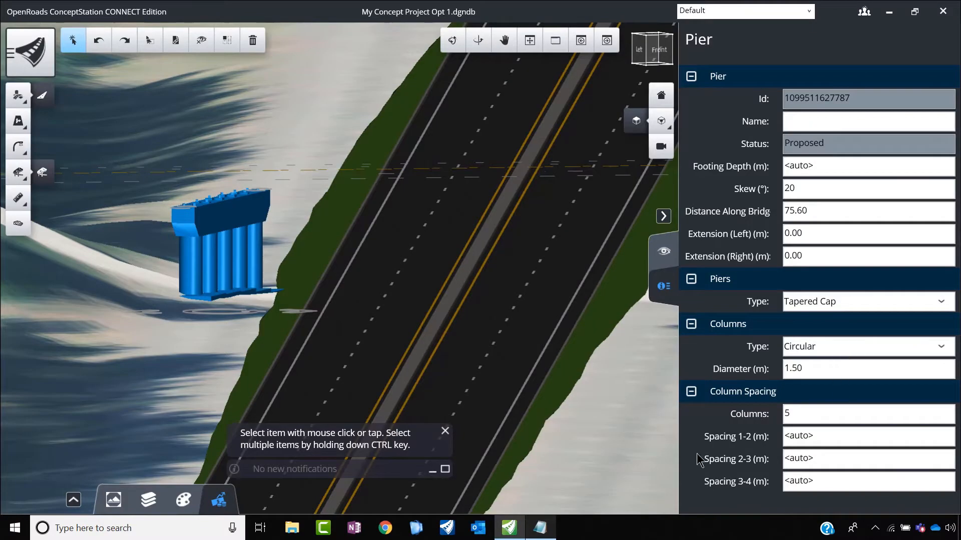
Step: Set the pier west of NS Road to 2 columns of type Rectangular
click(784, 415)
text(2)
key(Return)
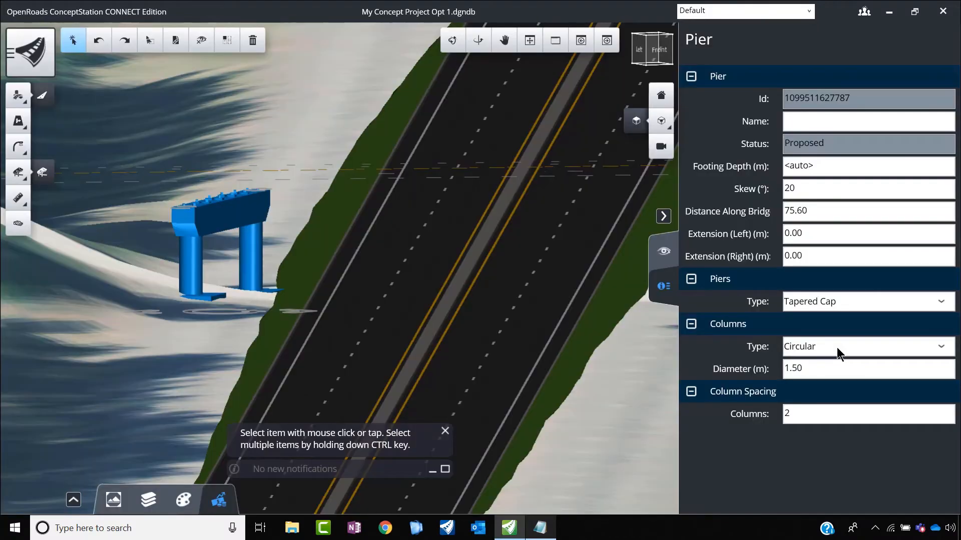
click(922, 348)
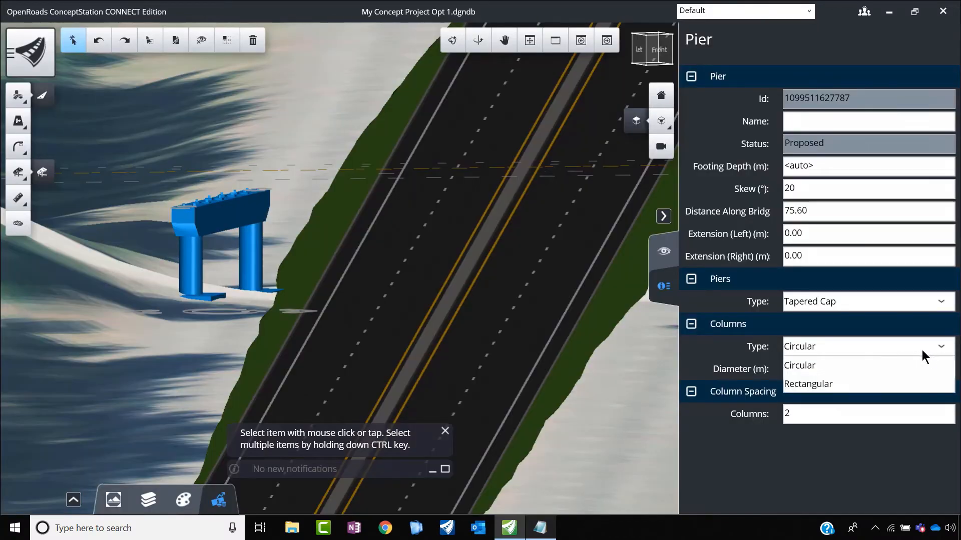
click(821, 383)
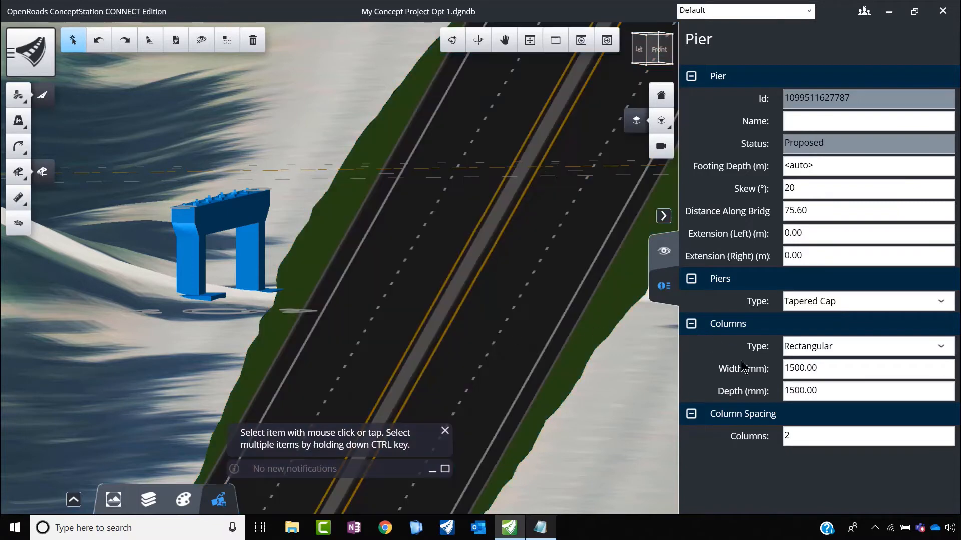
Step: Try the Drop Cap type on the selected pier, return it to Tapered Cap, and deselect the pier
click(940, 301)
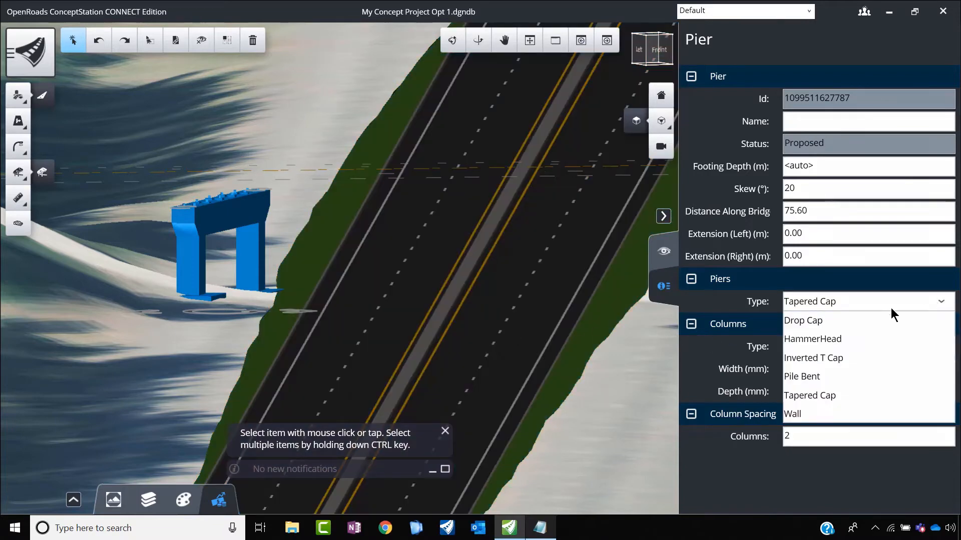
click(816, 320)
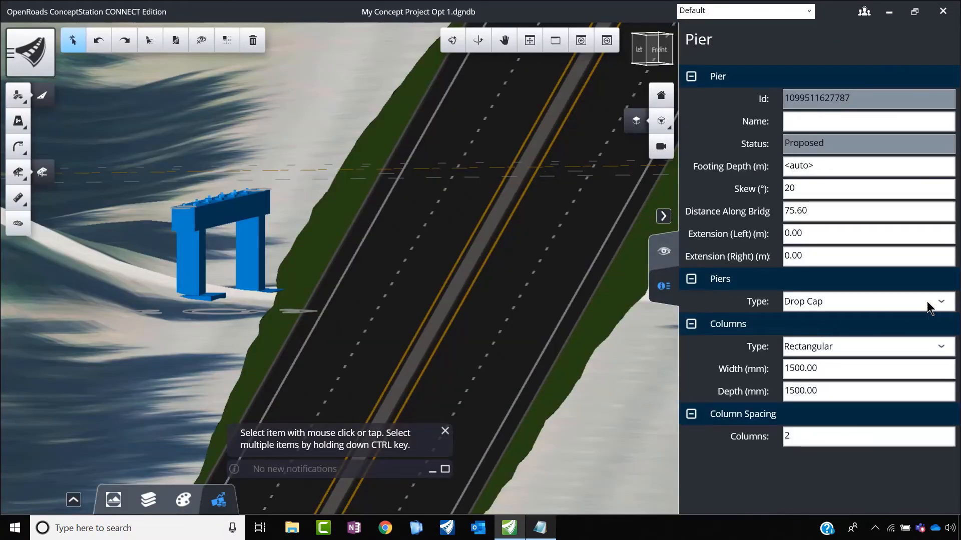
click(939, 302)
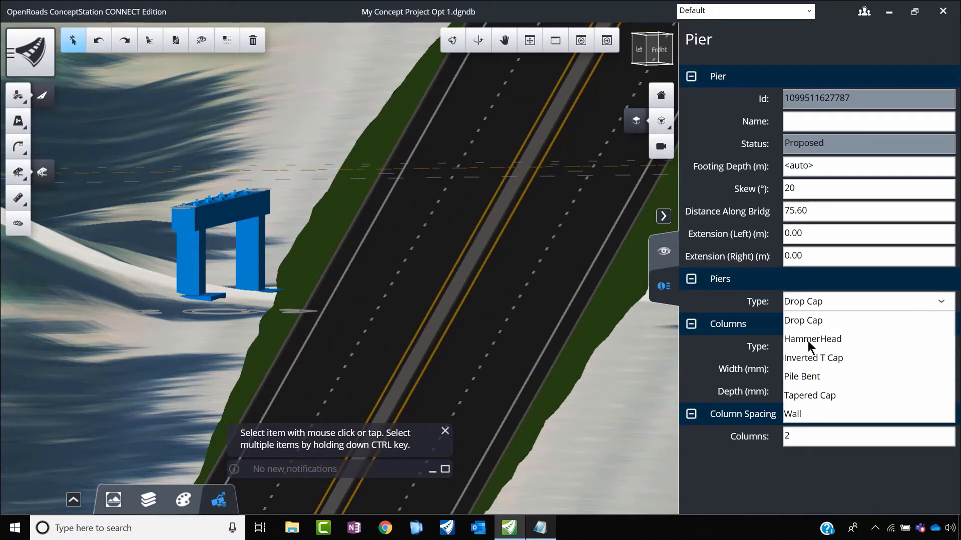
click(806, 396)
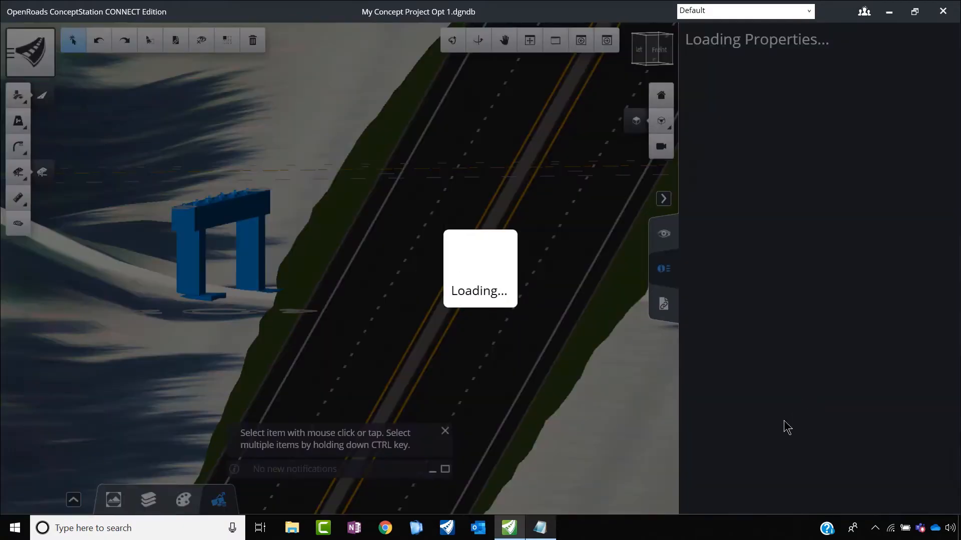
click(169, 335)
scroll(444, 289, down, 3)
scroll(444, 290, down, 3)
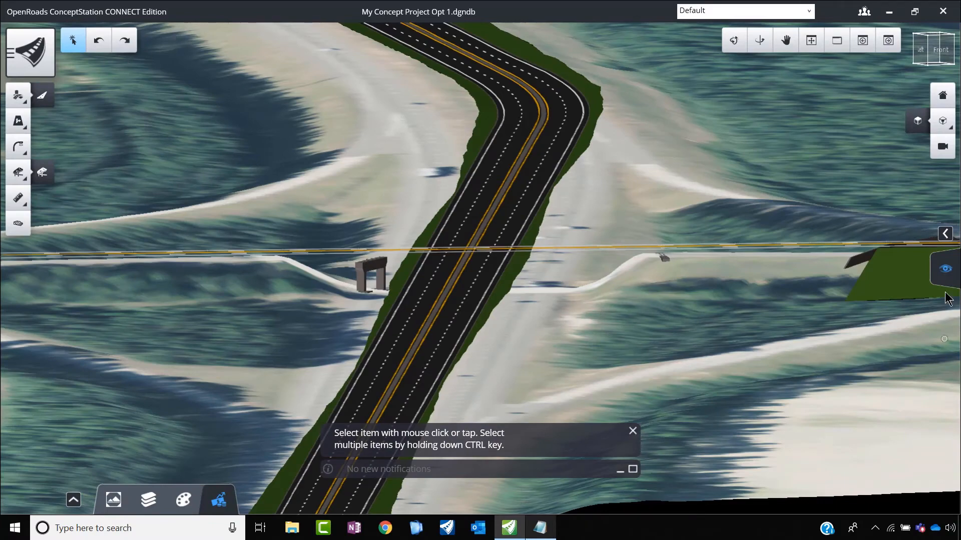
Step: Unhide the hidden bridge so that it is displayed above NS Road again
click(946, 269)
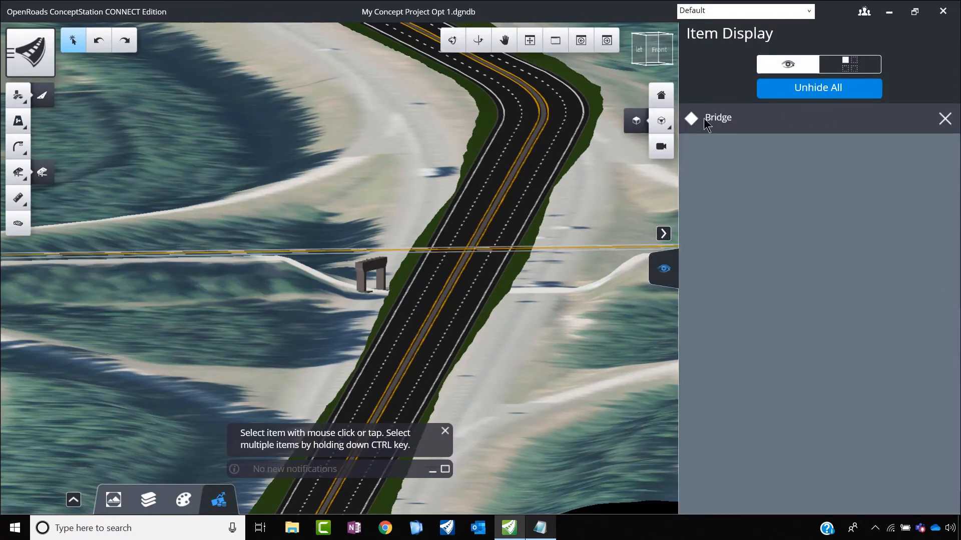
click(945, 118)
scroll(404, 271, up, 3)
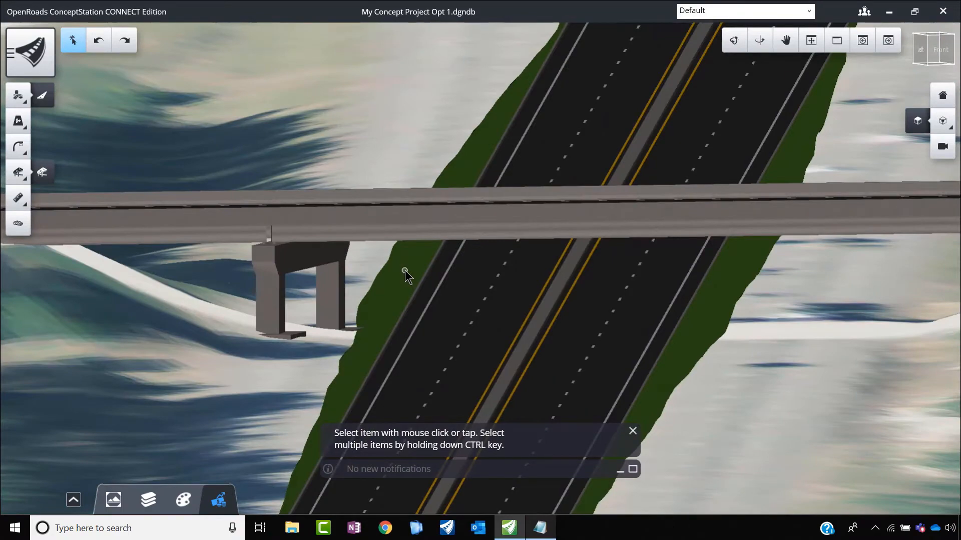
scroll(403, 220, down, 5)
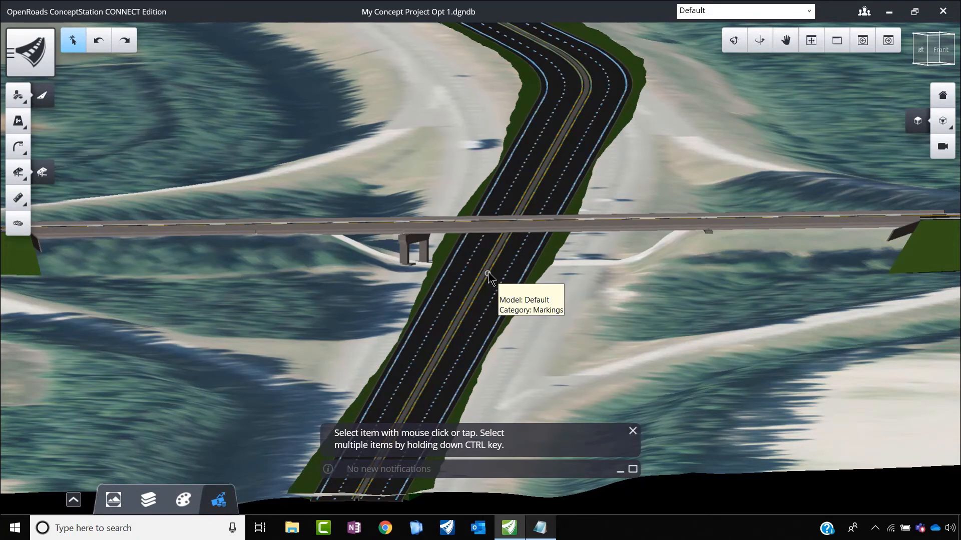
Step: Measure the bridge clearance between EW Bridge and NS Road, entering an expected clearance of 5.5 m
click(17, 207)
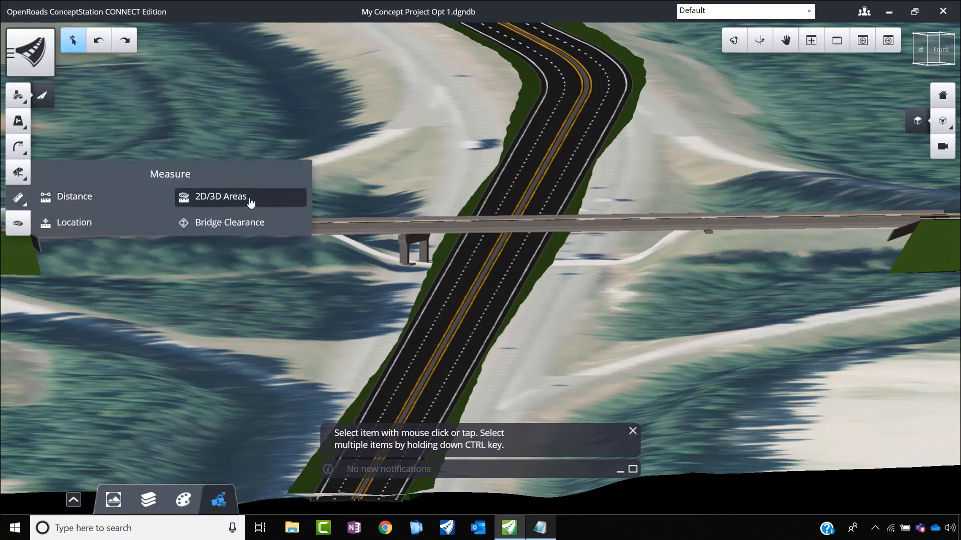
click(241, 226)
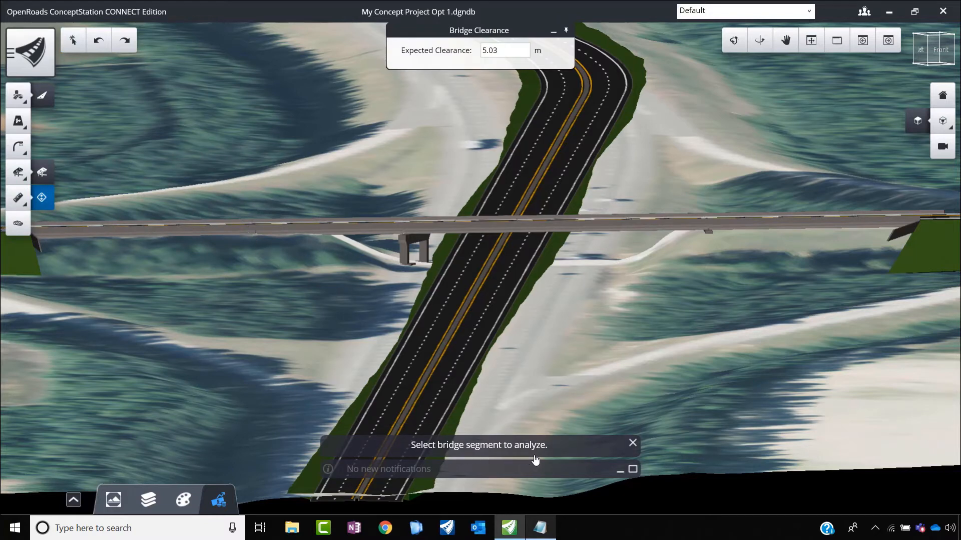
click(490, 230)
click(491, 230)
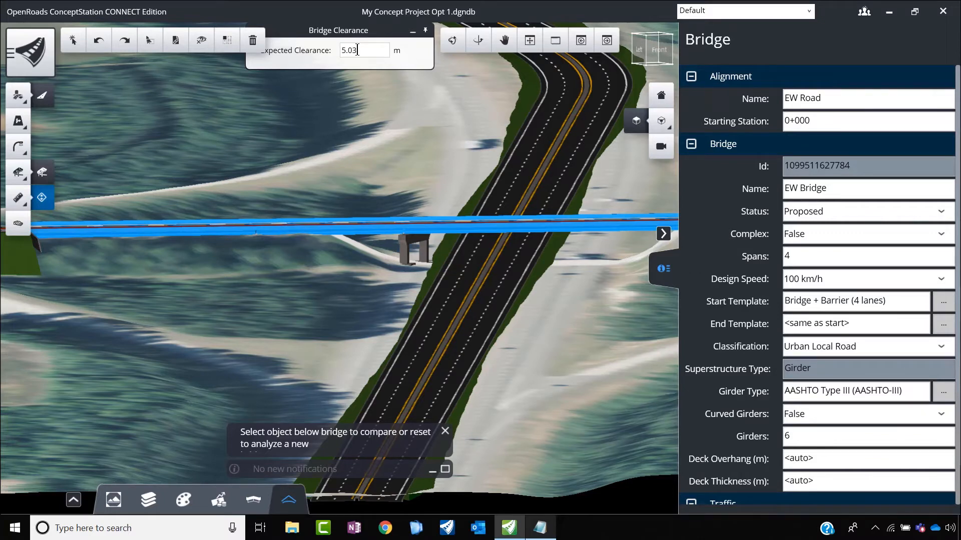
drag(357, 50, 335, 51)
click(527, 289)
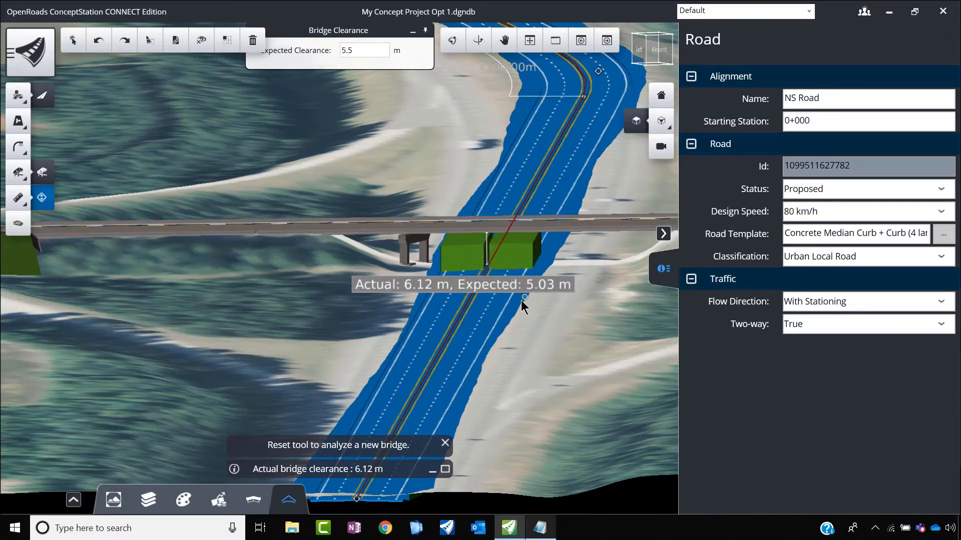
Step: Try an expected clearance of 7 m for the bridge clearance check over NS Road
drag(355, 51, 338, 52)
text(7)
click(400, 122)
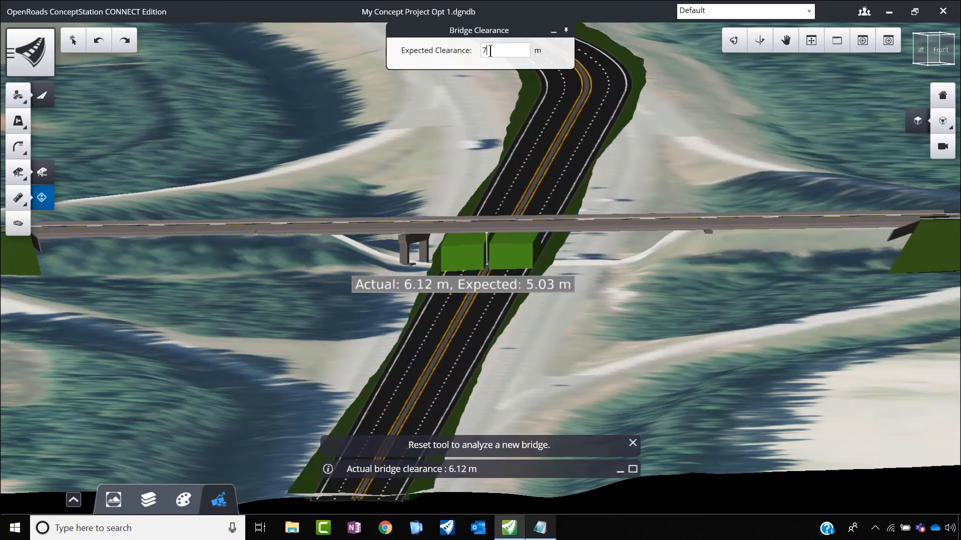
key(Return)
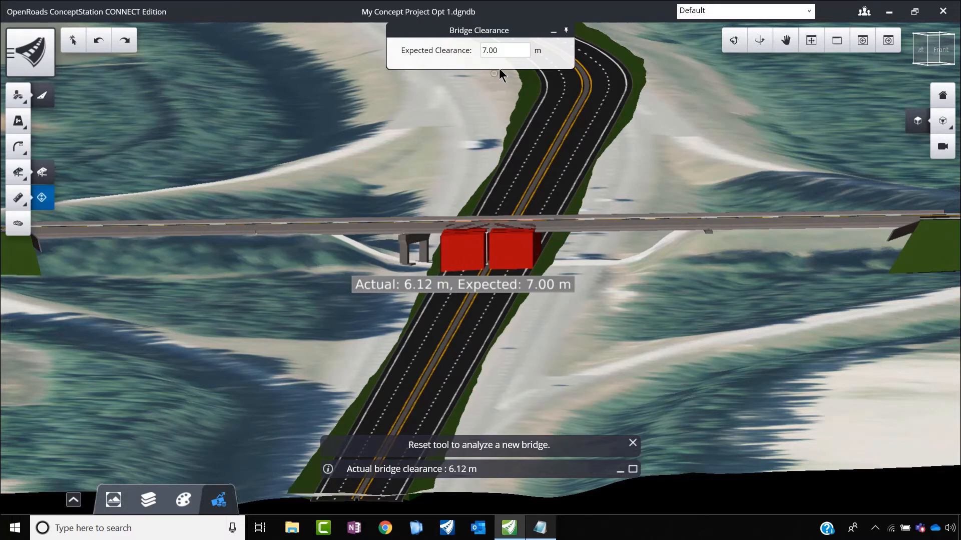
Step: Set the expected clearance to 5.5 m for the bridge clearance check over NS Road
drag(503, 50, 467, 54)
text(5.5)
key(Return)
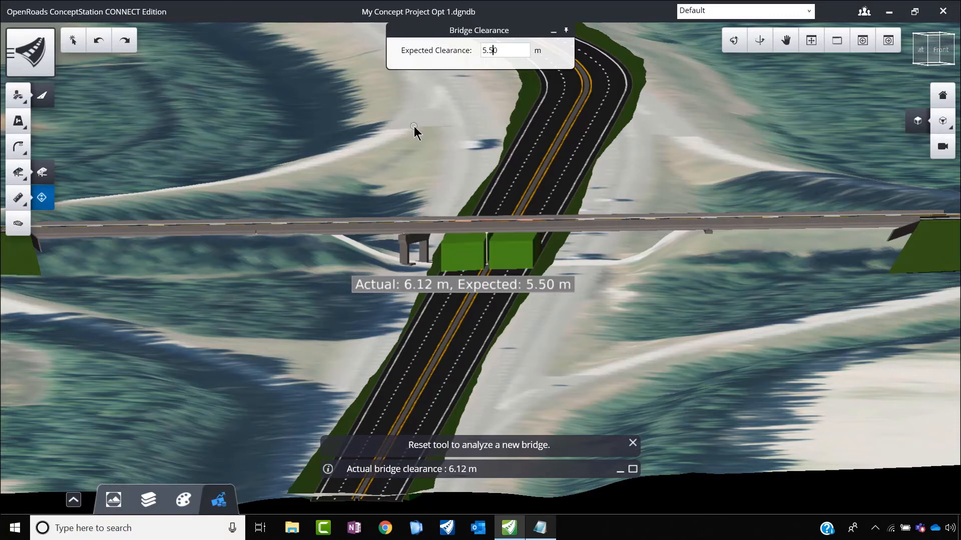
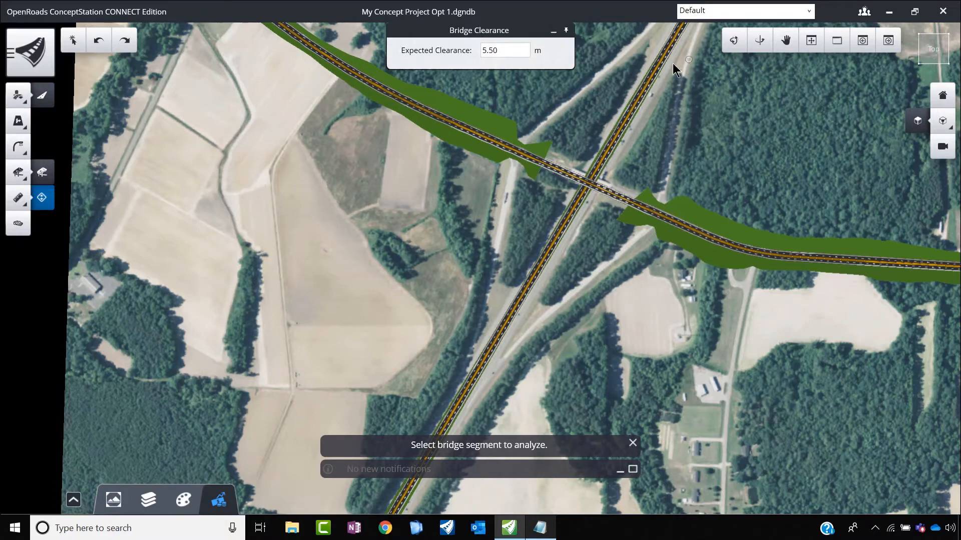
Step: Start the Ramp Designer and choose the Free Loop ramp type
scroll(484, 226, down, 3)
scroll(587, 116, up, 2)
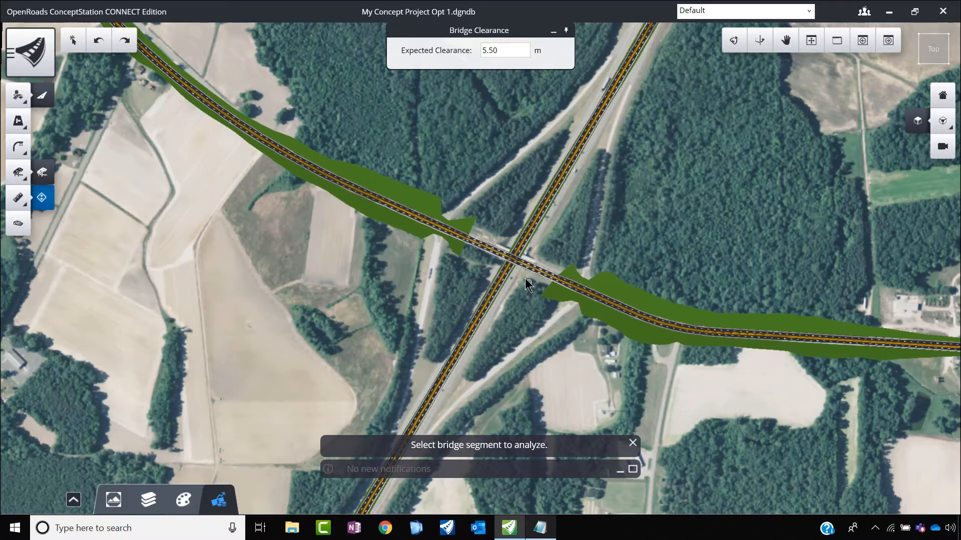
click(19, 104)
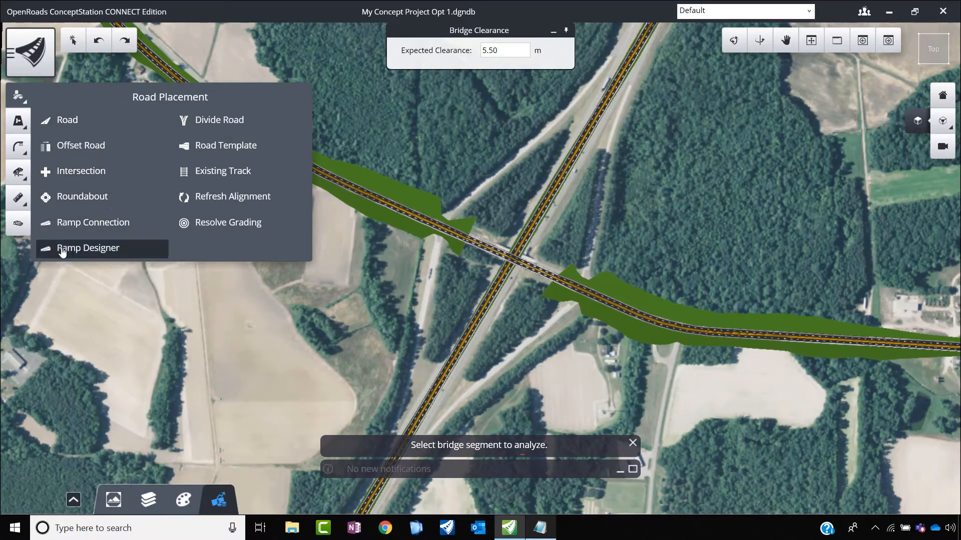
click(98, 249)
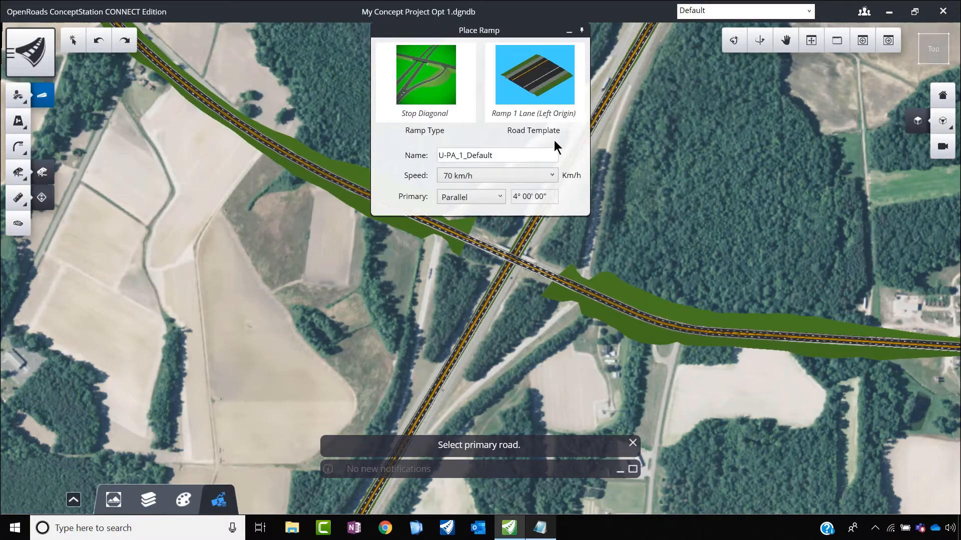
click(416, 86)
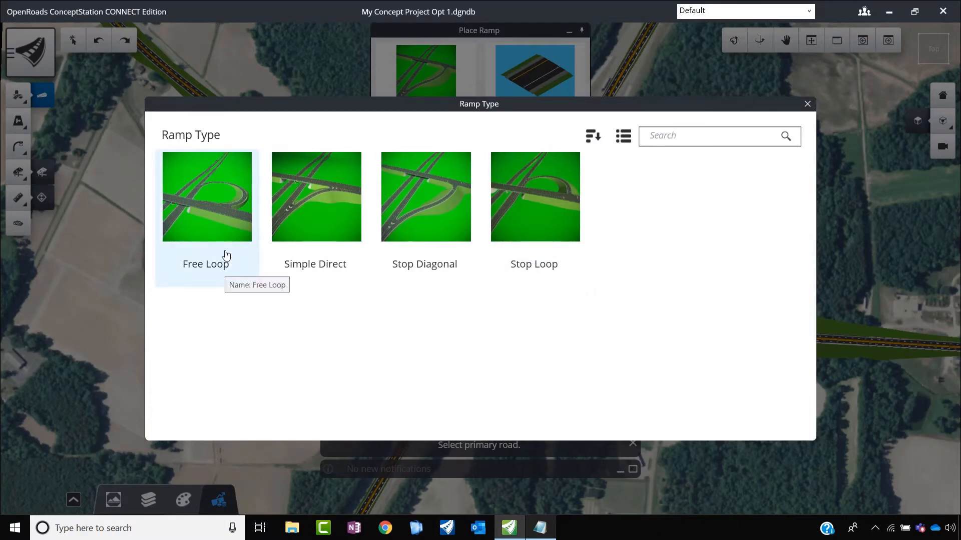
click(225, 210)
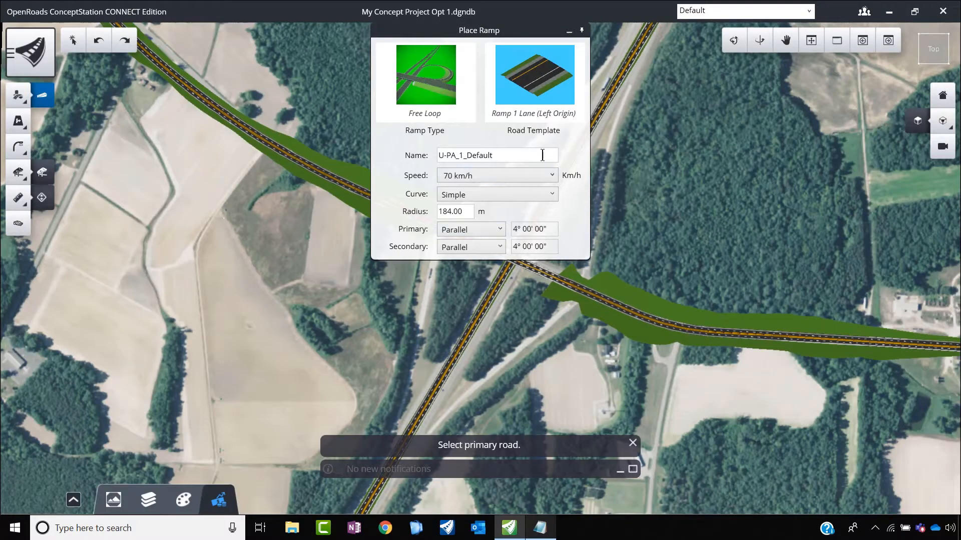
Step: Name the loop ramp SW Loop and set its design speed to 80 km/h
shift+click(450, 155)
scroll(642, 322, up, 2)
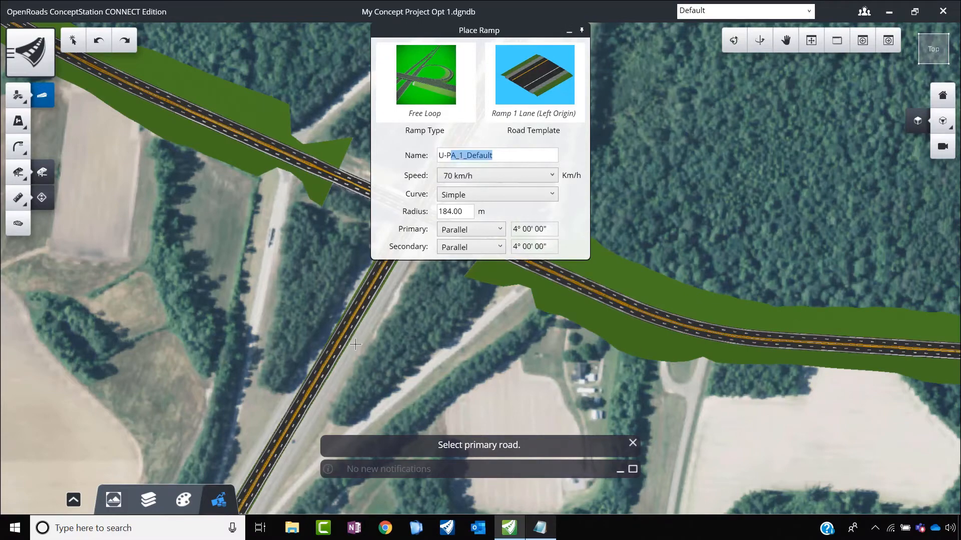
scroll(354, 345, down, 2)
scroll(345, 333, up, 2)
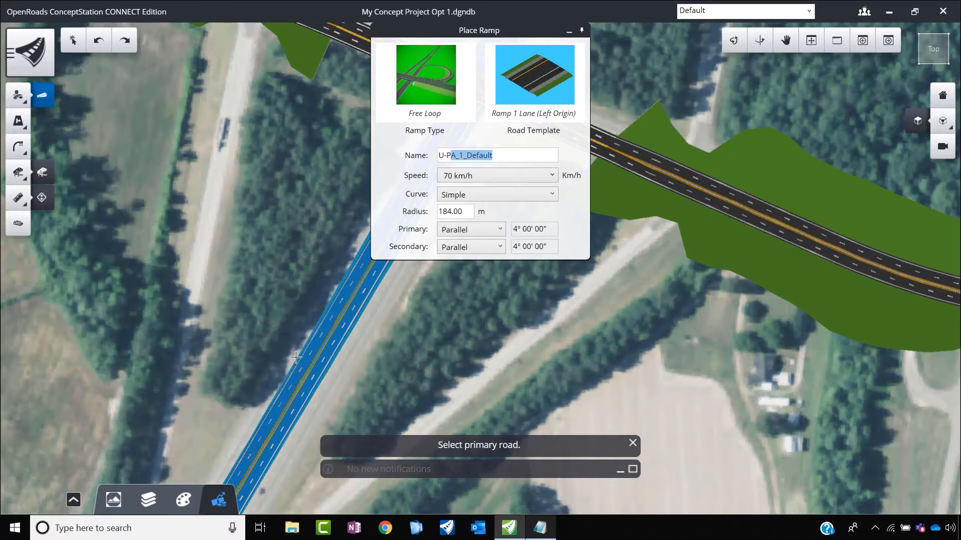
scroll(530, 331, down, 3)
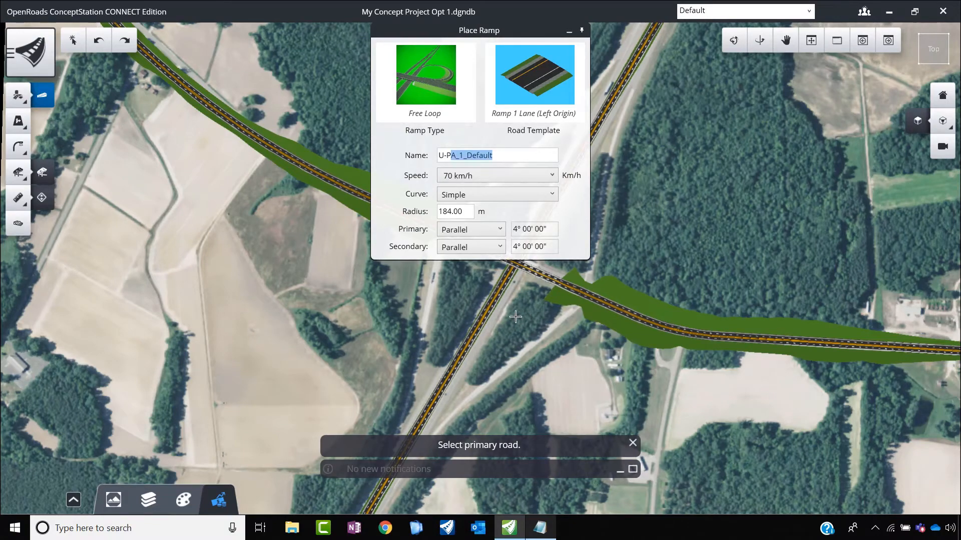
scroll(517, 316, up, 3)
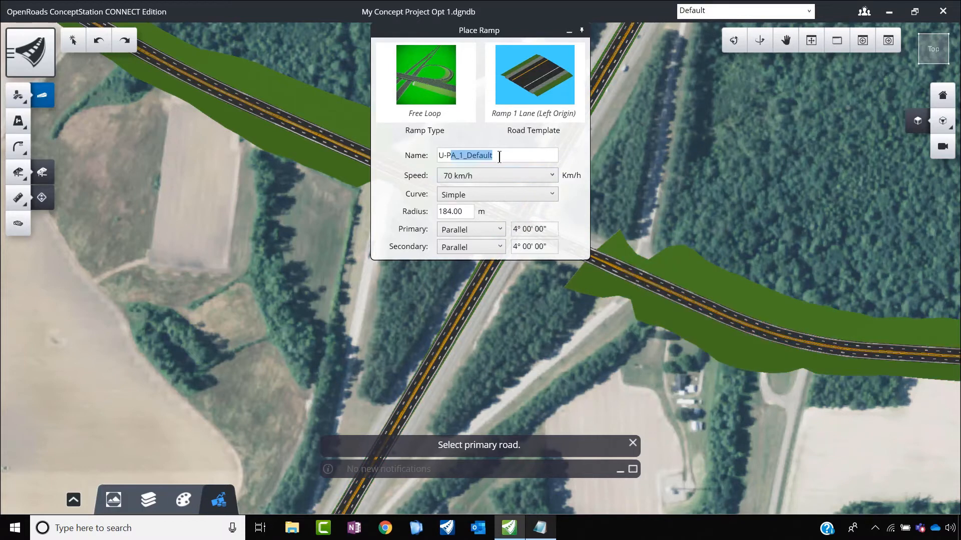
drag(498, 156, 419, 155)
text(SW Loop)
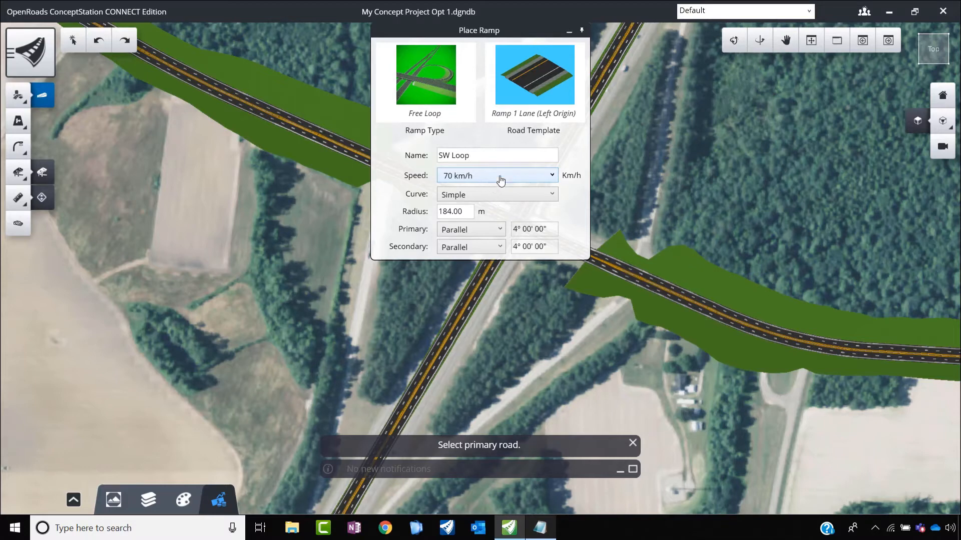
click(518, 184)
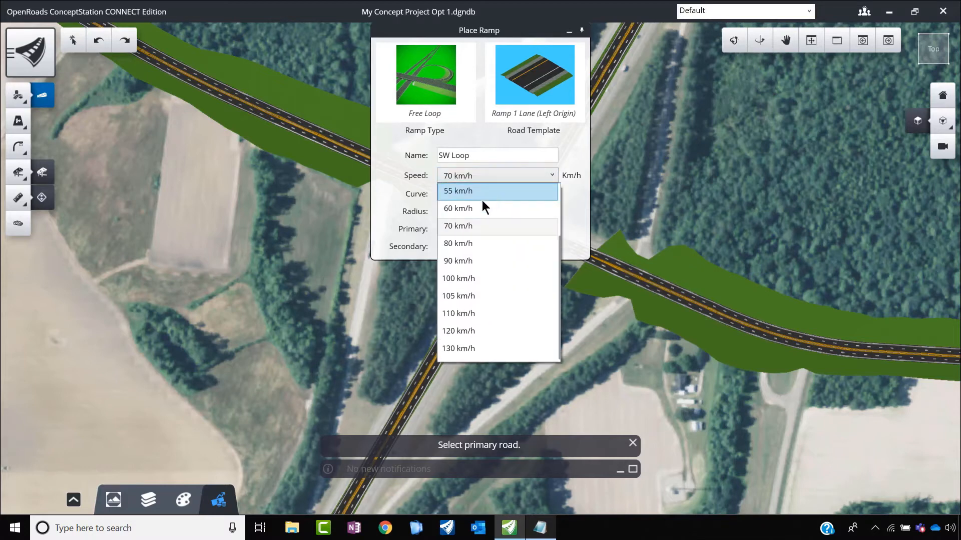
click(472, 247)
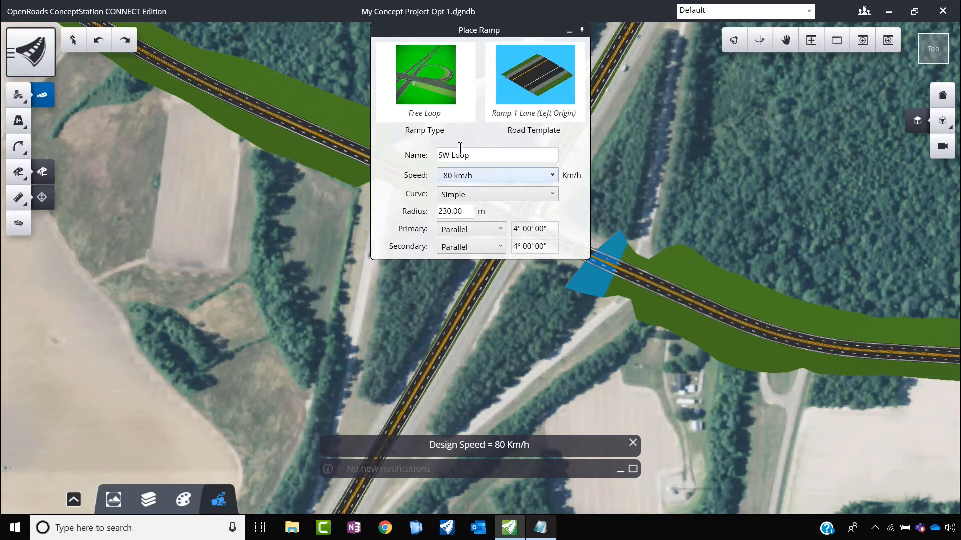
Step: Assign the Ramp 2 Lanes (Left Origin) template to the ramp and set its radius to 100 m
click(555, 90)
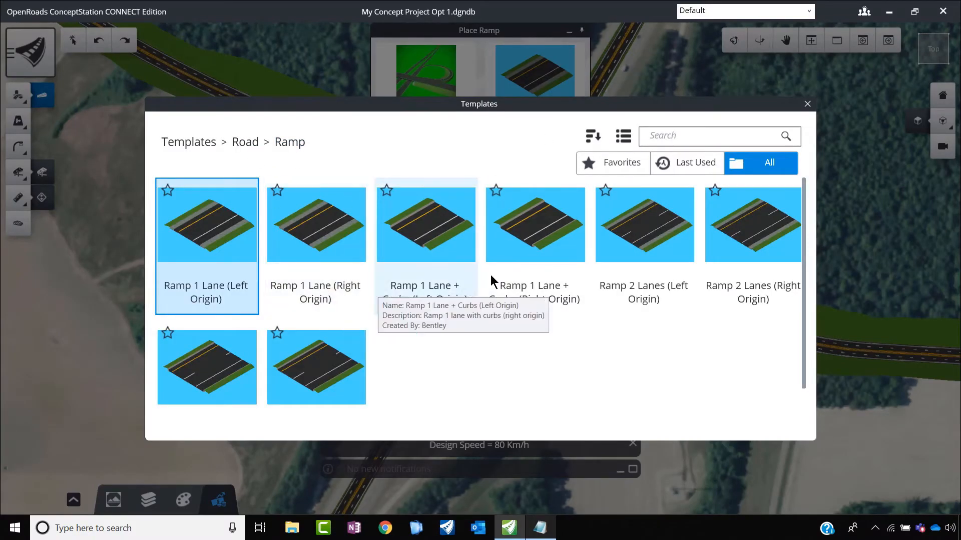
scroll(550, 321, down, 1)
scroll(550, 328, down, 1)
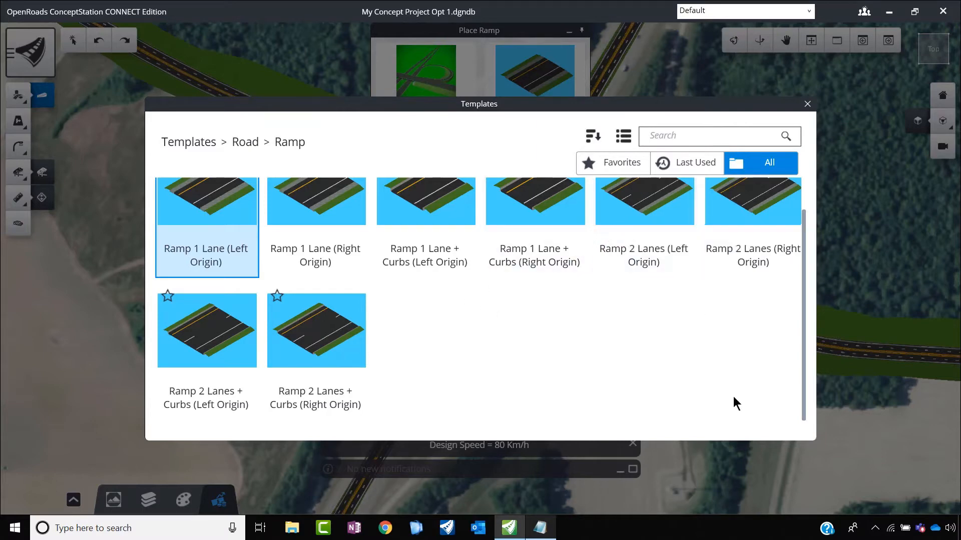
click(654, 216)
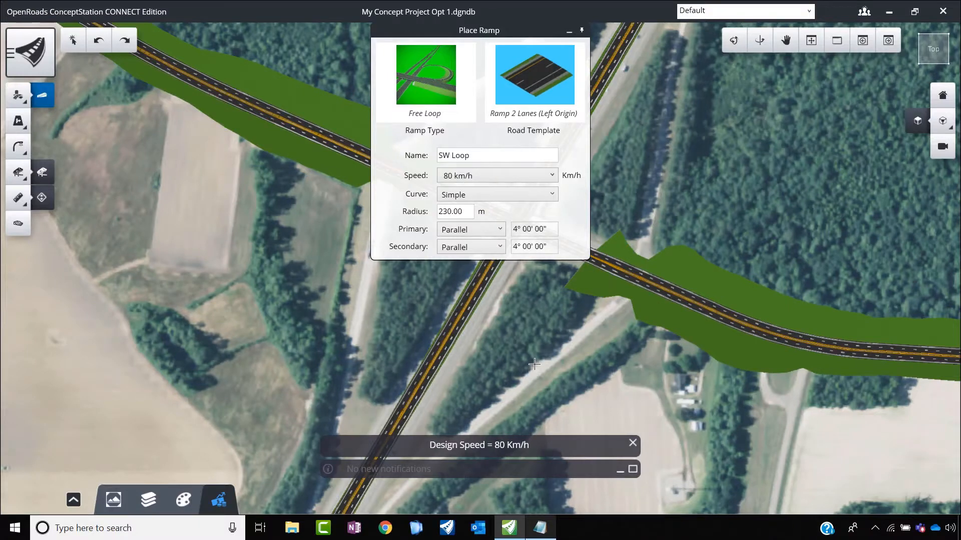
click(464, 211)
double_click(446, 215)
text(100)
Step: Place the SW Loop ramp southeast of the crossing, with NS Road as primary and the east-west road east of the bridge as secondary
scroll(444, 349, up, 2)
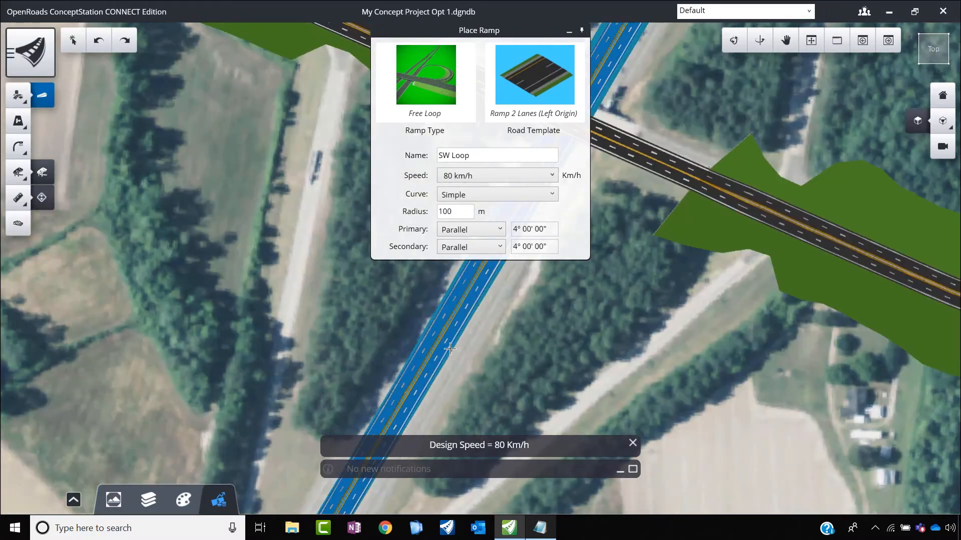
click(445, 361)
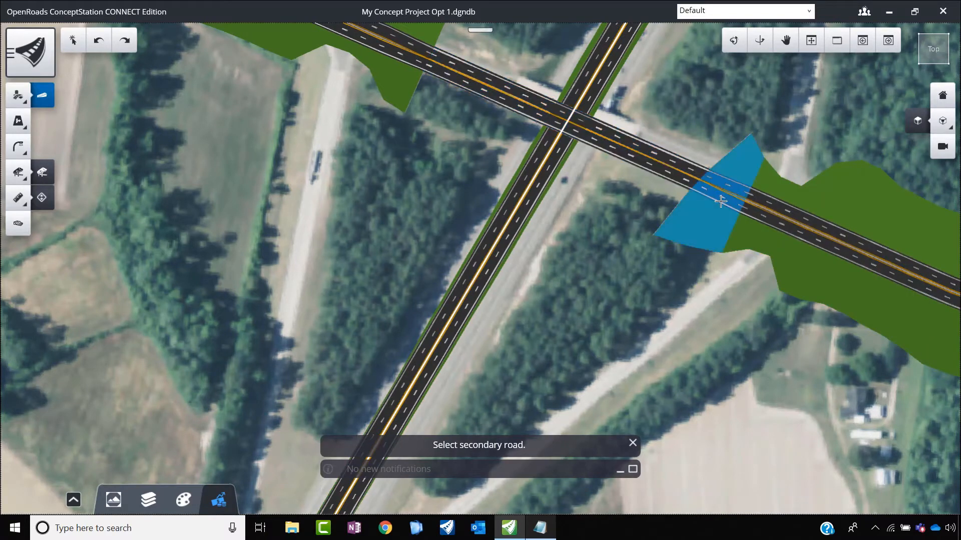
click(760, 221)
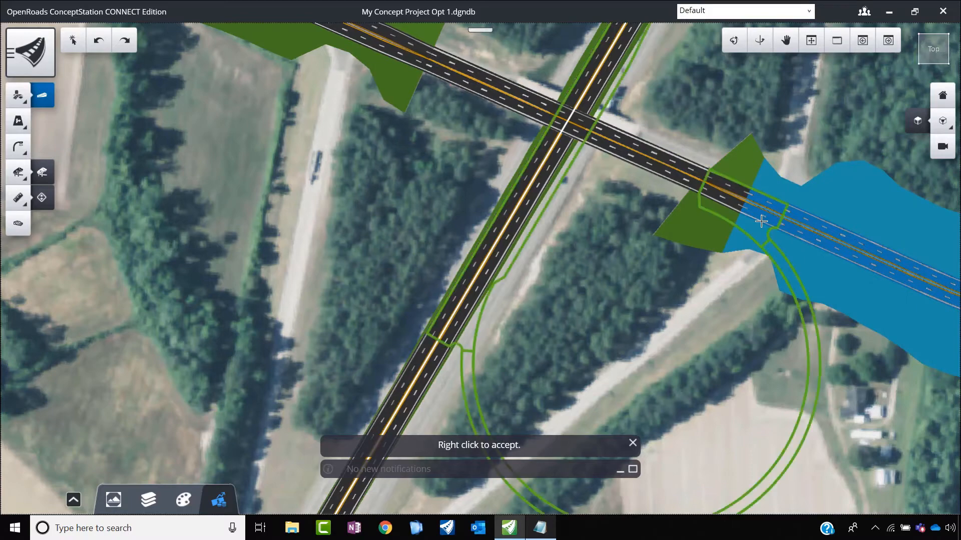
scroll(536, 188, down, 4)
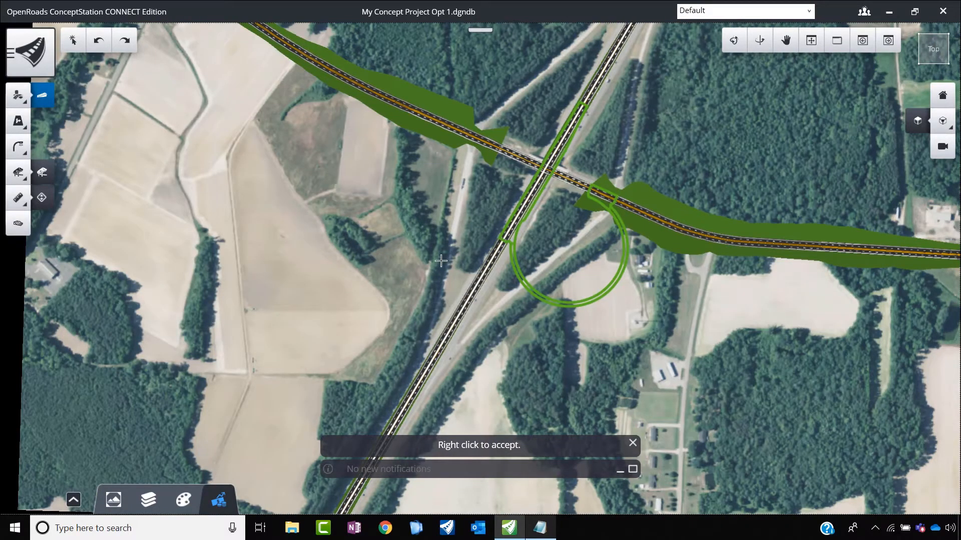
scroll(614, 253, up, 2)
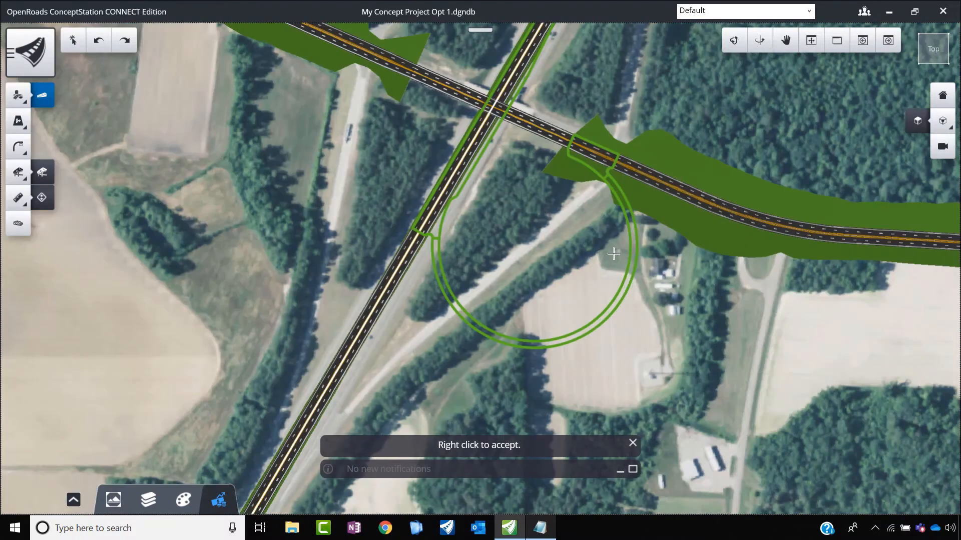
right_click(538, 217)
Step: Name the second free loop ramp WN Loop
scroll(643, 265, down, 5)
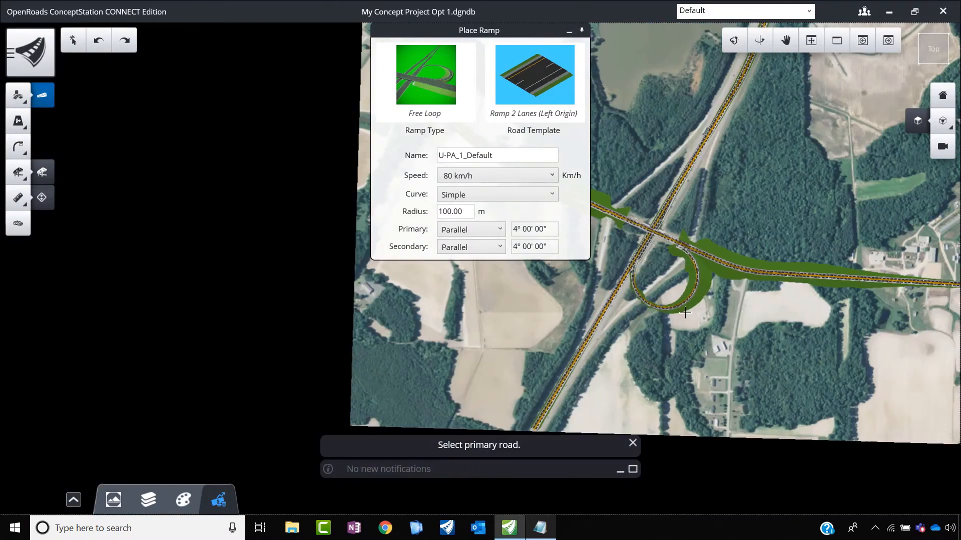
scroll(672, 258, up, 3)
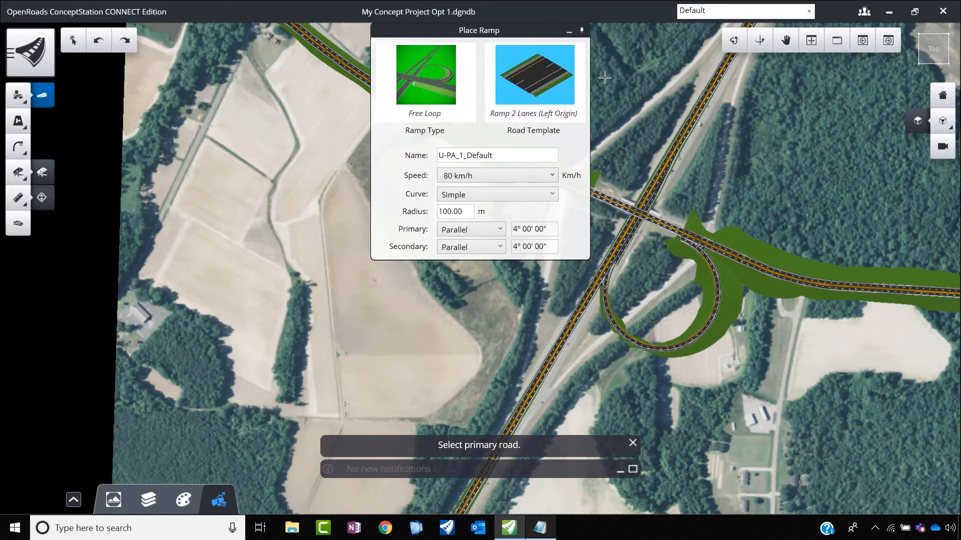
scroll(781, 279, down, 3)
scroll(703, 262, down, 2)
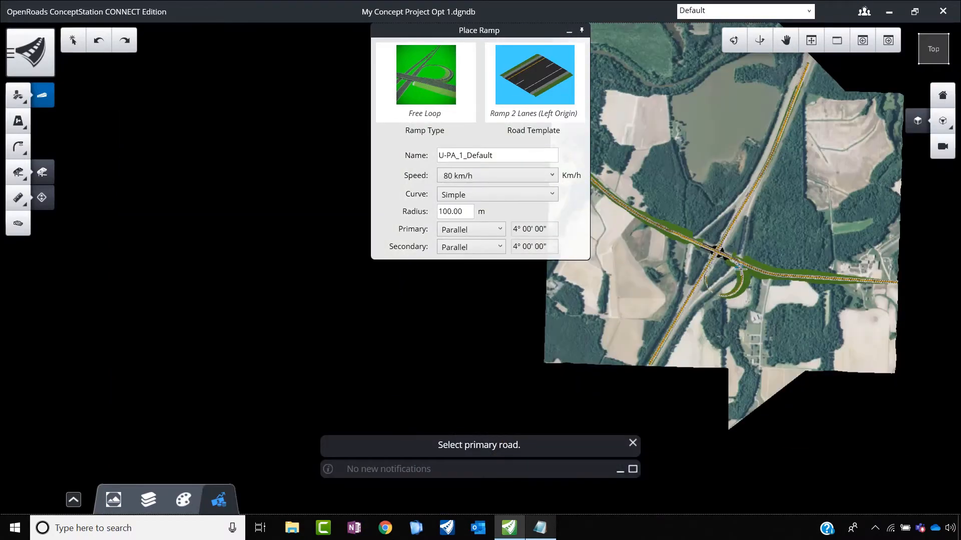
scroll(701, 265, up, 2)
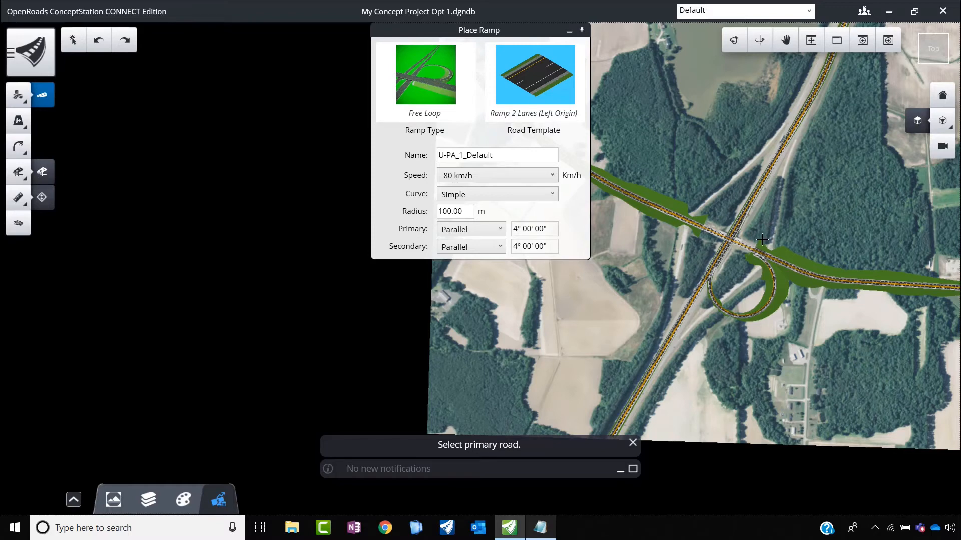
scroll(761, 256, up, 2)
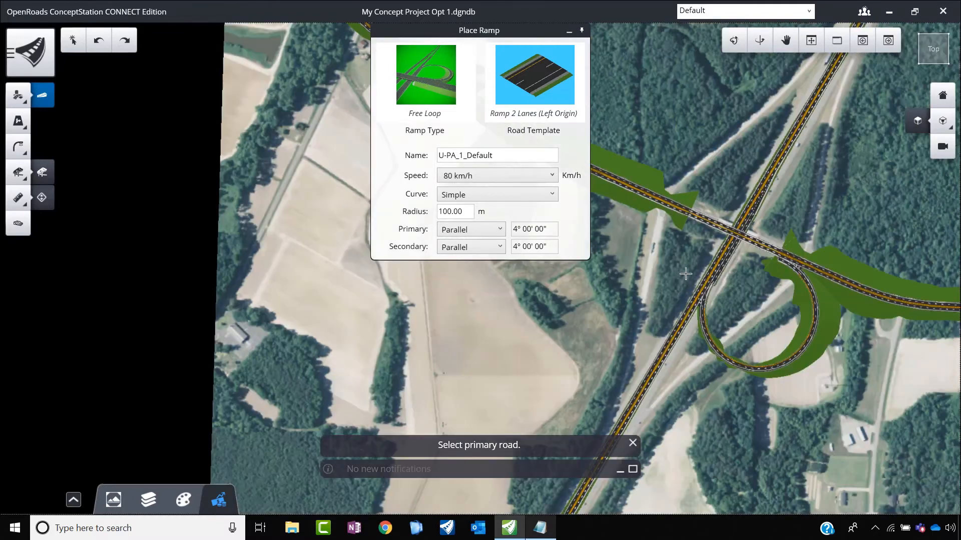
drag(543, 155, 411, 151)
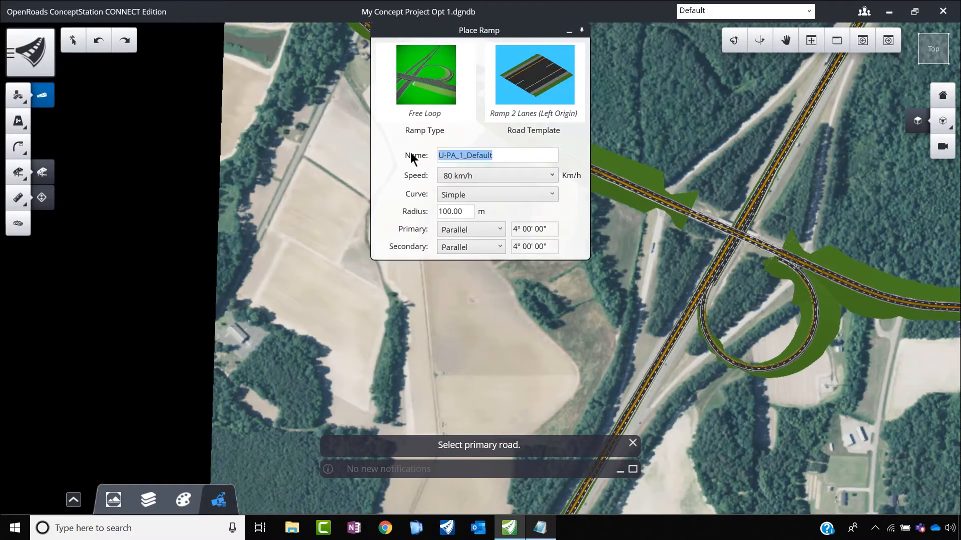
text(WN Loop)
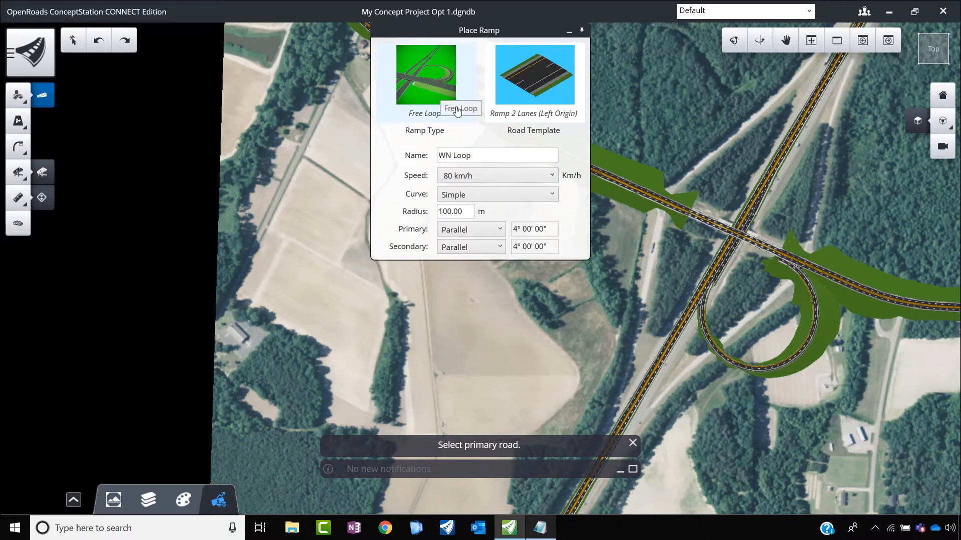
Step: Place the WN Loop ramp with the east-west road west of the bridge as primary and NS Road beside the first loop as secondary
scroll(672, 213, up, 3)
scroll(669, 188, down, 3)
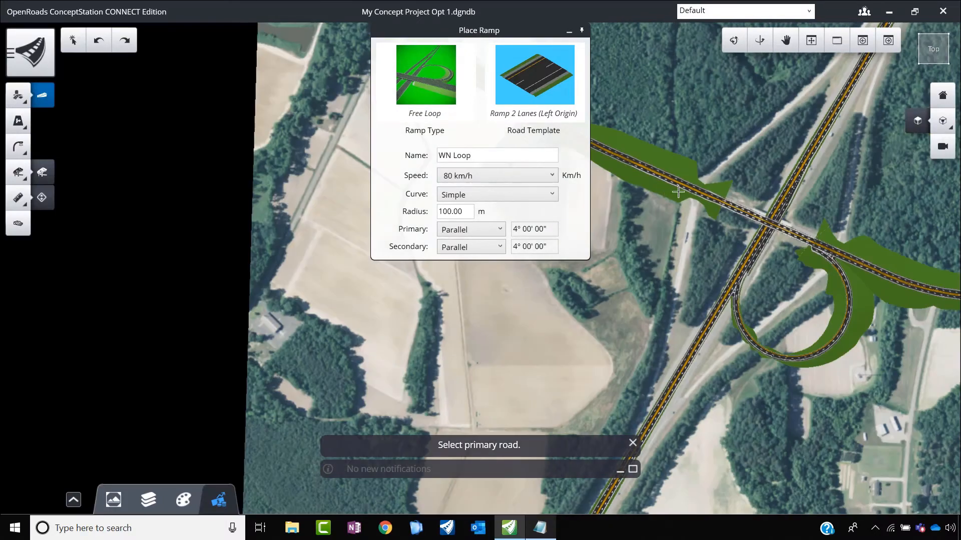
scroll(671, 183, up, 3)
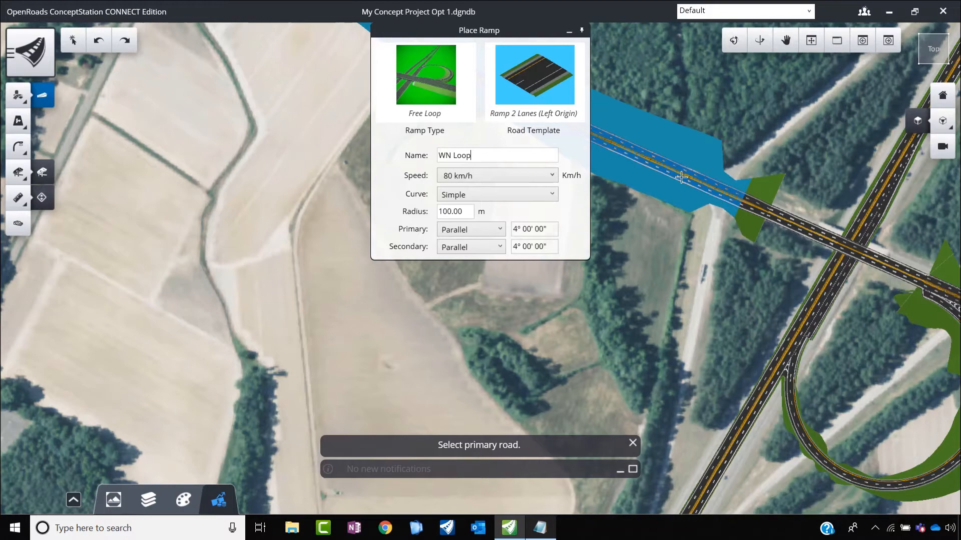
click(681, 177)
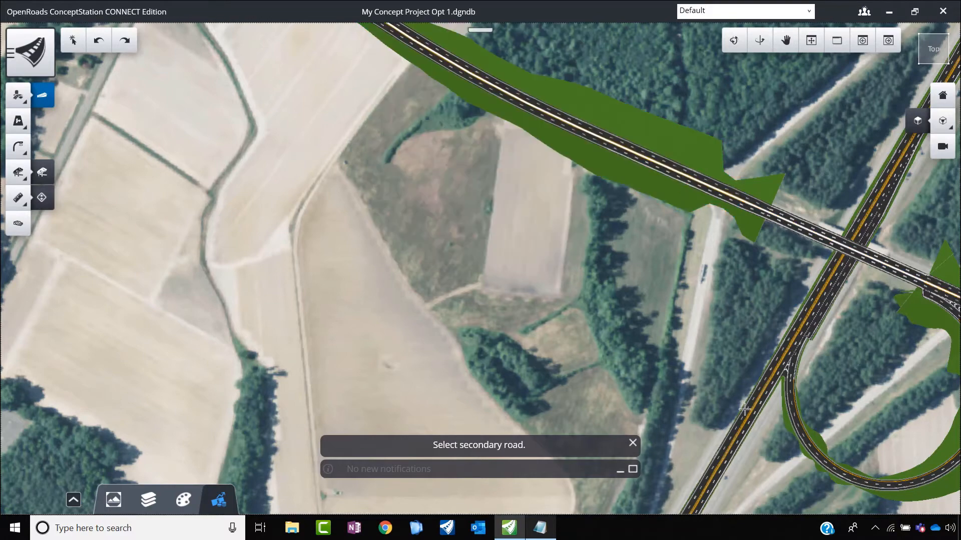
scroll(759, 391, up, 2)
scroll(760, 390, up, 2)
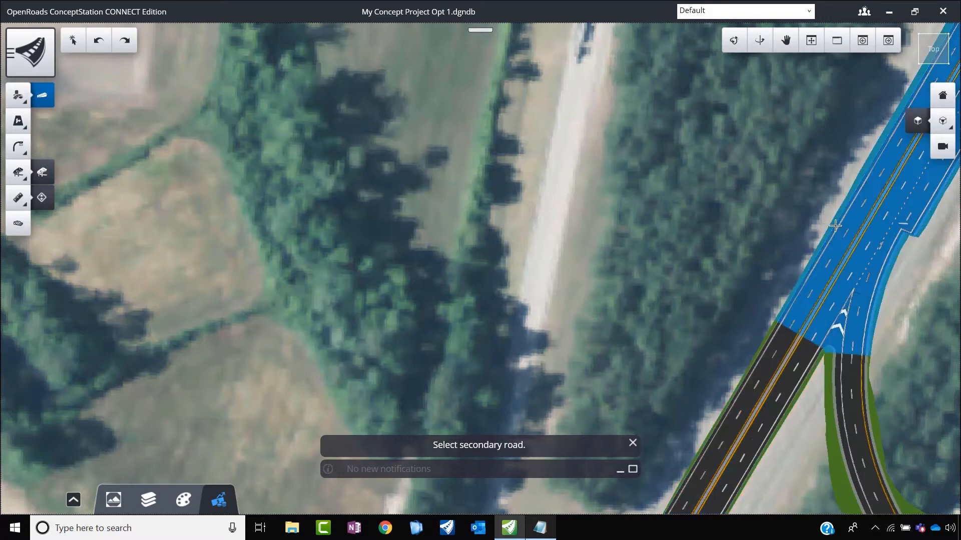
scroll(834, 226, down, 4)
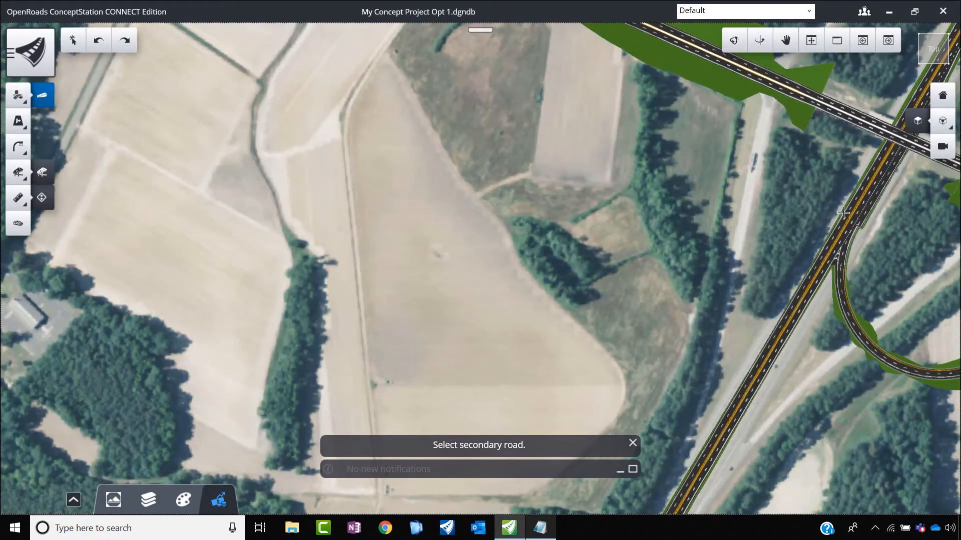
click(843, 212)
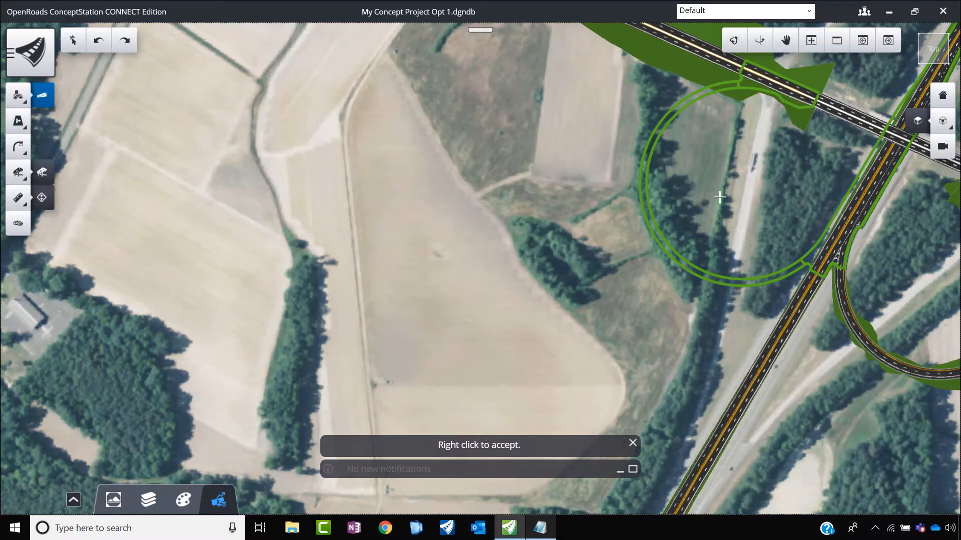
right_click(673, 215)
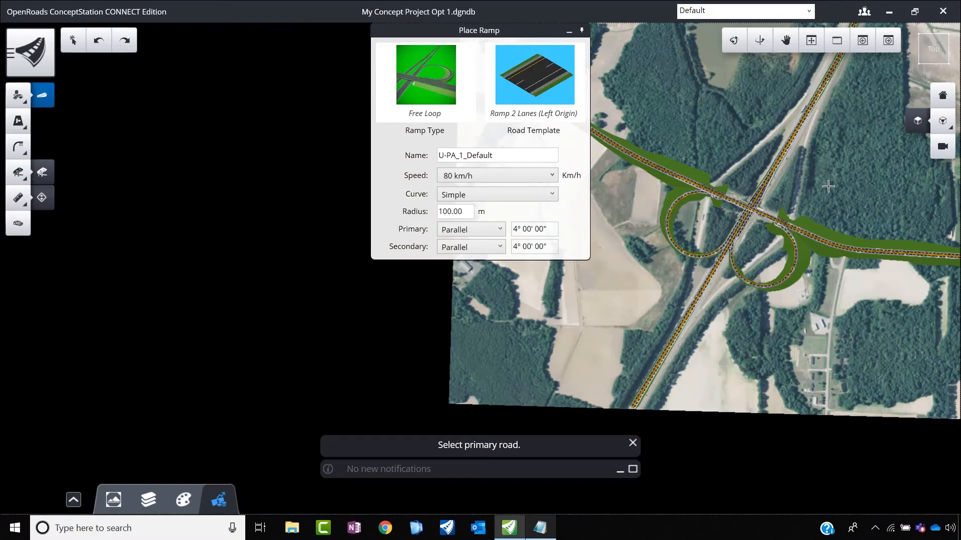
scroll(826, 188, up, 2)
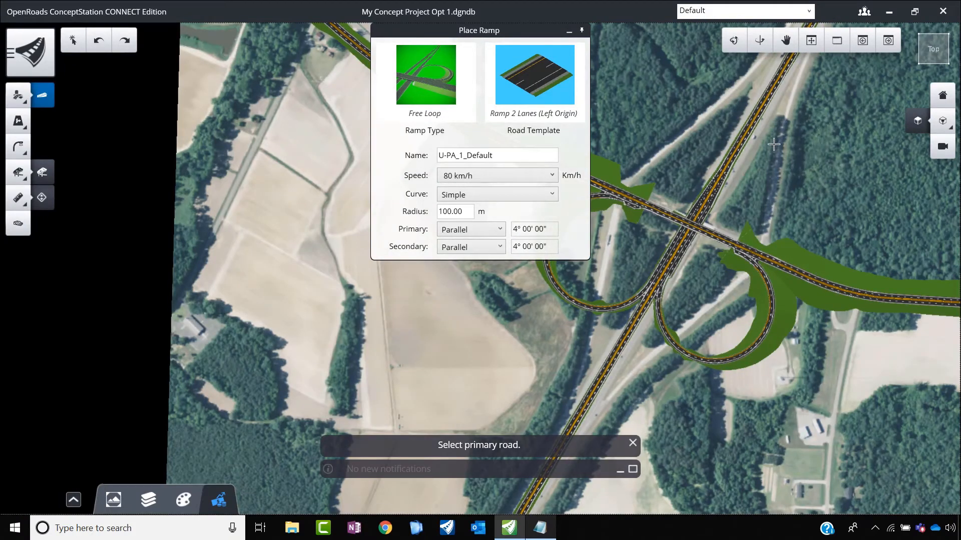
Step: Place a third free loop ramp named NE Loop northwest of the crossing, with NS Road as primary and the east-west road as secondary
scroll(760, 135, up, 2)
drag(505, 154, 381, 155)
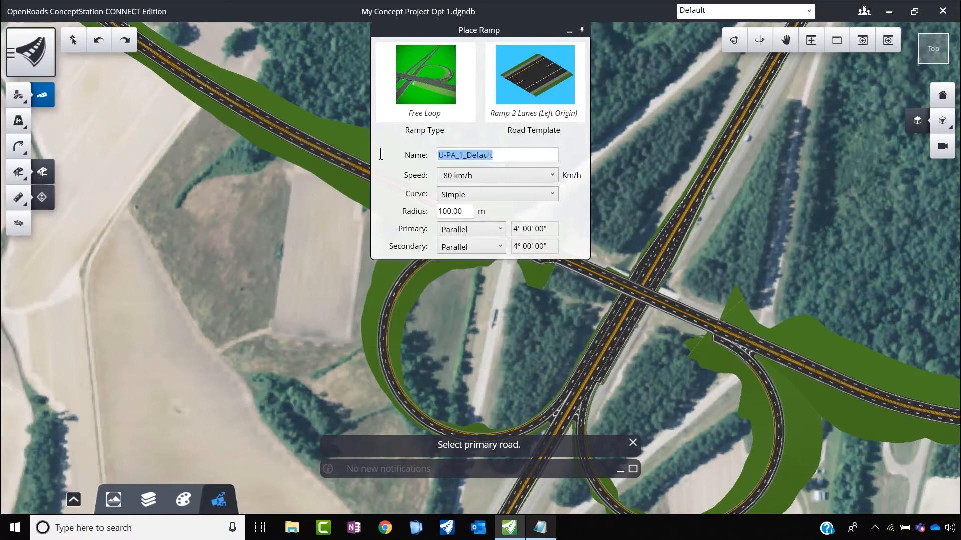
text(NE Loop)
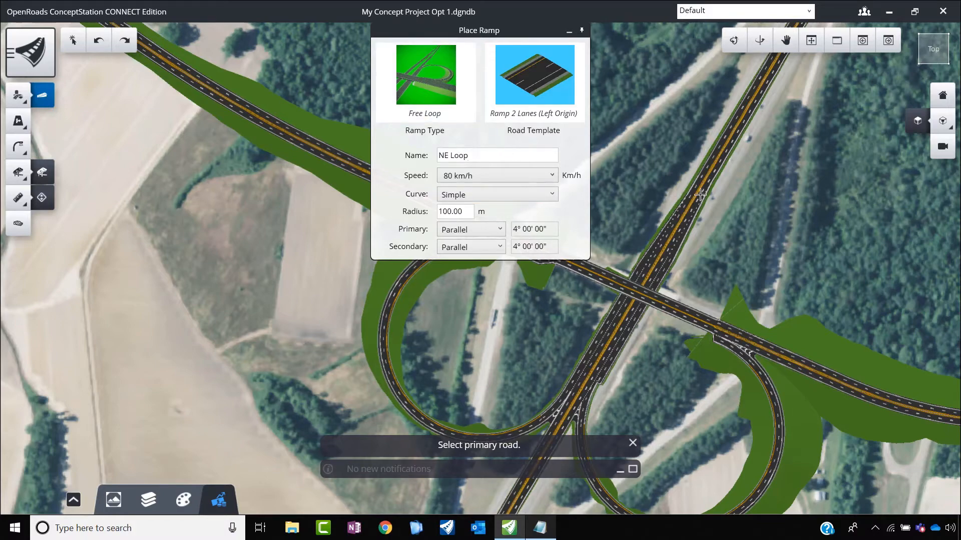
scroll(698, 177, up, 3)
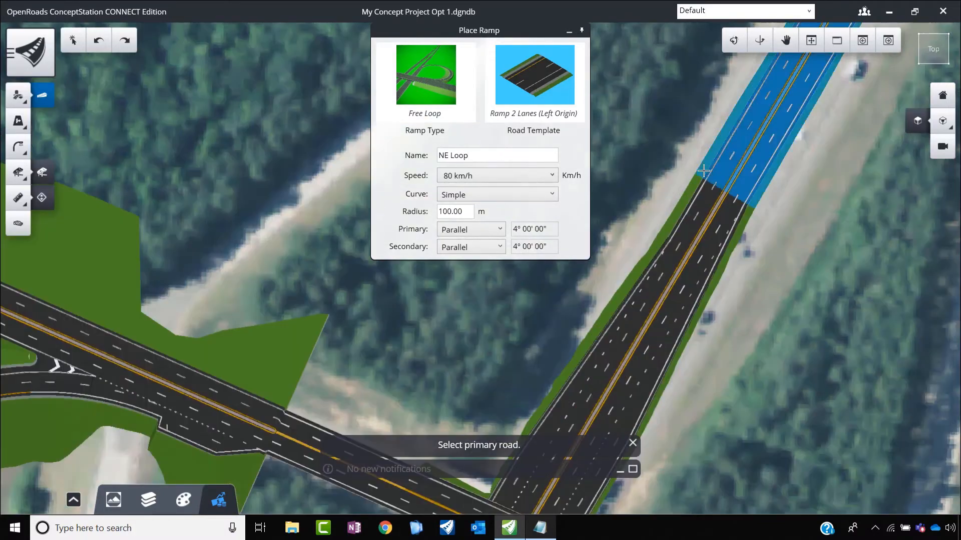
click(673, 220)
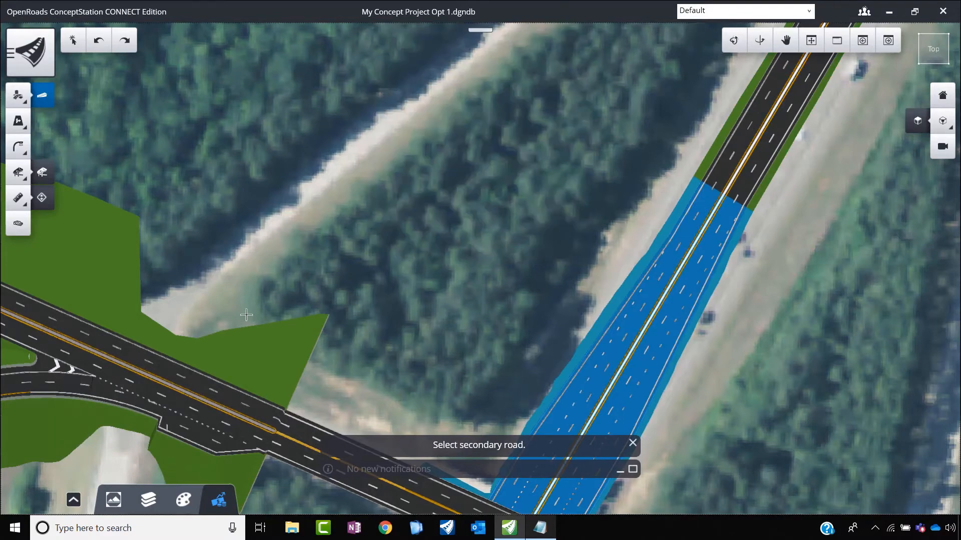
scroll(163, 321, down, 3)
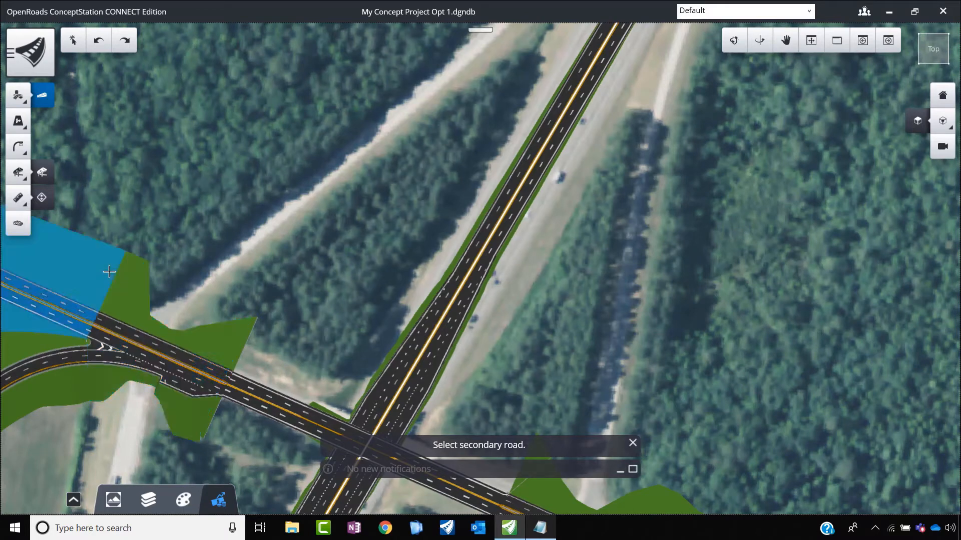
click(137, 285)
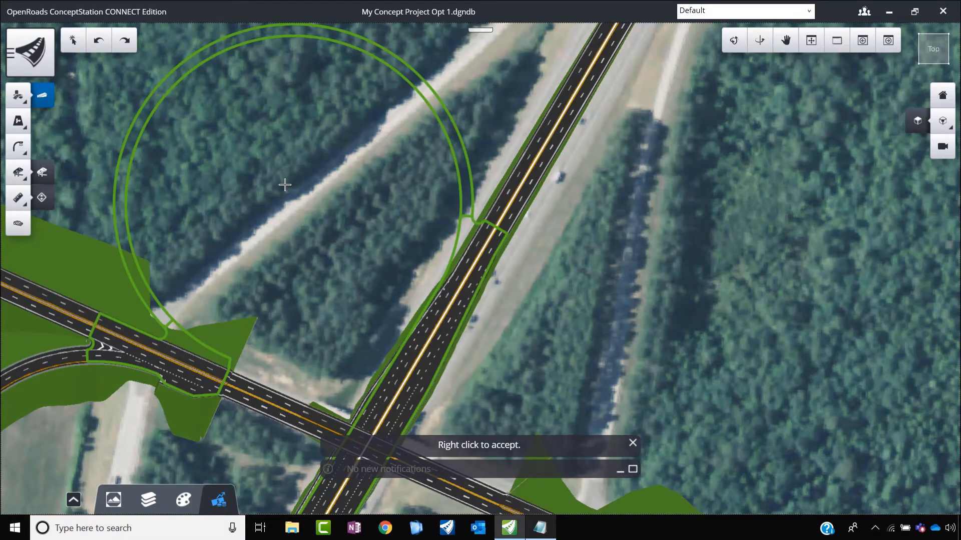
right_click(289, 160)
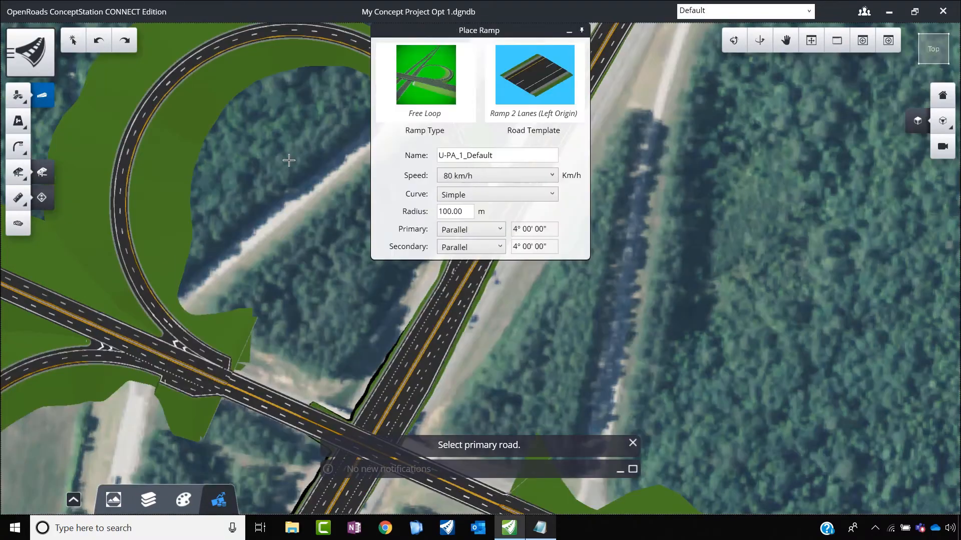
Step: Place a fourth free loop ramp named EN Loop northeast of the crossing, with the east-west road as primary and NS Road as secondary
scroll(215, 283, down, 4)
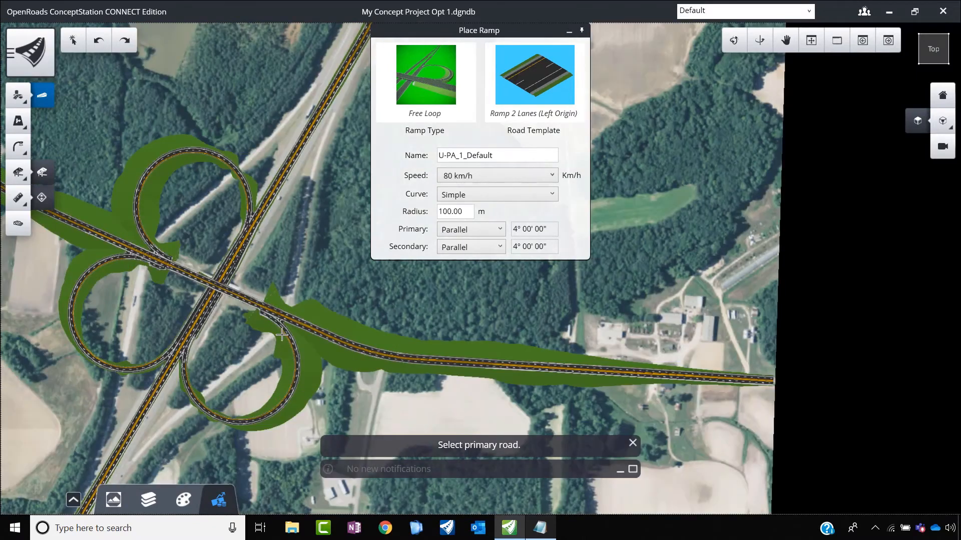
triple_click(474, 158)
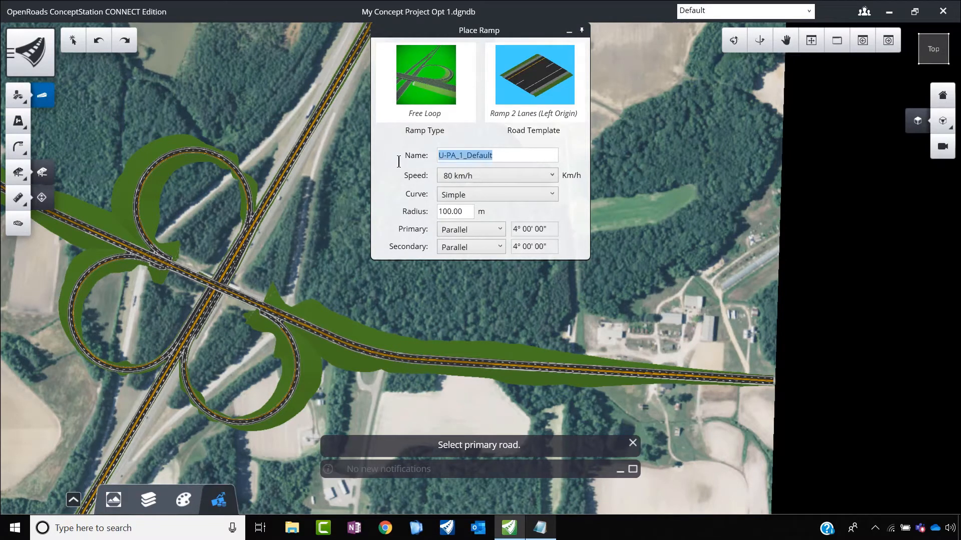
text(EN Loop)
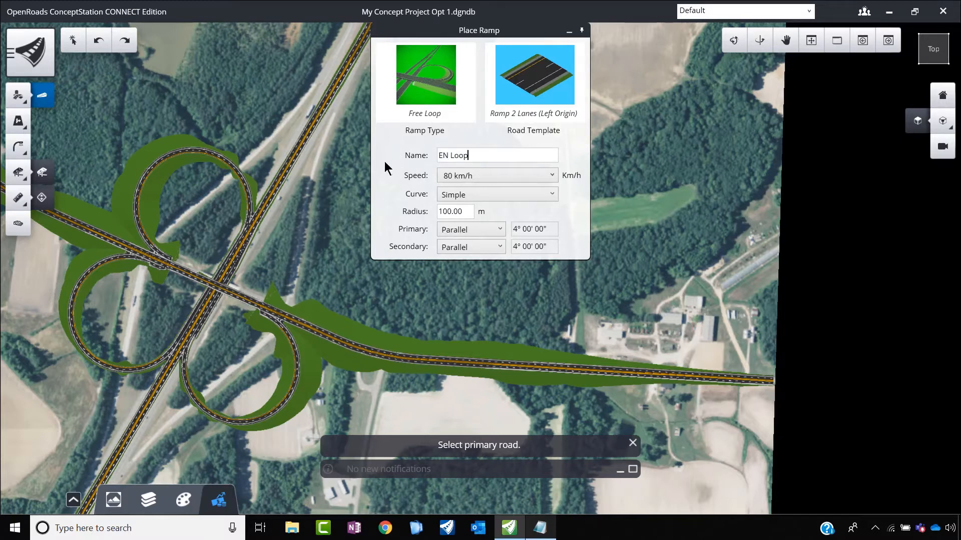
scroll(341, 326, up, 2)
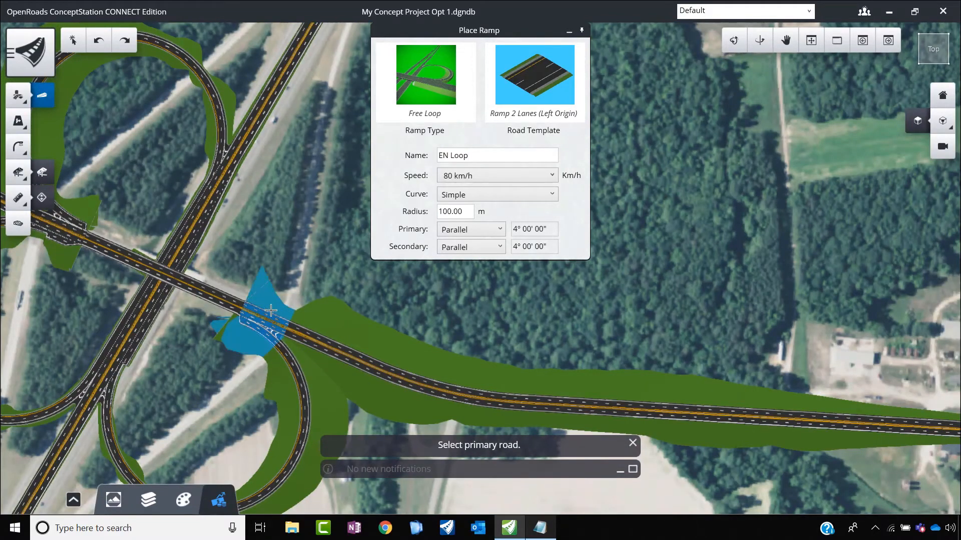
click(271, 311)
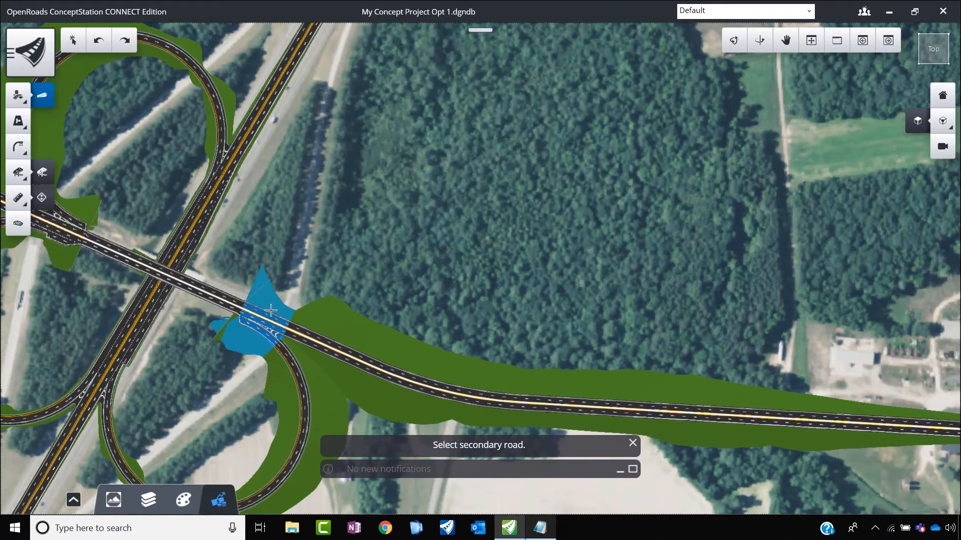
click(230, 185)
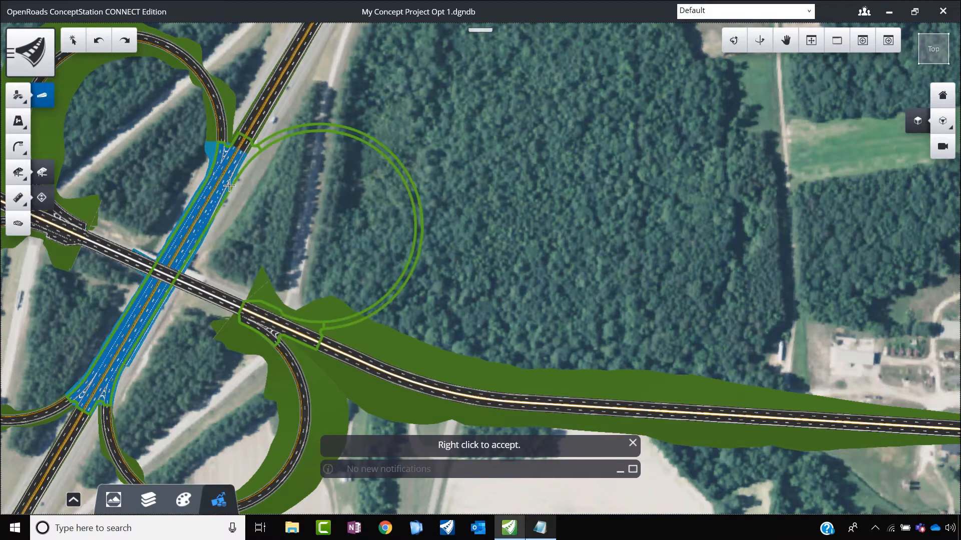
right_click(257, 185)
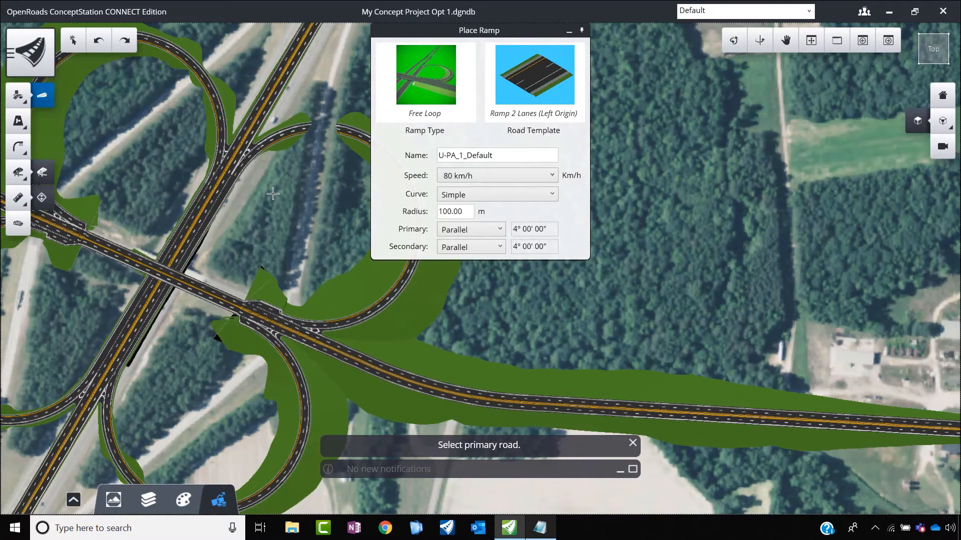
Step: Set up a new road named ES Ramp with the Ramp 1 Lane (Left Origin) template
scroll(266, 223, down, 3)
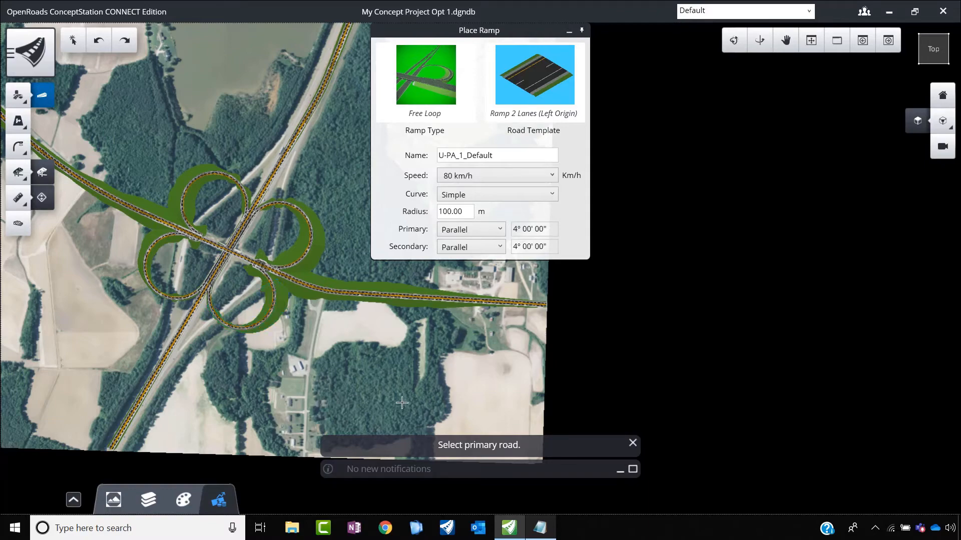
scroll(295, 309, up, 5)
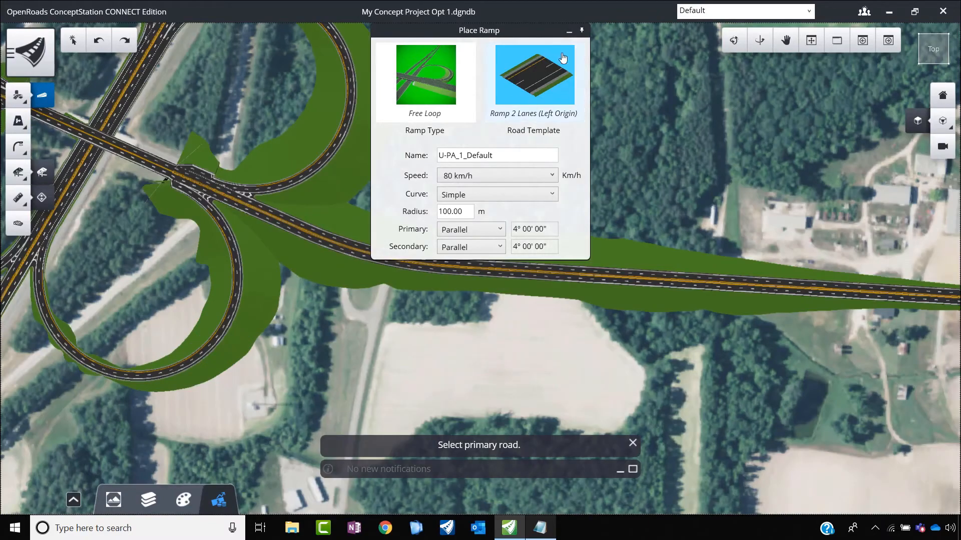
click(580, 33)
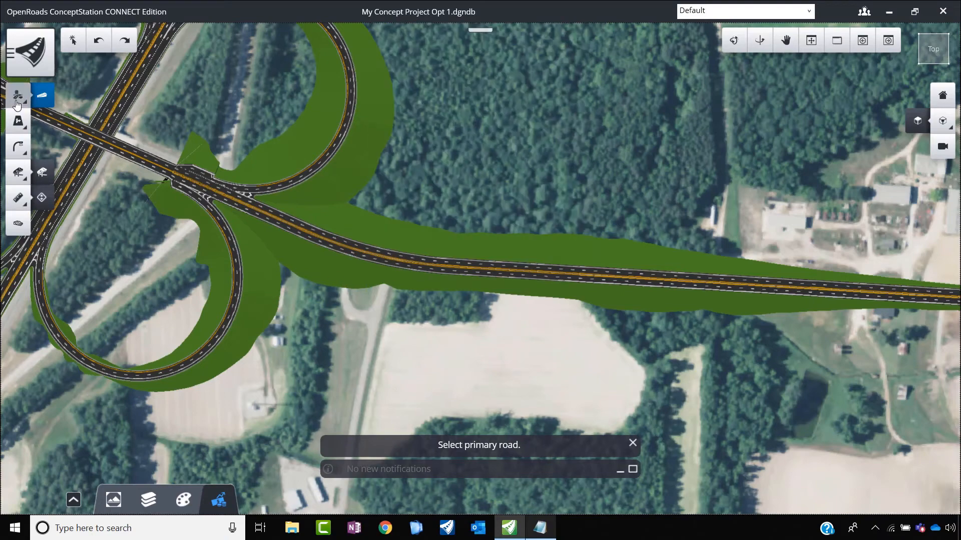
click(18, 98)
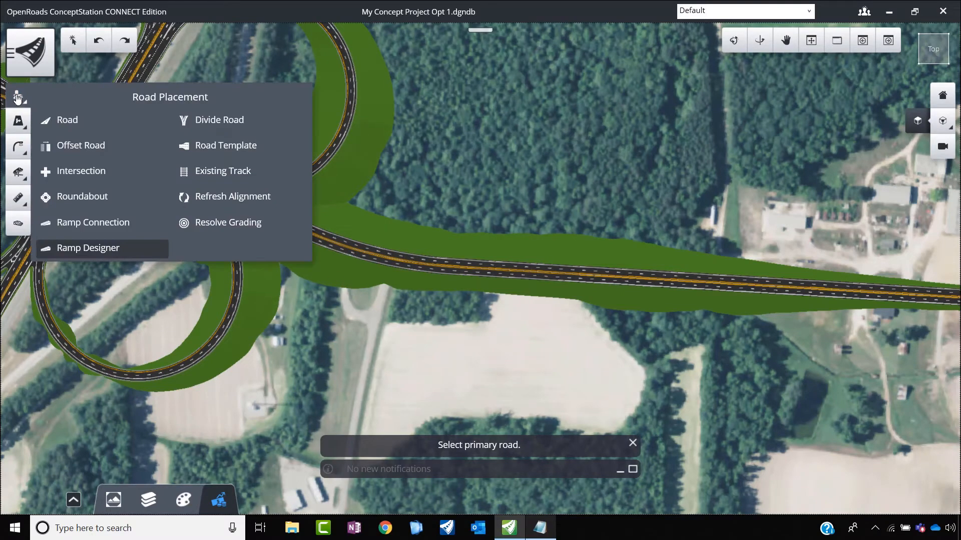
click(68, 123)
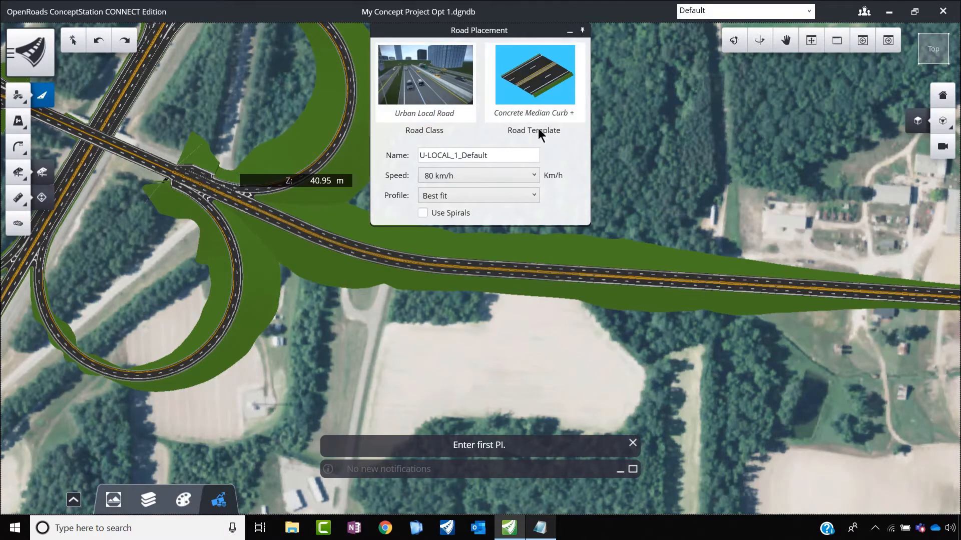
click(535, 92)
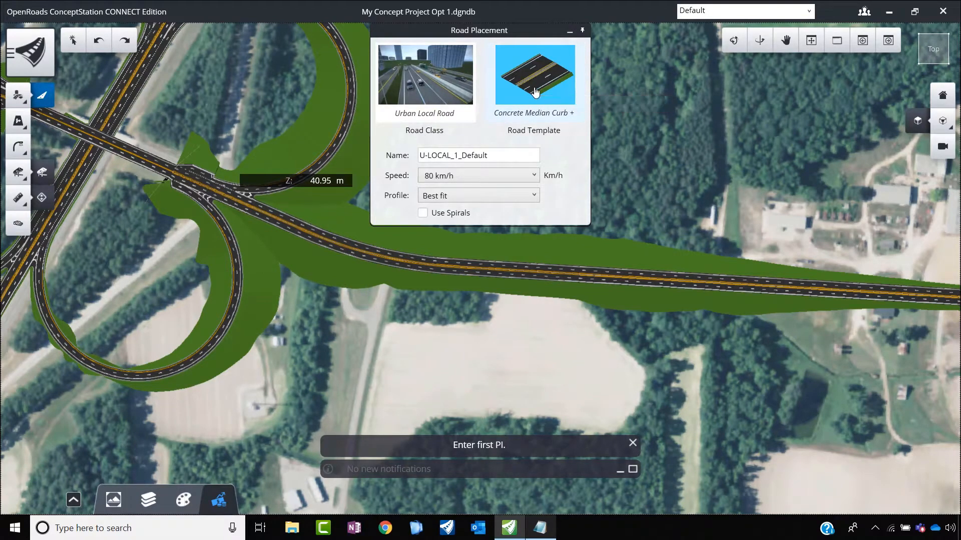
click(239, 142)
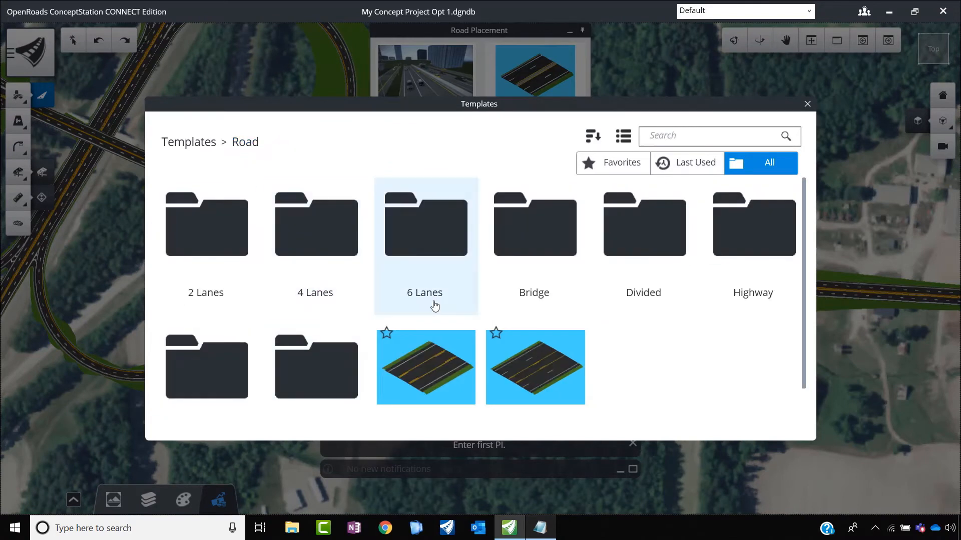
scroll(435, 311, down, 1)
click(322, 377)
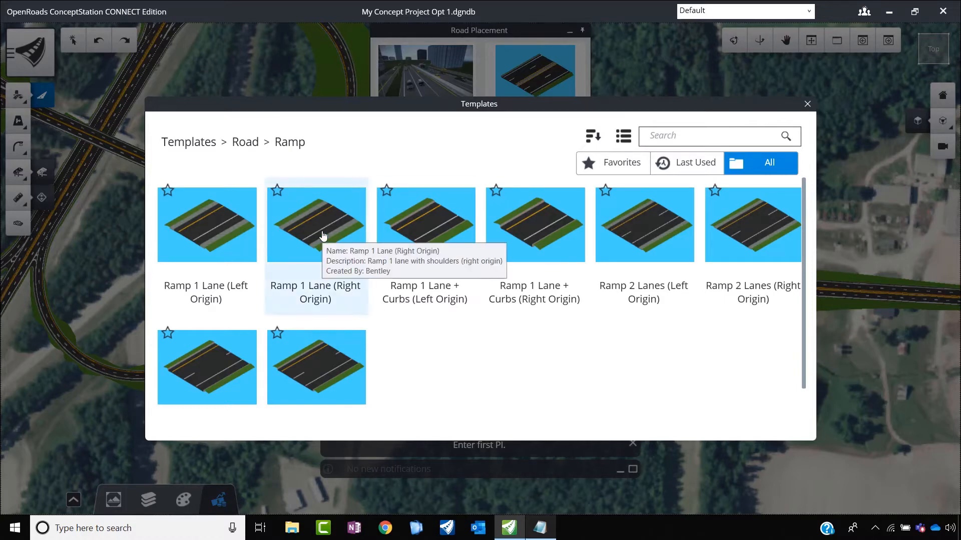
click(195, 239)
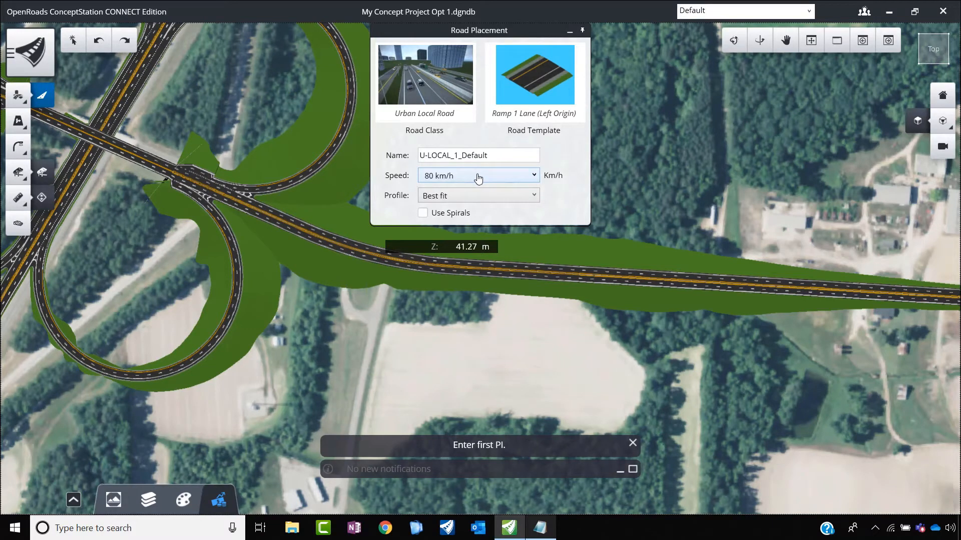
drag(493, 156, 396, 156)
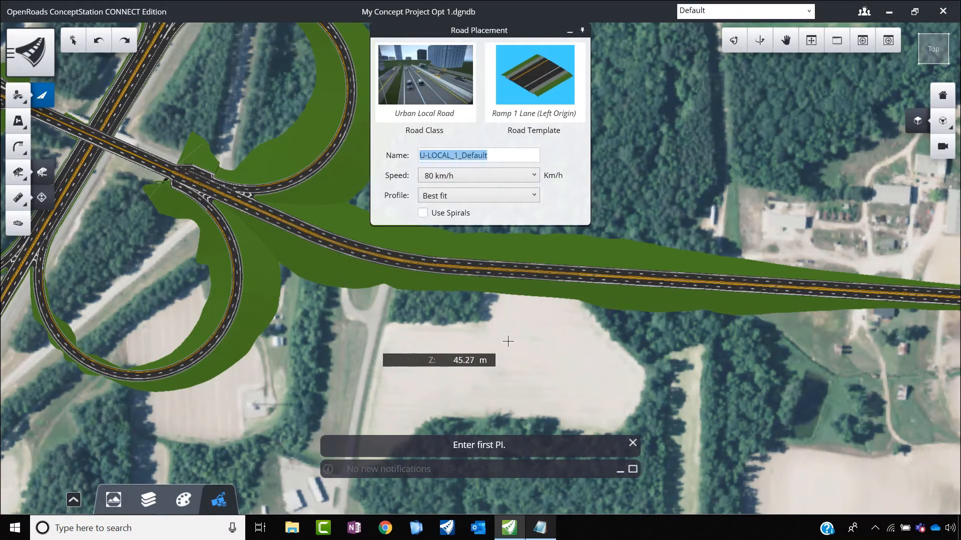
text(ES Ramp)
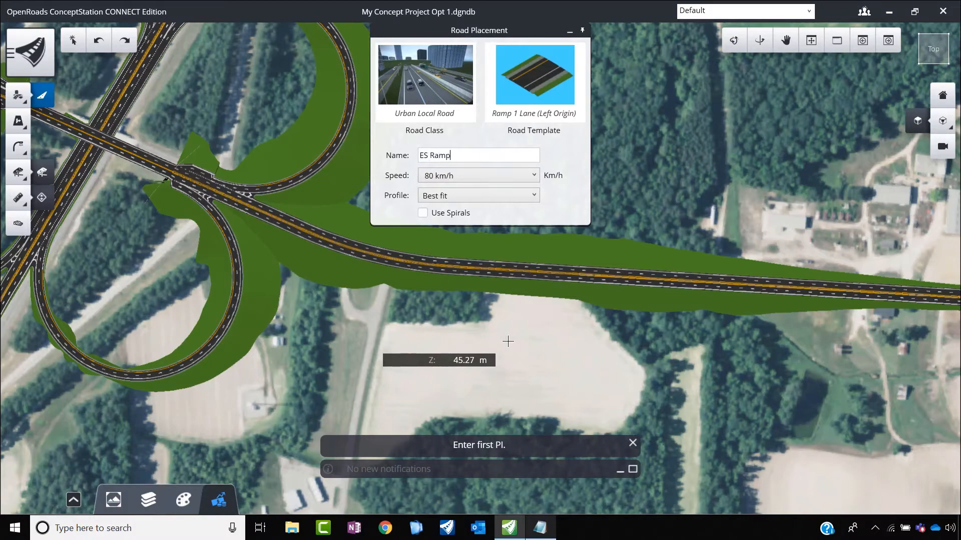
Step: Start the ES Ramp alignment on the east-west road east of the loops and place its next PI southwest, outside the southeast loop
scroll(508, 341, up, 1)
scroll(614, 386, down, 2)
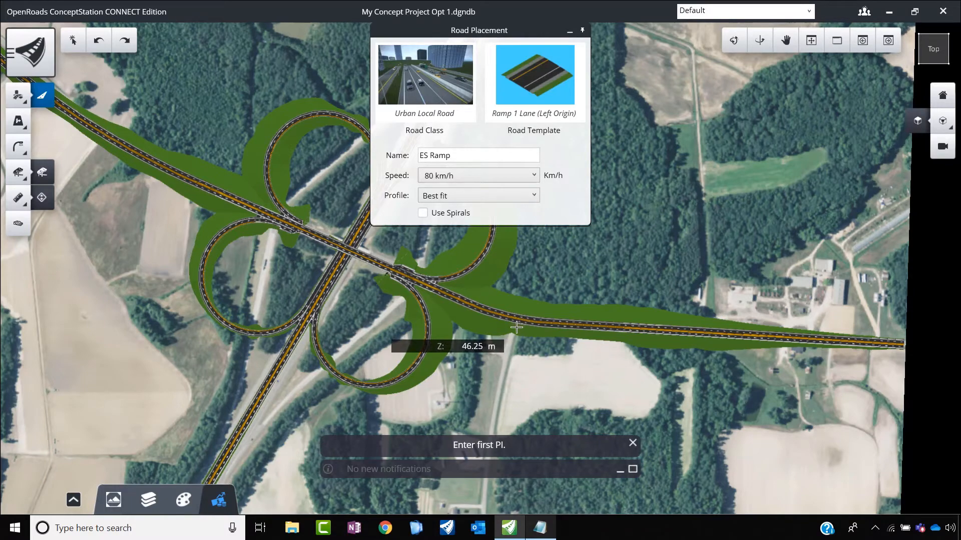
scroll(529, 324, up, 3)
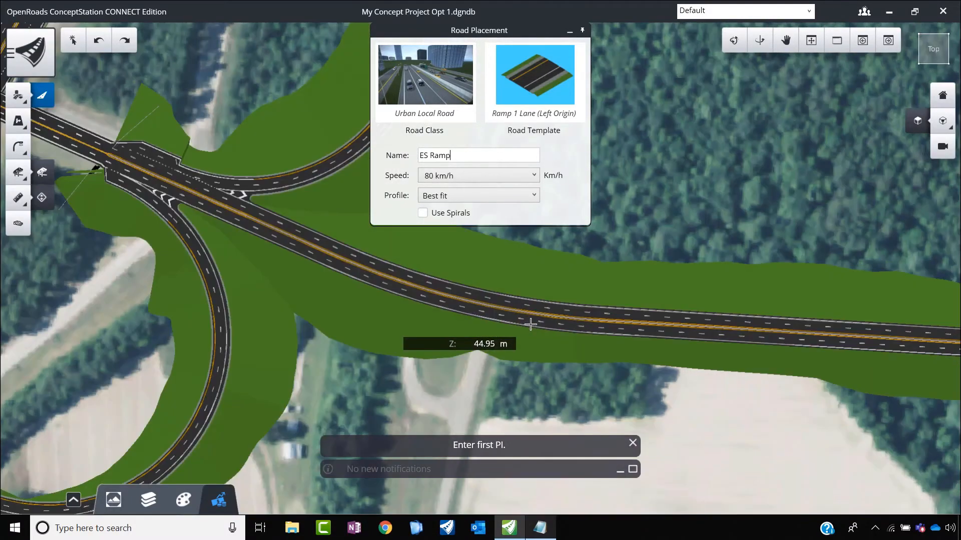
click(560, 316)
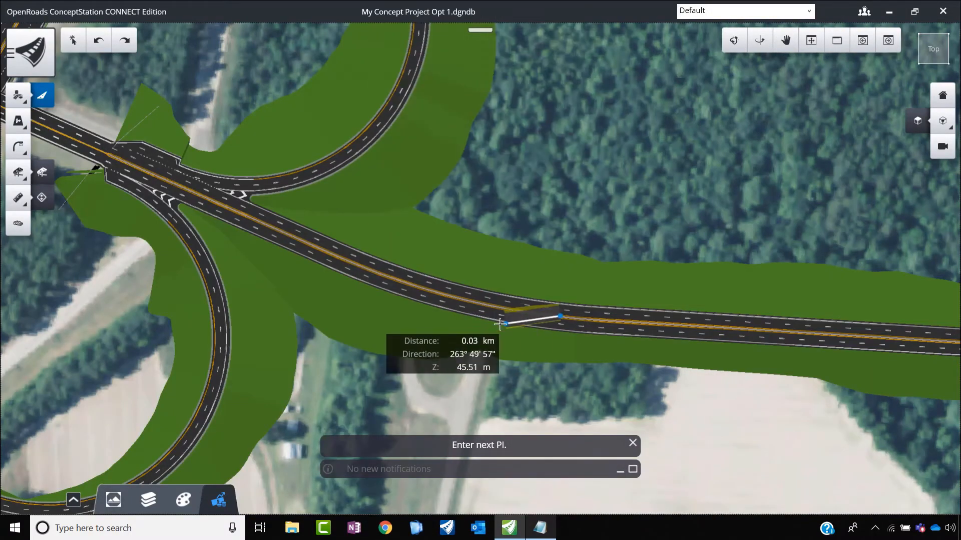
scroll(500, 324, down, 4)
scroll(443, 349, up, 2)
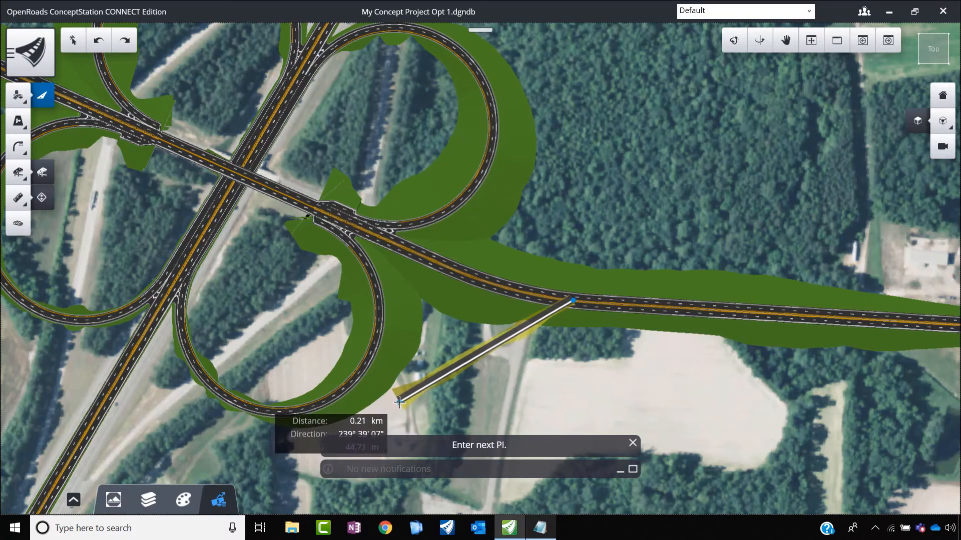
click(450, 345)
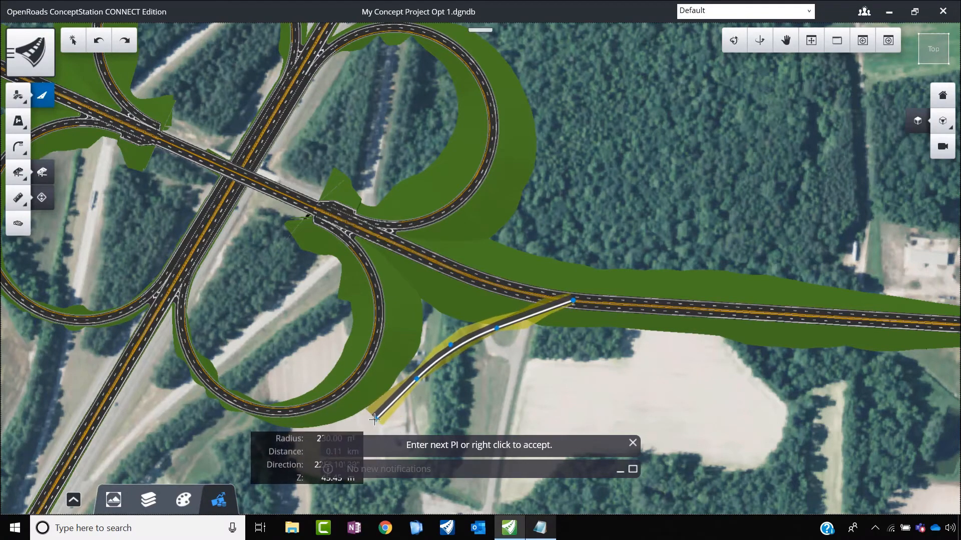
Step: Extend the ES Ramp alignment southwest around the outside of the southeast loop, end it on NS Road, and accept the road
scroll(371, 426, down, 5)
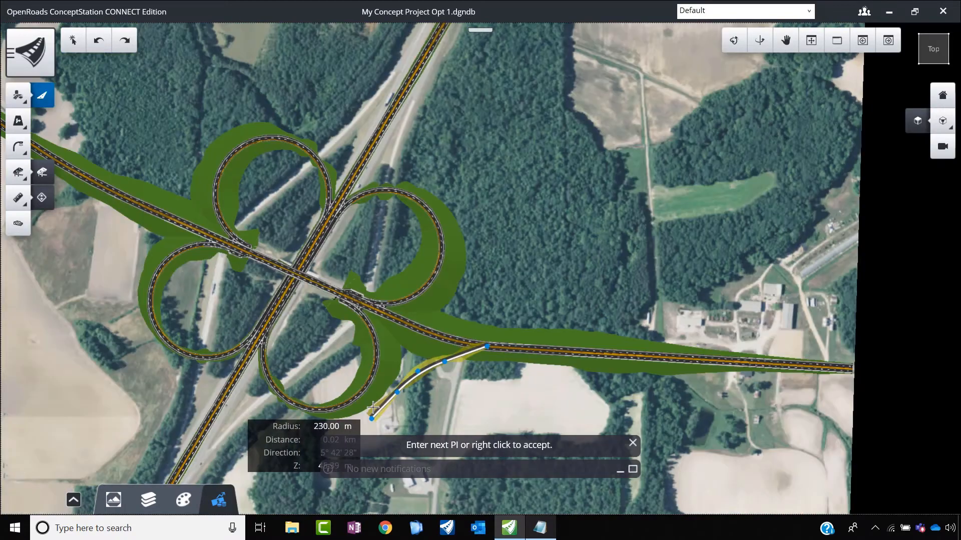
scroll(336, 424, up, 2)
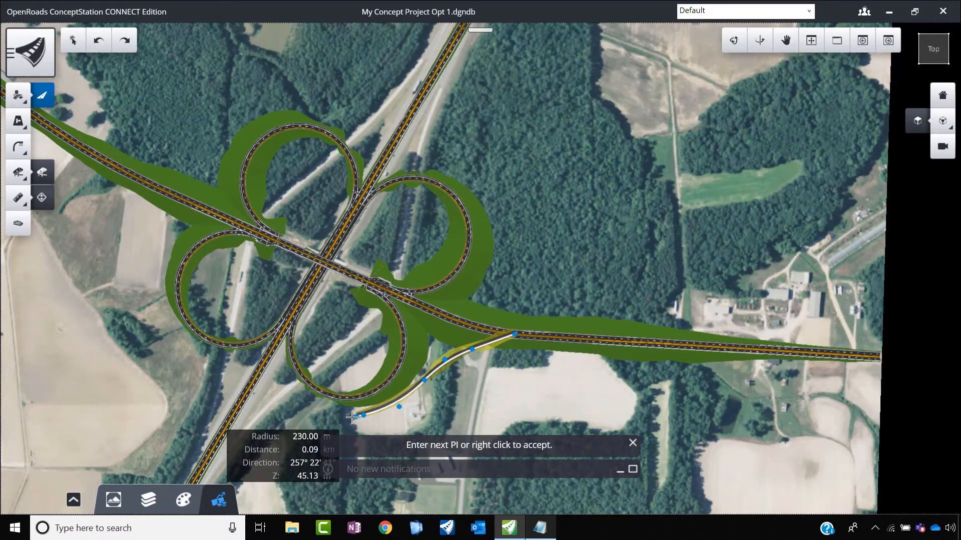
scroll(345, 415, down, 3)
scroll(310, 411, up, 2)
scroll(310, 411, up, 2)
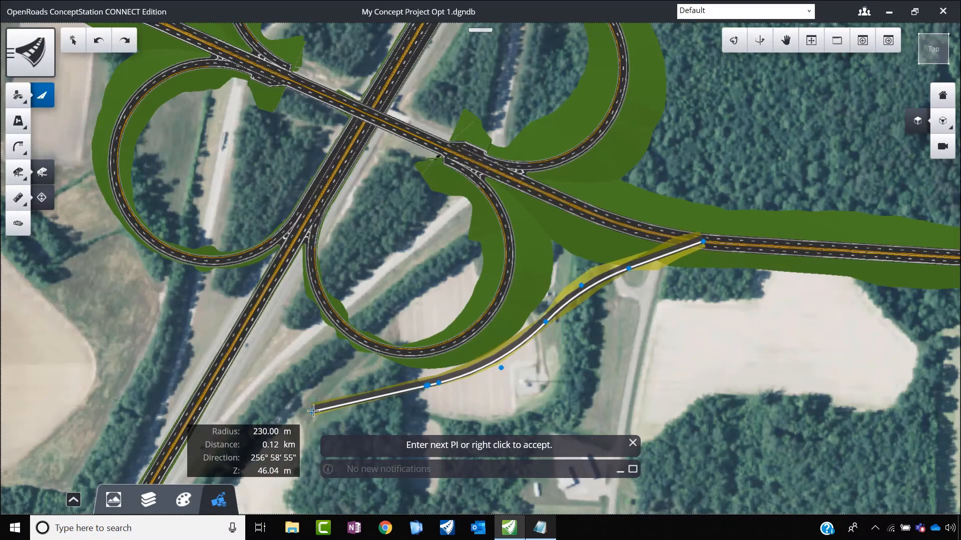
scroll(300, 407, down, 1)
click(285, 412)
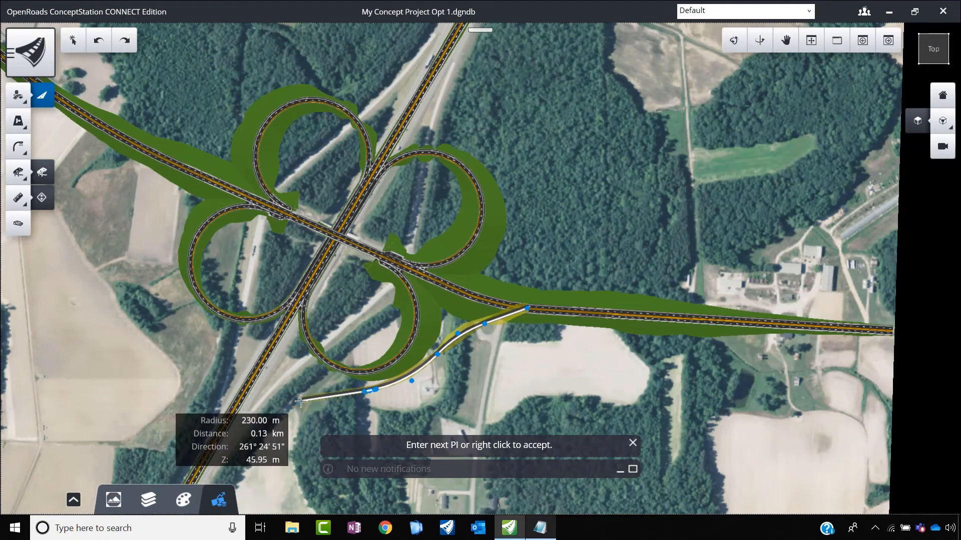
scroll(218, 443, up, 2)
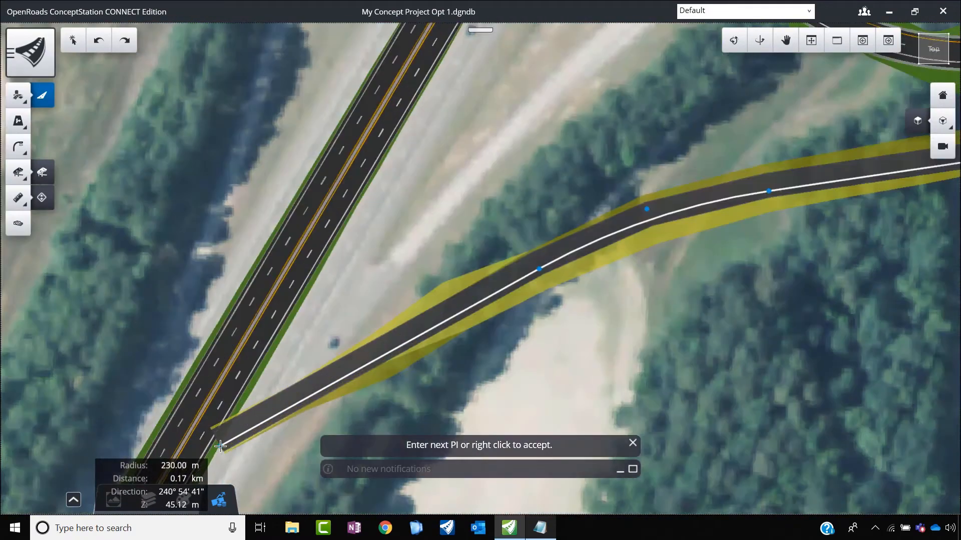
click(192, 432)
scroll(235, 400, down, 3)
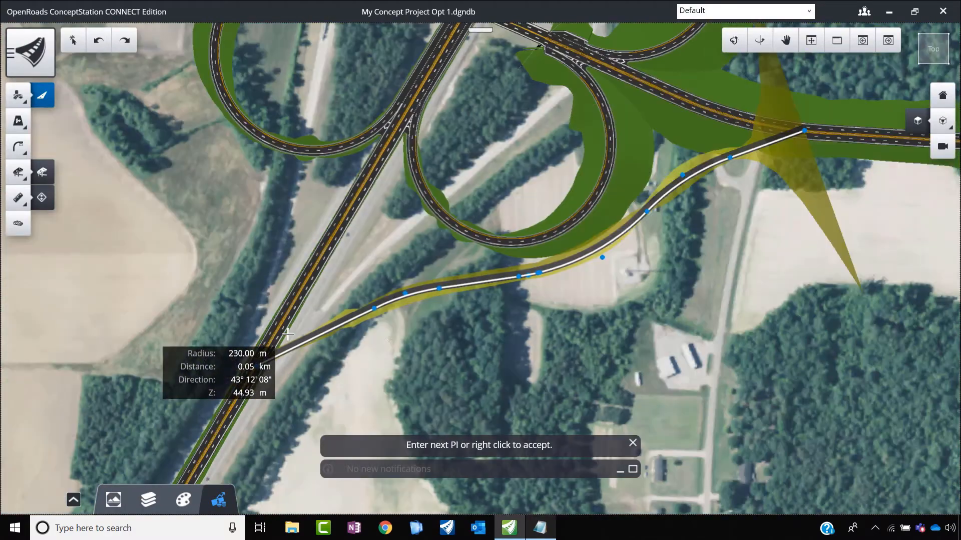
right_click(431, 350)
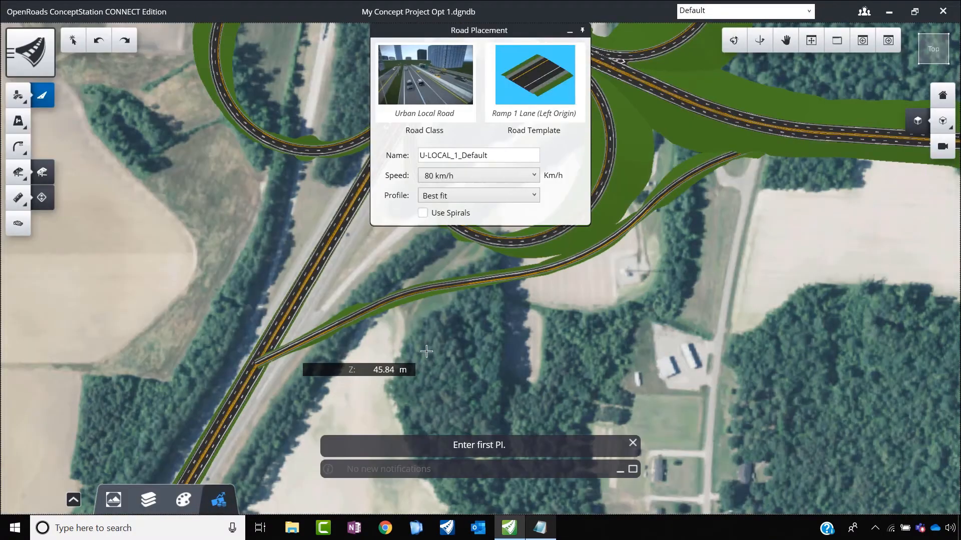
Step: Leave road placement, select the ES Ramp, and open its vertical profile
scroll(356, 369, down, 2)
scroll(574, 246, up, 2)
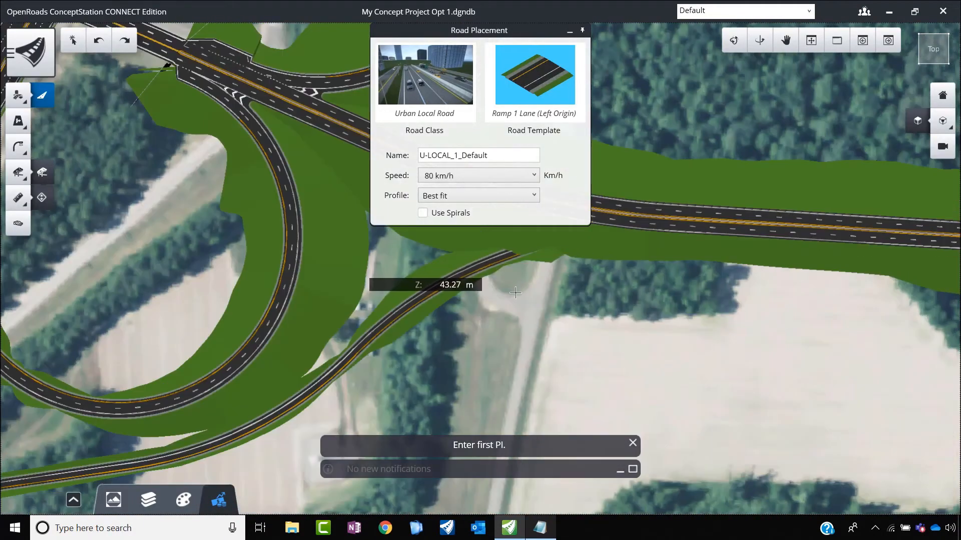
scroll(541, 350, down, 3)
scroll(505, 323, up, 3)
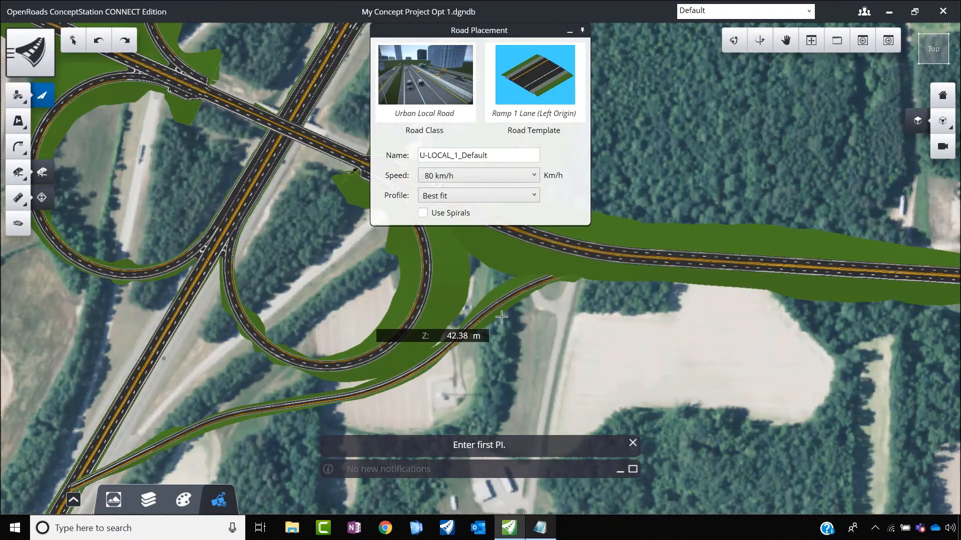
key(Escape)
click(503, 311)
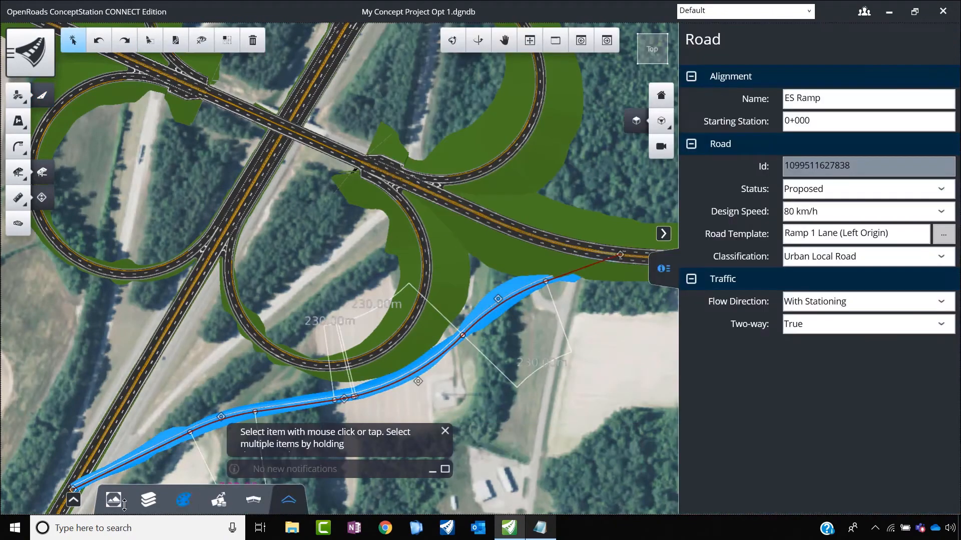
click(74, 500)
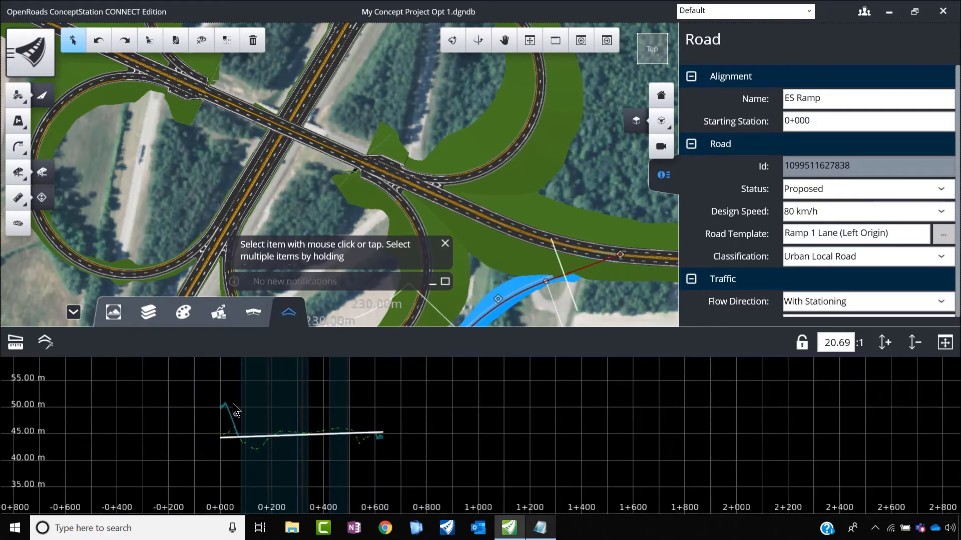
Step: Lower the end point of the ES Ramp profile to 44.33 m to meet the NS Road surface
scroll(233, 403, up, 3)
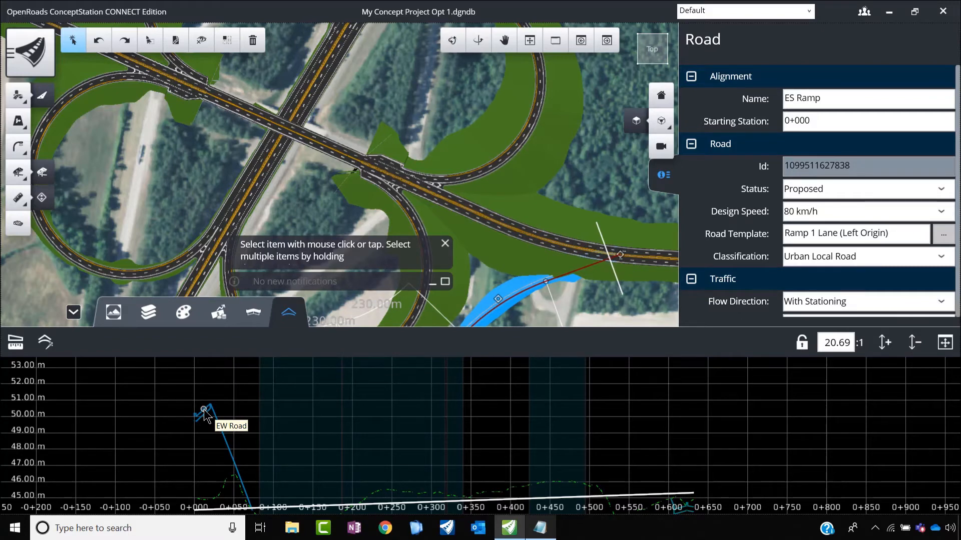
scroll(205, 415, down, 3)
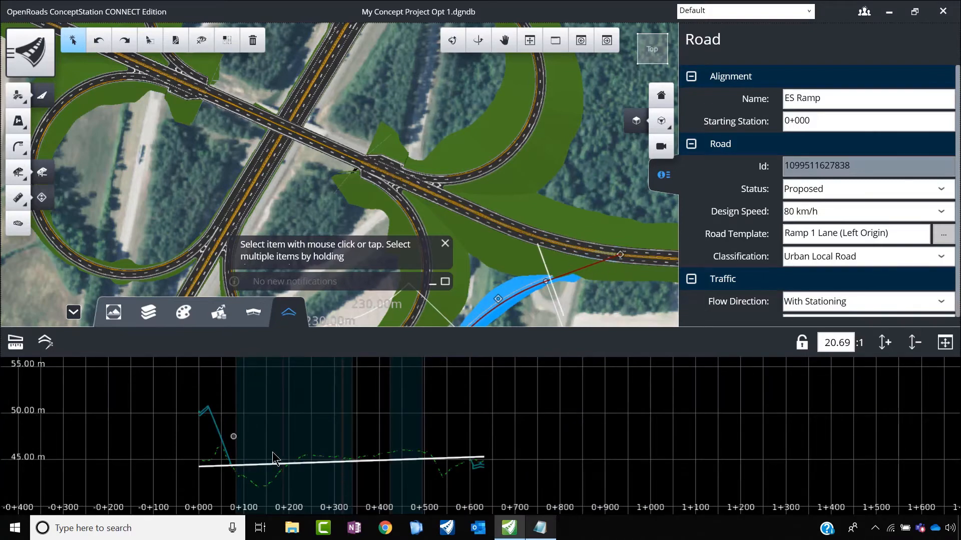
scroll(465, 245, down, 5)
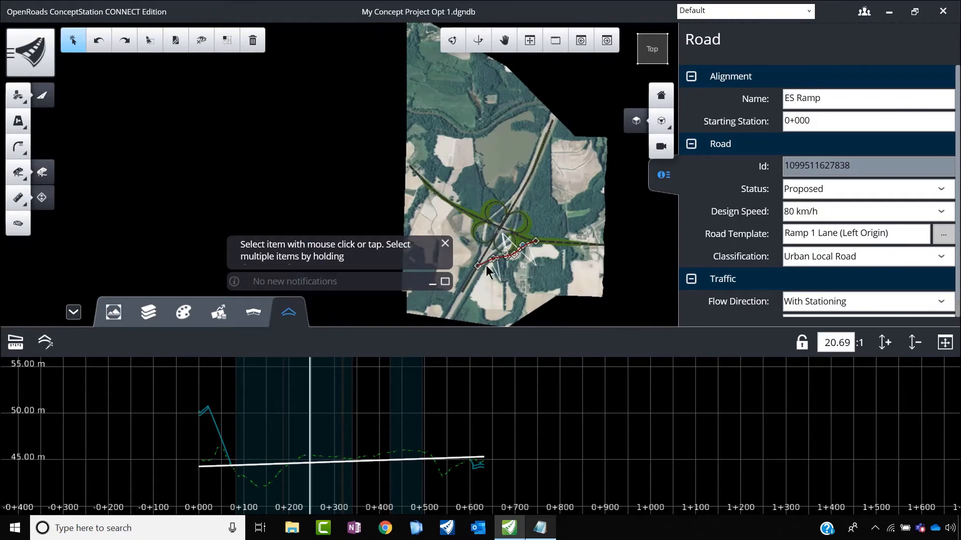
scroll(478, 270, up, 5)
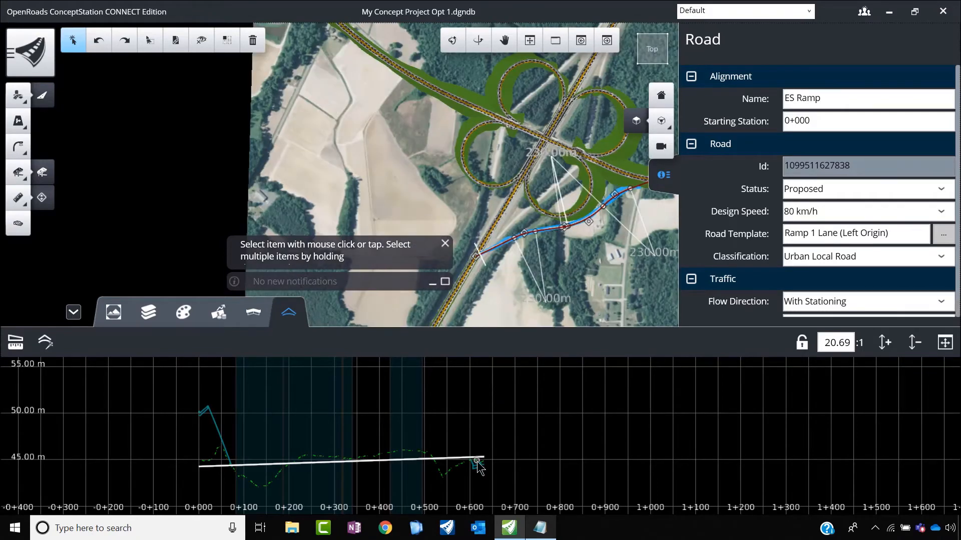
scroll(480, 467, up, 3)
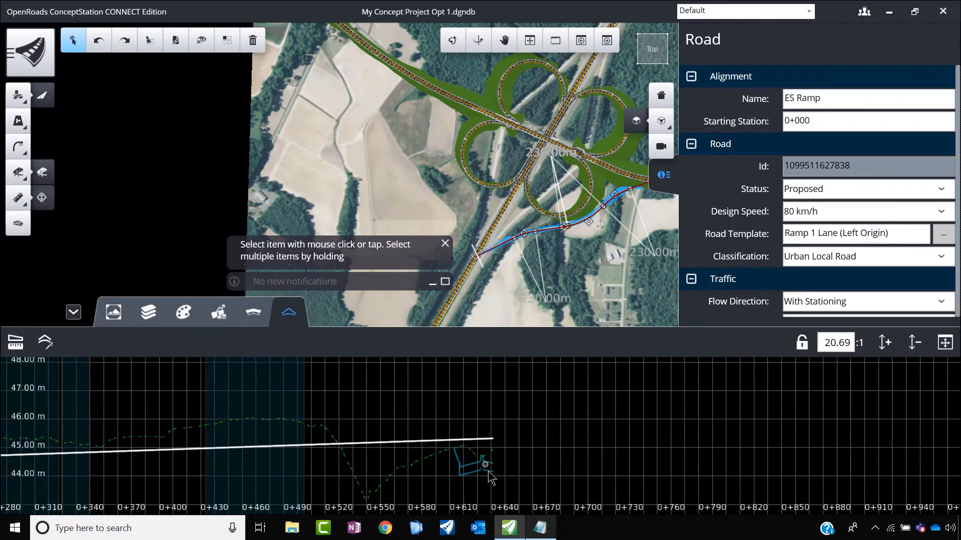
click(478, 440)
scroll(455, 459, up, 3)
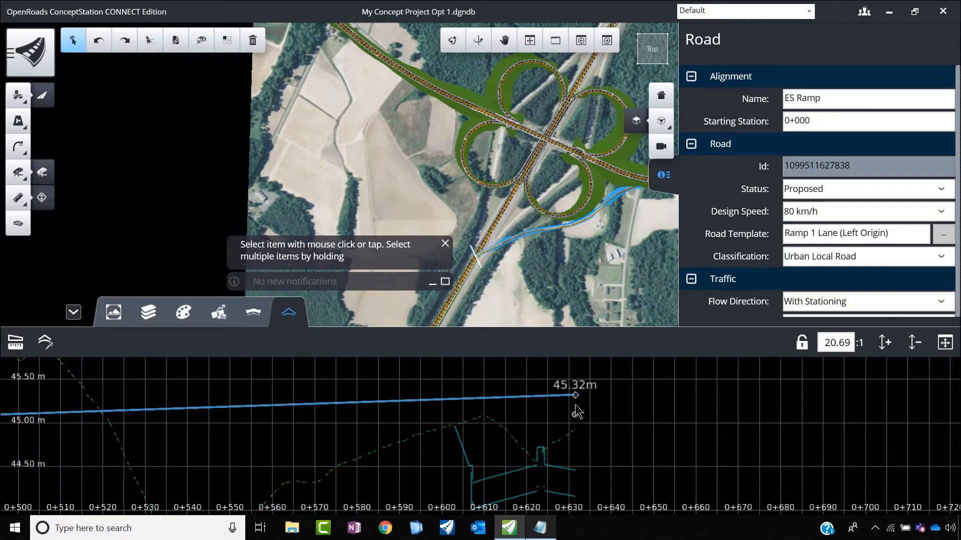
drag(576, 400, 496, 474)
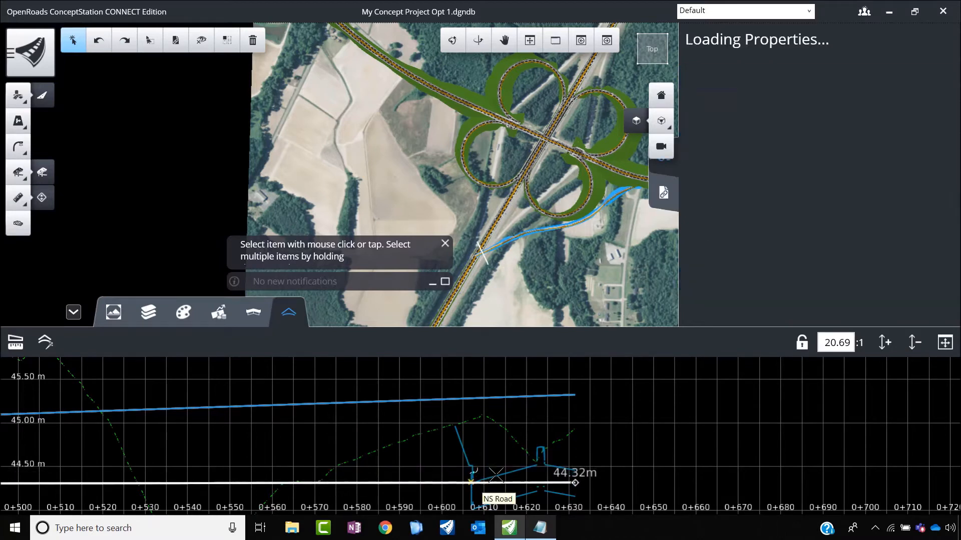
scroll(633, 411, down, 2)
scroll(603, 438, up, 3)
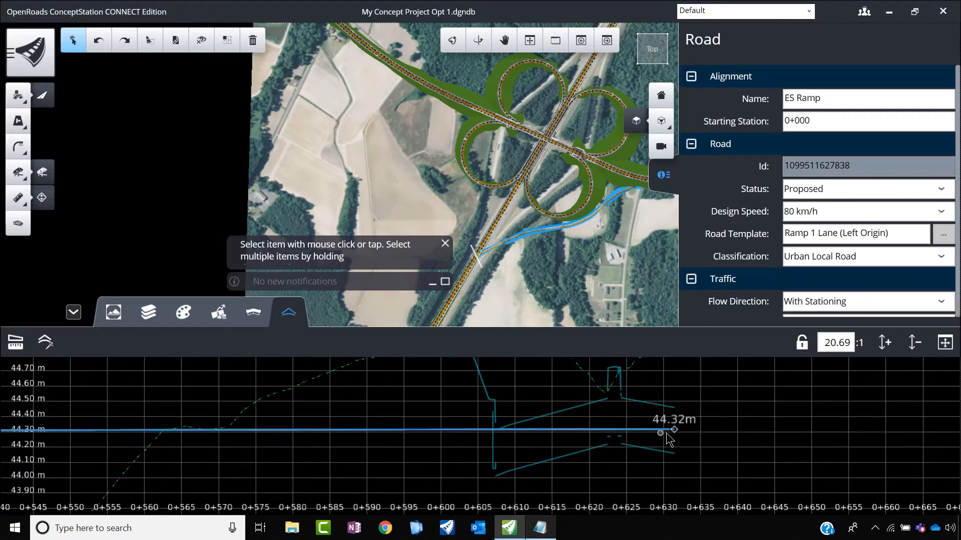
mouse_move(675, 433)
mouse_down()
mouse_move(686, 422)
mouse_move(687, 433)
mouse_move(681, 424)
mouse_up()
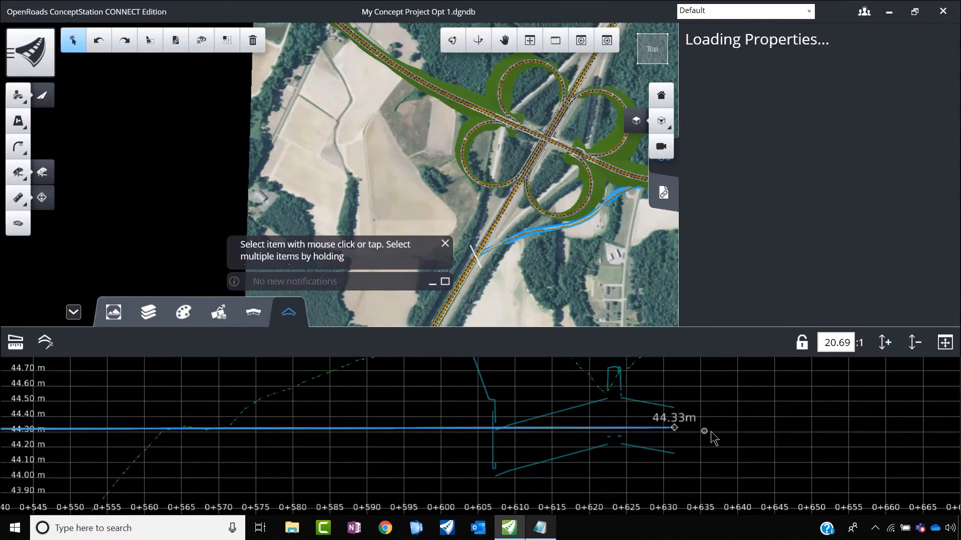
Step: Raise the start point of the ES Ramp profile to about 51 m to meet EW Road
scroll(355, 417, down, 3)
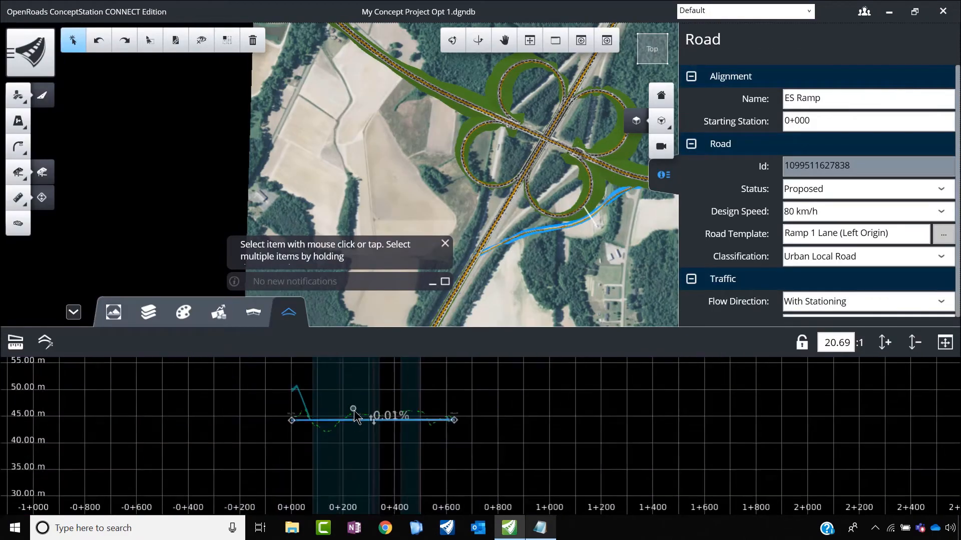
scroll(286, 457, up, 3)
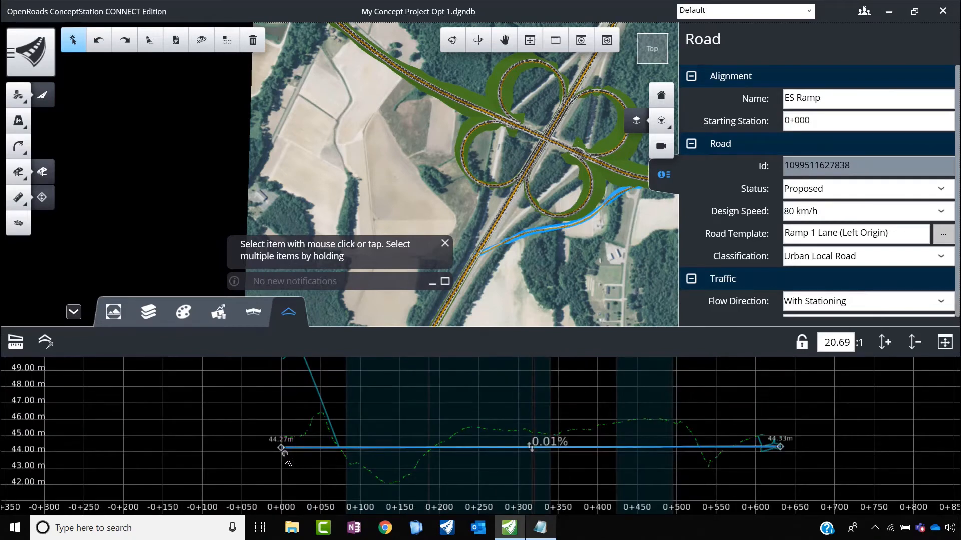
drag(281, 448, 333, 405)
scroll(292, 450, down, 2)
scroll(286, 417, up, 3)
scroll(322, 404, up, 4)
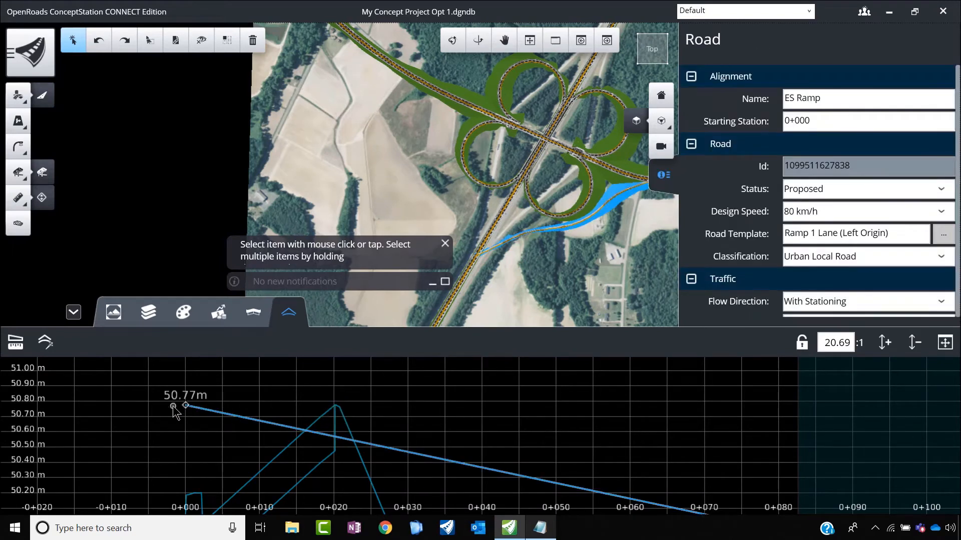
drag(184, 403, 328, 376)
scroll(301, 415, down, 5)
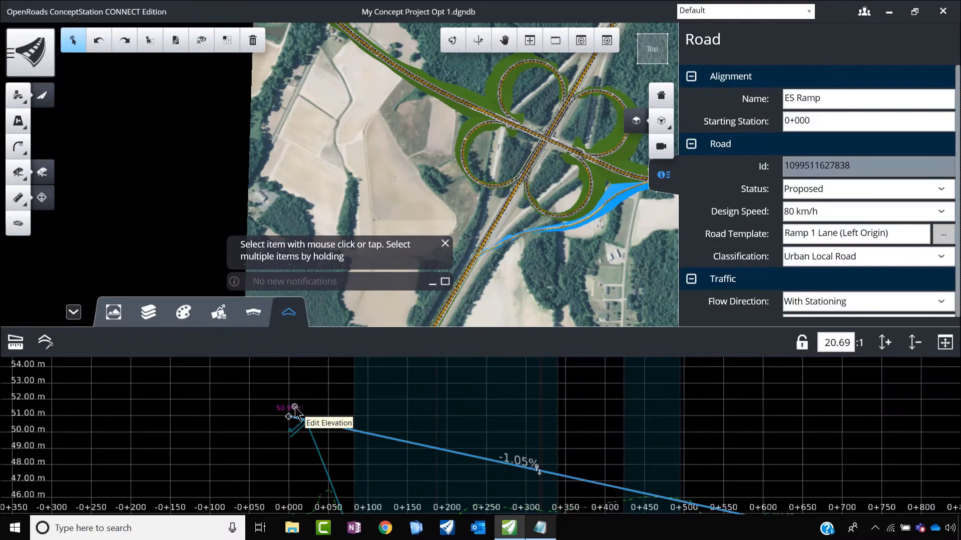
scroll(415, 425, down, 2)
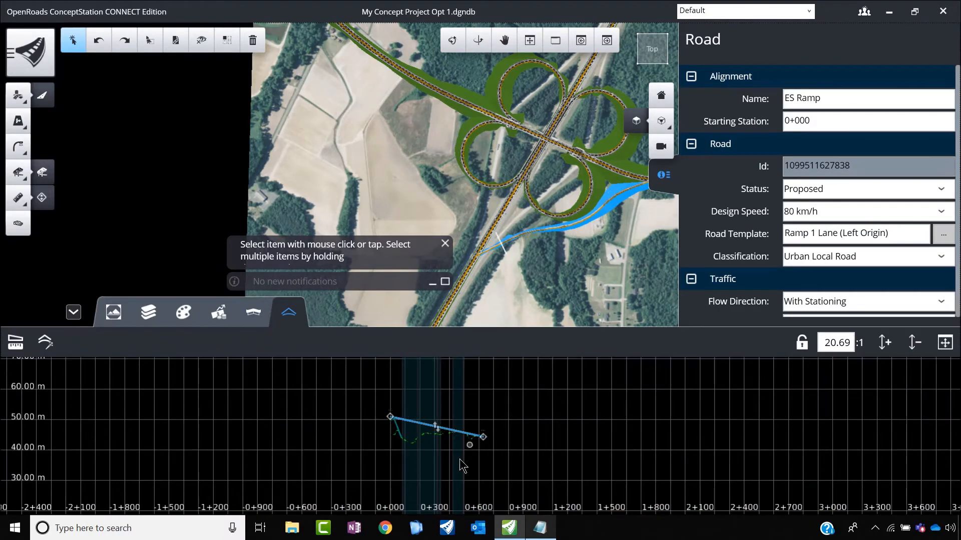
scroll(455, 460, down, 3)
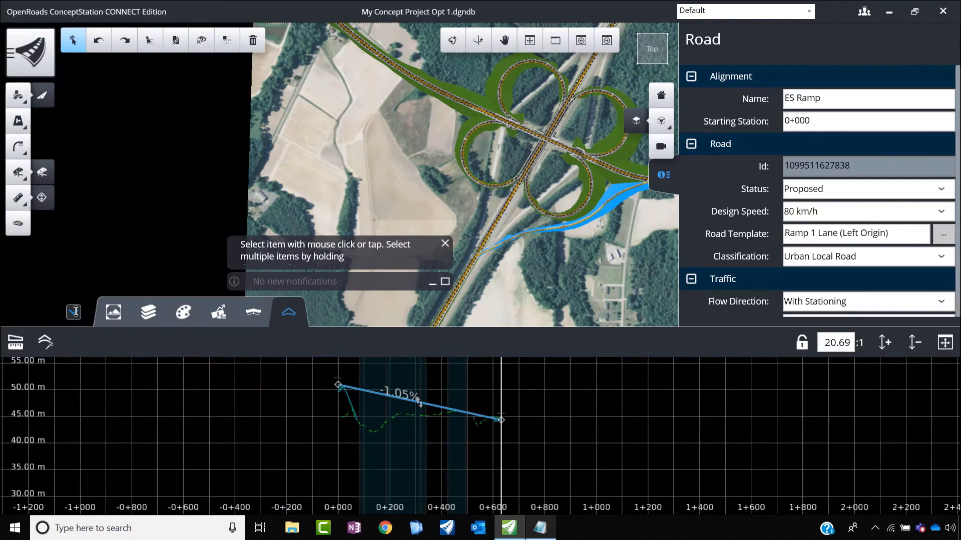
click(74, 312)
scroll(379, 275, down, 2)
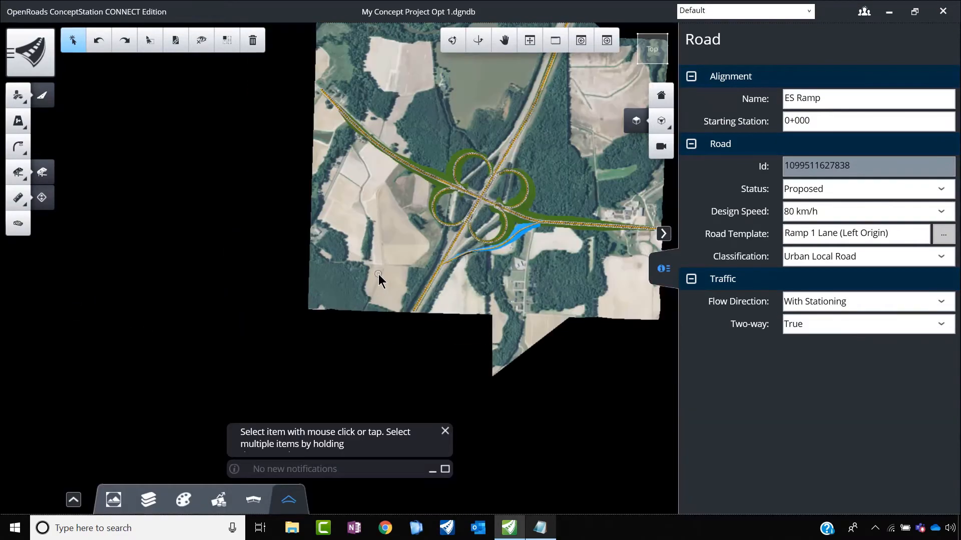
scroll(490, 262, up, 5)
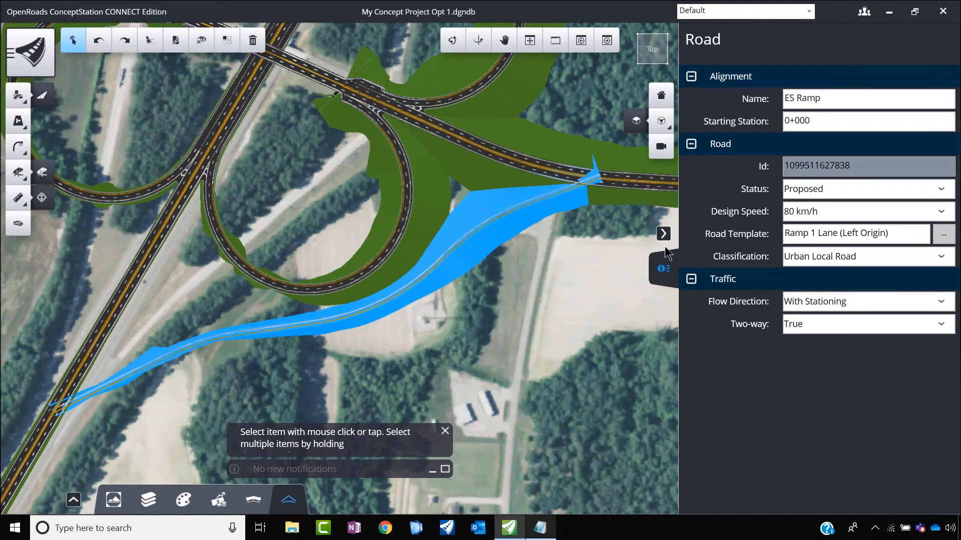
click(663, 234)
scroll(425, 305, down, 3)
click(519, 308)
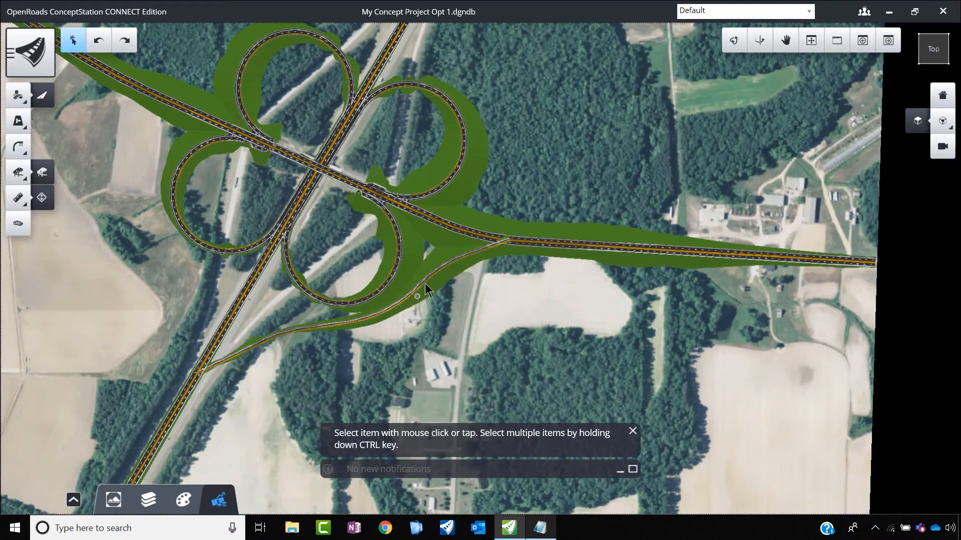
scroll(435, 269, up, 5)
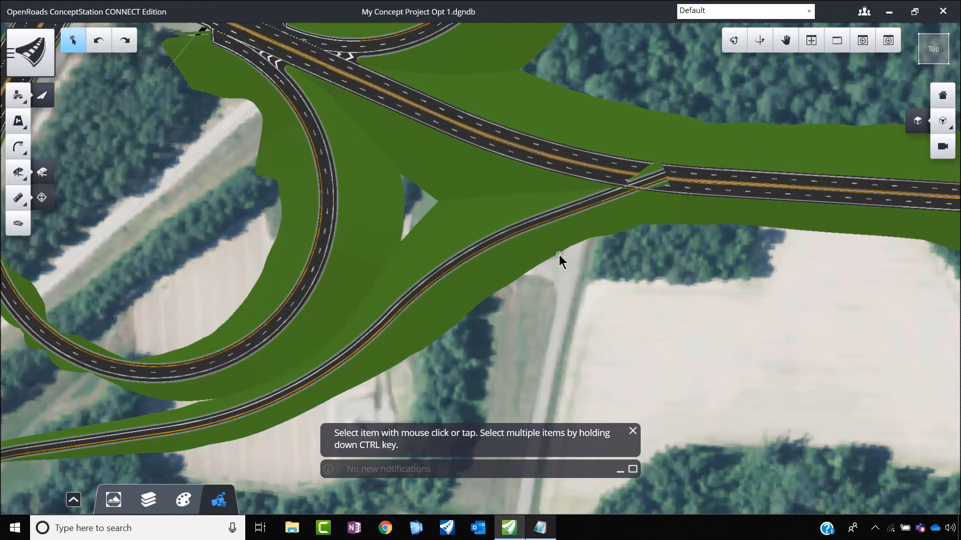
scroll(517, 280, down, 5)
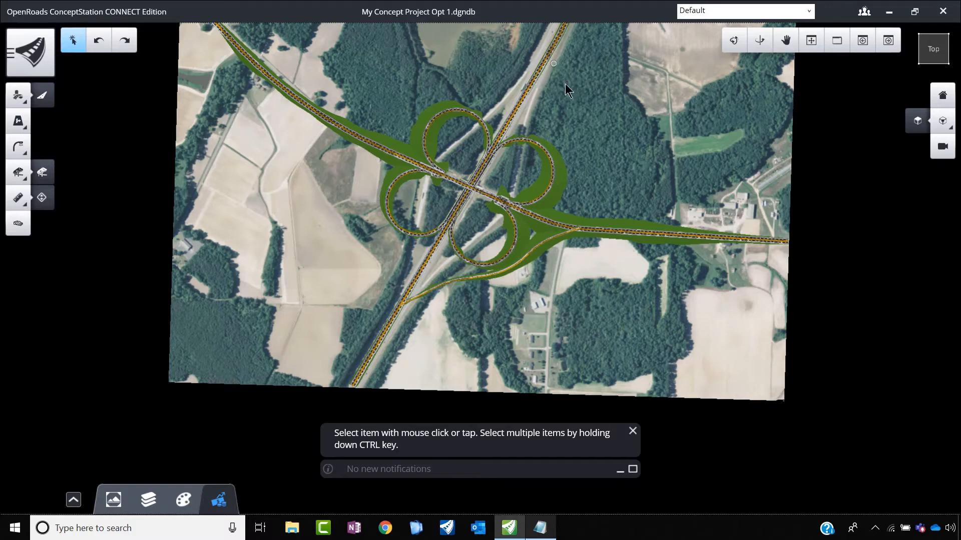
Step: Start placing a road named SW Ramp, with its first point on the north-south road just north of the ES Ramp junction
click(18, 95)
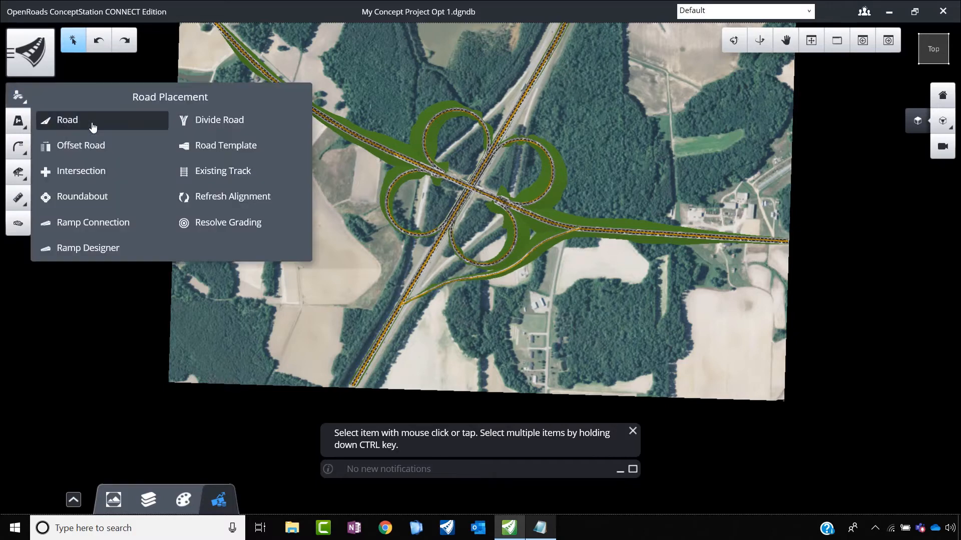
click(94, 122)
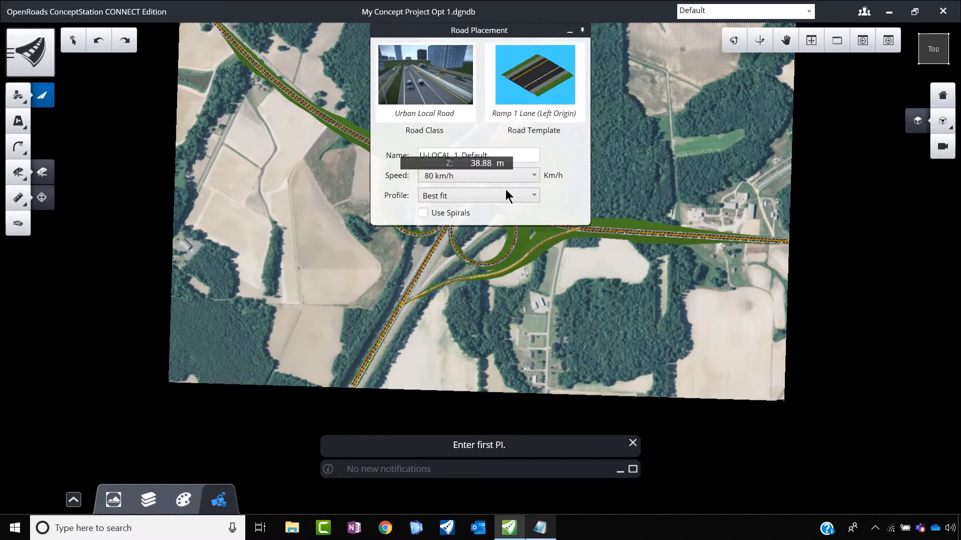
drag(488, 156, 382, 157)
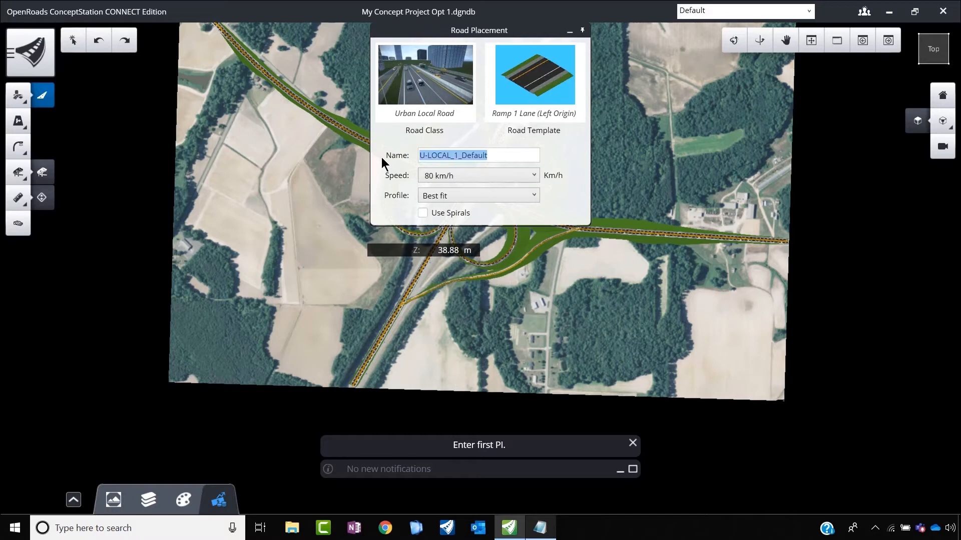
text(SW R)
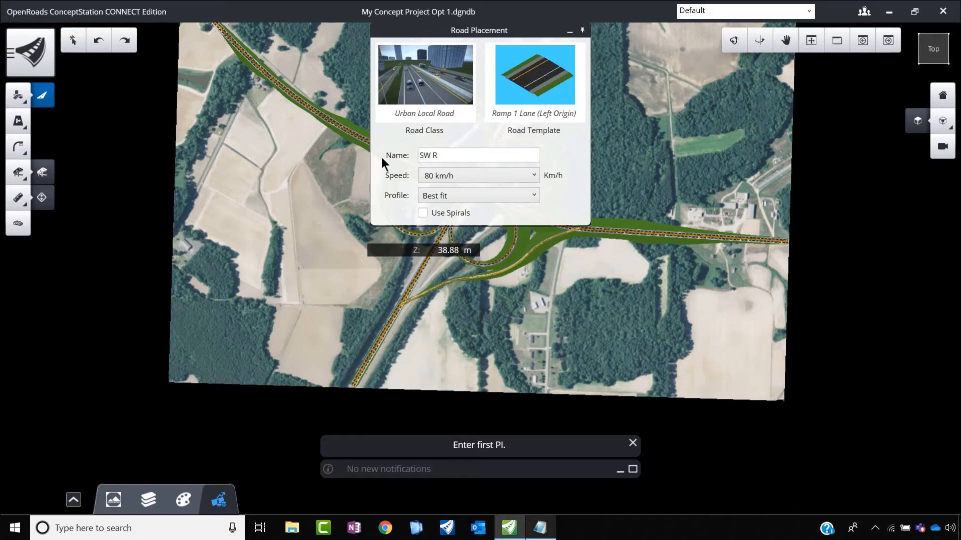
text(amp)
scroll(377, 340, up, 3)
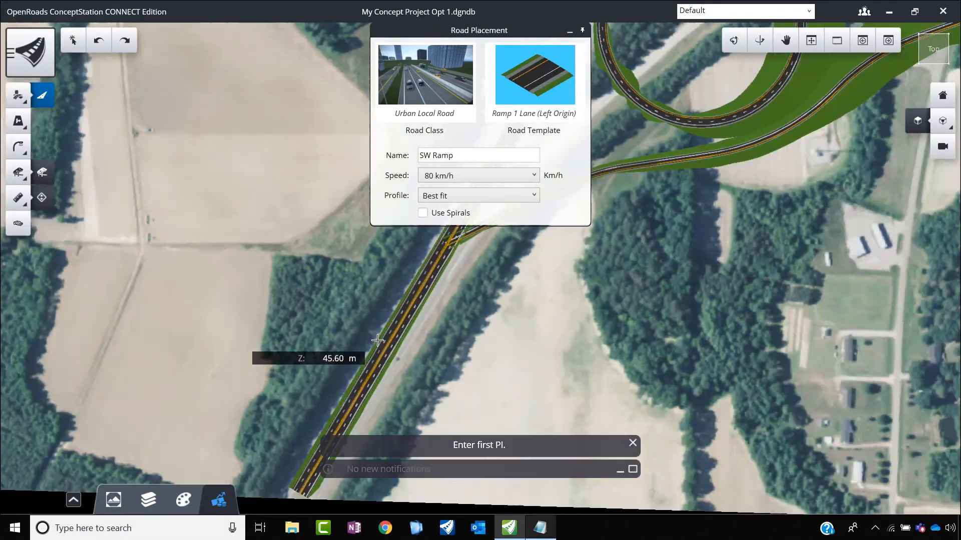
scroll(394, 314, down, 3)
scroll(416, 294, up, 3)
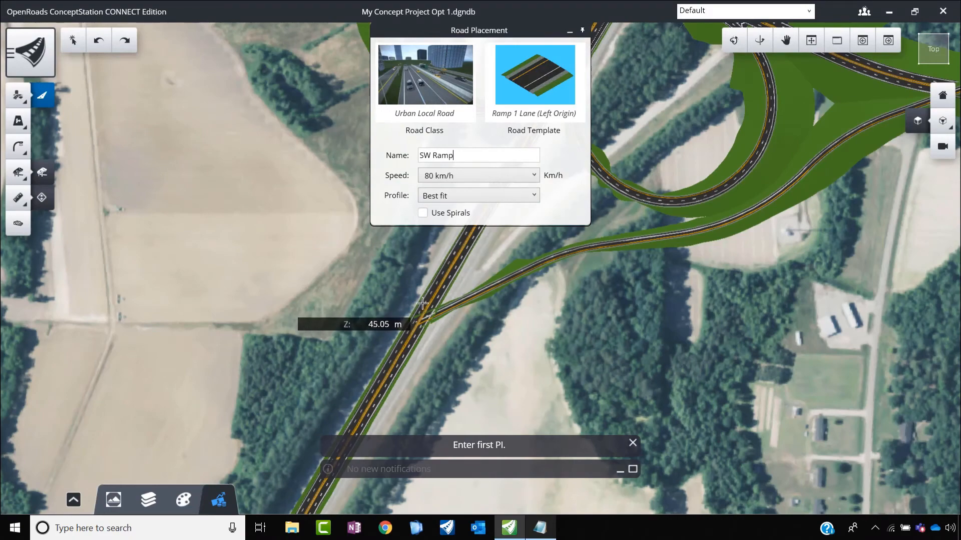
scroll(426, 297, down, 1)
scroll(424, 283, down, 1)
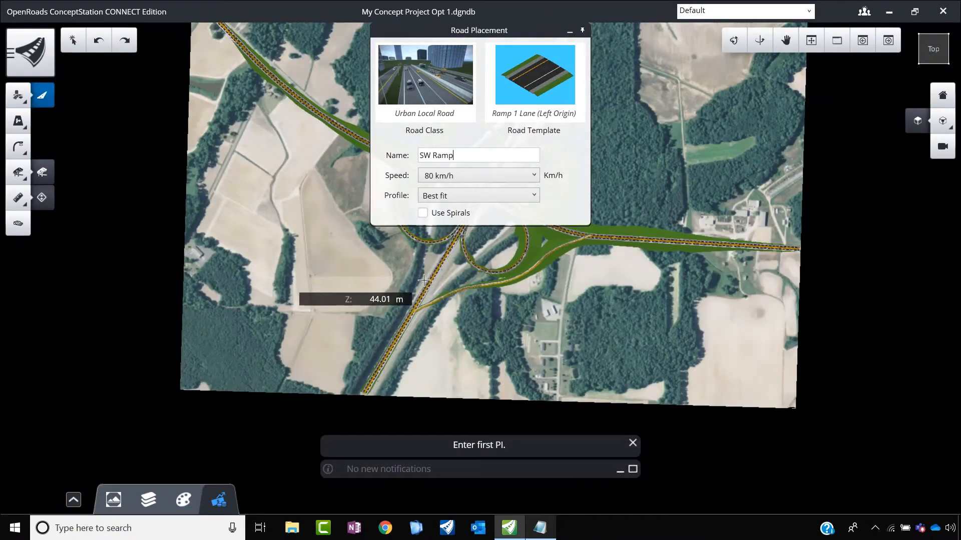
scroll(423, 280, up, 2)
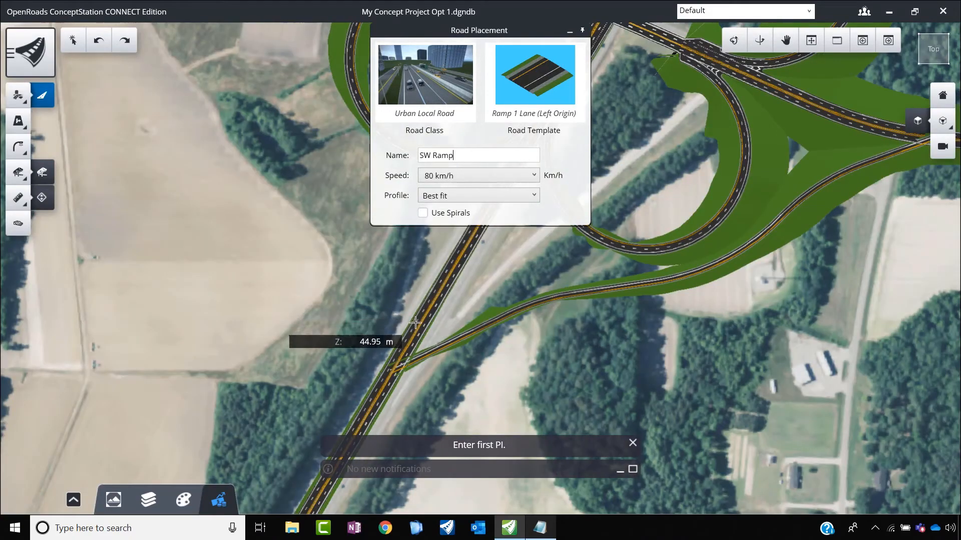
click(416, 322)
Step: Route SW Ramp with 230 m radius curves around the outside of the southwest loop and finish it at the east-west road
scroll(411, 280, down, 2)
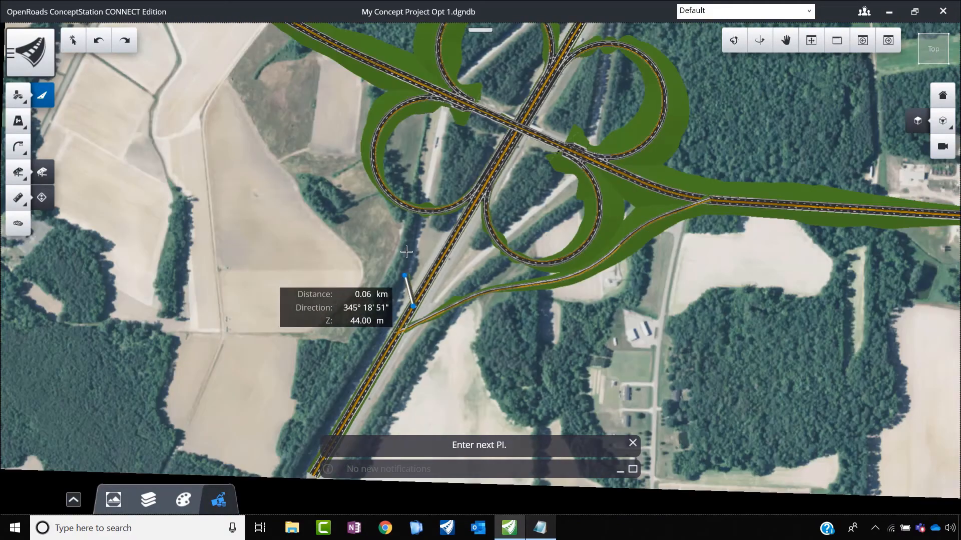
scroll(518, 157, up, 1)
click(518, 157)
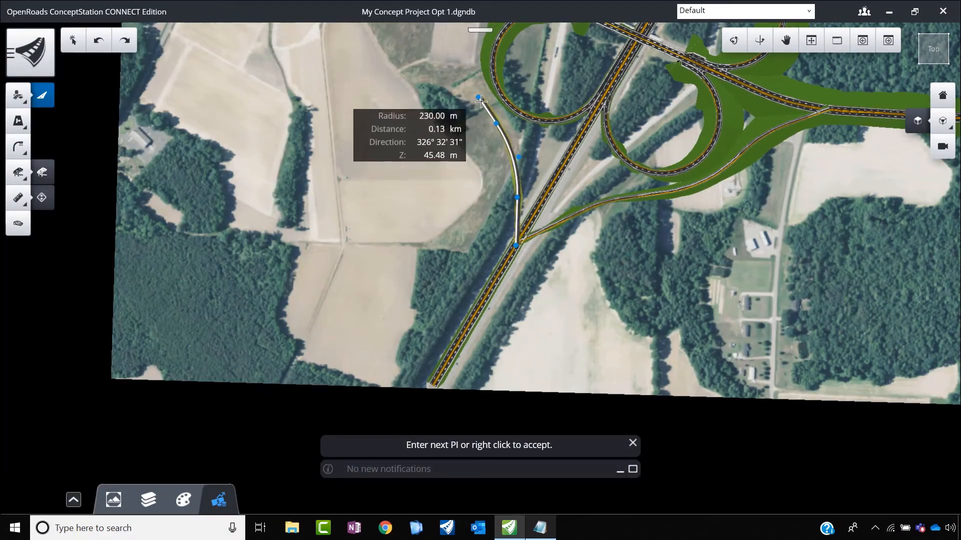
scroll(450, 90, down, 4)
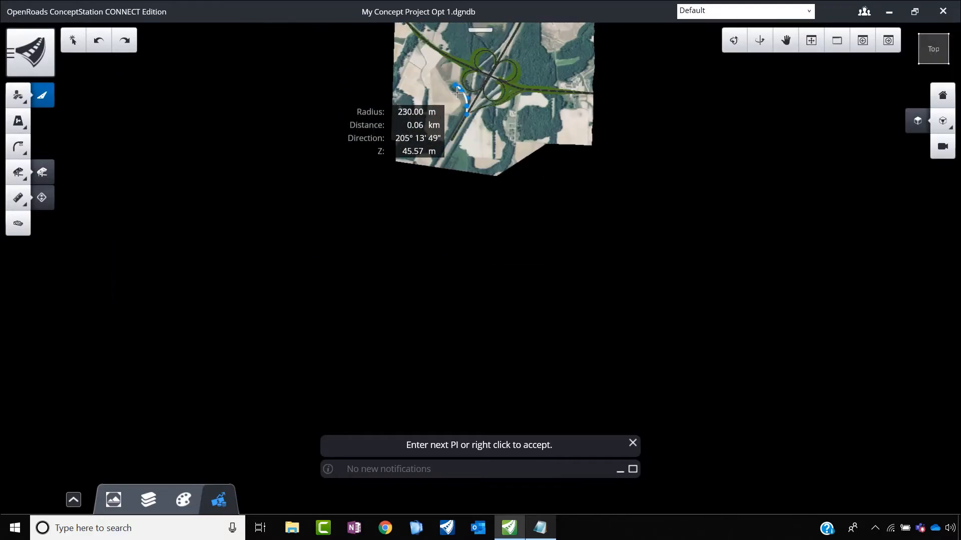
scroll(455, 74, up, 3)
scroll(455, 73, up, 2)
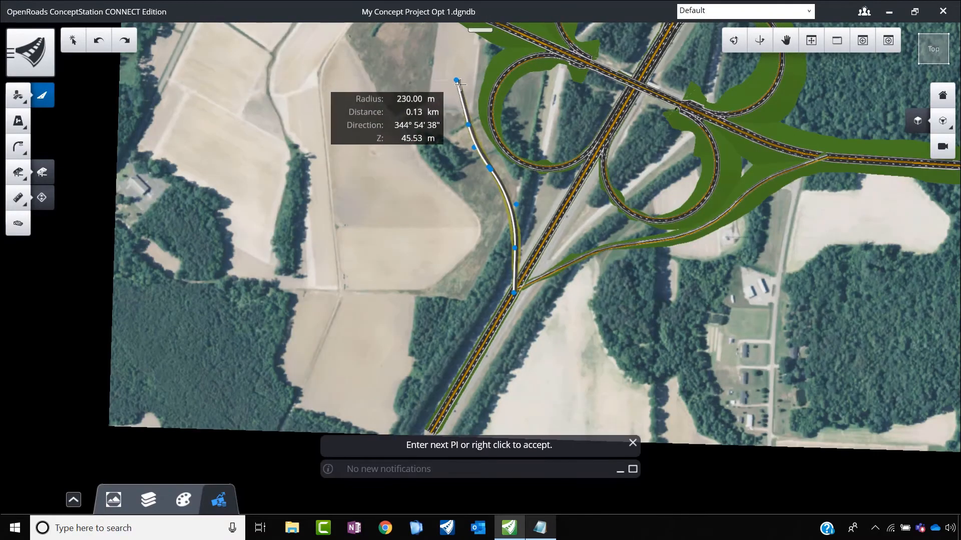
scroll(460, 69, down, 4)
scroll(458, 59, up, 5)
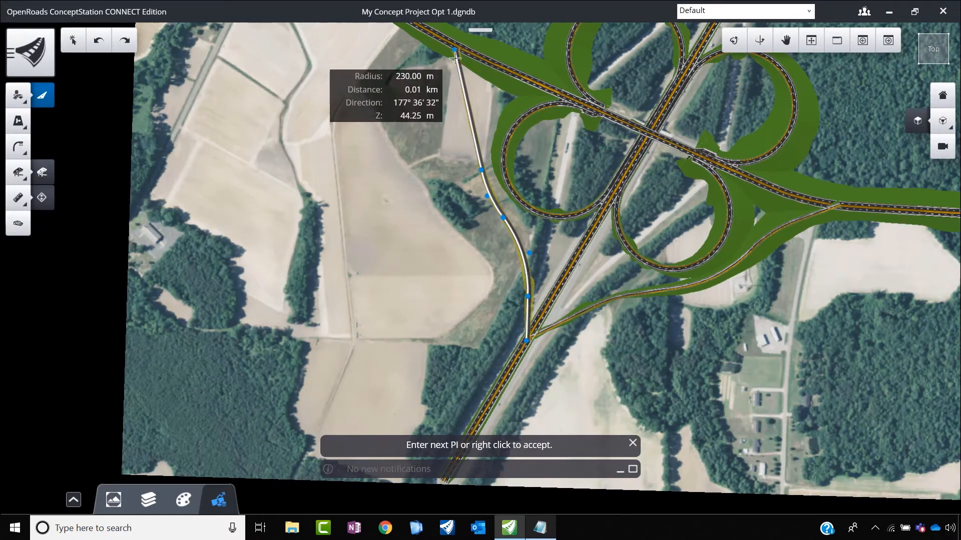
right_click(455, 50)
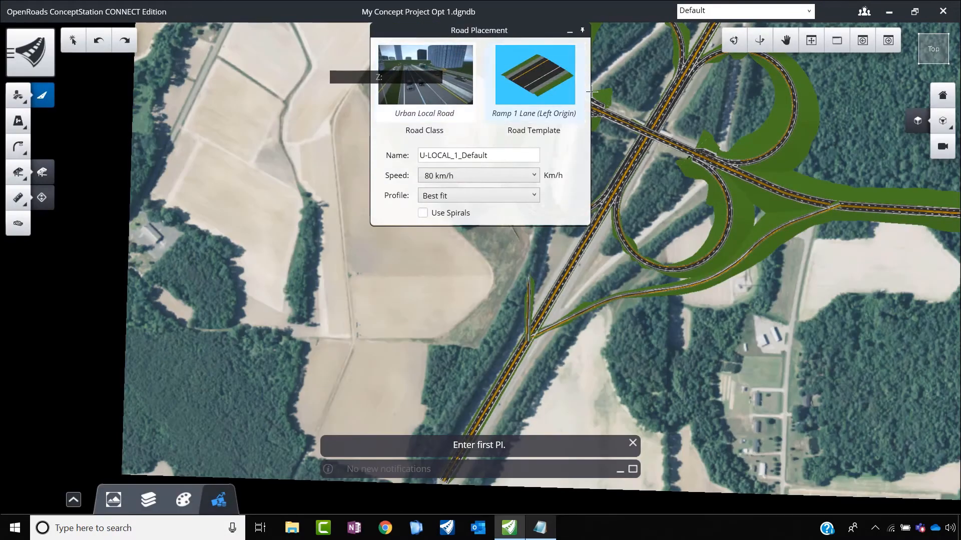
Step: Leave road placement, select SW Ramp, move its north end point past the east-west road's median, and deselect it
click(570, 31)
scroll(500, 45, up, 3)
scroll(455, 70, up, 2)
key(Escape)
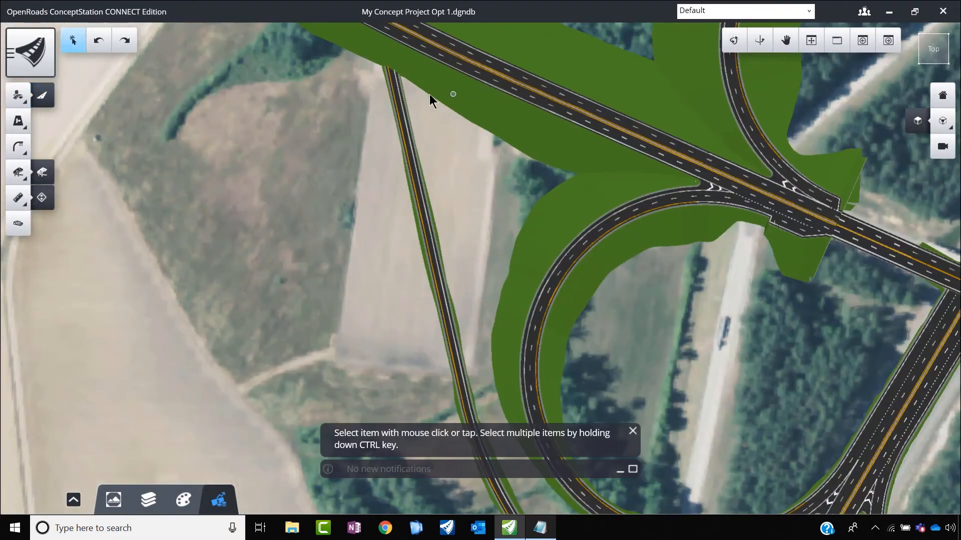
scroll(445, 198, down, 3)
click(440, 193)
scroll(428, 115, up, 4)
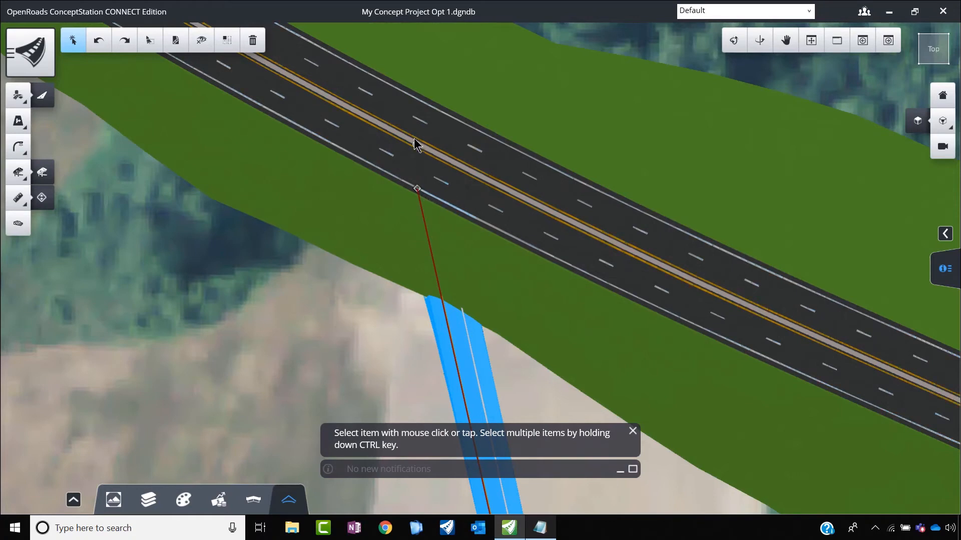
drag(414, 176, 405, 120)
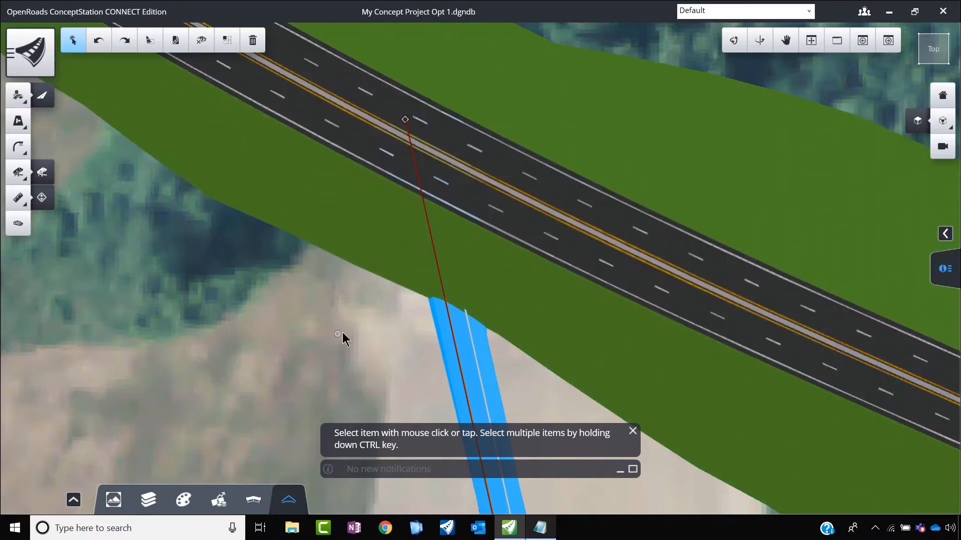
click(342, 332)
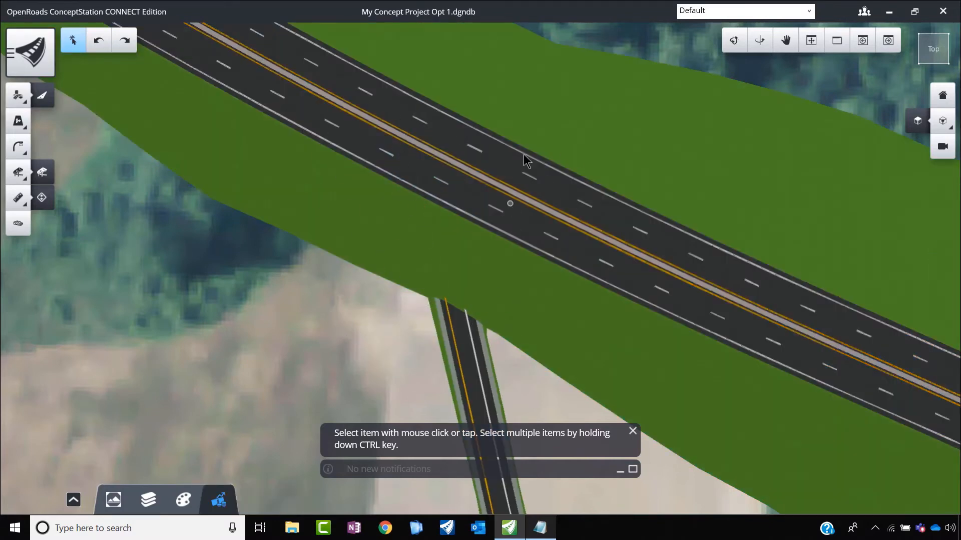
Step: Place a road named WN Road from the east-west road, around the northwest loop with 230 m radius curves, to the north-south road
scroll(439, 146, down, 5)
scroll(479, 143, down, 5)
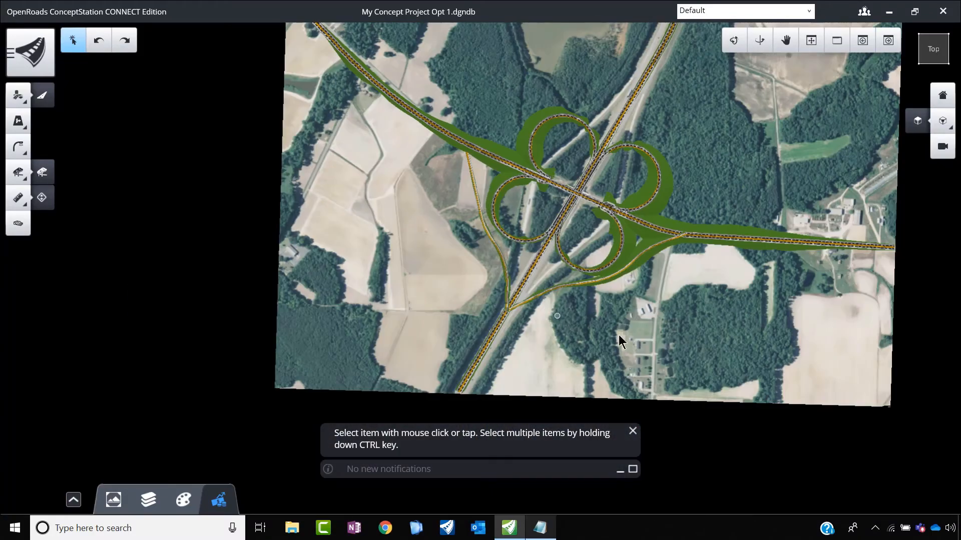
click(18, 95)
click(125, 127)
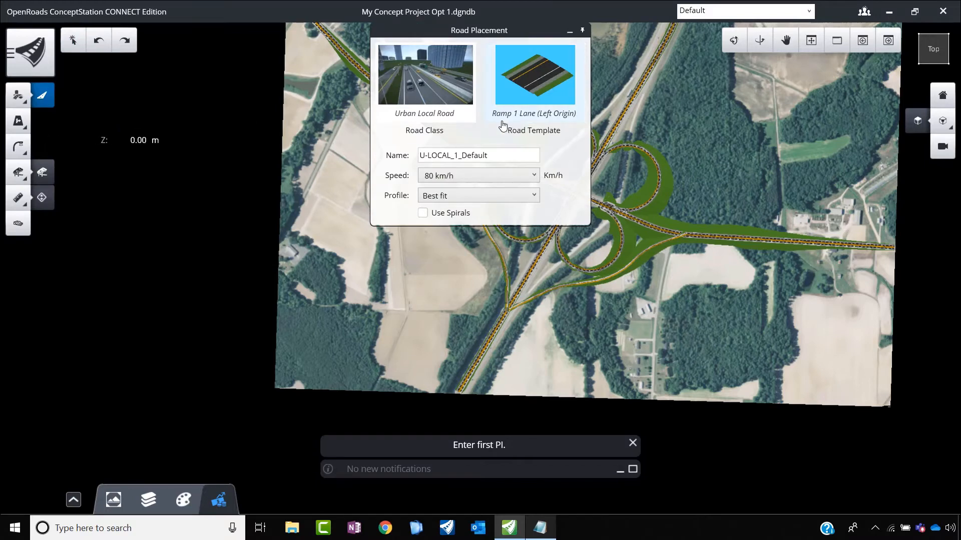
drag(513, 155, 357, 170)
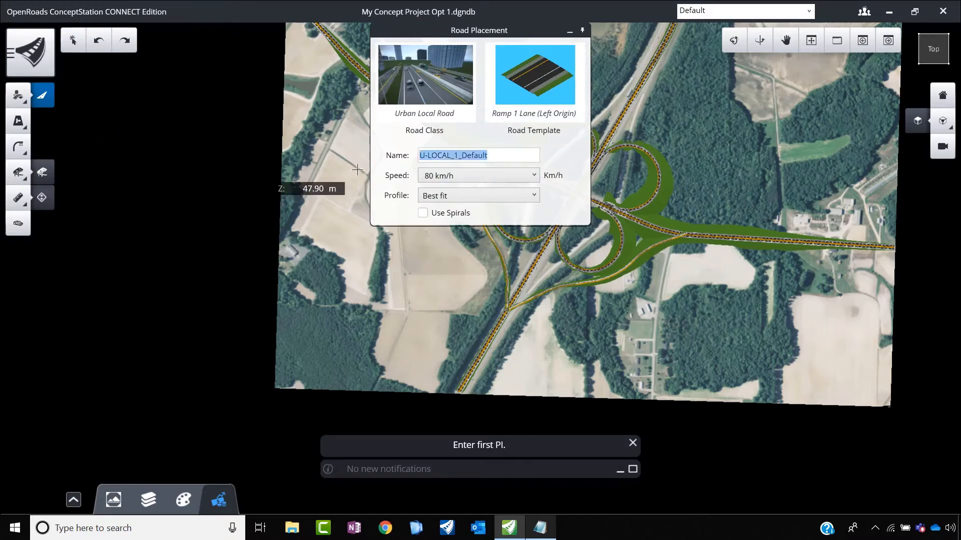
text(WN Road)
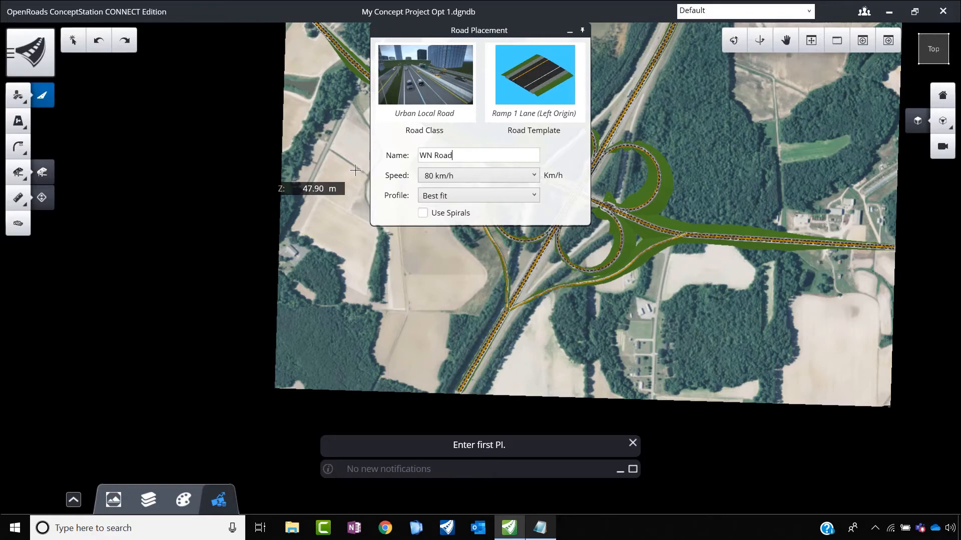
scroll(671, 315, down, 3)
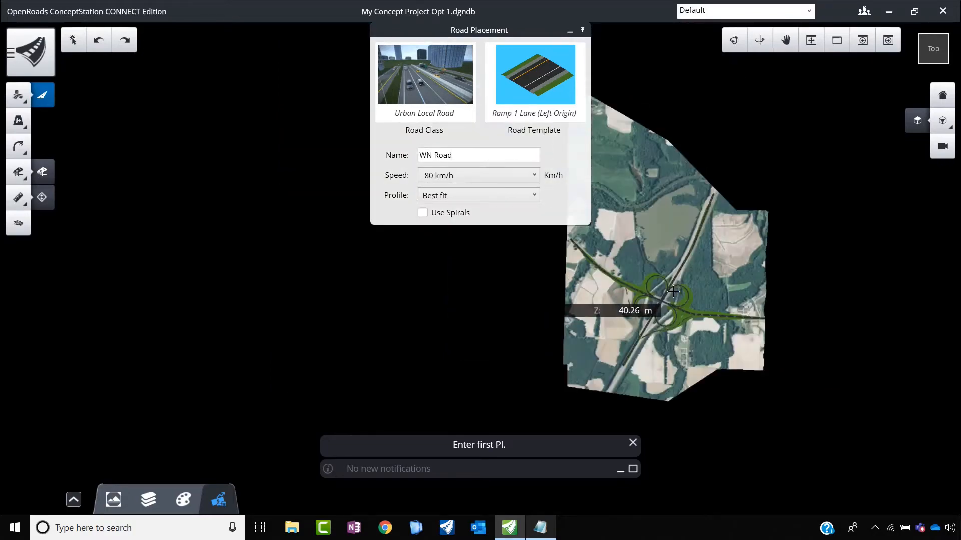
scroll(645, 294, up, 5)
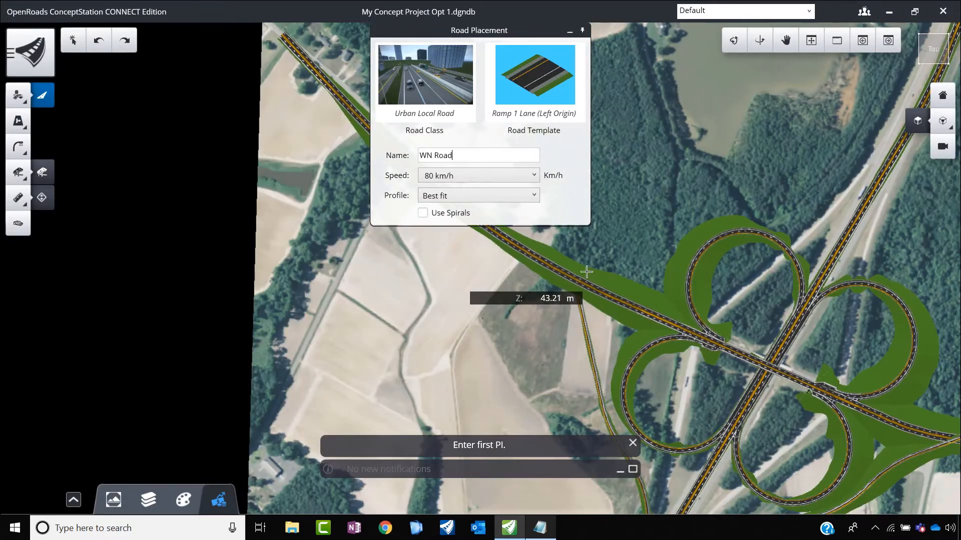
click(519, 247)
click(655, 247)
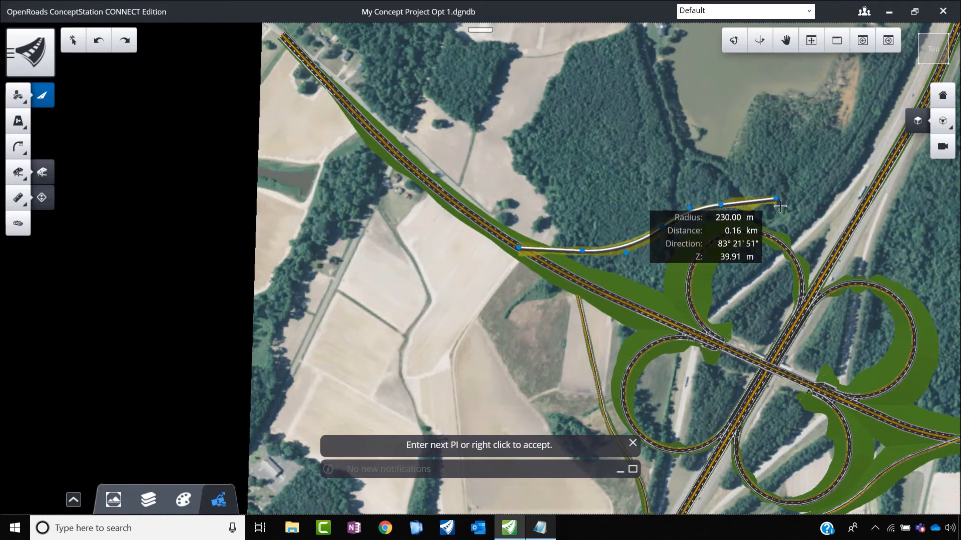
click(749, 202)
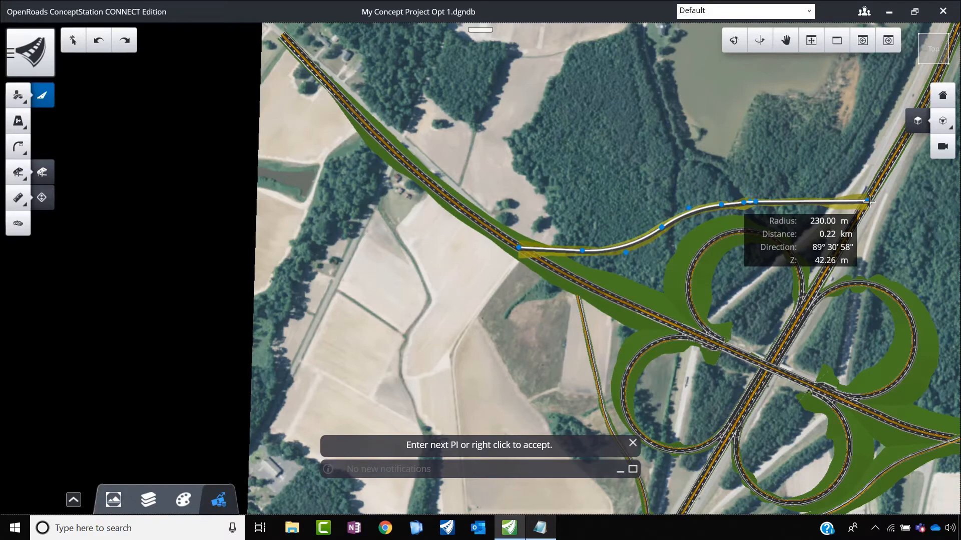
right_click(870, 201)
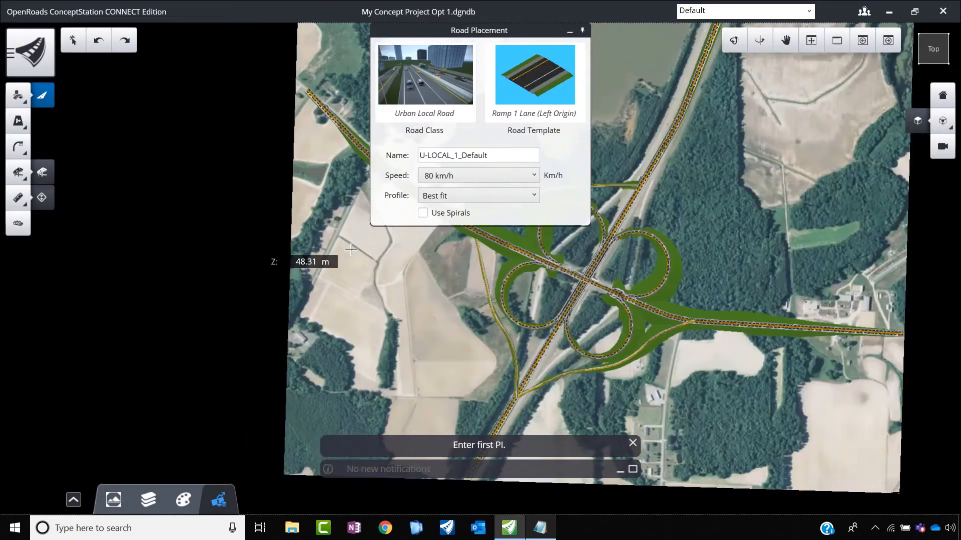
Step: Start placing a road named NE Ramp, with its first point on the north-south road just north of the WN Road junction
scroll(350, 250, down, 3)
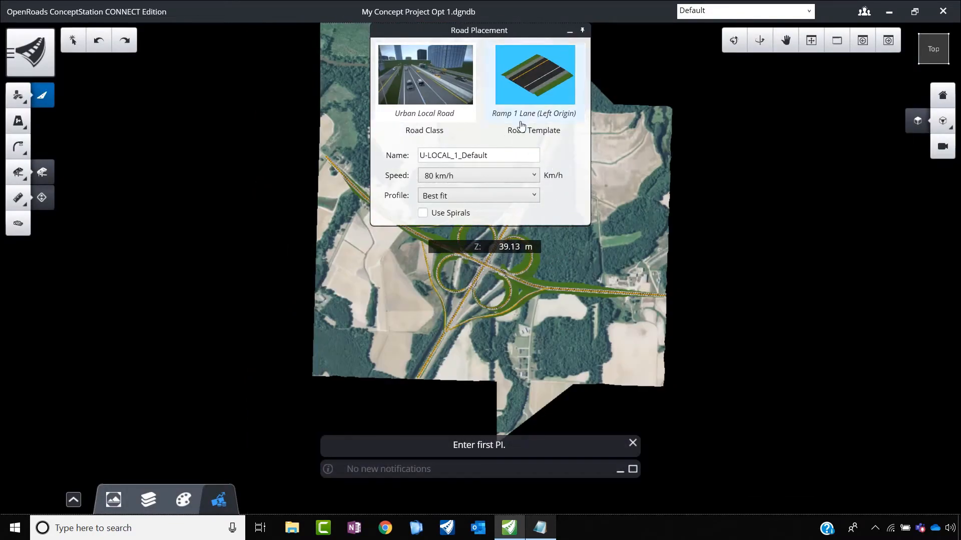
drag(506, 154, 375, 165)
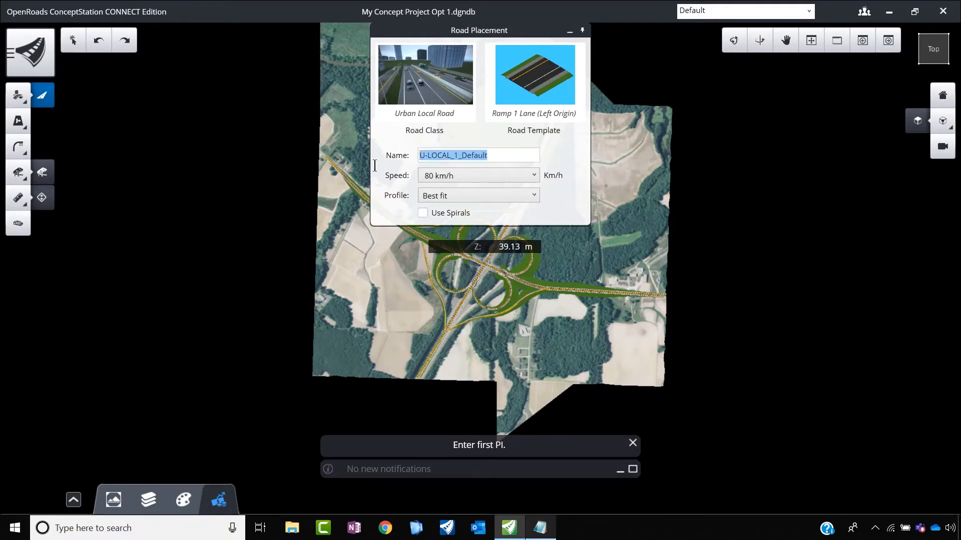
text(NE Ramp)
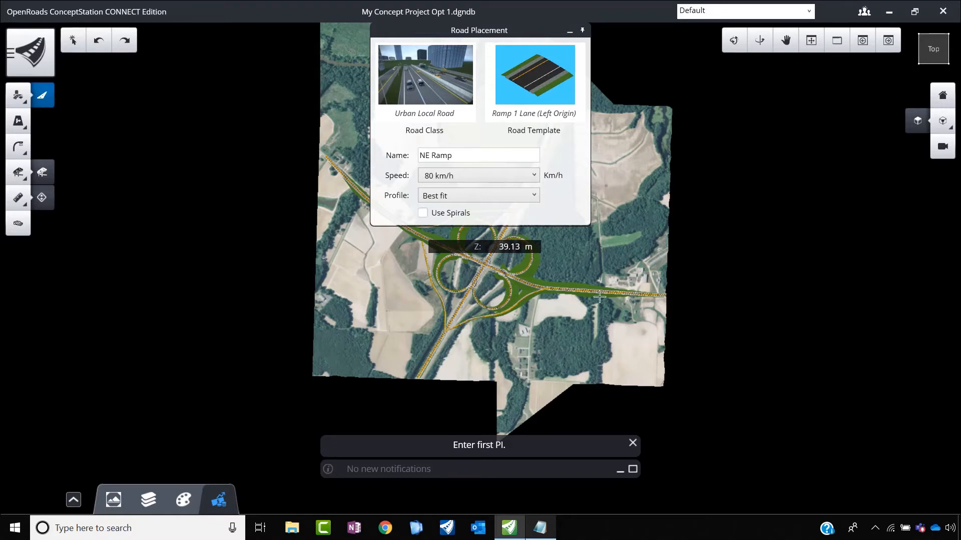
scroll(599, 297, up, 3)
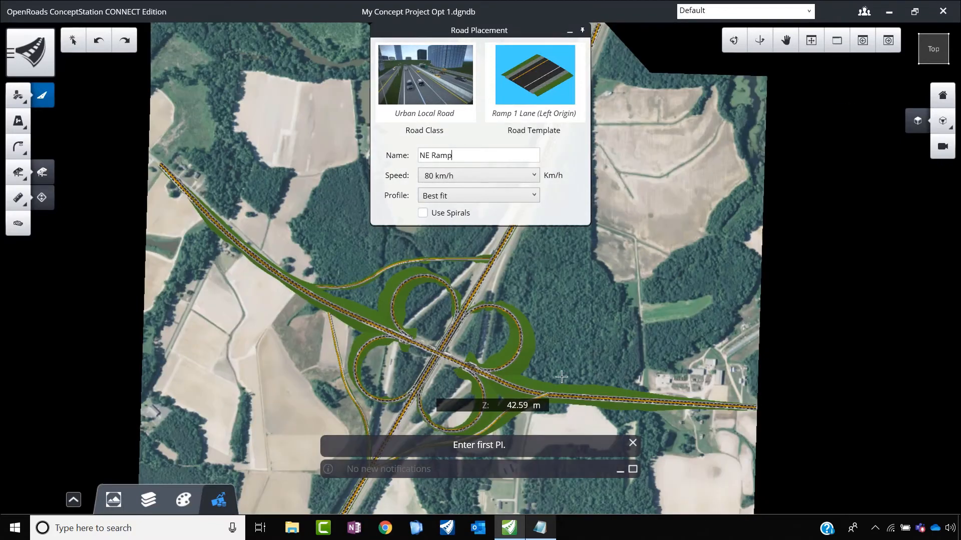
scroll(485, 292, down, 3)
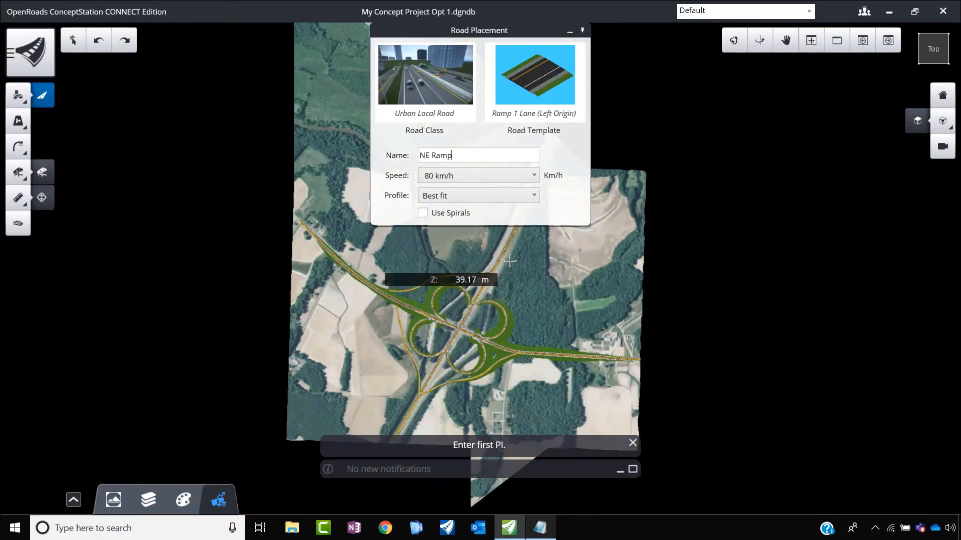
scroll(510, 261, up, 2)
scroll(502, 256, up, 3)
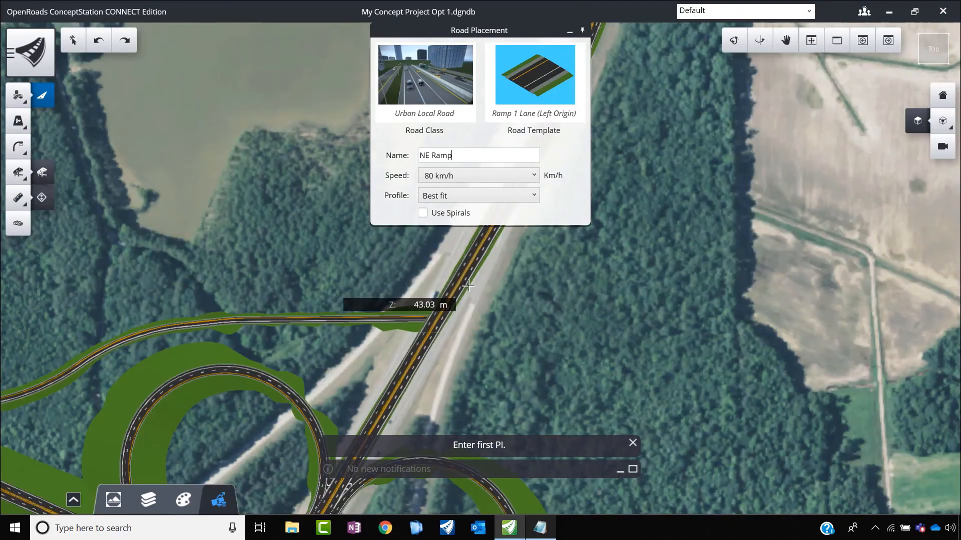
click(472, 270)
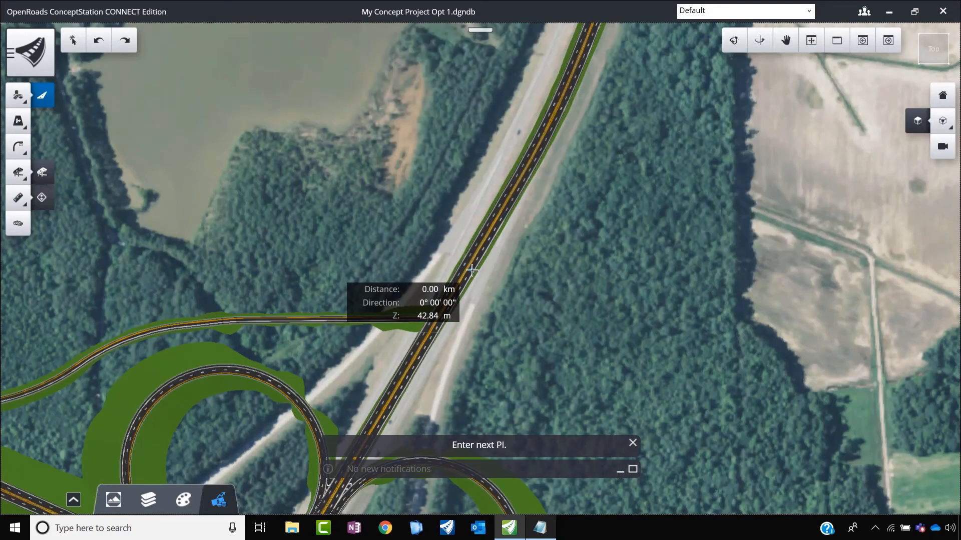
Step: Route NE Ramp with 230 m radius curves around the outside of the northeast loop and finish it at the east-west road
scroll(473, 355, down, 2)
click(483, 394)
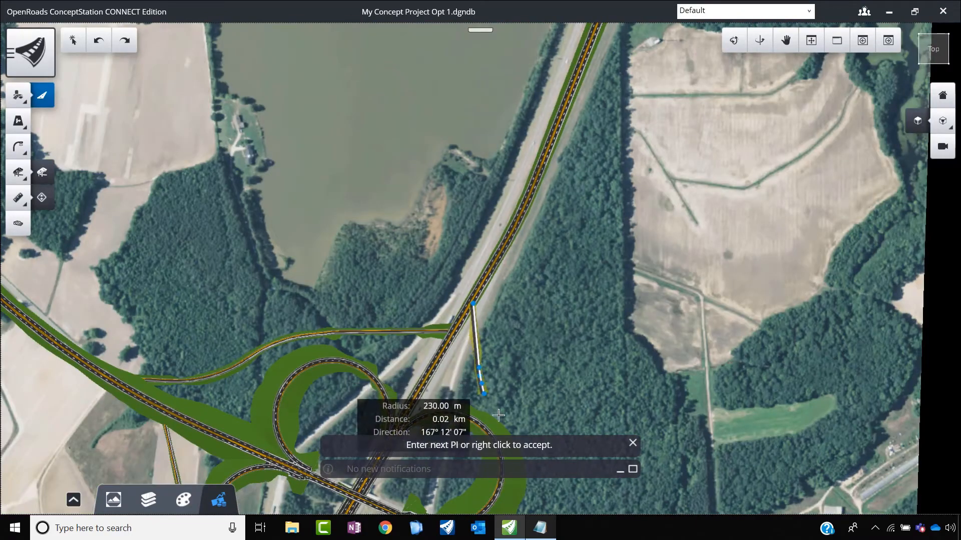
scroll(498, 415, down, 2)
scroll(480, 321, down, 5)
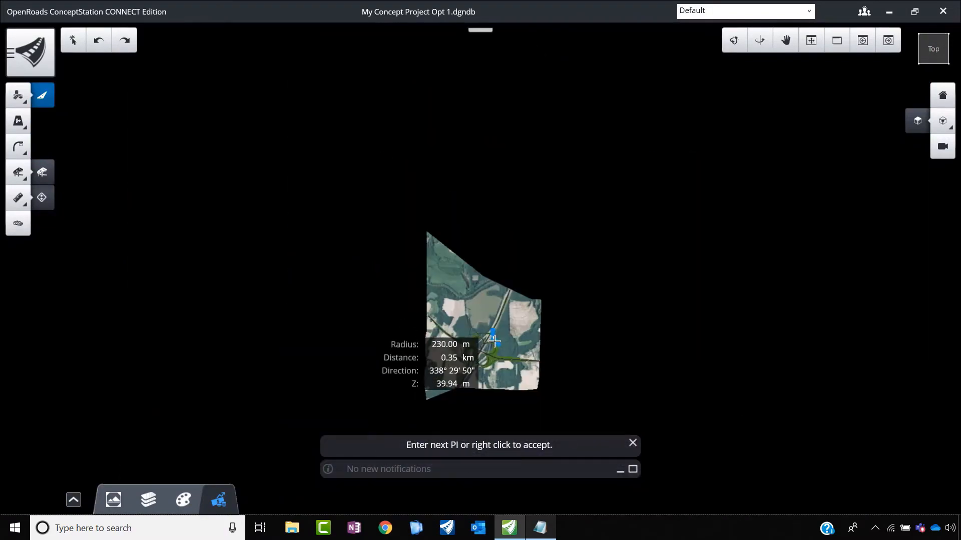
scroll(494, 341, up, 5)
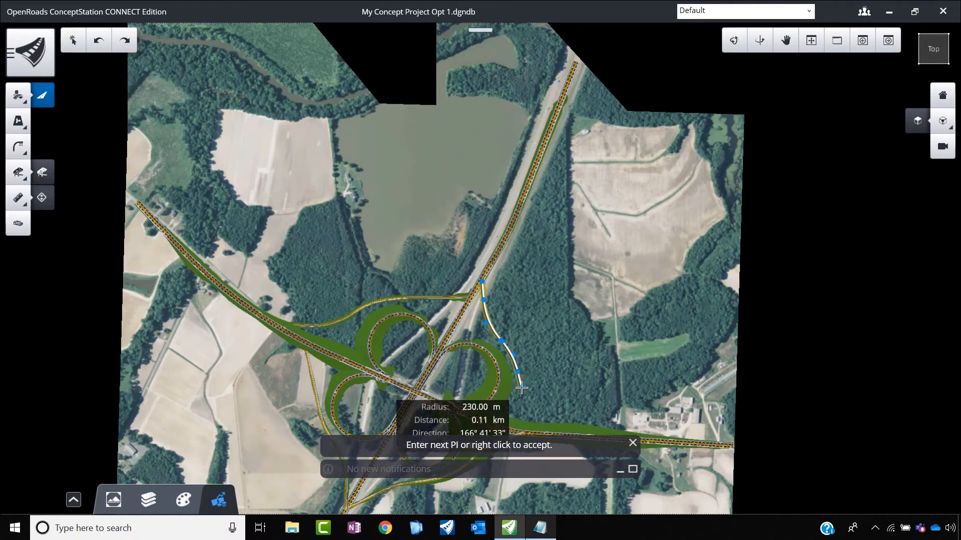
scroll(548, 433, up, 3)
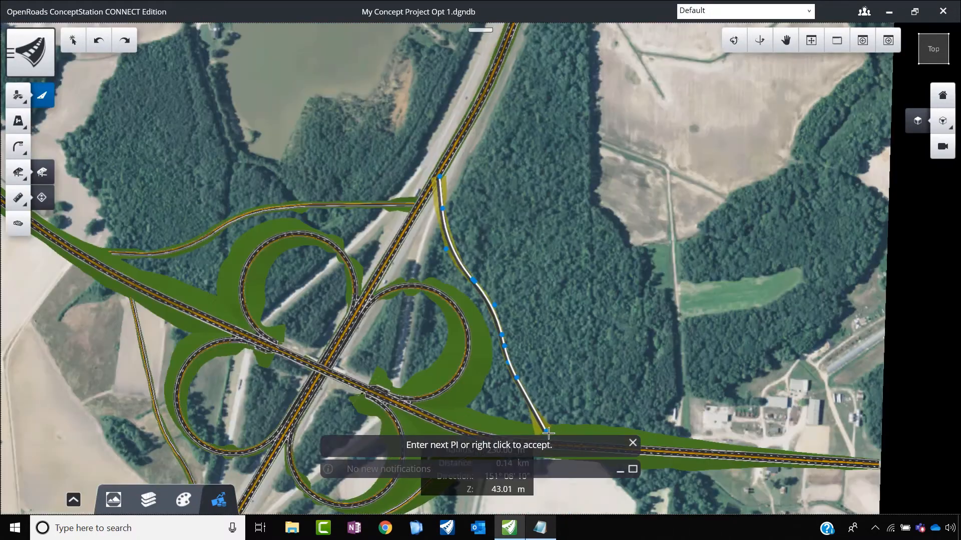
scroll(556, 400, up, 2)
scroll(555, 350, down, 3)
scroll(582, 405, up, 3)
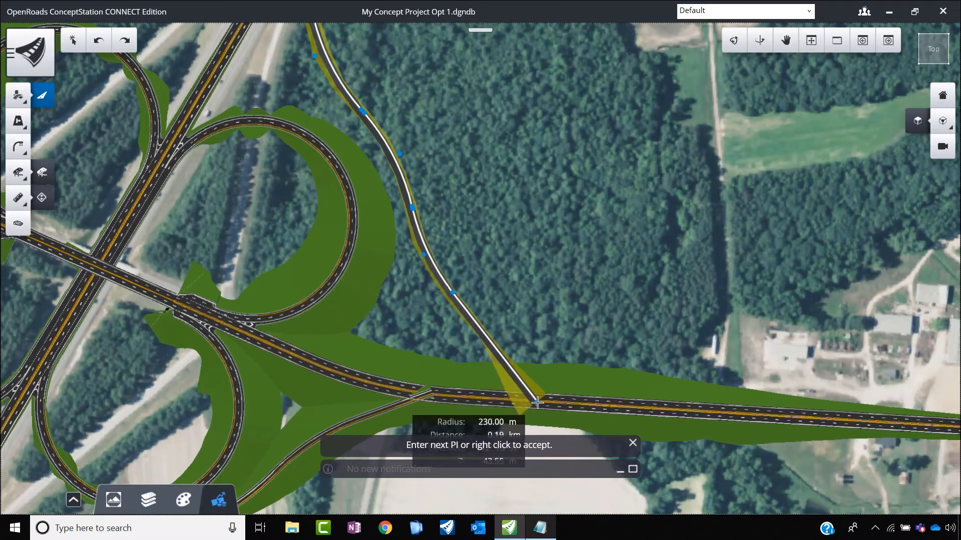
right_click(569, 345)
scroll(566, 340, down, 5)
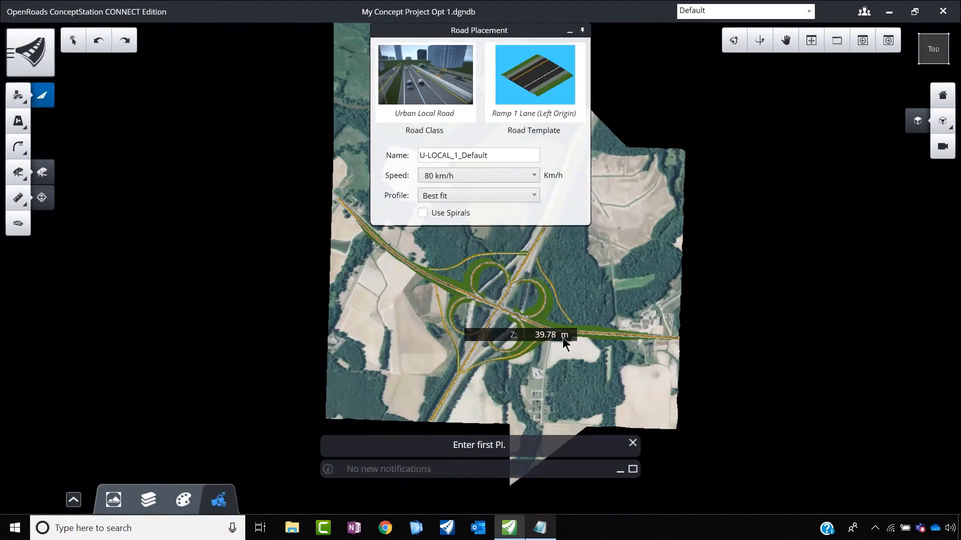
Step: Leave road placement and start a ramp connection for the southeast ramp's junction with the east-west road
scroll(571, 330, up, 5)
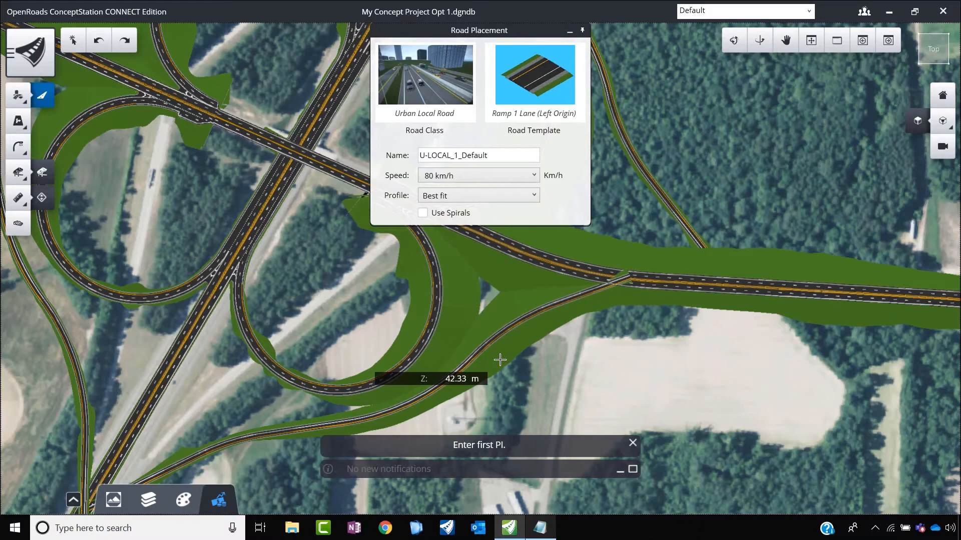
click(569, 31)
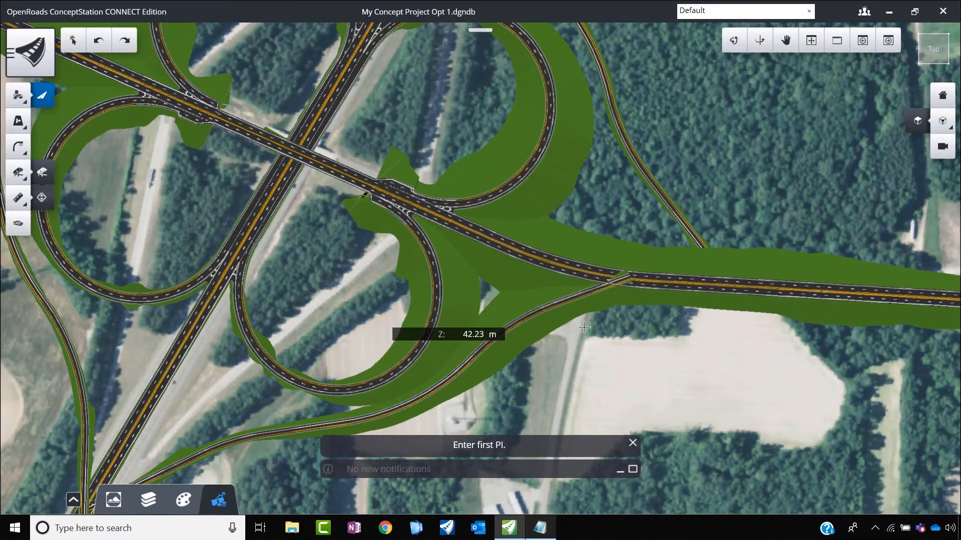
click(14, 101)
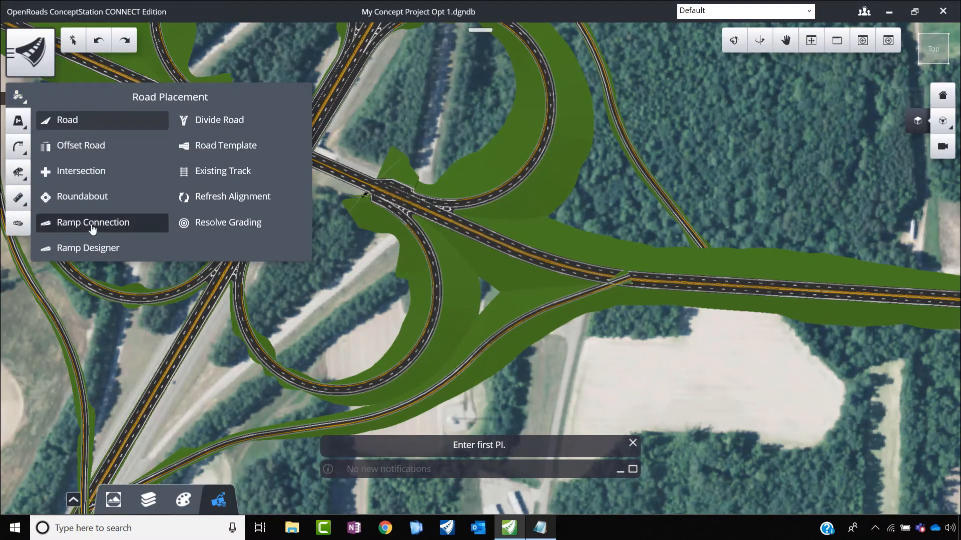
click(91, 224)
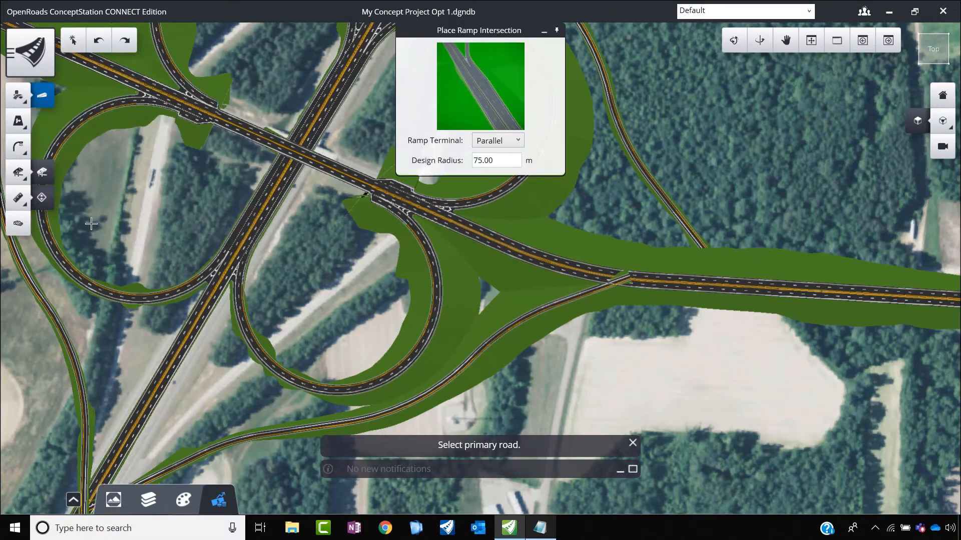
Step: Preview the Tapered ramp terminal option against Parallel and set the terminal back to Parallel
click(516, 142)
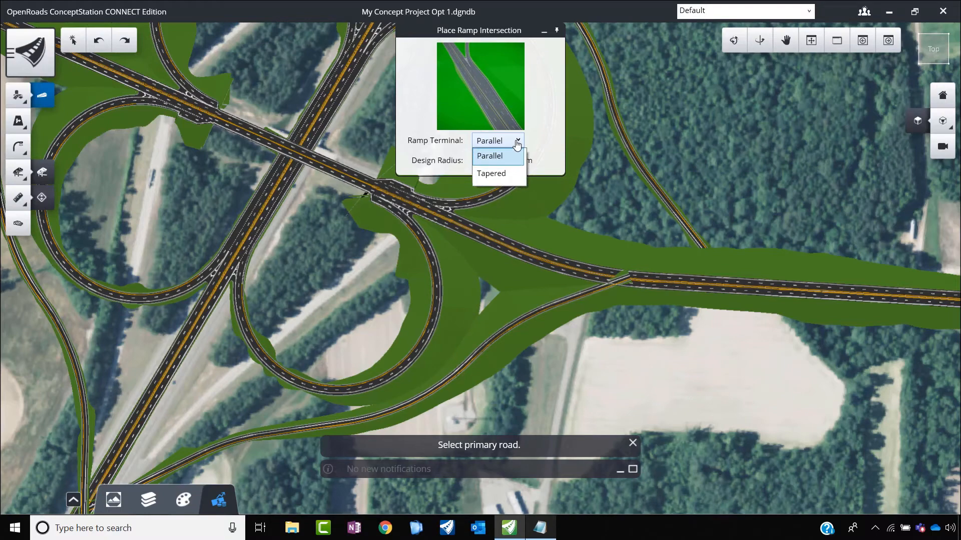
click(517, 143)
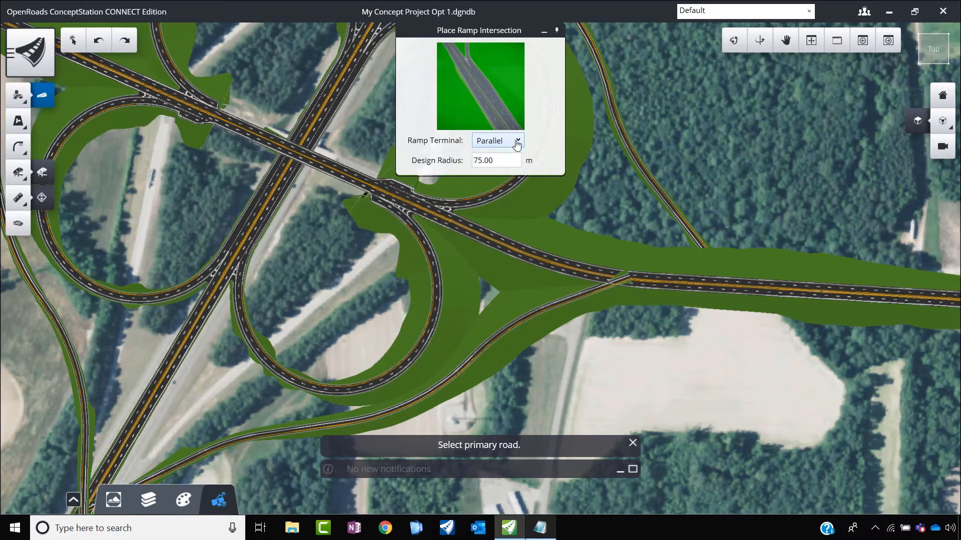
click(515, 141)
click(492, 173)
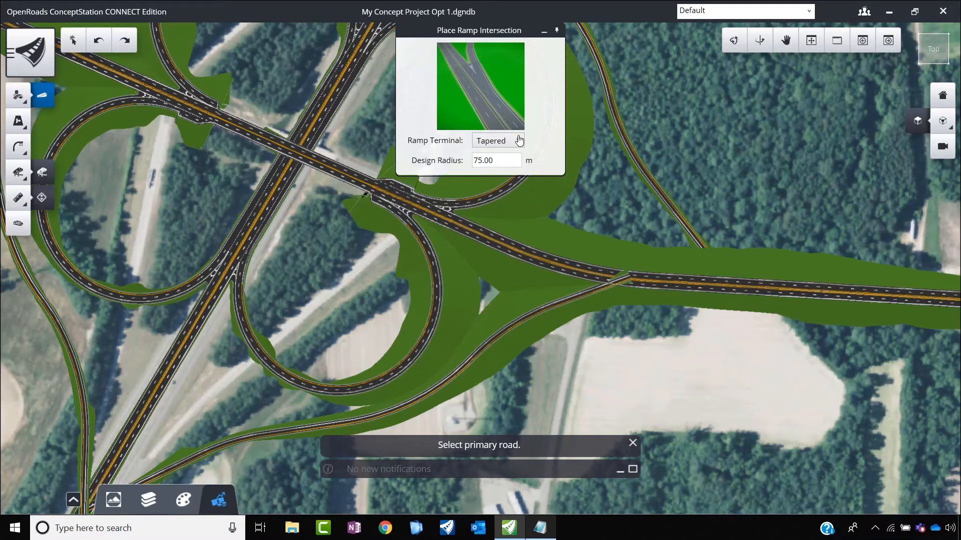
click(518, 141)
click(499, 155)
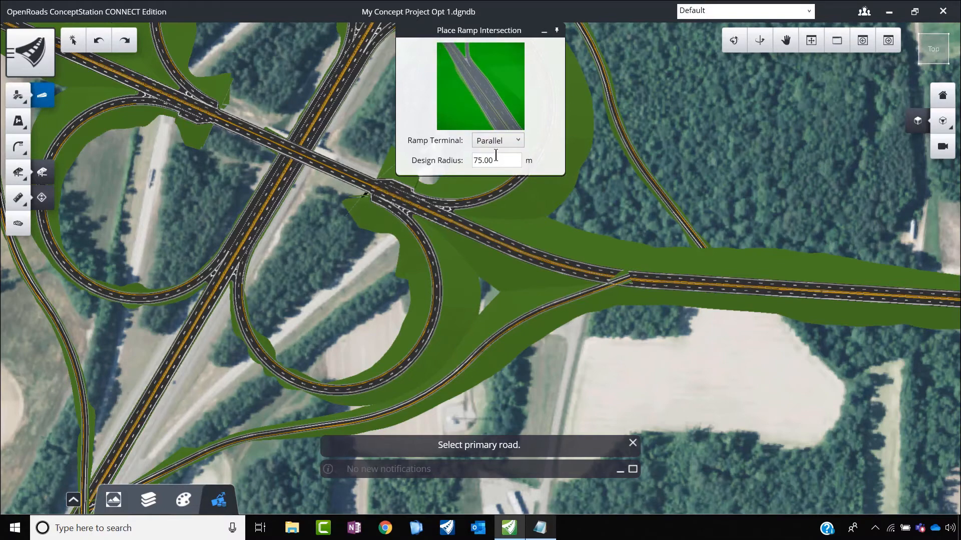
click(518, 143)
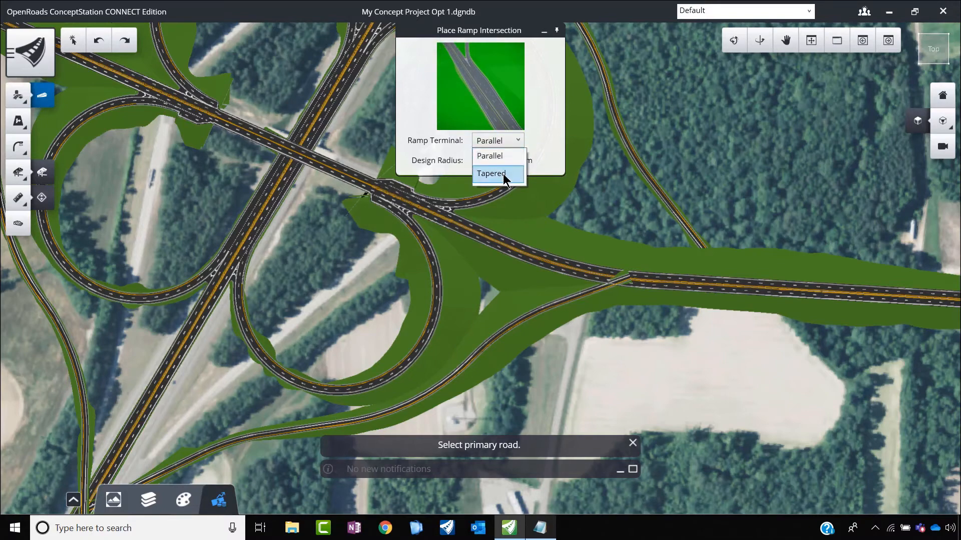
click(502, 173)
click(516, 142)
click(507, 157)
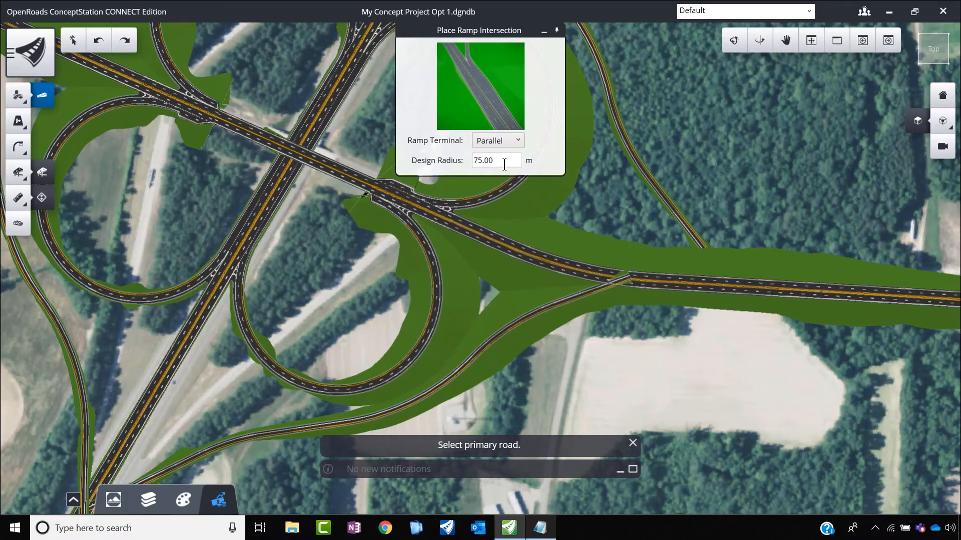
Step: Set the design radius to 90 m and connect ES Ramp to the east-west road as the primary road with a Parallel terminal
drag(505, 164, 455, 168)
text(90)
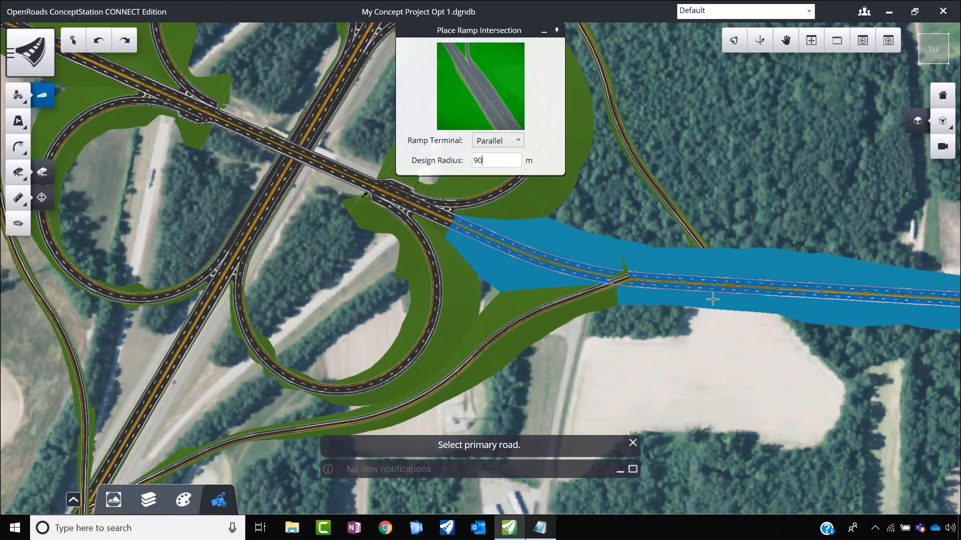
click(673, 300)
click(596, 305)
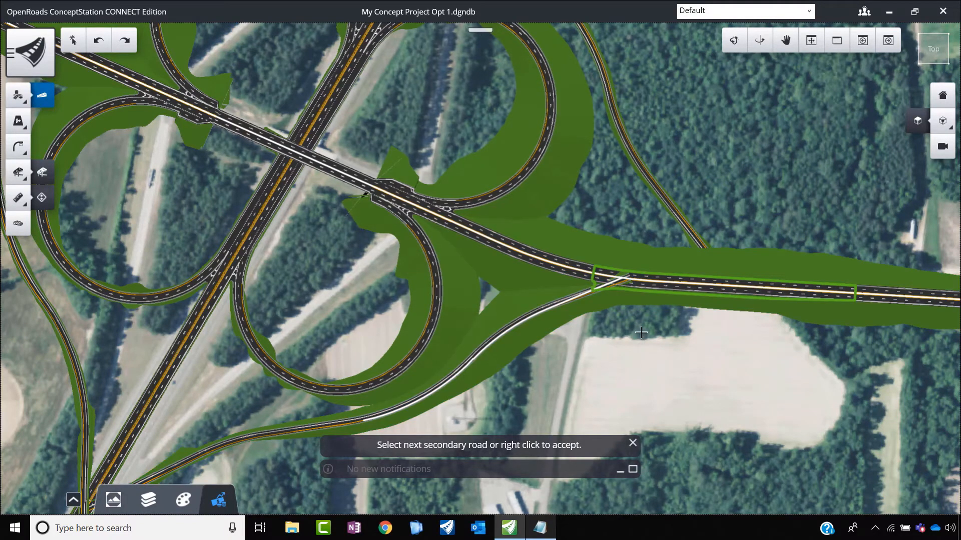
scroll(617, 284, up, 5)
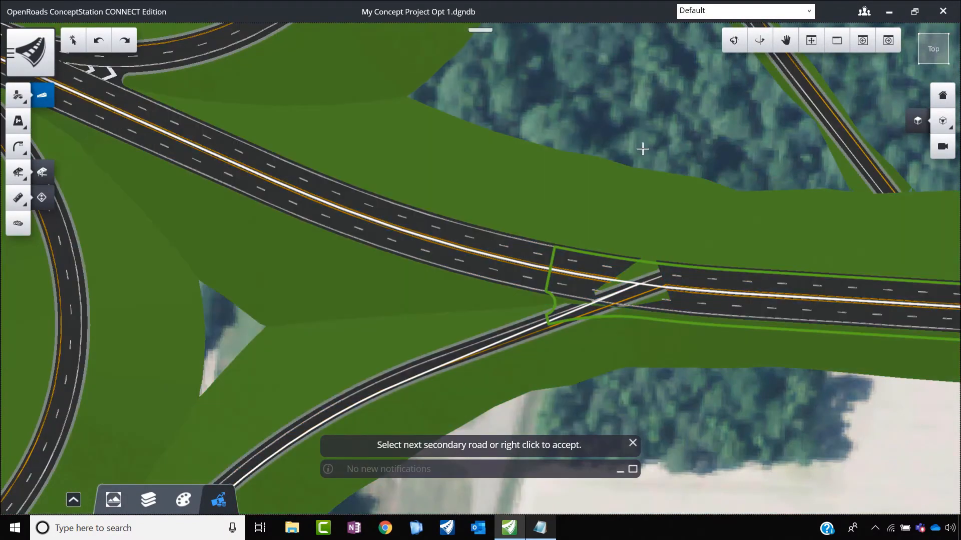
right_click(635, 150)
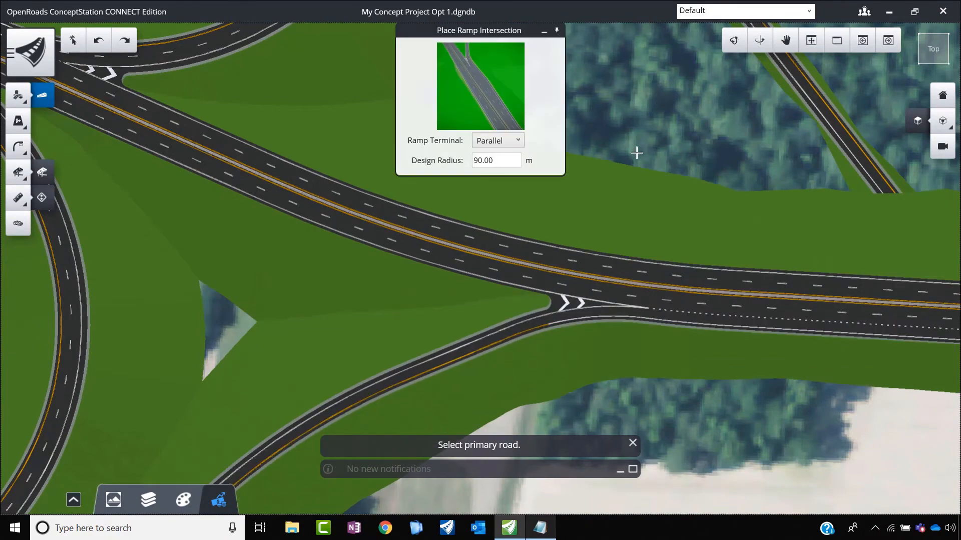
Step: Connect the southeast outer ramp's southern end to the north-south road as primary road with a Parallel terminal and 90 m design radius
scroll(476, 320, down, 3)
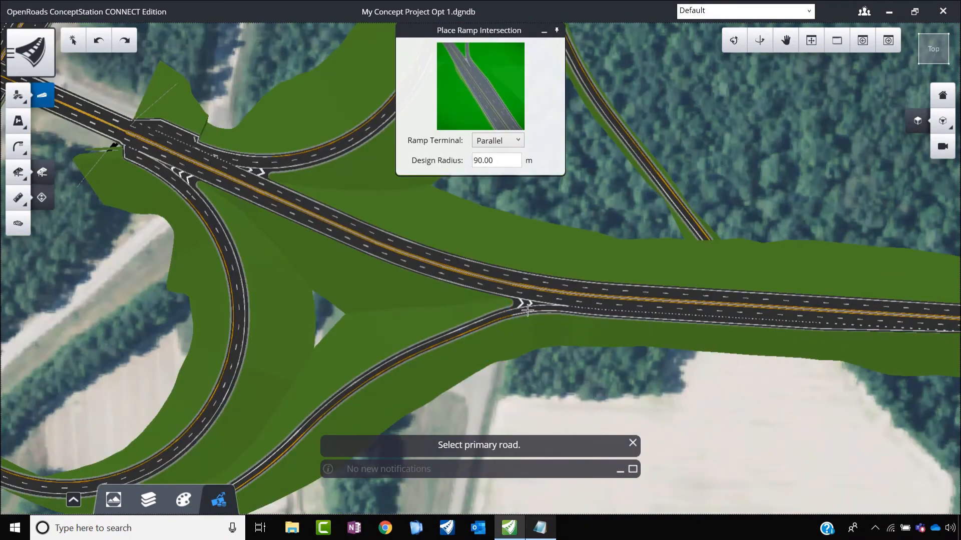
scroll(553, 310, up, 3)
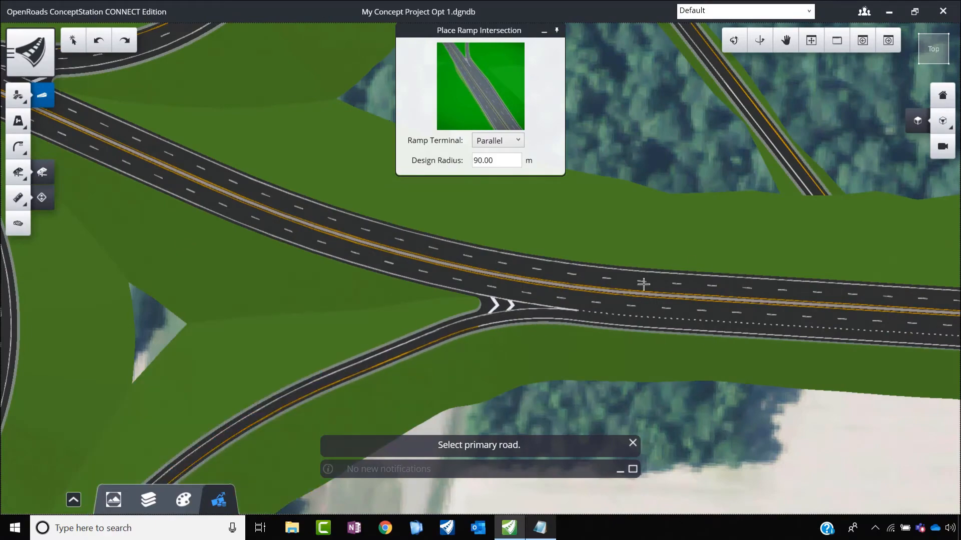
scroll(660, 286, down, 5)
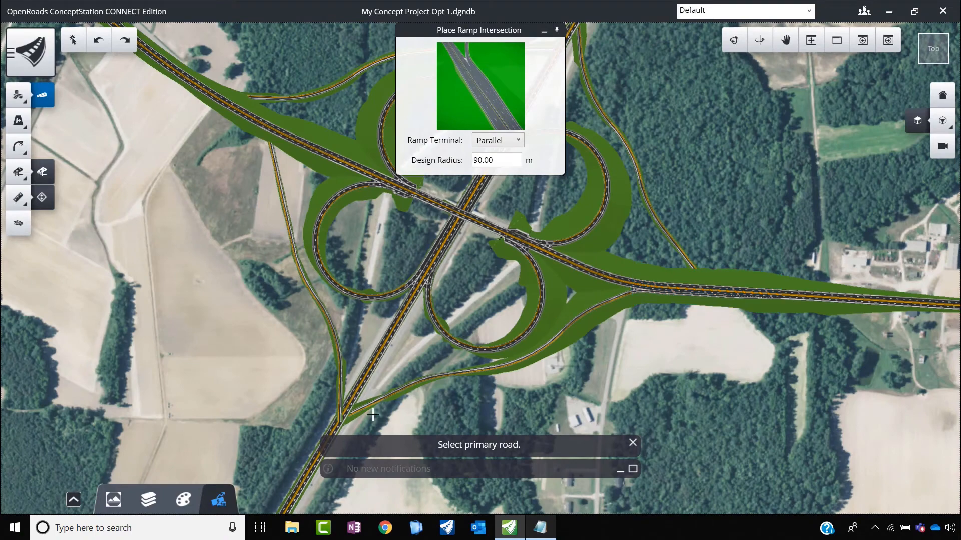
scroll(450, 307, up, 5)
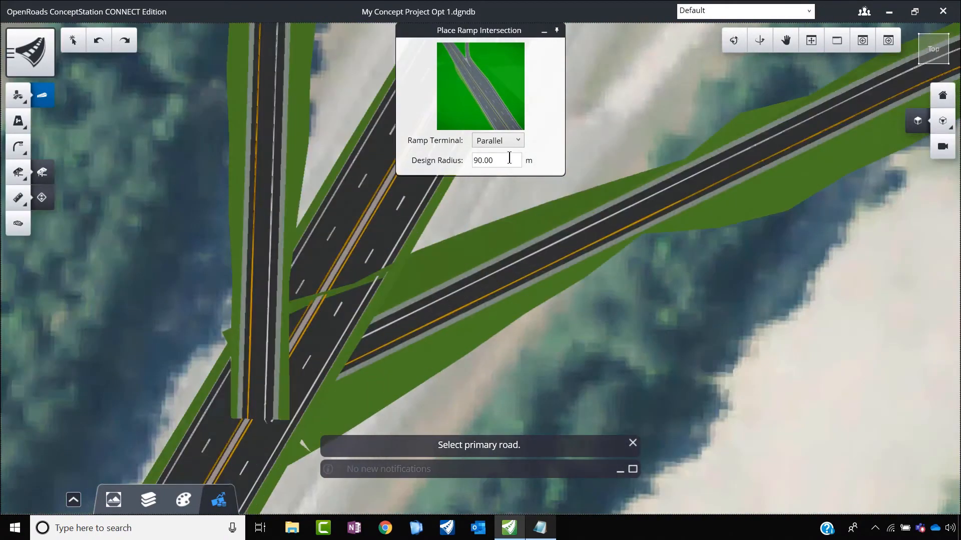
scroll(425, 260, down, 3)
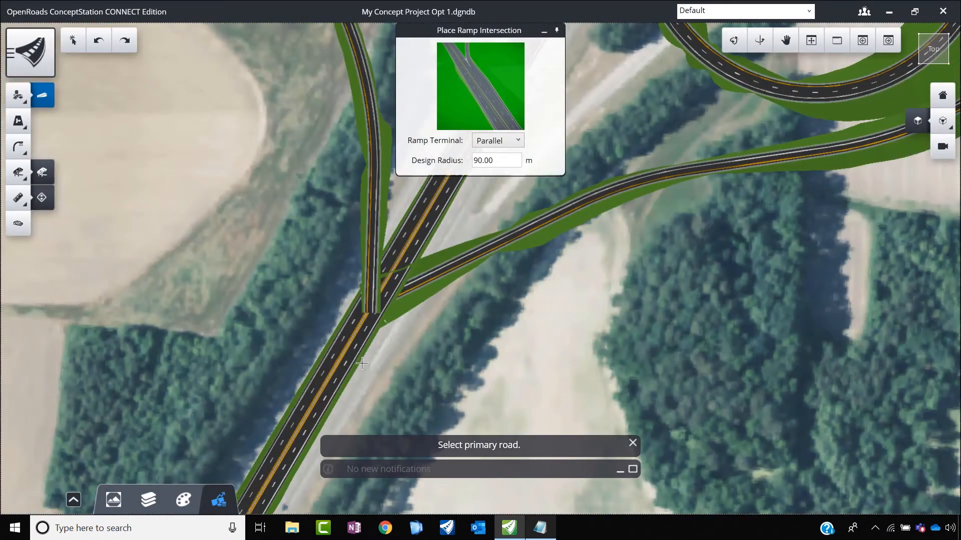
scroll(365, 351, up, 4)
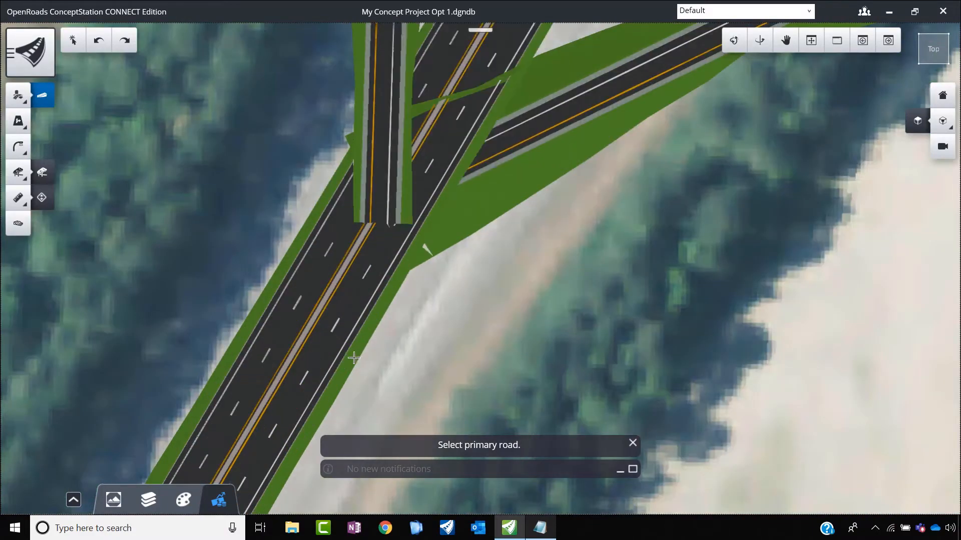
click(18, 95)
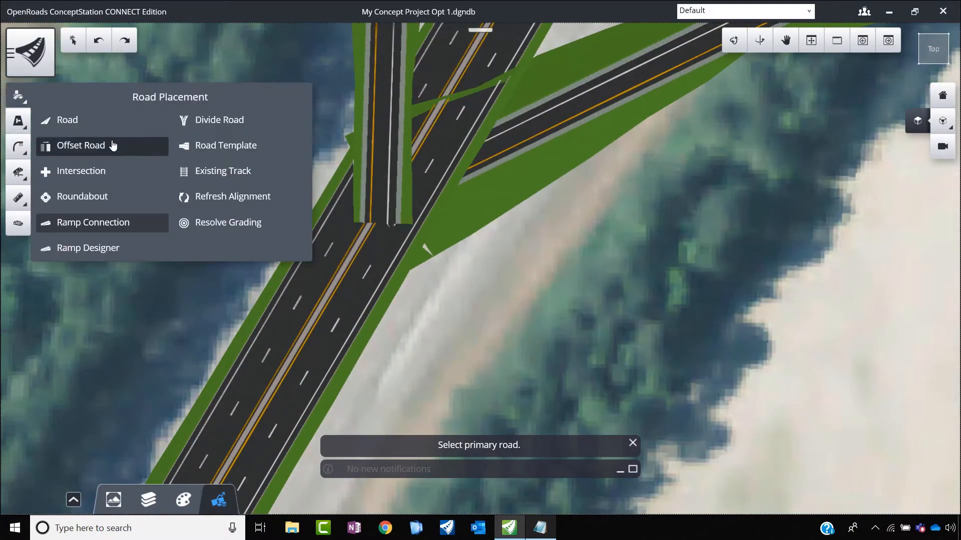
click(98, 226)
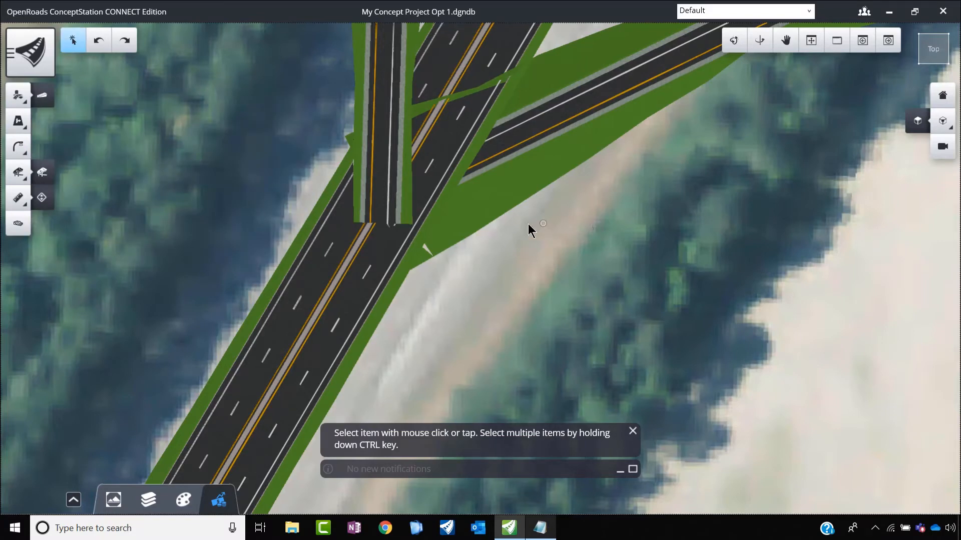
click(25, 99)
click(82, 220)
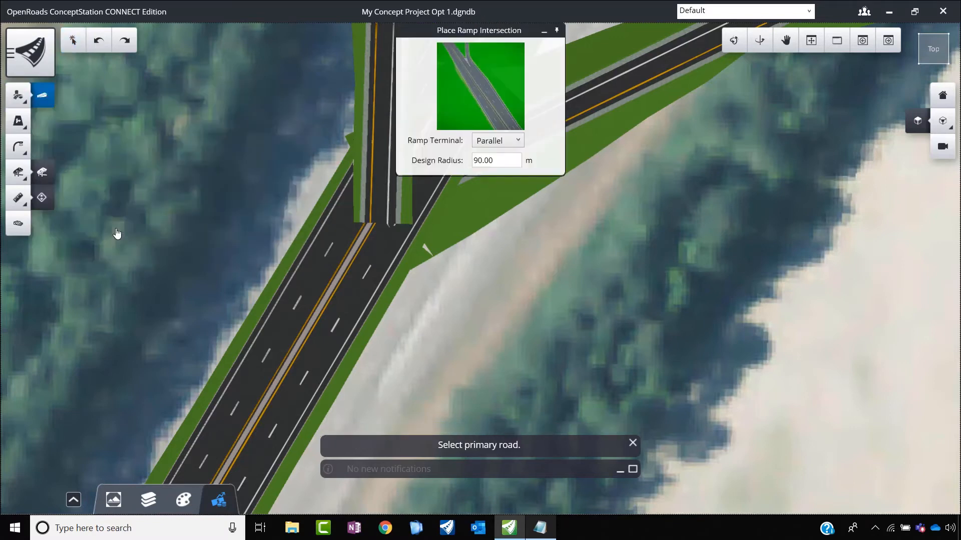
click(380, 325)
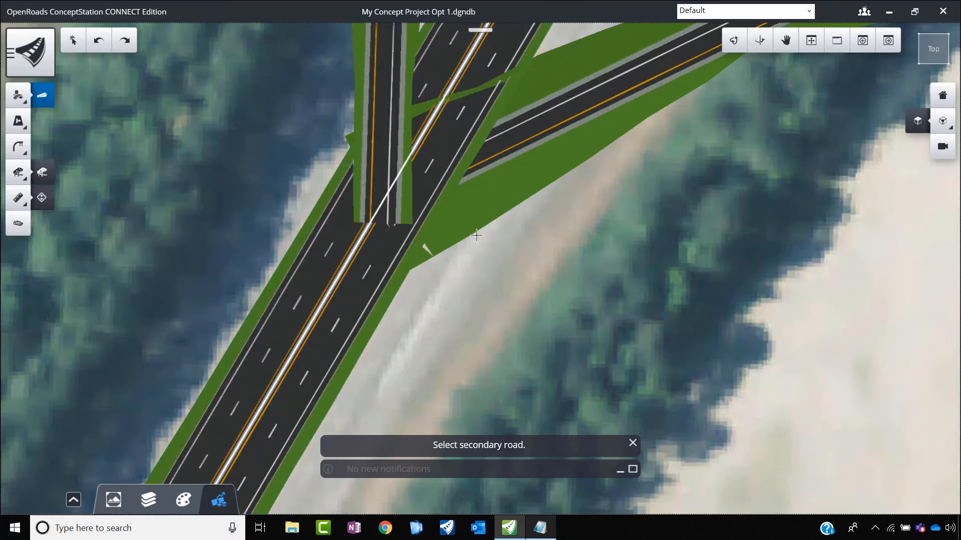
scroll(473, 235, down, 3)
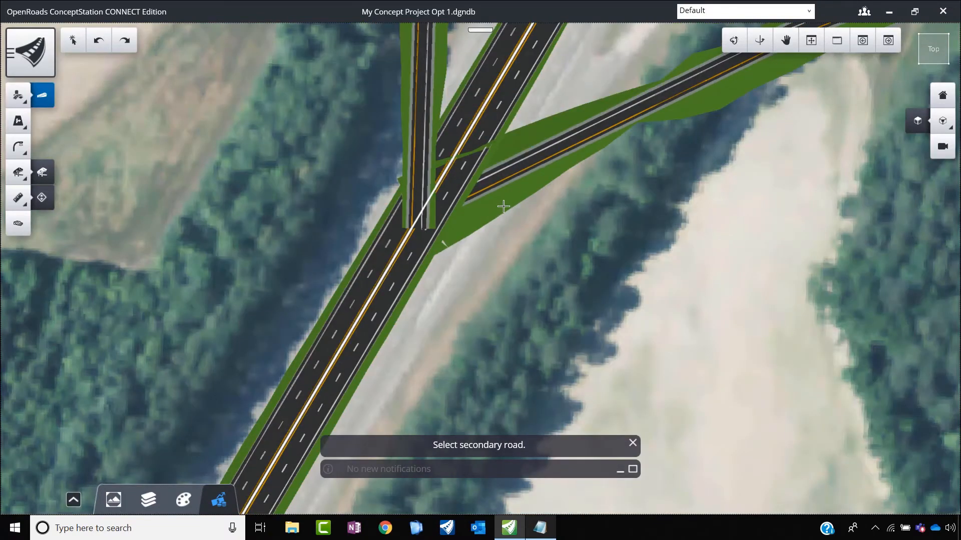
click(541, 131)
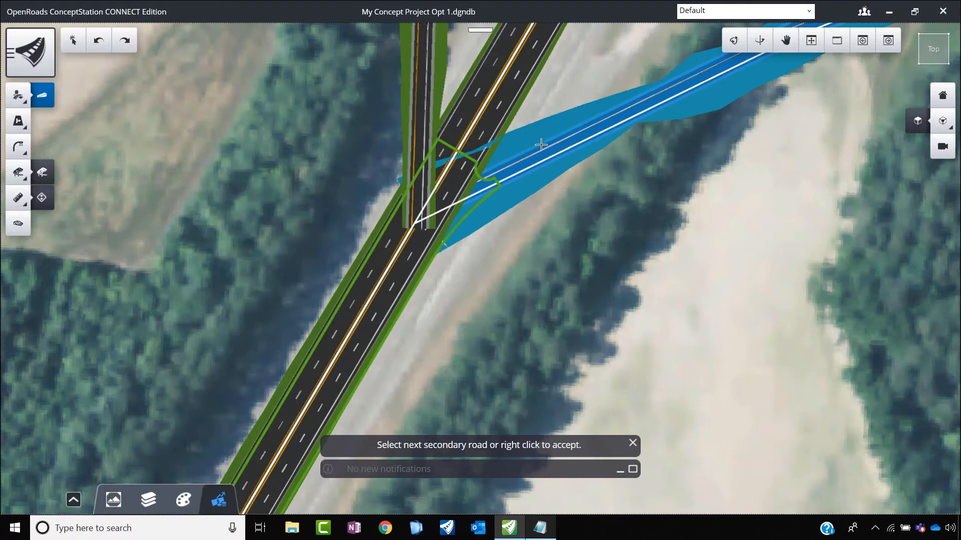
right_click(555, 214)
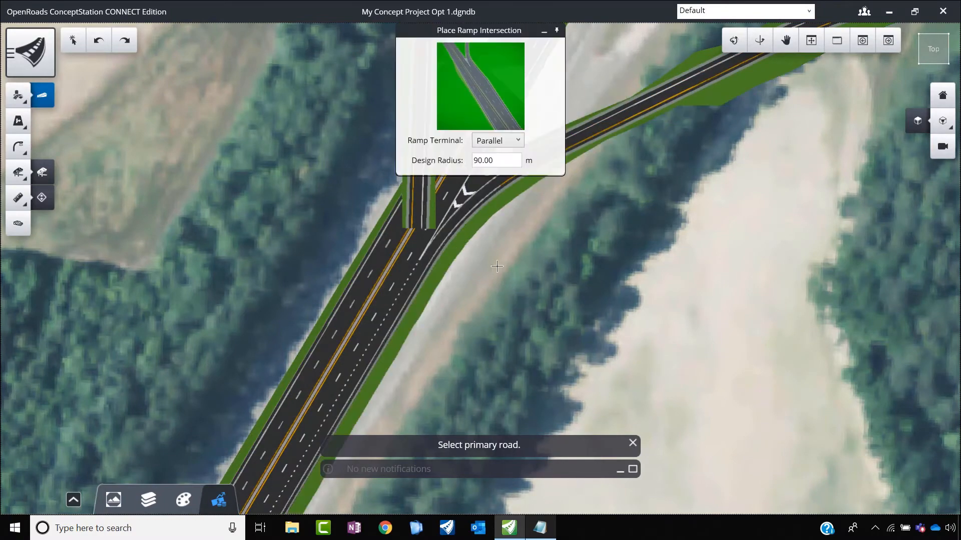
Step: Leave ramp connection placement, select the southeast ramp's connection on the east-west road, and examine its gore nose and editable dimensions
scroll(379, 338, down, 5)
scroll(388, 336, up, 1)
scroll(329, 326, down, 2)
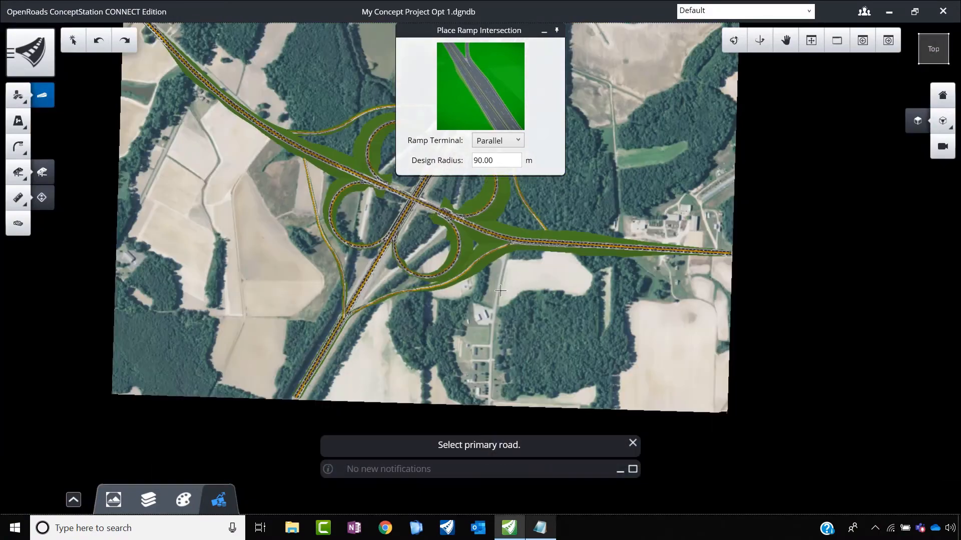
scroll(539, 255, up, 2)
scroll(458, 233, up, 2)
key(Escape)
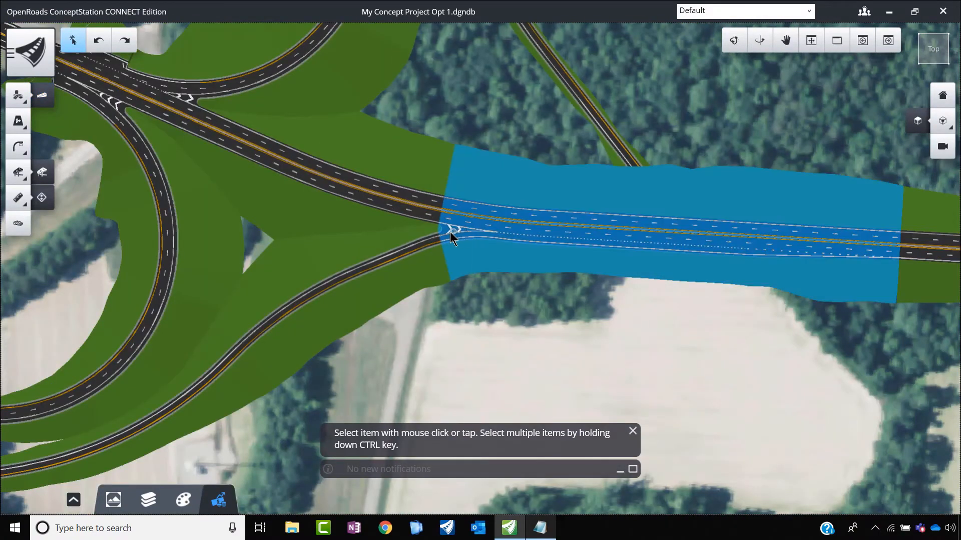
scroll(428, 240, up, 2)
click(494, 248)
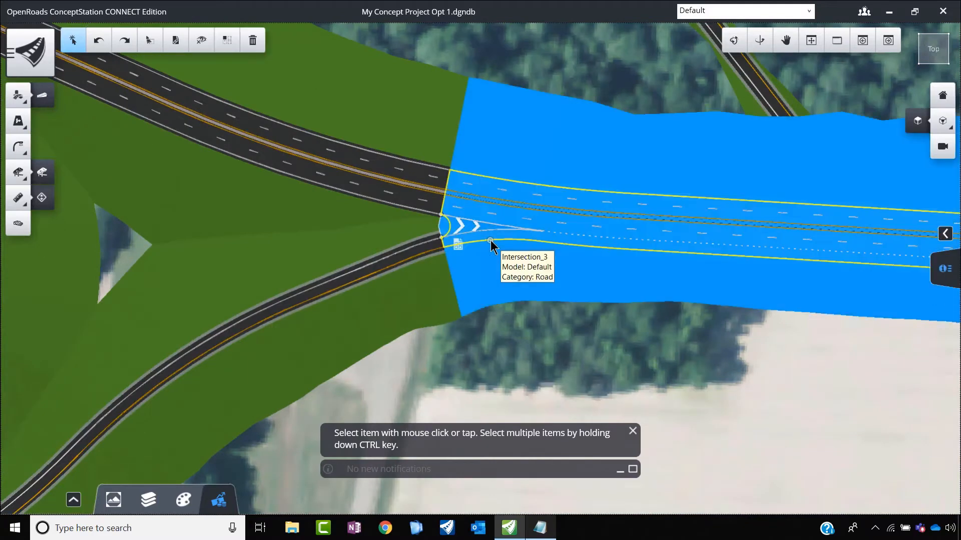
scroll(472, 227, up, 2)
scroll(472, 228, up, 2)
scroll(431, 292, up, 1)
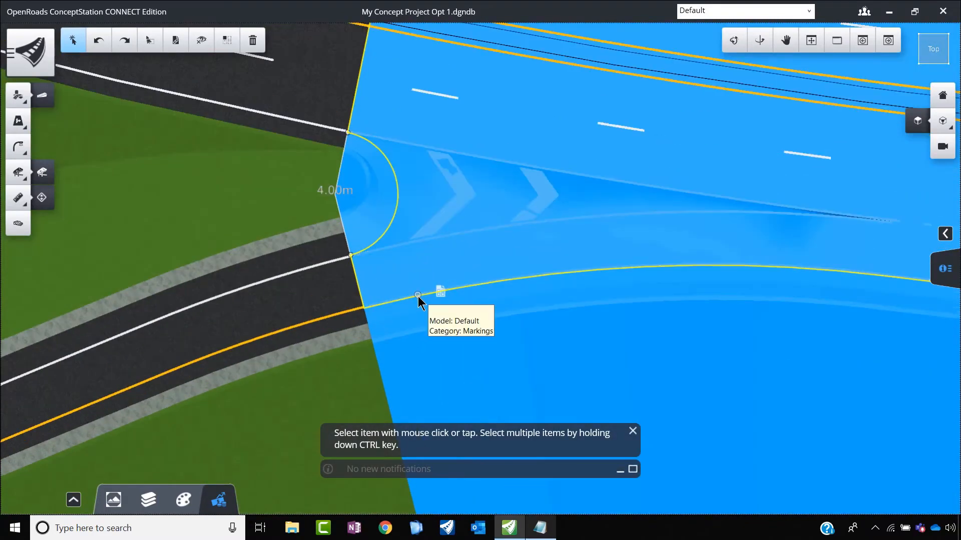
scroll(336, 191, up, 2)
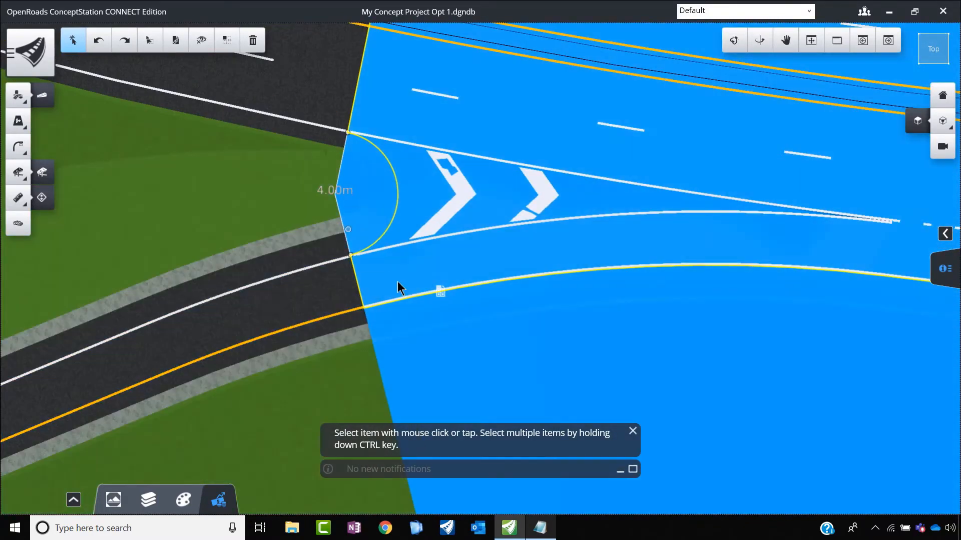
scroll(320, 264, down, 6)
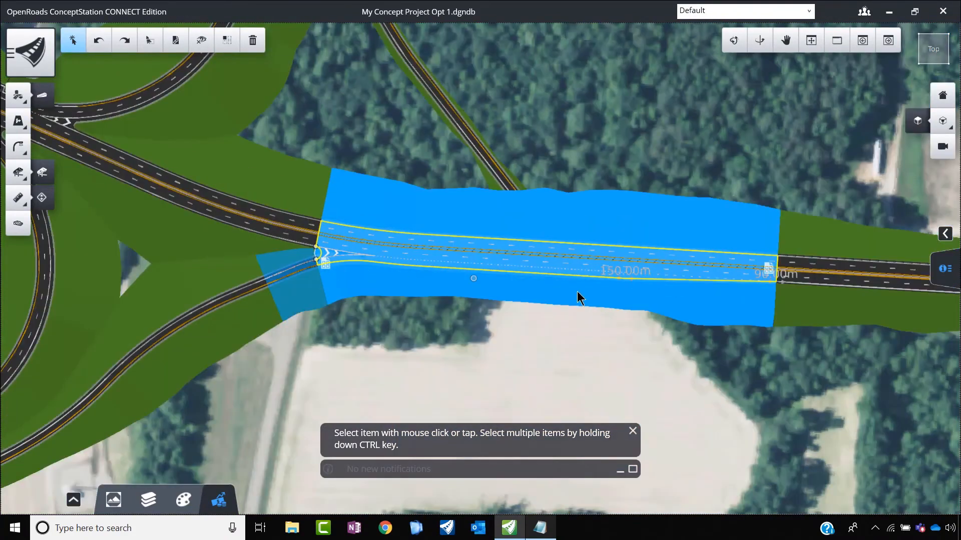
Step: Set the taper length and the auxiliary length of the selected ramp connection on the east-west road to 50 m each
scroll(639, 289, up, 2)
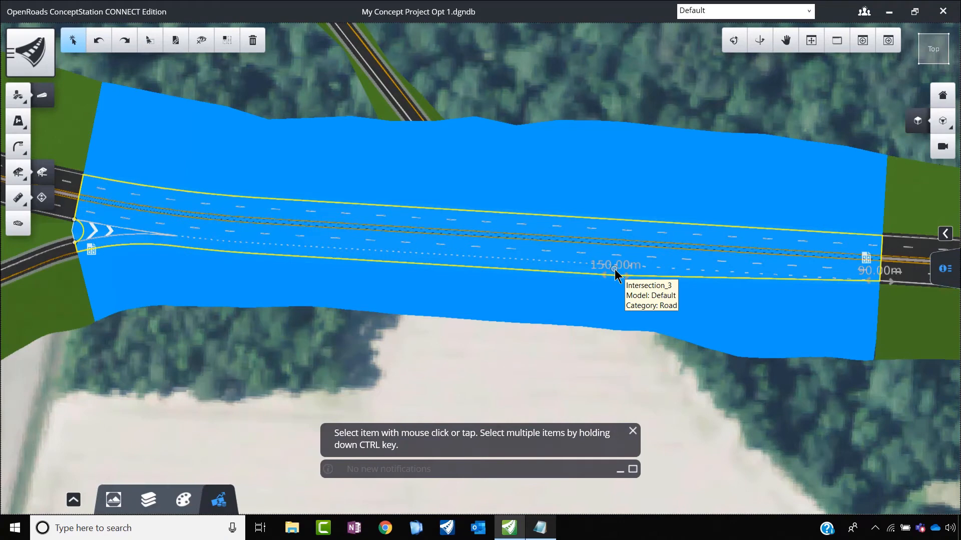
click(890, 273)
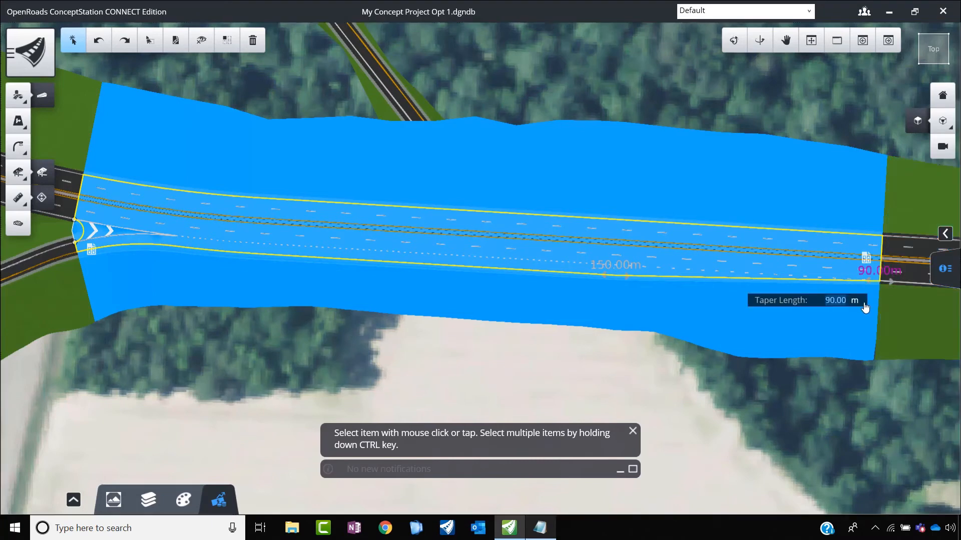
text(50)
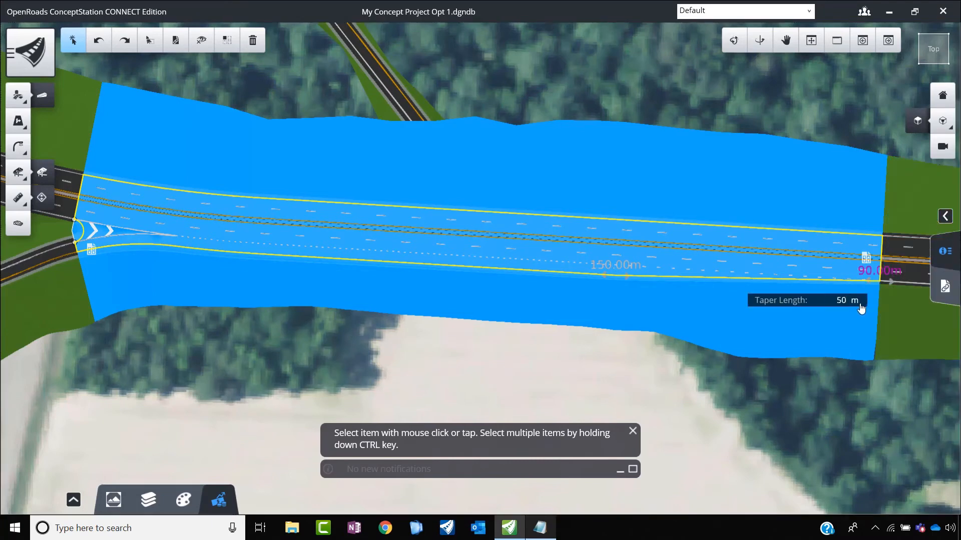
key(Return)
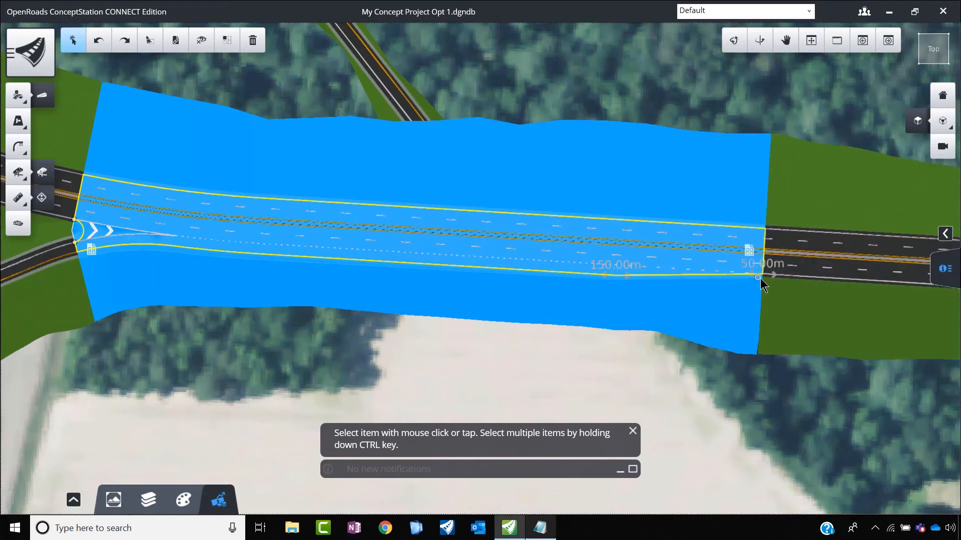
click(617, 269)
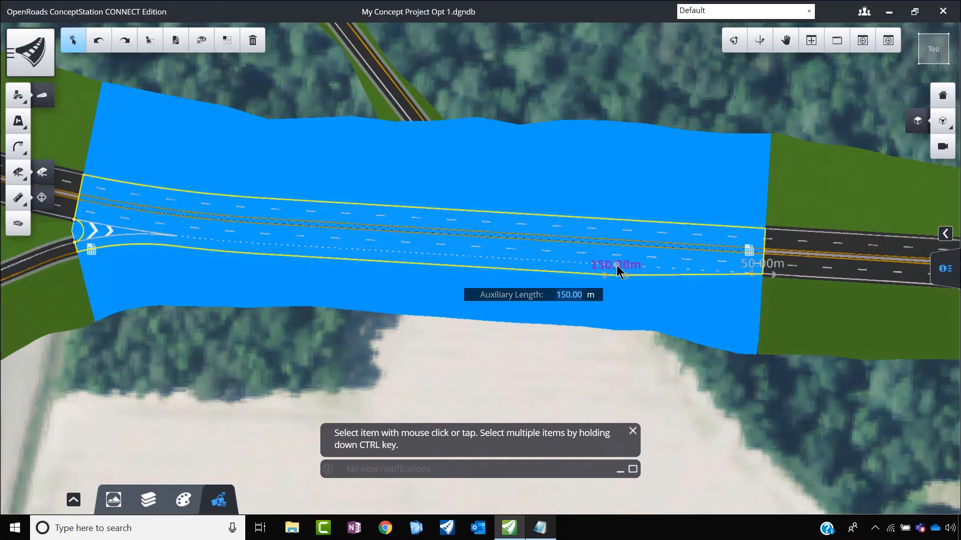
text(50)
key(Return)
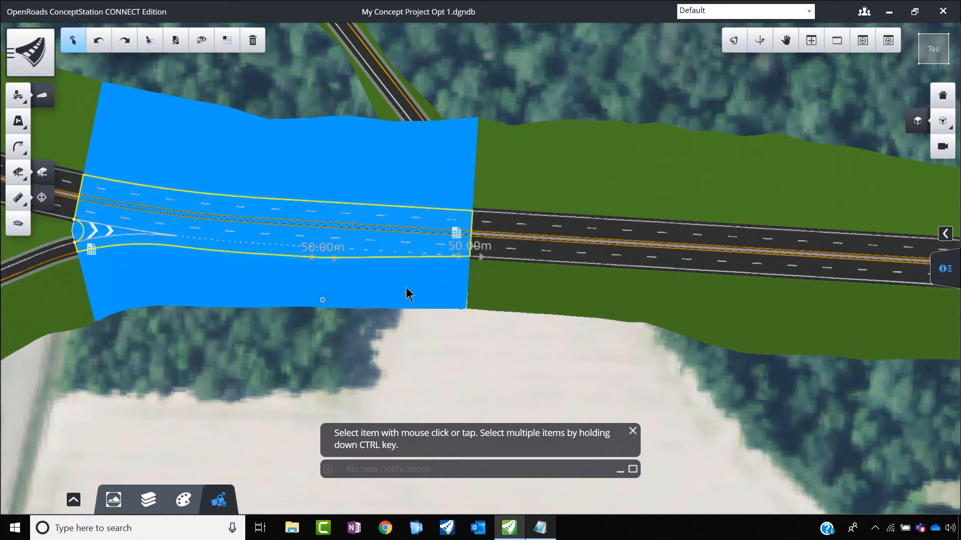
scroll(639, 286, down, 10)
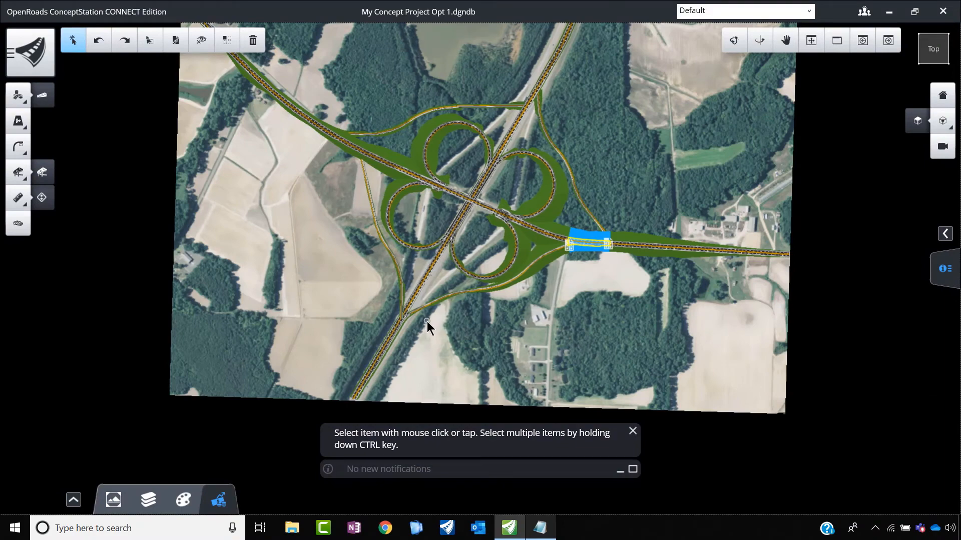
scroll(426, 324, up, 8)
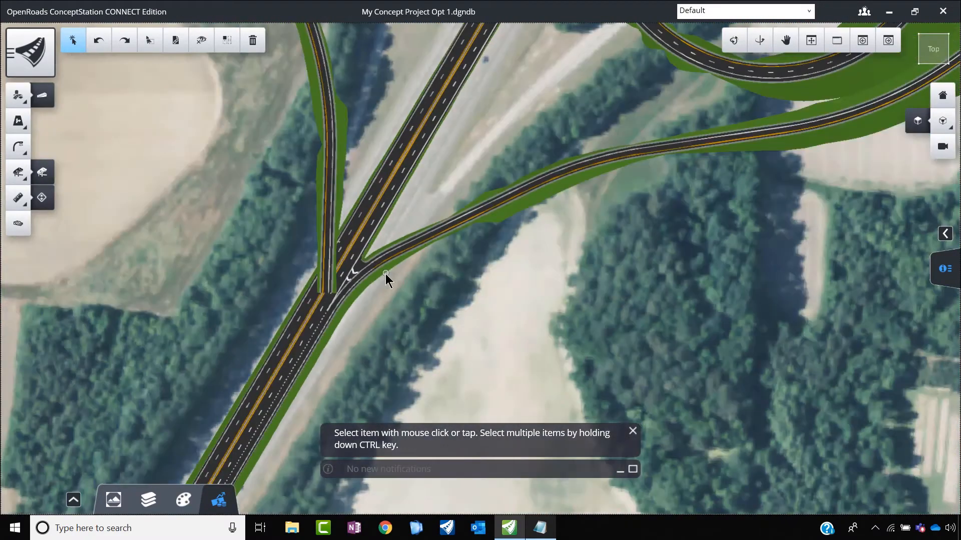
scroll(385, 274, down, 5)
scroll(347, 272, up, 5)
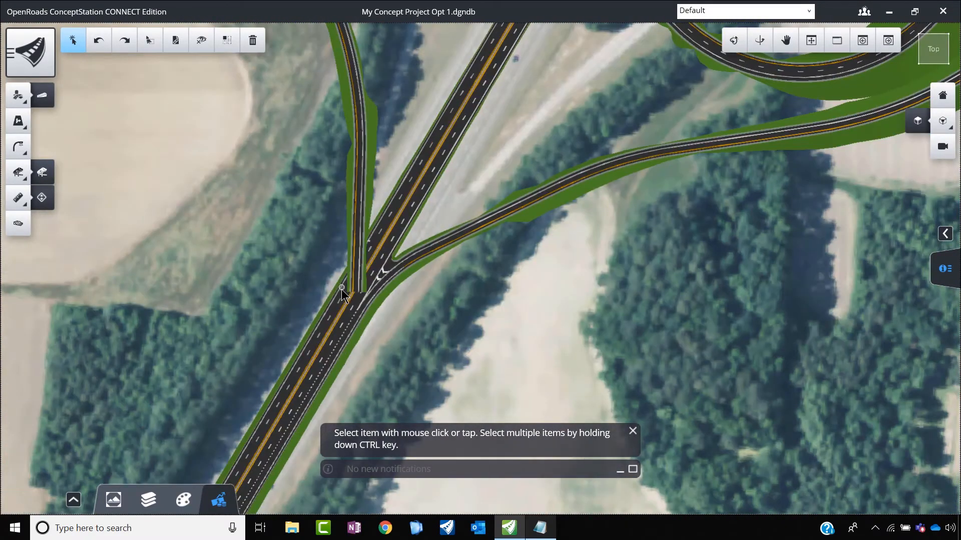
click(18, 95)
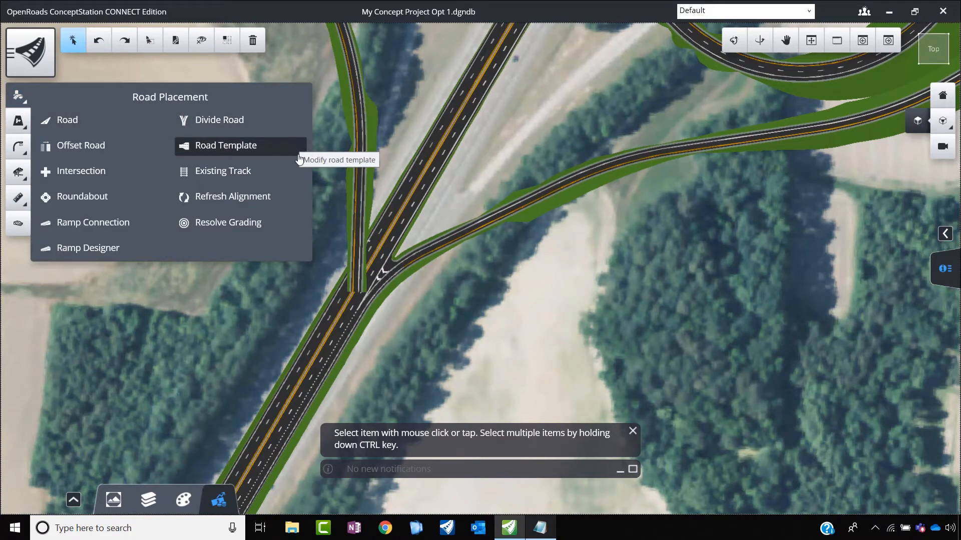
click(61, 122)
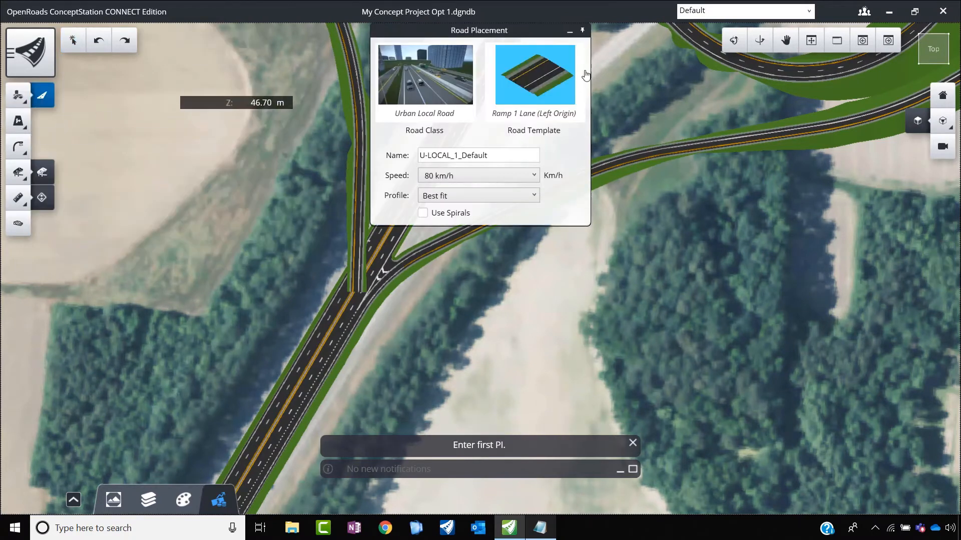
click(570, 33)
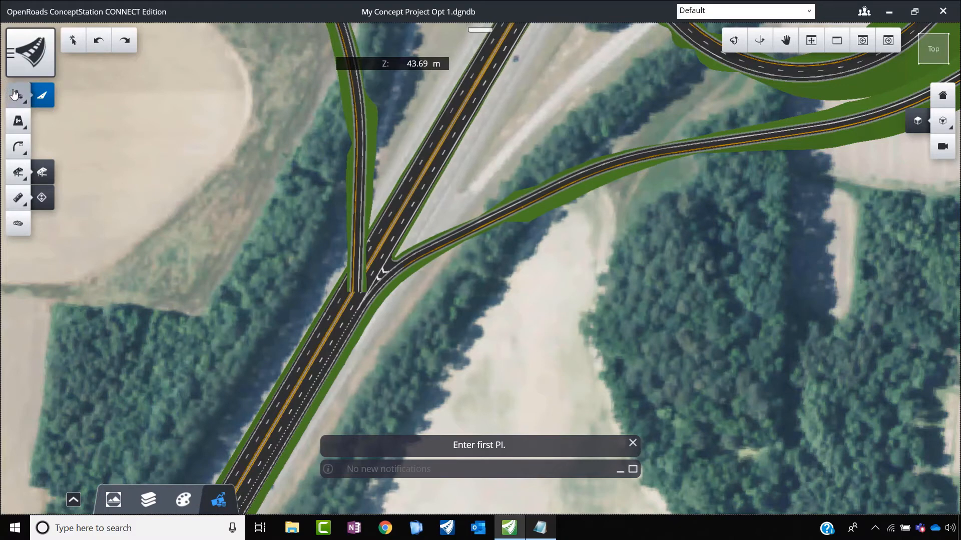
Step: Connect the southwest outer ramp's southern end to the north-south road as primary road with a Parallel terminal and 90 m design radius
click(18, 95)
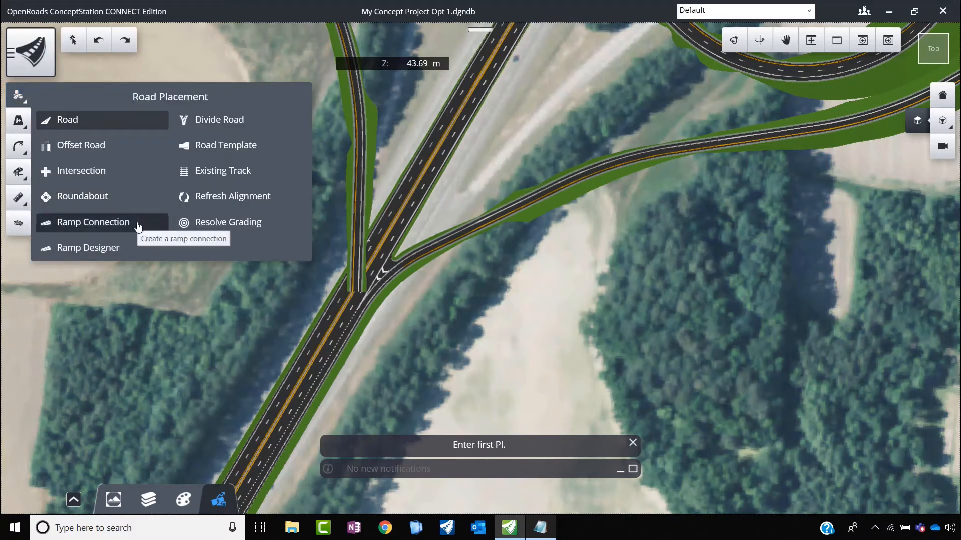
click(93, 222)
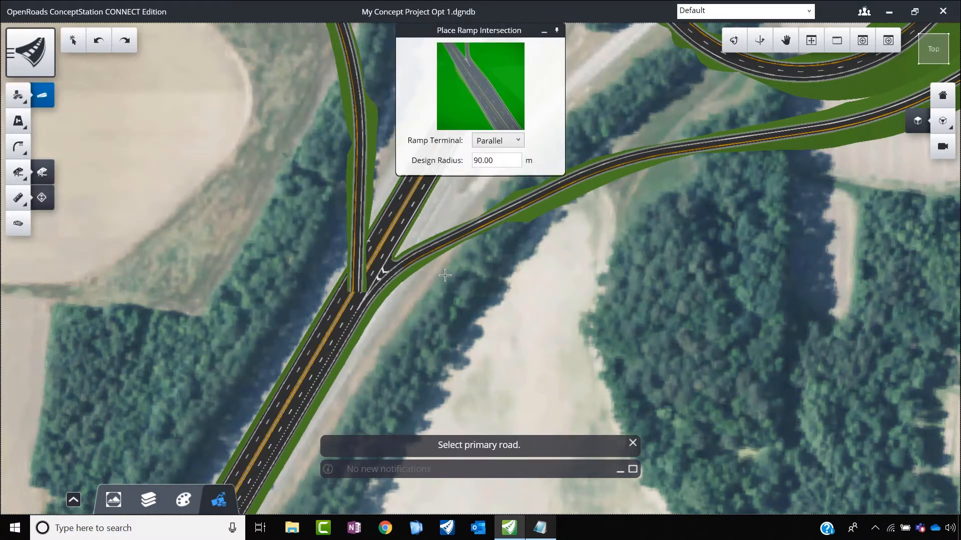
click(330, 319)
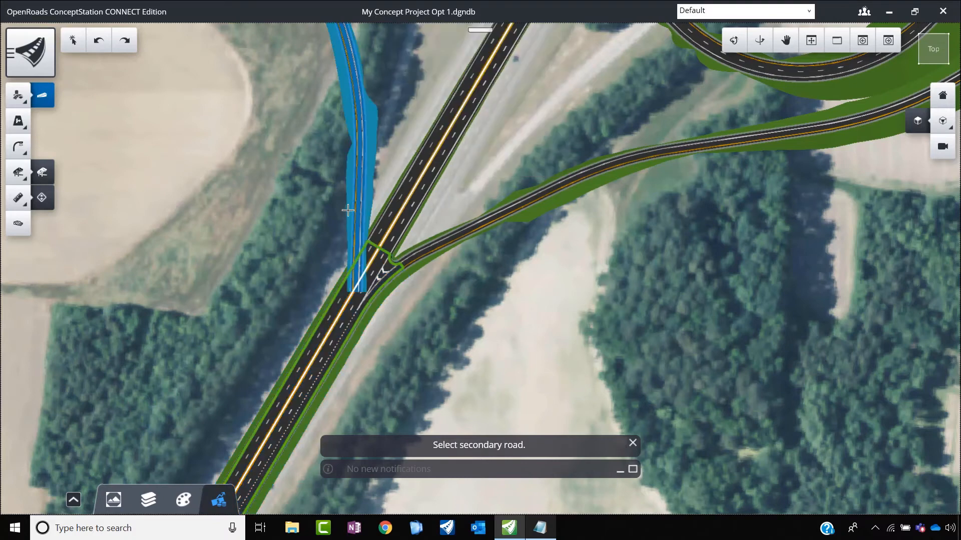
click(347, 211)
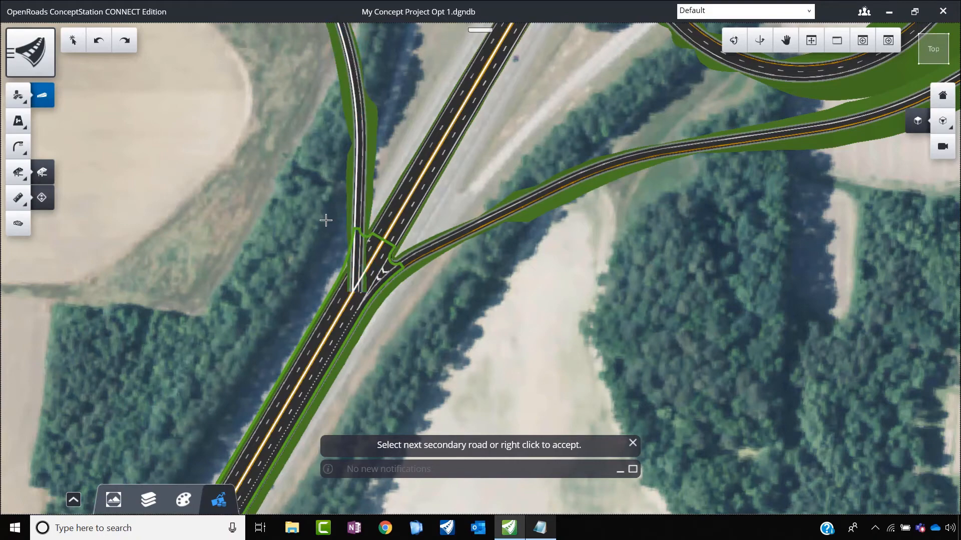
right_click(326, 221)
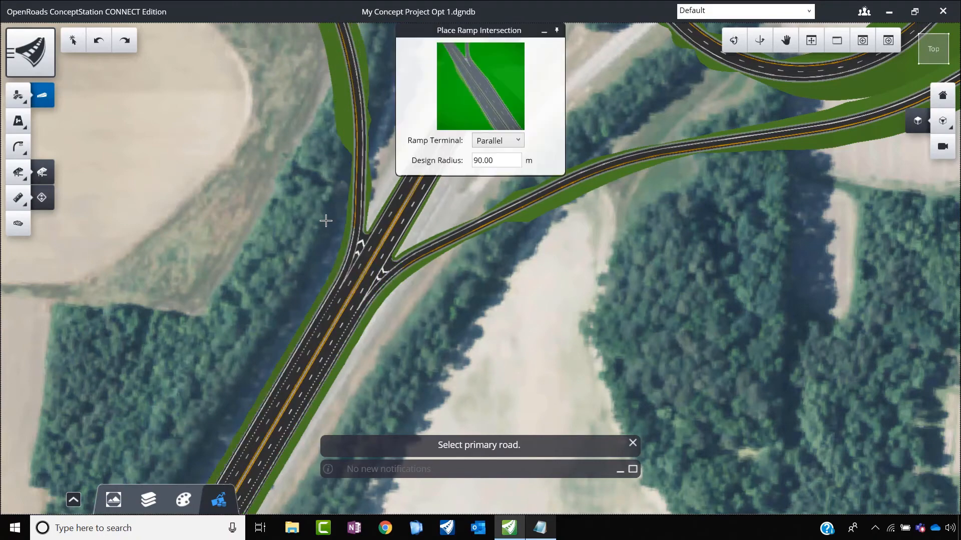
Step: Connect the southwest outer ramp's northern end to the east-west road as primary road, keeping the Parallel terminal and 90 m design radius
scroll(386, 252, up, 3)
scroll(323, 322, down, 3)
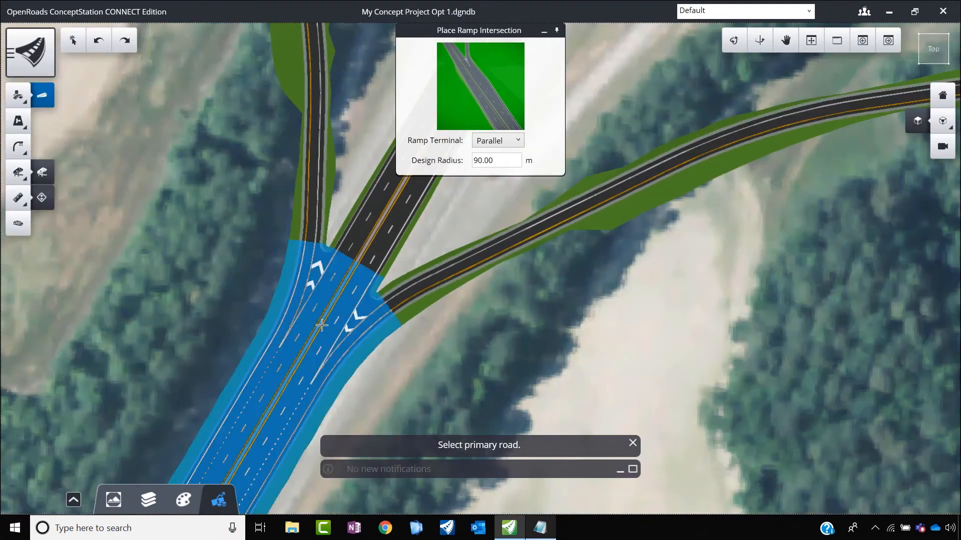
scroll(295, 340, down, 2)
scroll(290, 352, down, 3)
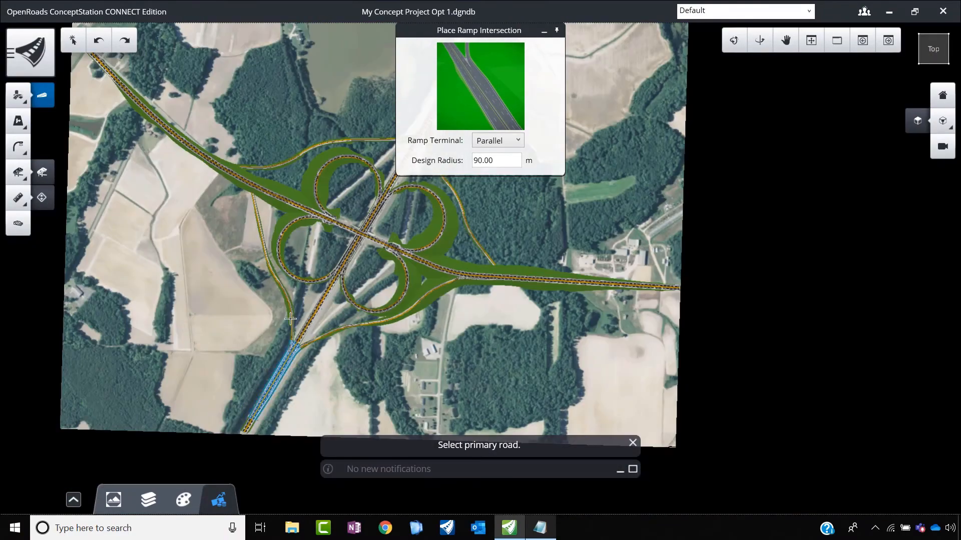
scroll(279, 210, up, 6)
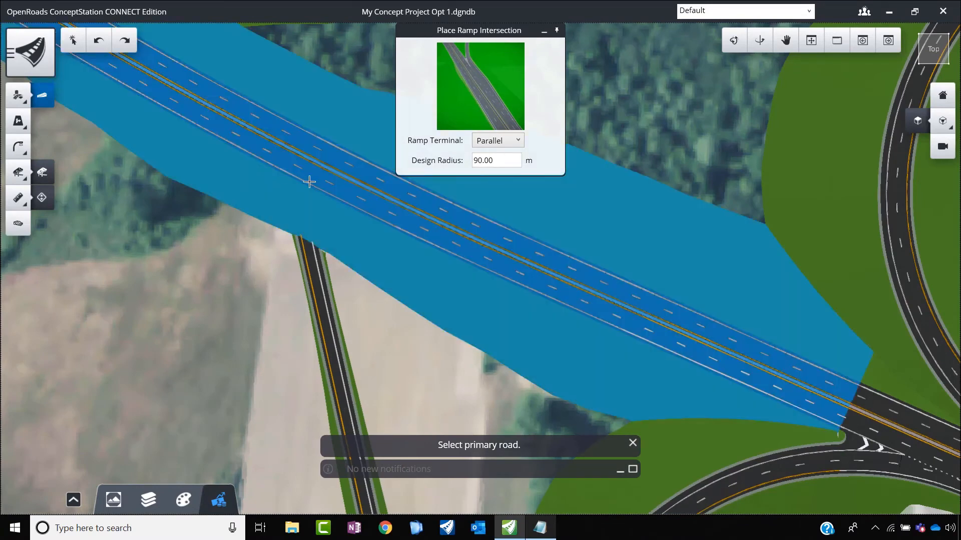
click(246, 190)
click(299, 260)
scroll(299, 260, down, 5)
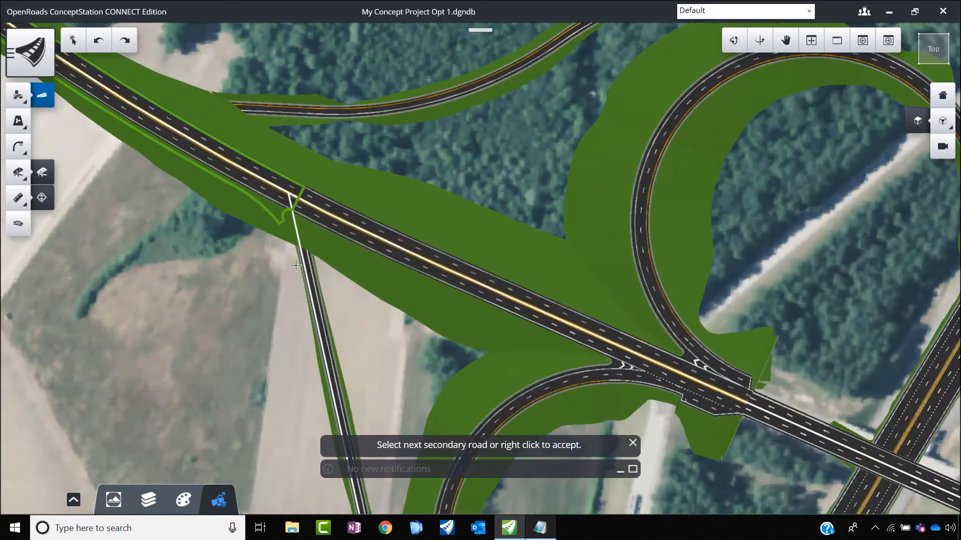
right_click(268, 265)
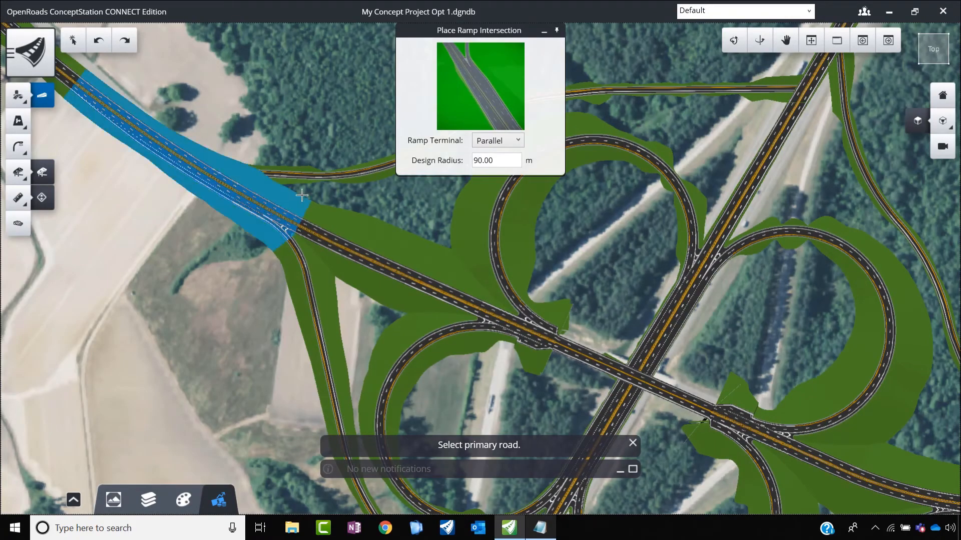
Step: Connect the northwest outer ramp's western end to the east-west road with a Parallel ramp terminal and 90 m design radius
scroll(265, 215, down, 5)
scroll(277, 210, up, 5)
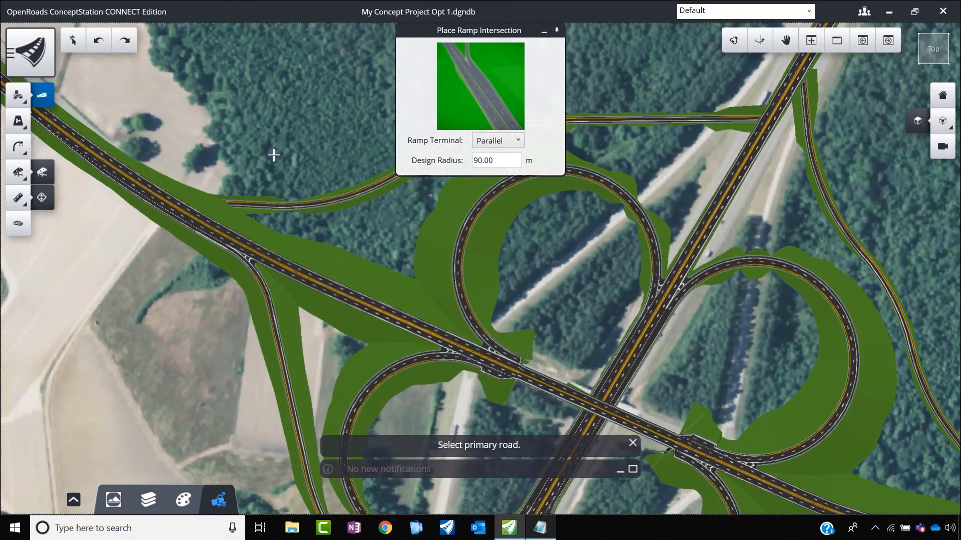
click(173, 191)
click(243, 200)
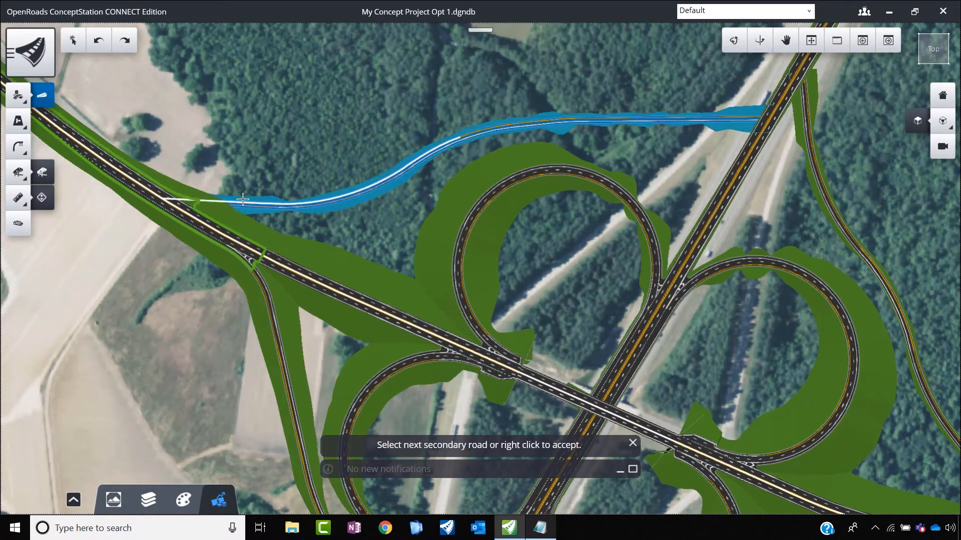
right_click(248, 161)
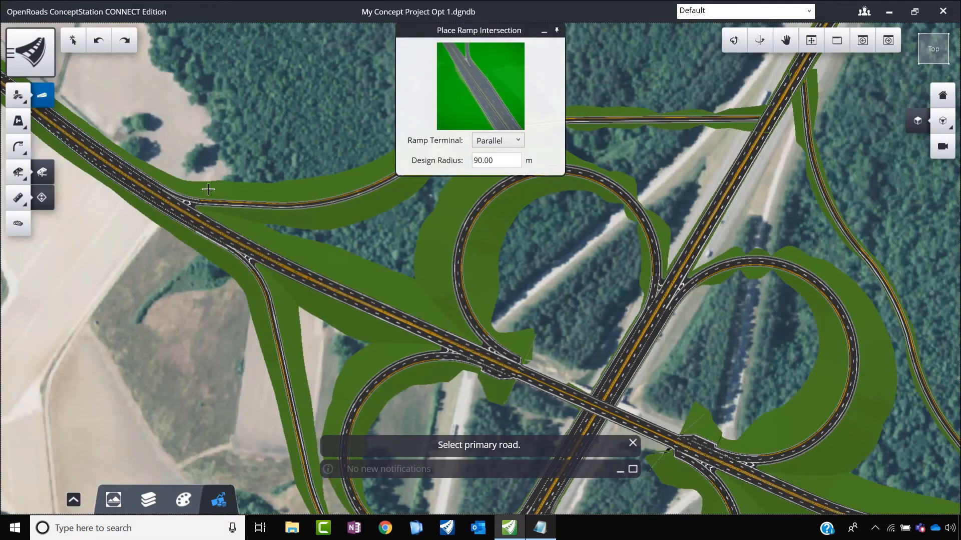
Step: Connect the northwest outer ramp's eastern end to the north-south road as primary road with a Parallel terminal and 90 m design radius
scroll(146, 258, down, 3)
scroll(360, 200, up, 3)
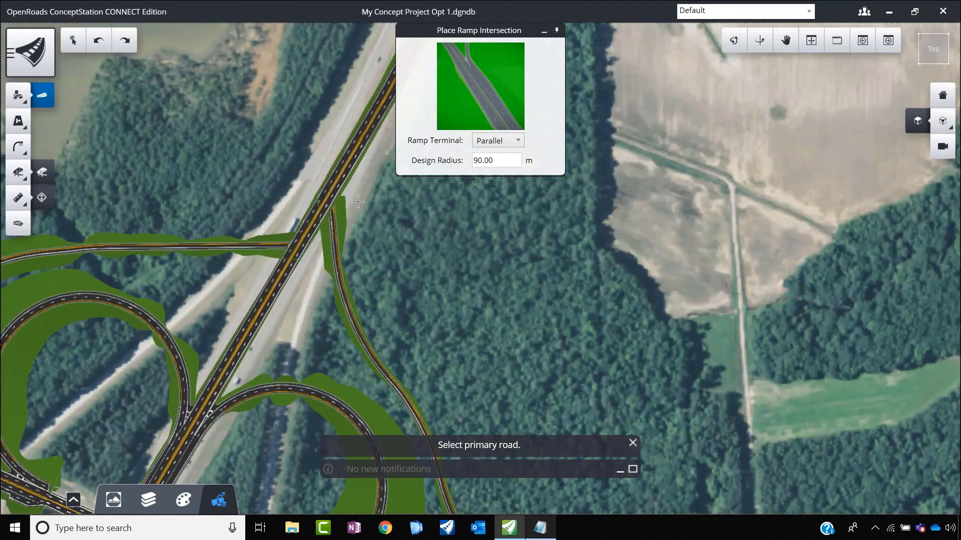
scroll(294, 242, up, 3)
scroll(334, 236, down, 3)
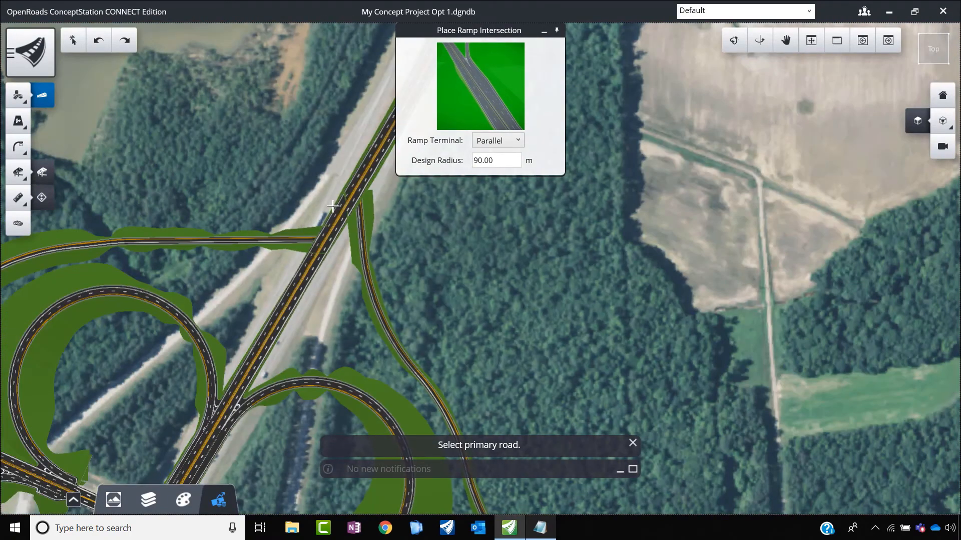
scroll(334, 207, up, 5)
click(340, 212)
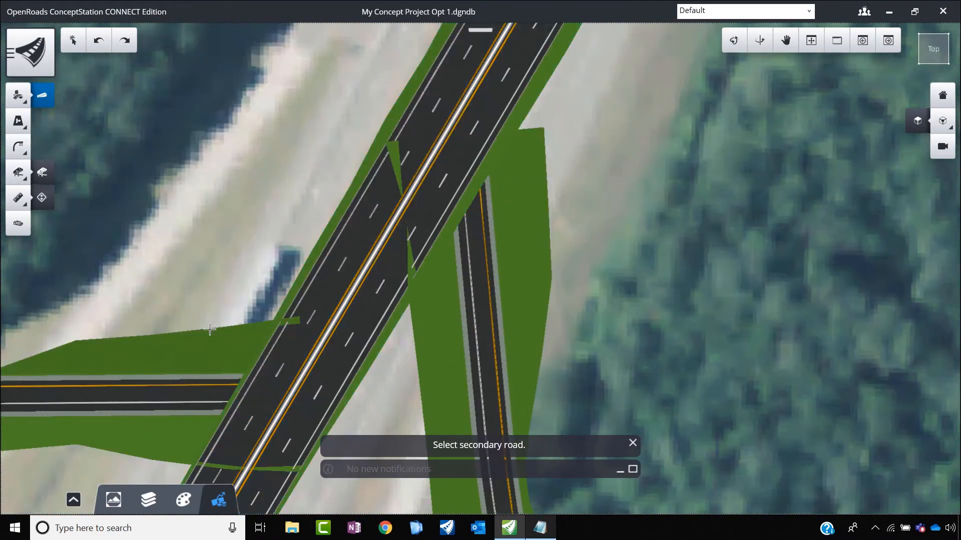
click(228, 372)
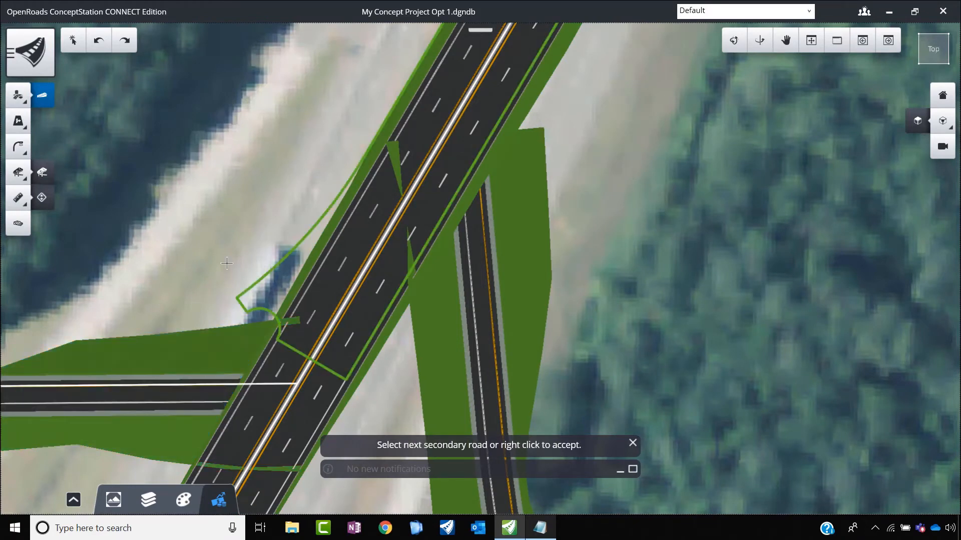
right_click(227, 264)
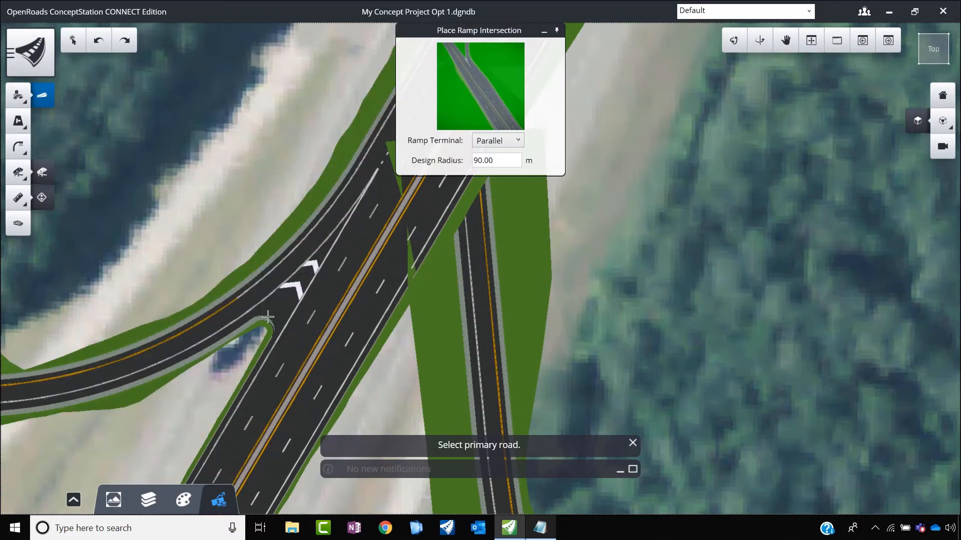
Step: Connect the northeast outer ramp's northern end to the north-south road with a Parallel terminal and 90 m design radius
scroll(279, 306, down, 4)
scroll(315, 261, up, 3)
click(328, 269)
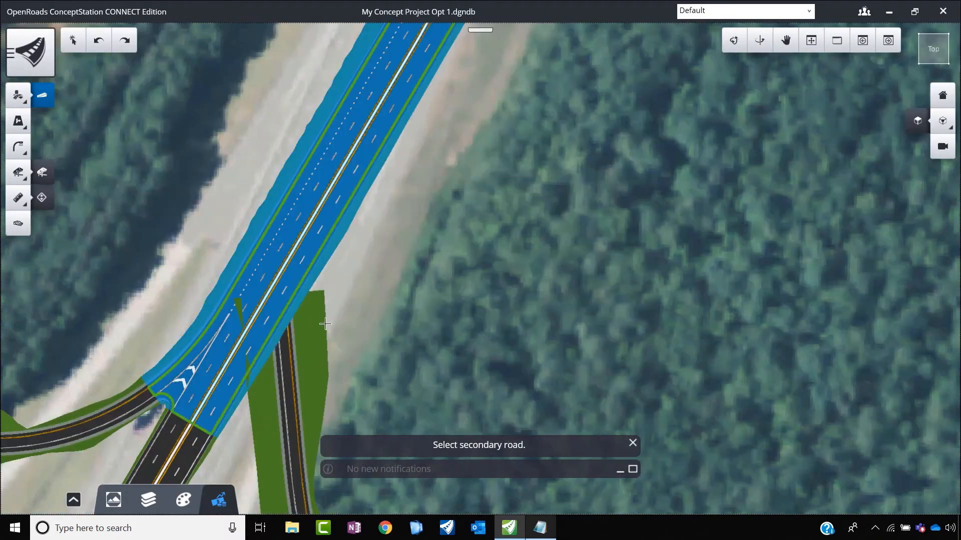
click(325, 354)
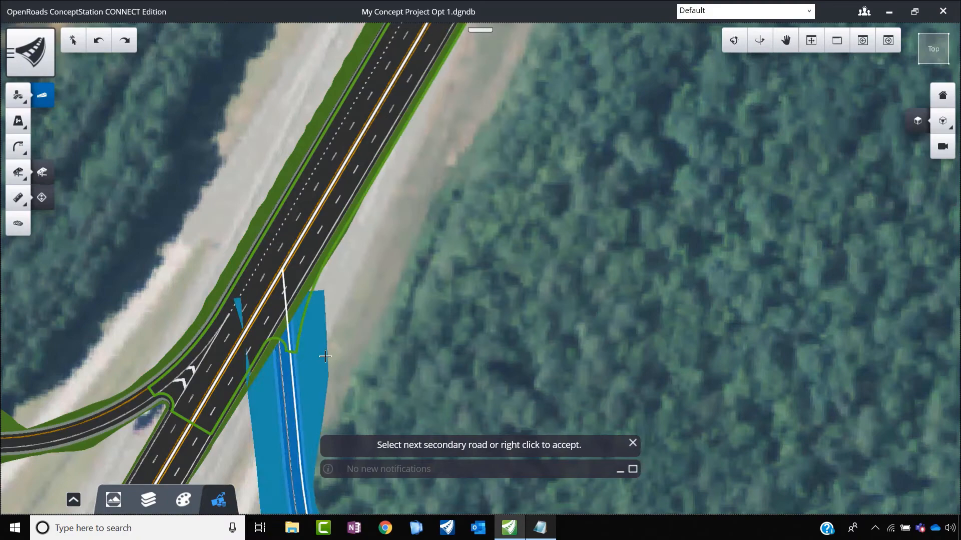
right_click(358, 305)
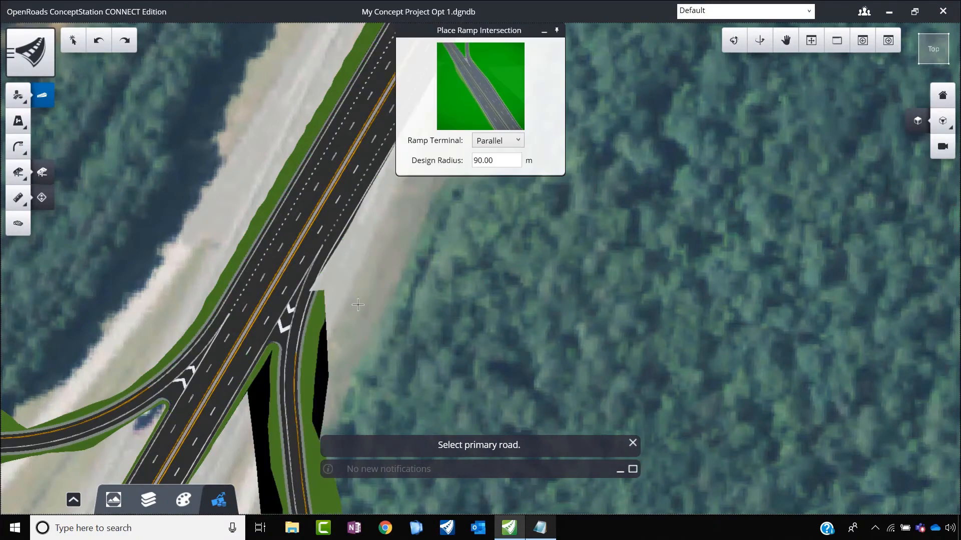
Step: Connect the northeast outer ramp's southern end to the east-west road as primary road with a Parallel terminal and 90 m design radius
scroll(277, 250, down, 3)
scroll(278, 258, down, 3)
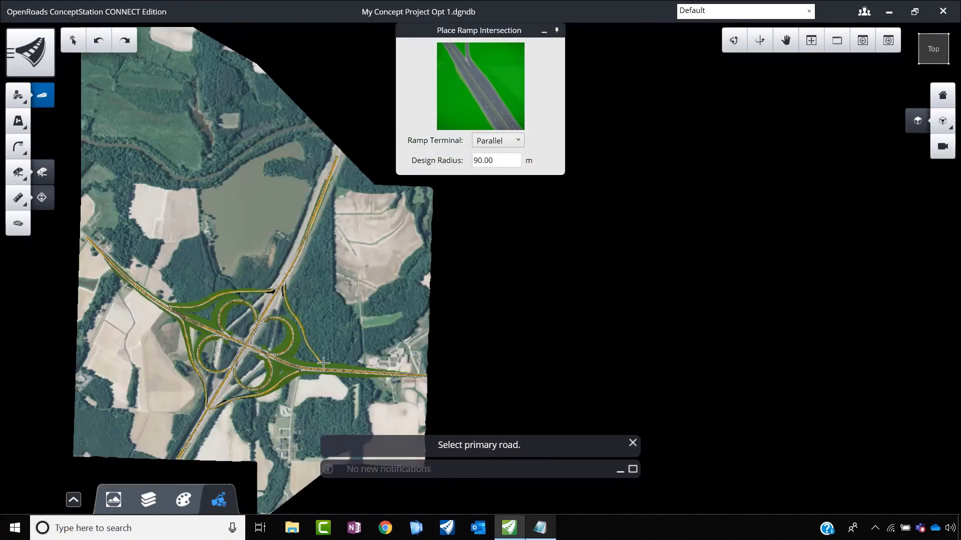
scroll(324, 364, up, 6)
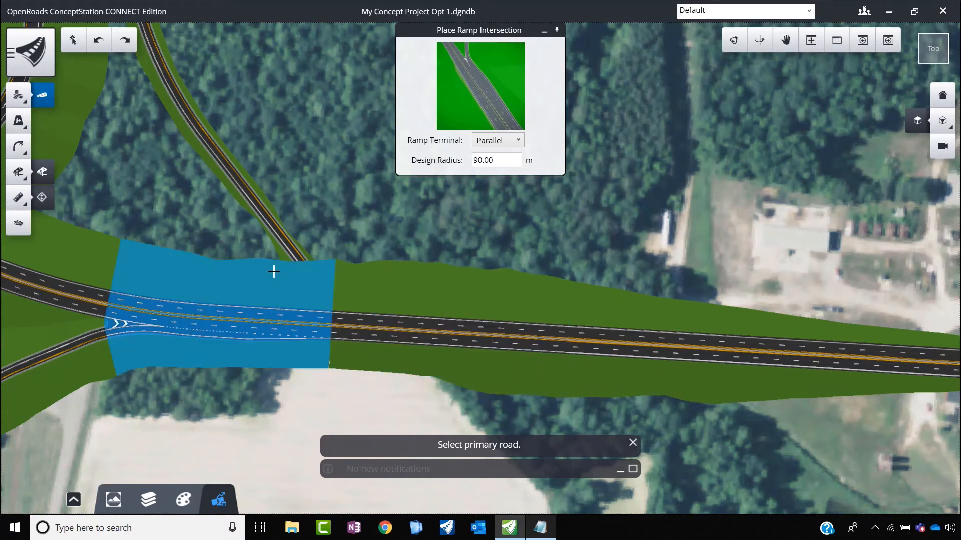
click(273, 270)
click(272, 236)
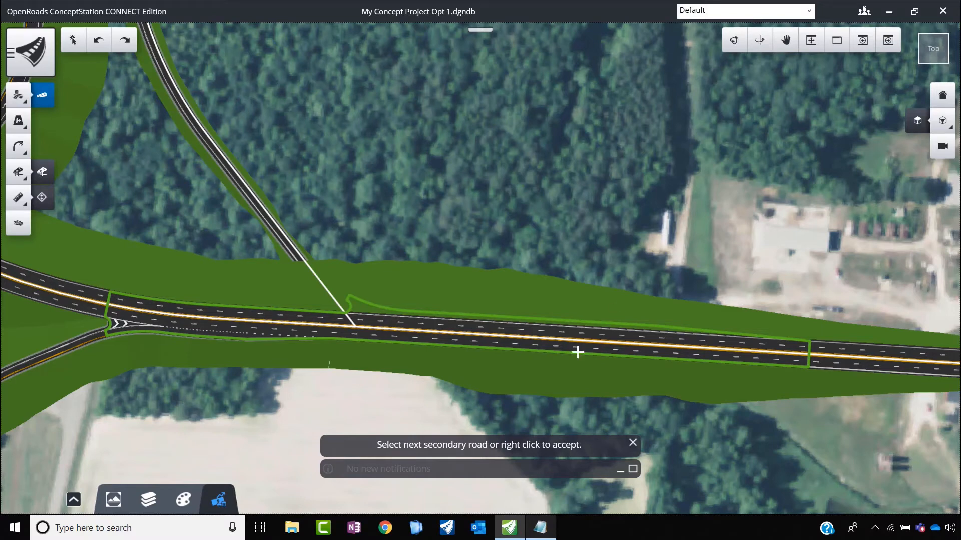
right_click(396, 224)
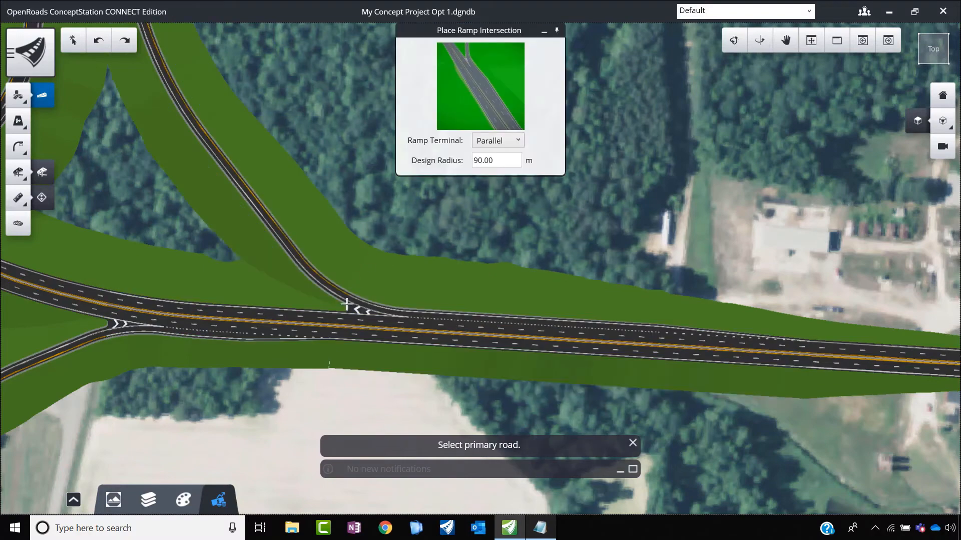
Step: Examine the whole interchange layout, checking the outer ramps, loop ramps and their connections along both main roads
scroll(346, 320, down, 4)
scroll(345, 320, down, 3)
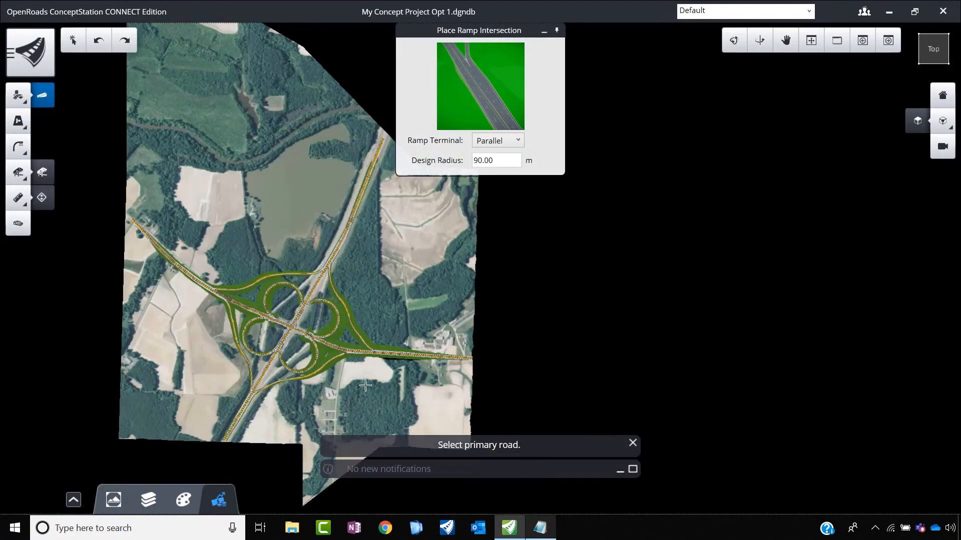
scroll(325, 387, up, 5)
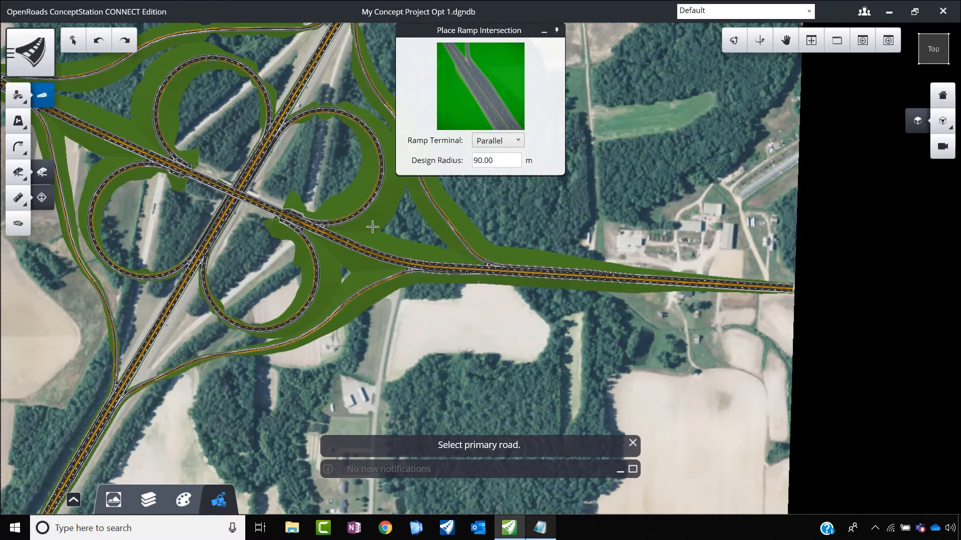
scroll(355, 321, down, 5)
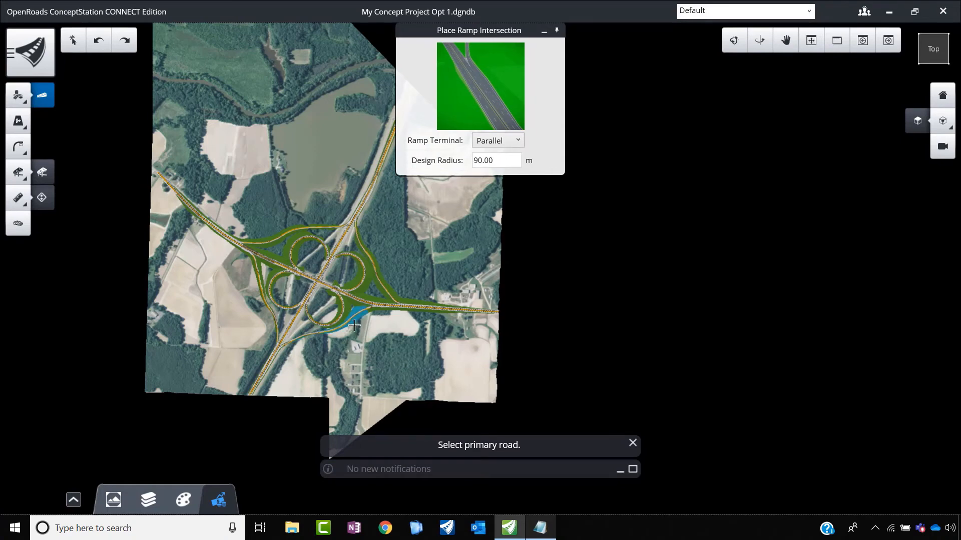
scroll(335, 324, up, 3)
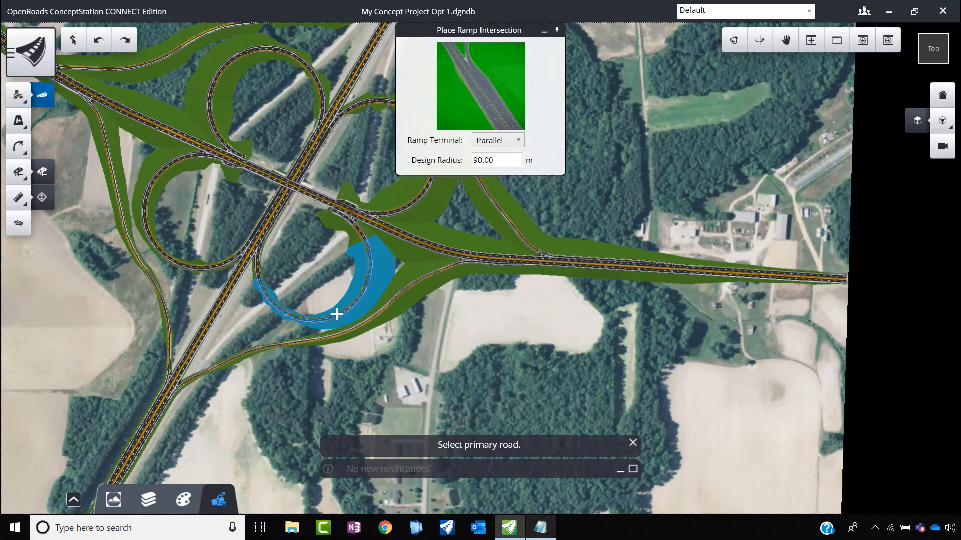
scroll(483, 301, down, 5)
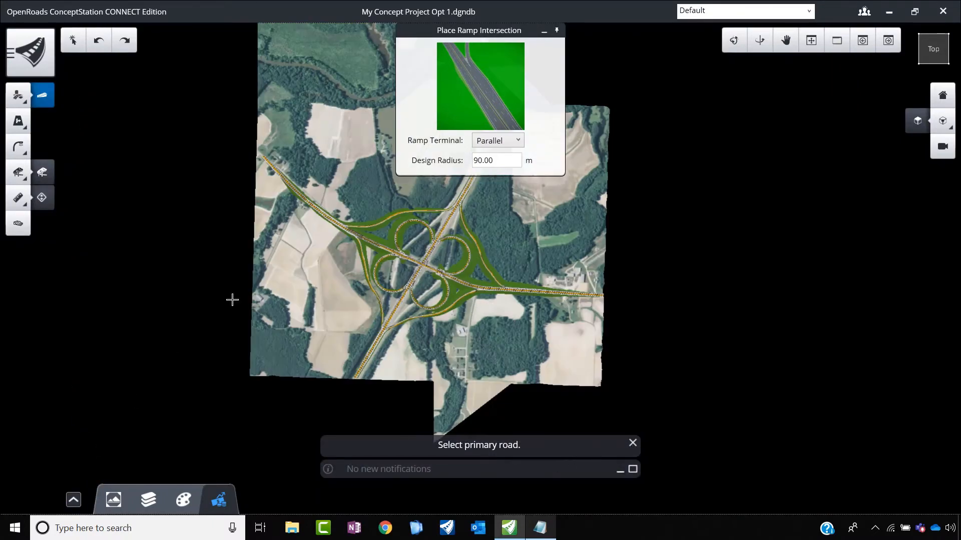
scroll(306, 205, up, 3)
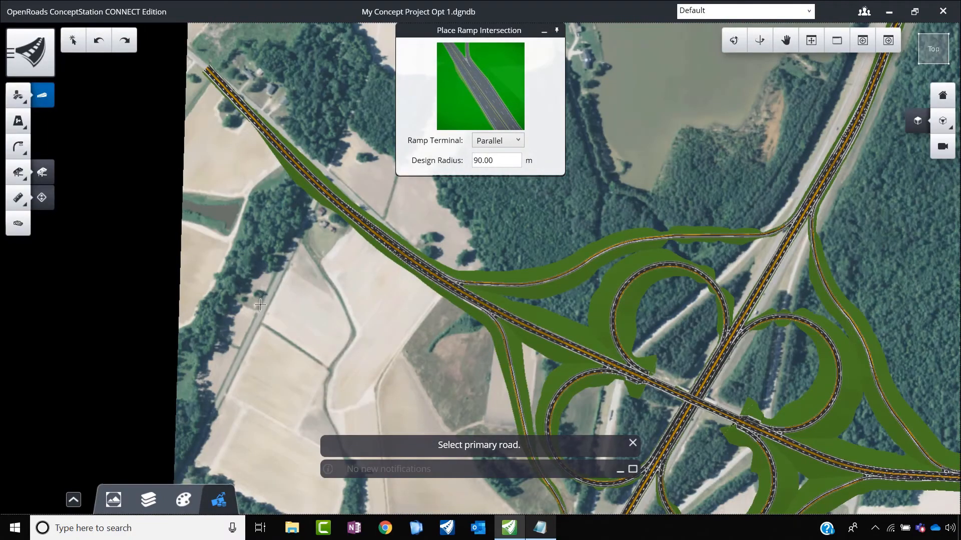
scroll(300, 204, down, 3)
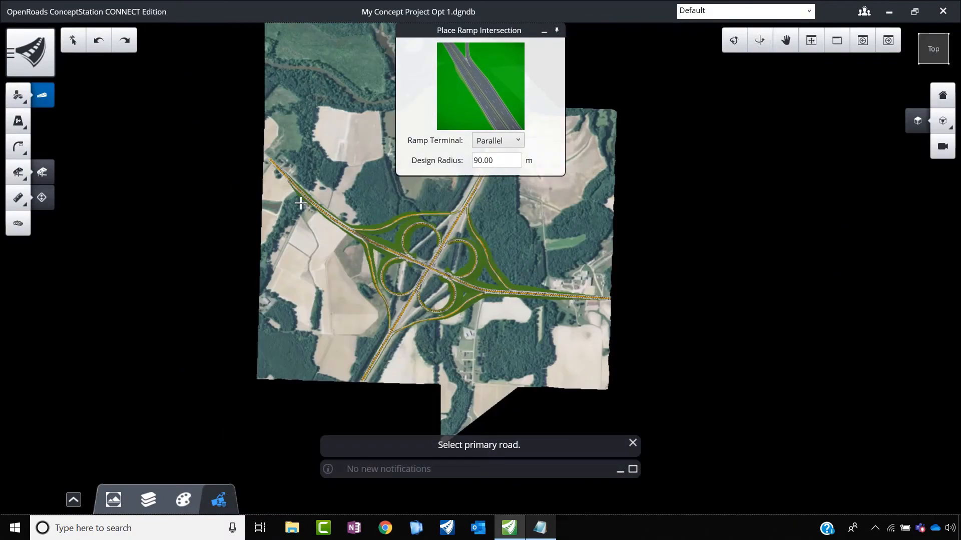
scroll(563, 307, up, 3)
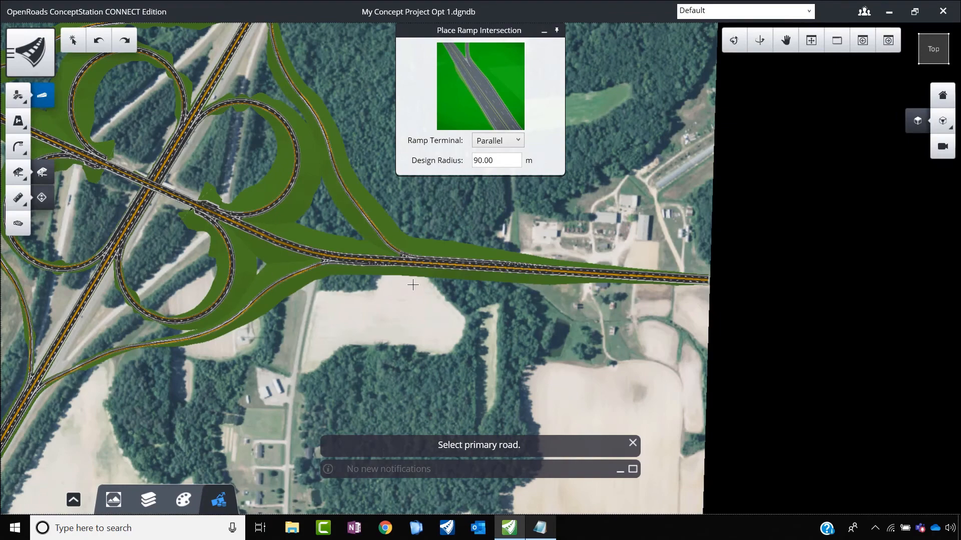
scroll(413, 284, down, 3)
scroll(304, 201, down, 2)
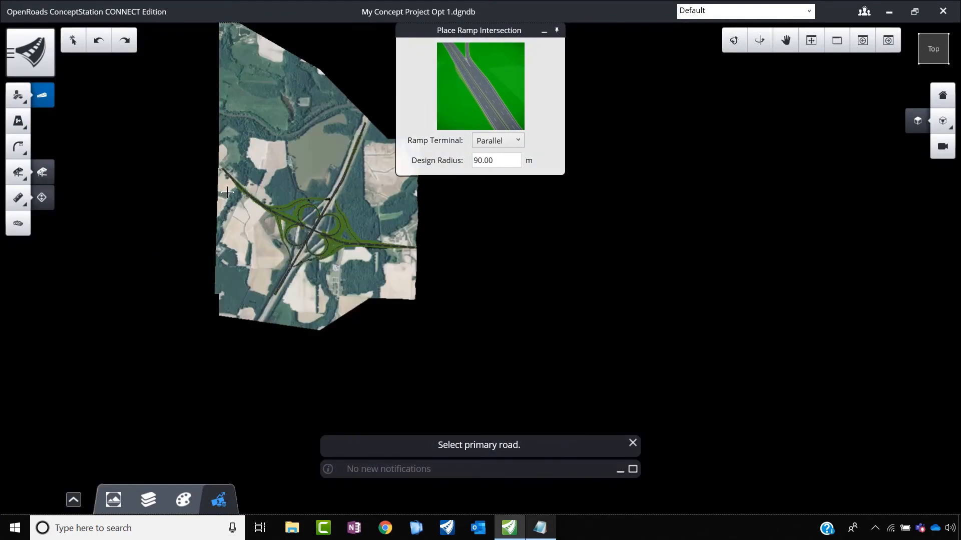
scroll(229, 194, up, 5)
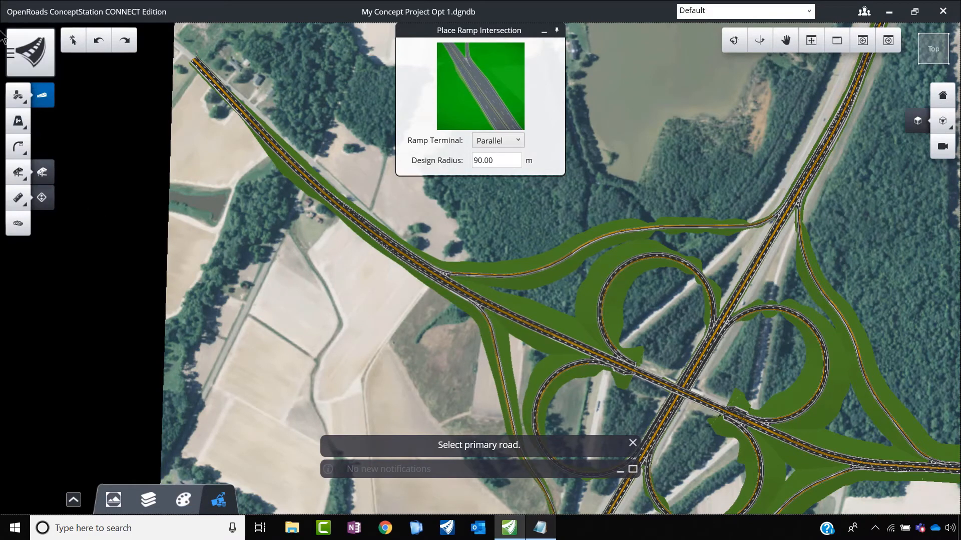
Step: Start a new road placement with the road name set to Cross Road
click(18, 95)
click(100, 124)
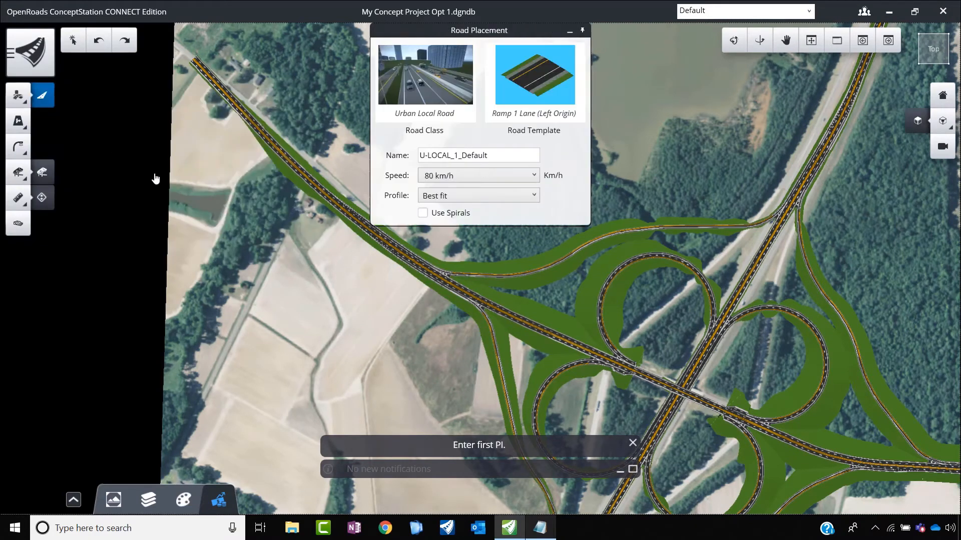
drag(491, 159, 374, 165)
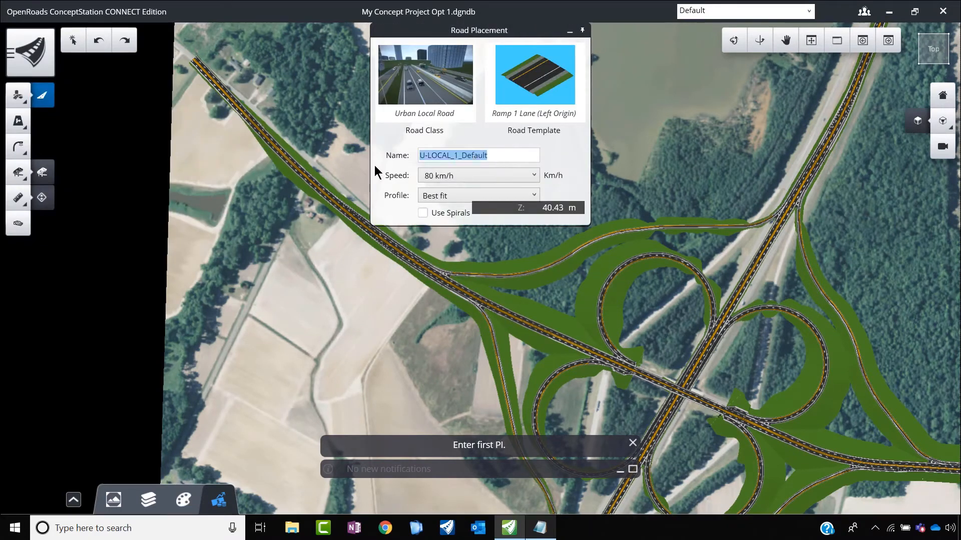
text(Cross road)
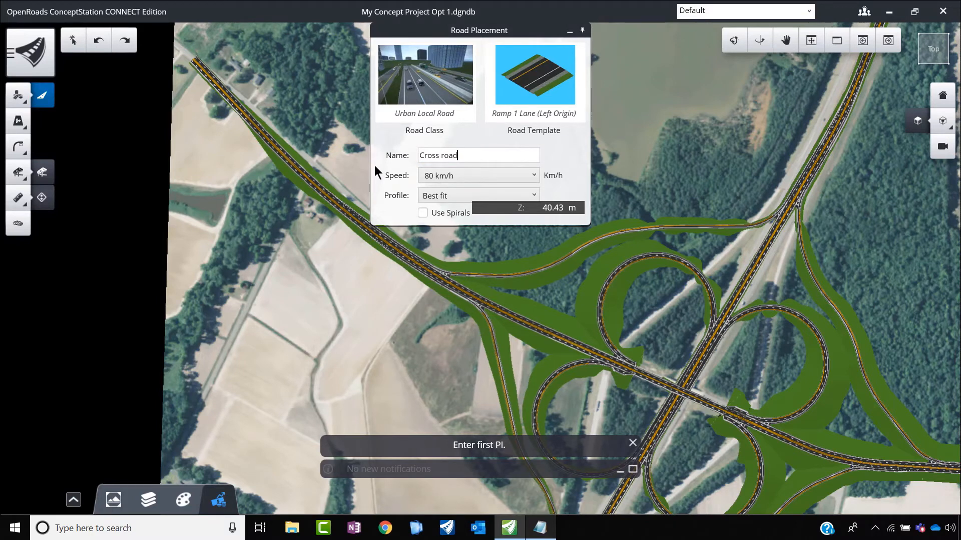
key(BackSpace)
key(BackSpace)
key(BackSpace)
key(BackSpace)
text(Road)
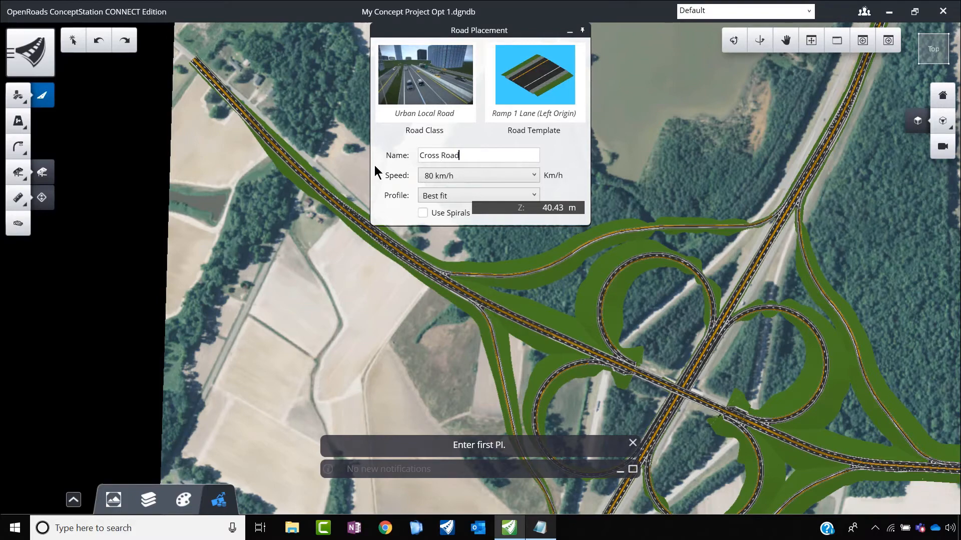
Step: Assign the Concrete Median Curb (2 lanes) template from the 2 Lanes category to the new road
click(556, 88)
click(244, 146)
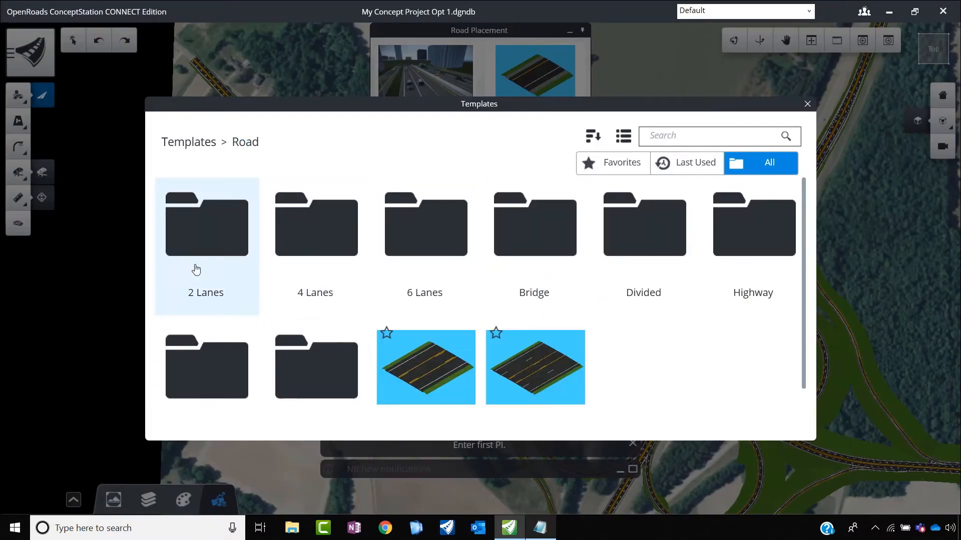
double_click(214, 236)
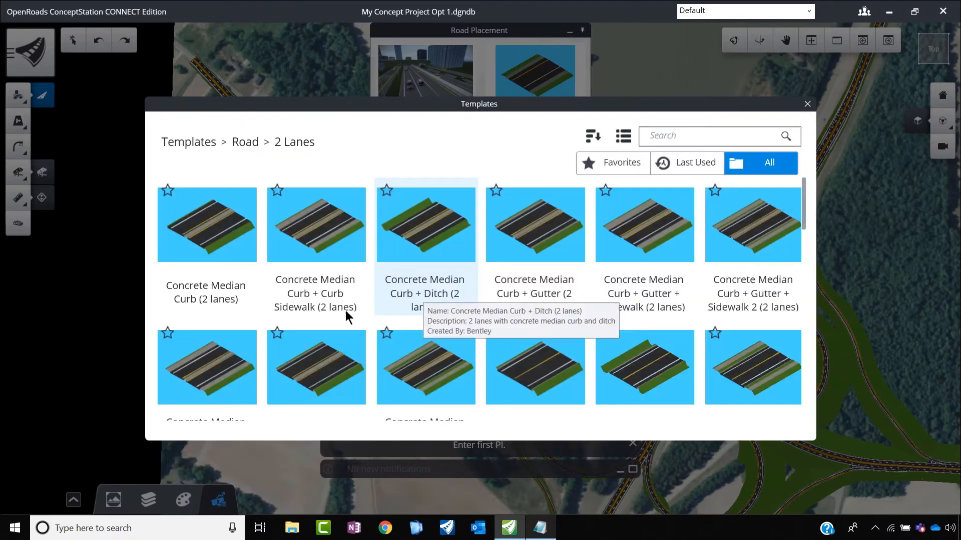
double_click(167, 248)
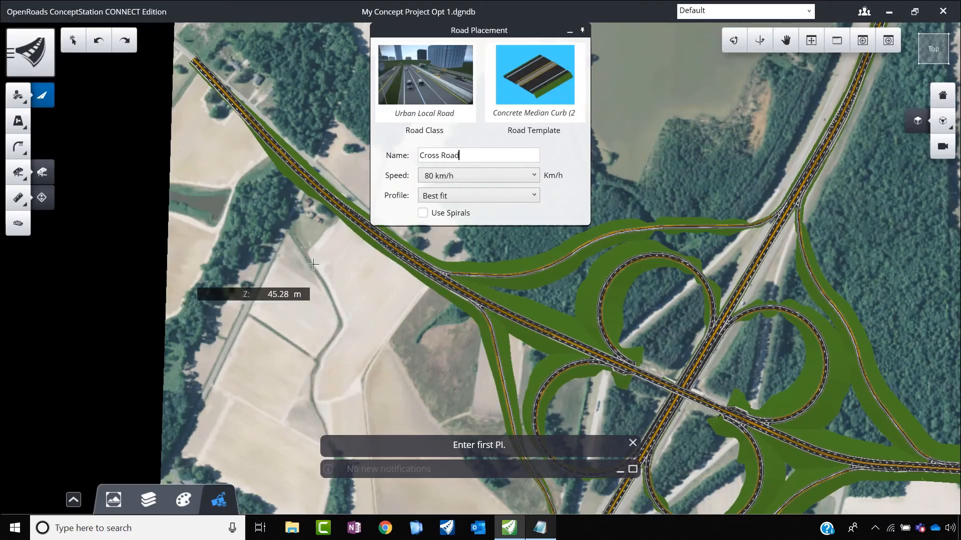
Step: Place the cross road as a straight segment about 0.43 km long, running southwest from the east-west main road's northwestern part
click(307, 179)
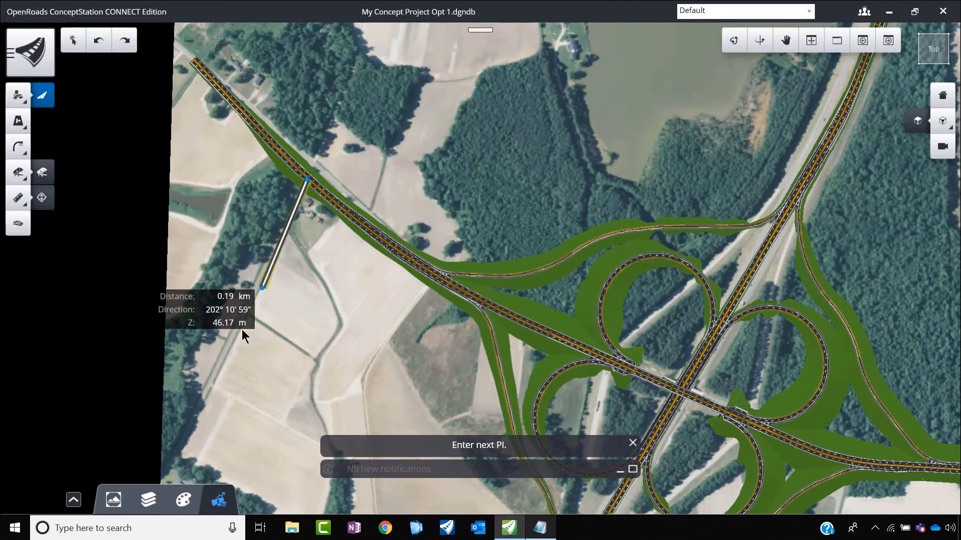
click(204, 395)
right_click(199, 380)
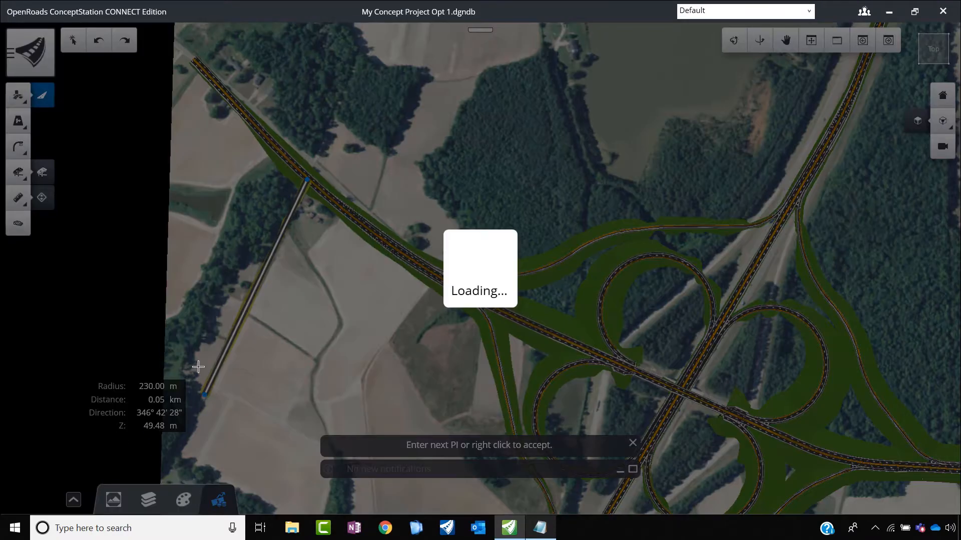
Step: Try to create an intersection where the new cross road meets the east-west main road
scroll(312, 222, up, 2)
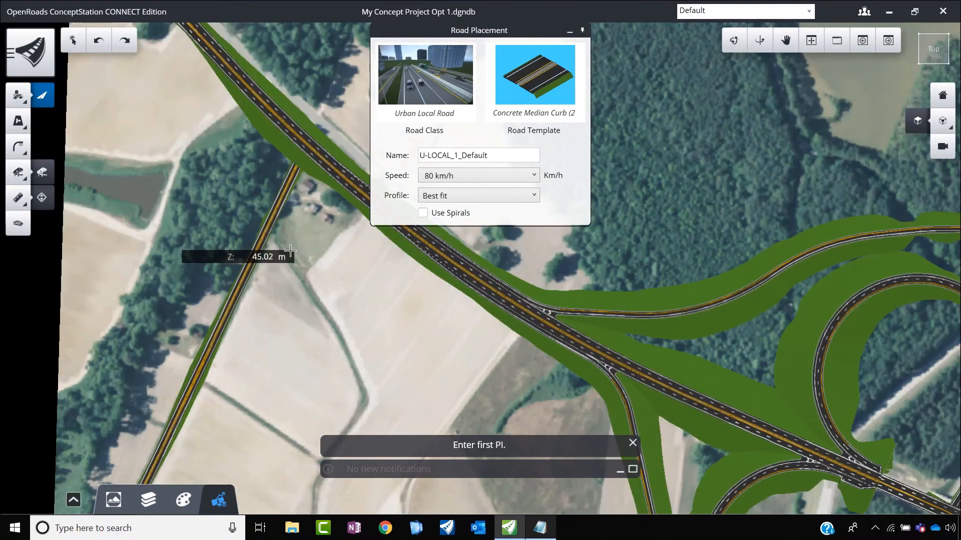
scroll(358, 197, up, 2)
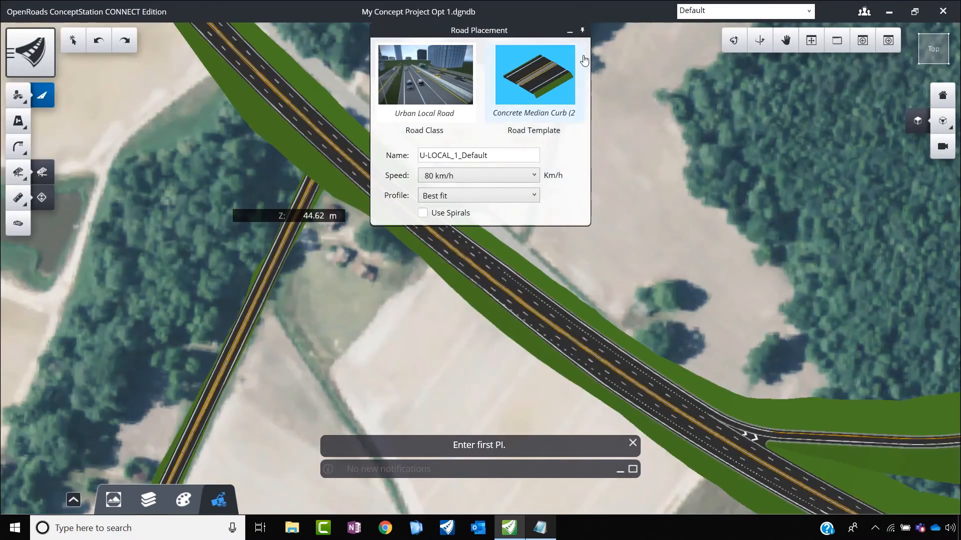
click(13, 99)
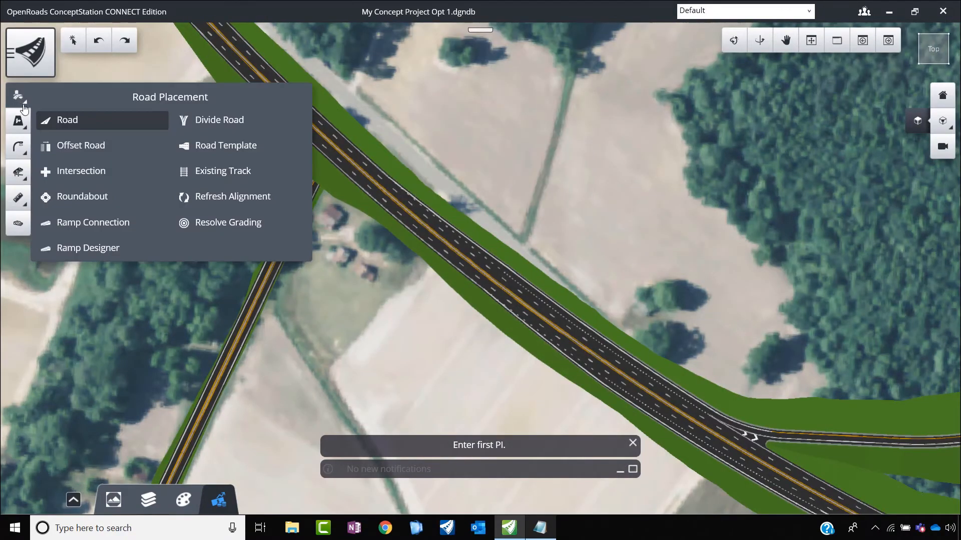
click(90, 175)
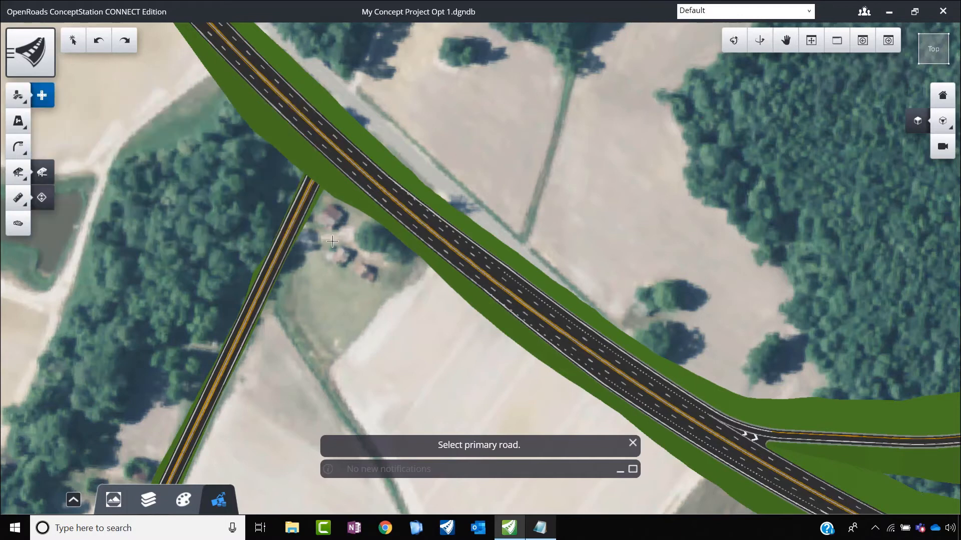
click(311, 209)
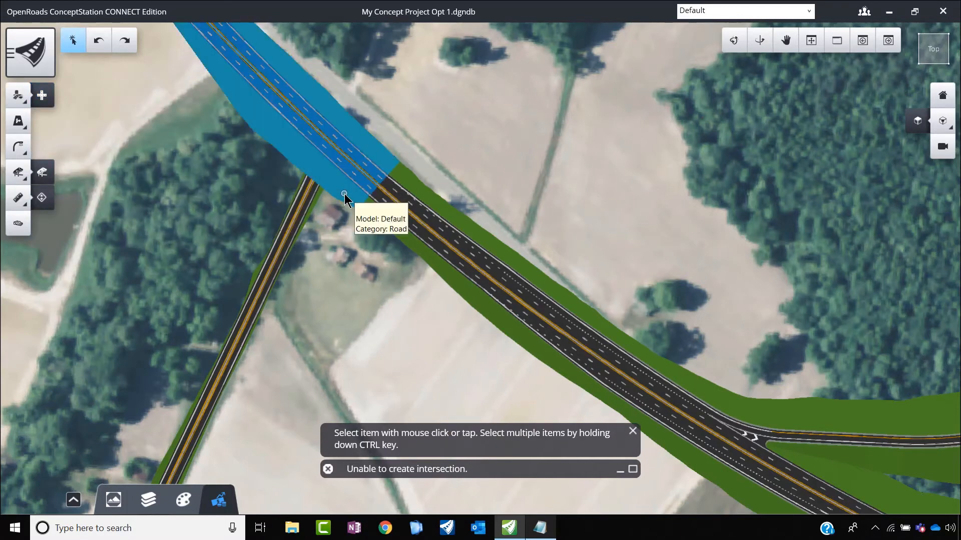
click(343, 197)
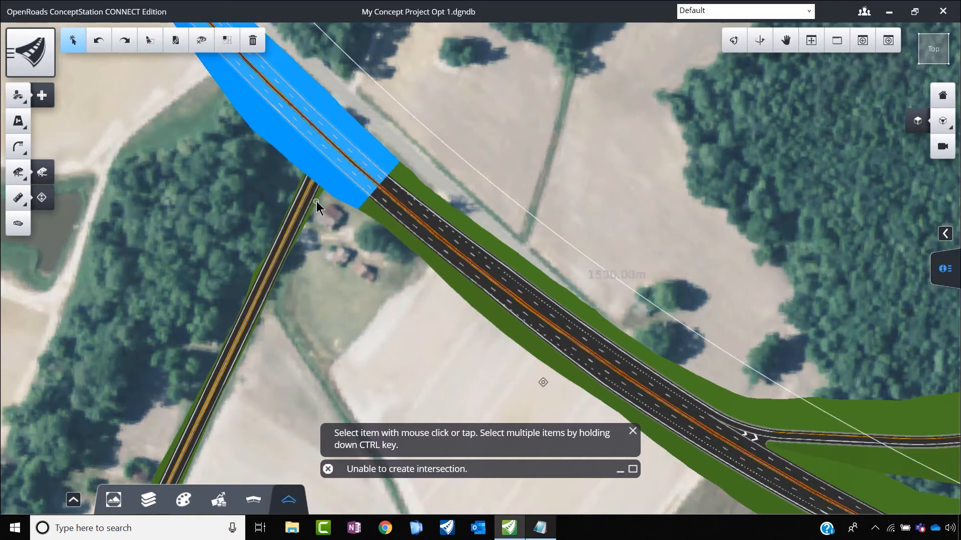
click(224, 206)
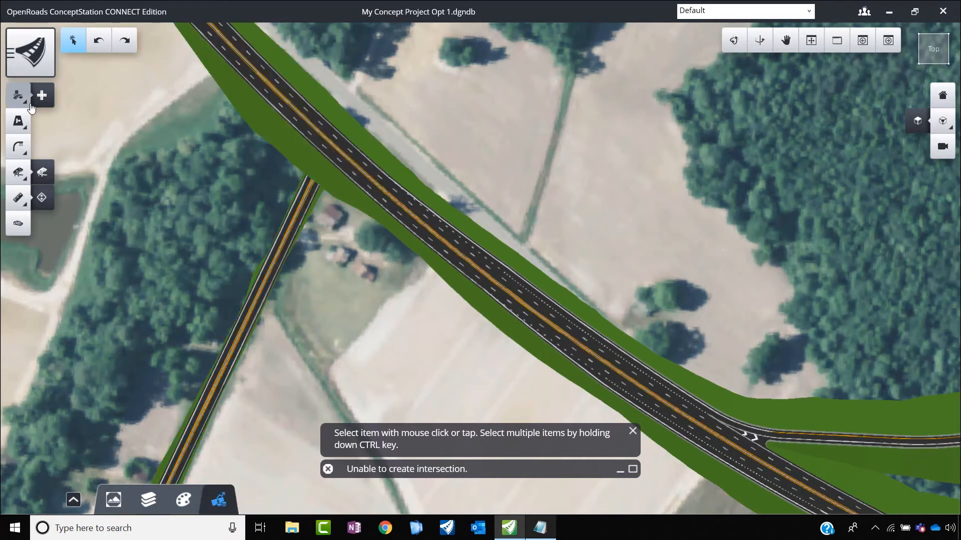
Step: Create an intersection with the east-west road as the primary road and the new cross road as the secondary road
click(28, 102)
click(118, 171)
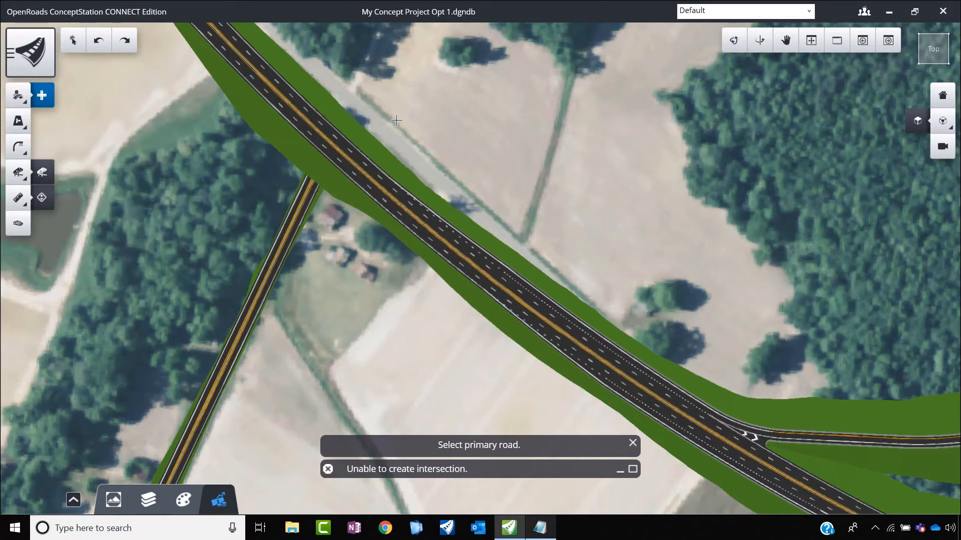
click(353, 202)
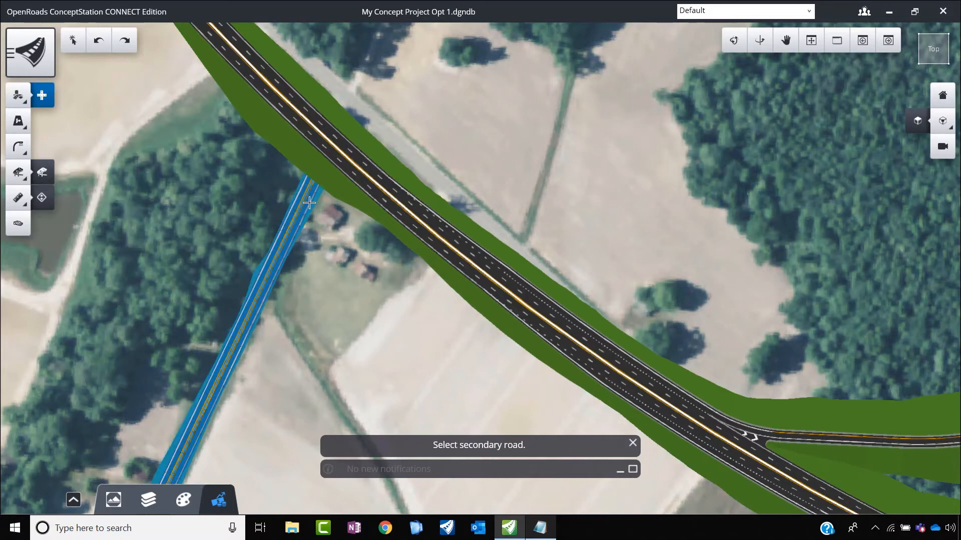
click(309, 209)
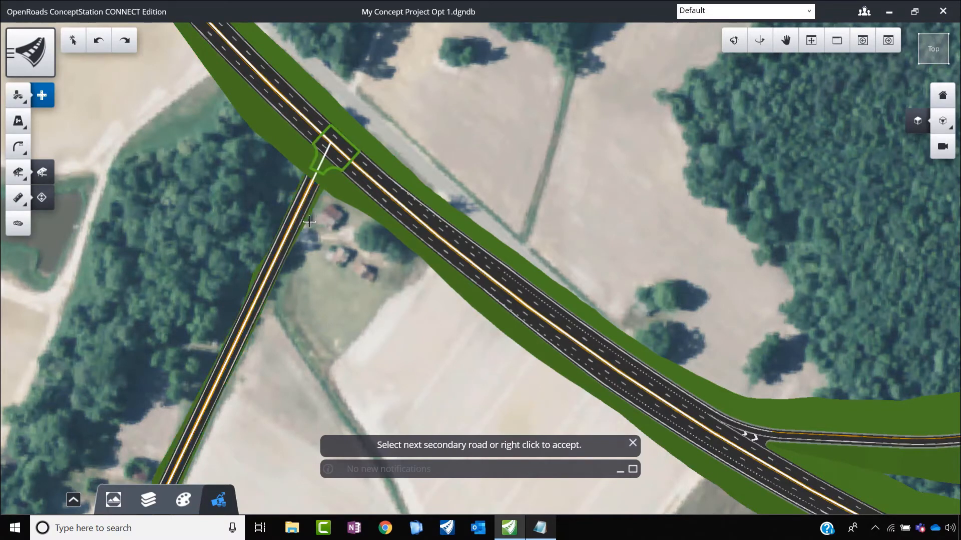
right_click(347, 229)
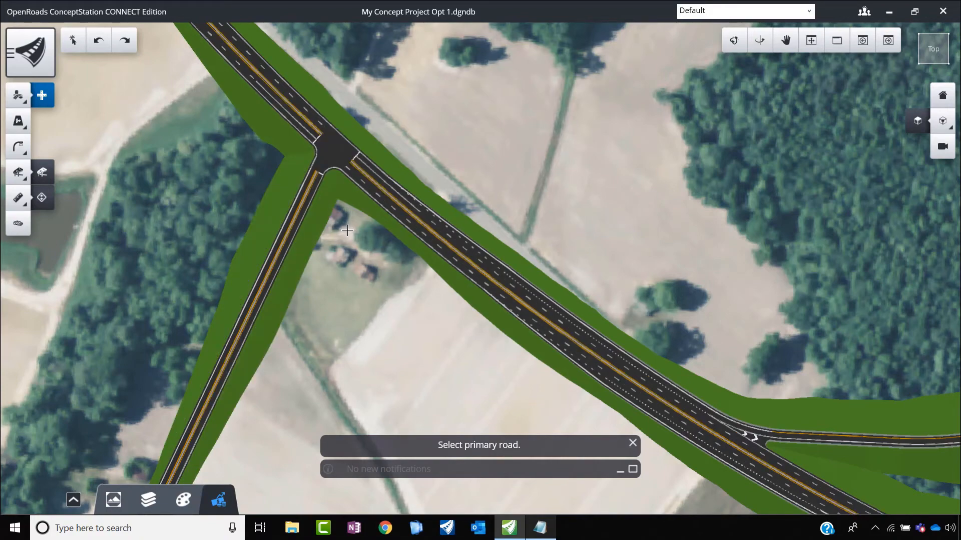
Step: Set the radius of the new intersection's southeast corner, between the cross road and the main road, to 15 m
scroll(323, 160, up, 2)
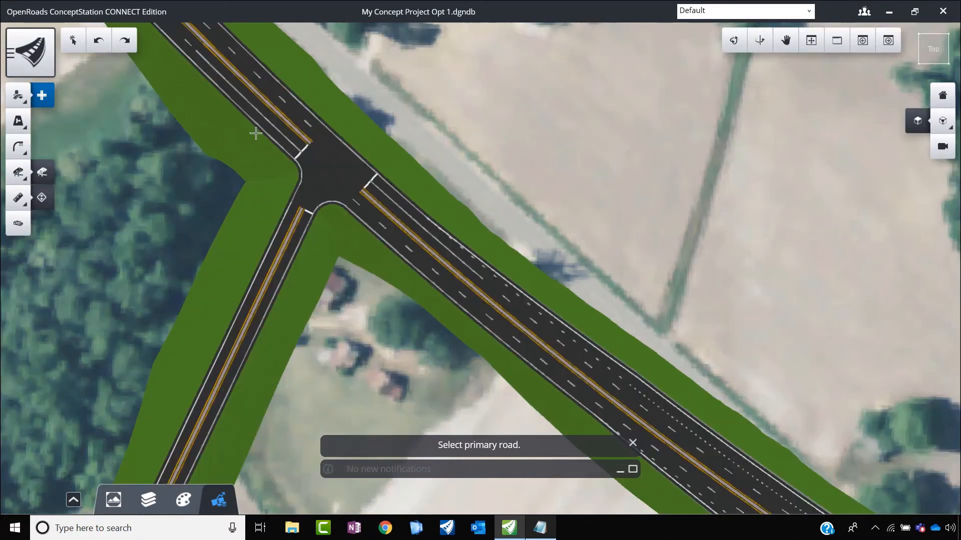
scroll(328, 183, up, 4)
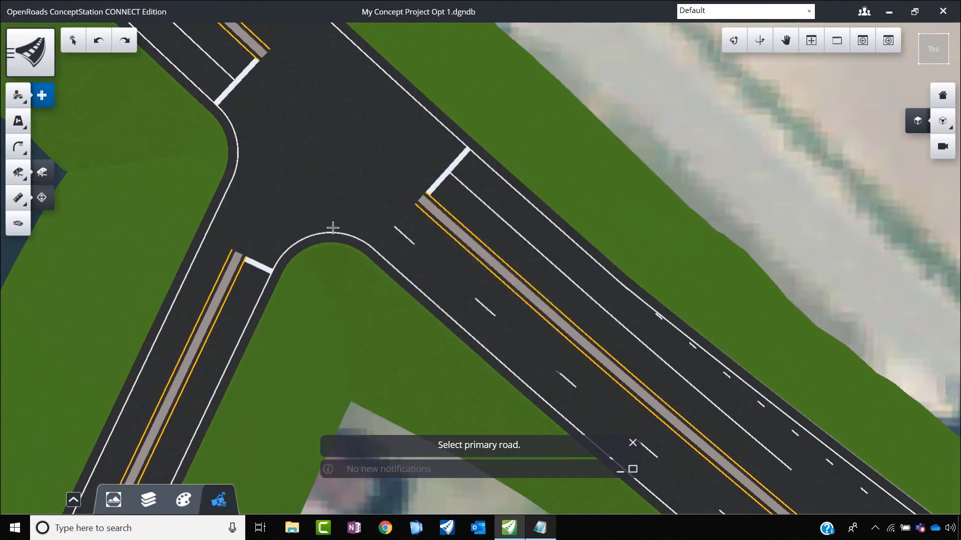
key(Escape)
click(334, 191)
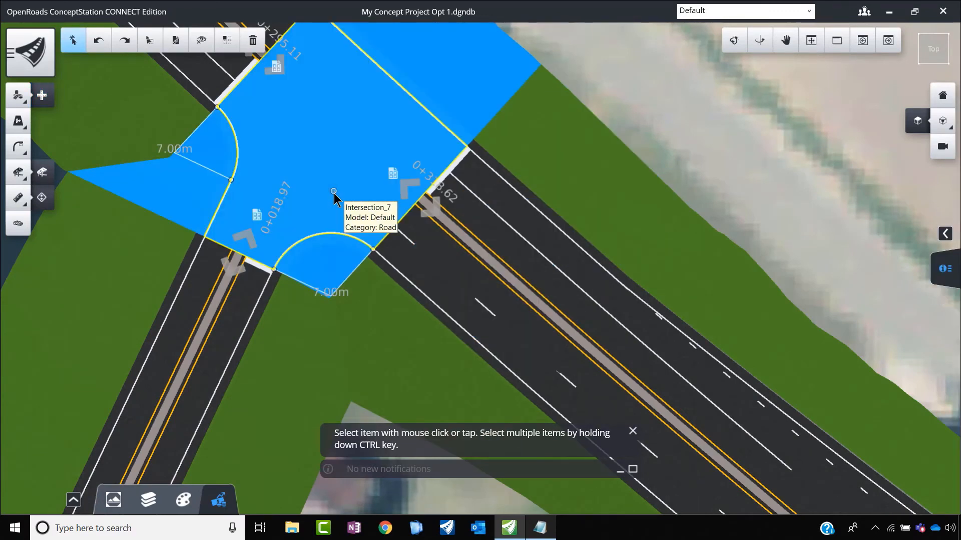
click(331, 294)
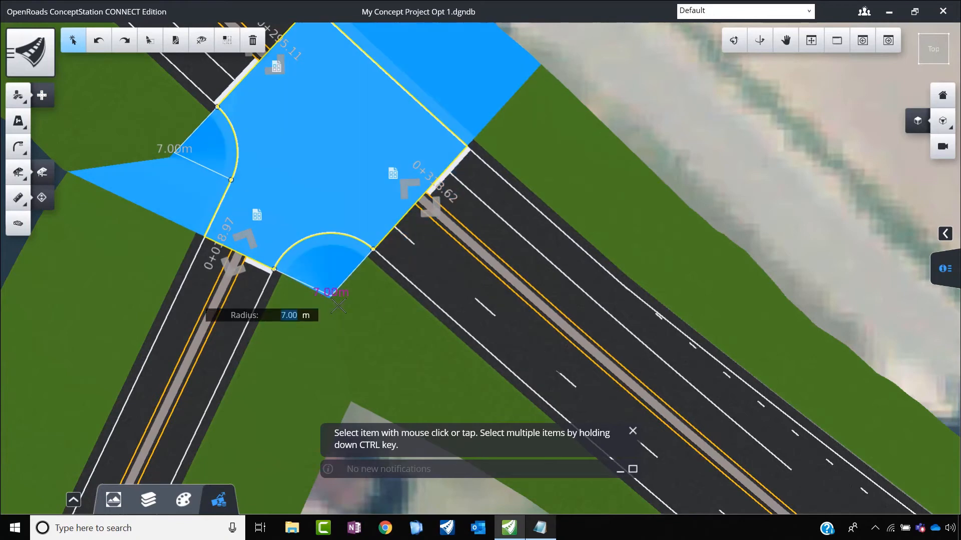
text(15)
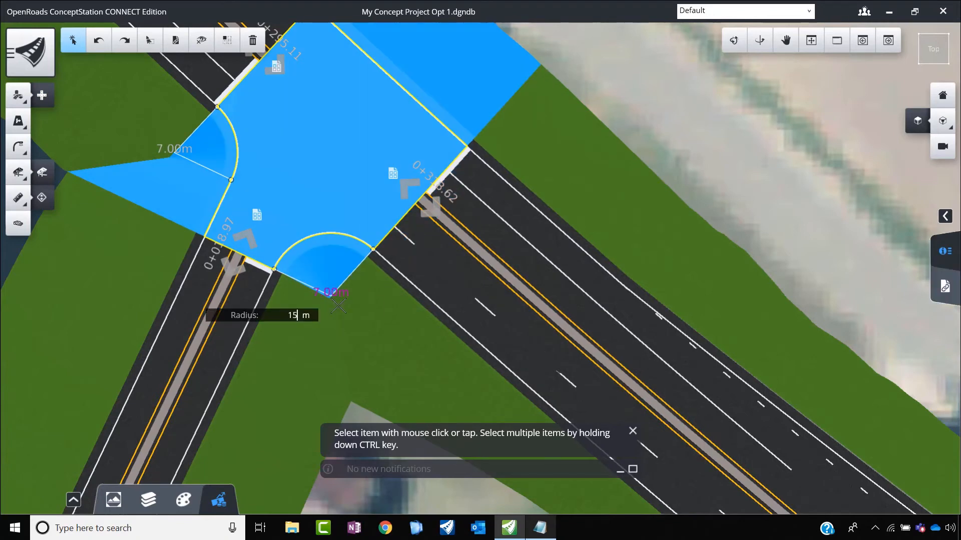
key(Return)
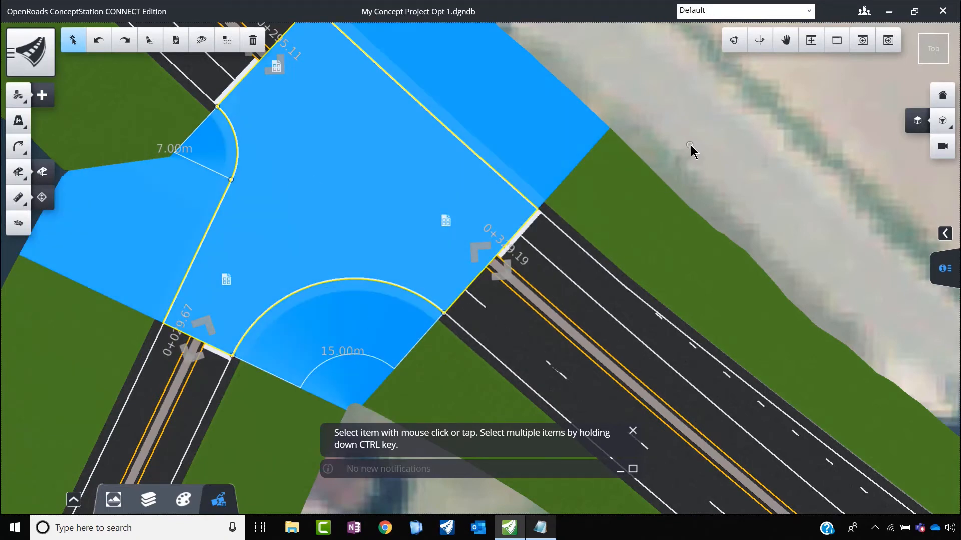
Step: Extend the intersection's cross-road leg southwest along the cross road to station 0+035.66
click(205, 354)
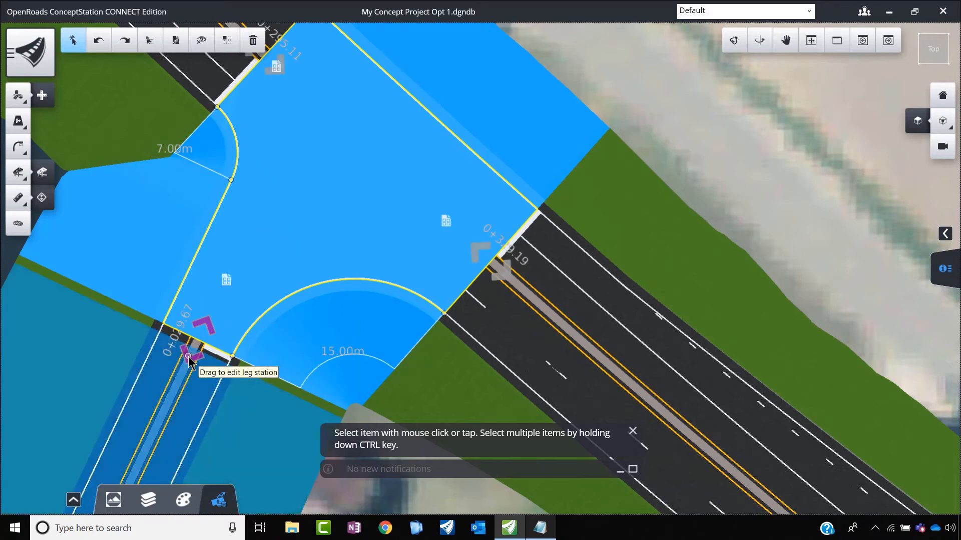
drag(190, 358, 166, 406)
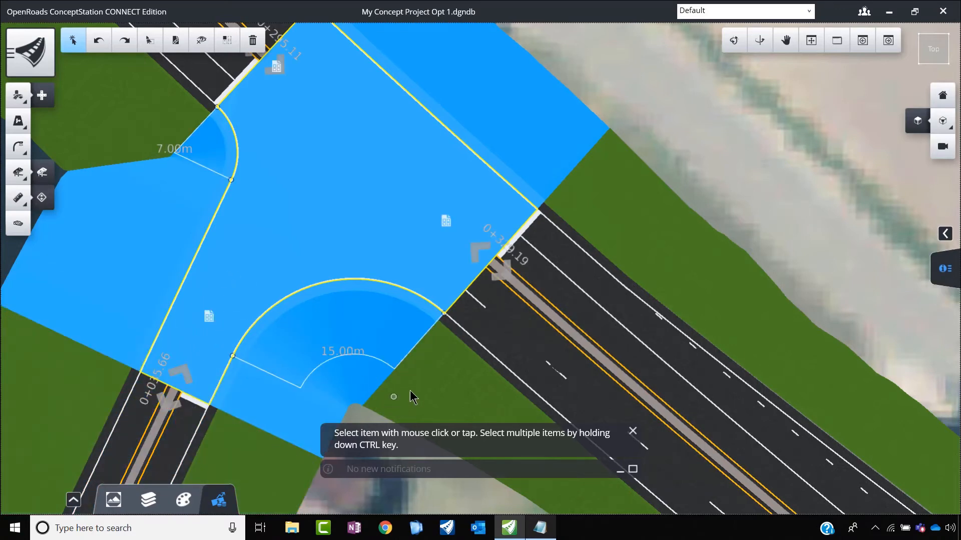
click(410, 390)
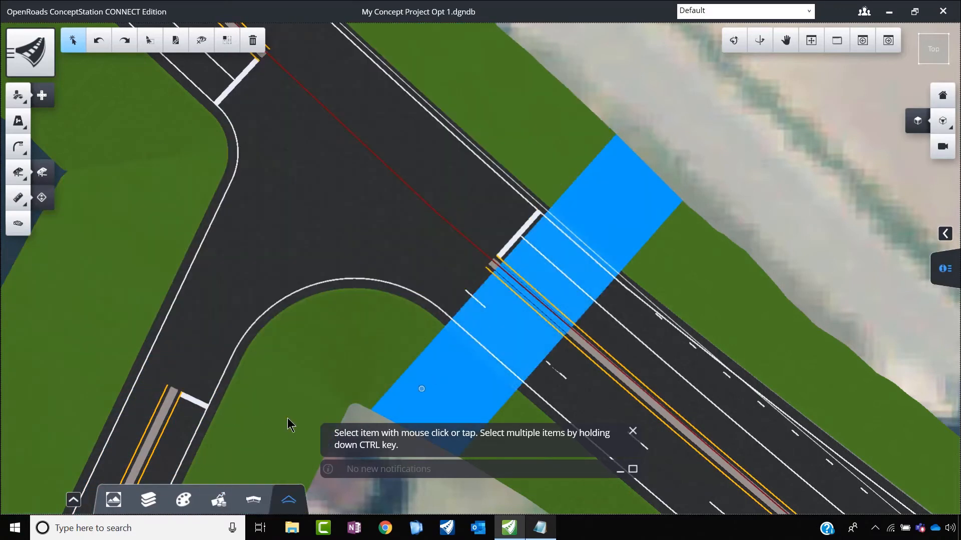
click(187, 399)
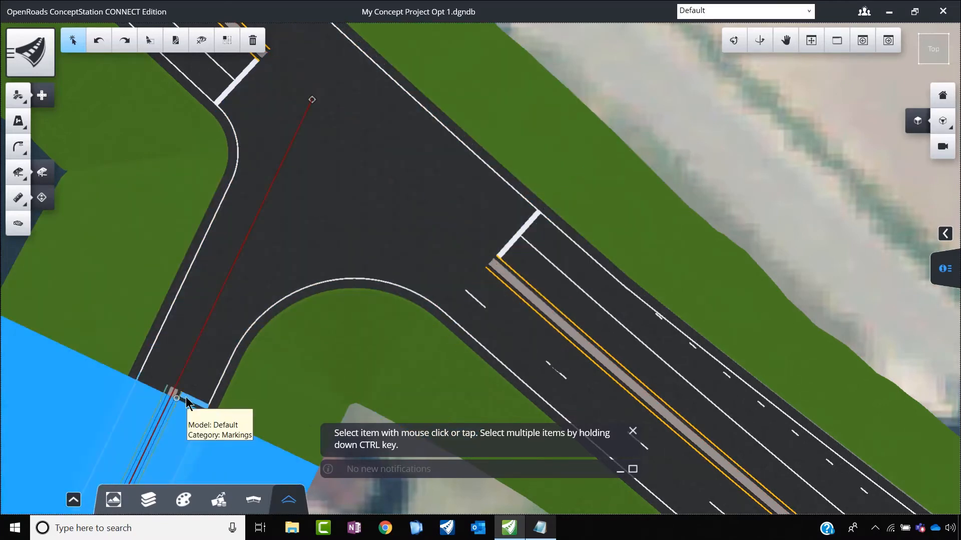
Step: Pull the intersection's cross-road leg back toward the main road to station 0+029.67 and clear the selection
click(249, 380)
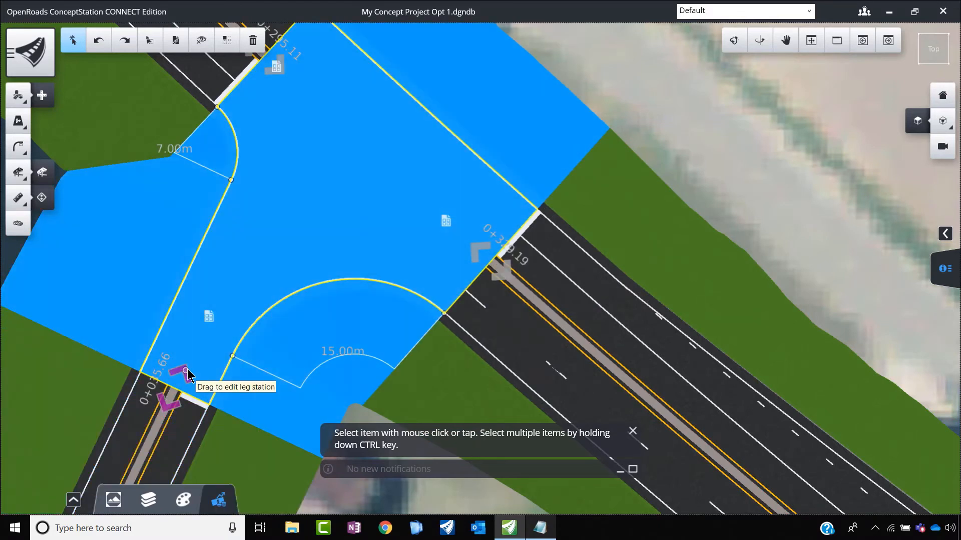
drag(187, 368, 240, 284)
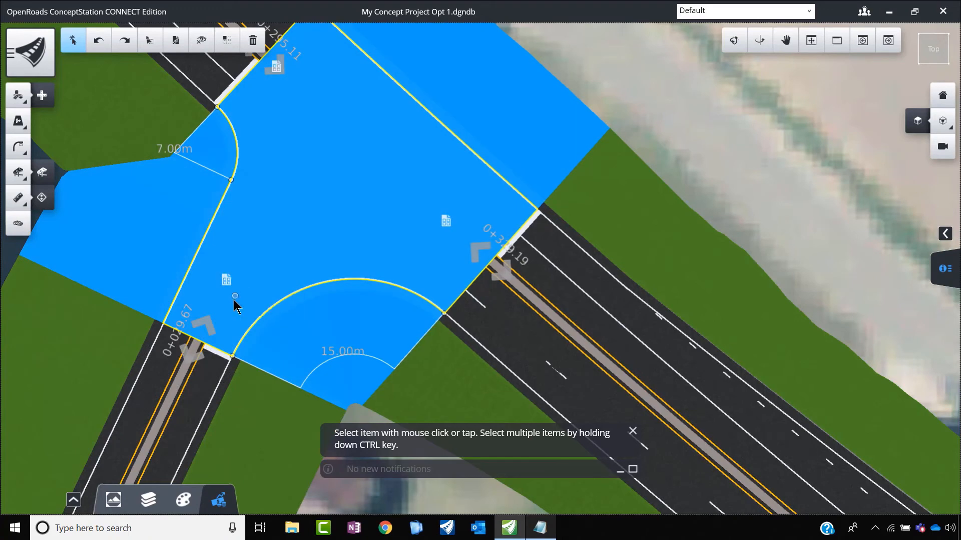
click(221, 388)
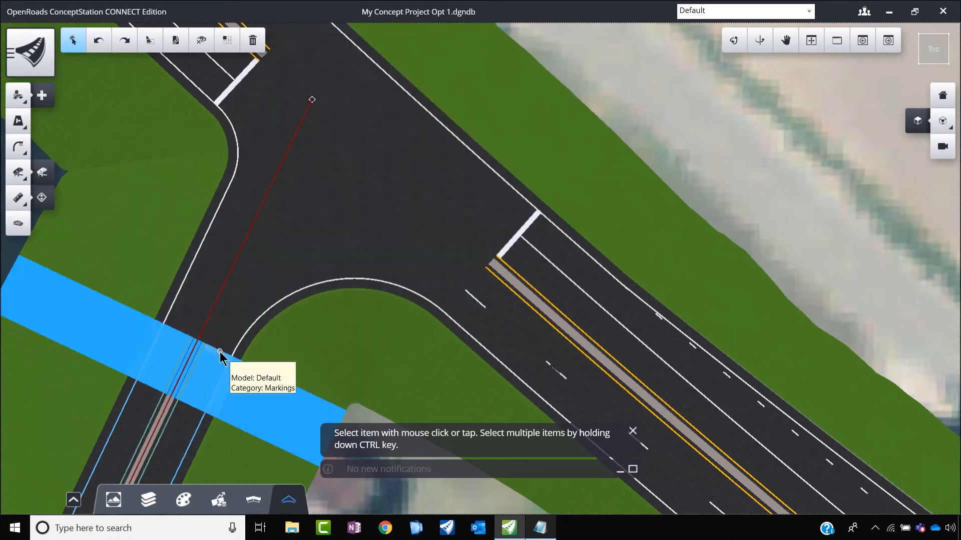
click(220, 356)
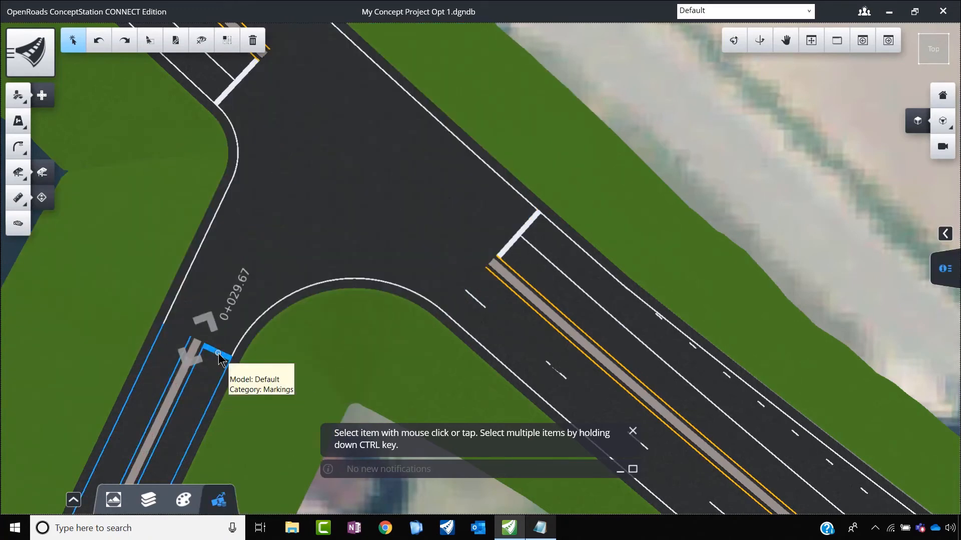
key(Escape)
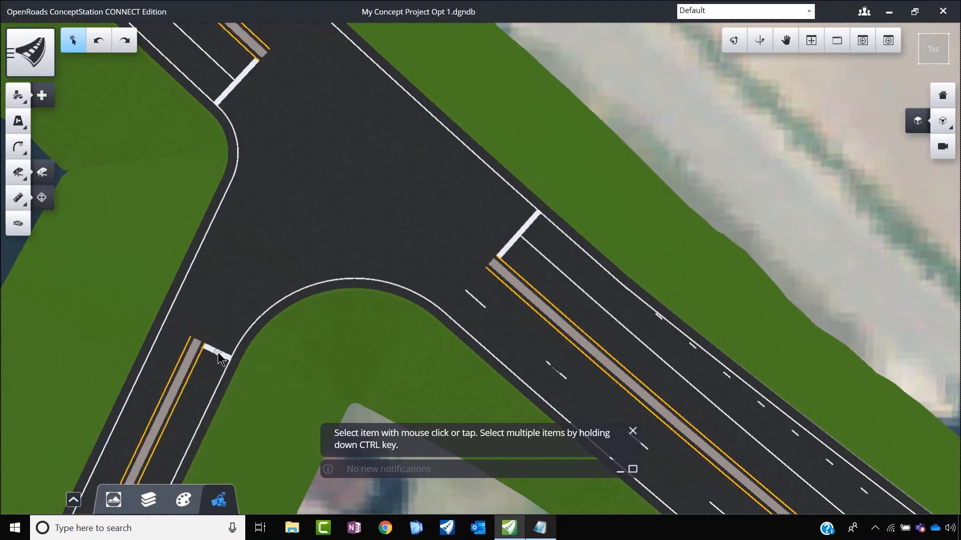
Step: Delete the at-grade intersection between the main road and the local cross road
click(220, 356)
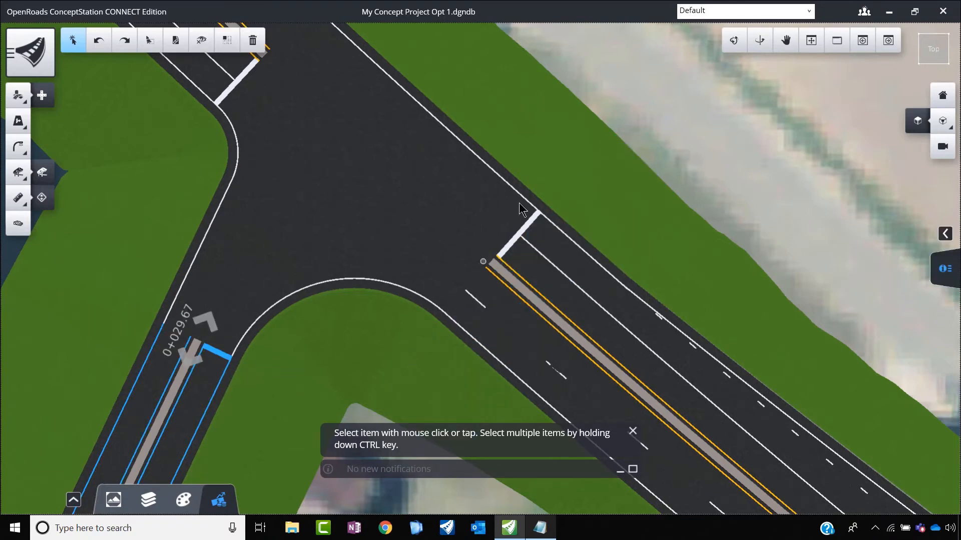
scroll(370, 223, down, 3)
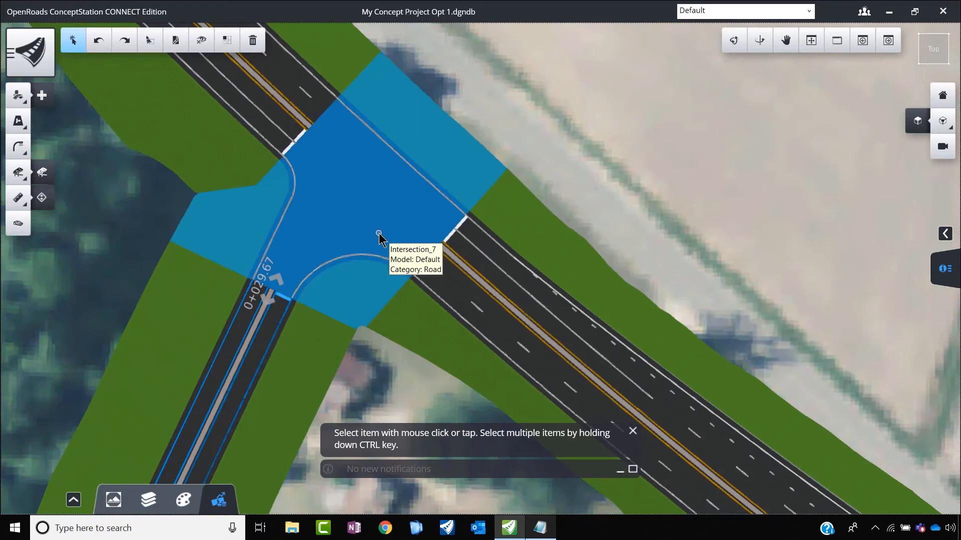
click(389, 209)
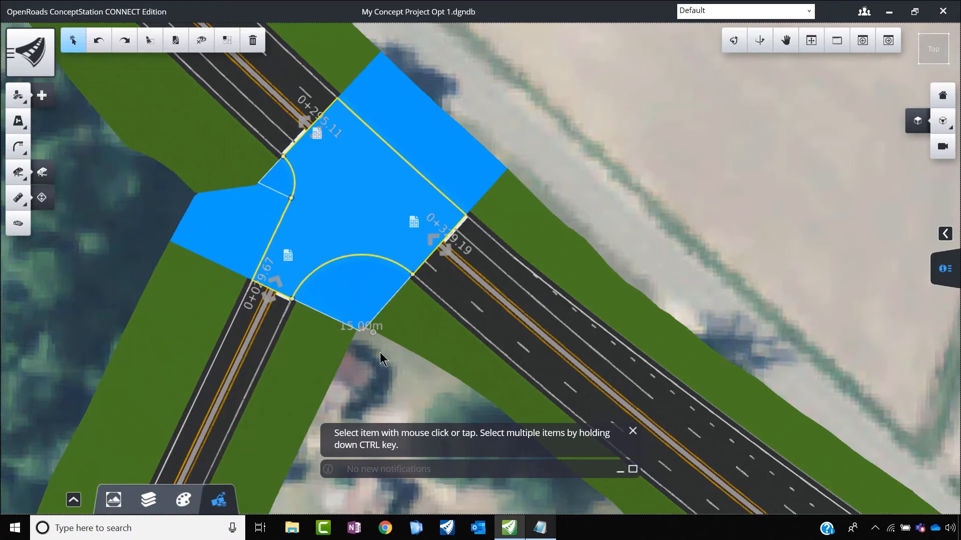
key(Delete)
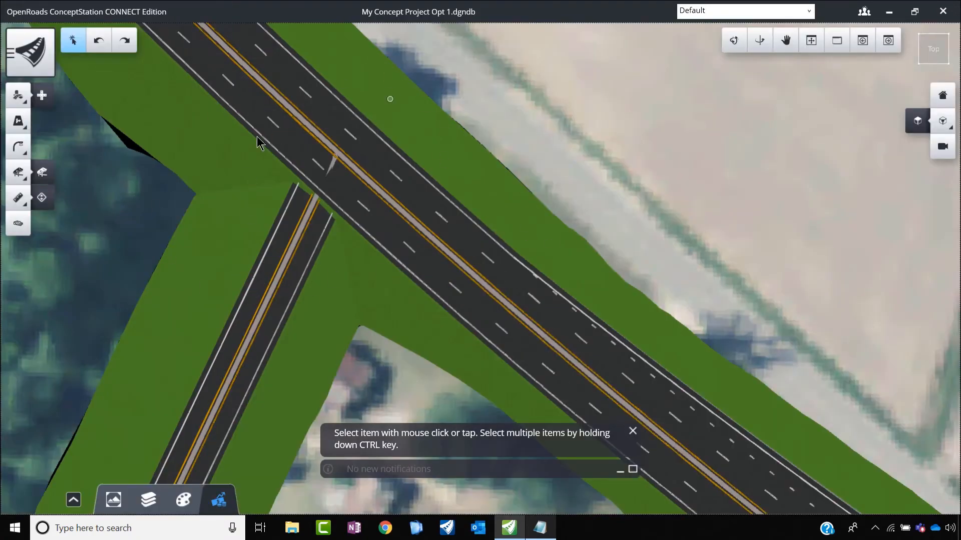
Step: Place a roundabout with 17 m inscribed radius and 10 m circulating width, using the main road as primary and the cross road as secondary
scroll(302, 189, down, 3)
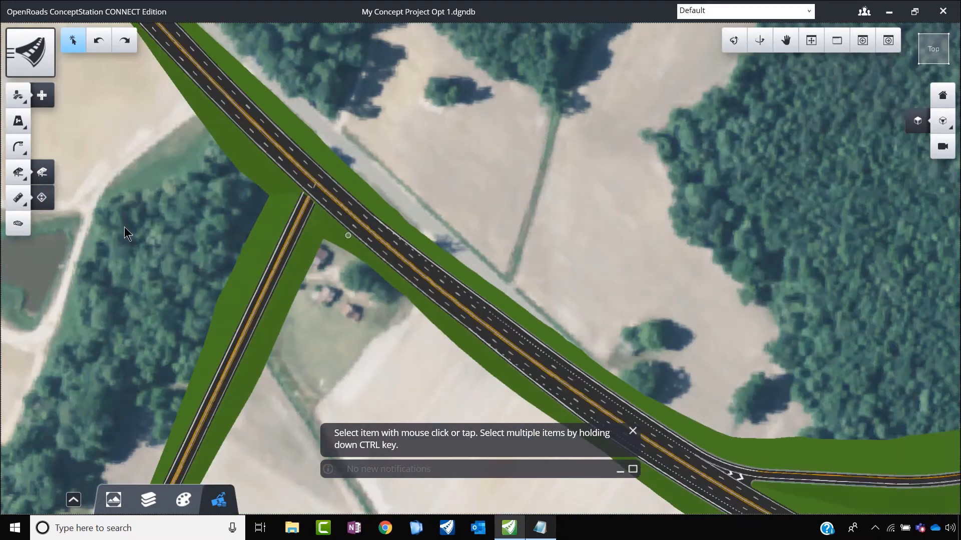
click(18, 95)
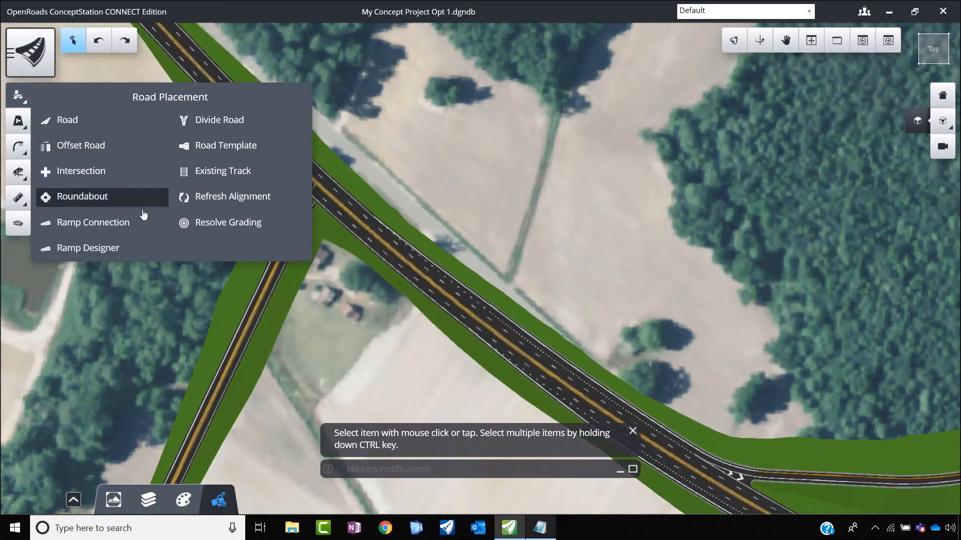
click(100, 206)
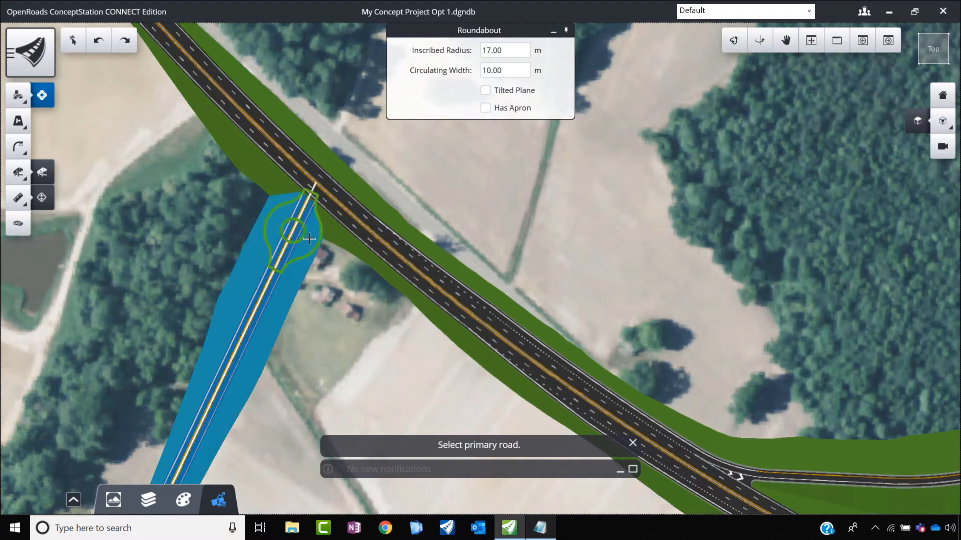
click(334, 219)
click(334, 223)
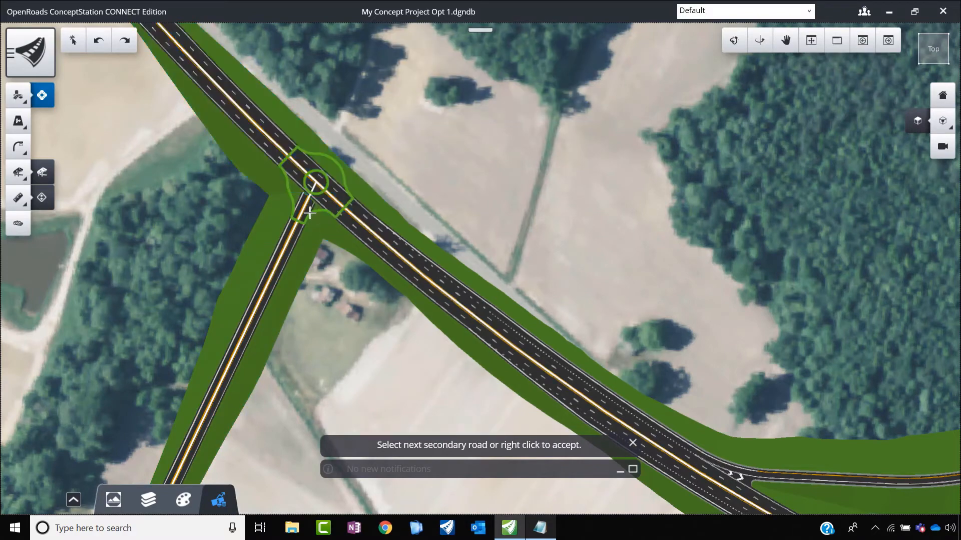
scroll(308, 215, up, 3)
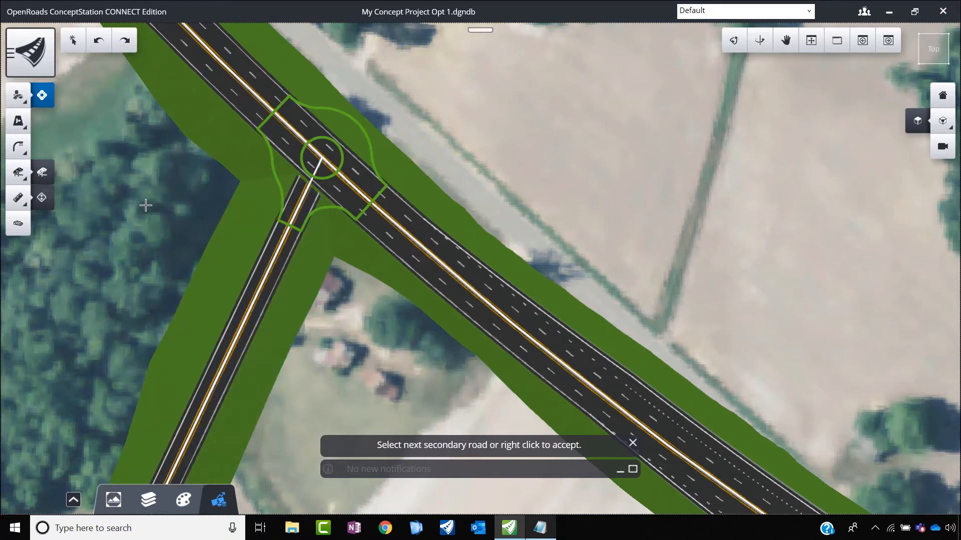
right_click(373, 315)
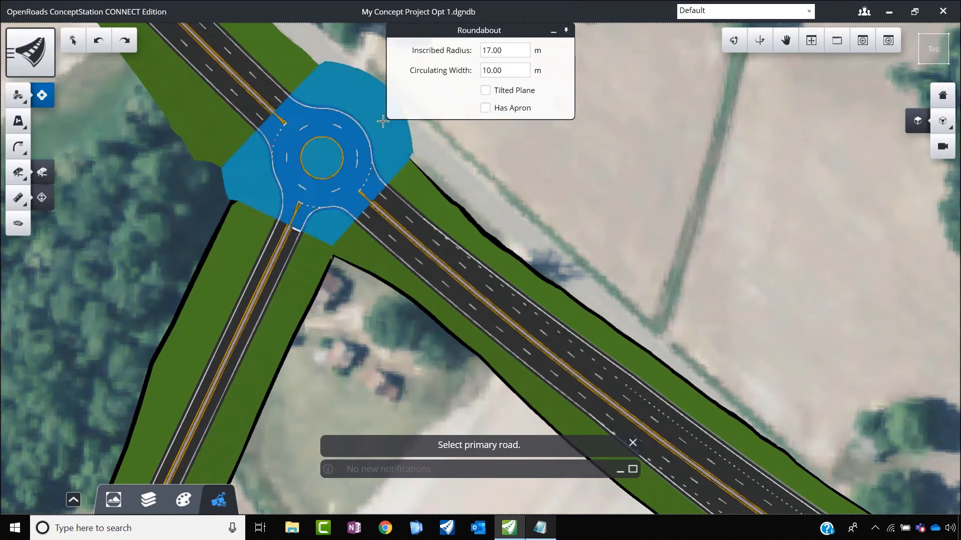
scroll(374, 182, up, 2)
right_click(352, 198)
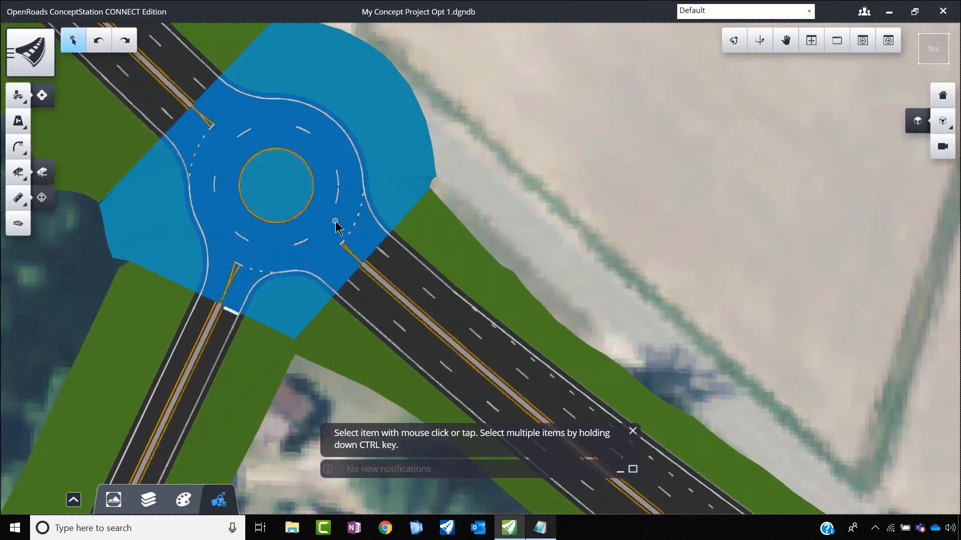
Step: Set the roundabout's inscribed radius to 25 m
click(337, 221)
scroll(213, 290, up, 2)
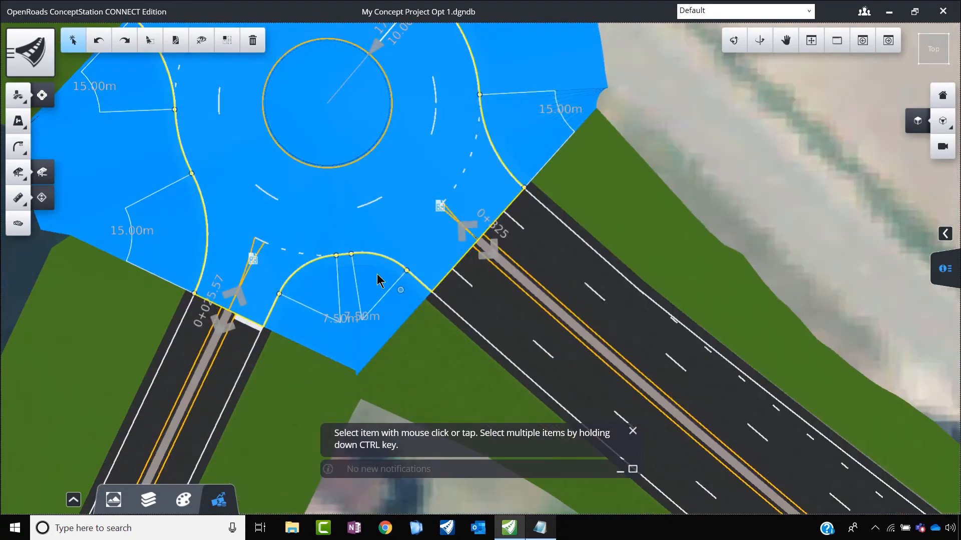
scroll(208, 255, down, 2)
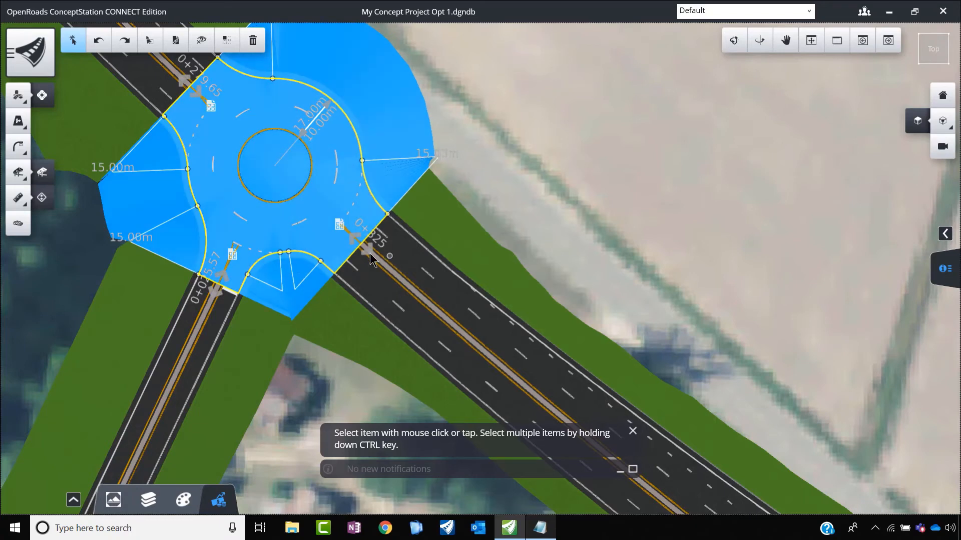
scroll(305, 131, up, 2)
click(304, 135)
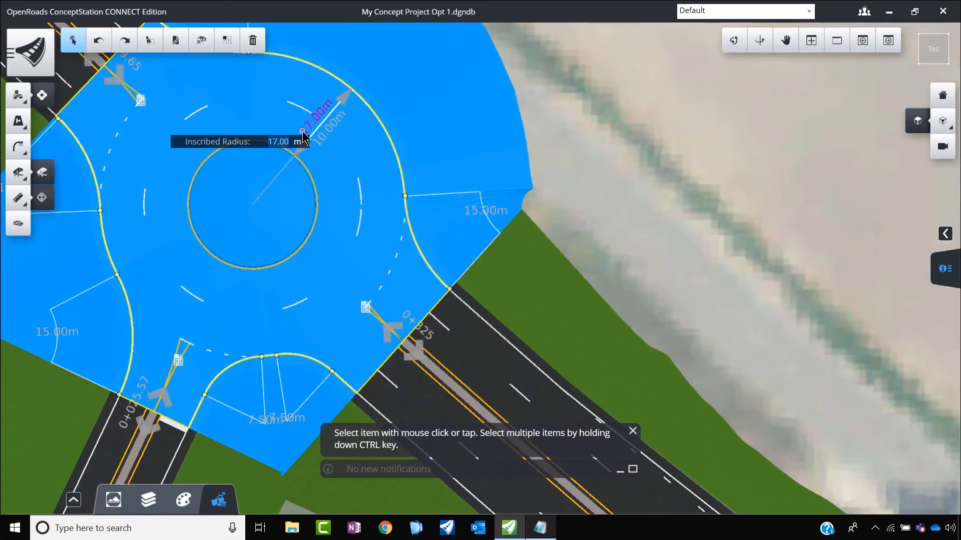
text(25)
key(Return)
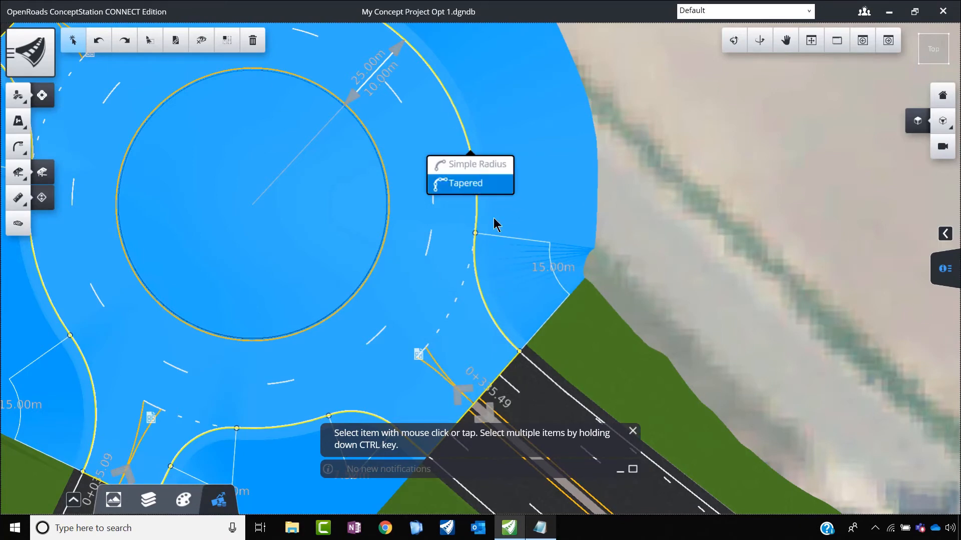
click(670, 192)
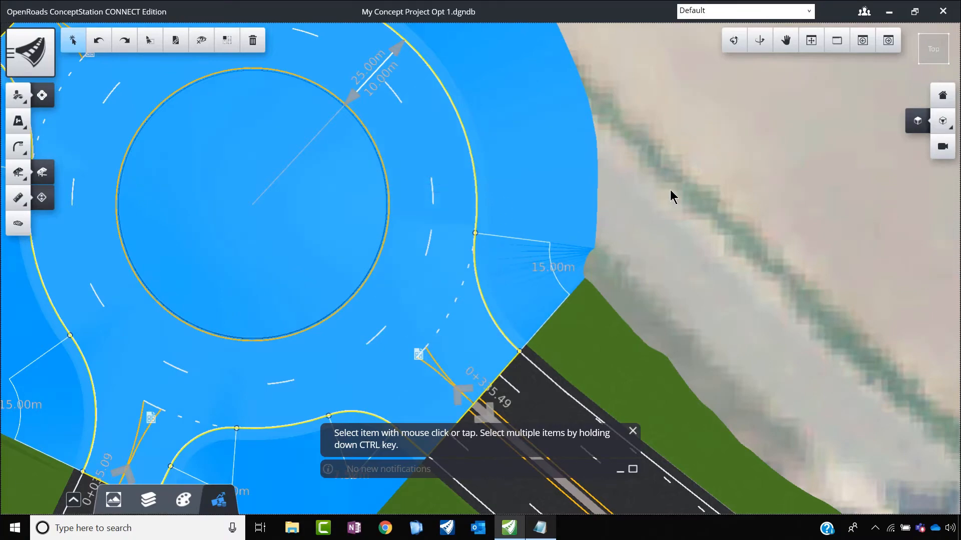
Step: Open the concept's cost estimate and calculate its updated quantities and costs
scroll(670, 190, down, 10)
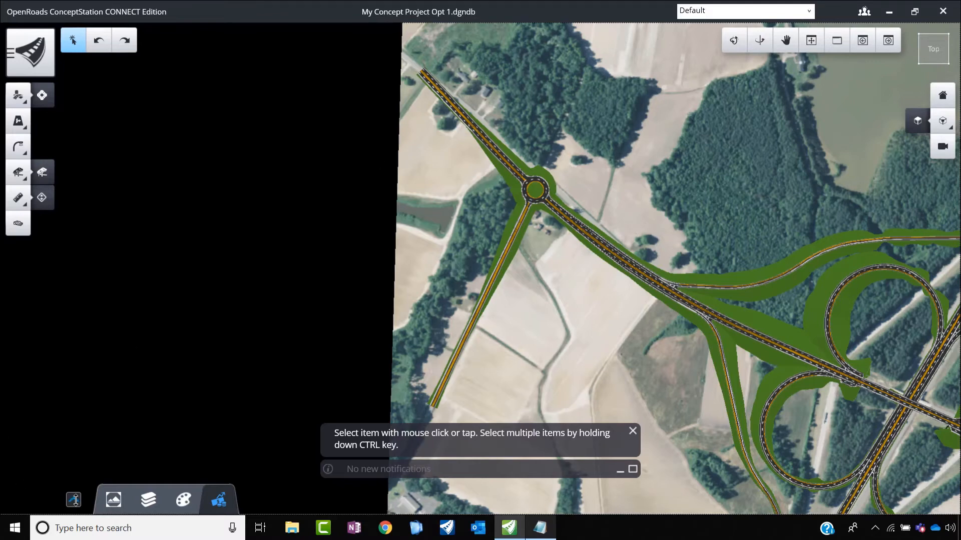
click(74, 499)
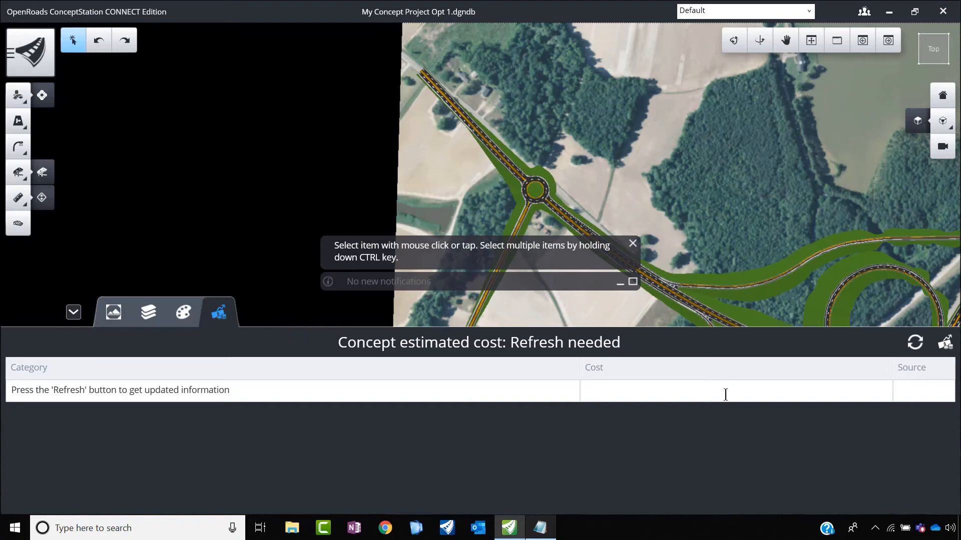
click(916, 345)
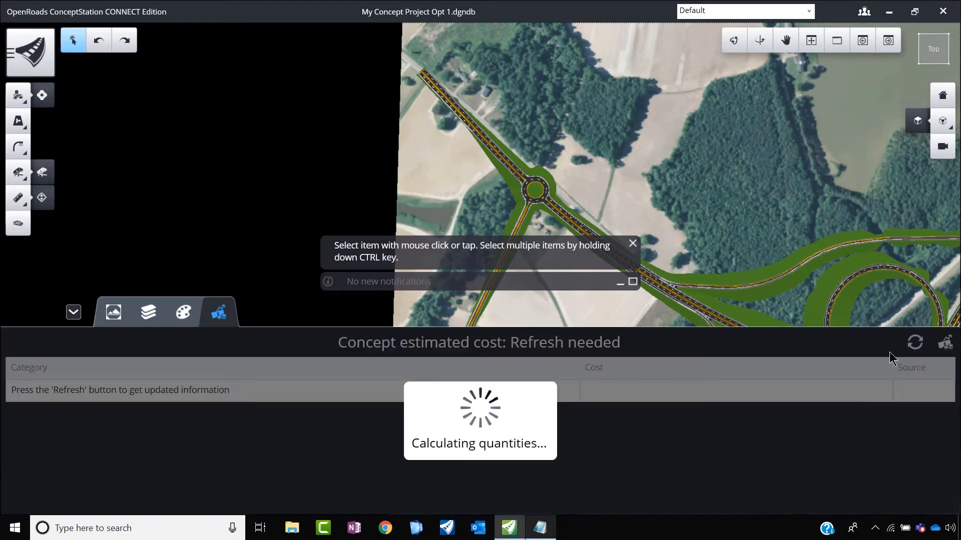
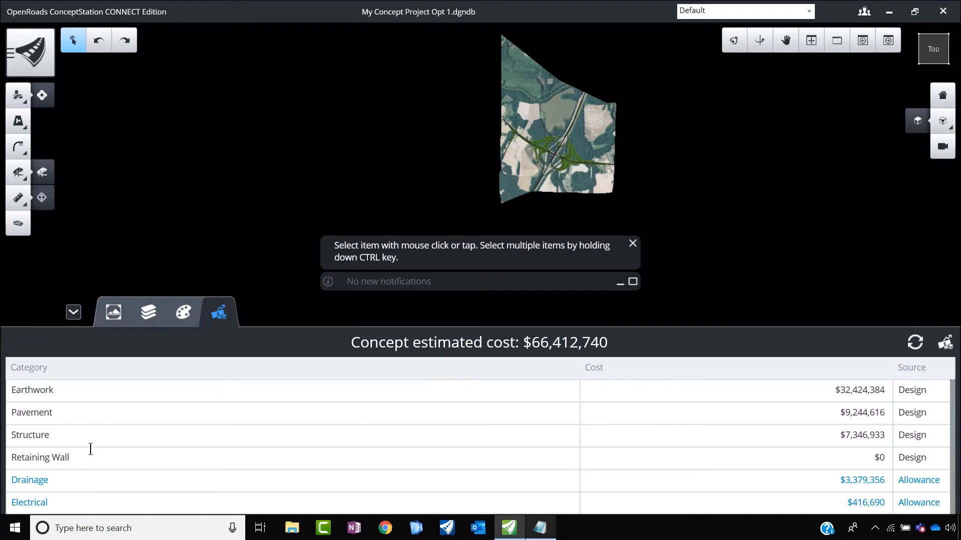
Step: Try to set the Drainage allowance rate to 9.2 % in the quantities and cost report configuration
scroll(95, 459, down, 4)
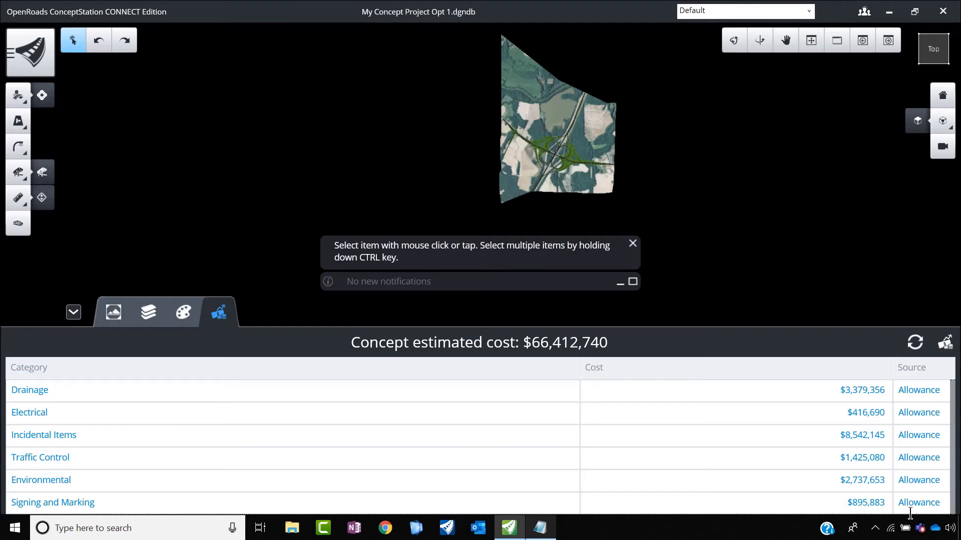
click(22, 62)
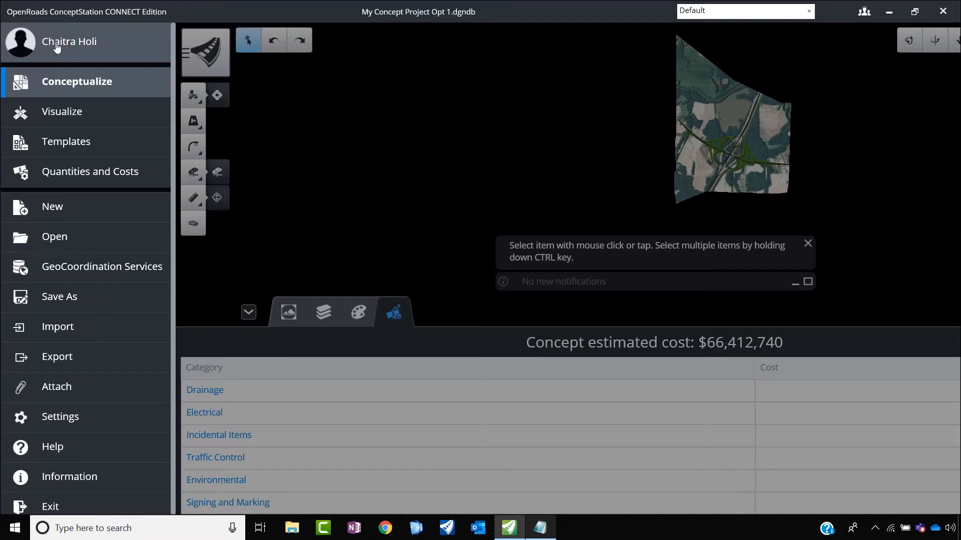
click(84, 179)
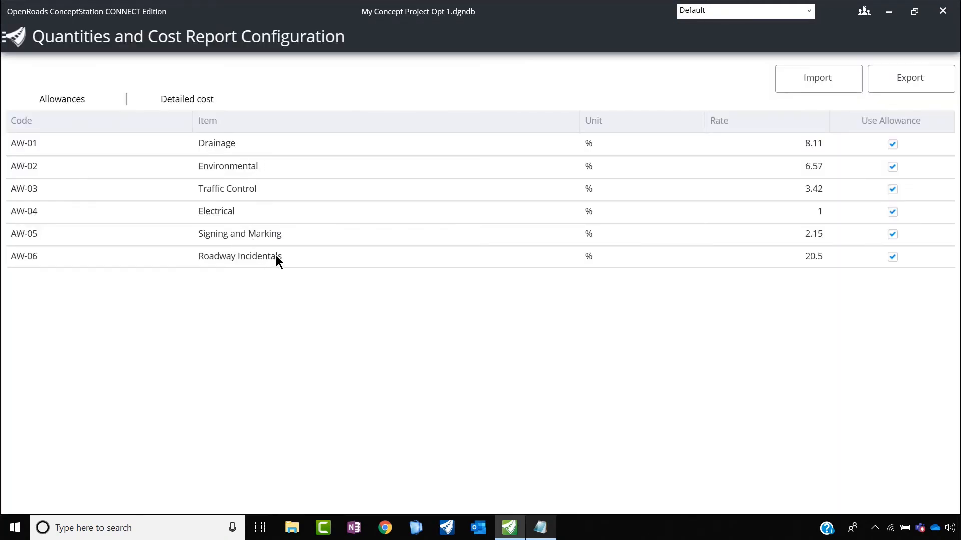
double_click(821, 148)
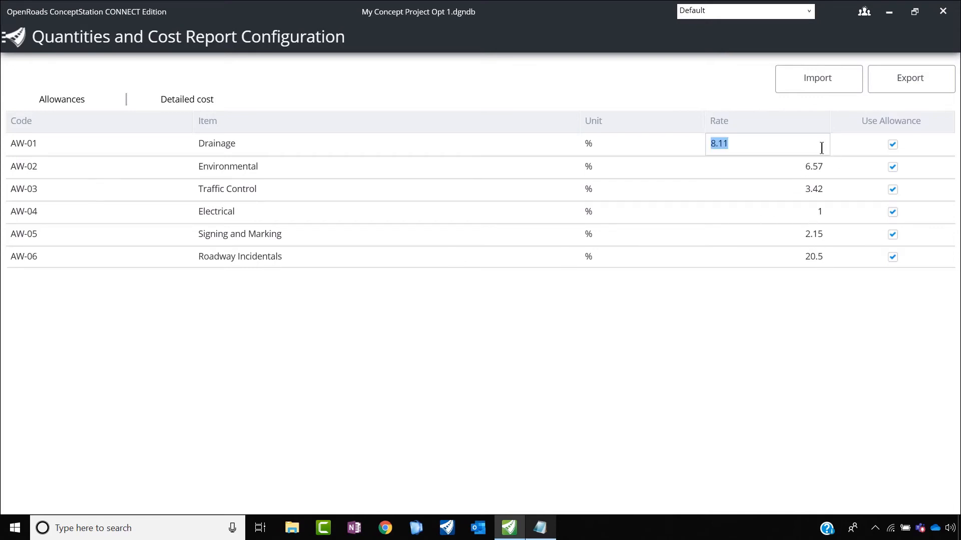
text(9.2)
key(ctrl+z)
click(13, 36)
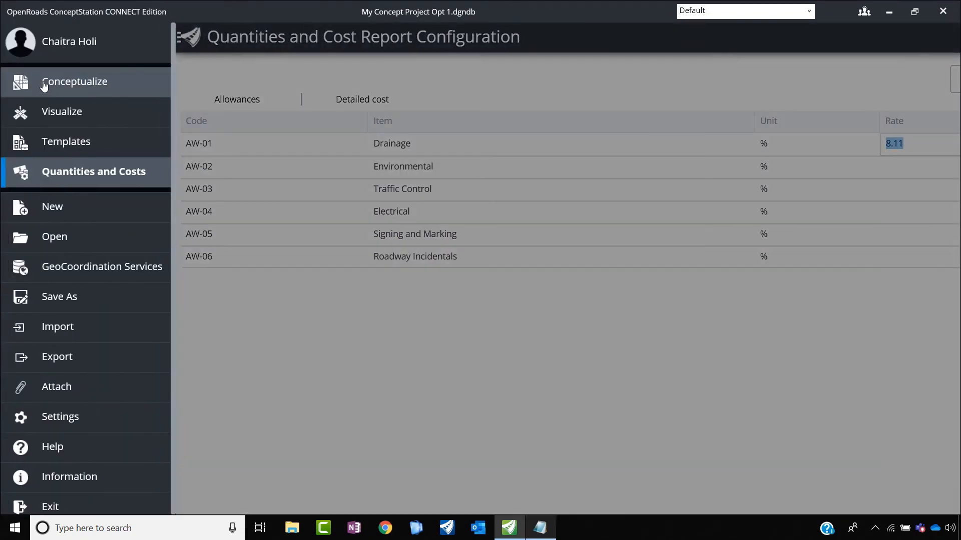
click(62, 89)
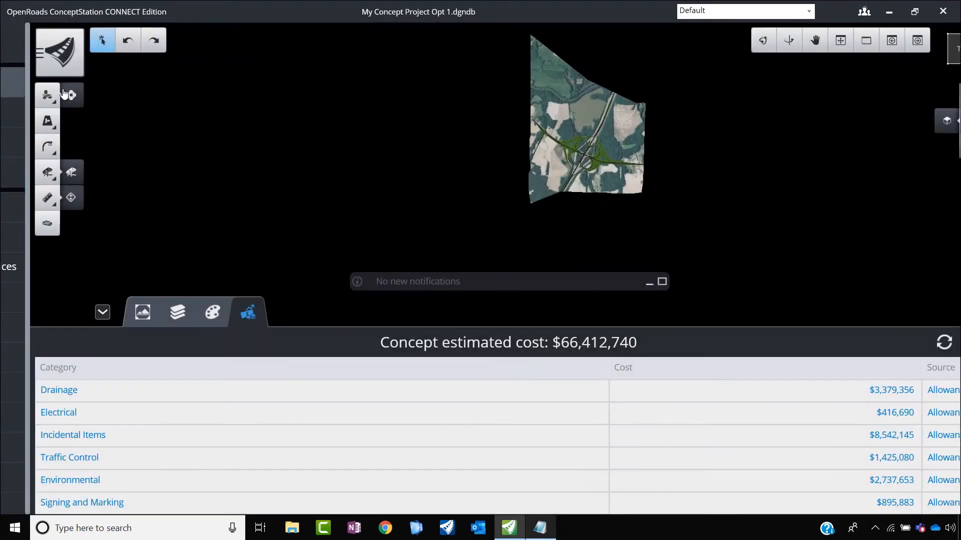
Step: Review the design-based and allowance-based categories in the concept's cost estimate
scroll(859, 456, up, 2)
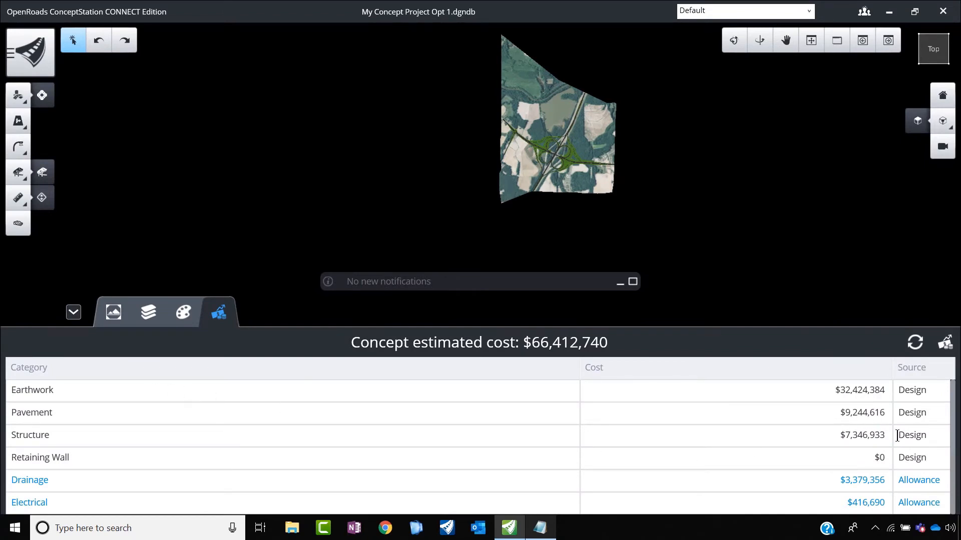
scroll(786, 431, down, 2)
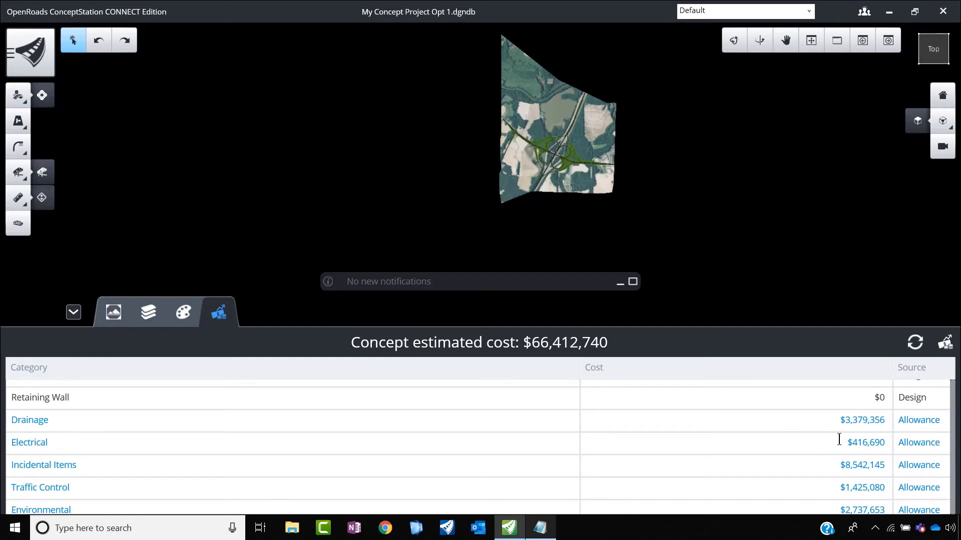
scroll(795, 475, down, 1)
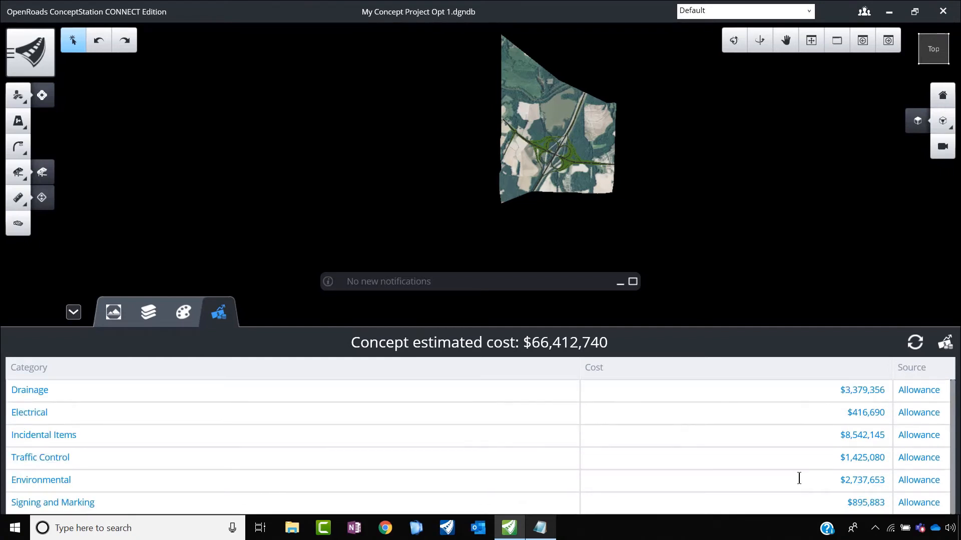
Step: Set the allowance rates to 9.2 % for Drainage, 7.1 % for Environmental and 3.2 % for Traffic Control
click(15, 48)
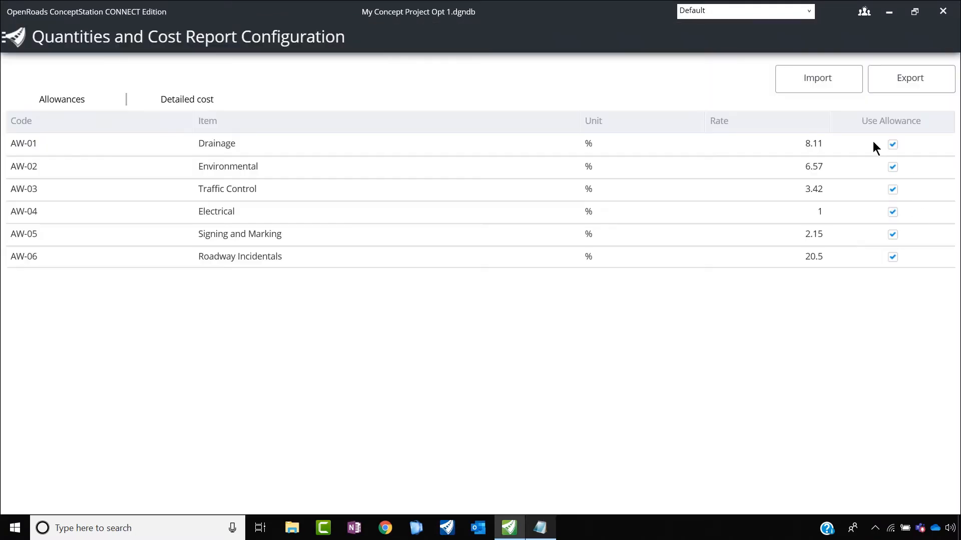
click(820, 145)
text(9.2)
click(795, 170)
text(7.1)
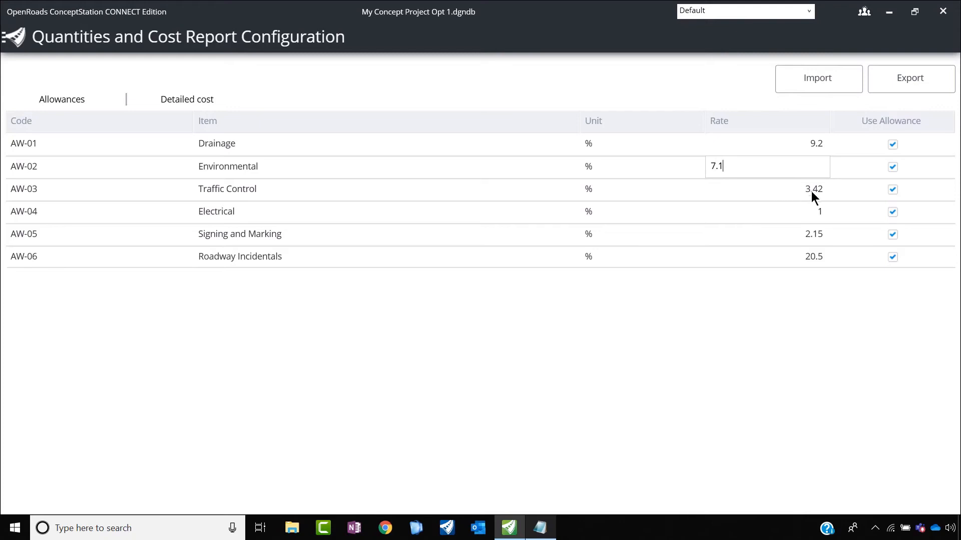
click(780, 192)
text(3.)
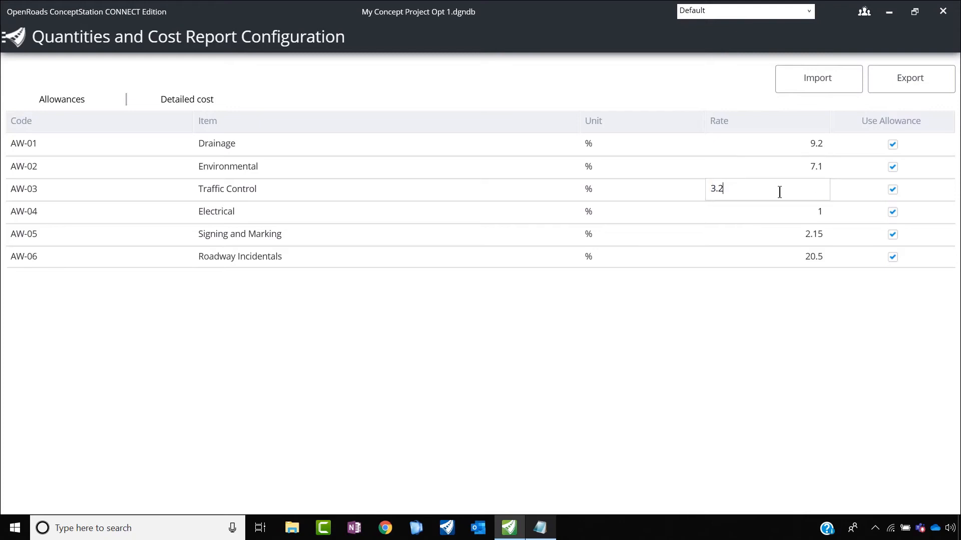
Step: Set the allowance rates to 1.5 % for Electrical, 2 % for Signing and Marking and 18 % for Roadway Incidentals
click(806, 214)
text(1.5)
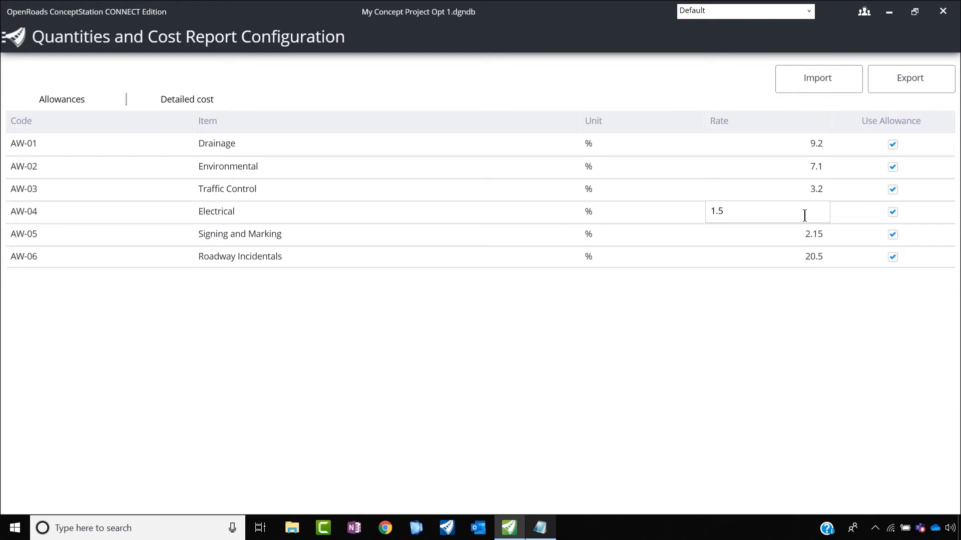
click(816, 238)
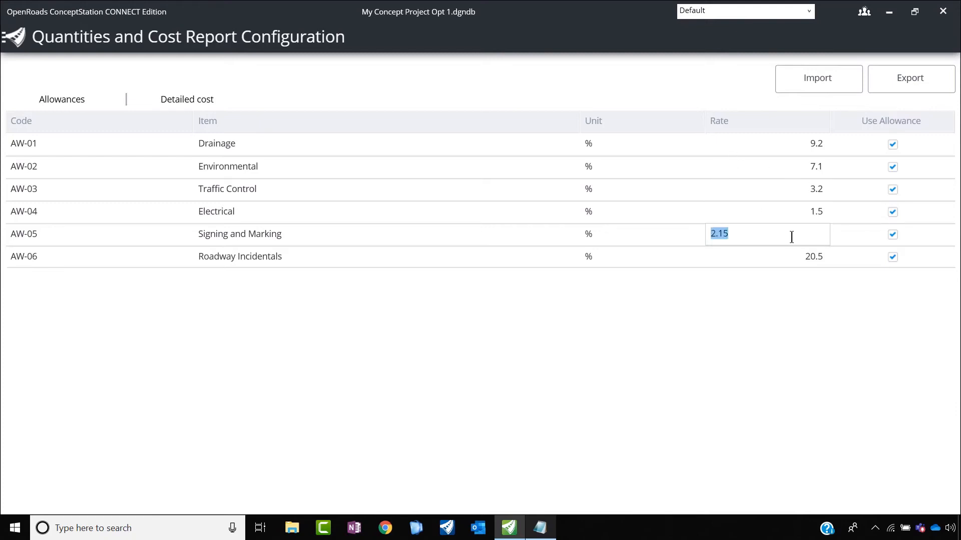
text(2.0)
click(816, 260)
text(18)
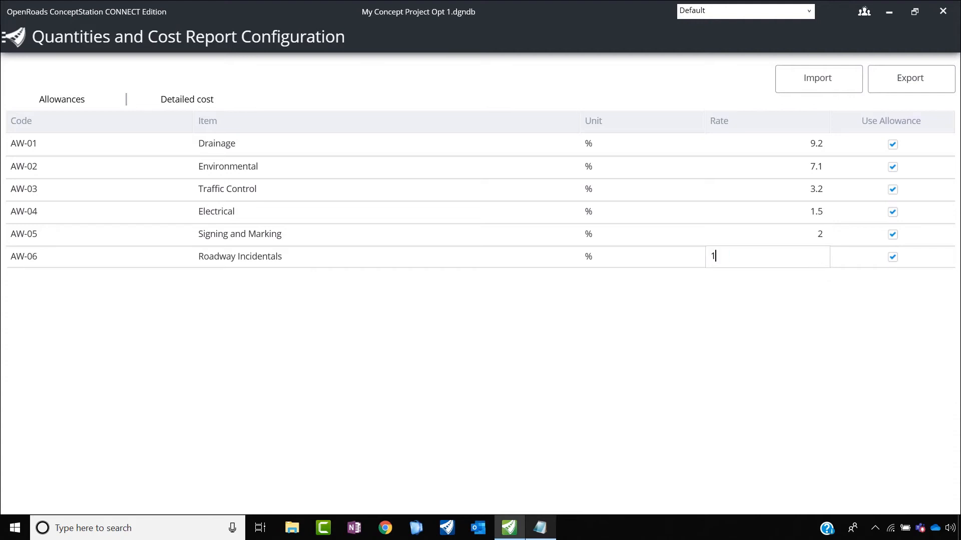
click(818, 234)
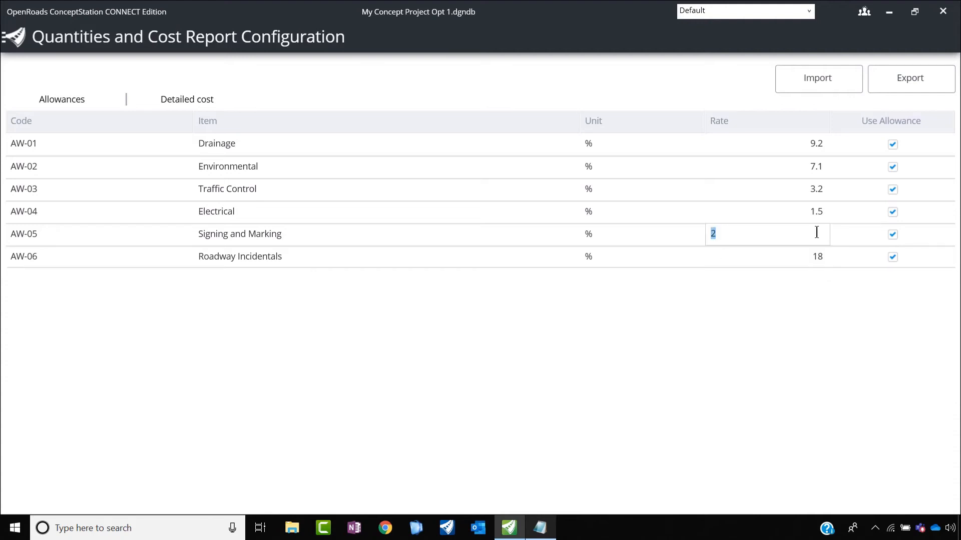
Step: Return to the concept's cost estimate and review its detailed quantities and cost report
click(10, 44)
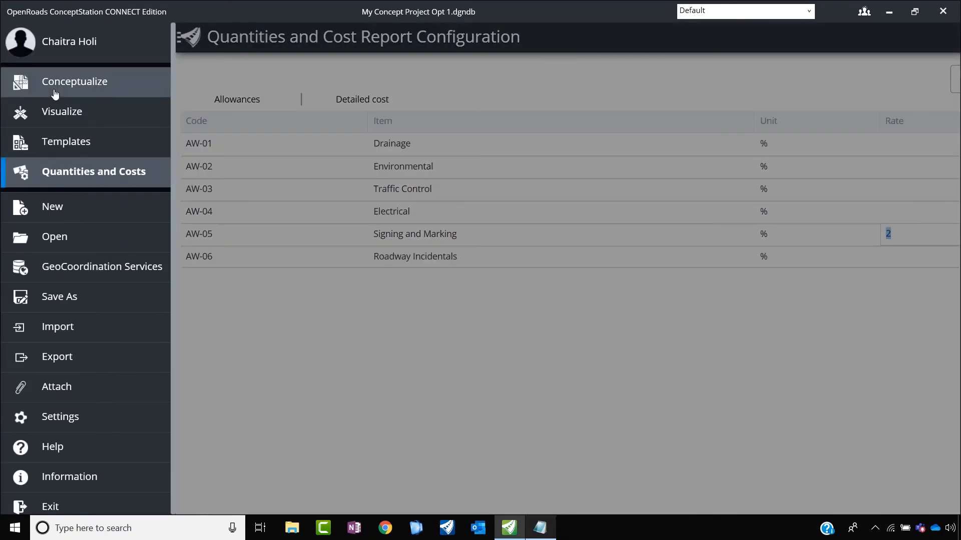
click(56, 84)
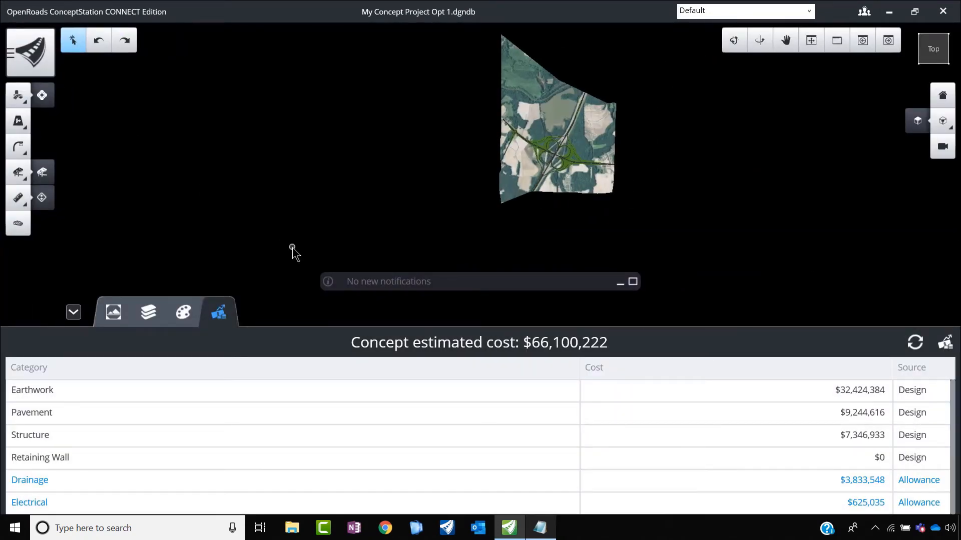
scroll(585, 423, down, 3)
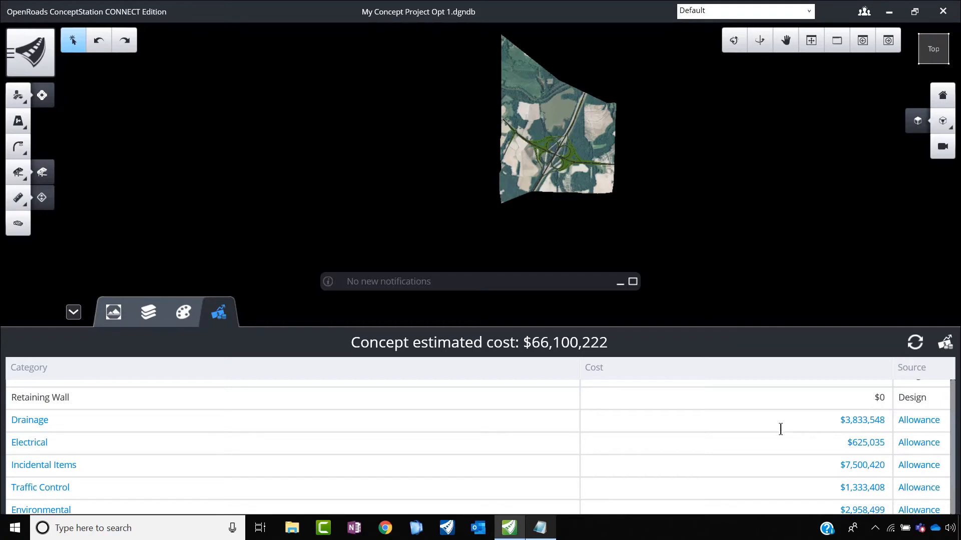
click(948, 345)
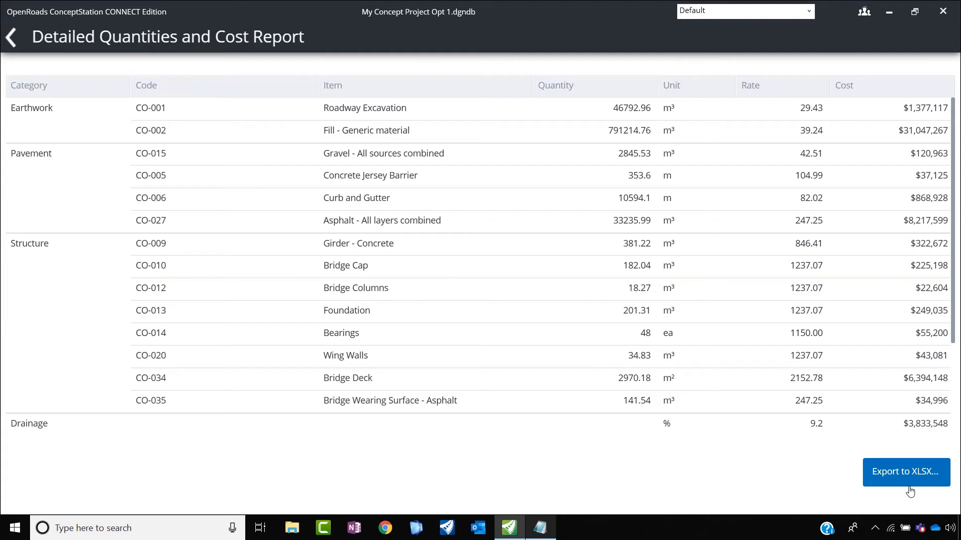
click(14, 39)
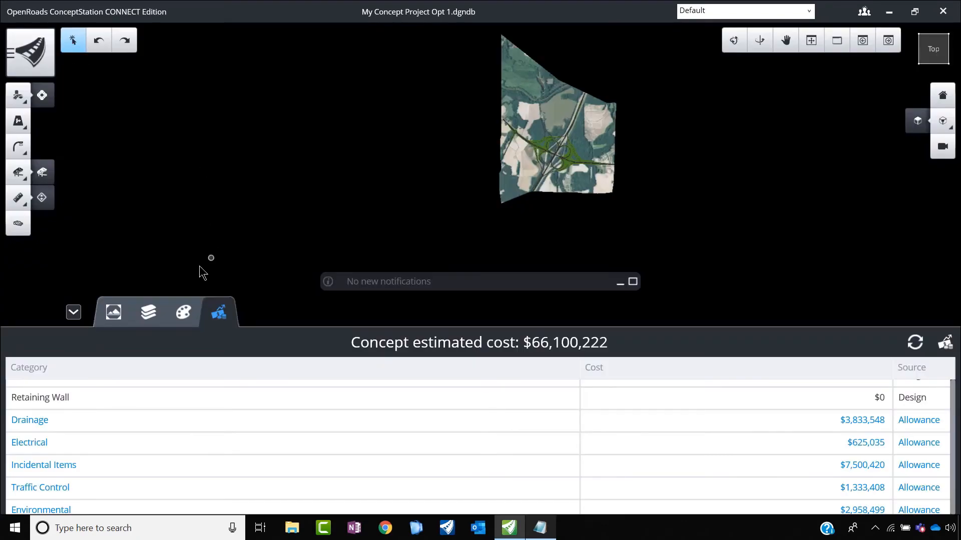
Step: Set the status of the NS Road segment between the southern ramp junction and the loop ramps to Existing
click(73, 313)
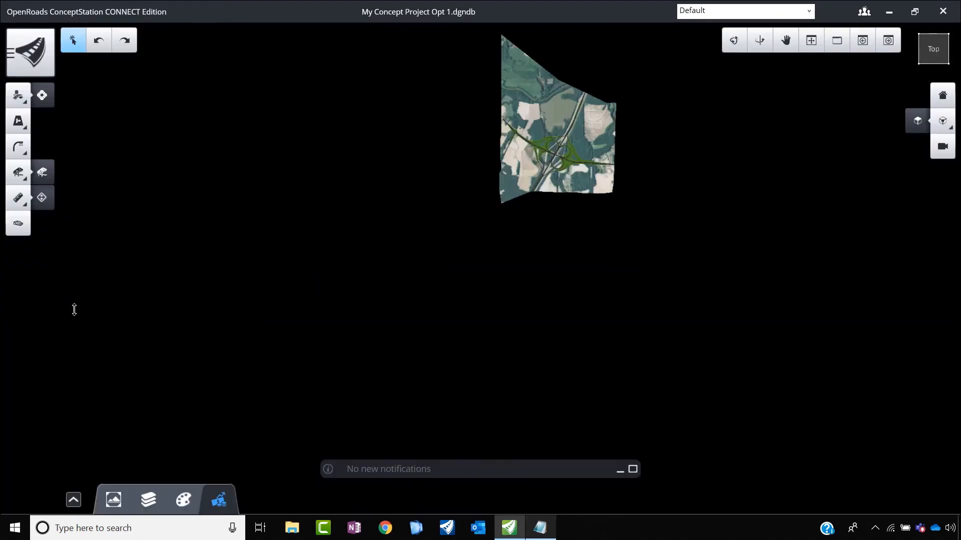
scroll(326, 305, down, 2)
scroll(439, 209, up, 3)
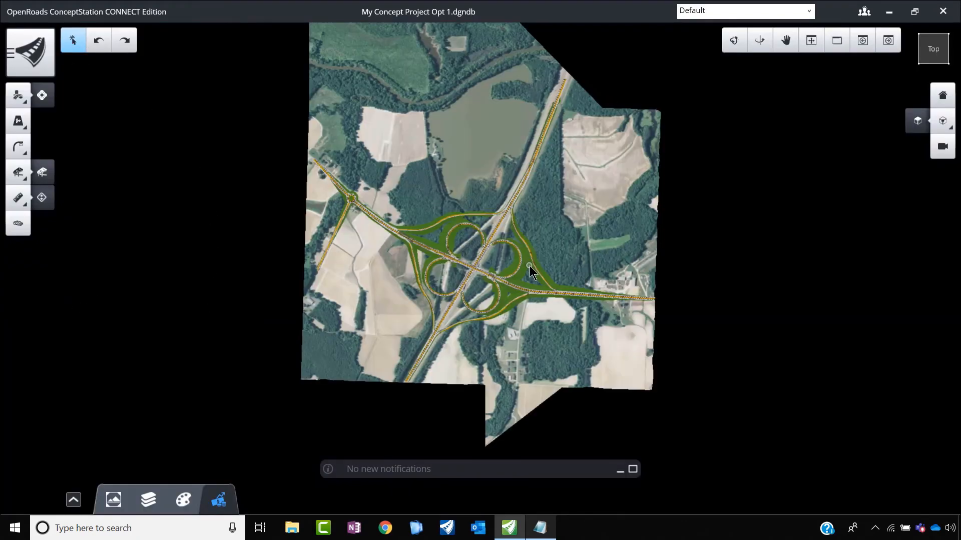
scroll(529, 266, up, 1)
scroll(366, 352, up, 3)
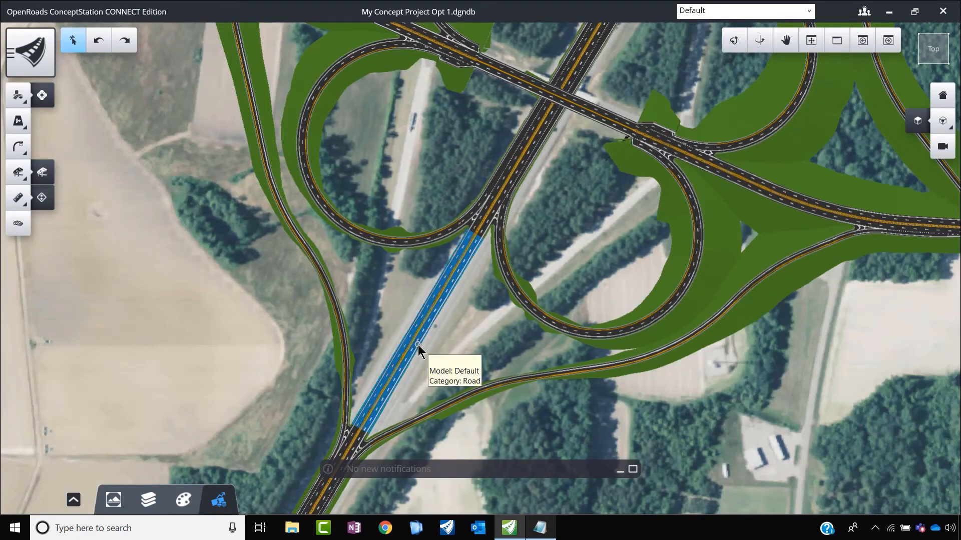
scroll(471, 203, down, 3)
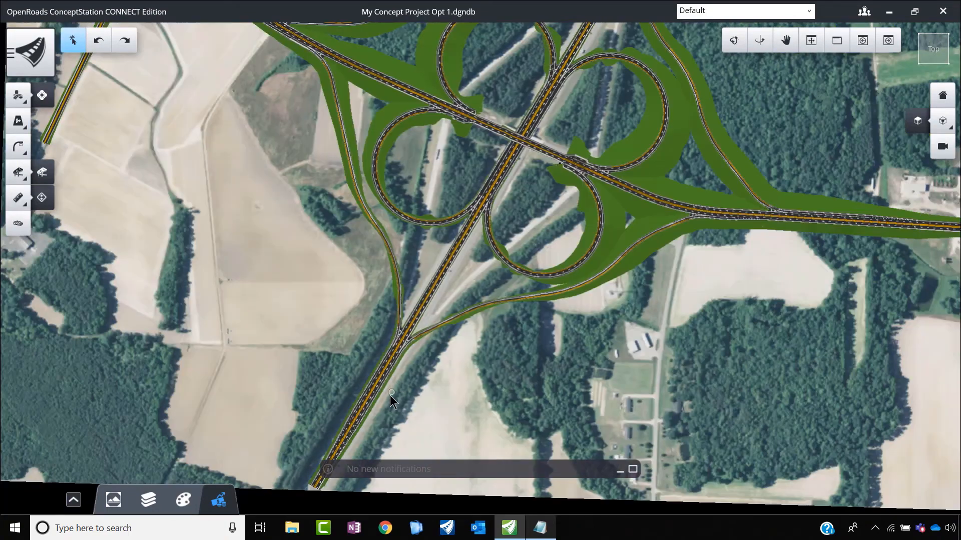
scroll(376, 392, down, 5)
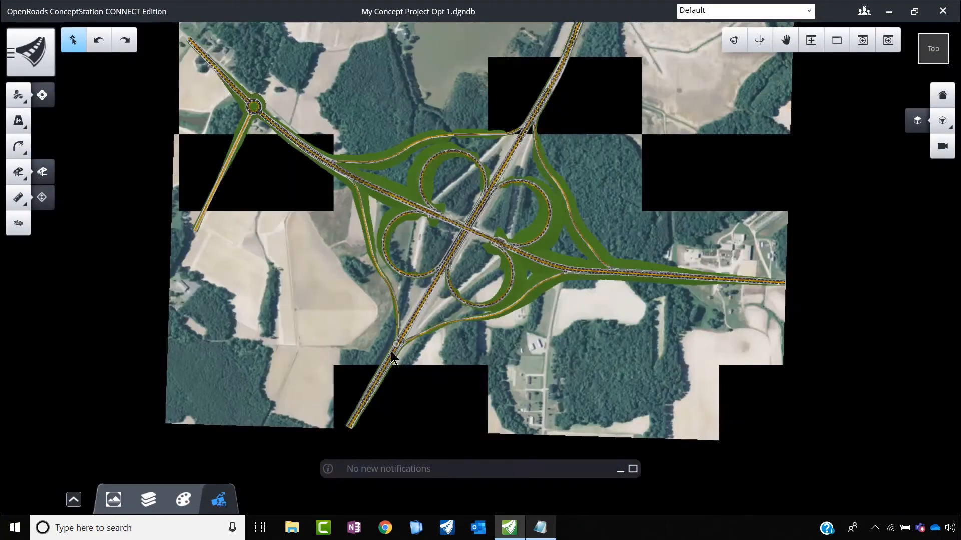
scroll(369, 395, up, 5)
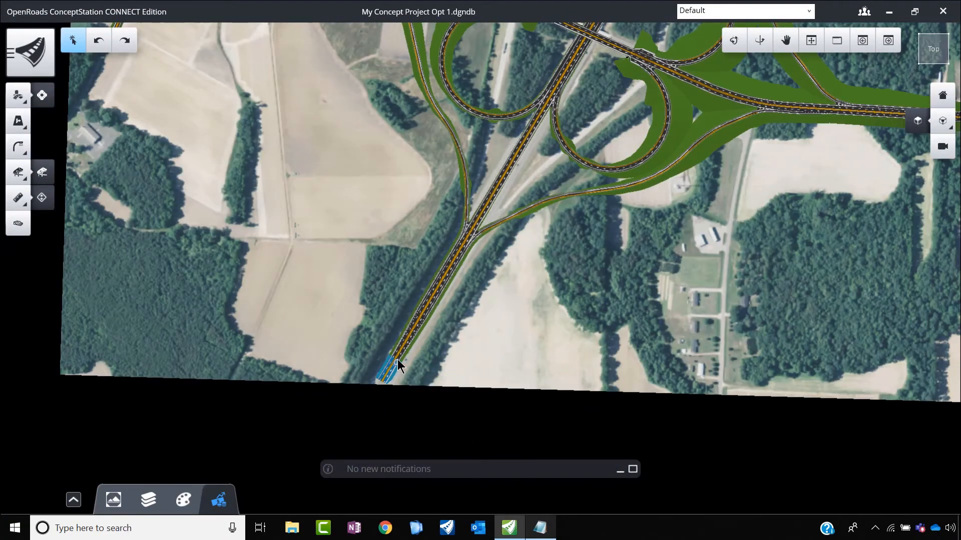
click(405, 346)
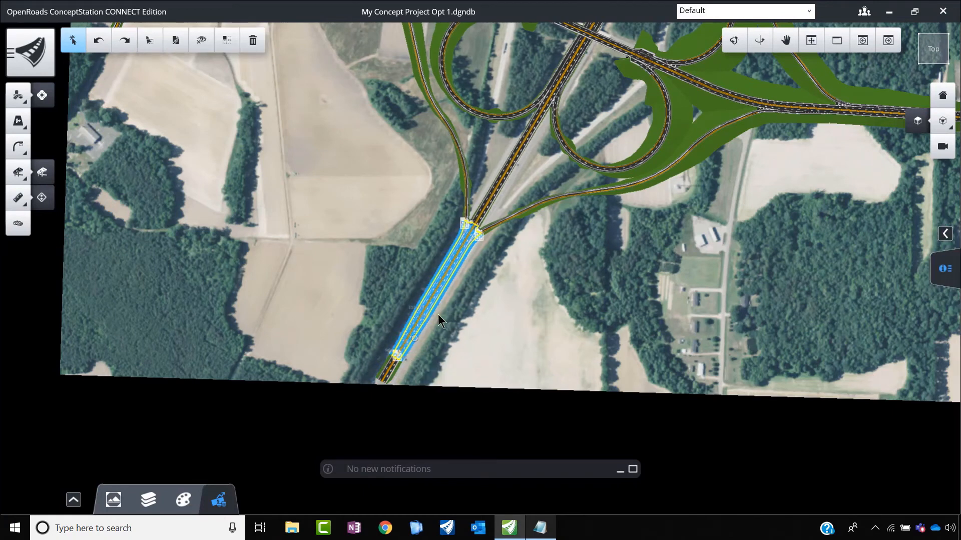
click(497, 187)
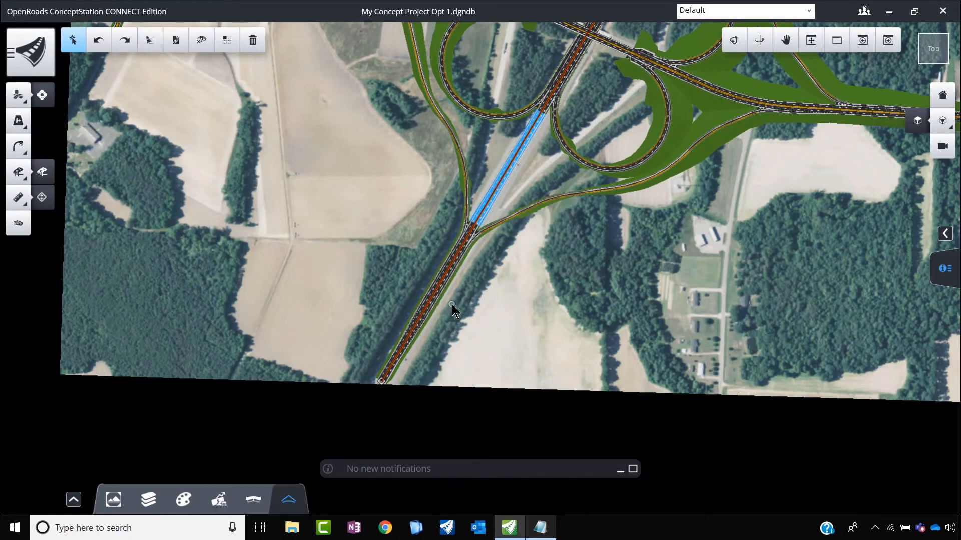
click(946, 269)
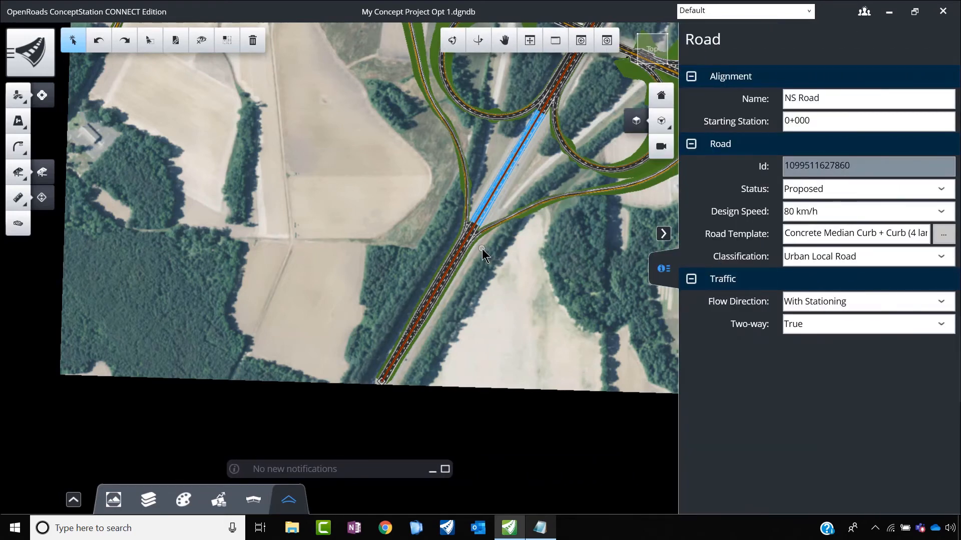
click(939, 192)
click(799, 208)
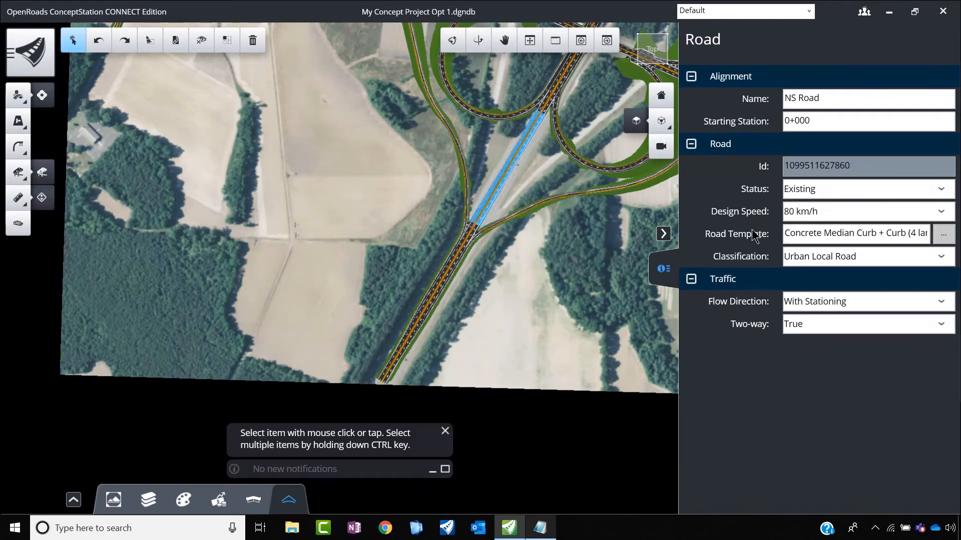
click(498, 284)
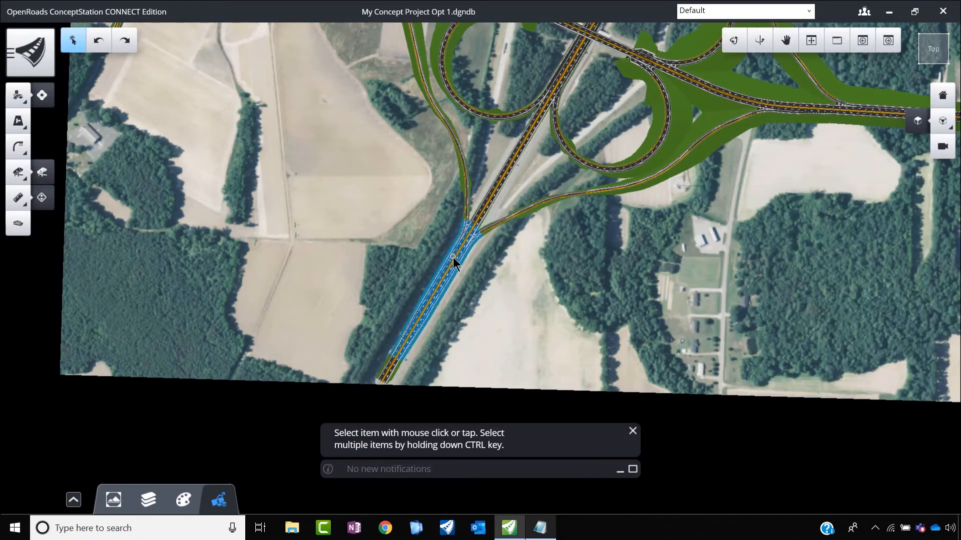
Step: Set the status of the NS Road segment north of the loop ramps to Existing
scroll(453, 257, down, 3)
scroll(548, 62, up, 3)
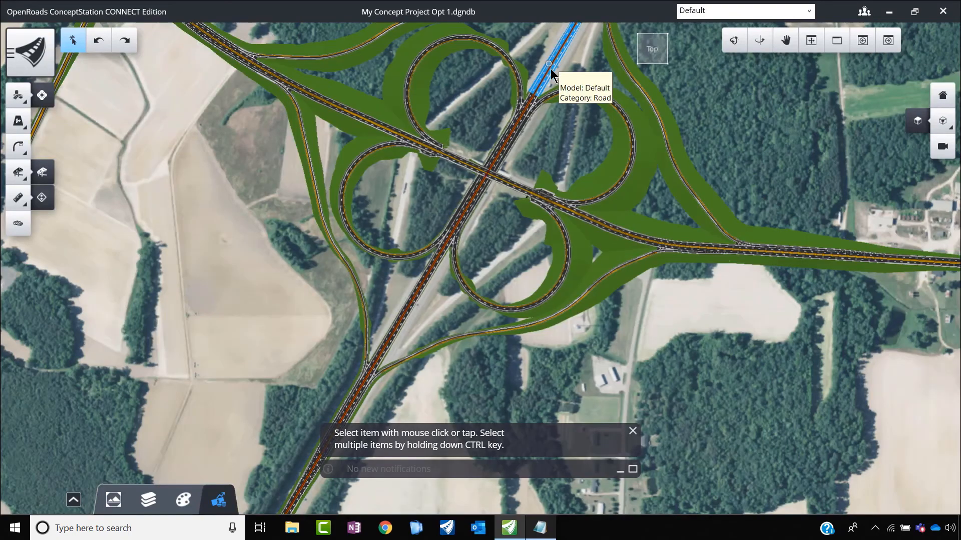
click(550, 68)
click(939, 189)
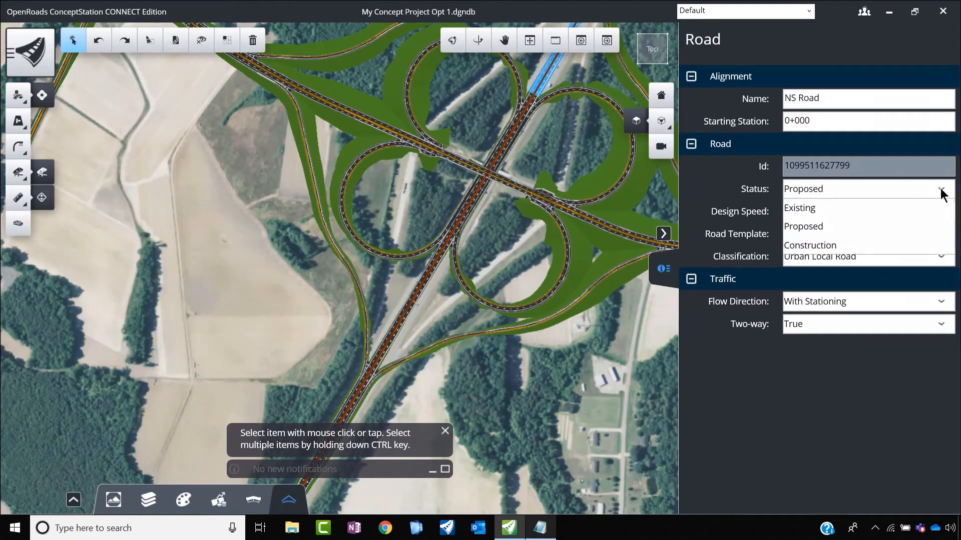
click(801, 208)
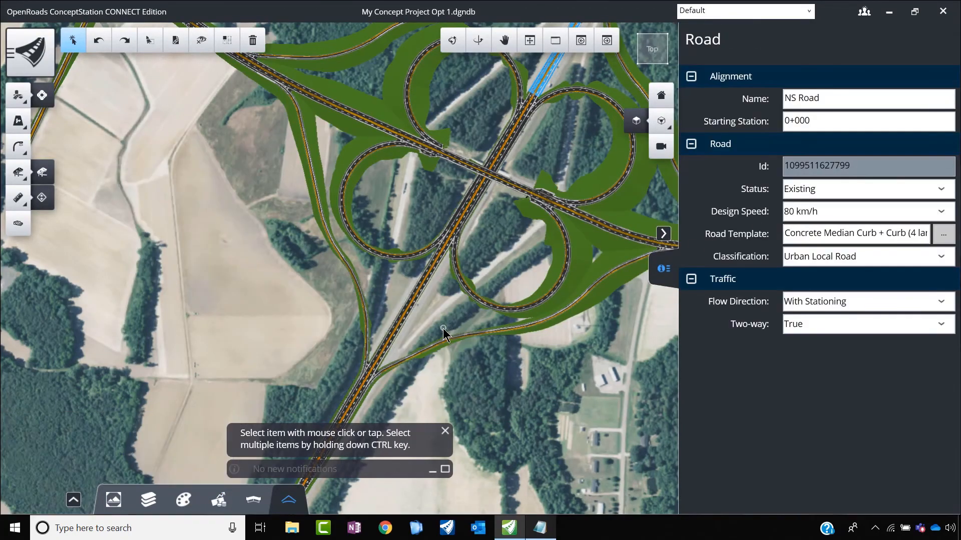
Step: Check the status of the NS Road segment between the southern ramp junction and the loop ramps
scroll(443, 329, down, 3)
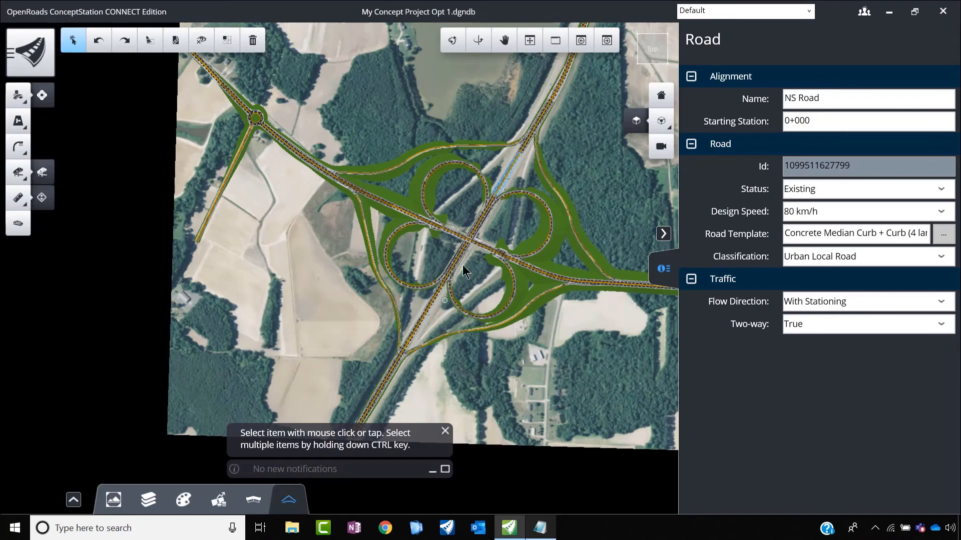
click(431, 305)
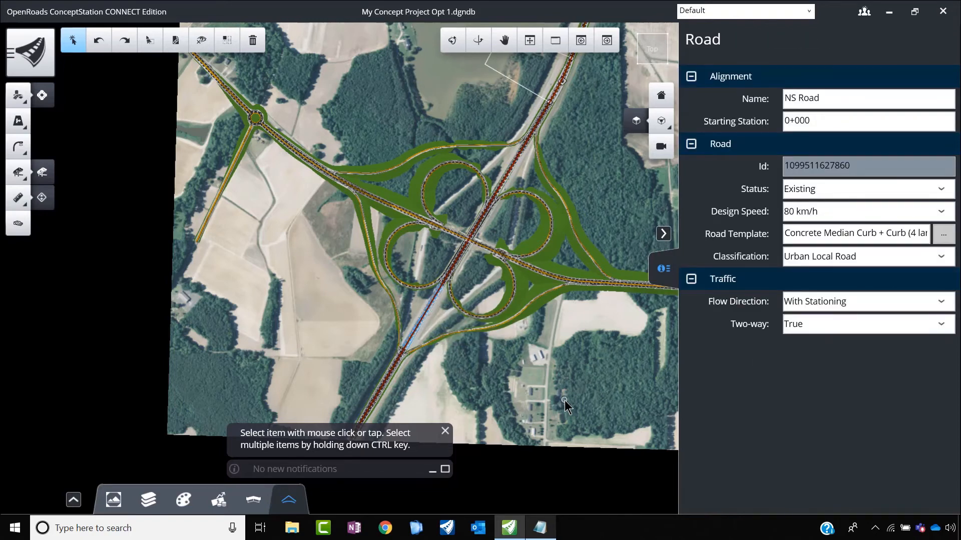
key(Escape)
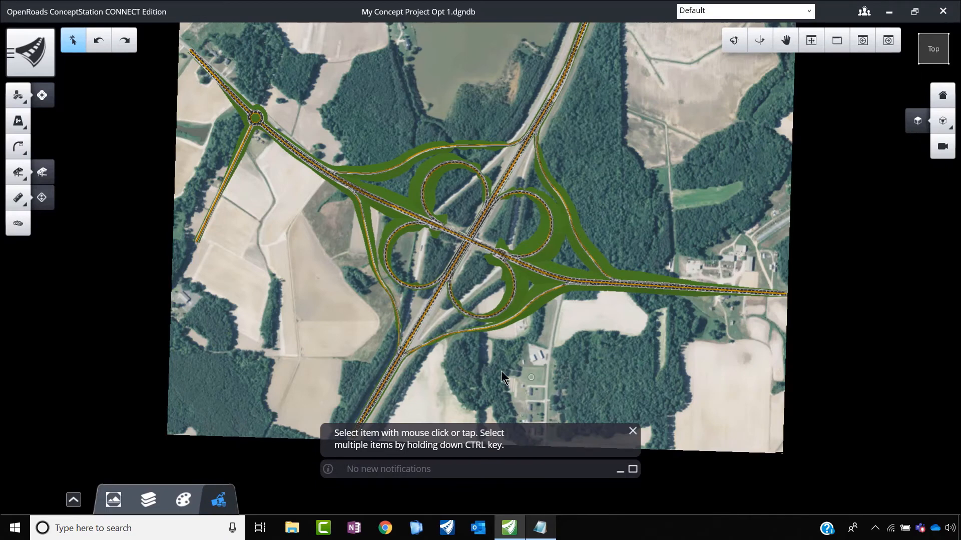
Step: Refresh the concept's estimated cost and review the updated category costs
click(73, 500)
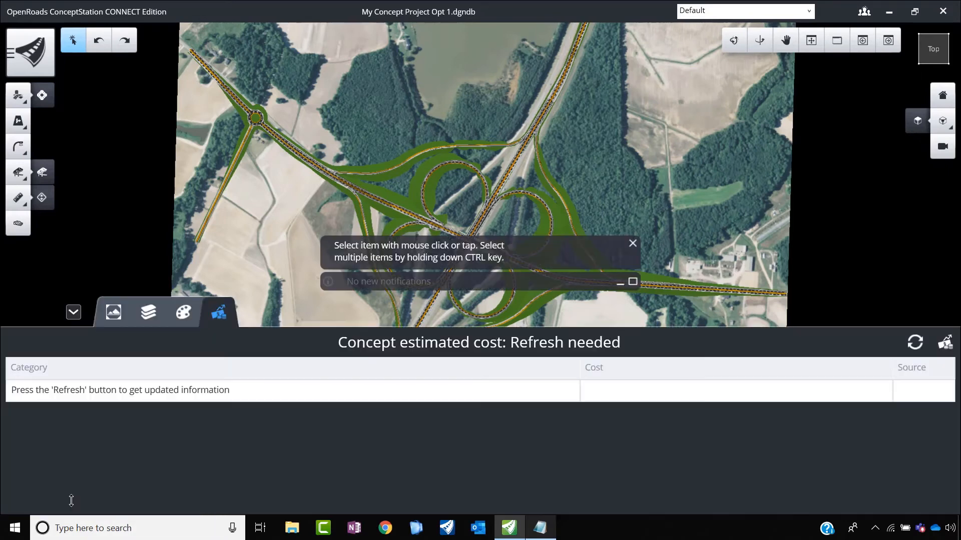
click(914, 342)
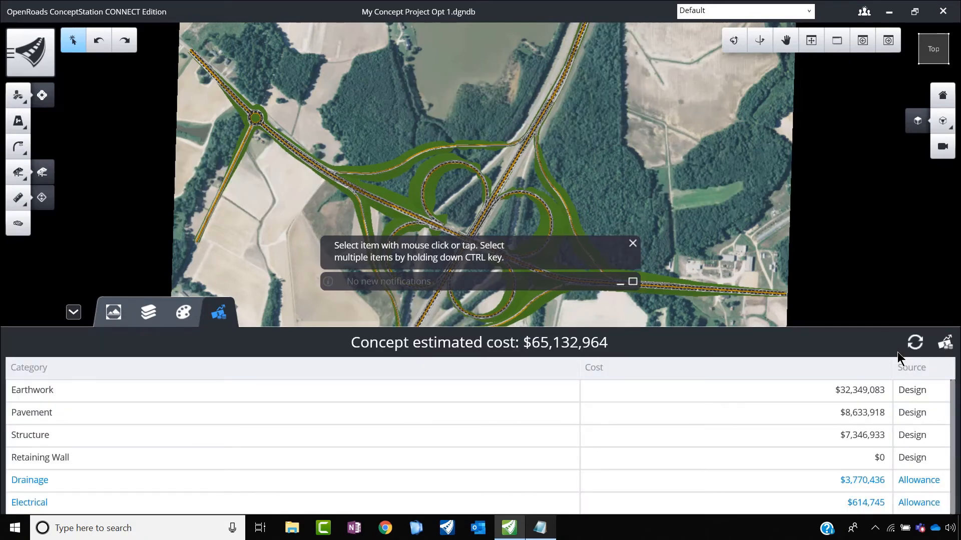
scroll(846, 456, down, 1)
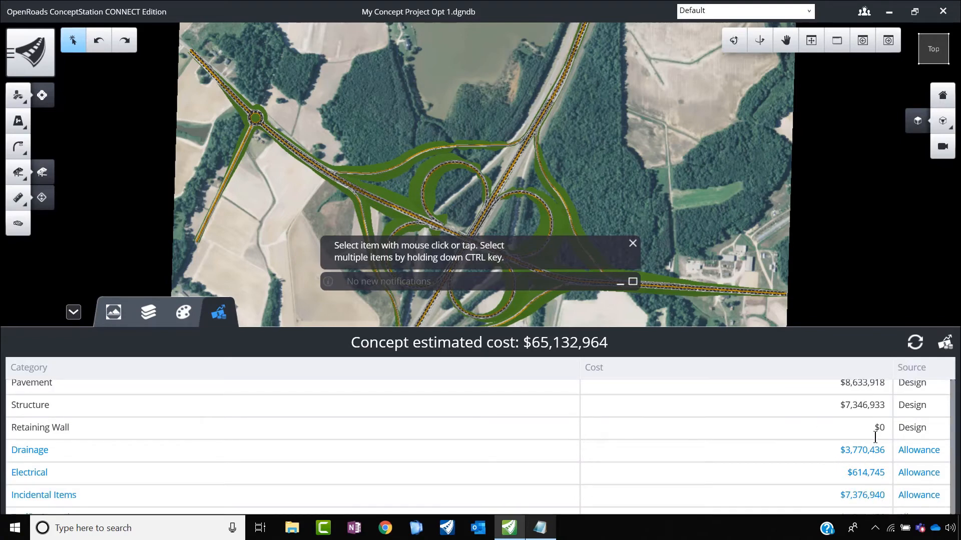
scroll(875, 436, up, 1)
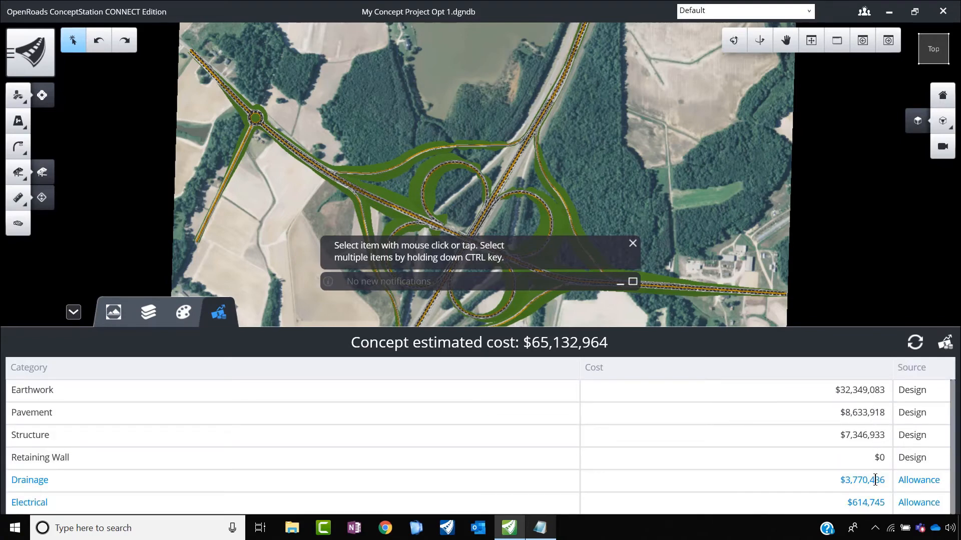
click(74, 311)
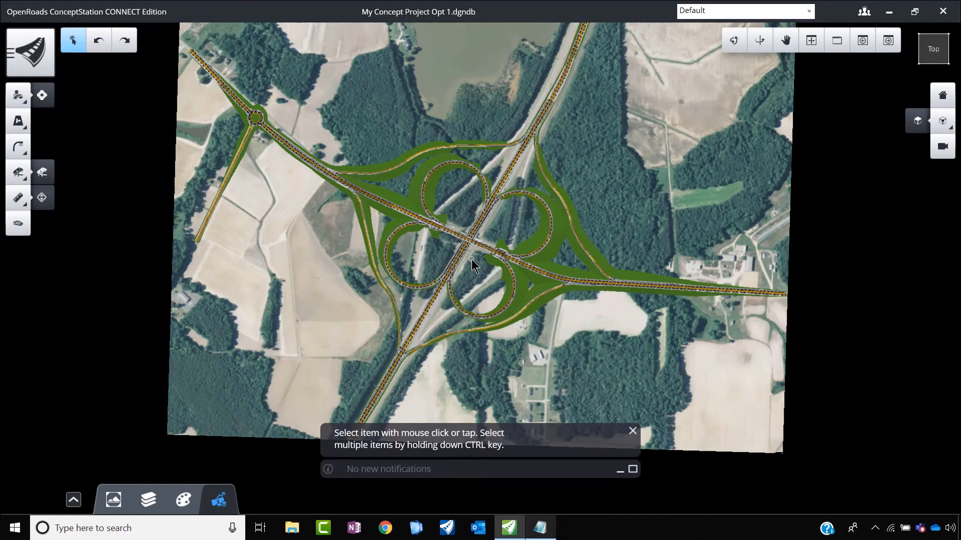
Step: Examine the lane striping on the interchange's southern outer ramps and their junctions with the main roads
scroll(586, 288, up, 3)
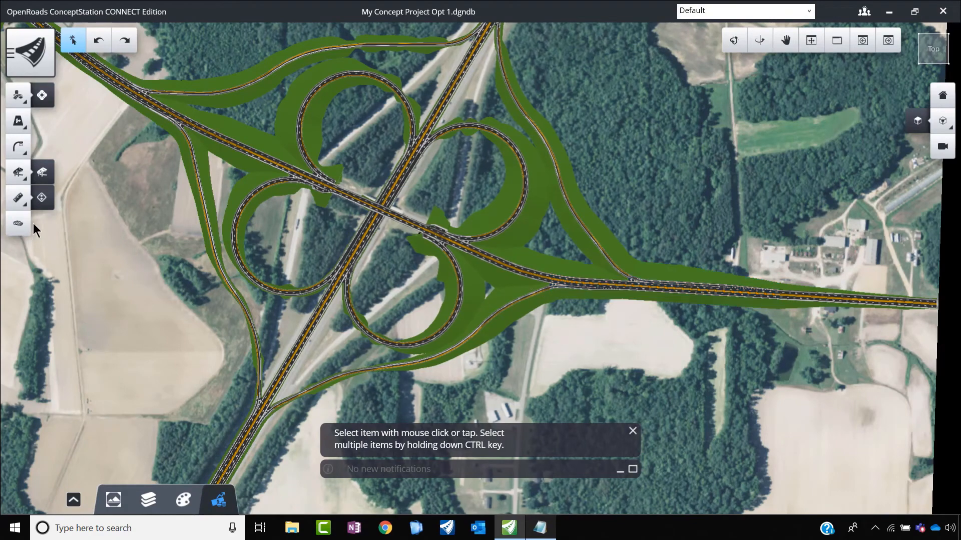
click(19, 125)
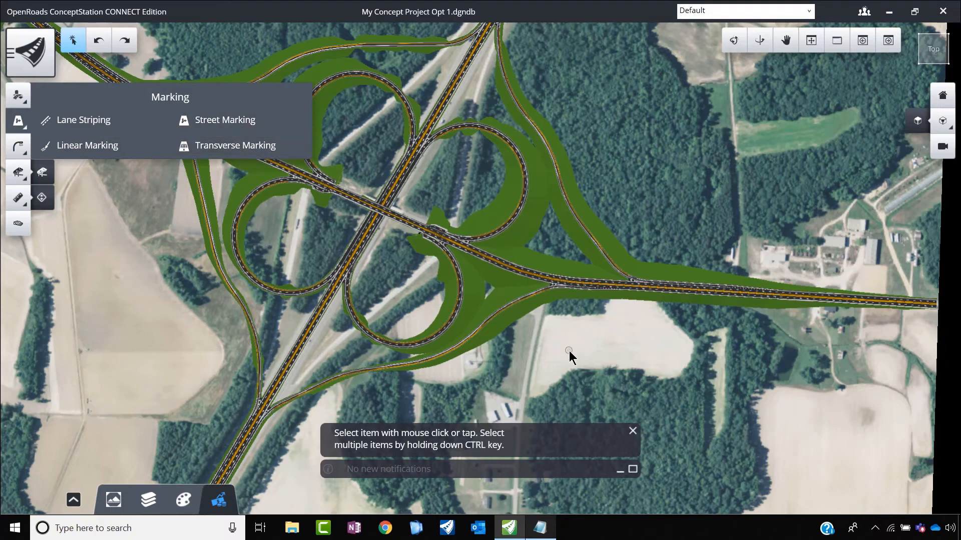
scroll(570, 302, up, 5)
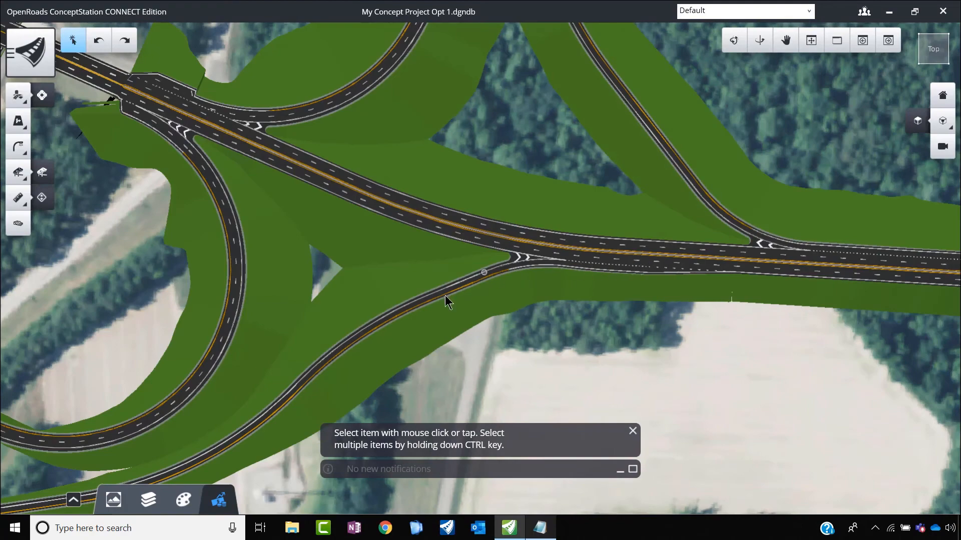
click(385, 345)
scroll(516, 253, down, 2)
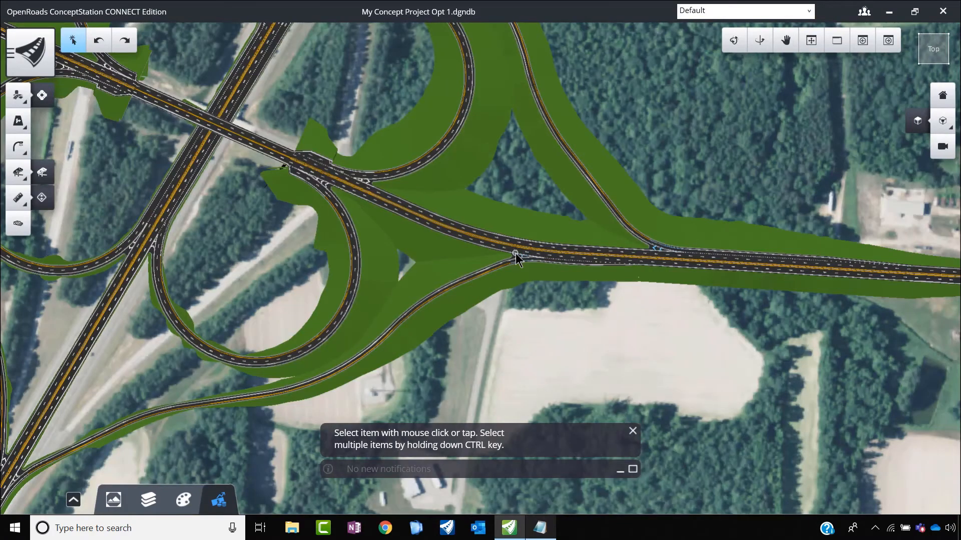
scroll(215, 415, up, 3)
scroll(386, 369, down, 5)
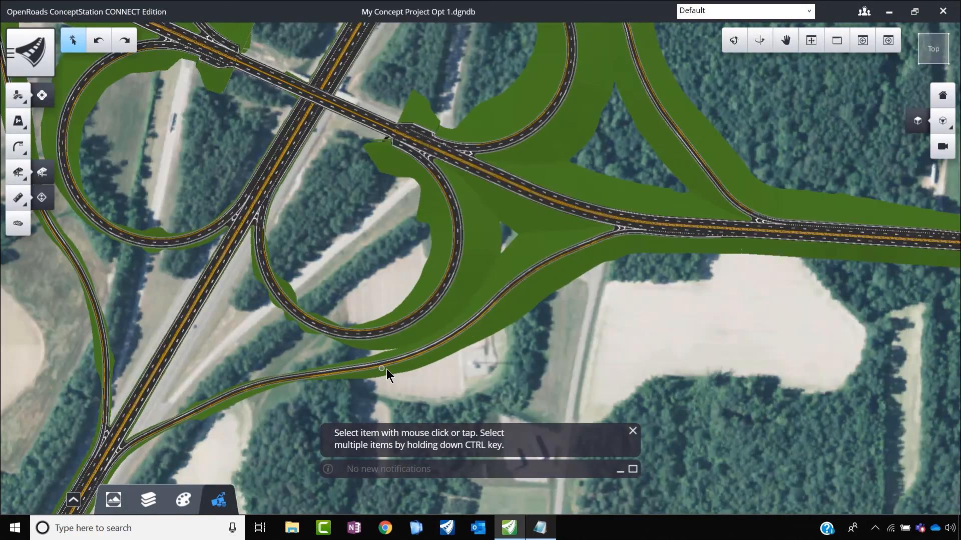
scroll(194, 330, up, 4)
scroll(337, 178, down, 5)
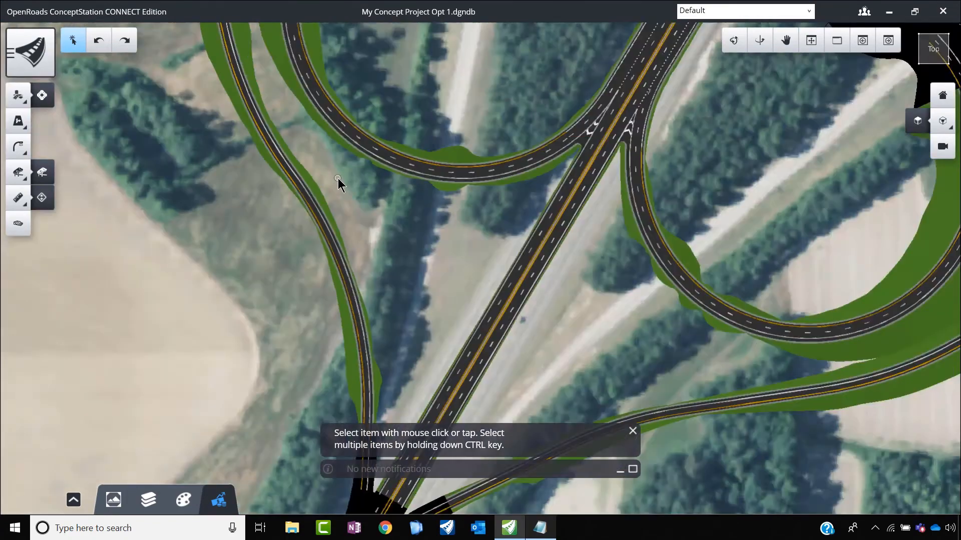
Step: Set the striping pattern of the southwest outer ramp's lane marking to One-Way (White) and inspect the new lines
scroll(358, 323, up, 5)
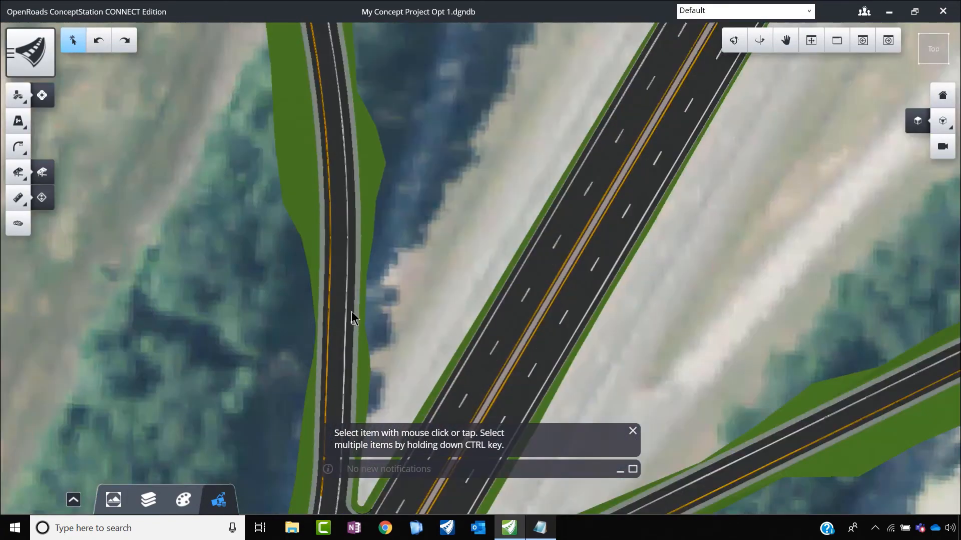
click(345, 280)
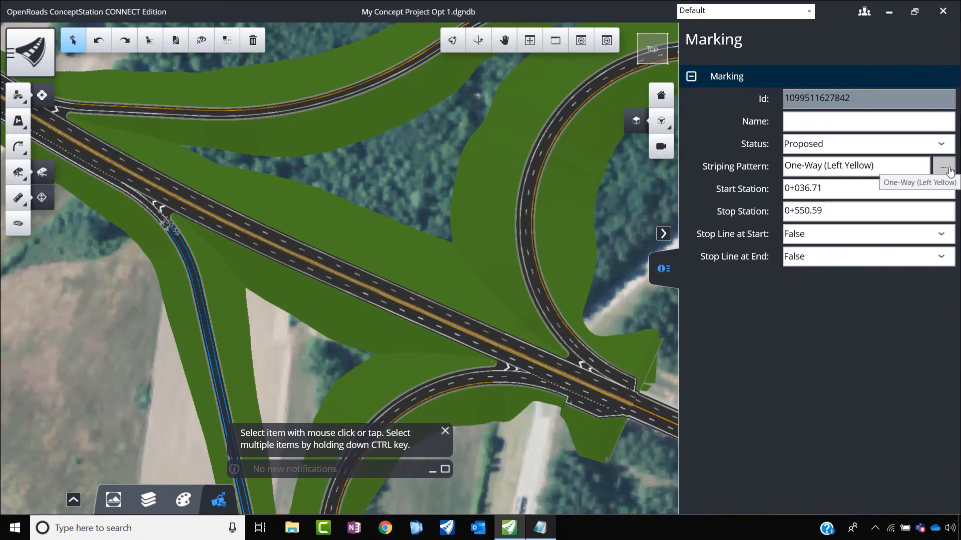
click(949, 172)
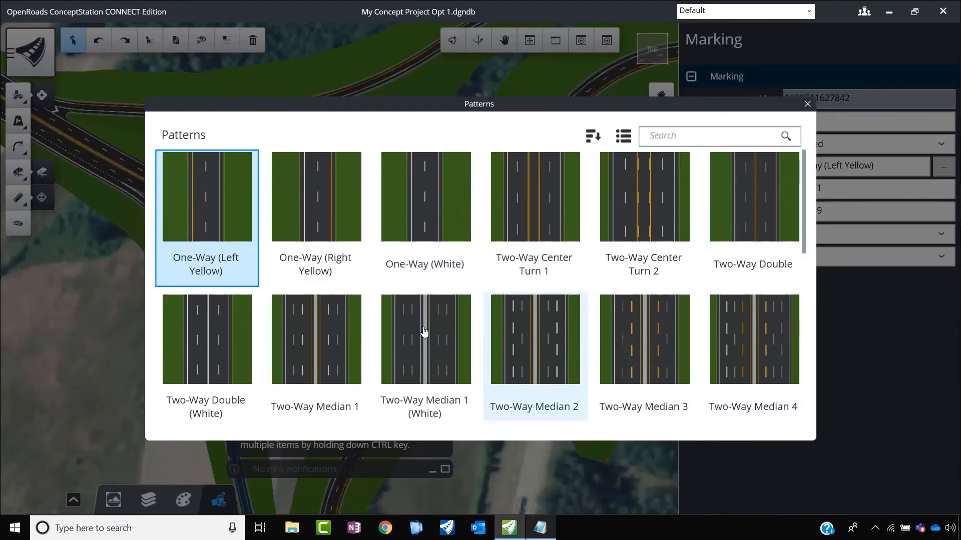
scroll(699, 350, down, 4)
scroll(699, 354, down, 2)
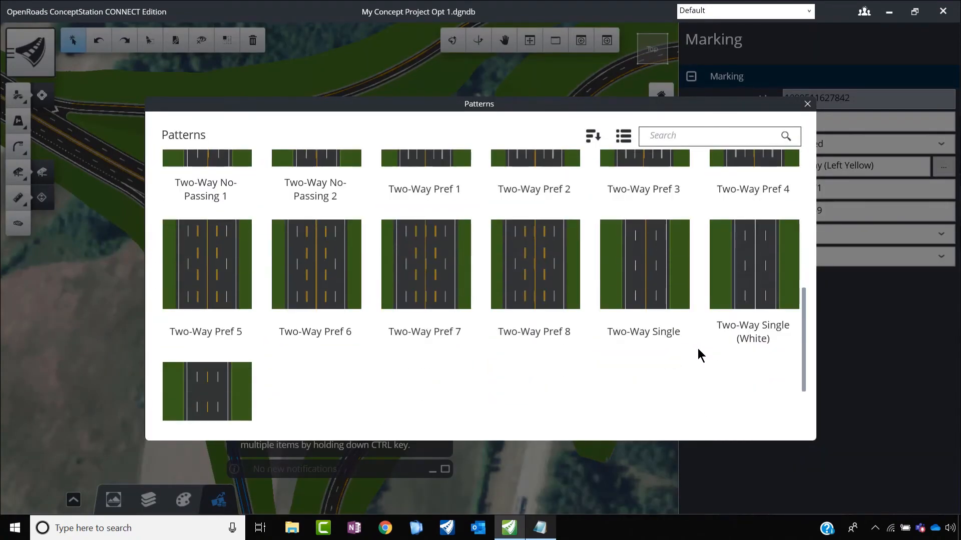
click(703, 350)
scroll(574, 273, up, 3)
scroll(575, 274, up, 3)
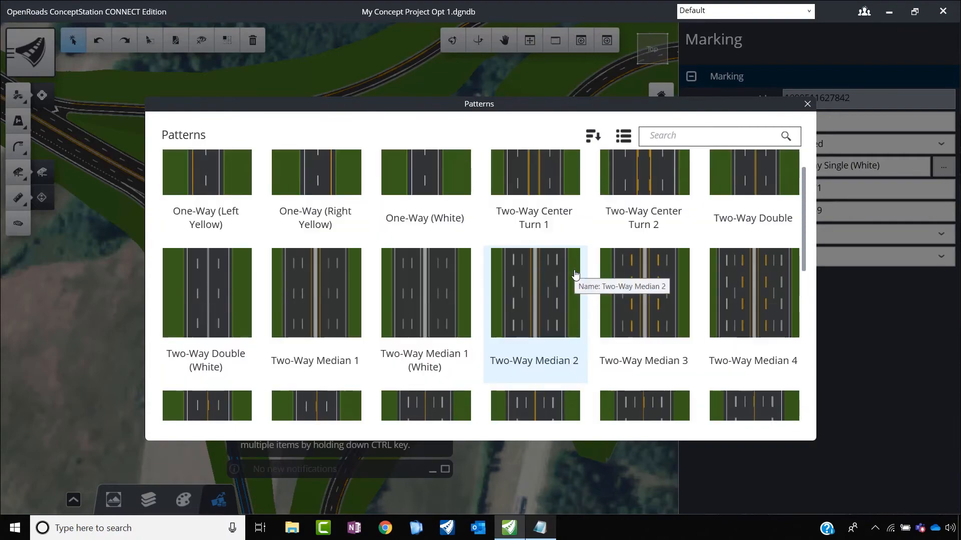
double_click(461, 209)
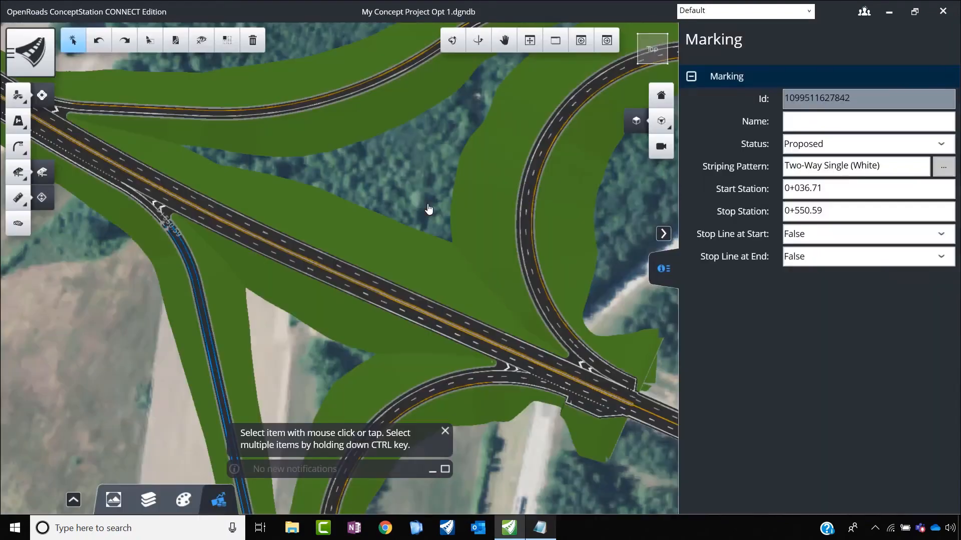
scroll(326, 269, down, 3)
scroll(345, 327, up, 3)
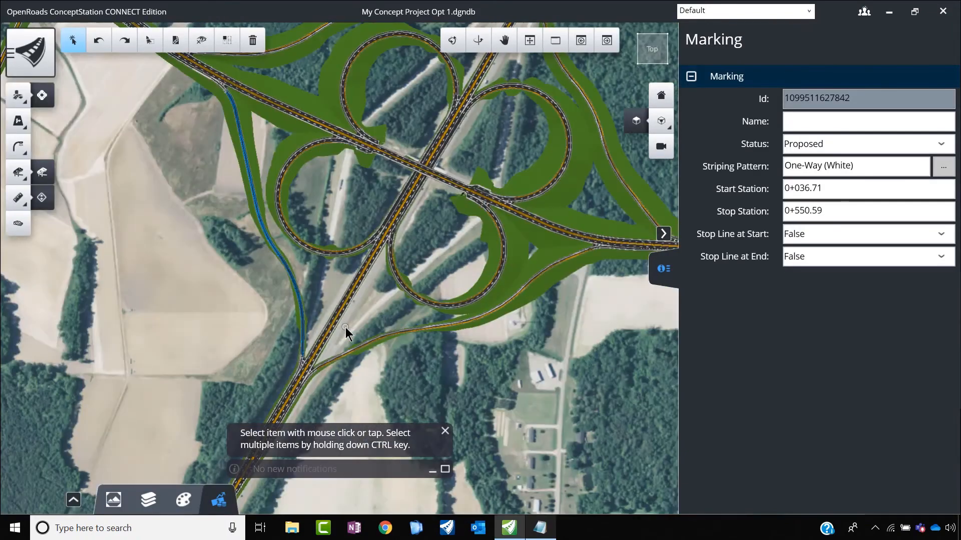
click(221, 351)
scroll(288, 356, up, 5)
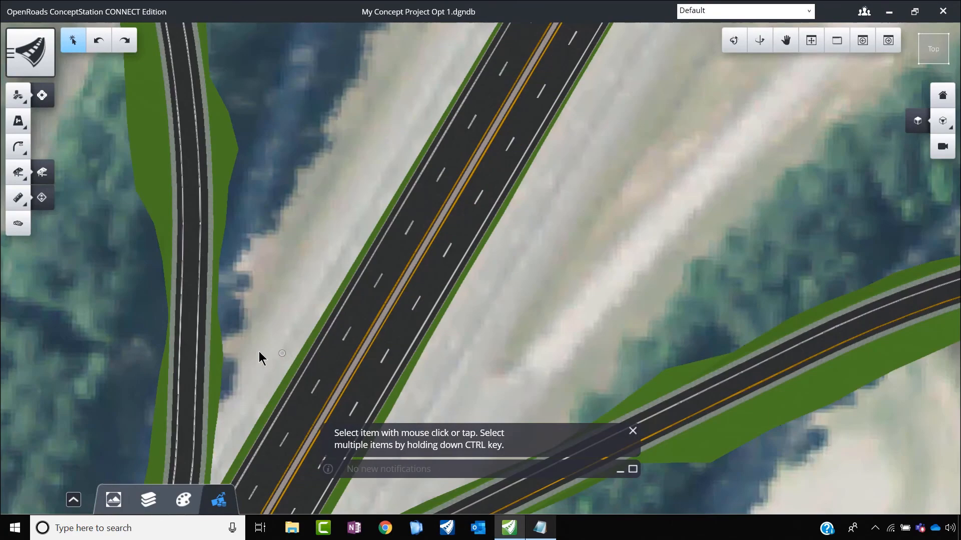
scroll(172, 335, up, 5)
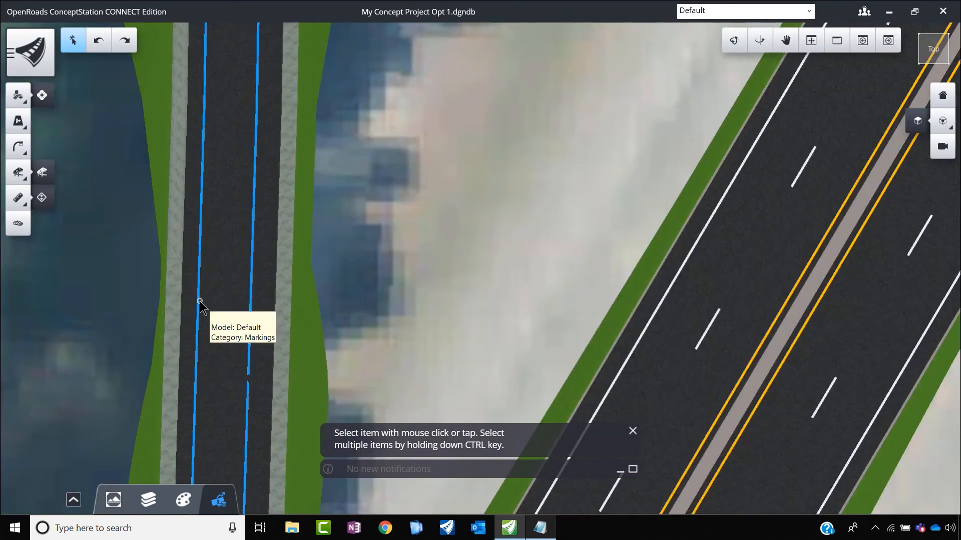
click(199, 301)
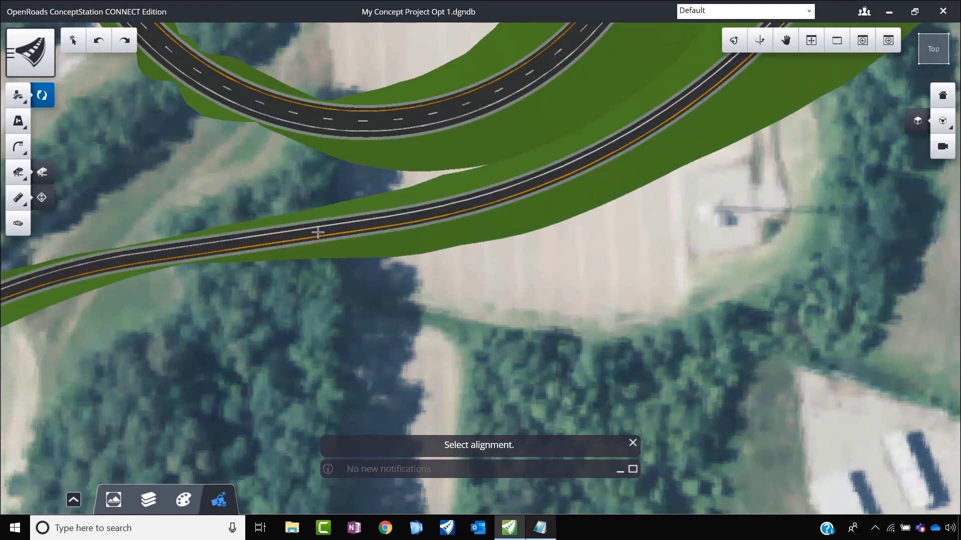
scroll(266, 239, up, 2)
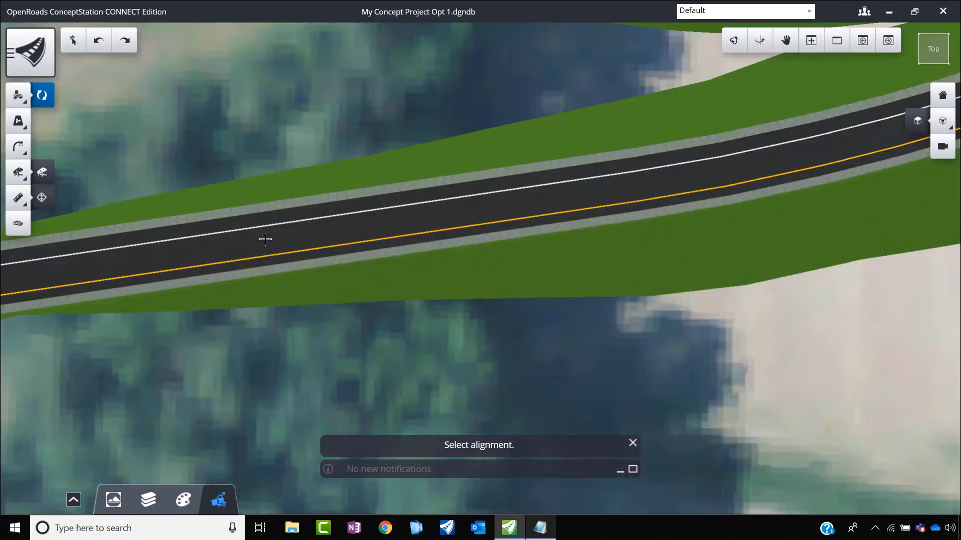
scroll(291, 257, down, 1)
key(Escape)
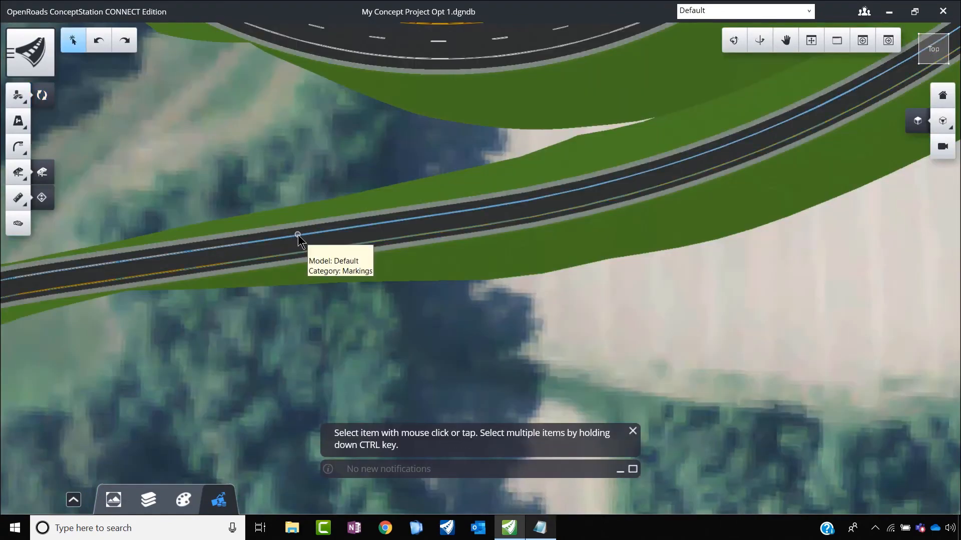
Step: Set the striping pattern of the southeast outer ramp's lane marking to One-Way (White) and check it along the ramp
click(298, 236)
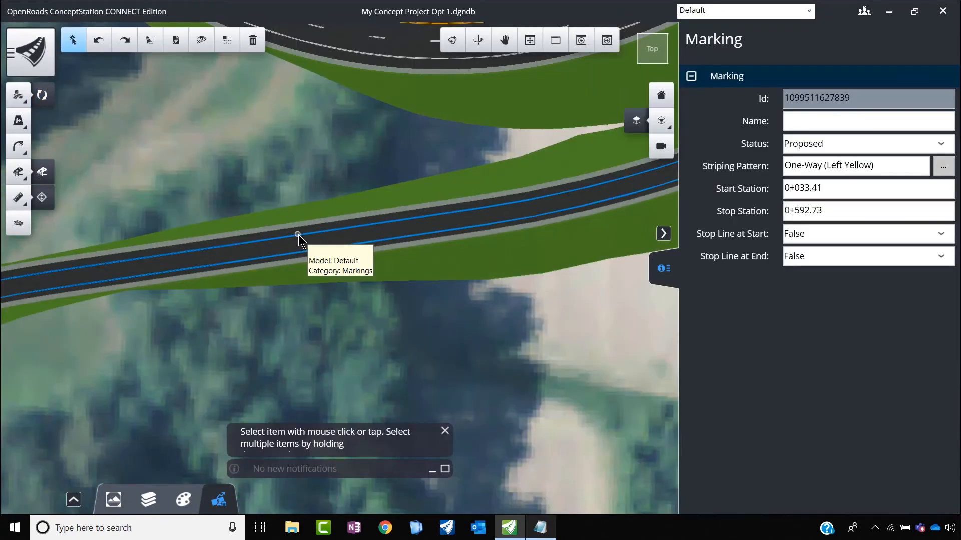
click(946, 170)
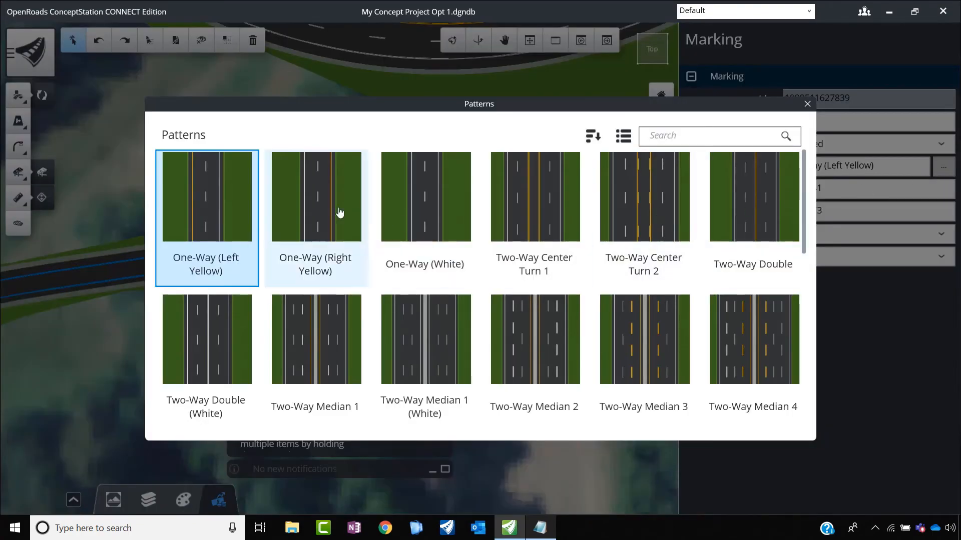
click(425, 208)
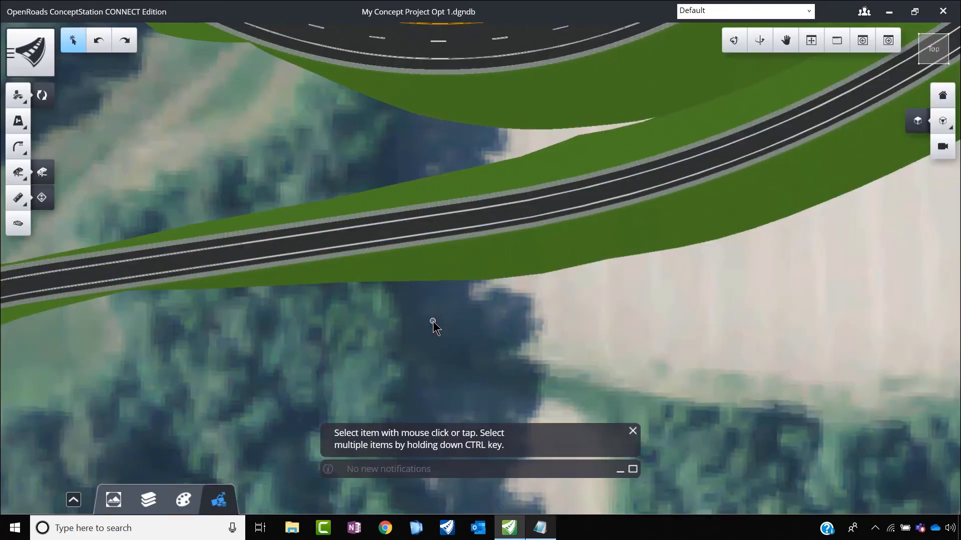
scroll(549, 236, down, 5)
scroll(465, 258, up, 5)
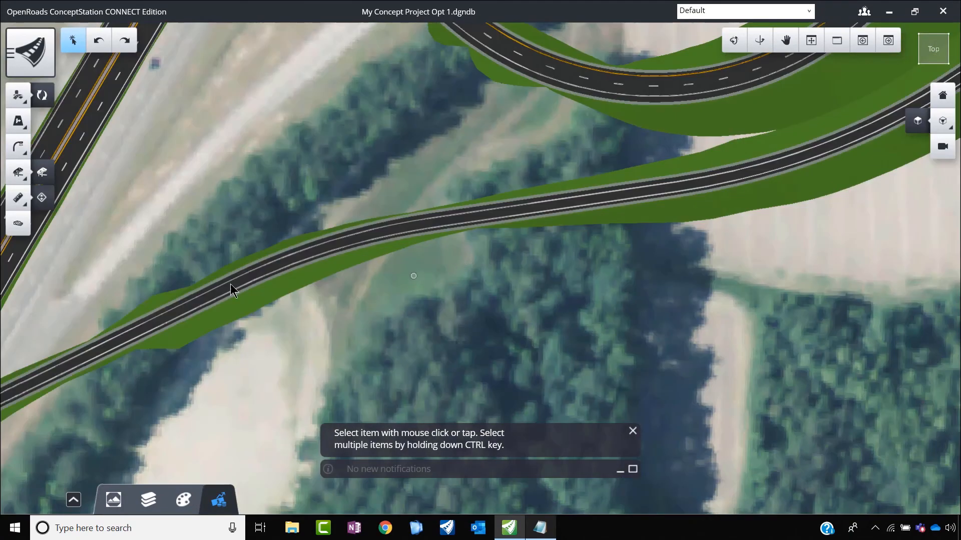
scroll(277, 297, down, 5)
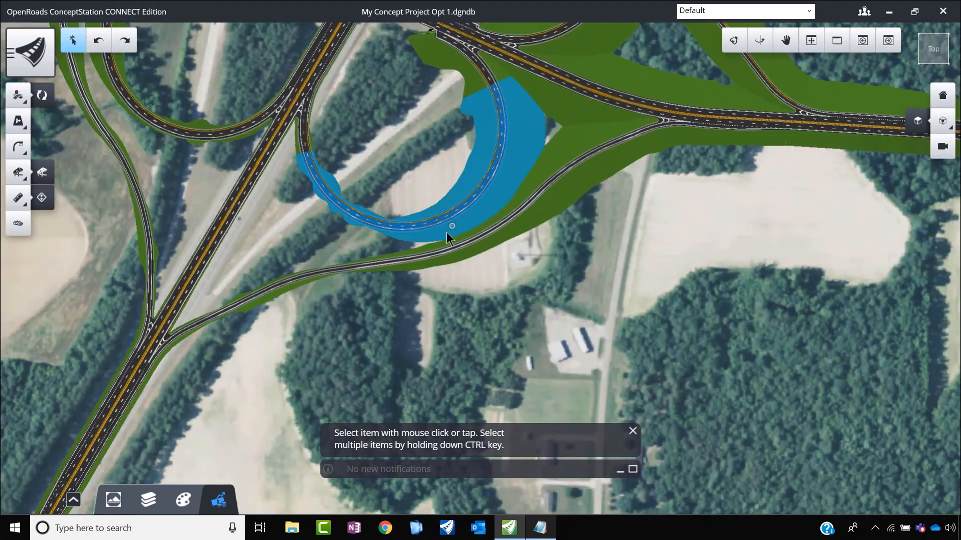
Step: Start a transverse marking using the Pedestrian crossing type 1 template
scroll(450, 225, down, 5)
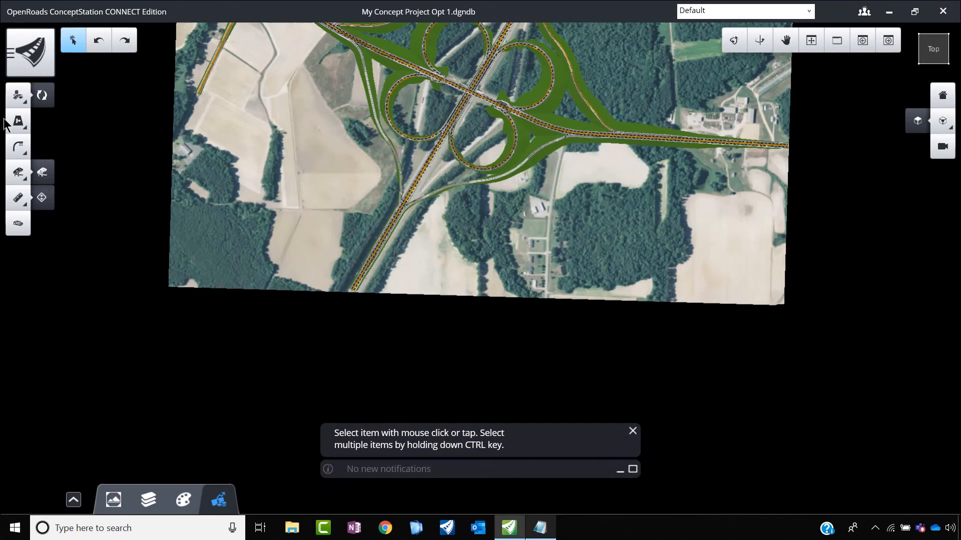
click(17, 121)
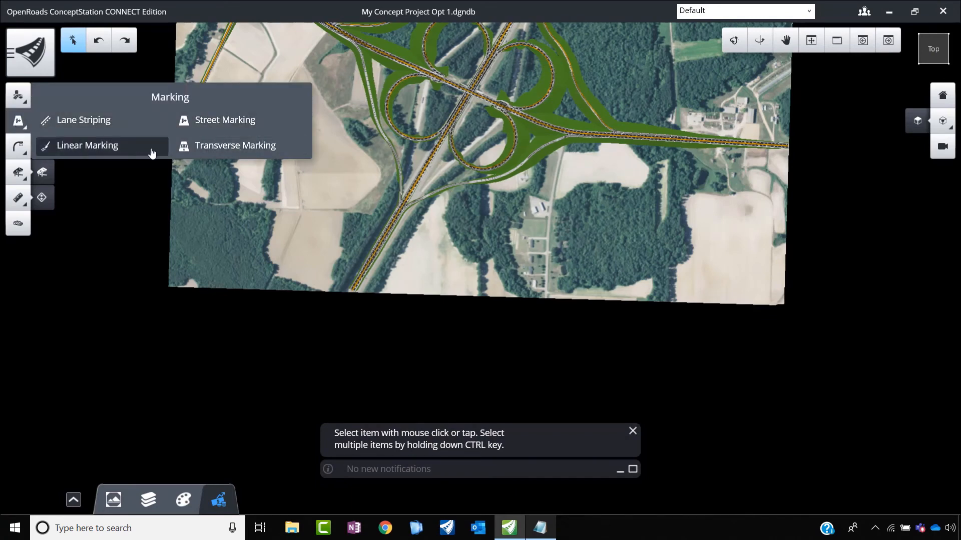
click(217, 146)
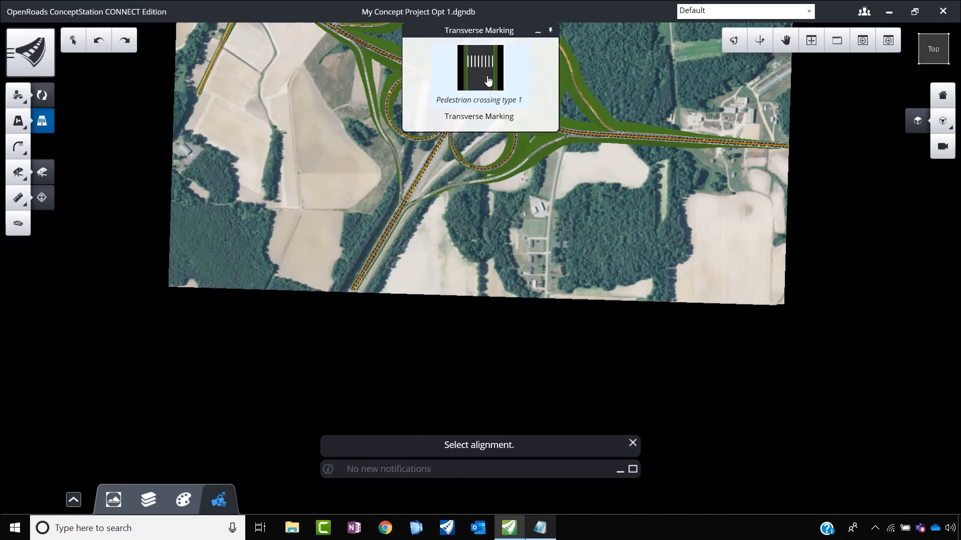
click(471, 98)
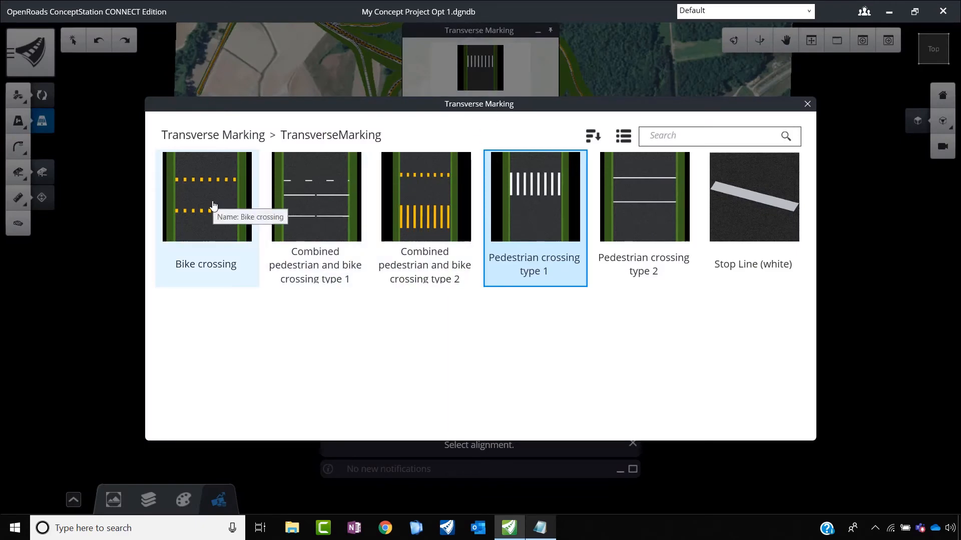
click(541, 196)
Step: Place the pedestrian crossing across the roundabout's southwest leg, between the stop line and the circulating lanes, from one pavement edge to the other
scroll(519, 219, down, 3)
scroll(494, 177, up, 5)
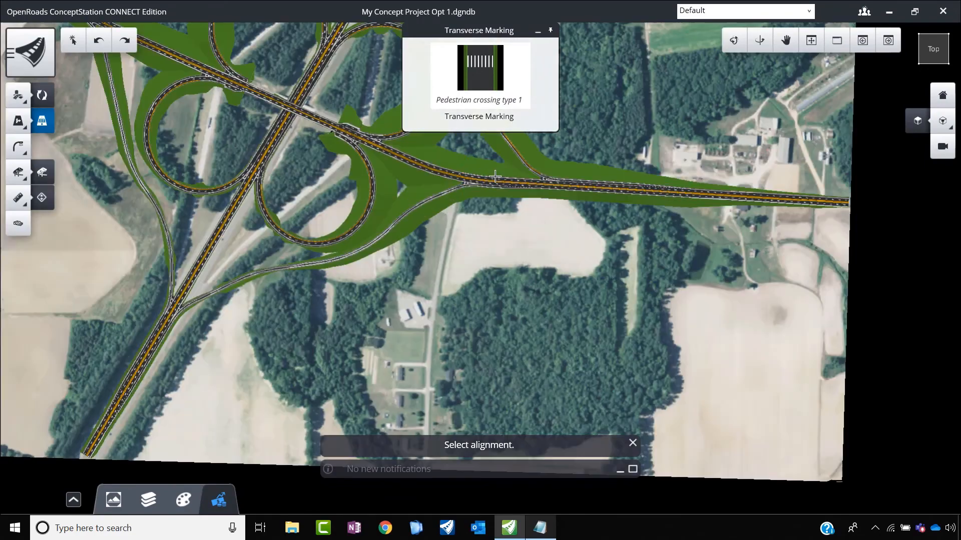
scroll(571, 215, down, 6)
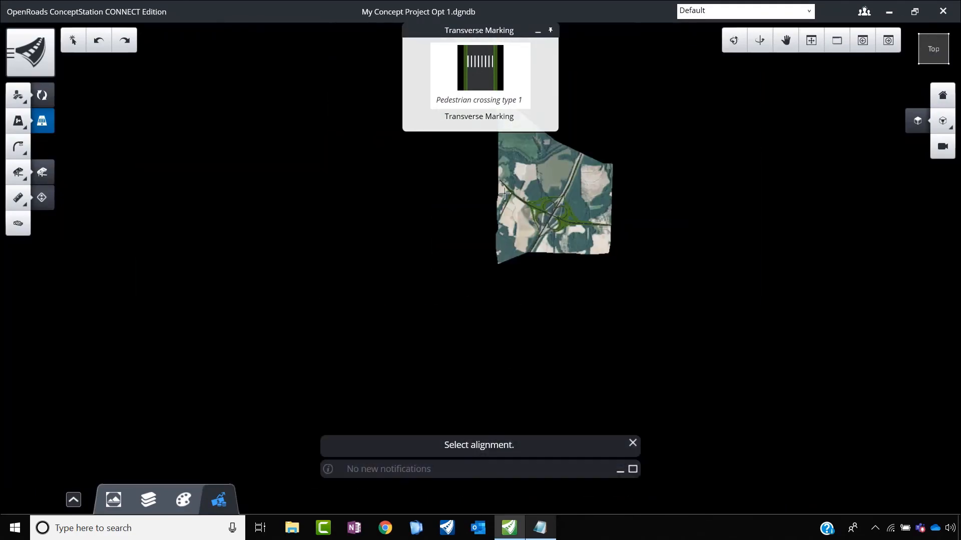
scroll(504, 193, up, 10)
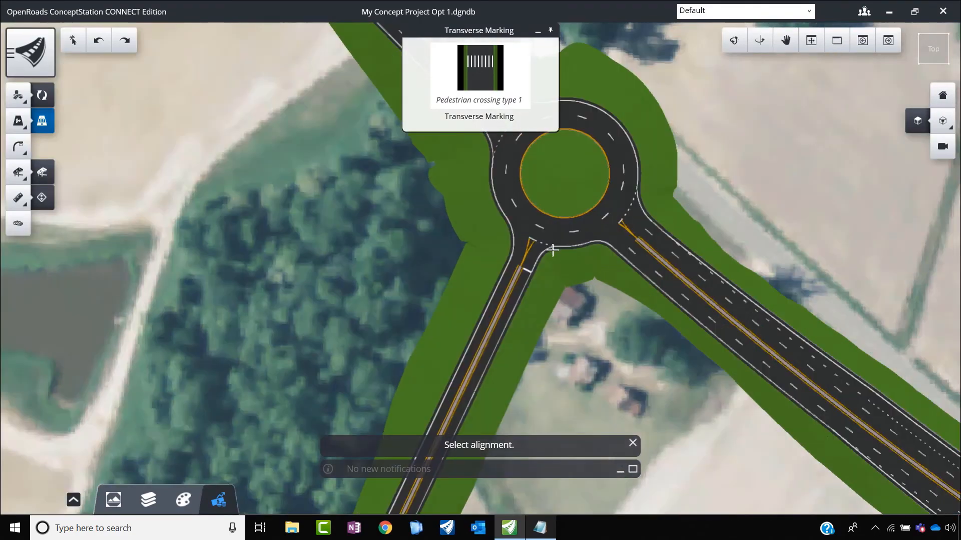
scroll(497, 237, up, 8)
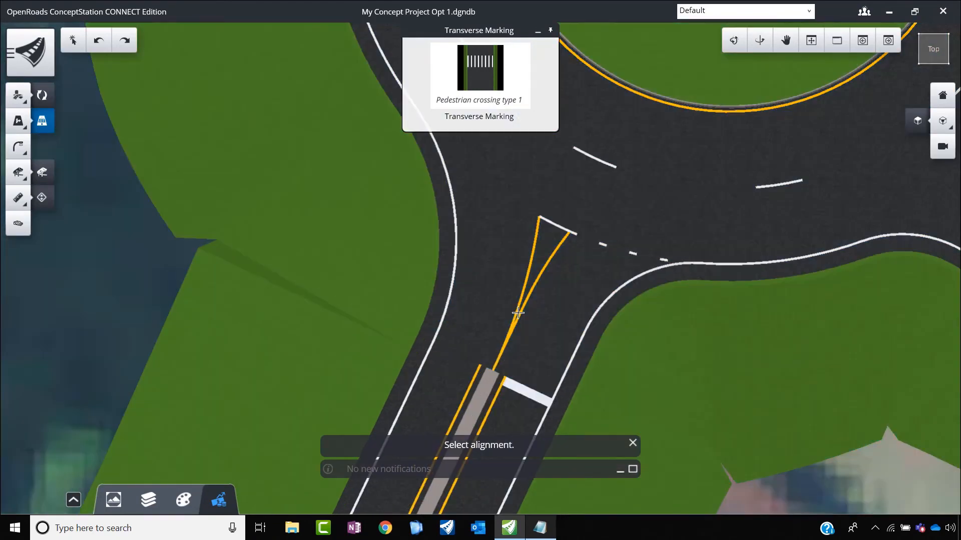
scroll(517, 231, down, 4)
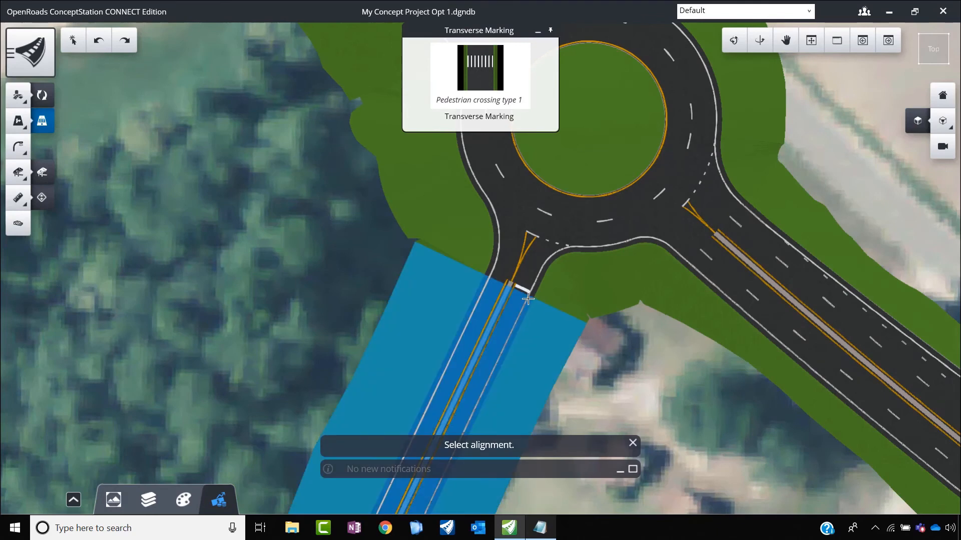
click(513, 340)
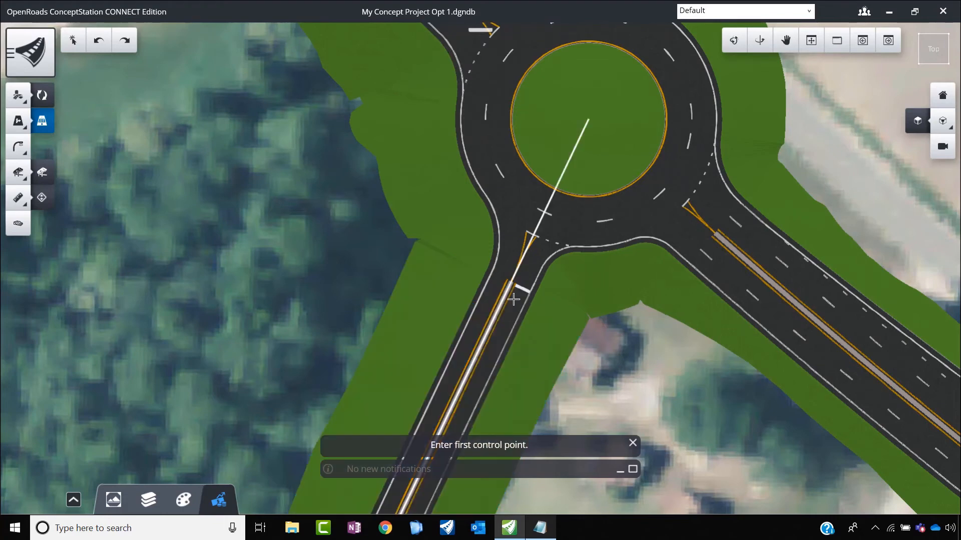
scroll(496, 248, up, 3)
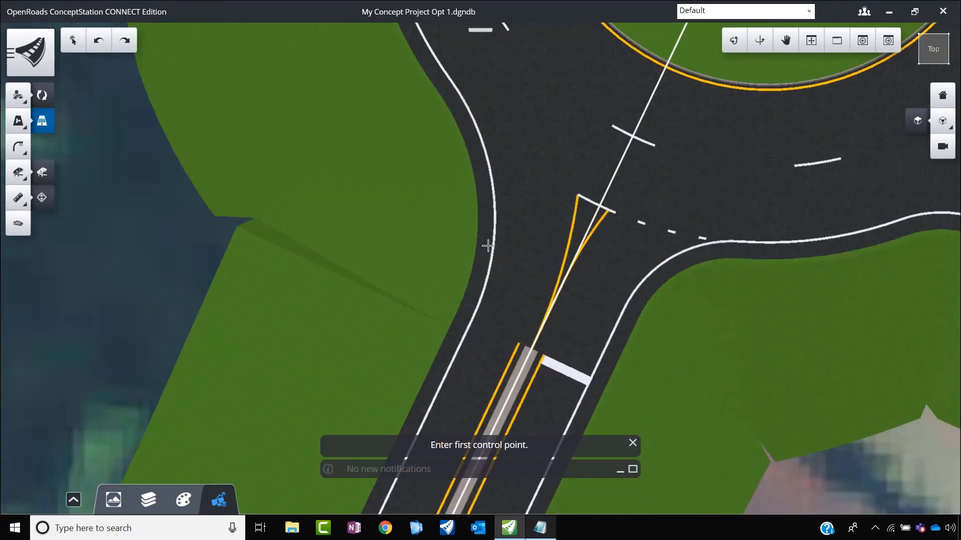
click(488, 240)
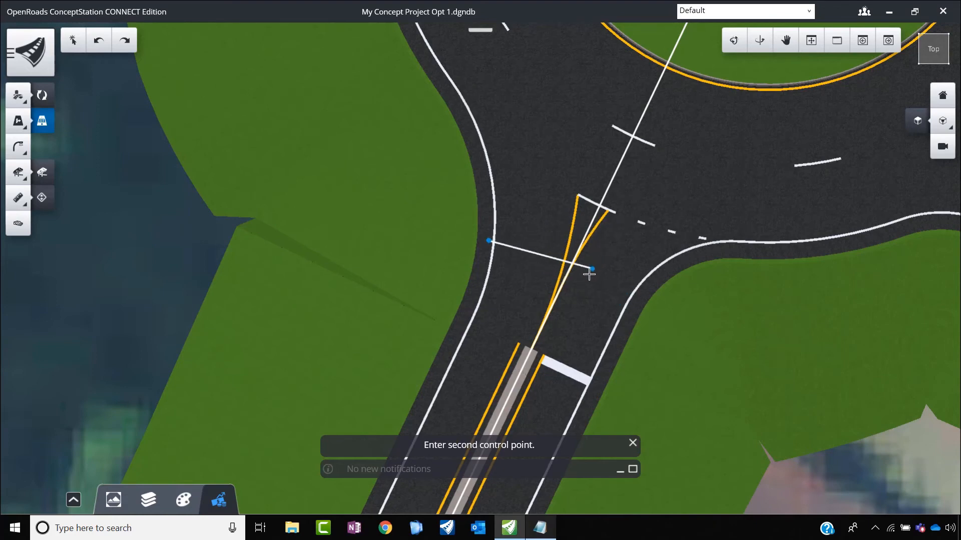
click(638, 311)
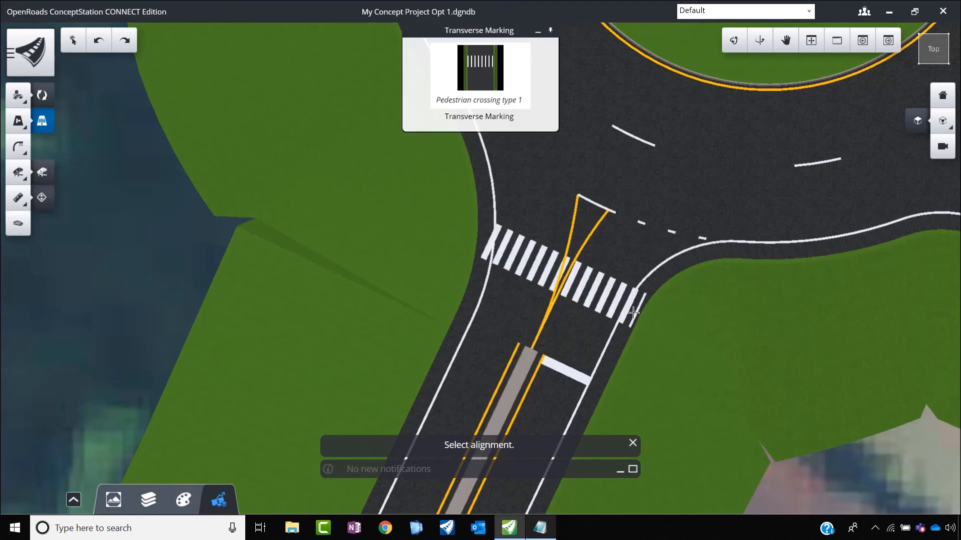
Step: Shorten the new pedestrian crossing by pulling its east end in to the road's edge line
right_click(517, 252)
click(517, 252)
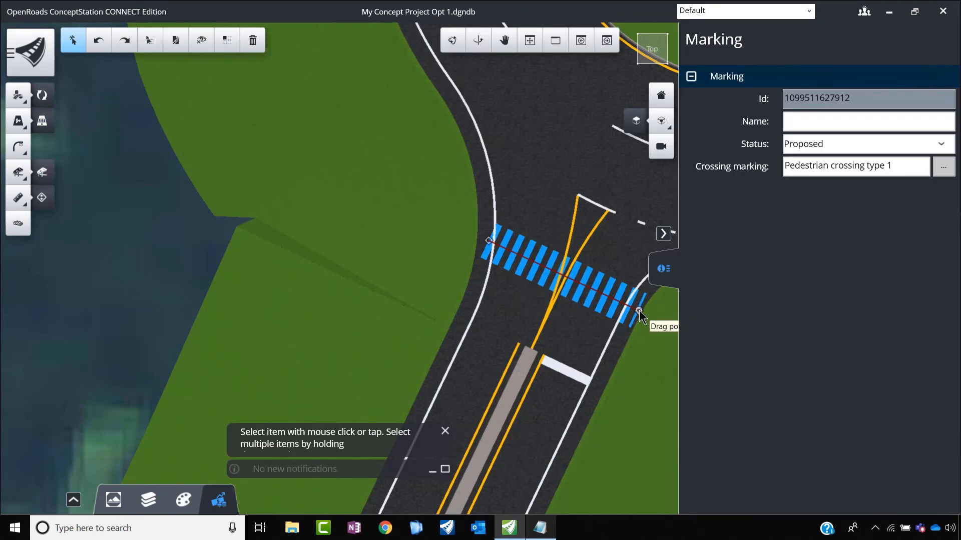
drag(638, 311, 628, 302)
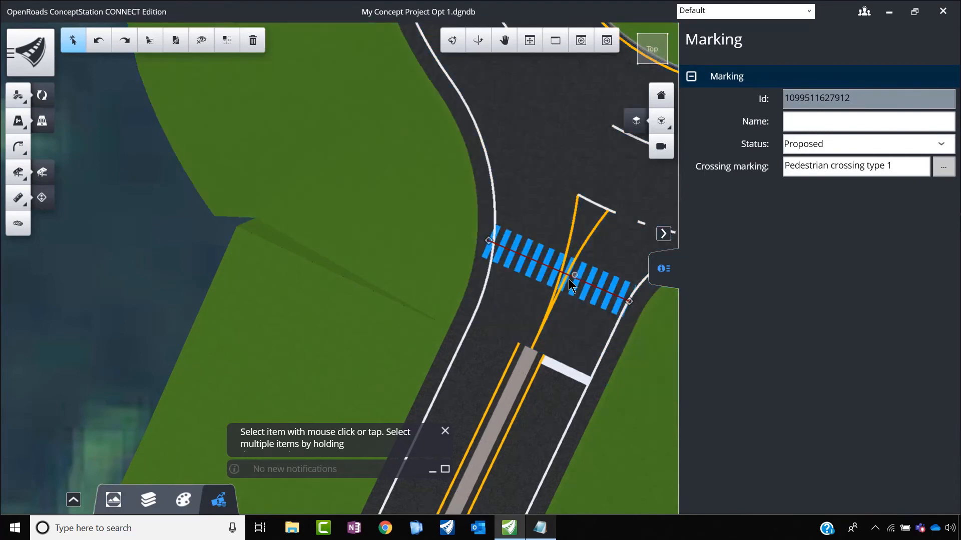
Step: Start a street marking and choose the Left Turn and Through Lane-Use arrow from the template library
click(17, 123)
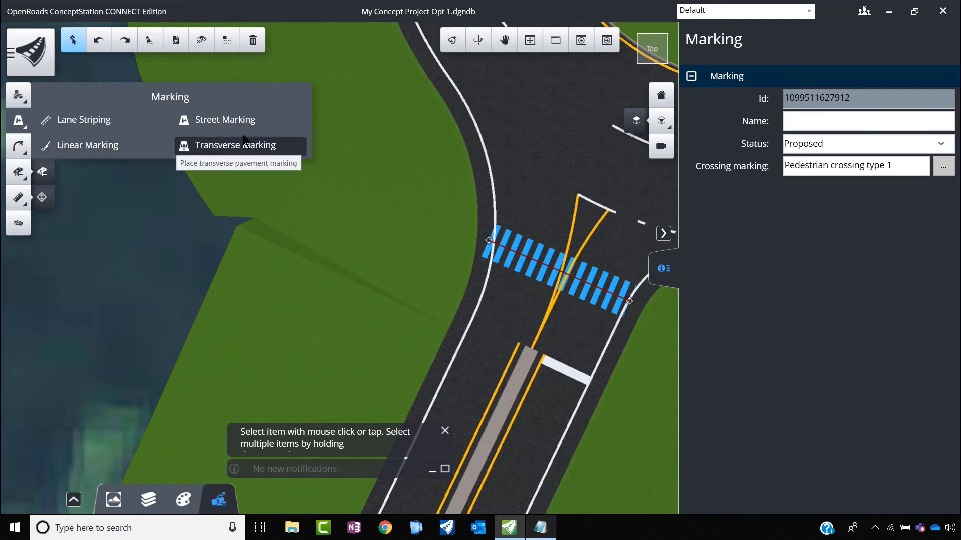
click(210, 120)
click(487, 79)
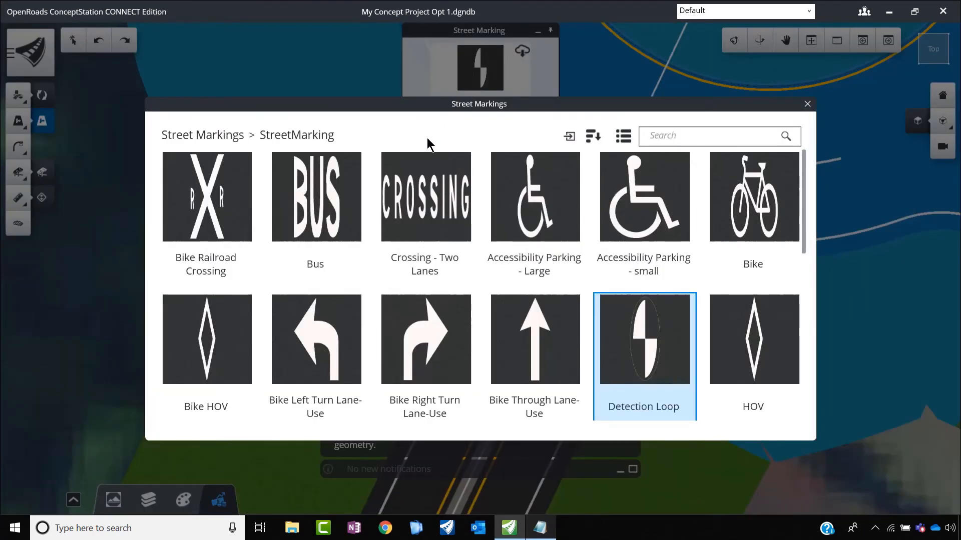
scroll(396, 241, down, 3)
scroll(398, 252, down, 2)
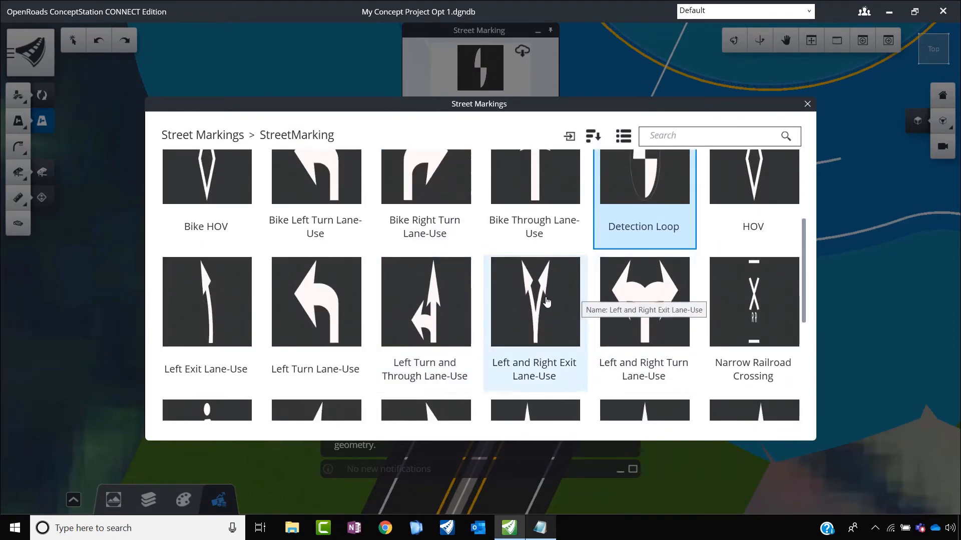
scroll(531, 298, up, 2)
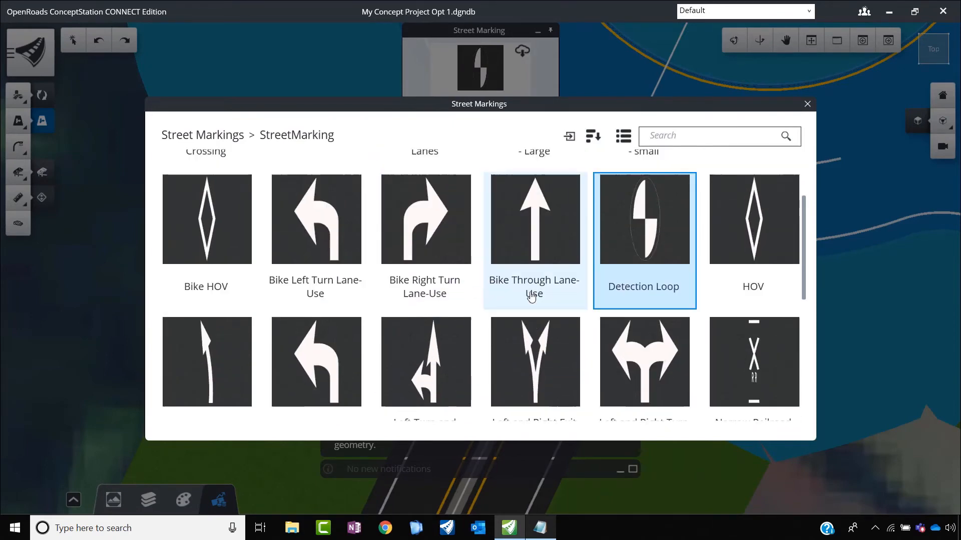
scroll(461, 342, down, 1)
scroll(458, 340, down, 1)
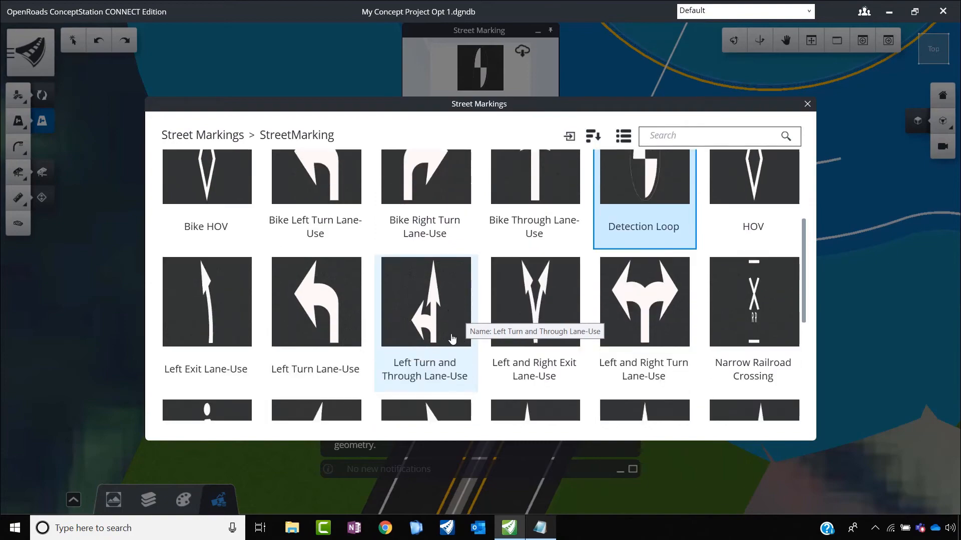
scroll(440, 316, down, 2)
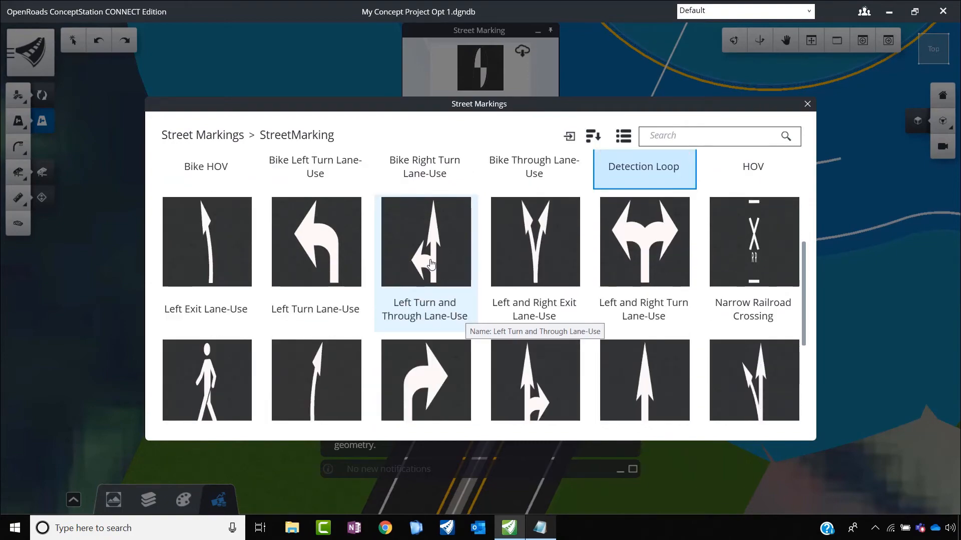
click(431, 264)
Step: Place the lane-use arrow on the main road's southern lanes near the northeast ramp junction, at about 4.04 m offset and 270° angle
scroll(369, 296, down, 10)
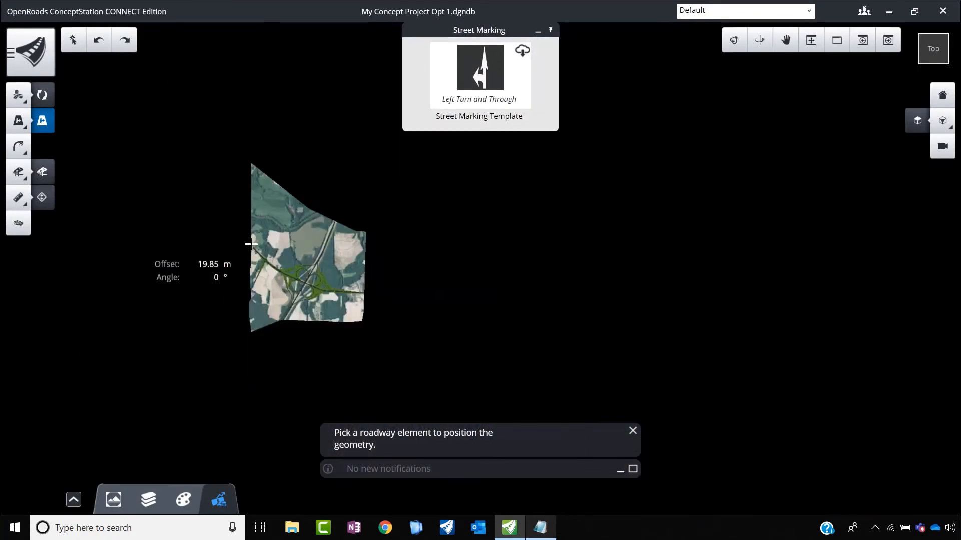
scroll(275, 245, up, 10)
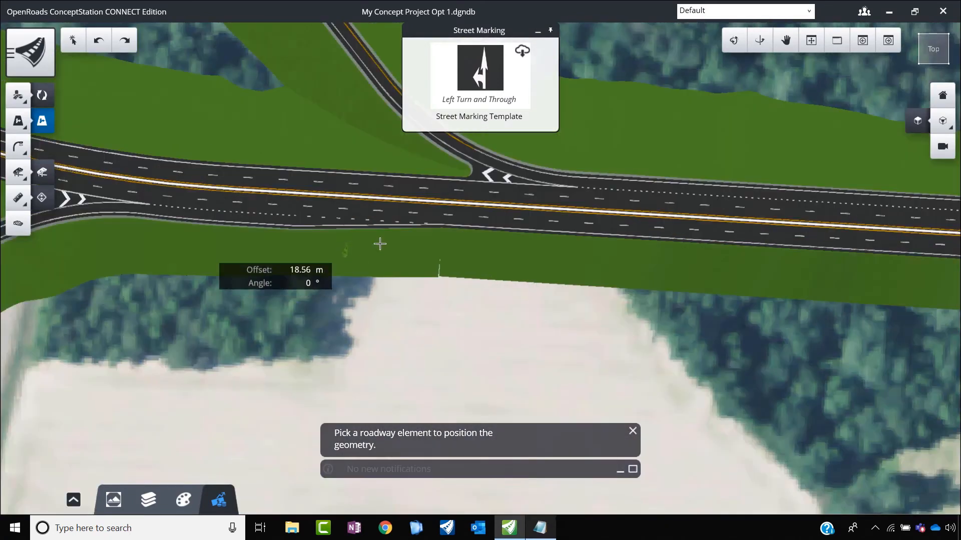
scroll(315, 211, up, 3)
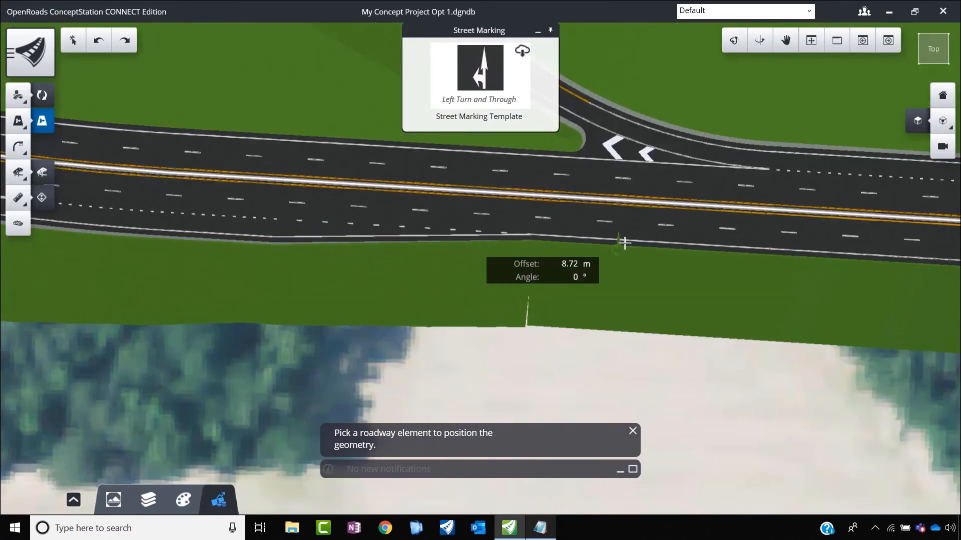
scroll(645, 225, up, 3)
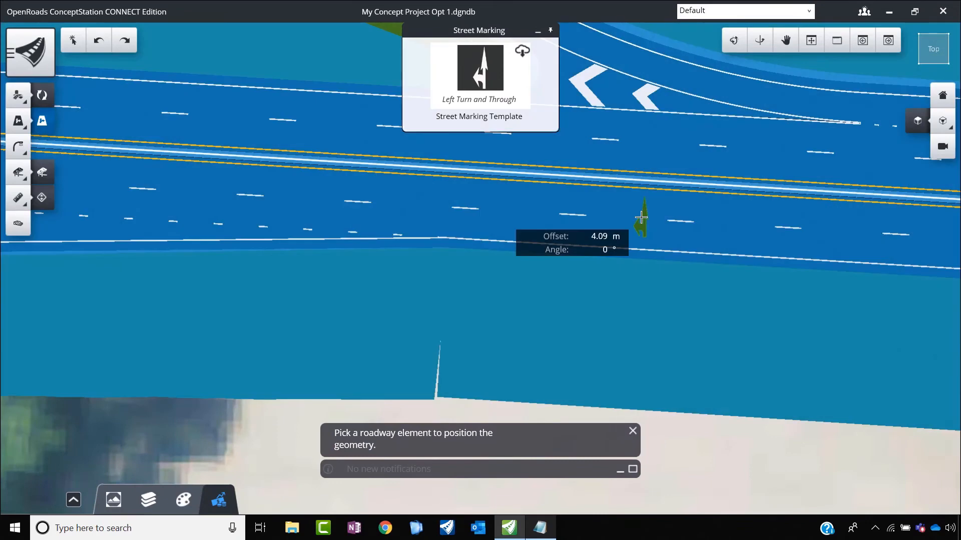
click(641, 217)
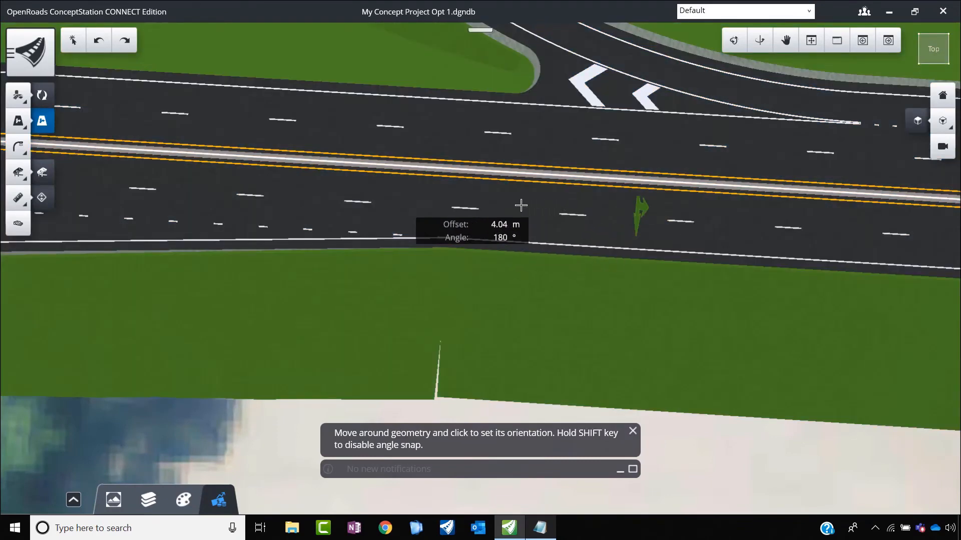
click(631, 223)
key(Escape)
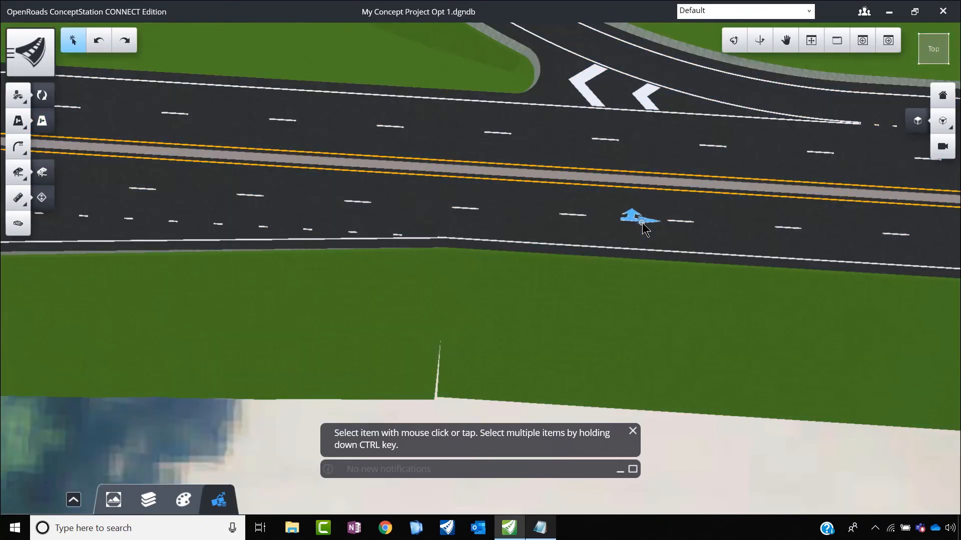
Step: Try 180° and 360° as the lane-use arrow's angle from reference
click(641, 222)
drag(839, 191, 740, 190)
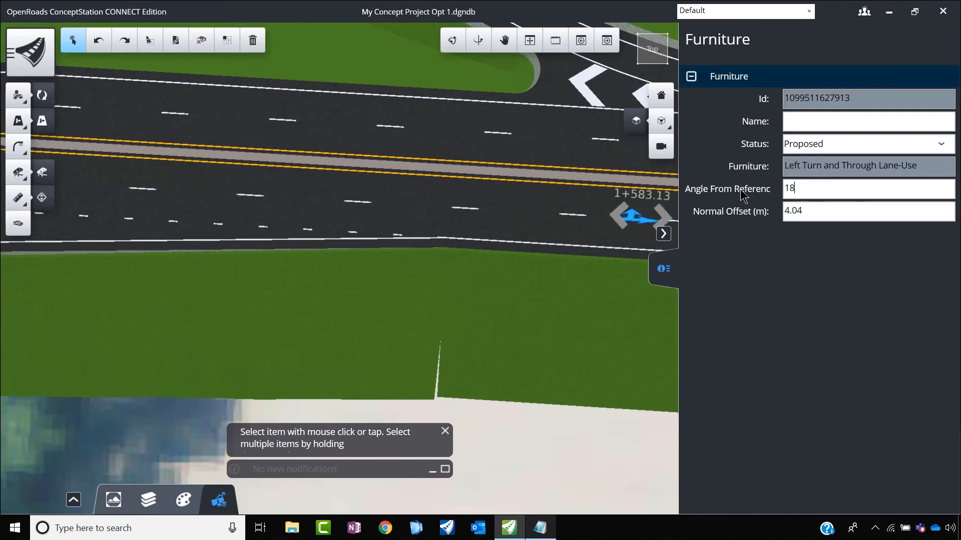
key(Return)
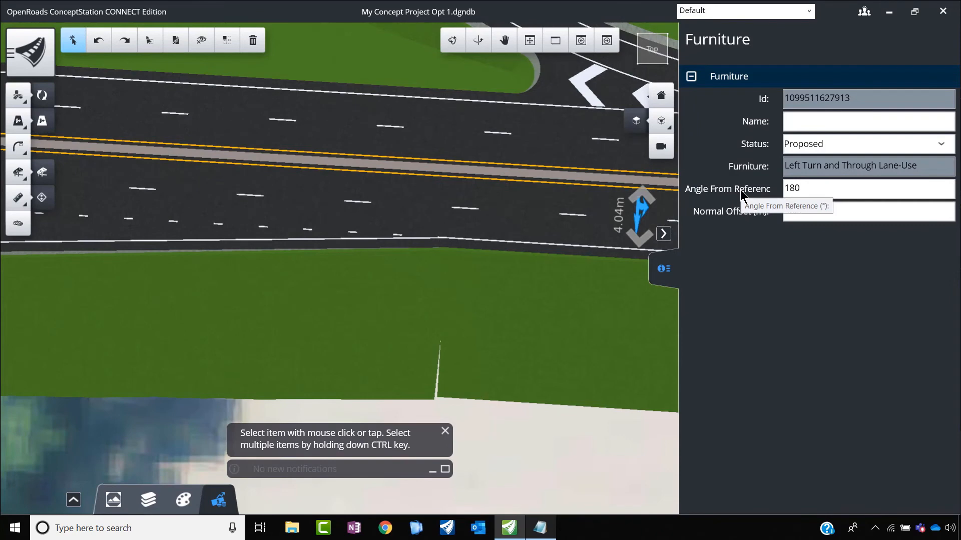
drag(826, 184, 773, 191)
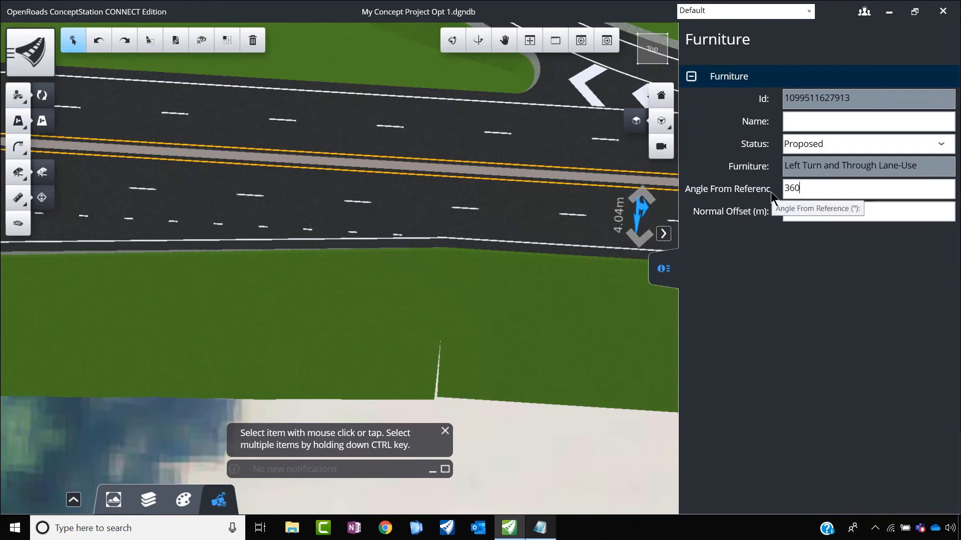
text(360)
key(Return)
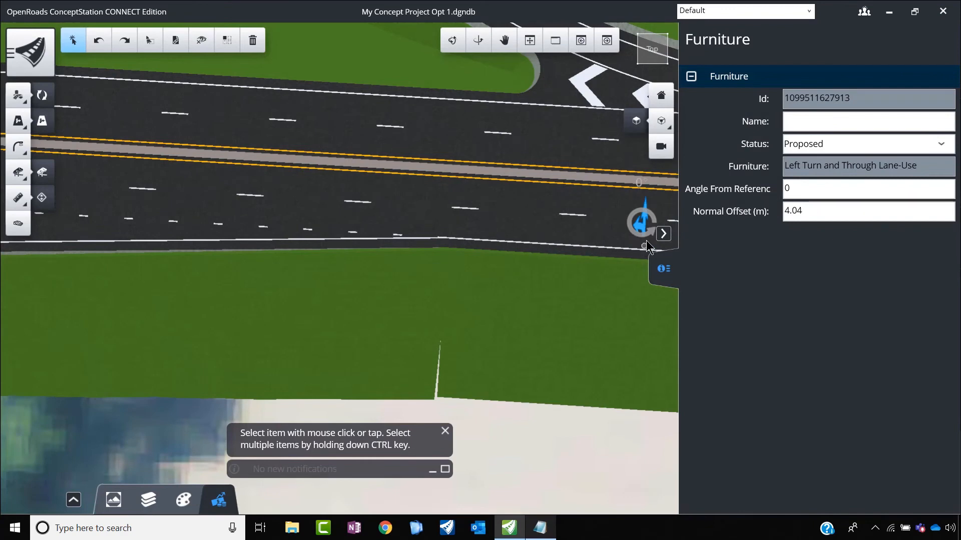
Step: Rotate the lane-use arrow to about 85° freehand and refine its angle from reference to 90°
drag(664, 212, 666, 214)
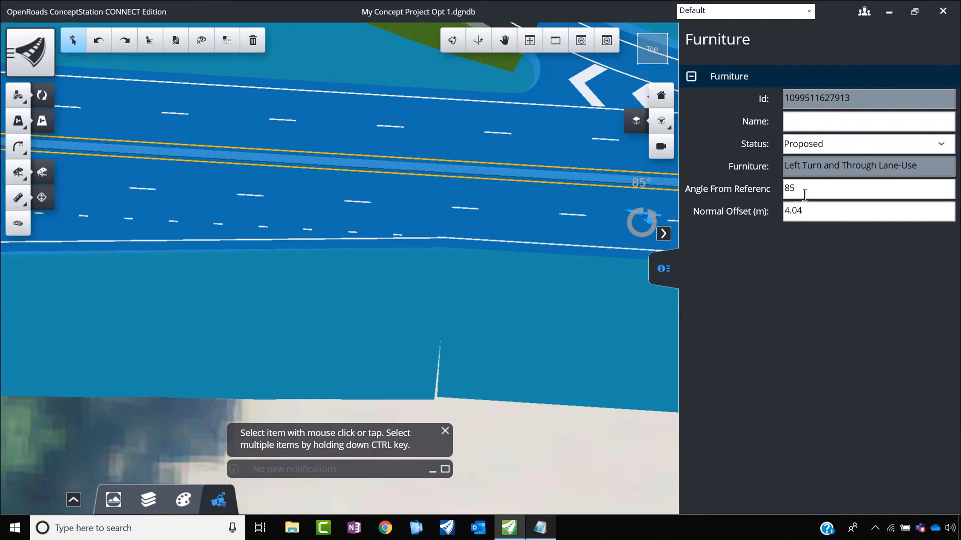
double_click(804, 192)
key(Return)
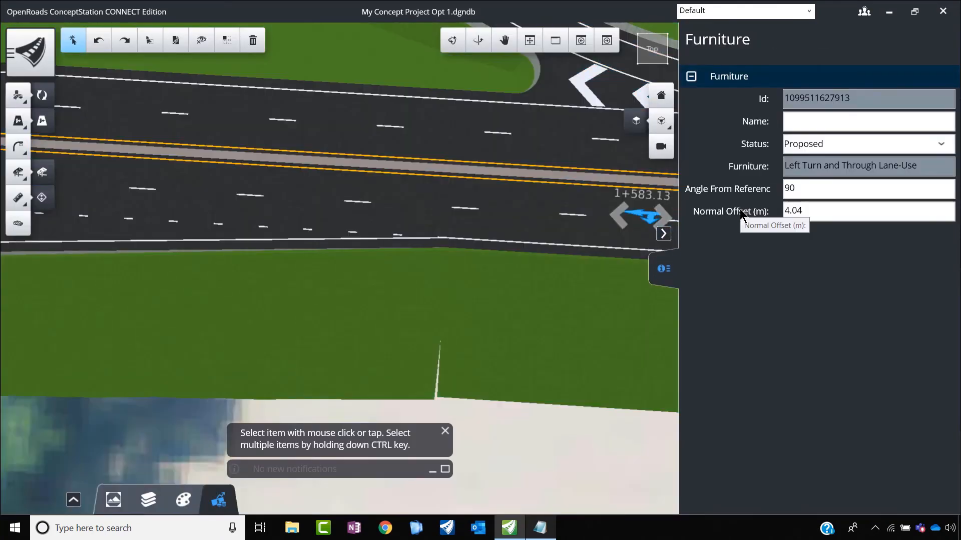
scroll(477, 225, up, 5)
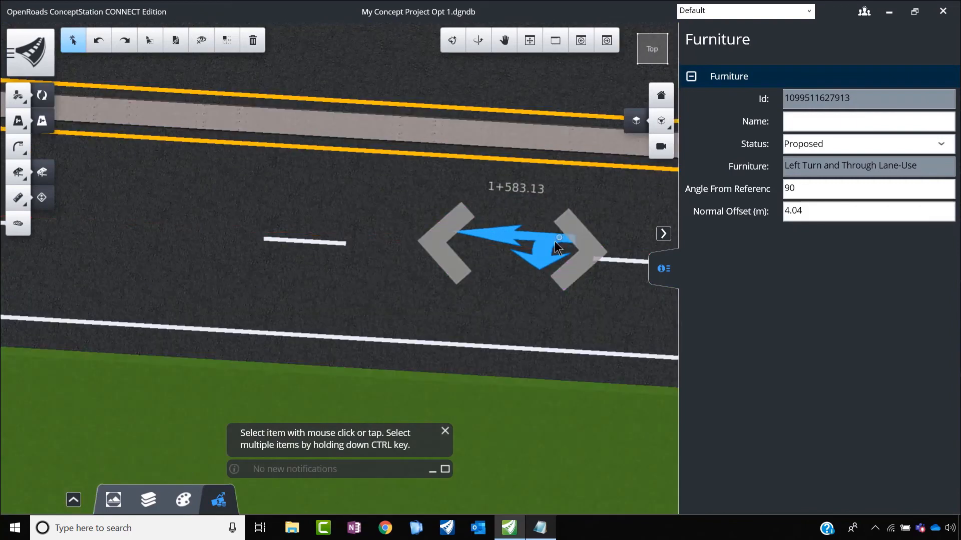
Step: Move the left-turn-and-through arrow west along the main road to about station 1+571.75
click(534, 245)
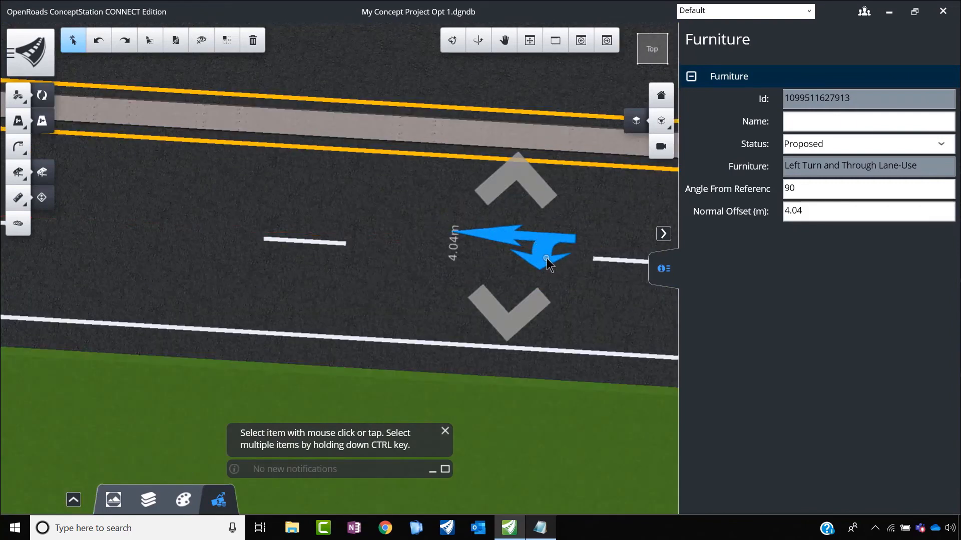
click(536, 266)
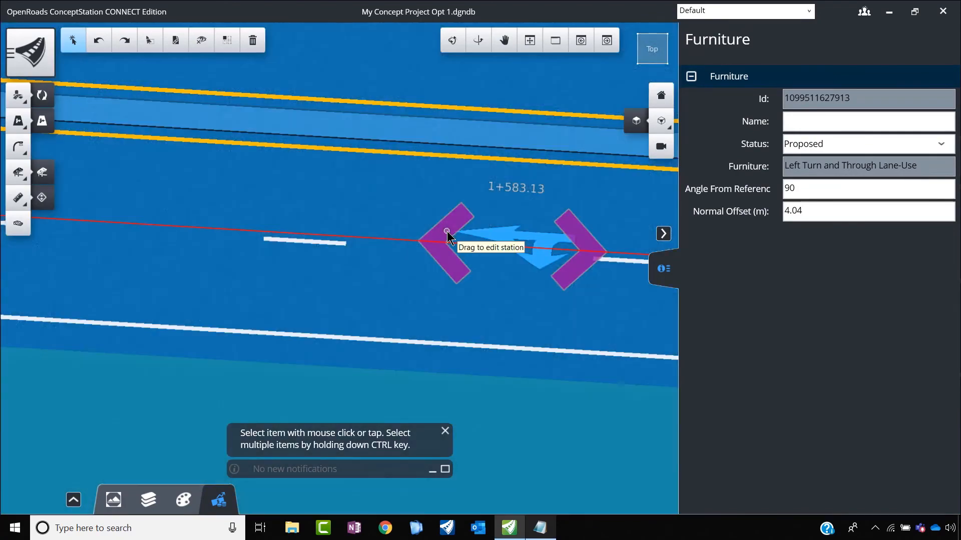
scroll(425, 230, down, 2)
drag(445, 231, 371, 231)
scroll(424, 230, down, 2)
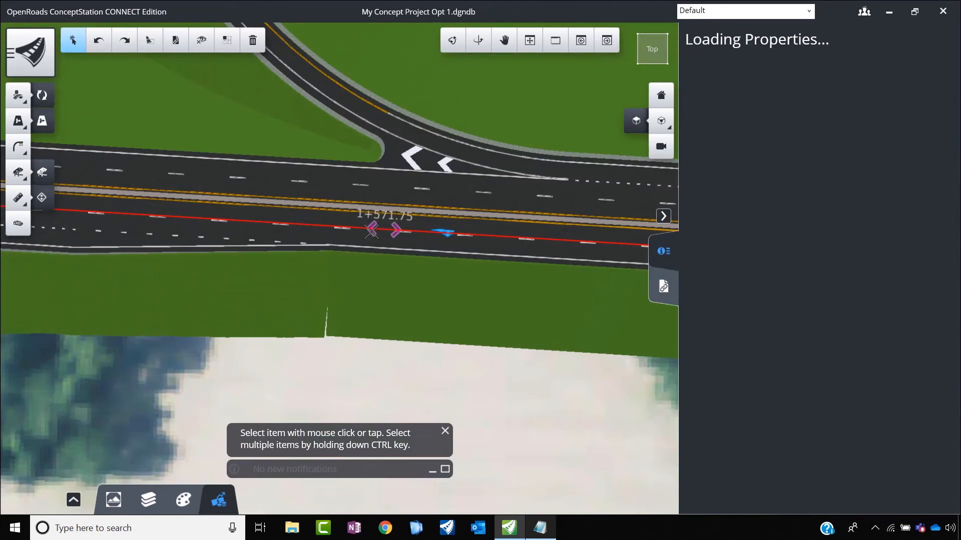
scroll(372, 235, up, 1)
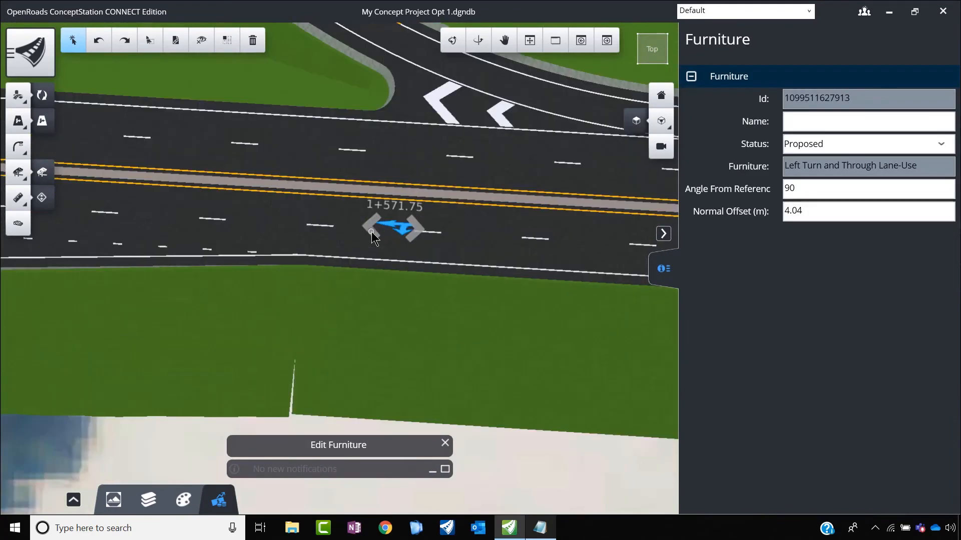
scroll(401, 233, up, 2)
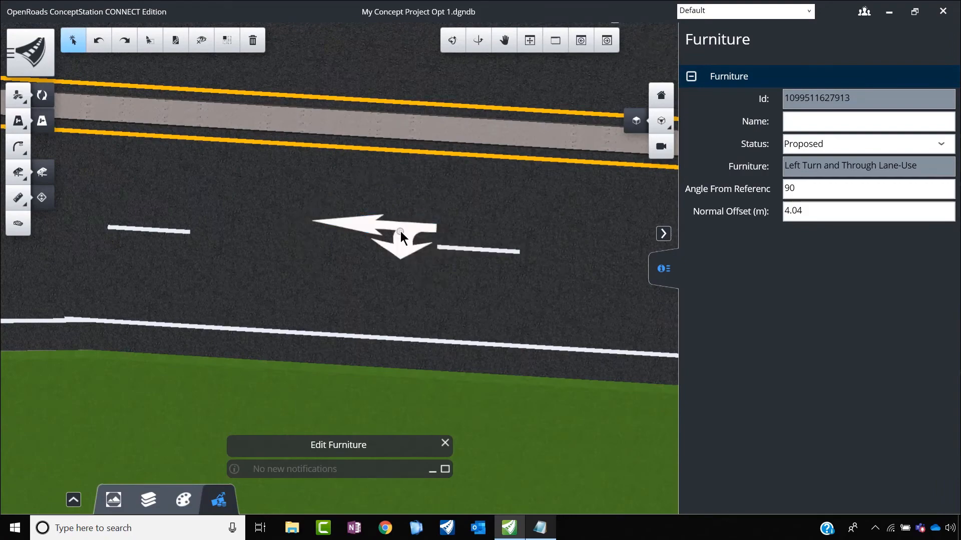
Step: Shift the lane-use arrow sideways within its lane to a normal offset of about 4.25 m and deselect it
click(402, 235)
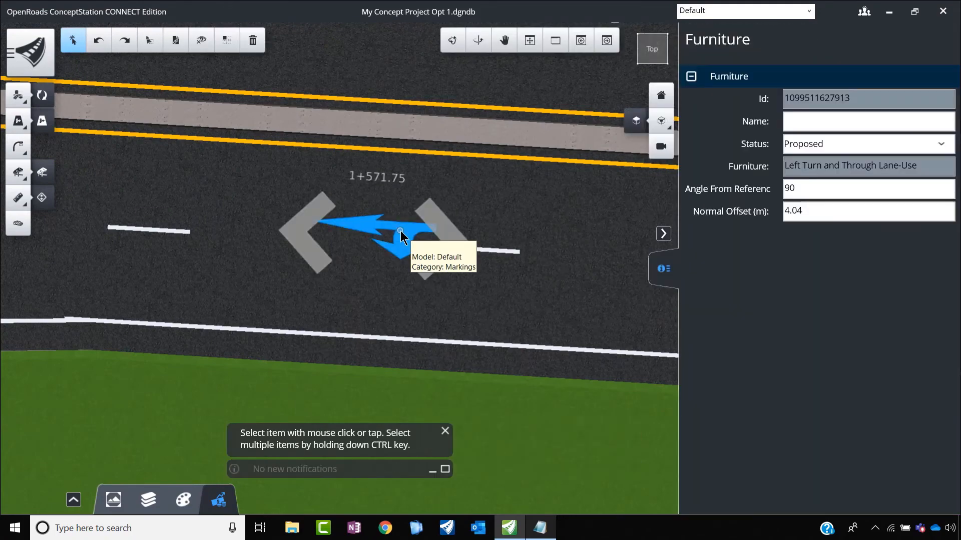
click(401, 235)
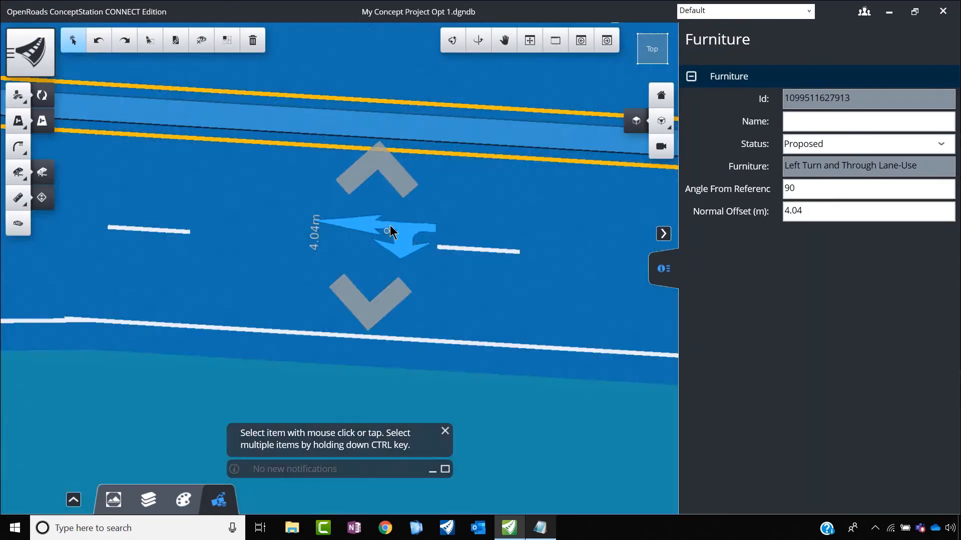
scroll(394, 234, down, 2)
click(393, 233)
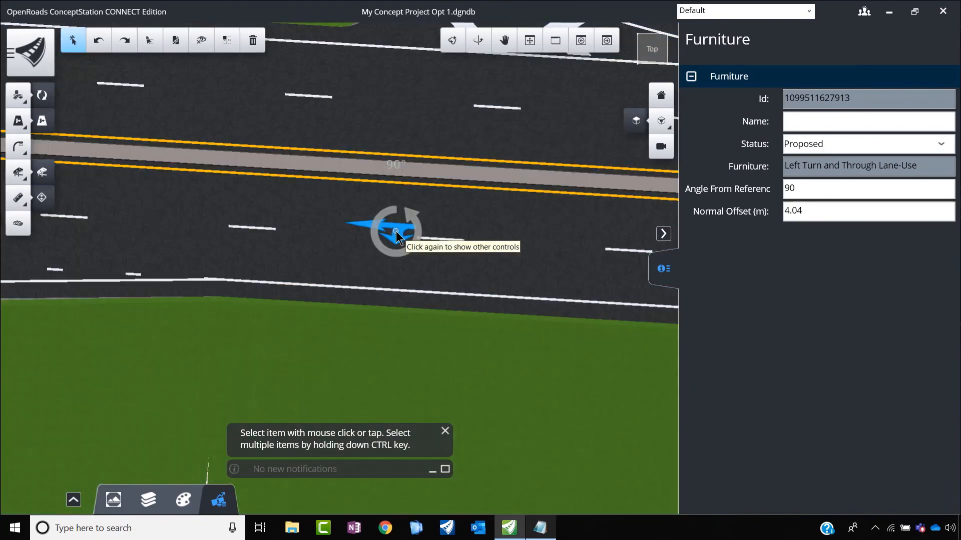
click(395, 232)
click(395, 232)
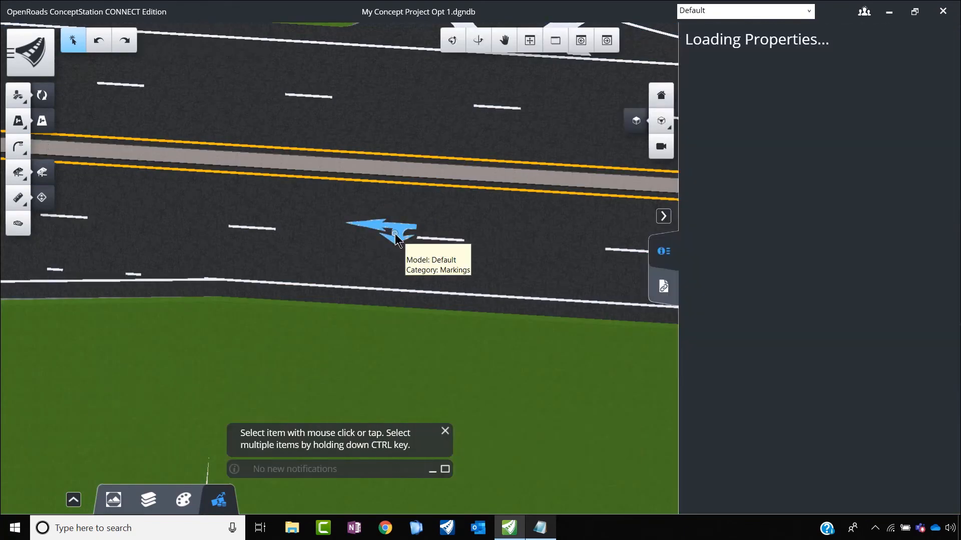
drag(375, 283, 356, 272)
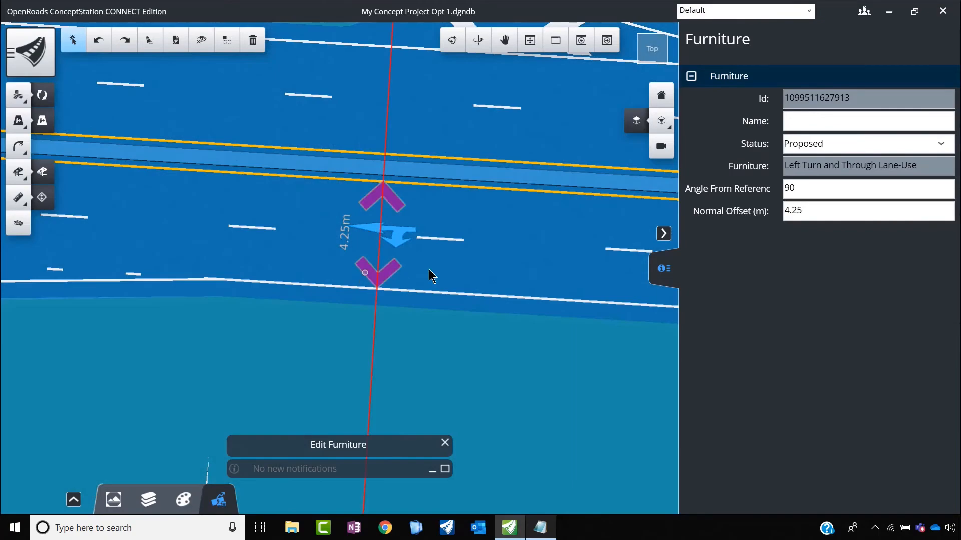
click(447, 265)
scroll(447, 265, down, 3)
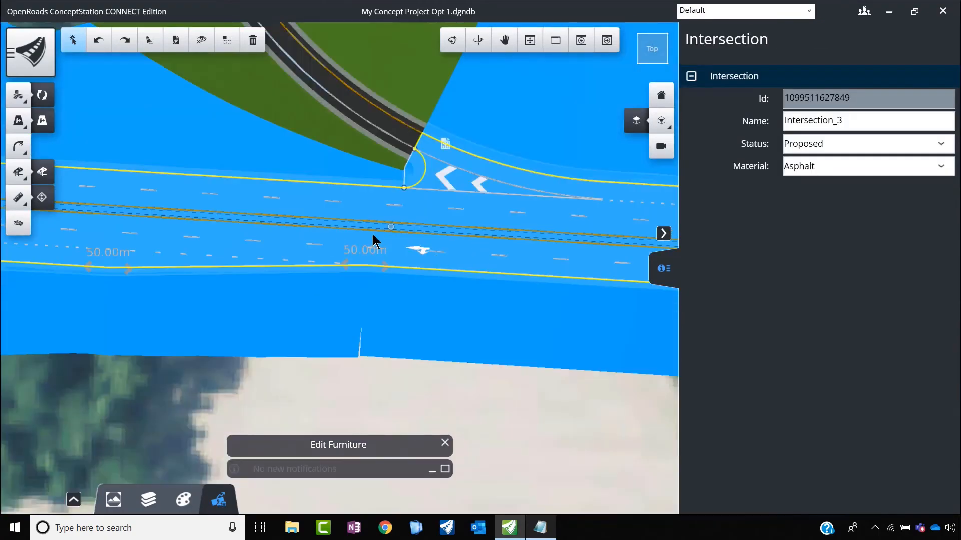
click(515, 394)
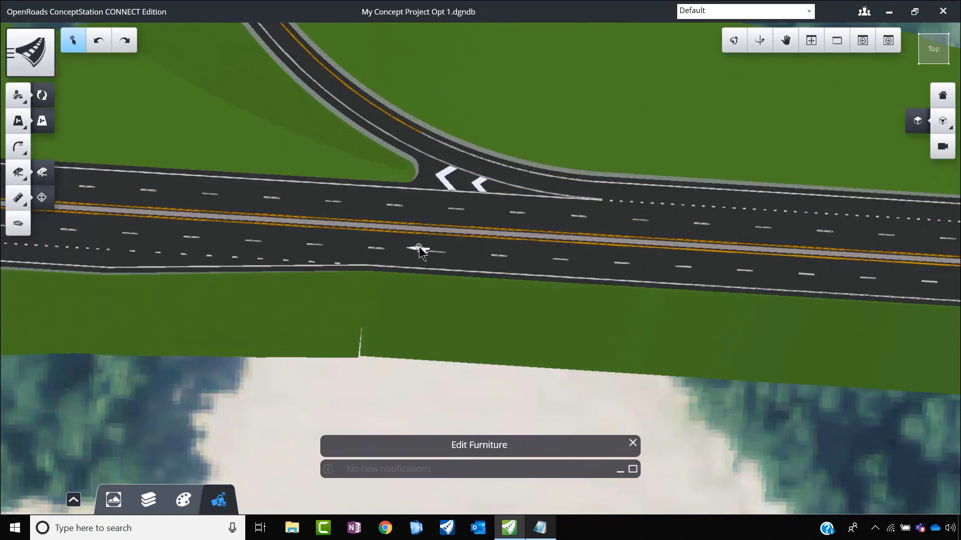
click(418, 249)
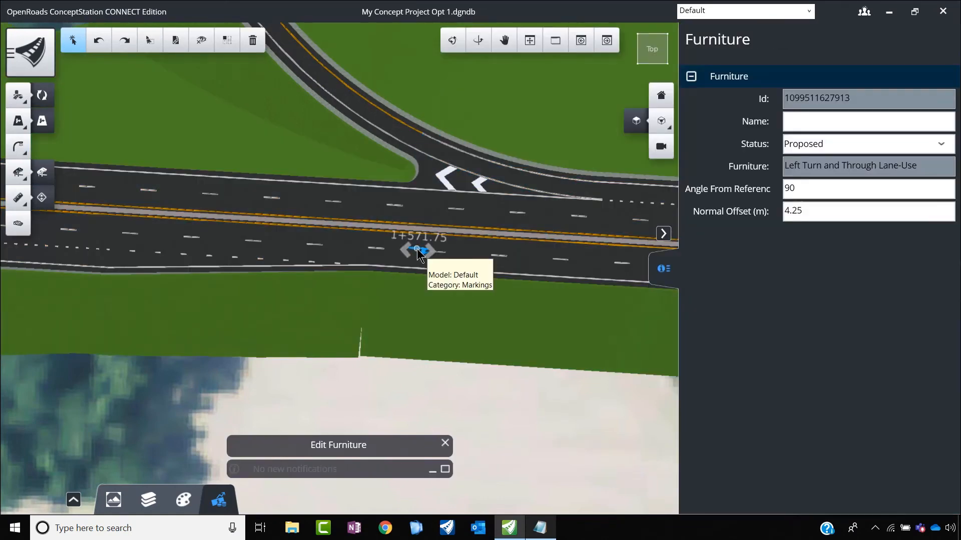
click(198, 389)
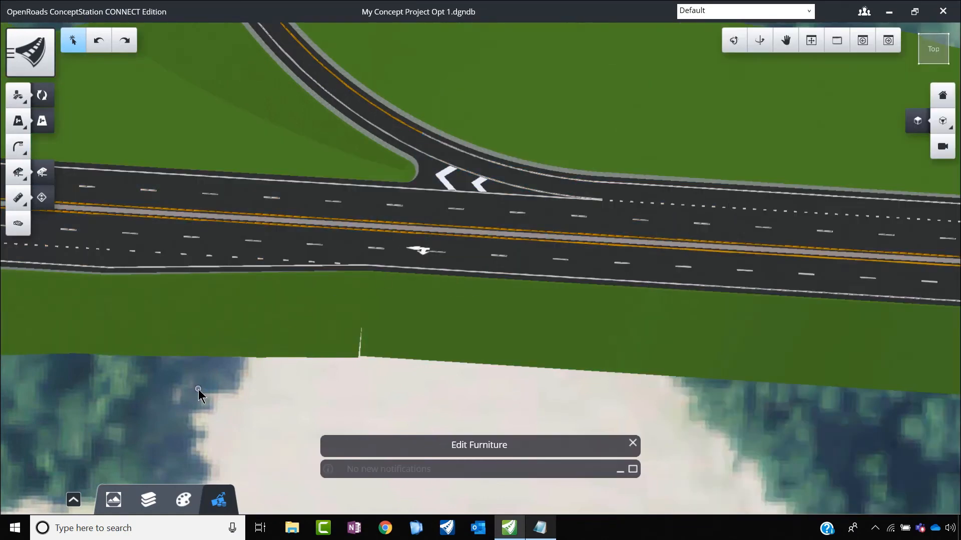
Step: Start placing furniture and choose the Lamp double 15X2,7 street light from the template library
click(22, 131)
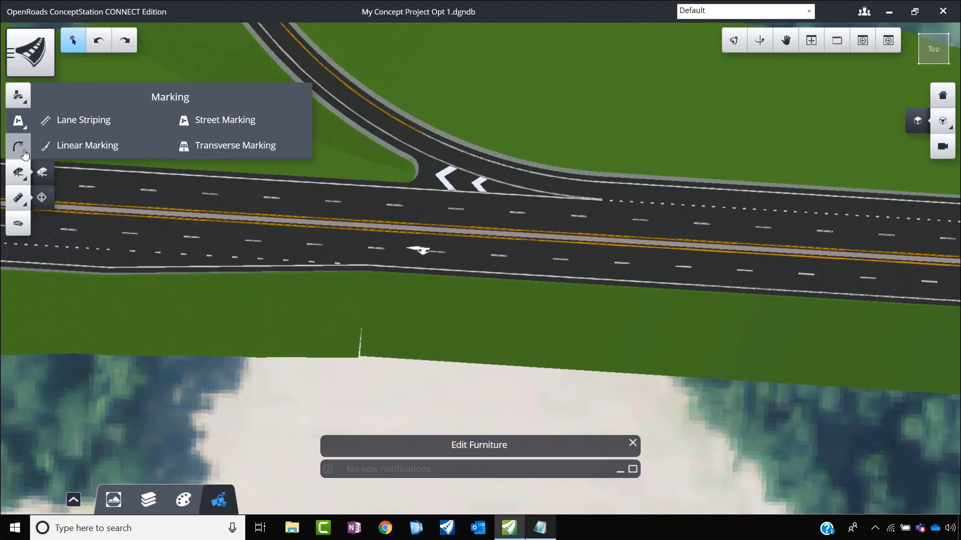
click(19, 148)
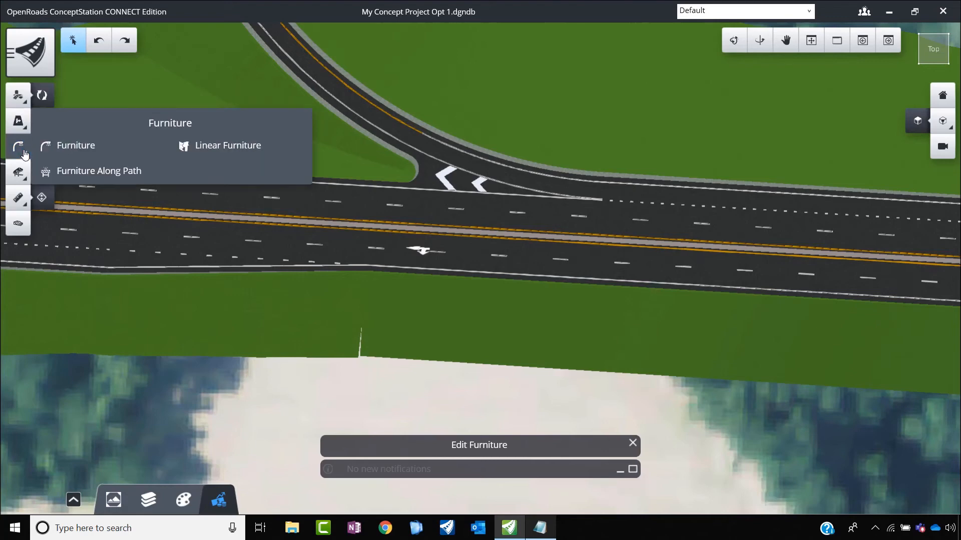
click(113, 157)
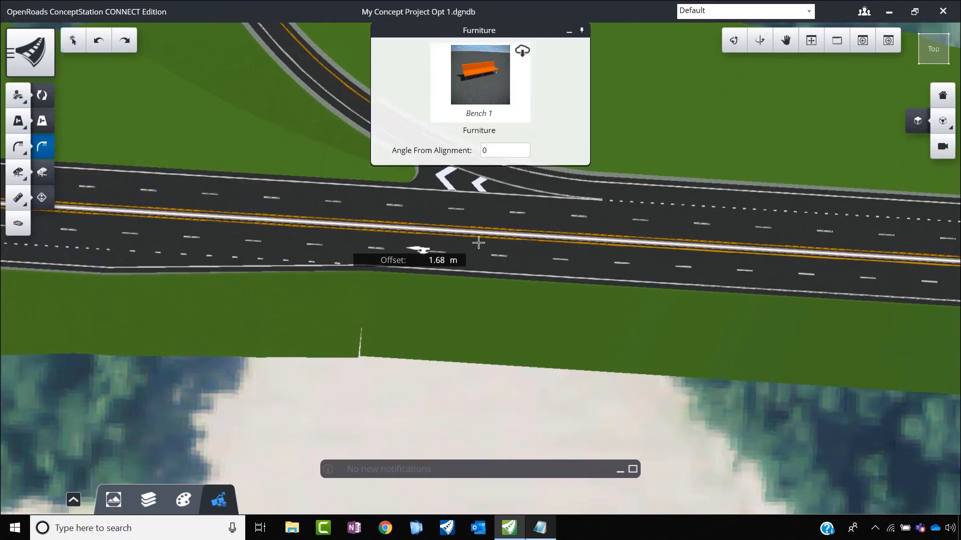
click(494, 81)
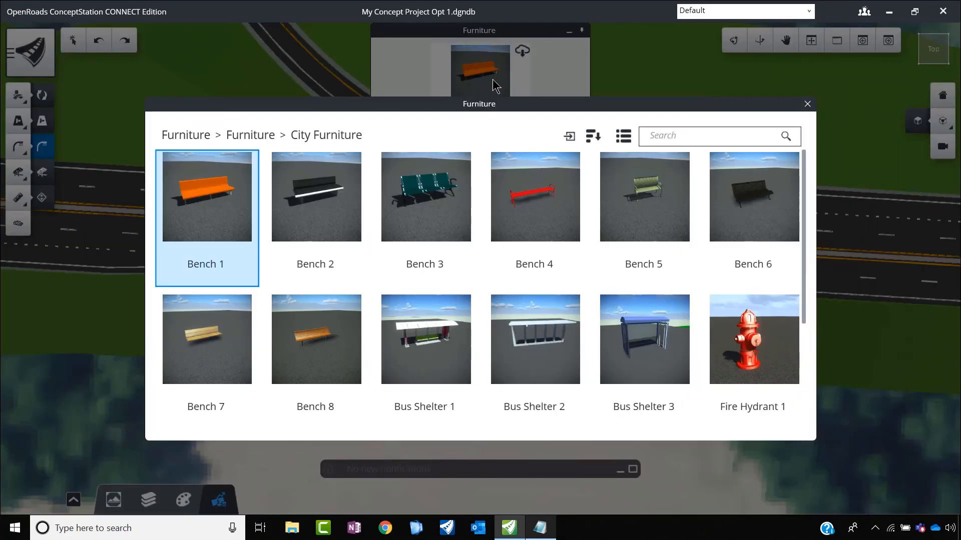
click(269, 136)
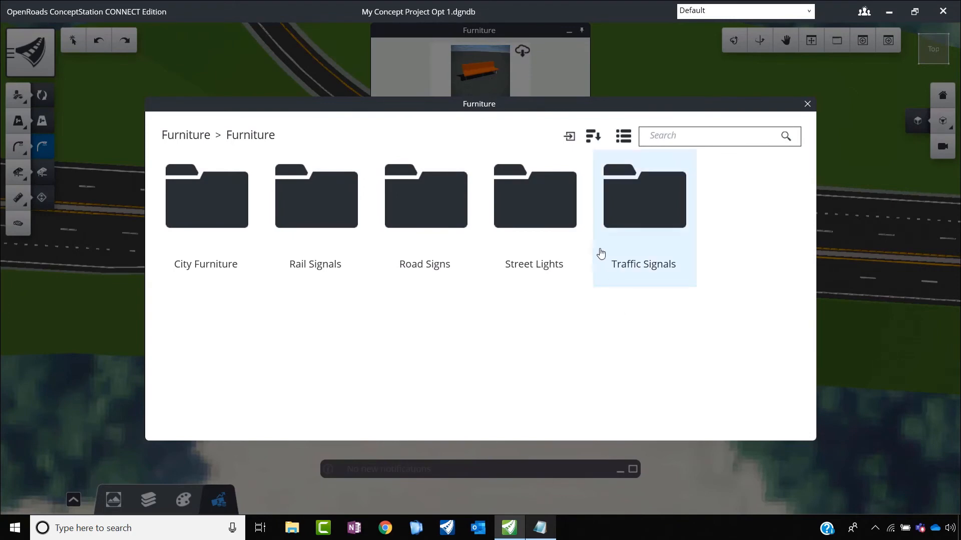
click(550, 227)
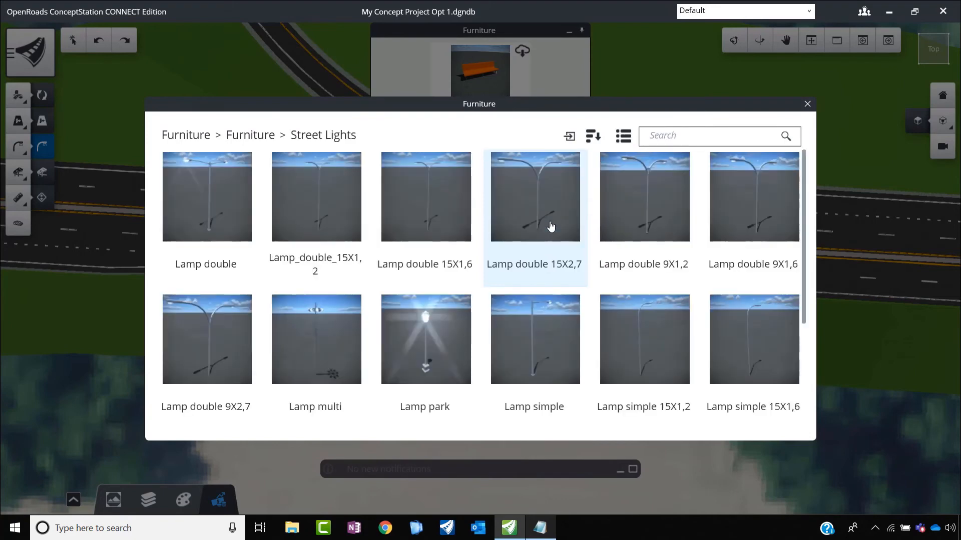
click(537, 195)
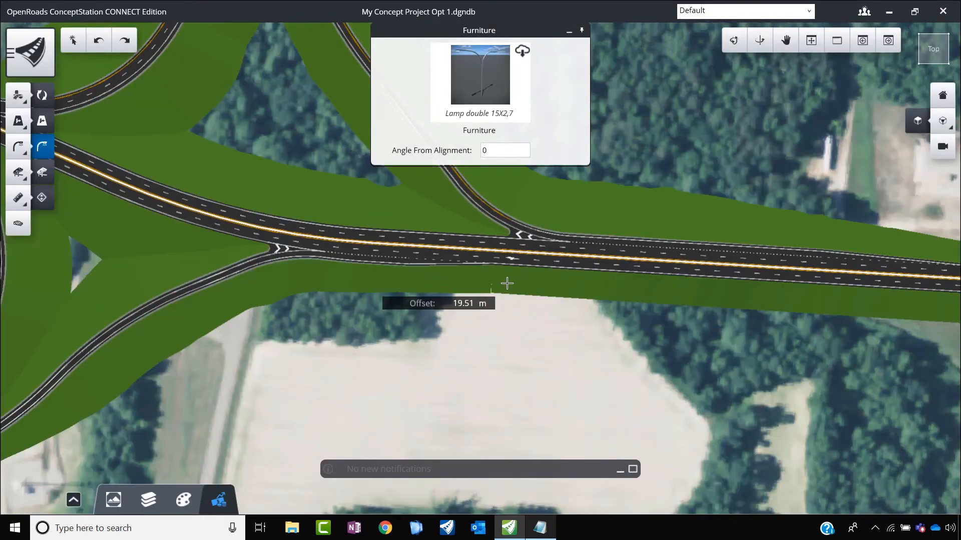
Step: Place several double street lamps along the main road's median near the northeast ramp junction, at 0° from the alignment
scroll(475, 258, up, 3)
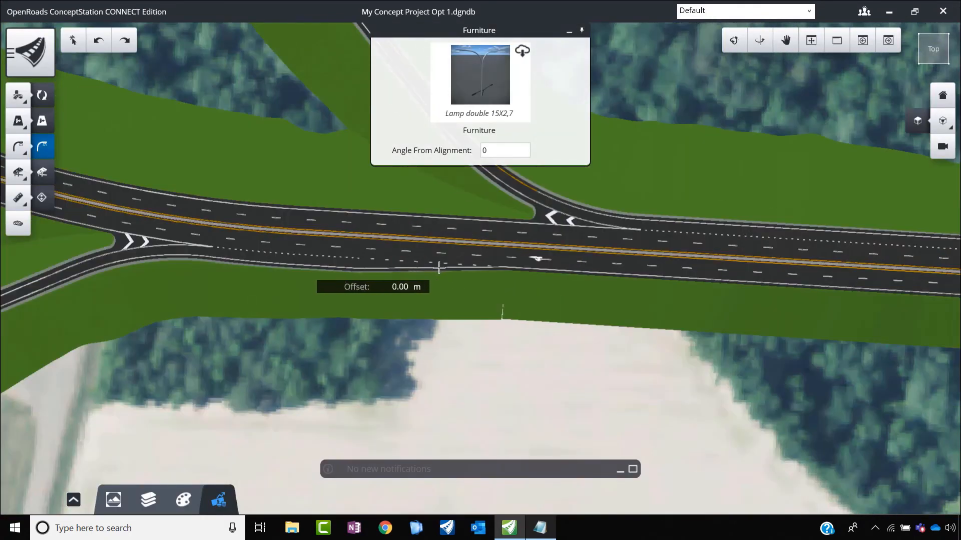
scroll(429, 238, up, 2)
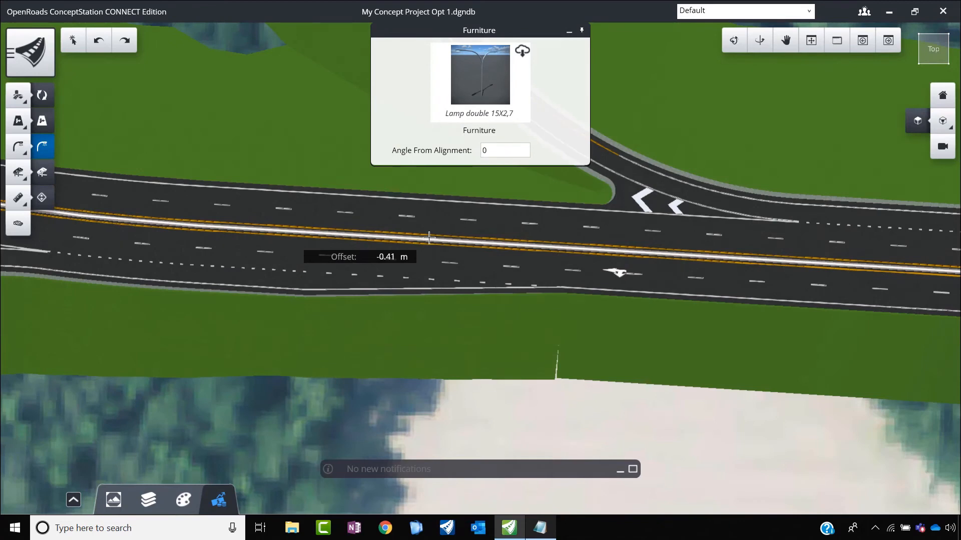
scroll(413, 240, up, 2)
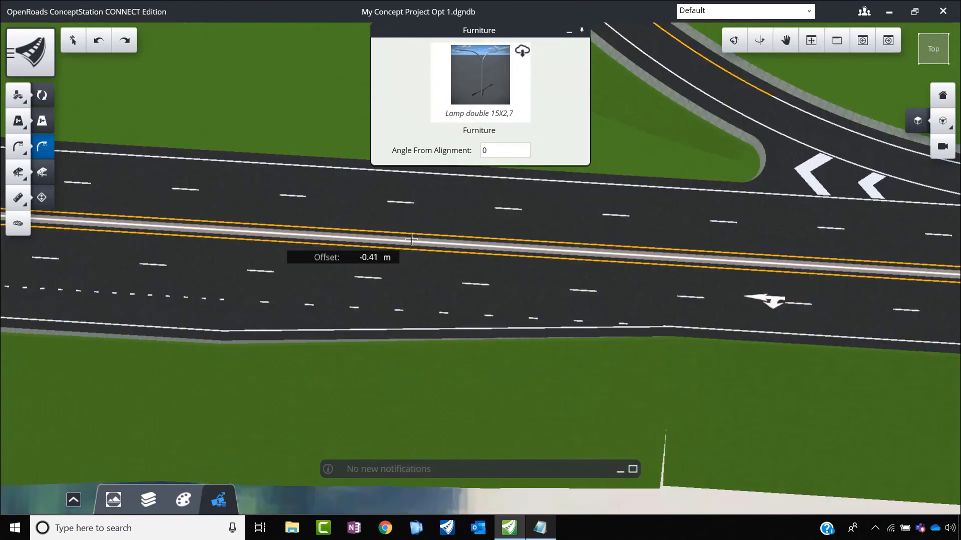
scroll(408, 243, up, 2)
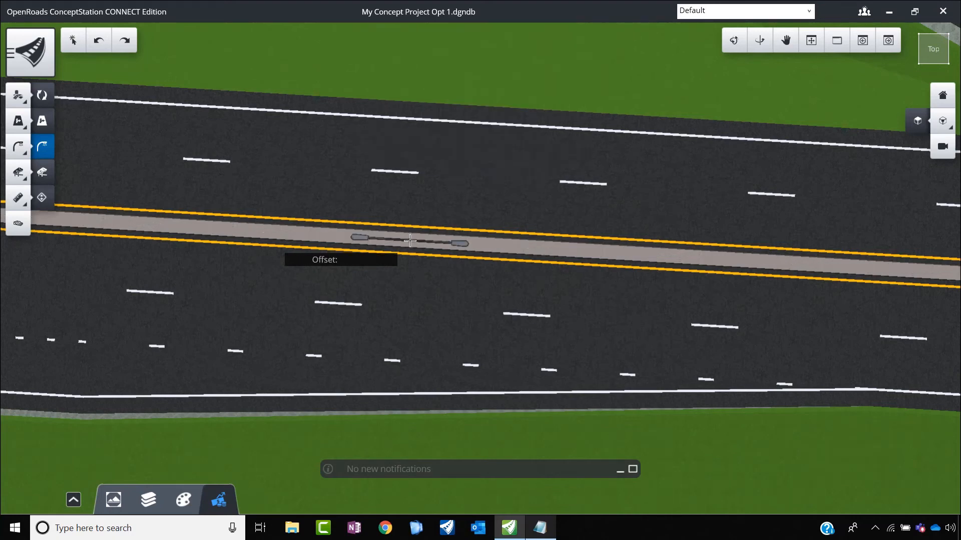
scroll(554, 271, down, 2)
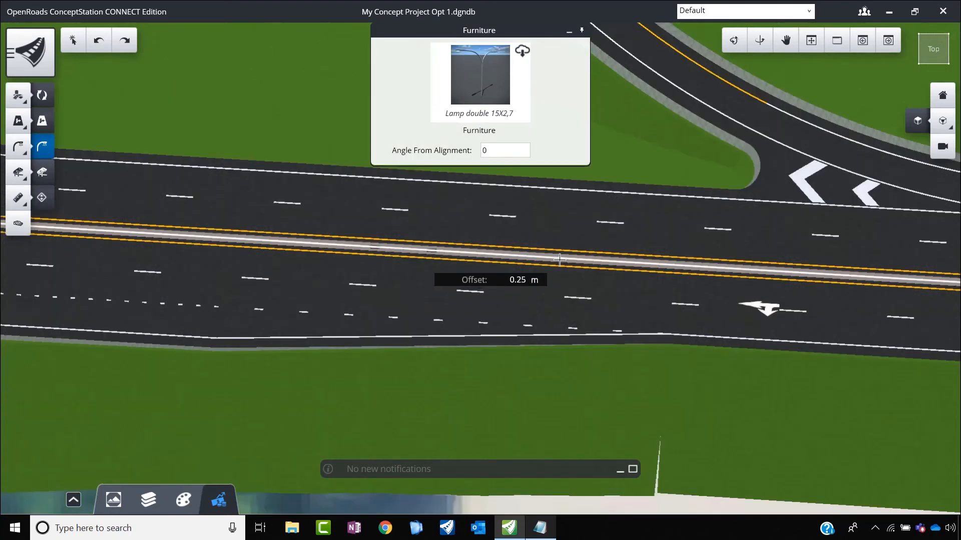
scroll(450, 272, down, 3)
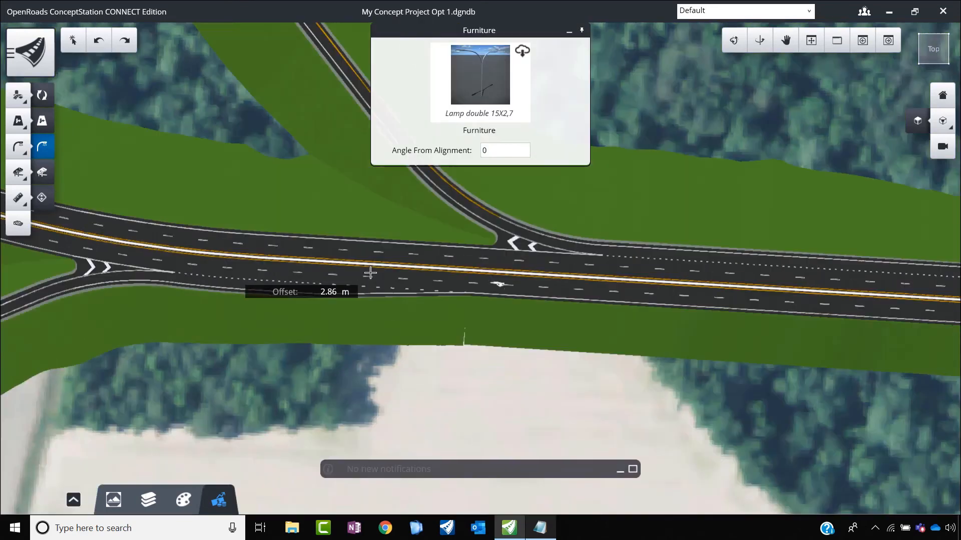
scroll(481, 273, up, 3)
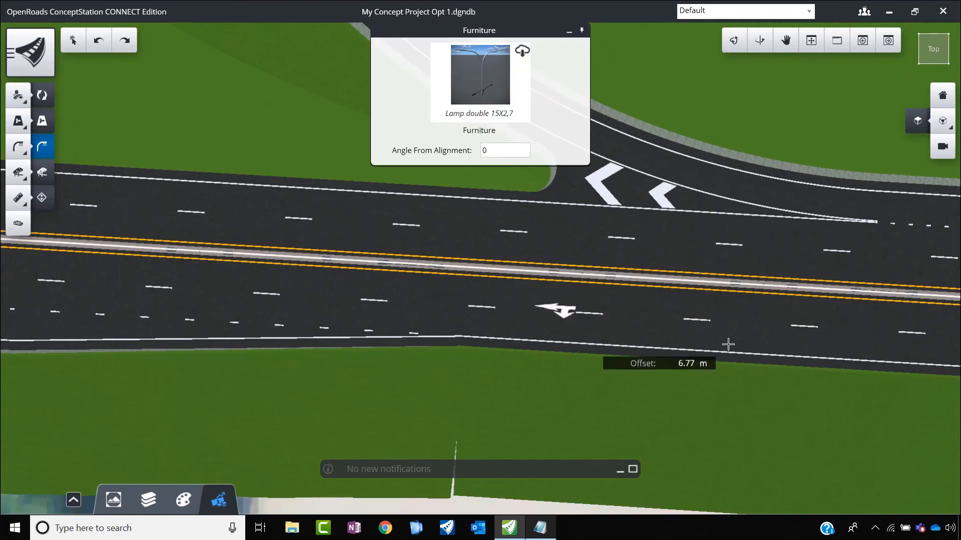
right_click(434, 370)
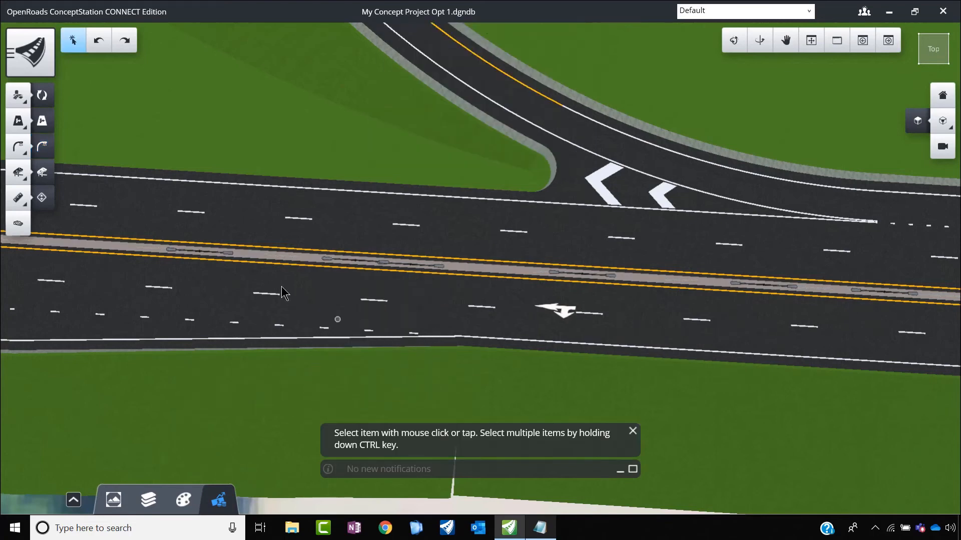
Step: Set the angle from reference of the median lamp at station 1+531.87 to 90°
scroll(198, 250, up, 2)
click(254, 259)
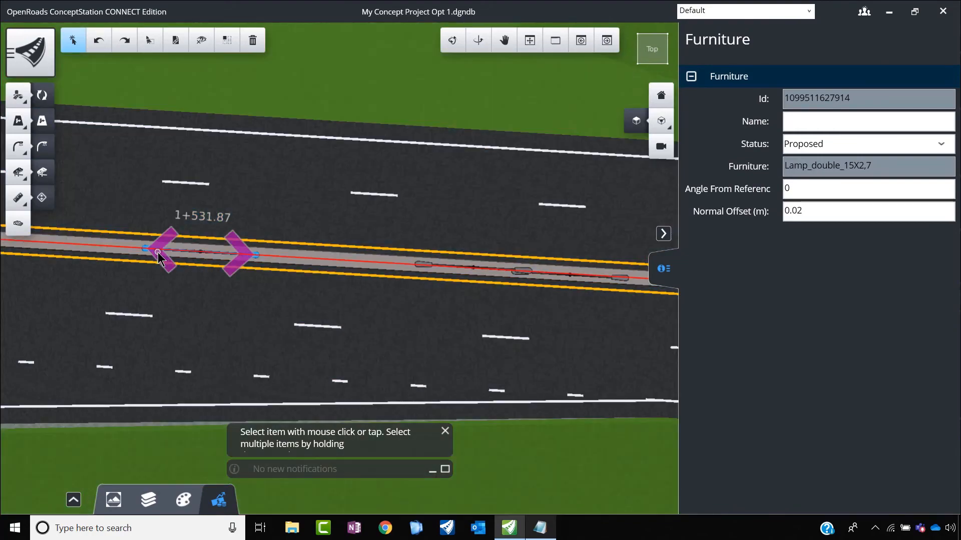
drag(155, 255, 167, 279)
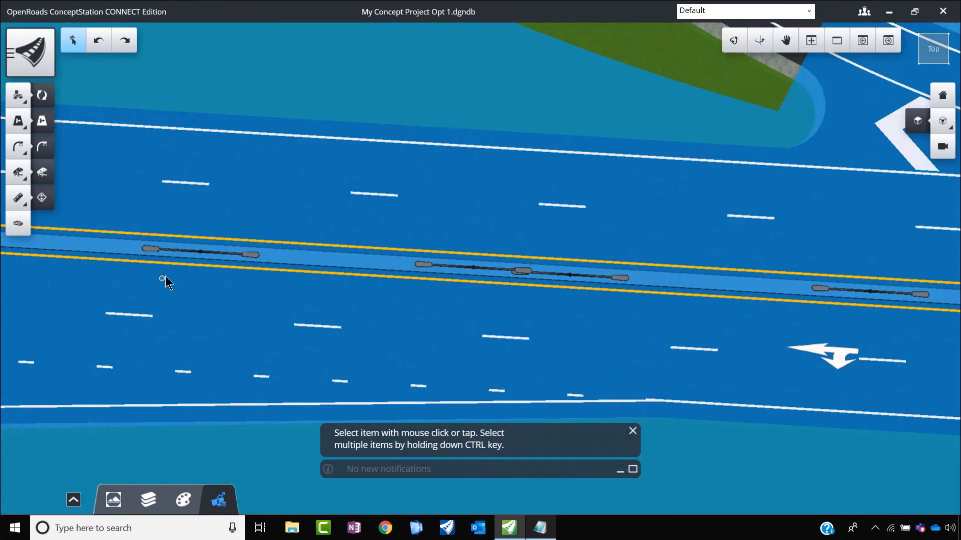
click(214, 253)
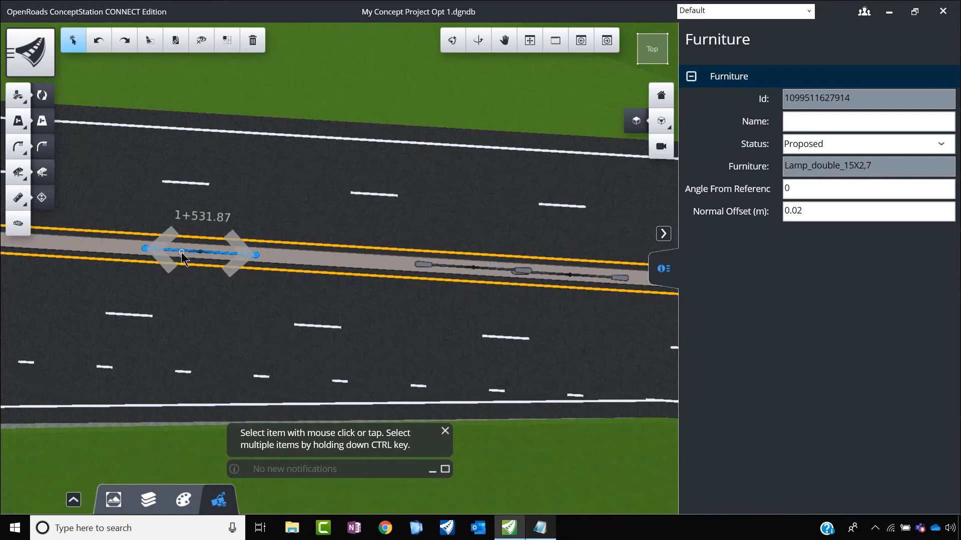
click(203, 261)
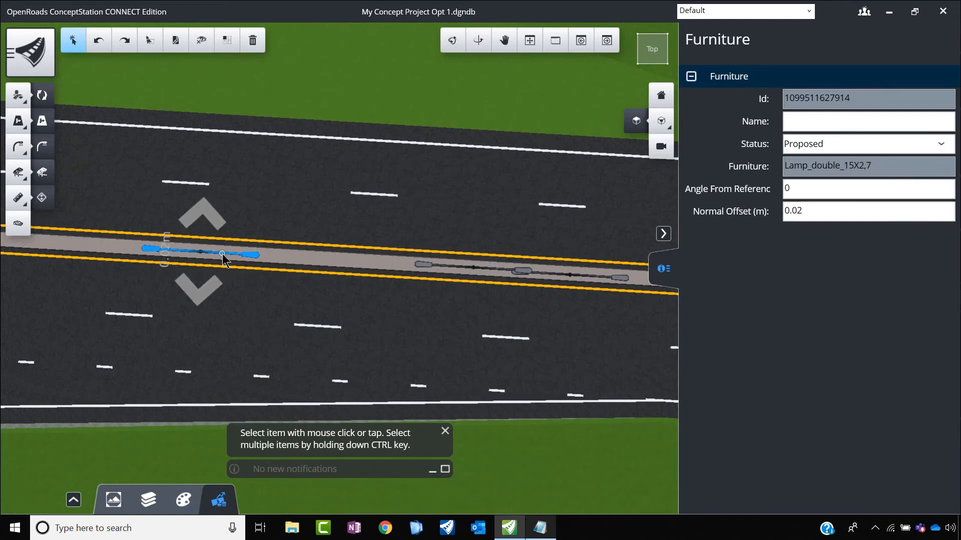
click(222, 254)
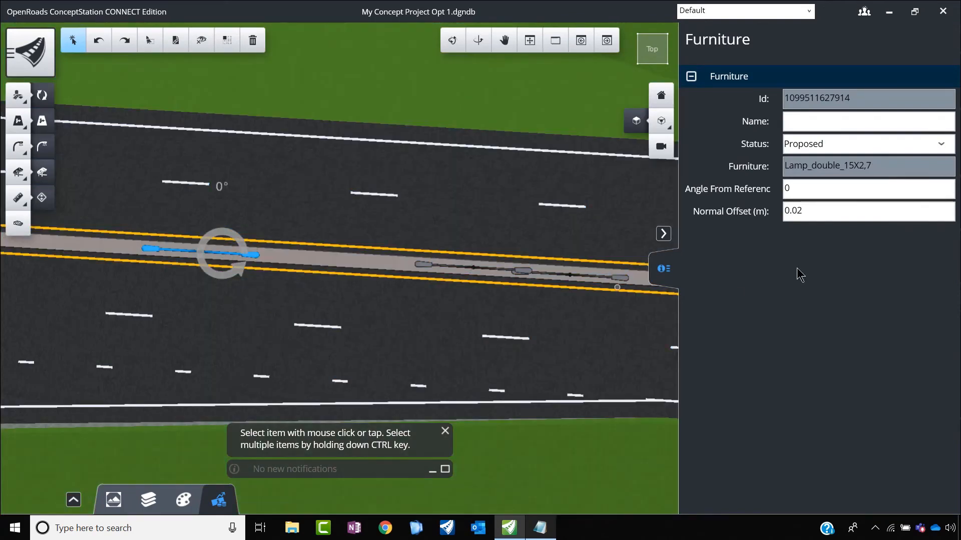
text(90)
key(Return)
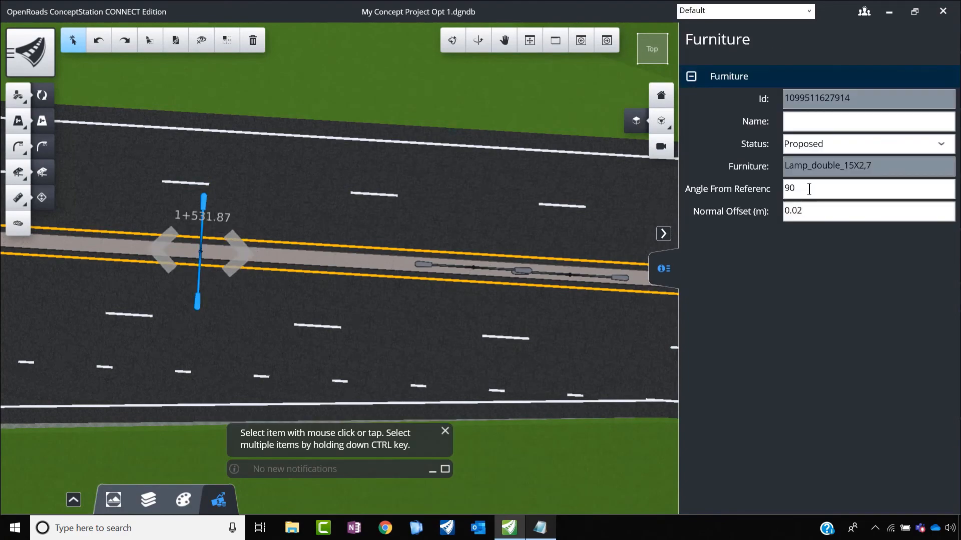
Step: Set the angle from reference of the median lamps at stations 1+549.25 and 1+555.42 to 90°
click(501, 266)
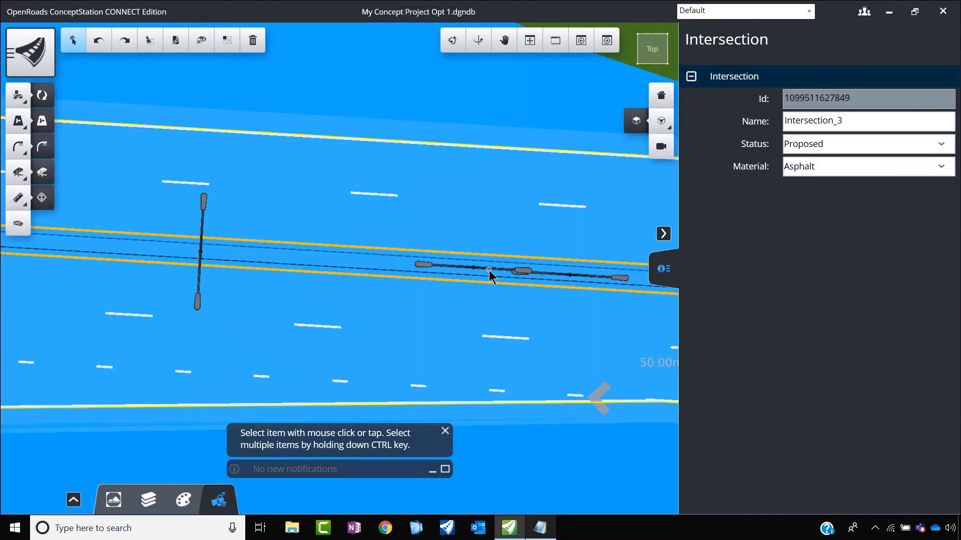
click(489, 271)
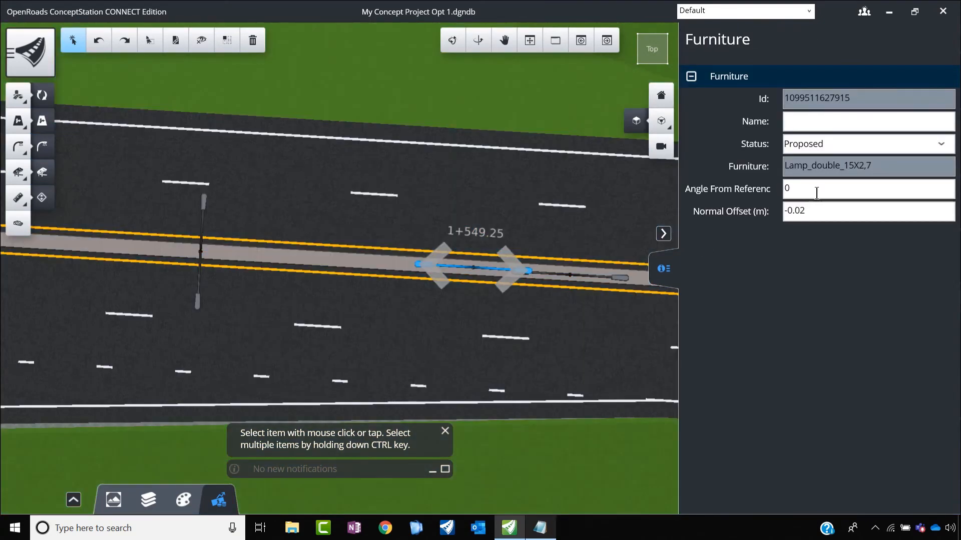
key(Return)
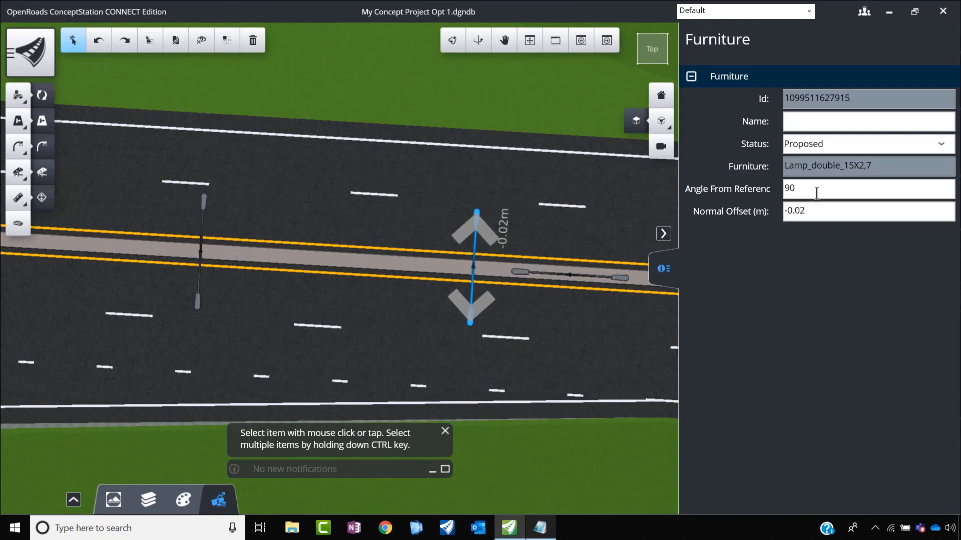
scroll(157, 211, down, 2)
scroll(304, 235, up, 2)
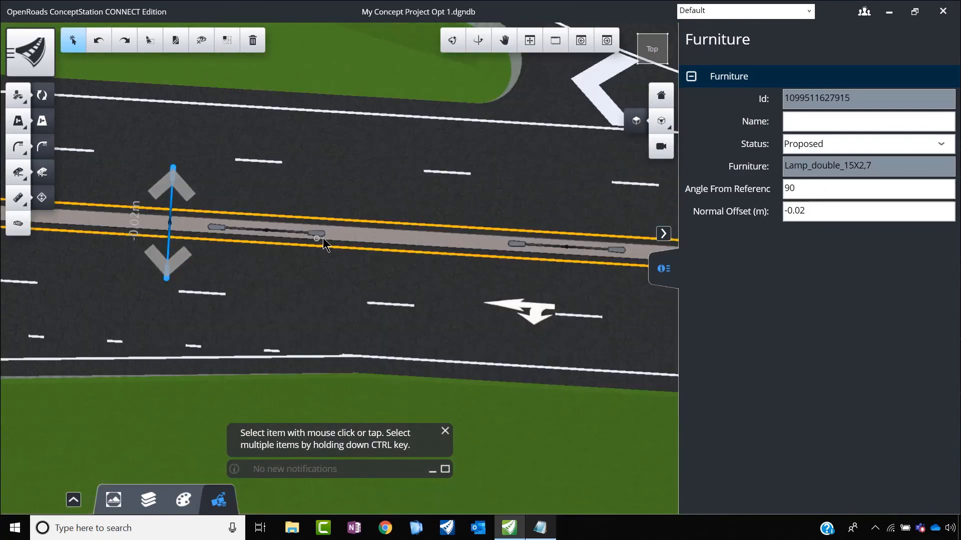
click(306, 236)
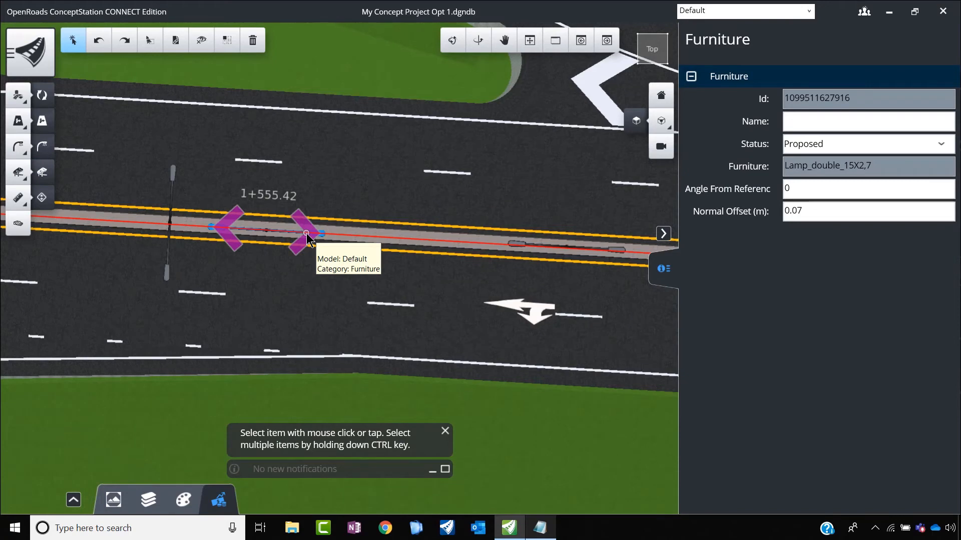
click(785, 197)
text(90)
key(Return)
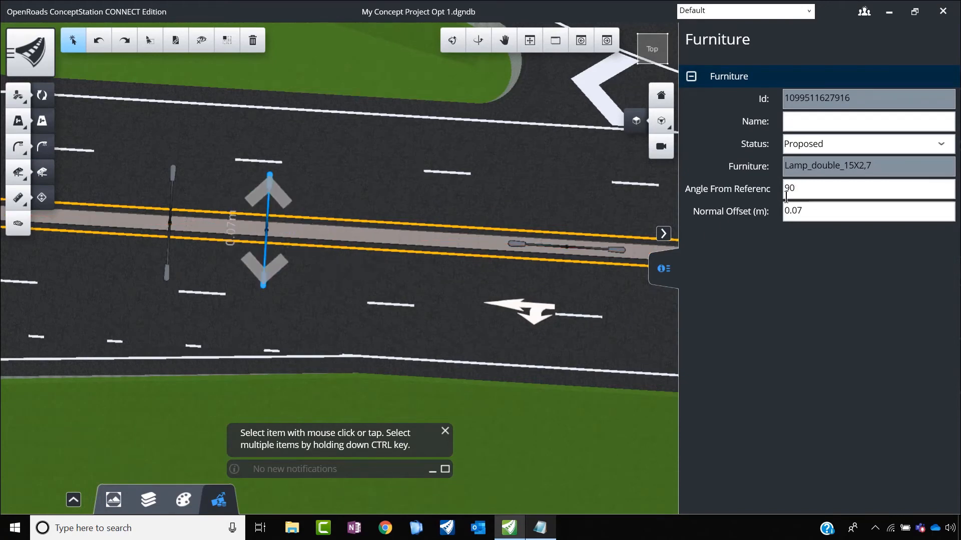
Step: Move the third rotated median lamp along the road to about station 1+563.63, farther from the second lamp
scroll(385, 251, down, 3)
scroll(381, 250, up, 3)
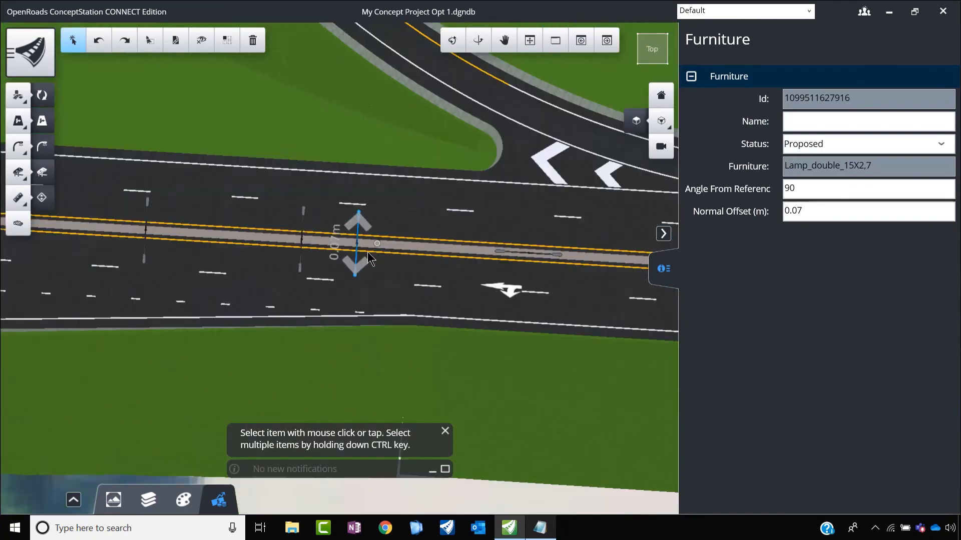
click(341, 252)
click(343, 269)
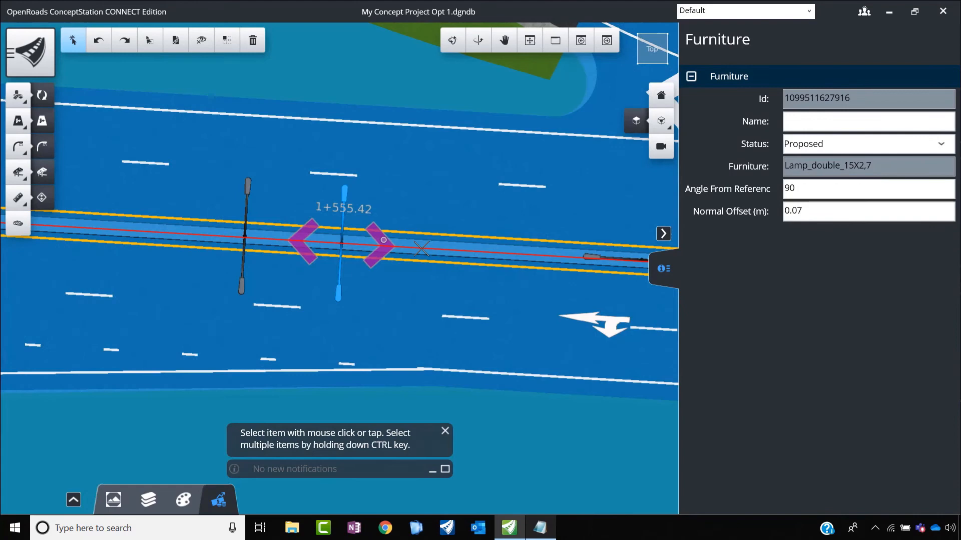
drag(382, 241, 510, 260)
Step: Delete the three remaining unrotated double lamps from the median beside the ramp junction
scroll(220, 276, down, 5)
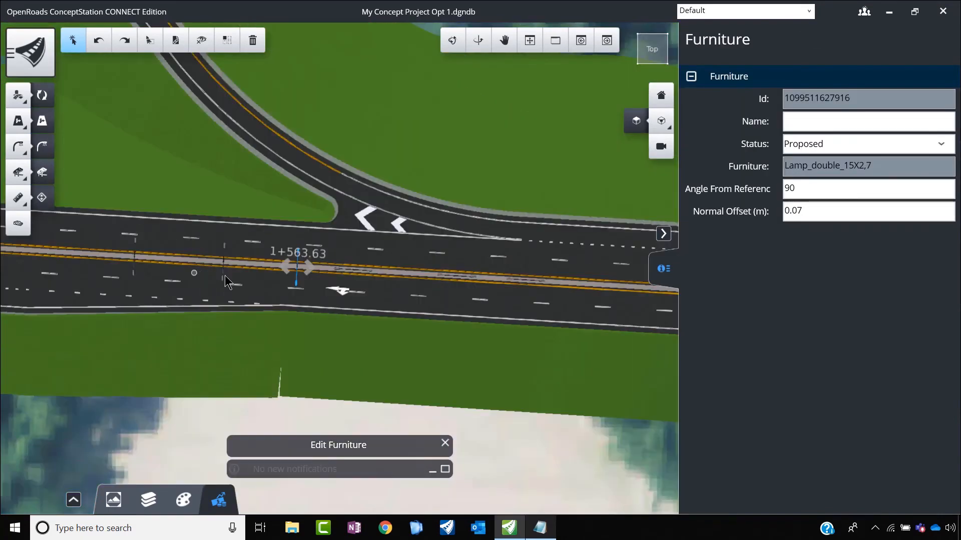
scroll(373, 266, up, 3)
click(339, 277)
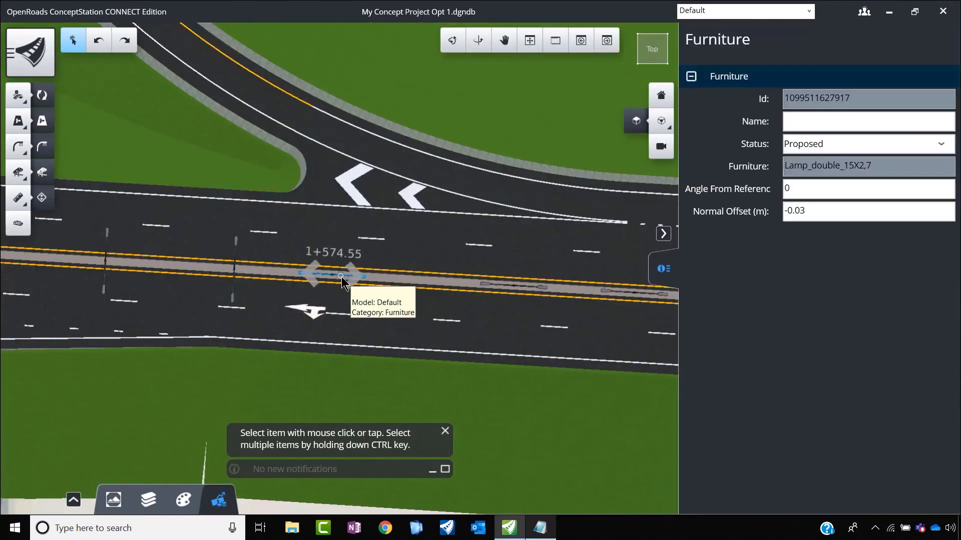
key(Delete)
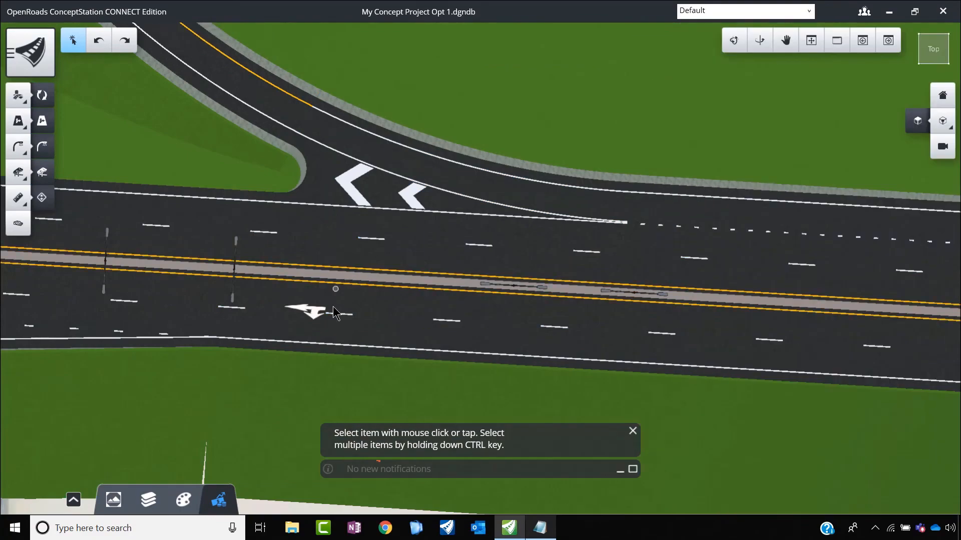
click(519, 289)
key(Delete)
click(632, 294)
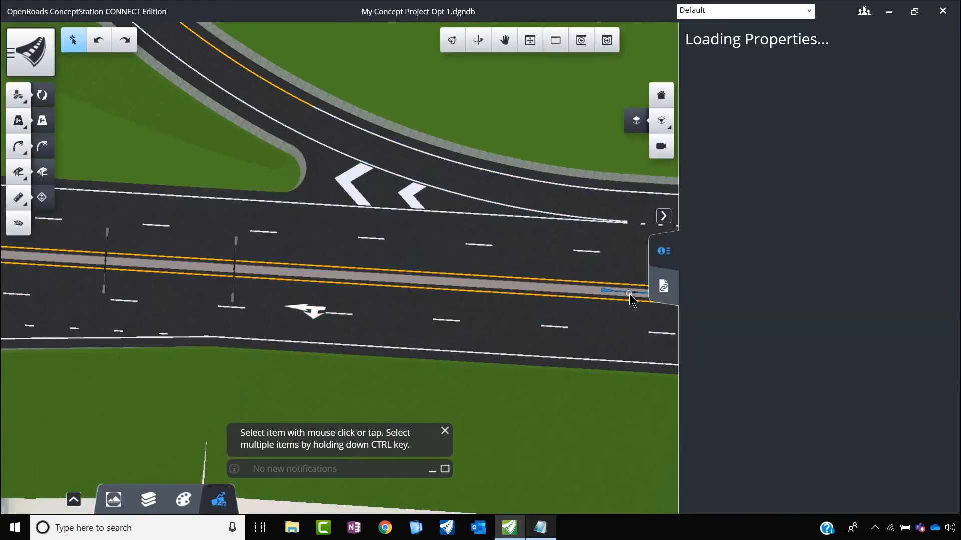
key(Delete)
Step: Examine the three remaining median lamps in 3D from a low side angle, both close up and within the interchange
scroll(542, 307, down, 2)
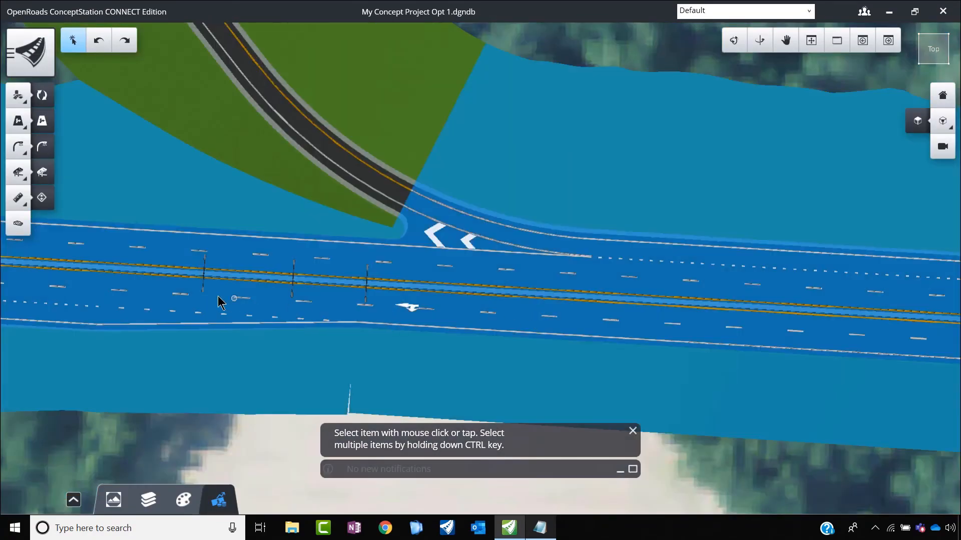
scroll(220, 303, up, 2)
click(734, 41)
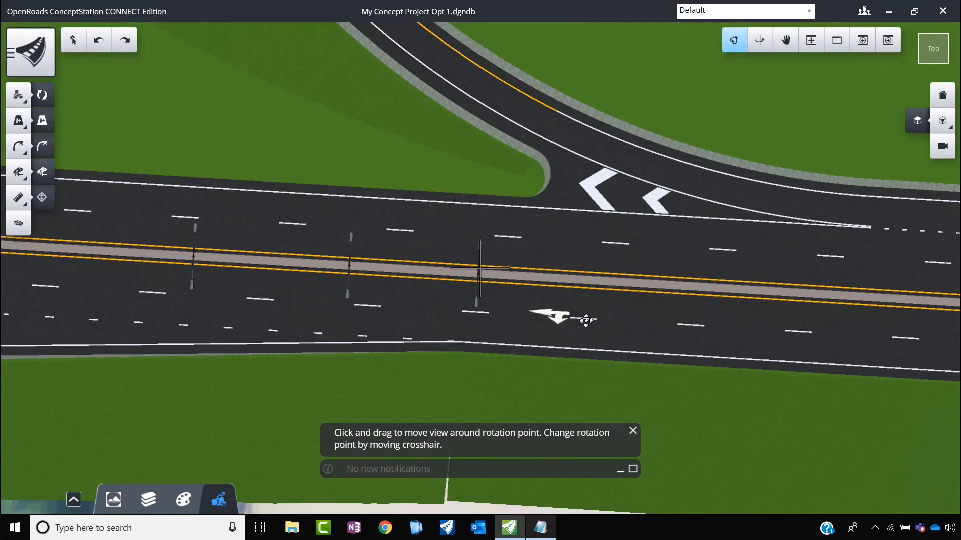
scroll(497, 230, down, 3)
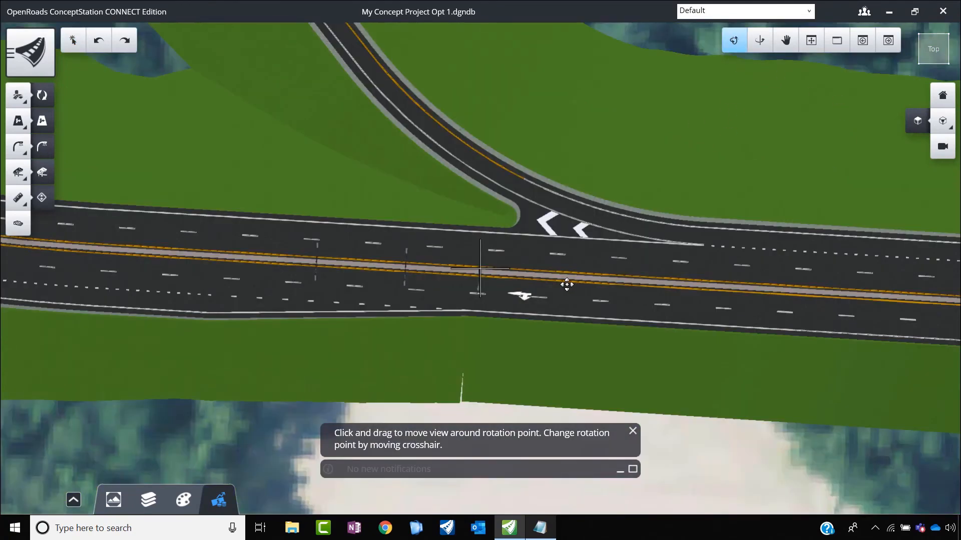
drag(629, 330, 406, 120)
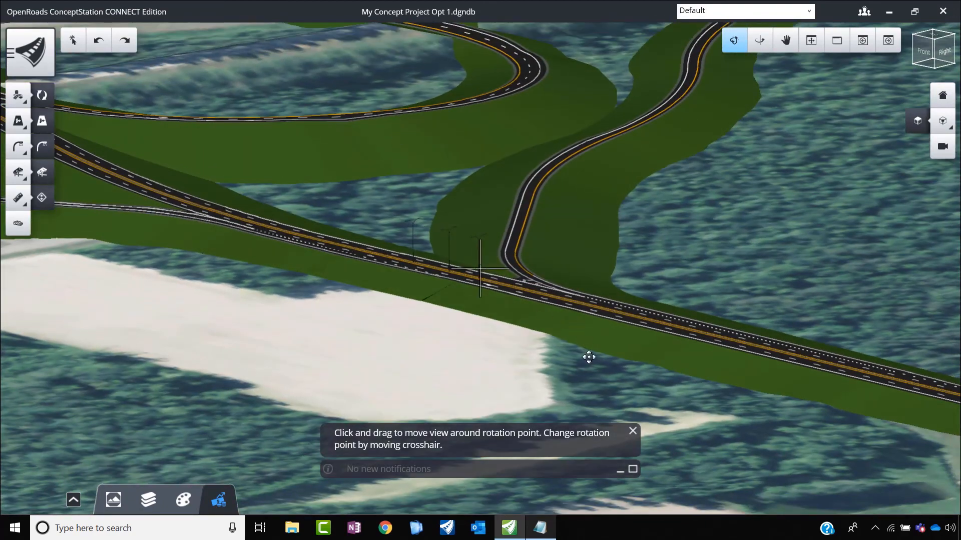
drag(588, 356, 471, 364)
key(Escape)
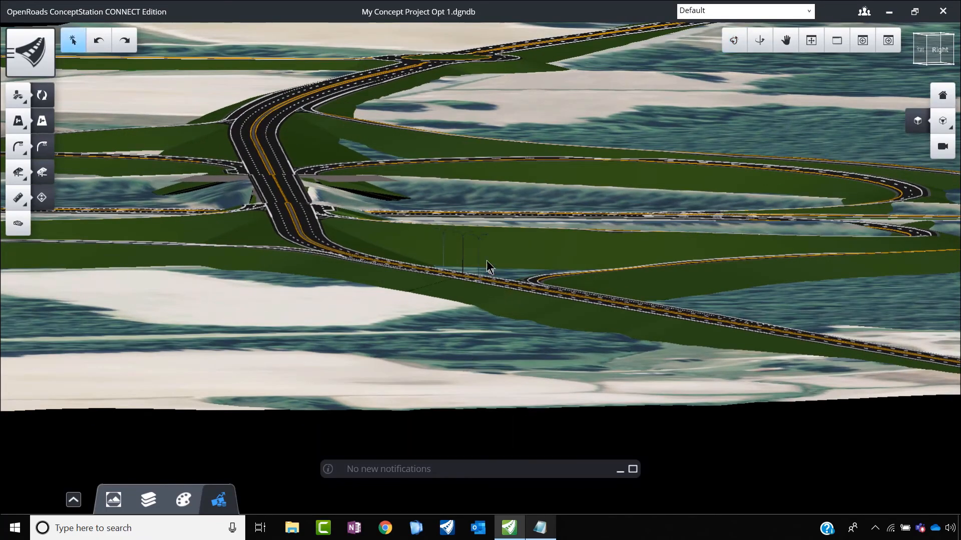
scroll(475, 267, up, 6)
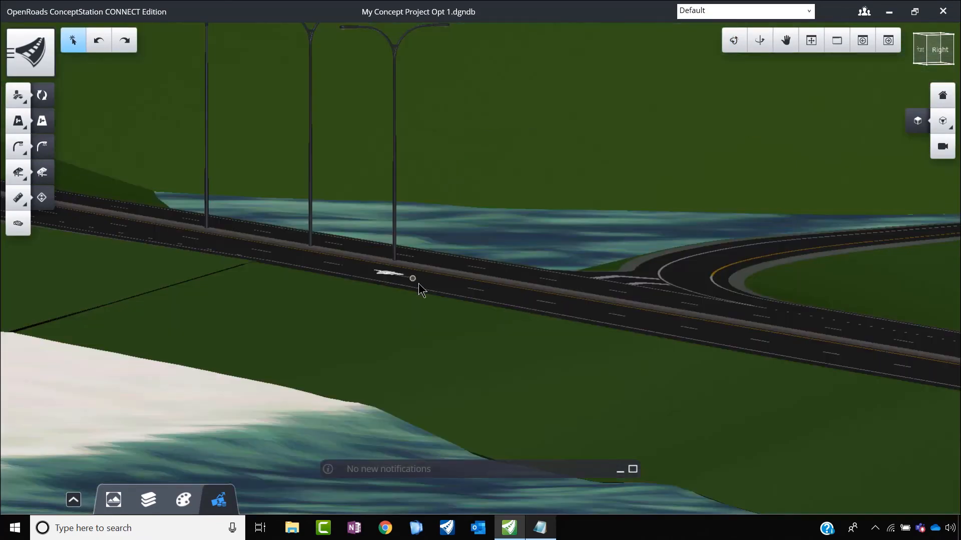
scroll(495, 341, down, 3)
scroll(495, 338, down, 1)
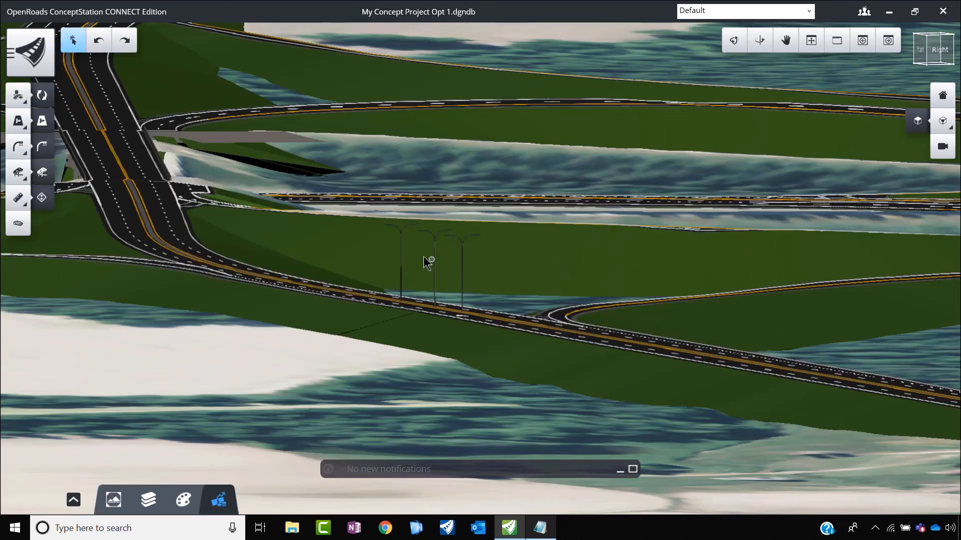
scroll(426, 265, up, 1)
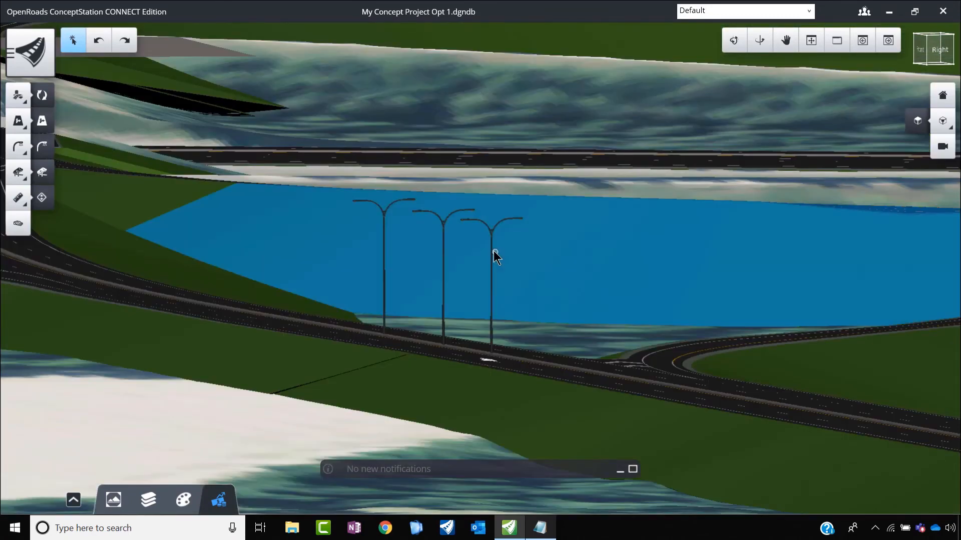
Step: Set the normal offset of each of the three median lamps to 0 m
click(492, 250)
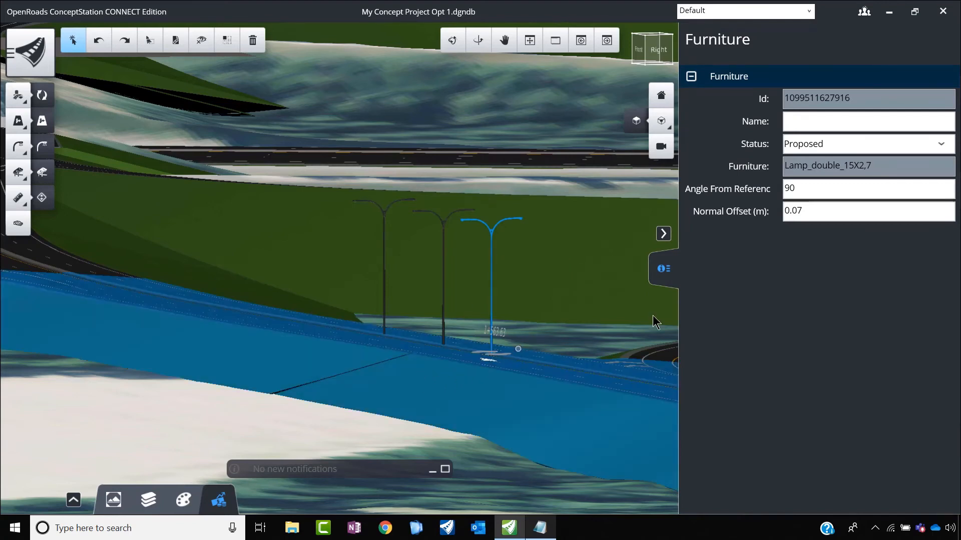
click(809, 212)
text(0)
key(Return)
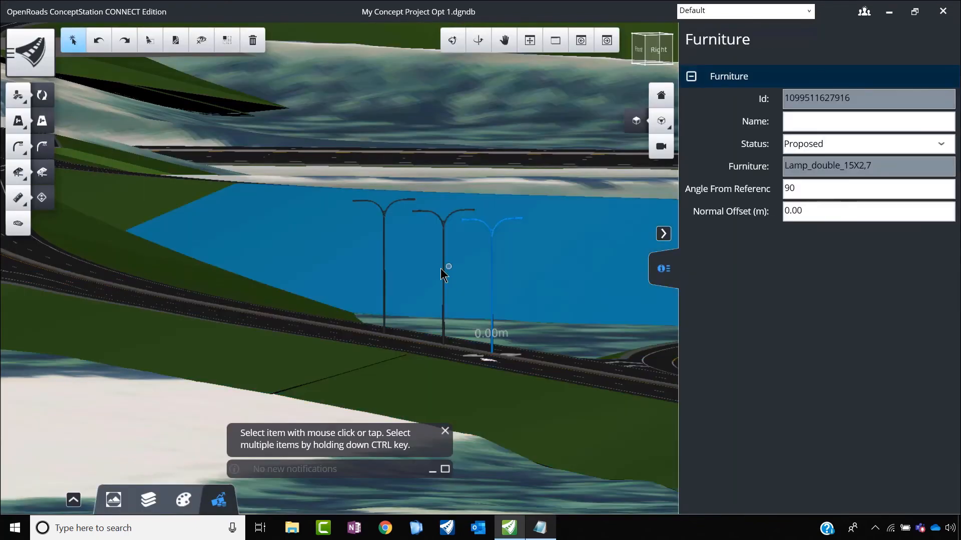
click(443, 278)
click(819, 210)
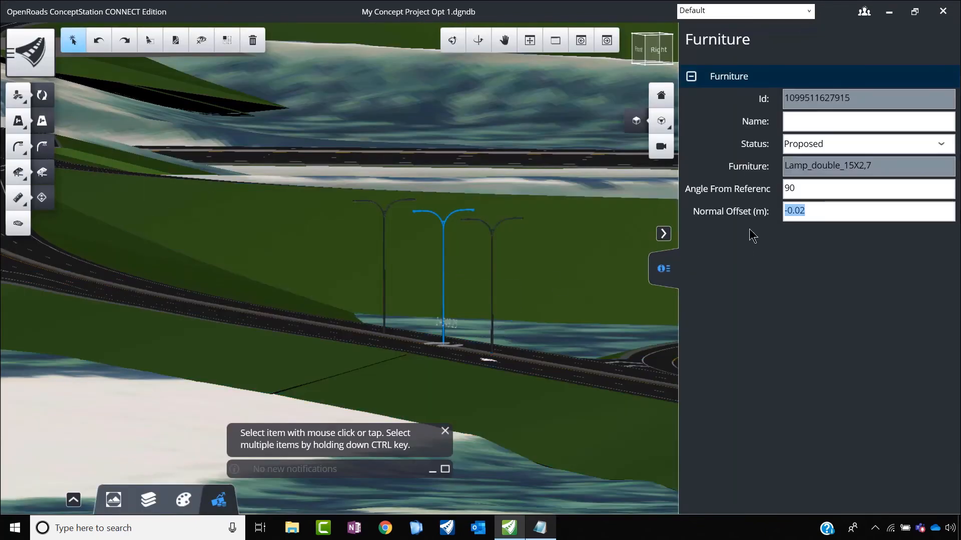
text(0)
key(Return)
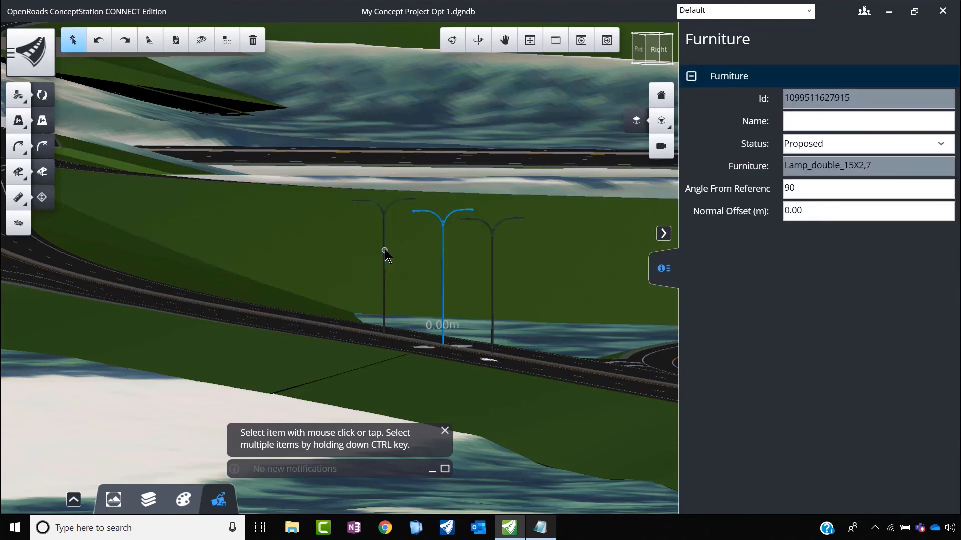
click(385, 253)
text(0)
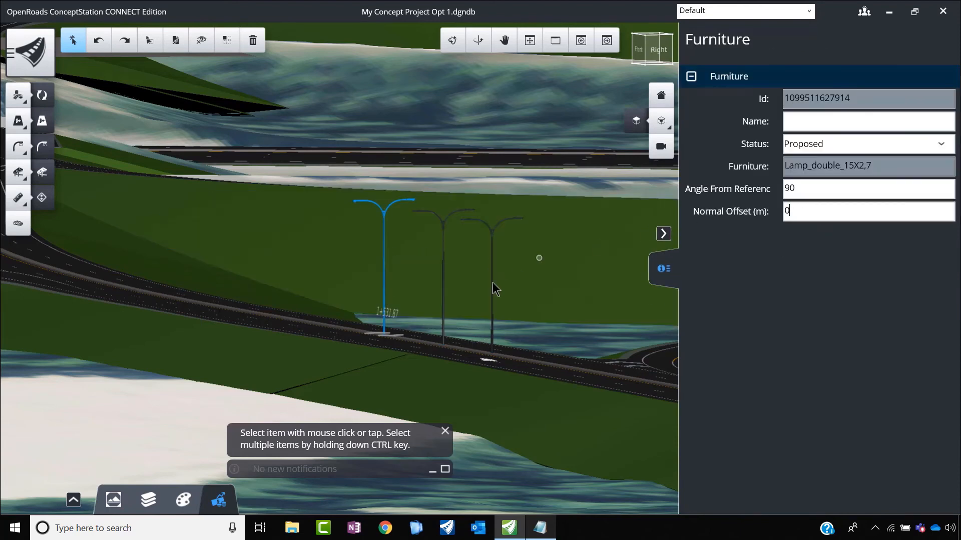
click(586, 280)
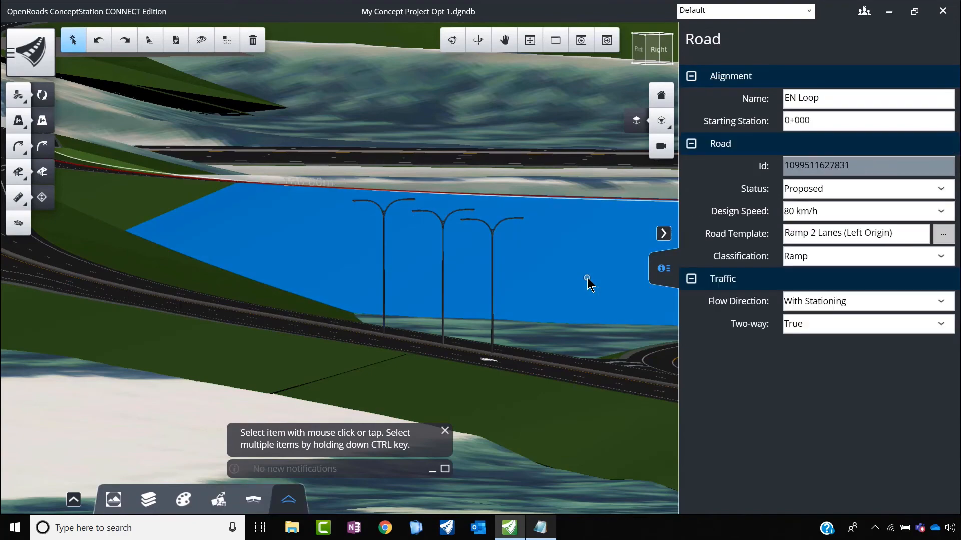
Step: Start placing furniture near the roundabout's approach with the crosswalk and open the furniture template library
scroll(463, 242, down, 5)
scroll(497, 283, down, 3)
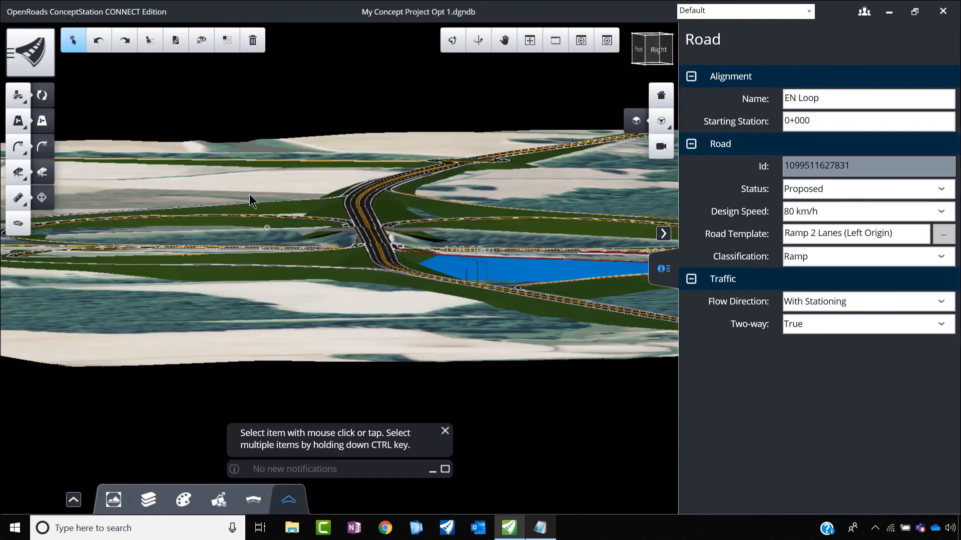
click(665, 269)
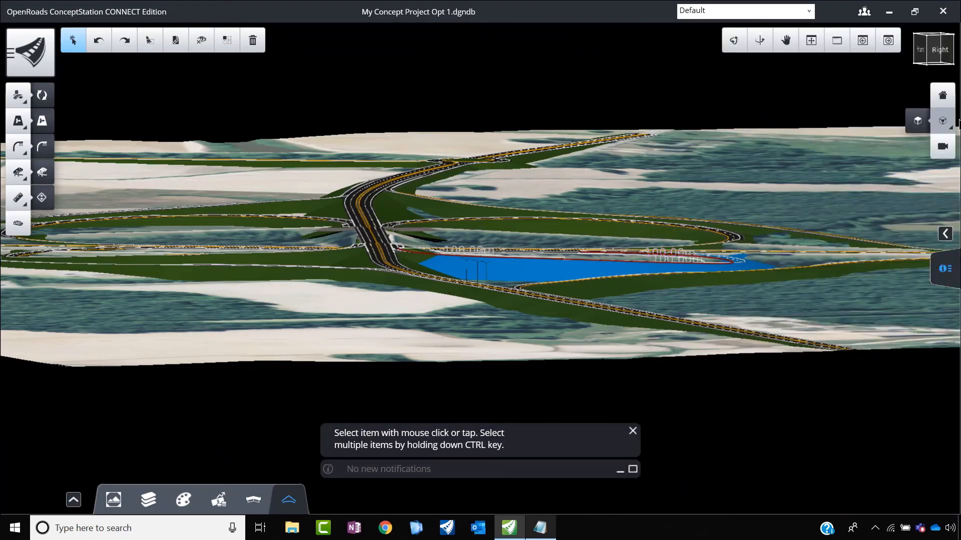
click(942, 124)
click(692, 129)
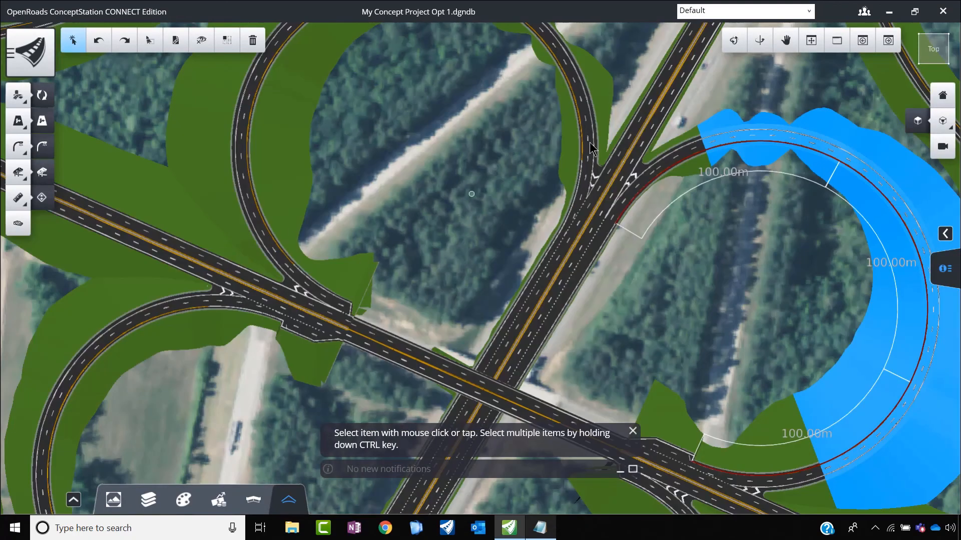
scroll(325, 77, up, 6)
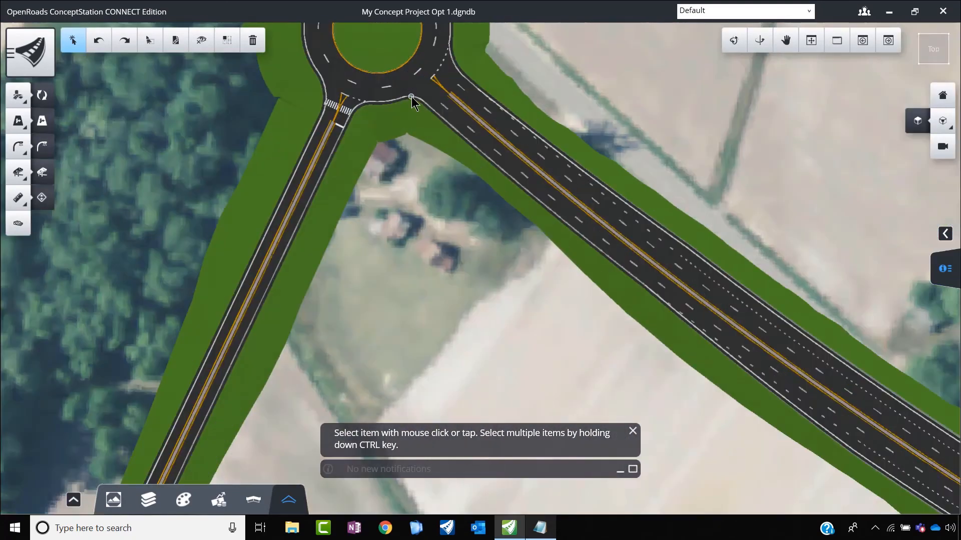
click(18, 146)
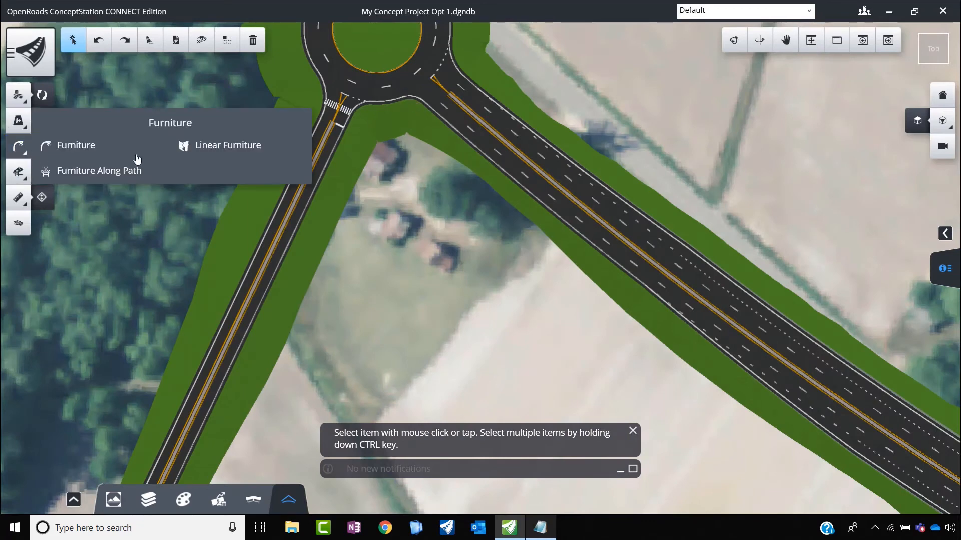
click(102, 150)
click(492, 98)
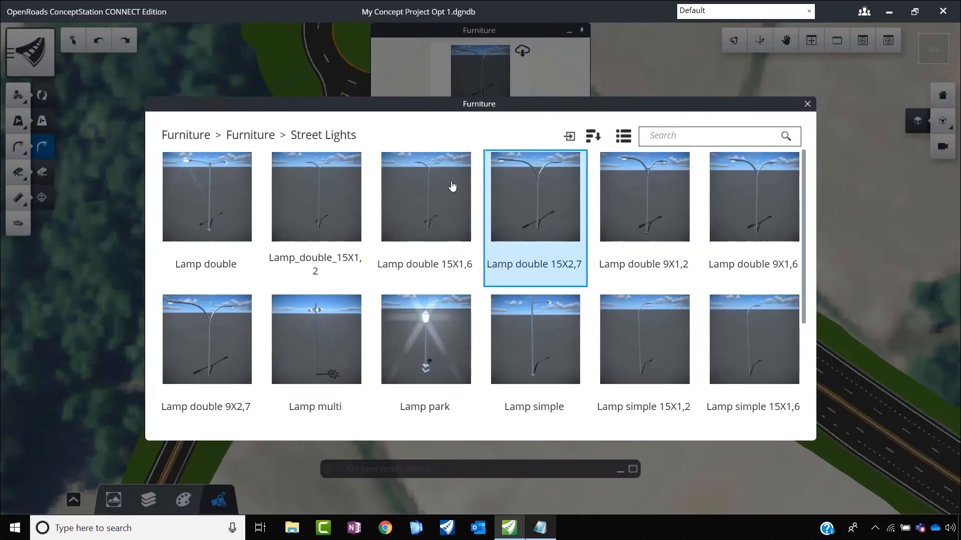
Step: Choose the Warning Loop sign from the Road Signs folder of the furniture template library
click(297, 136)
click(276, 142)
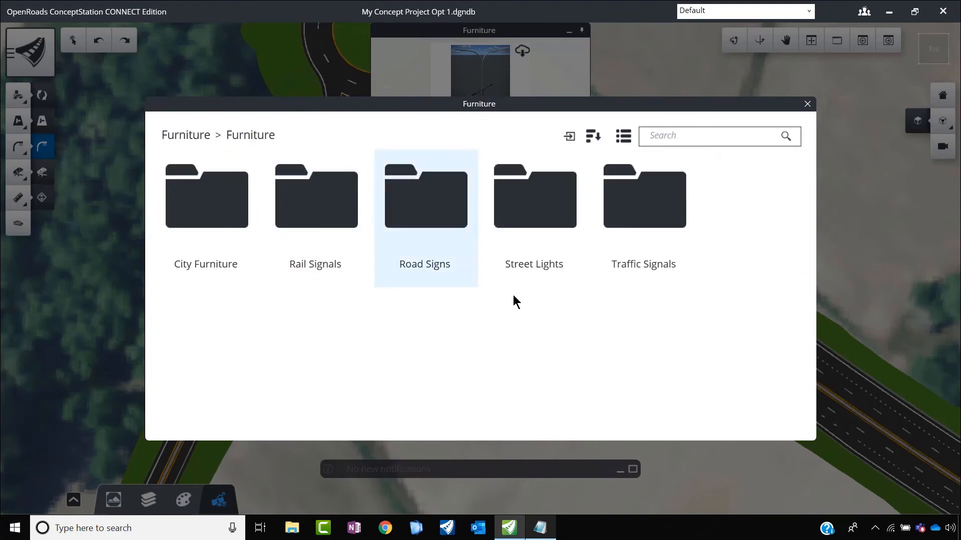
click(454, 223)
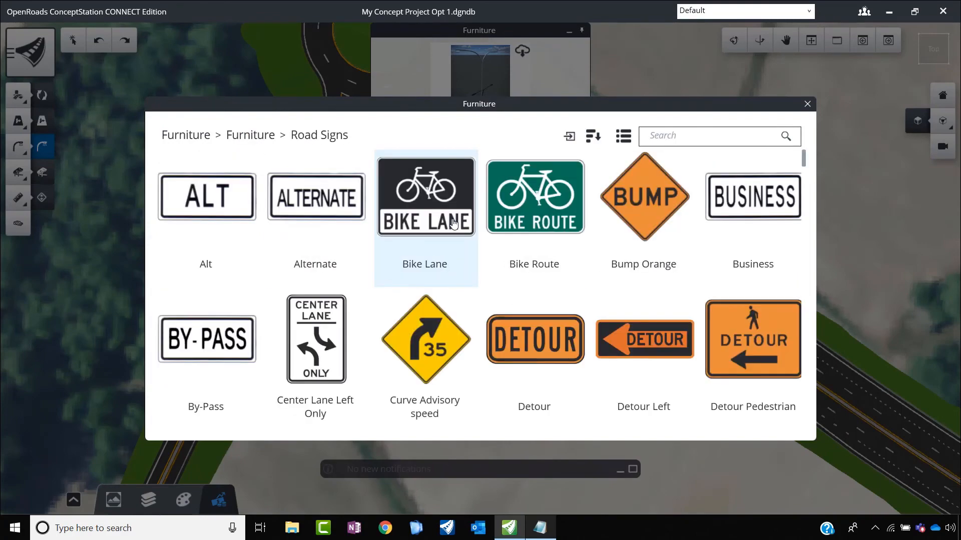
scroll(455, 230, down, 9)
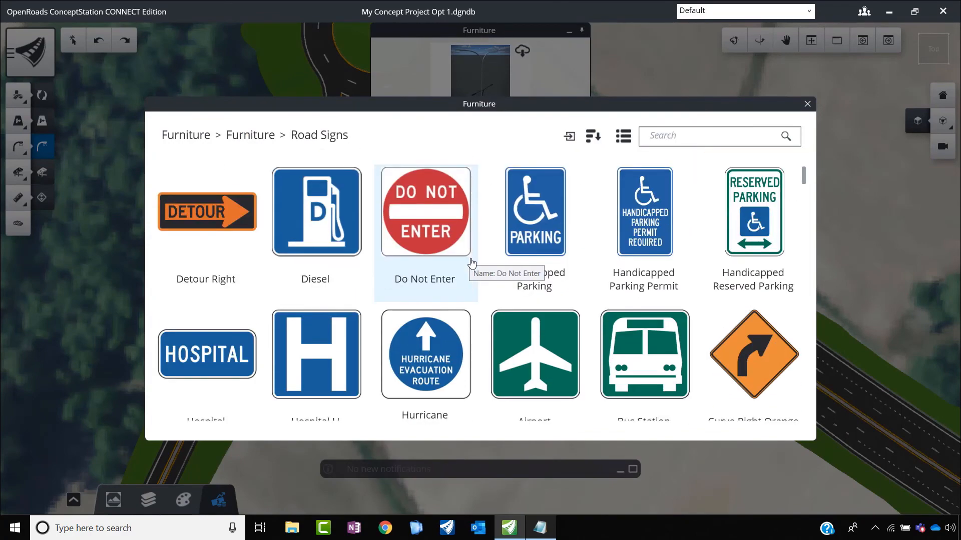
scroll(472, 264, down, 9)
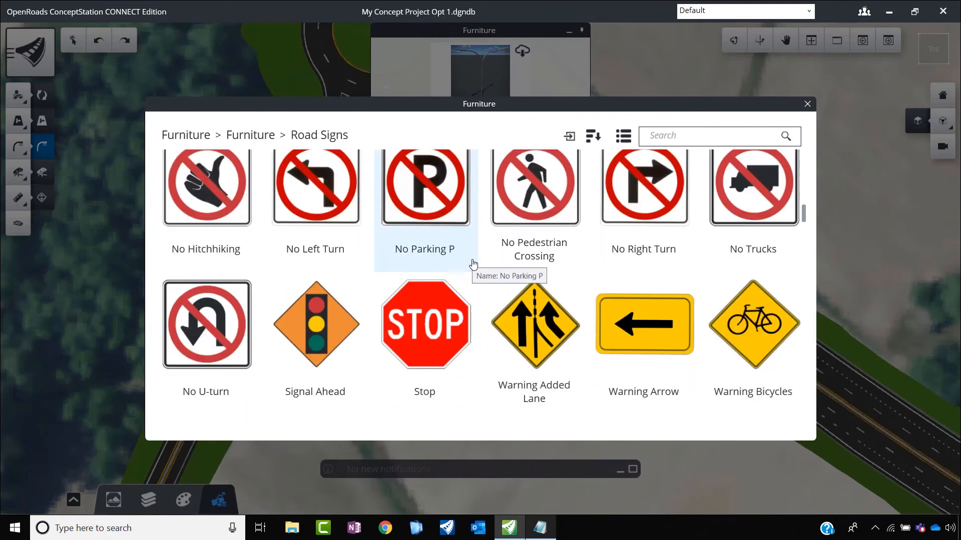
scroll(472, 263, down, 1)
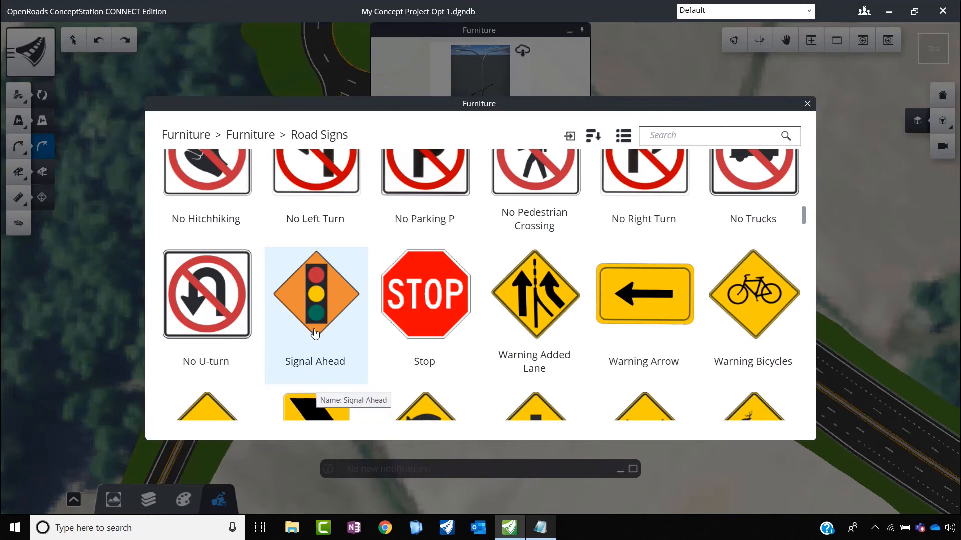
scroll(420, 362, down, 2)
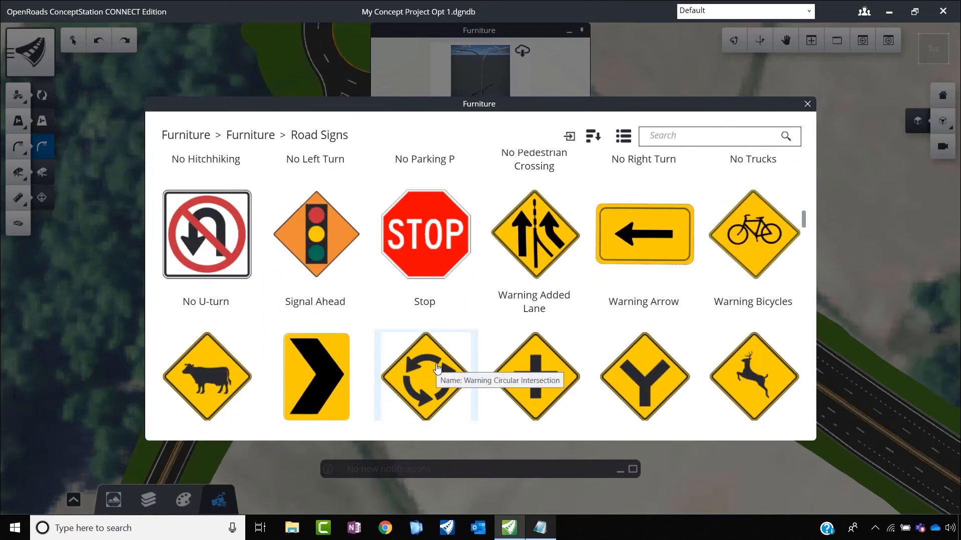
click(564, 261)
scroll(520, 286, down, 10)
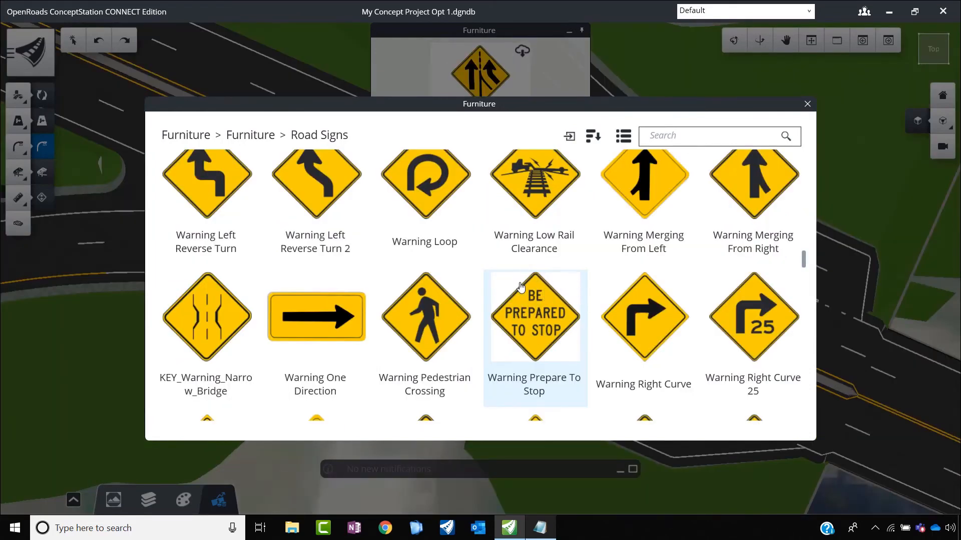
click(450, 214)
Step: Place two Warning Loop signs along the EW bridge's outer edge line past the ramp junction, at offsets of about 7.4 m and 7.5 m
scroll(409, 267, down, 5)
scroll(462, 373, up, 5)
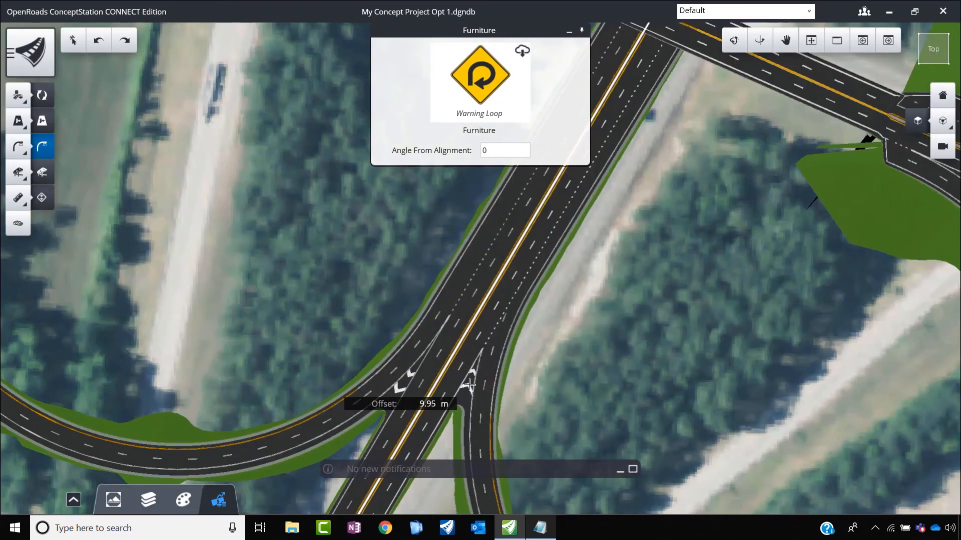
scroll(429, 350, down, 5)
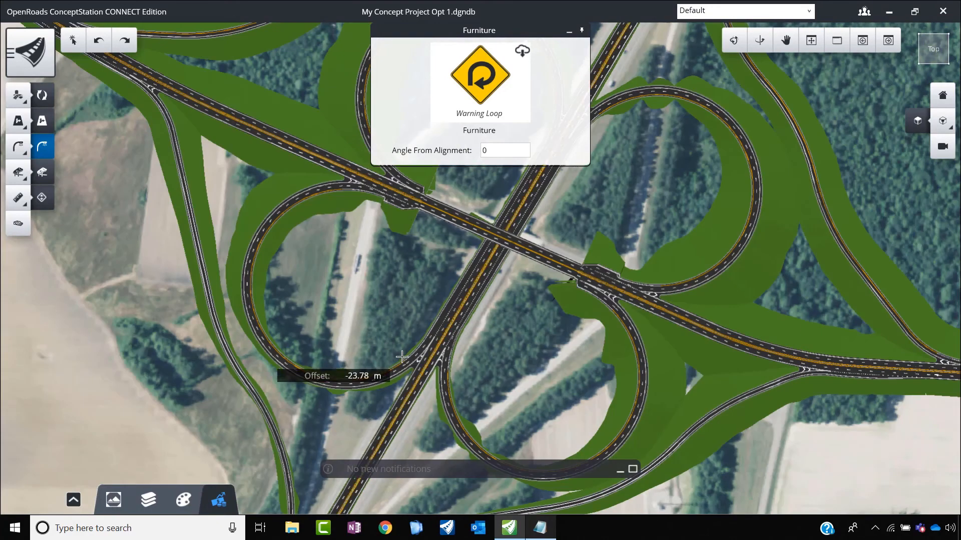
scroll(418, 200, up, 5)
scroll(419, 200, up, 3)
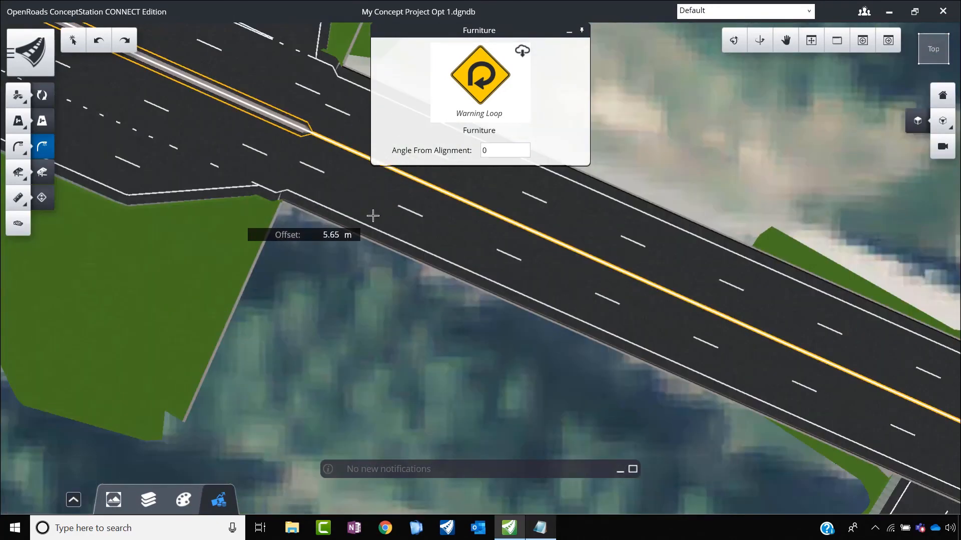
scroll(415, 232, up, 2)
scroll(407, 238, up, 2)
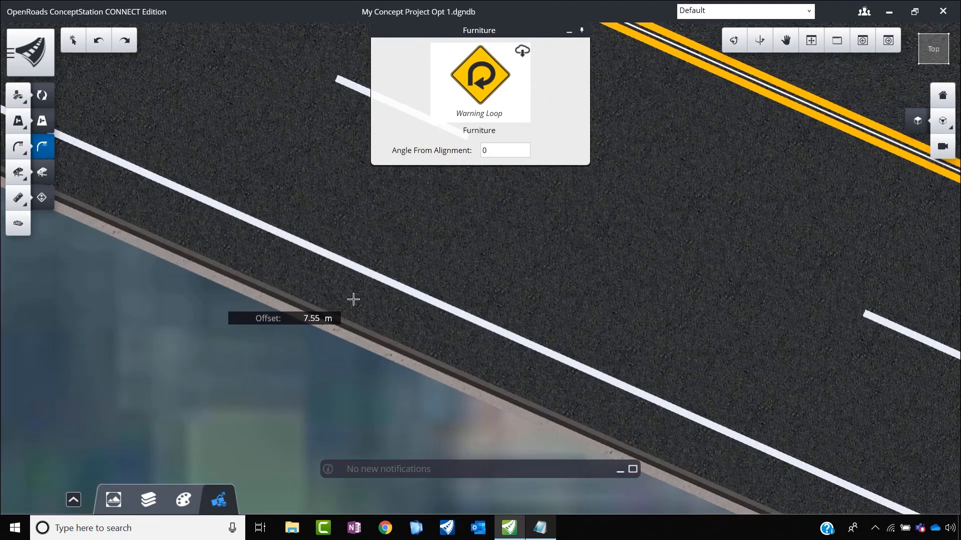
scroll(346, 302, down, 3)
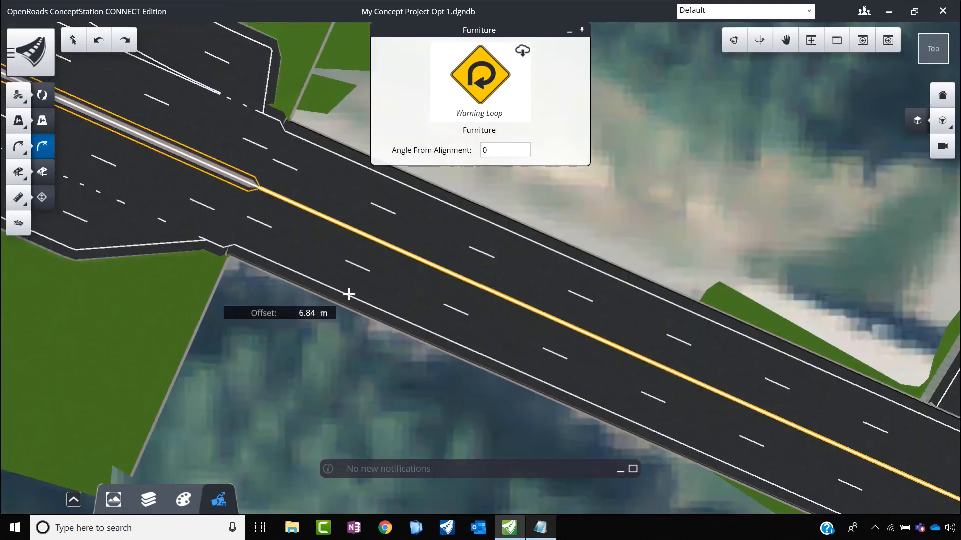
scroll(373, 294, up, 3)
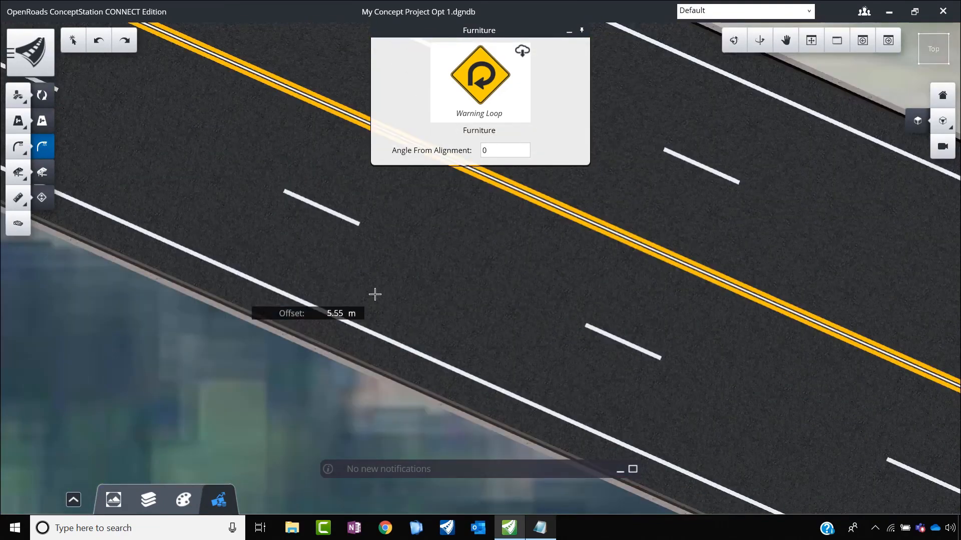
click(274, 304)
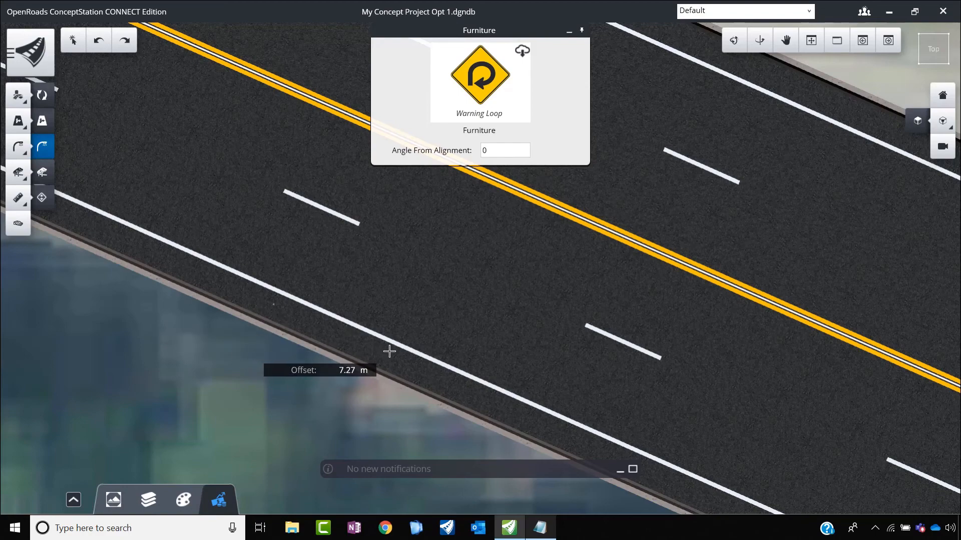
scroll(475, 390, down, 3)
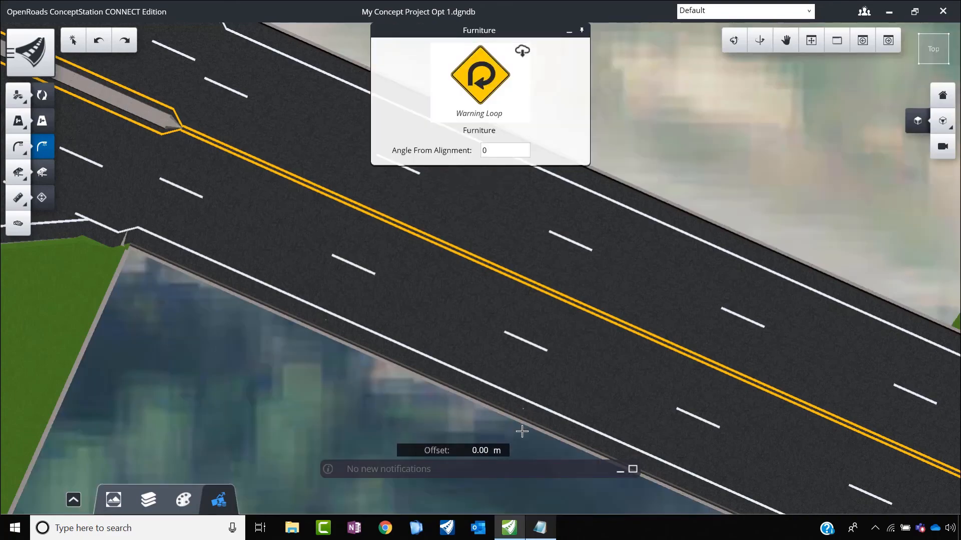
key(Escape)
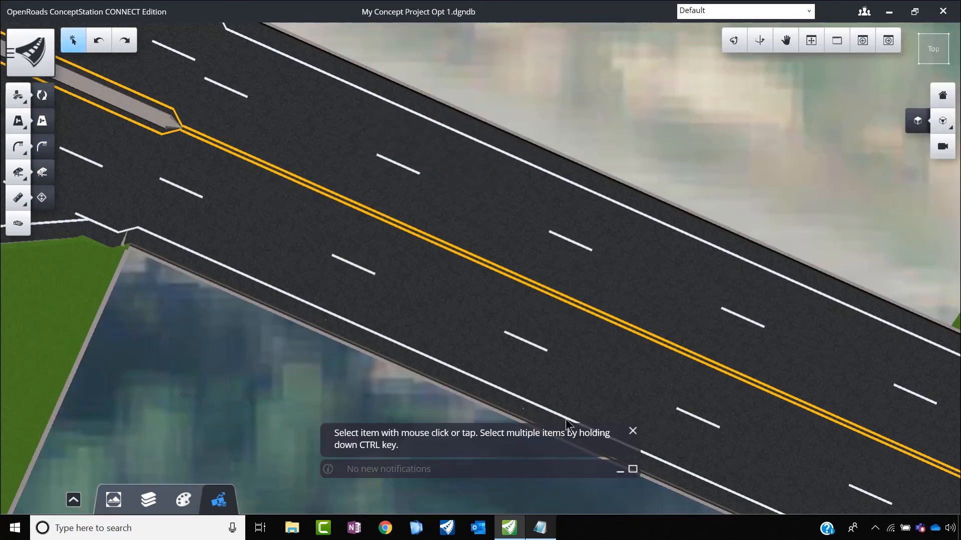
Step: Rotate the Warning Loop sign farther from the ramp junction to about 92° from its reference
scroll(405, 280, down, 2)
scroll(451, 317, up, 3)
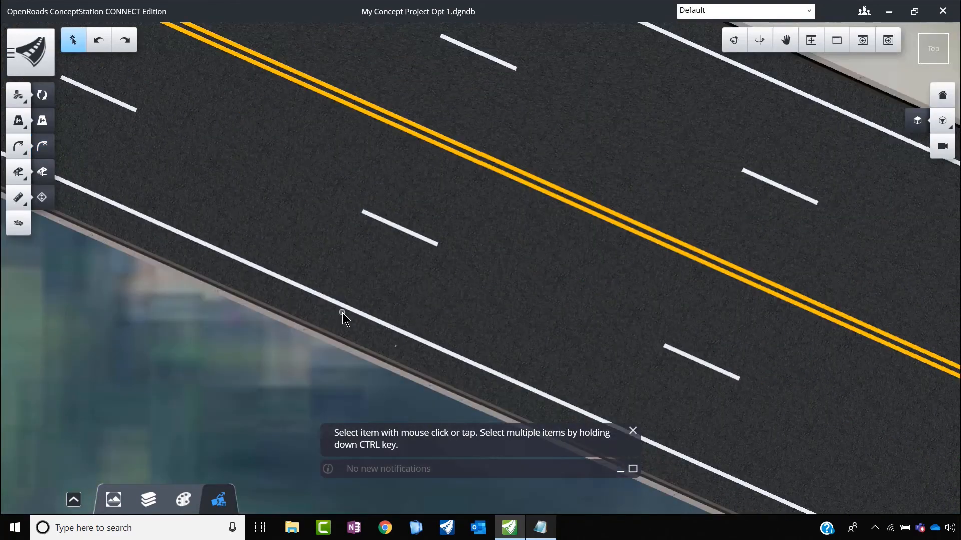
click(740, 48)
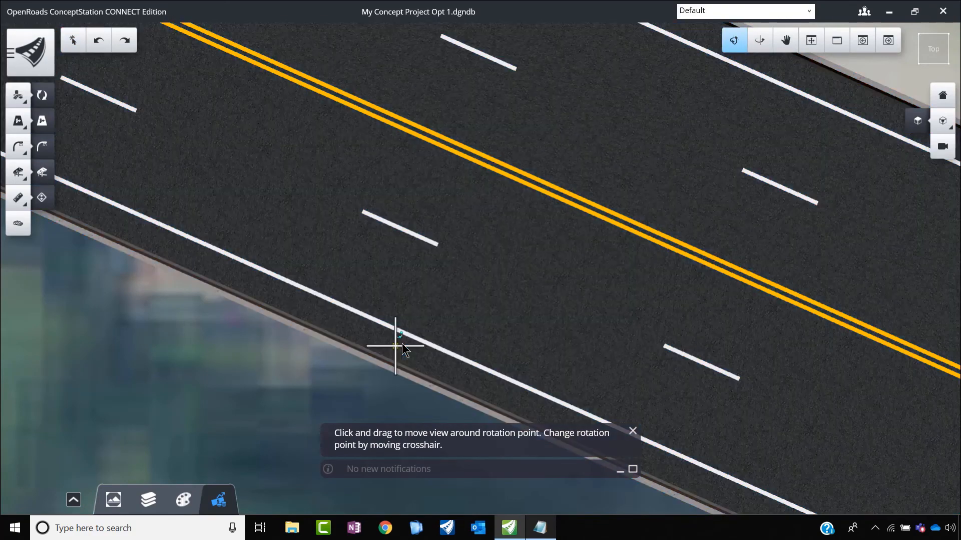
drag(471, 348, 410, 242)
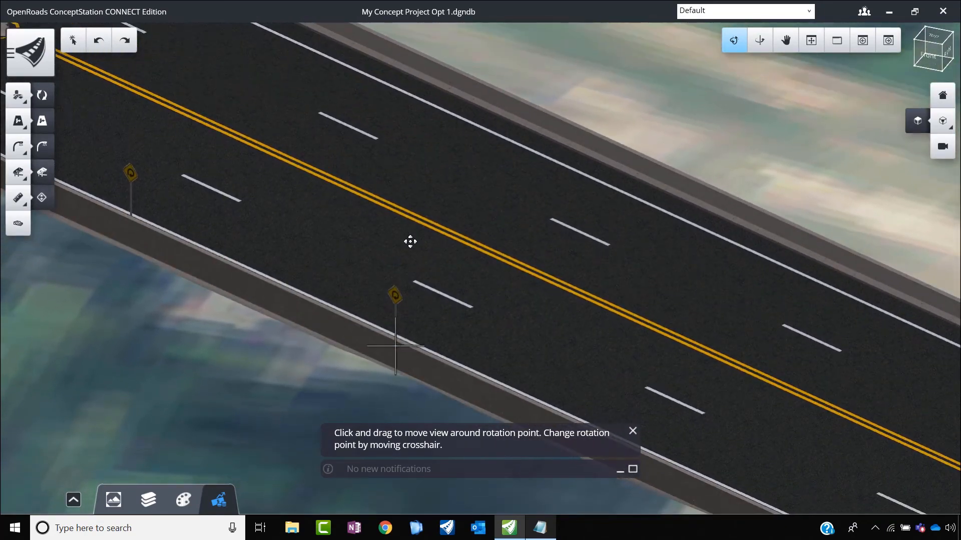
key(Escape)
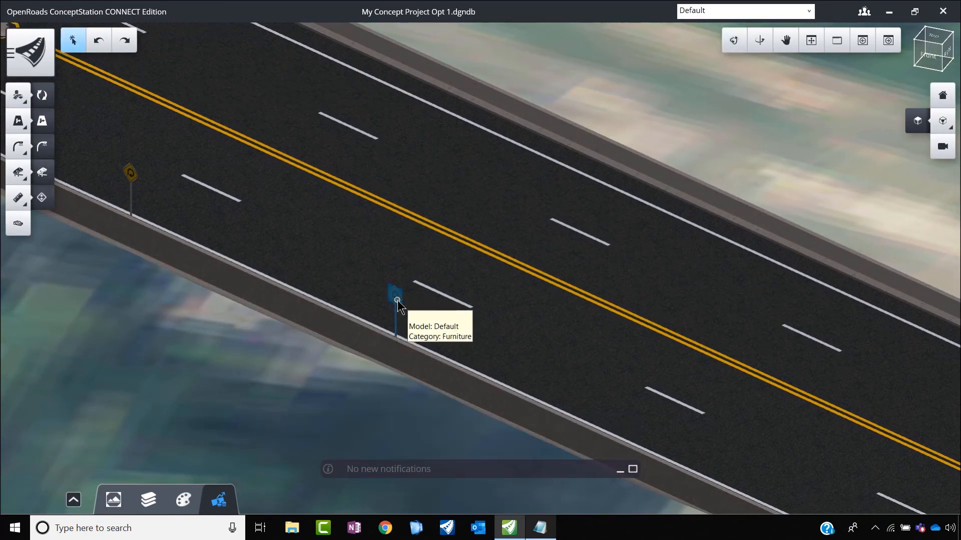
click(398, 301)
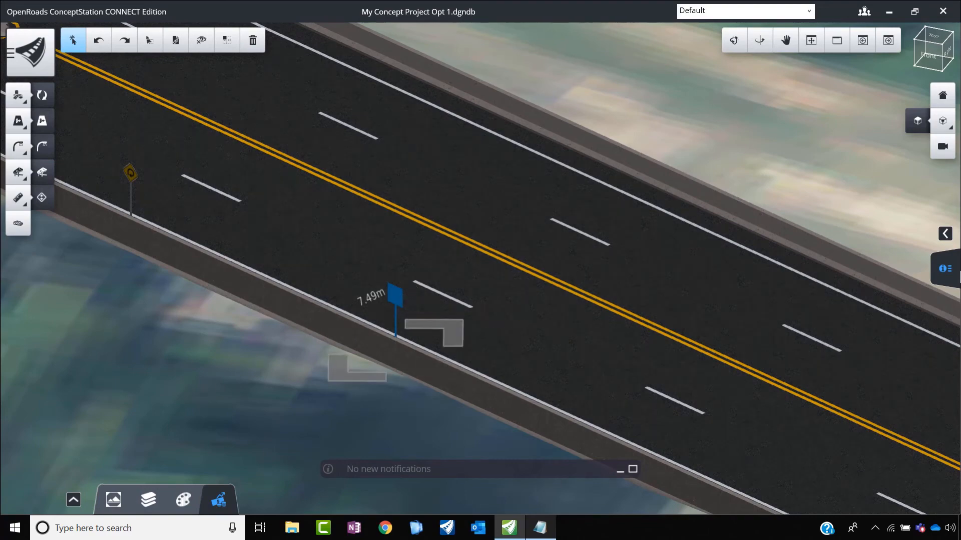
click(944, 269)
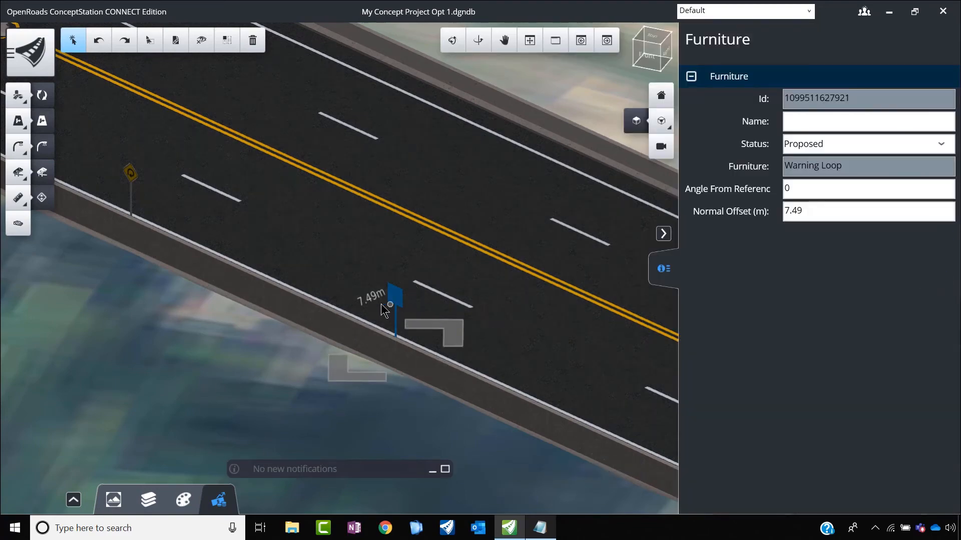
click(396, 302)
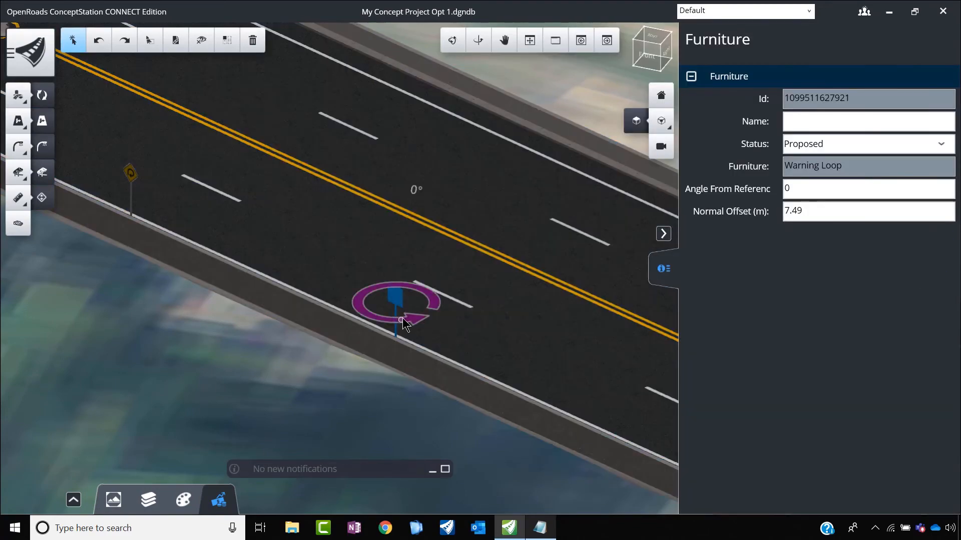
drag(454, 319, 456, 267)
Step: Rotate the Warning Loop sign nearer the ramp junction to about 86° from its reference
click(131, 177)
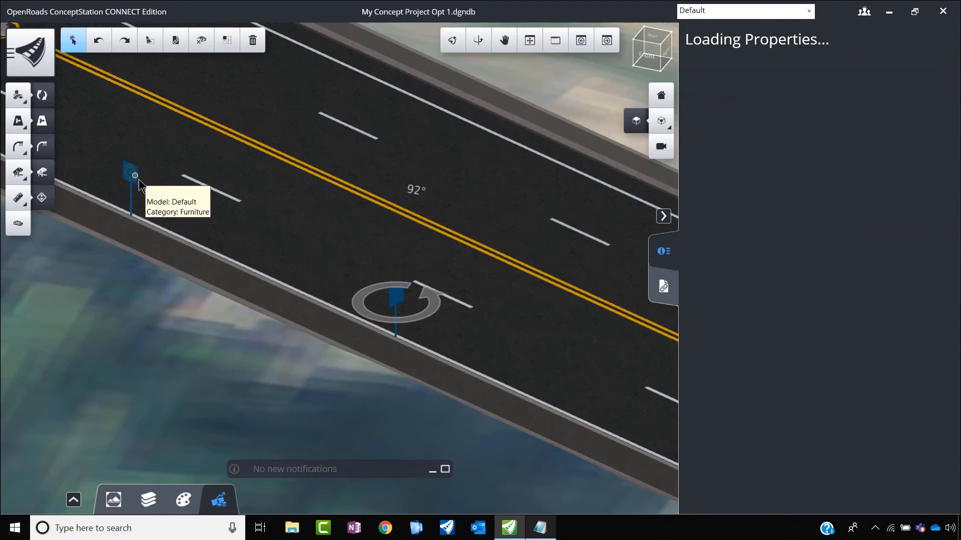
click(133, 184)
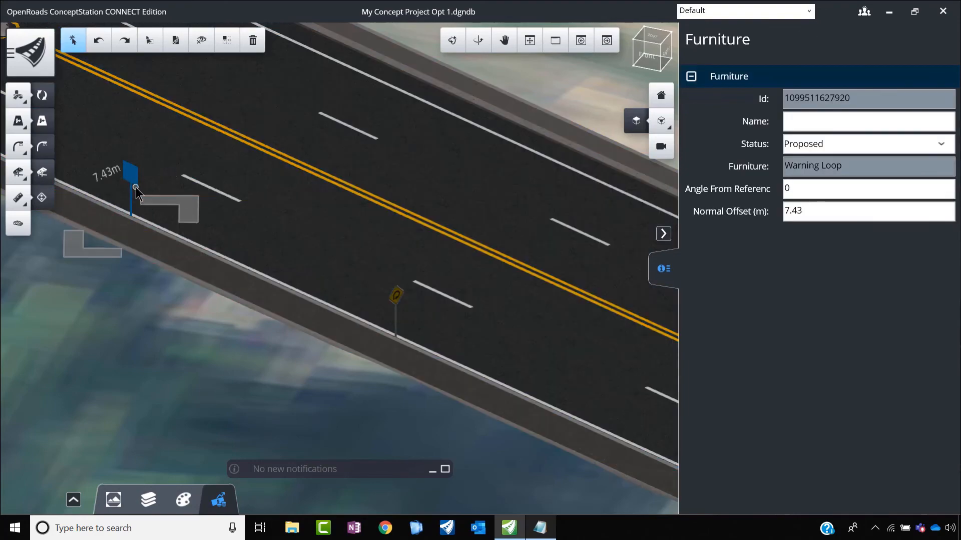
click(136, 177)
drag(139, 195, 213, 169)
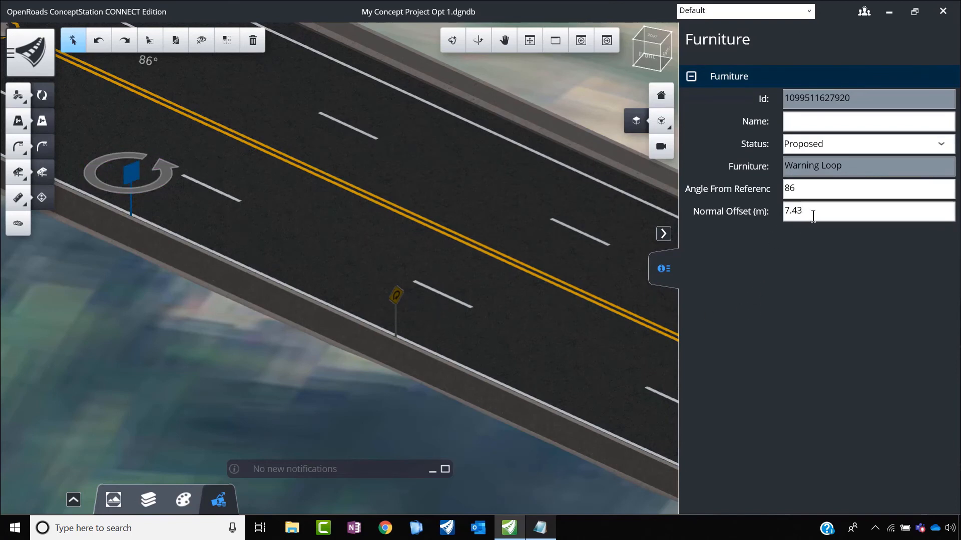
Step: Set the normal offset of the Warning Loop sign nearer the junction to 7.45 m
key(BackSpace)
text(5)
key(Return)
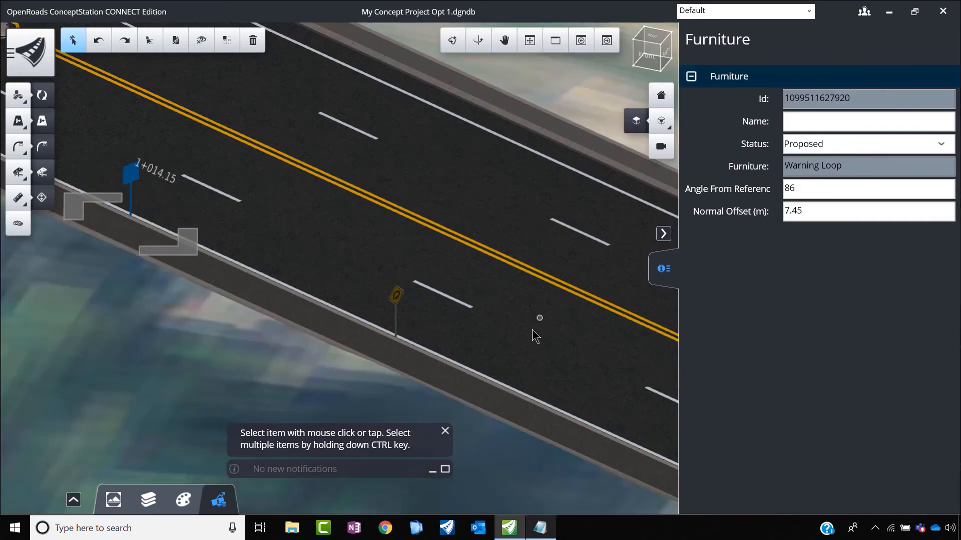
Step: Set the normal offset of the Warning Loop sign farther from the junction to 8 m
click(400, 299)
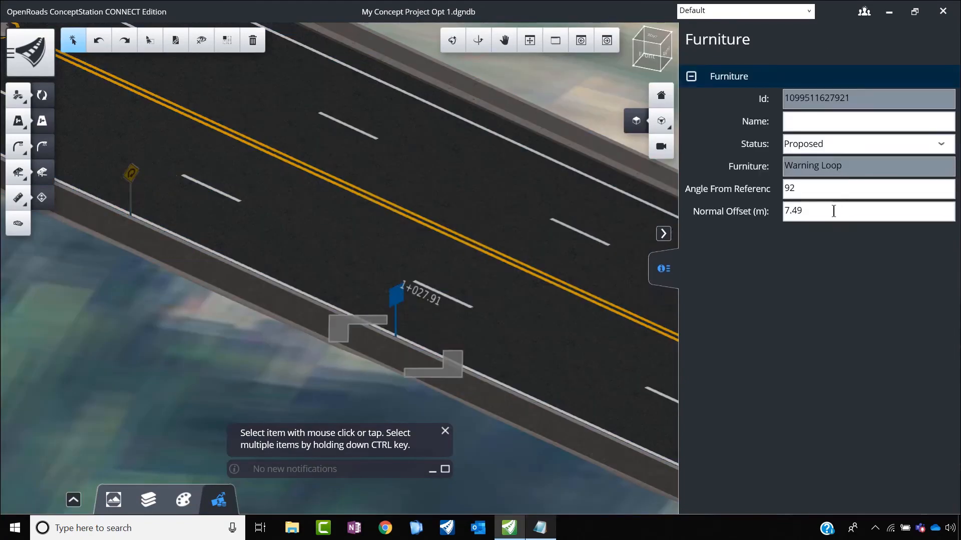
drag(840, 207, 755, 225)
text(7.)
key(BackSpace)
key(BackSpace)
text(8)
click(849, 125)
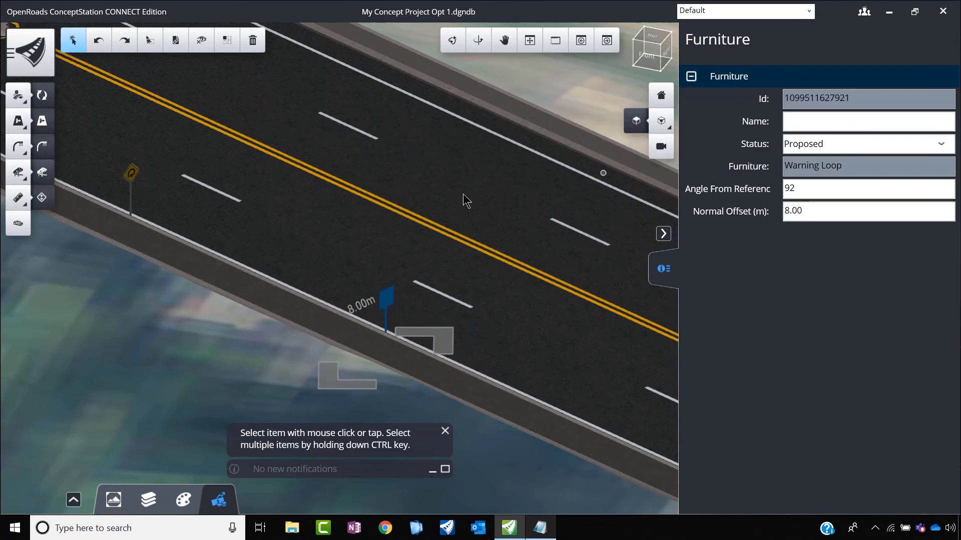
Step: Set the normal offset of the Warning Loop sign nearer the junction to 8 m
click(129, 173)
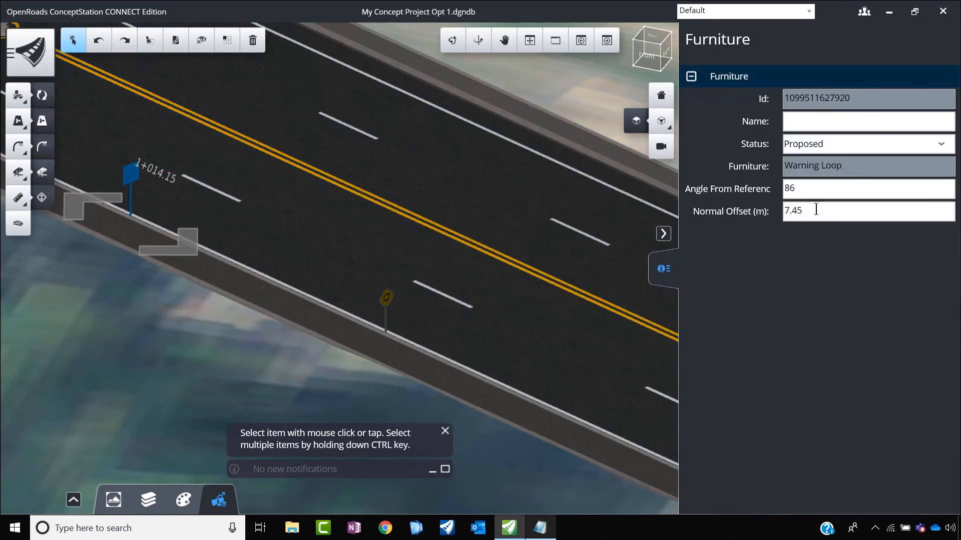
drag(815, 211, 724, 223)
text(8)
click(815, 189)
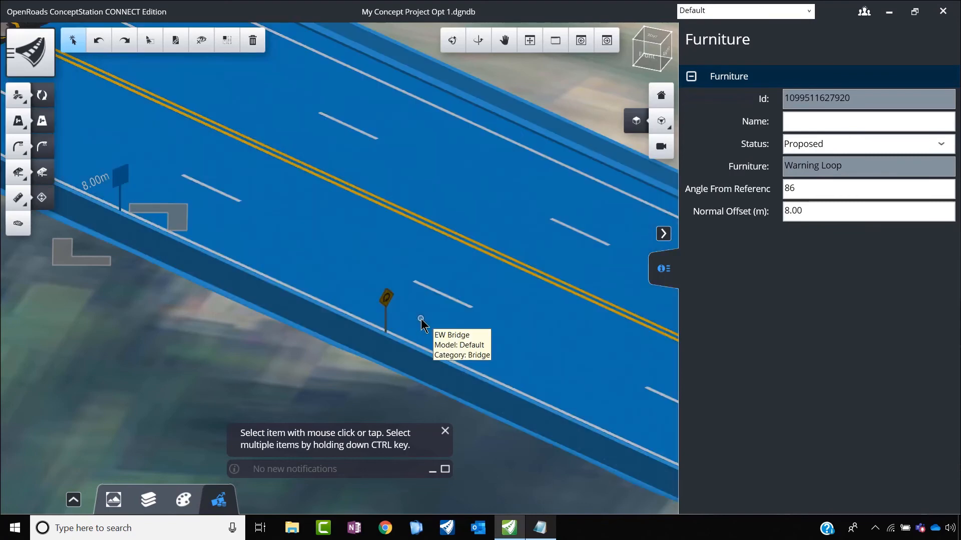
Step: Try a 5 m normal offset on the Warning Loop sign farther from the junction and restore it to 8 m
click(384, 298)
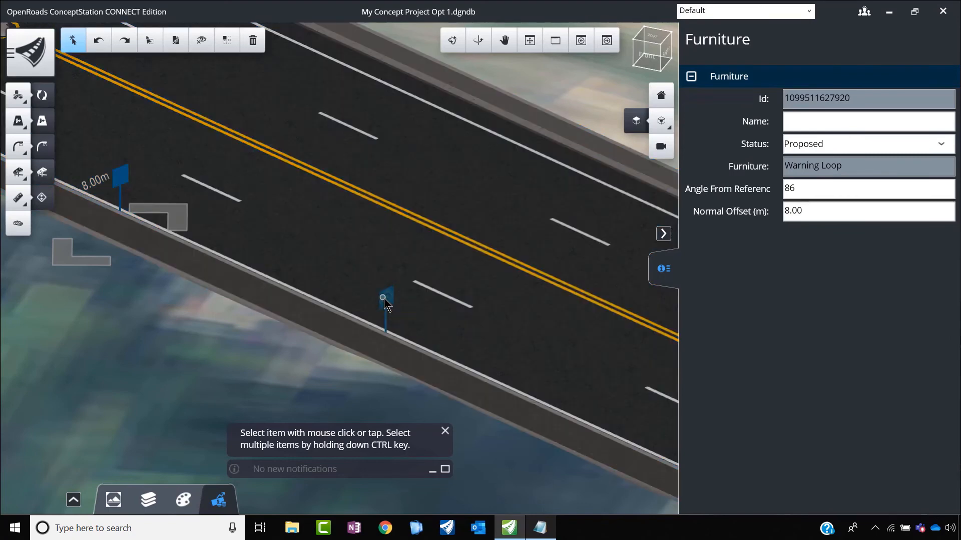
drag(844, 209, 739, 226)
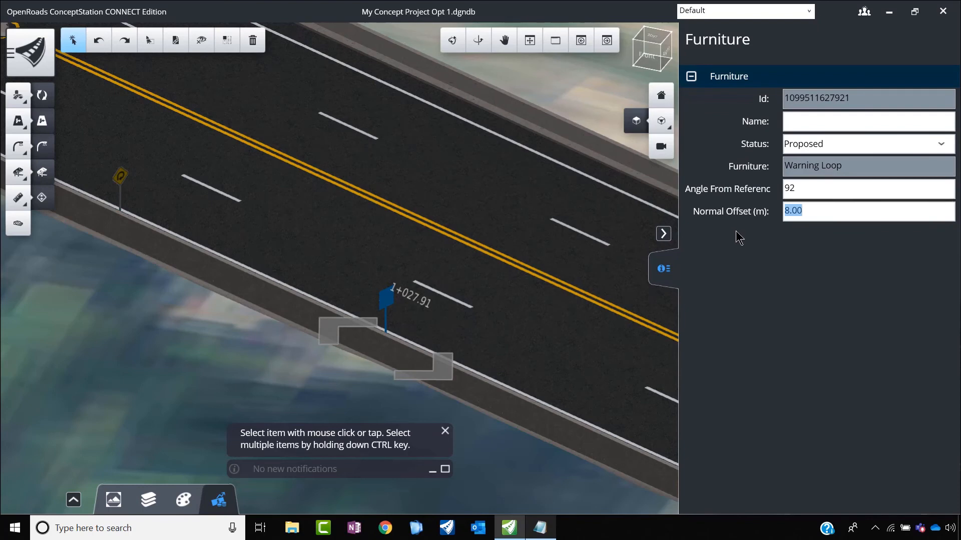
text(5)
key(Return)
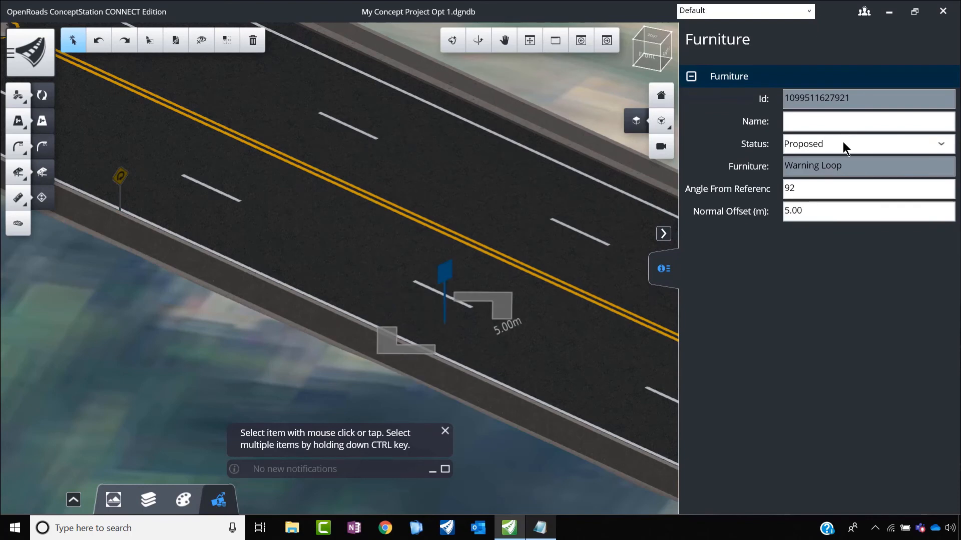
drag(826, 215, 725, 238)
text(8)
key(Return)
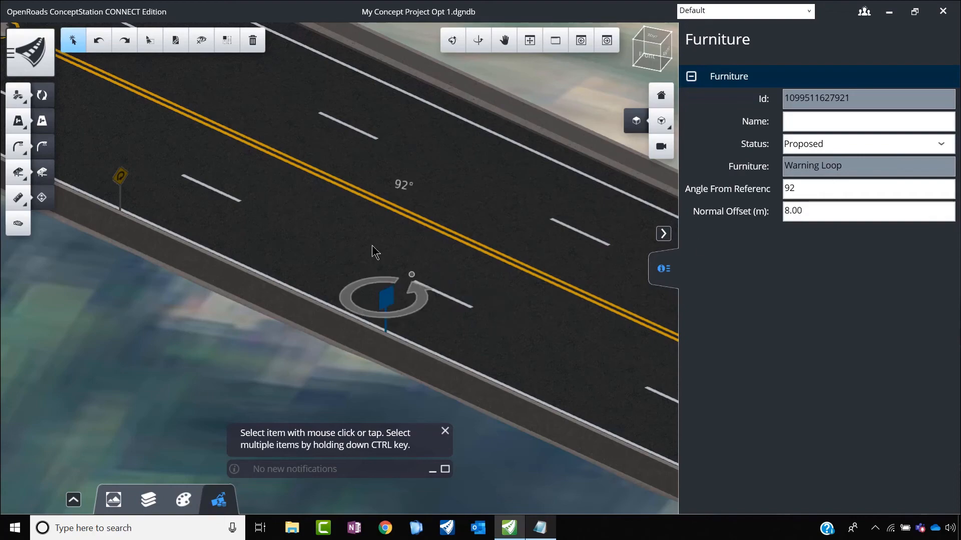
Step: Inspect the two Warning Loop signs on the bridge from the driver's direction and return to a top view of the whole interchange
scroll(334, 340, down, 2)
click(302, 346)
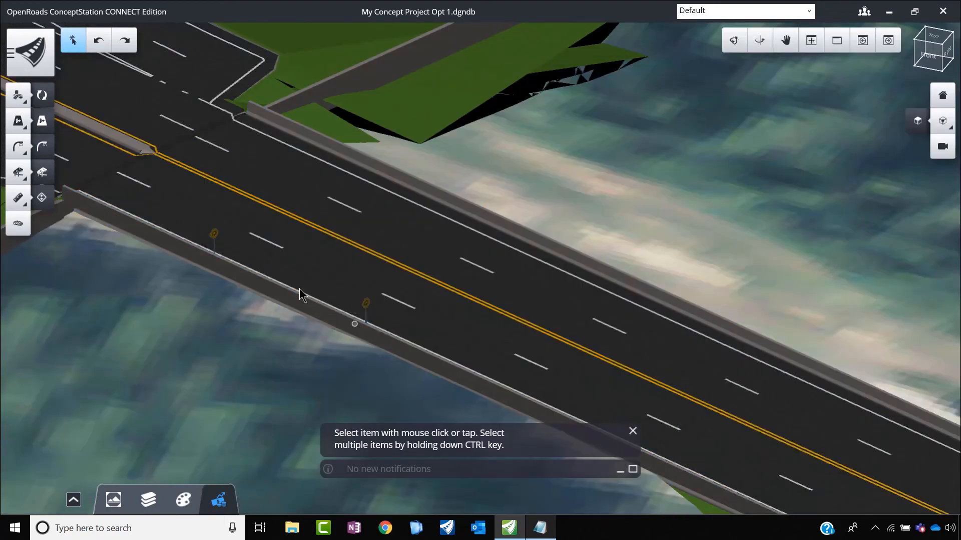
scroll(373, 308, up, 3)
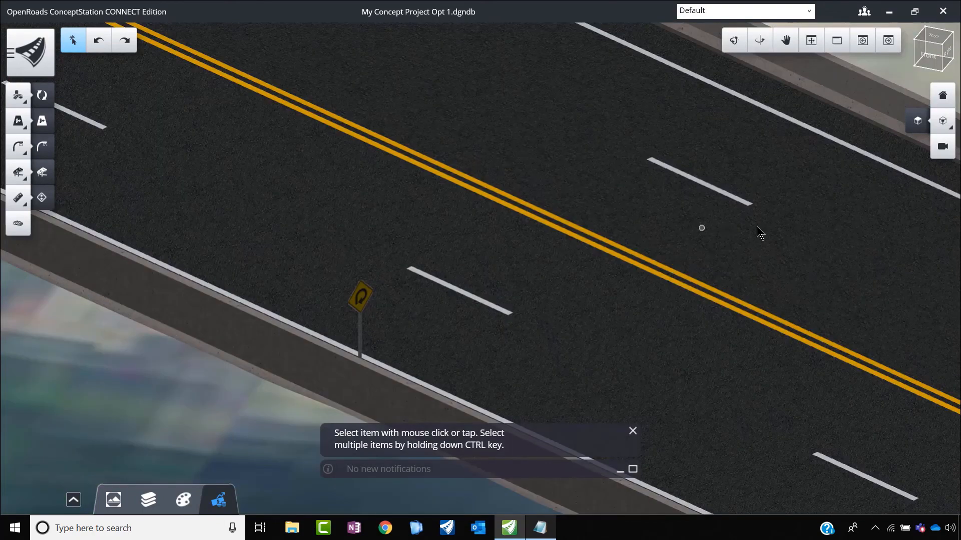
click(734, 40)
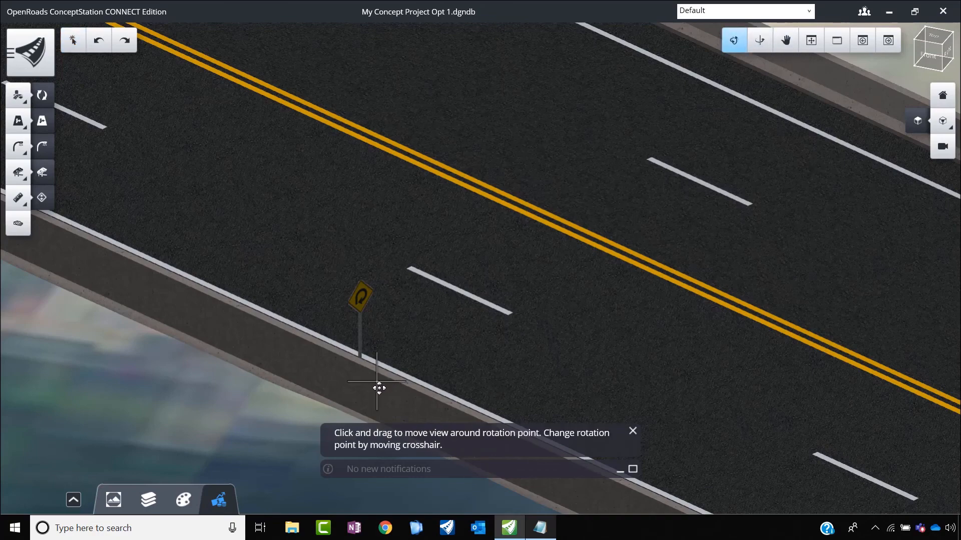
drag(506, 403, 309, 347)
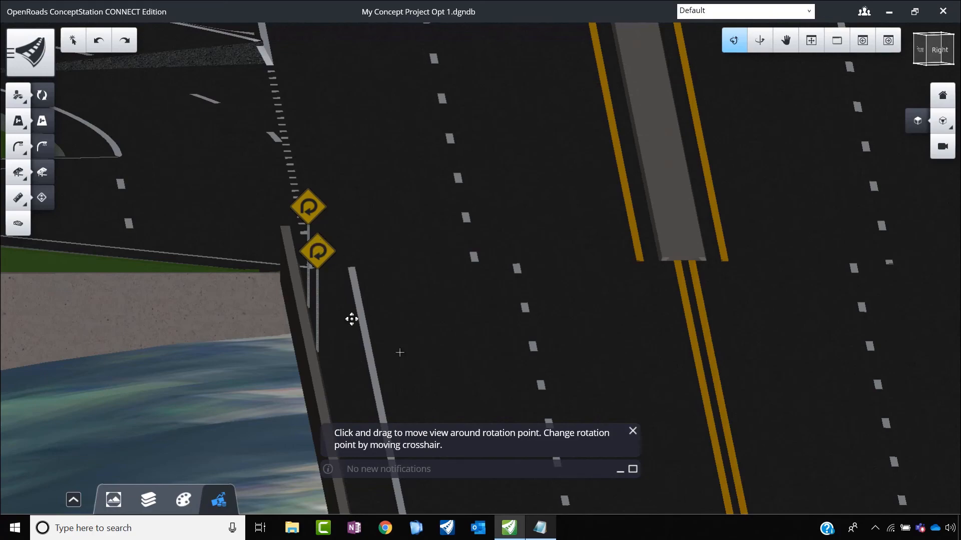
drag(351, 317, 801, 229)
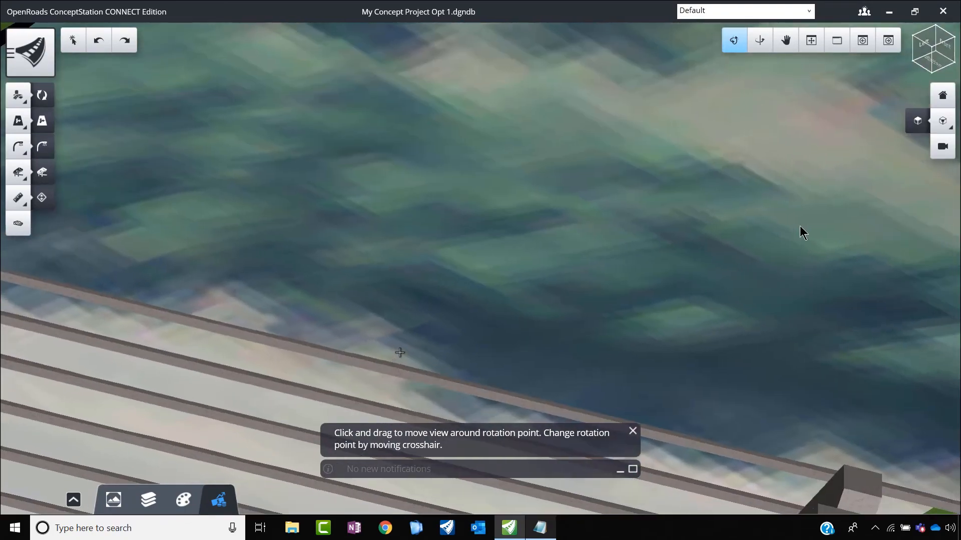
click(914, 124)
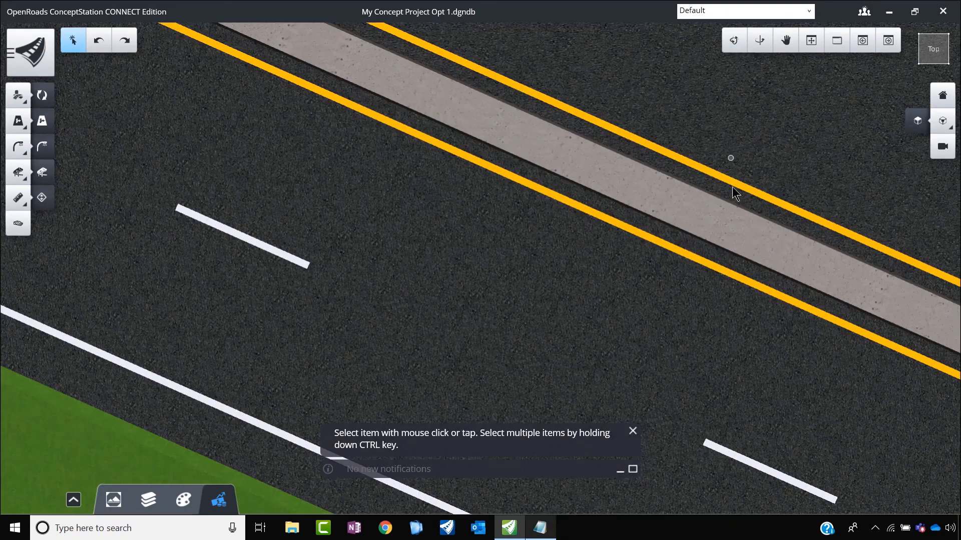
scroll(569, 181, down, 5)
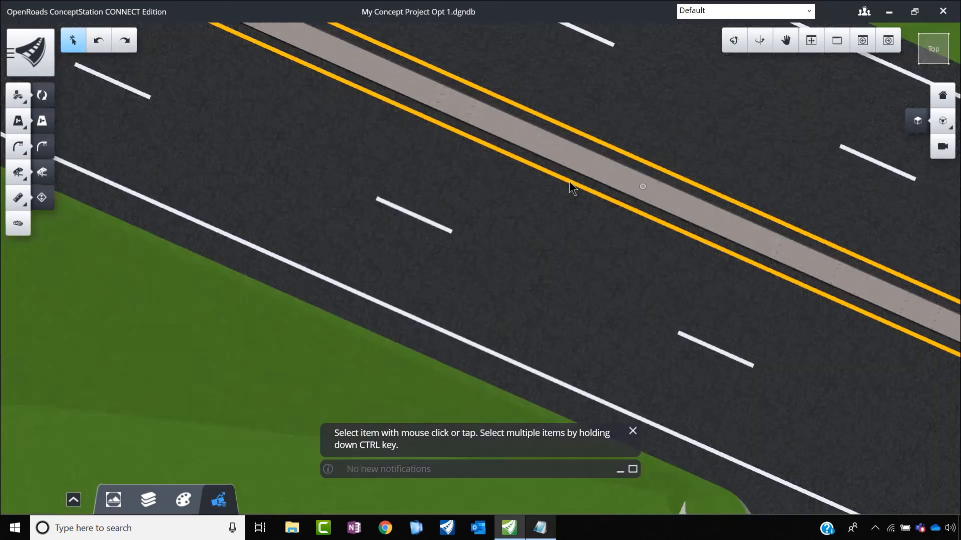
scroll(556, 206, down, 5)
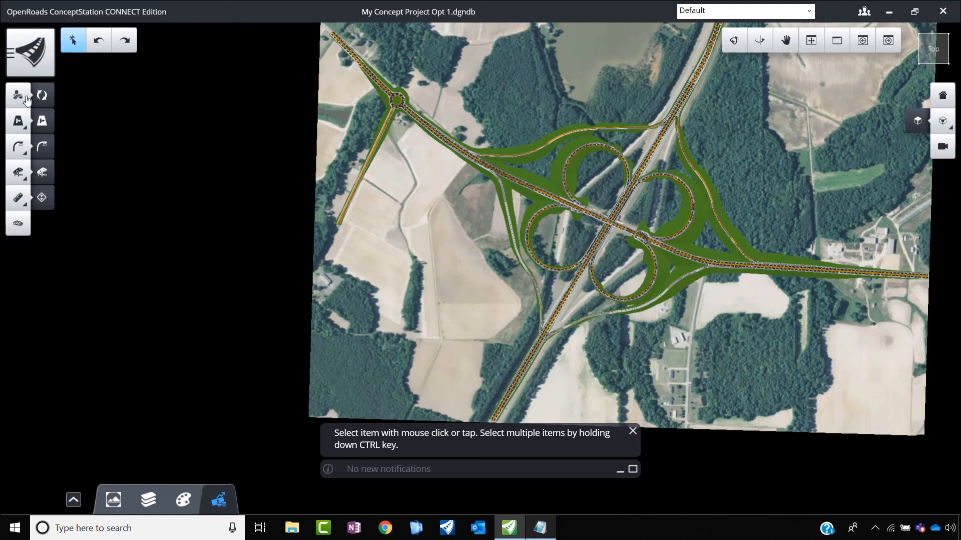
Step: Look at the import page's Other category and its data source choices, and return to the Conceptualize workspace without importing anything
click(37, 67)
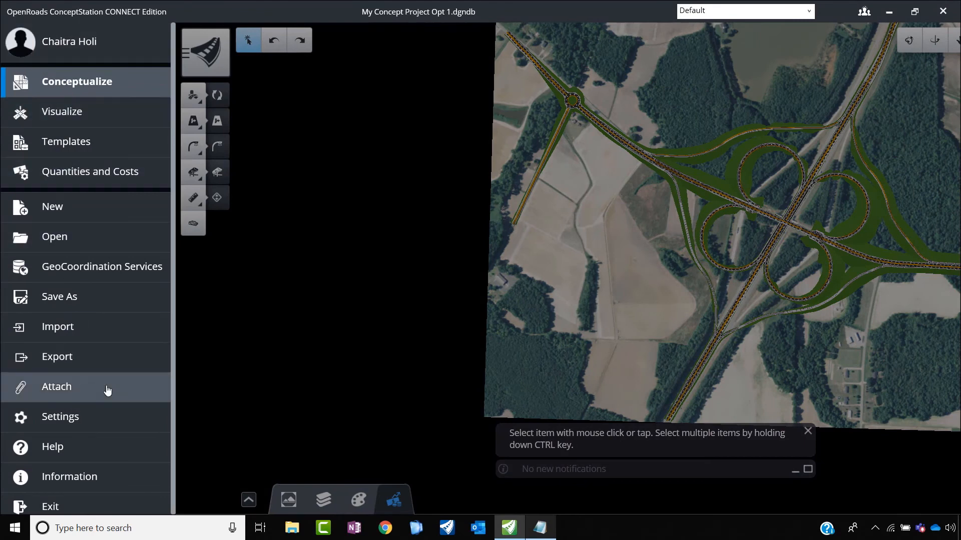
click(89, 329)
click(253, 87)
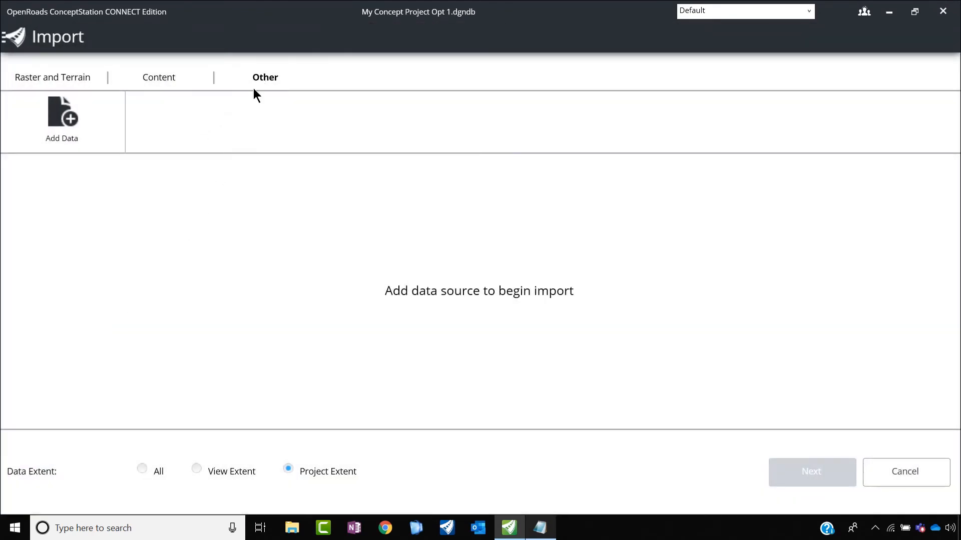
click(63, 122)
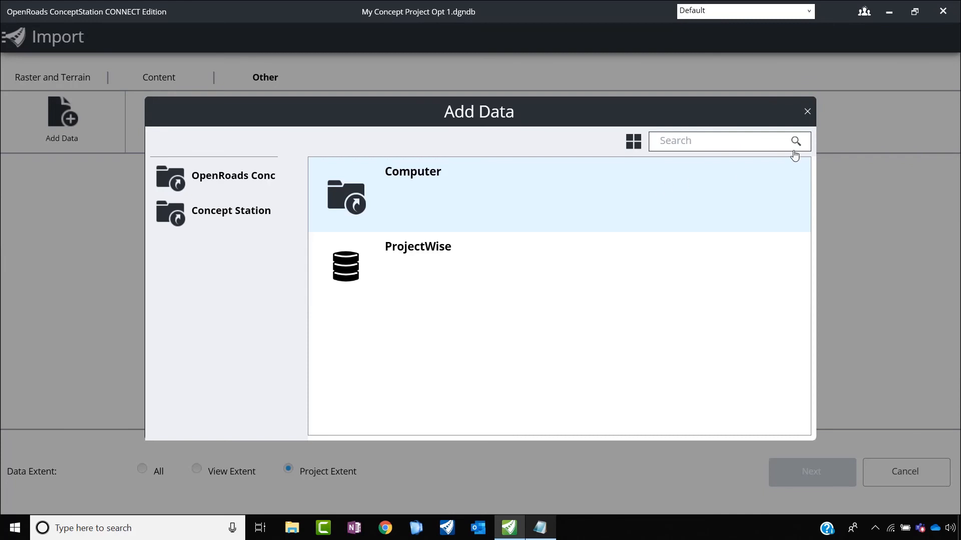
click(807, 112)
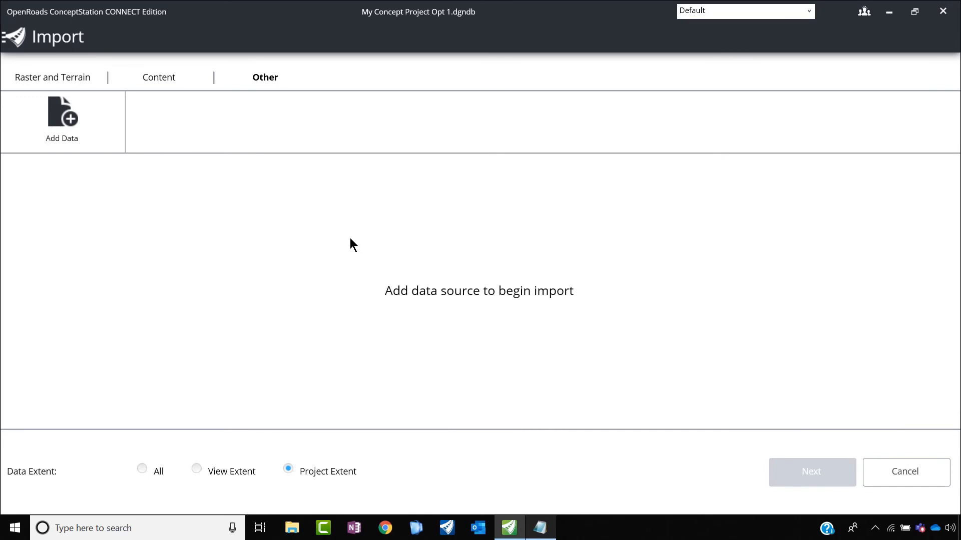
click(12, 37)
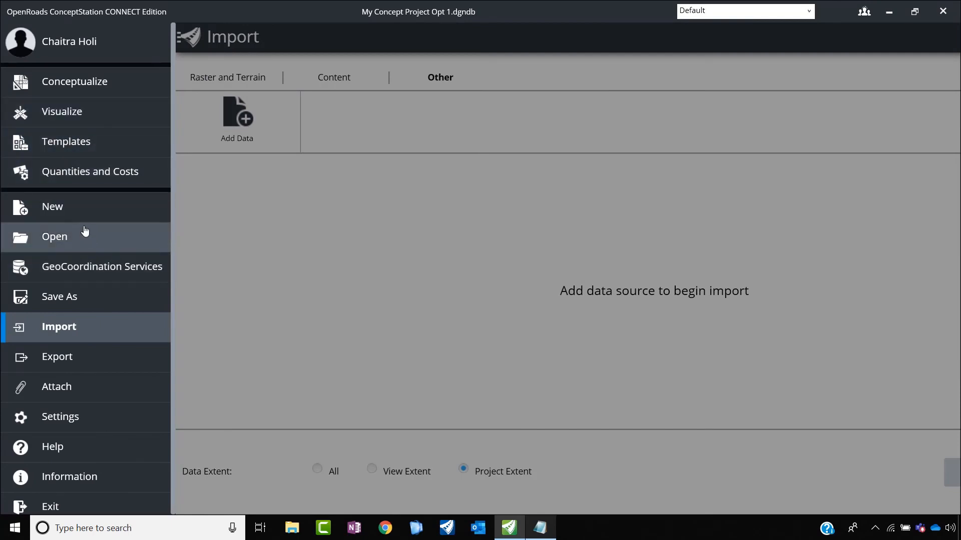
click(103, 96)
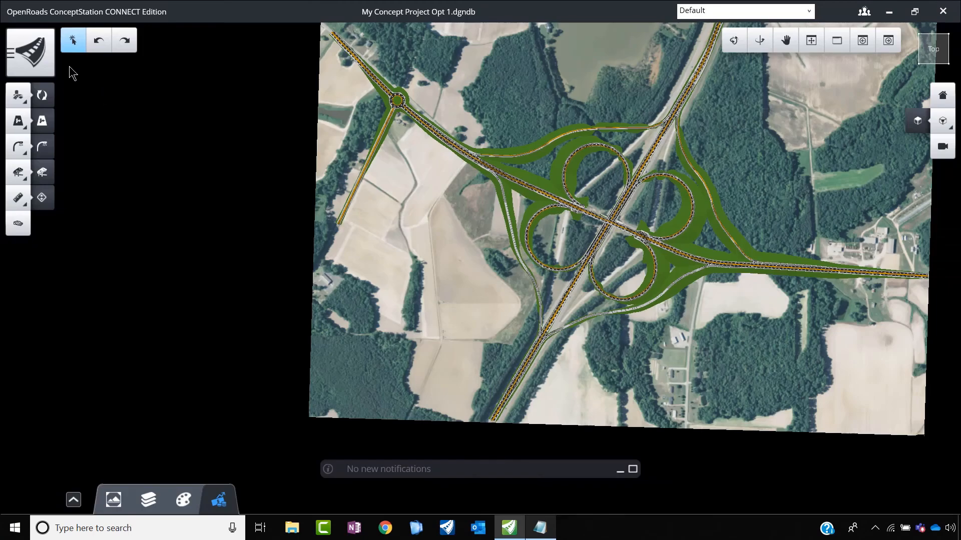
Step: Open the project's export settings and shorten the export base file name to Opt 1
click(27, 50)
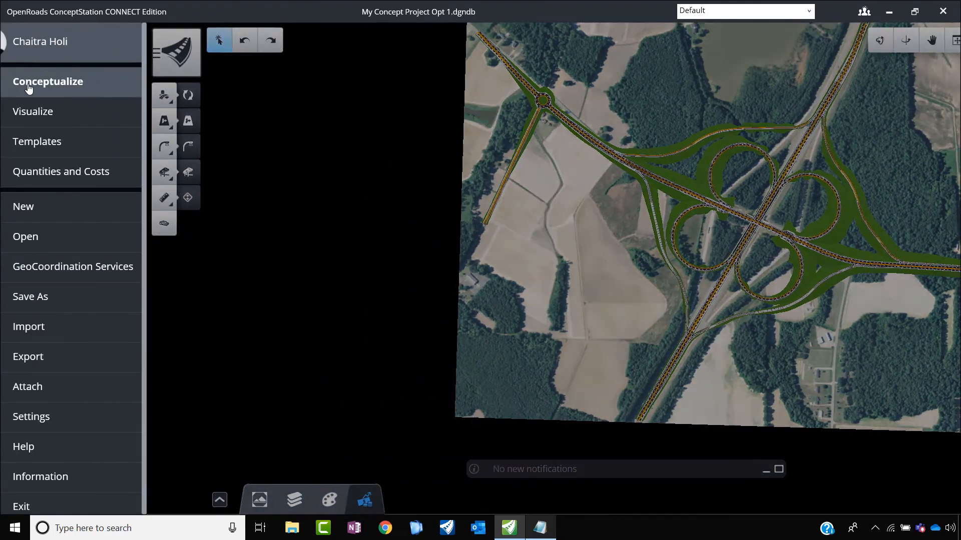
click(62, 366)
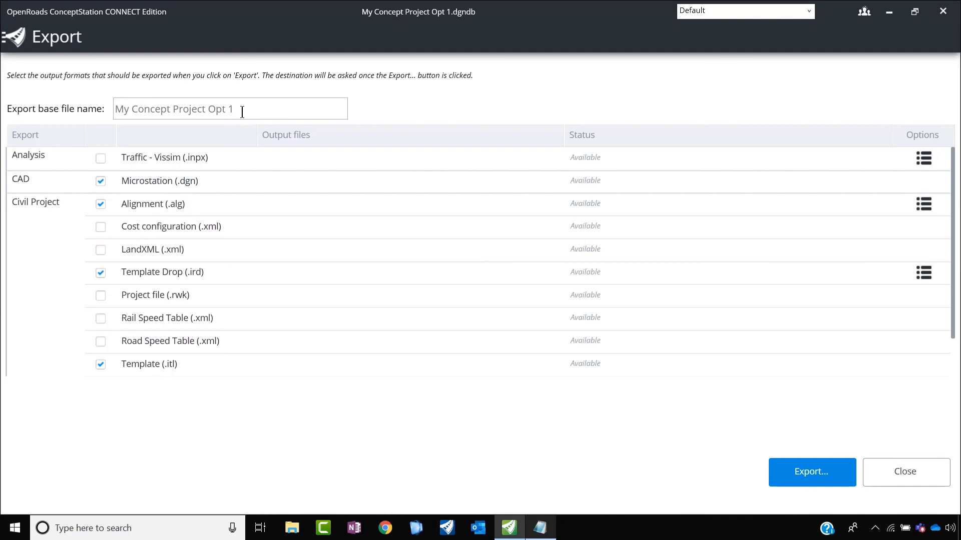
drag(243, 111, 131, 112)
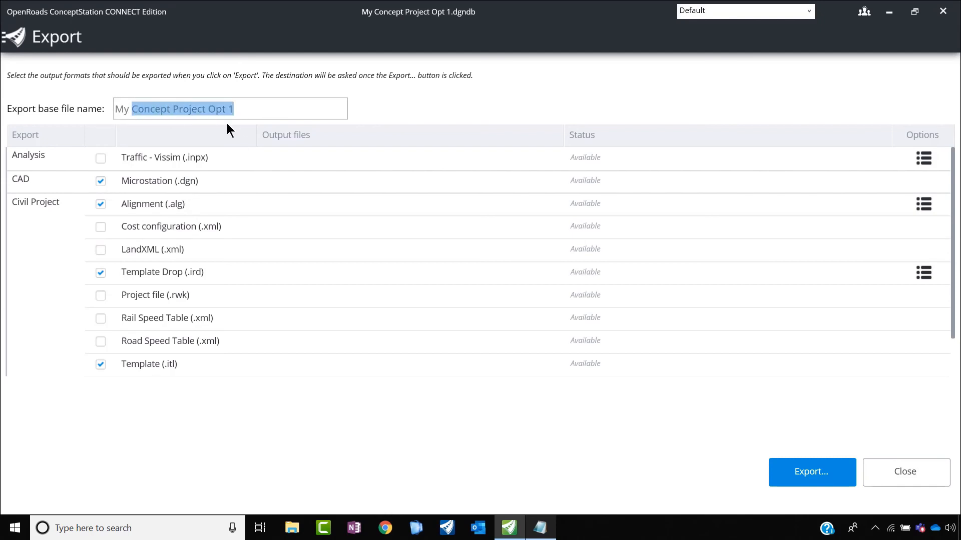
mouse_move(208, 110)
mouse_down()
mouse_move(113, 110)
mouse_move(208, 111)
mouse_up()
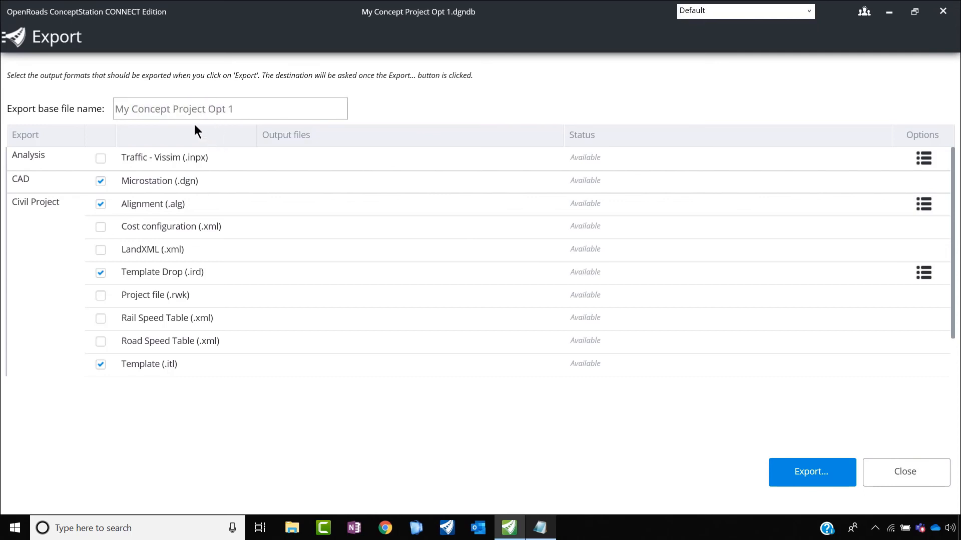
key(ctrl+BackSpace)
key(ctrl+BackSpace)
key(ctrl+BackSpace)
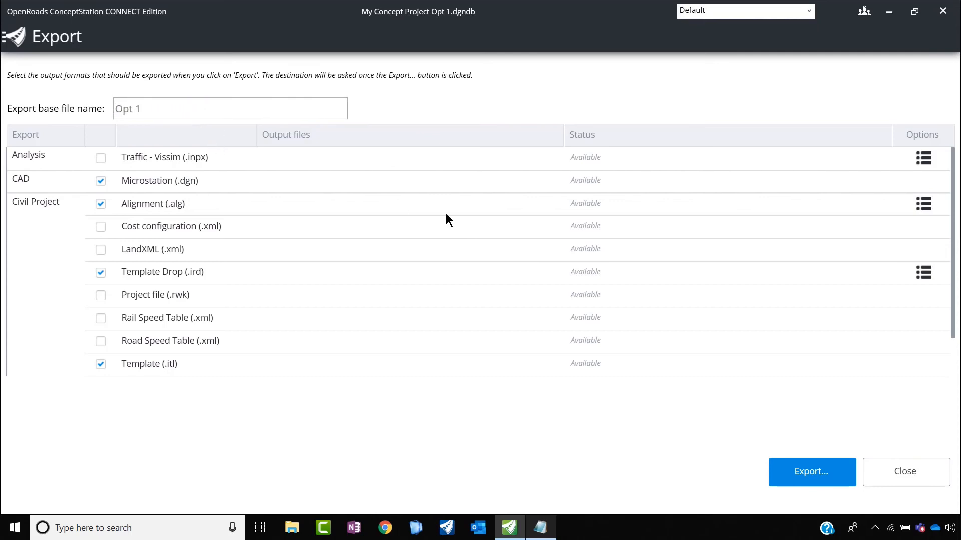
Step: Start the export to the computer and create a folder named Export inside Desktop > OpenRoads ConceptStation Demo
click(809, 472)
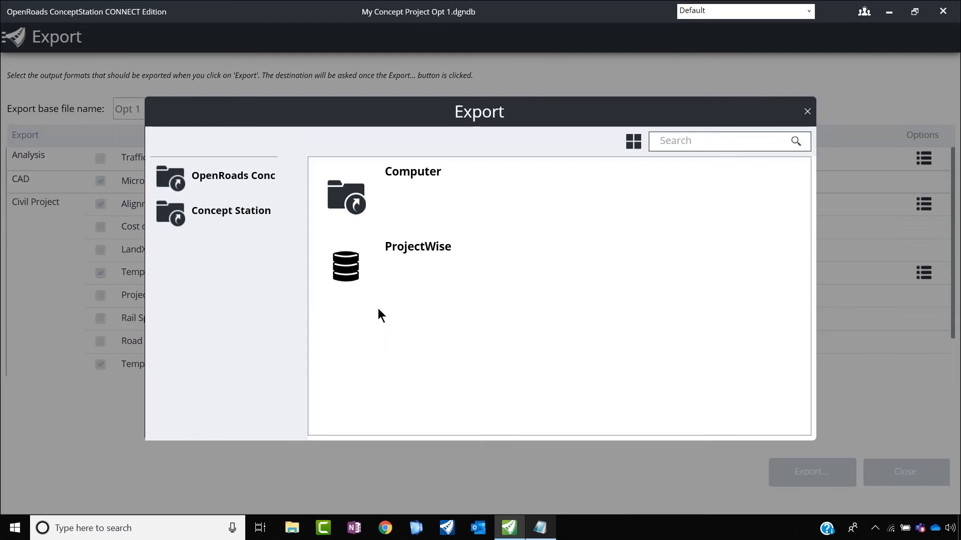
click(398, 190)
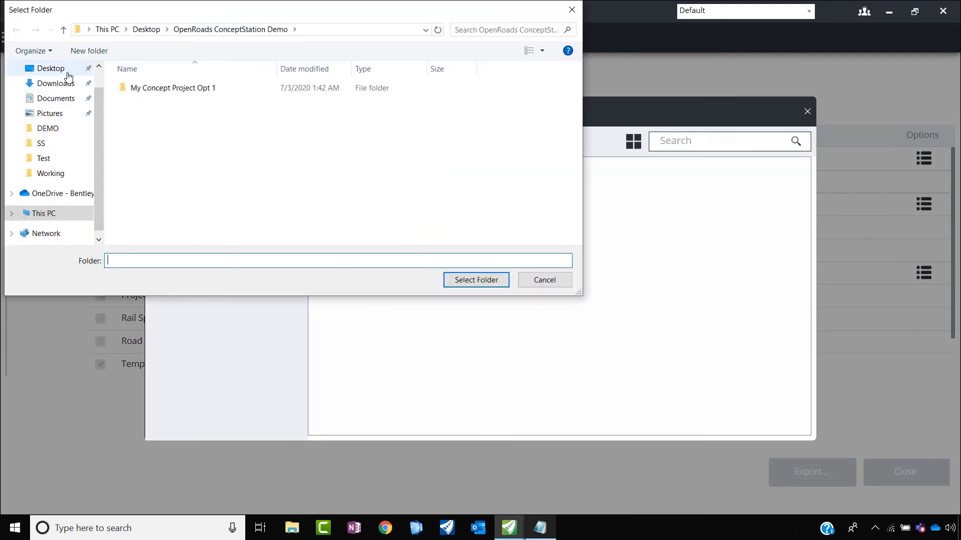
click(52, 69)
double_click(146, 111)
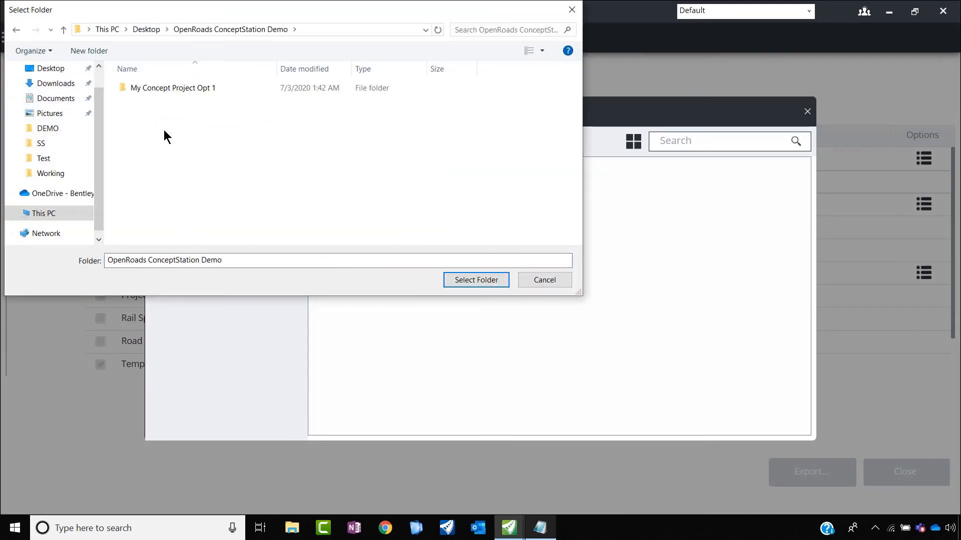
right_click(168, 129)
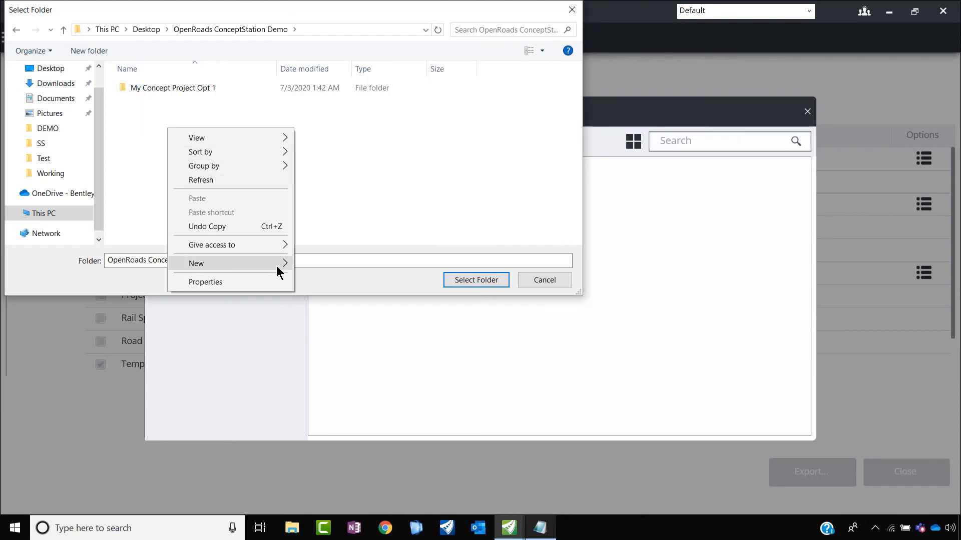
mouse_move(281, 263)
click(329, 261)
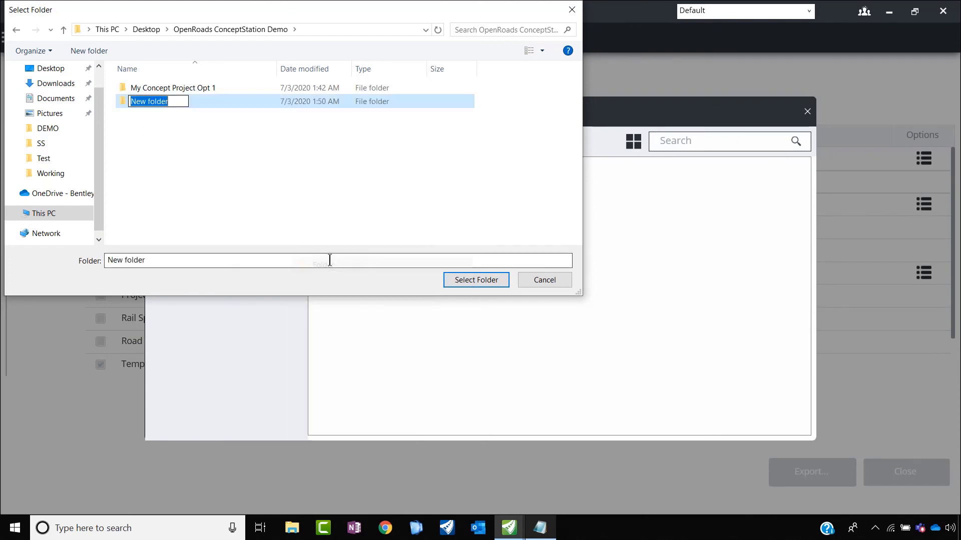
text(Export)
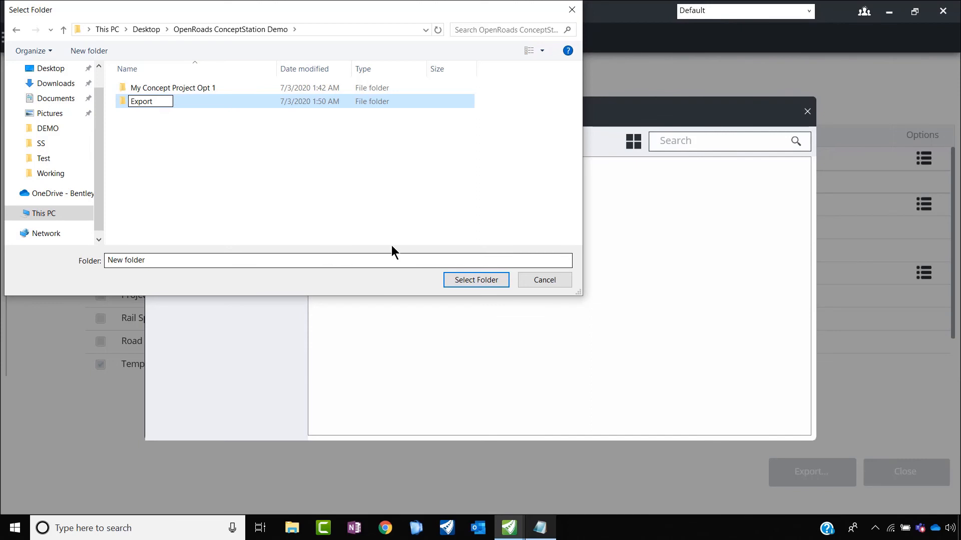
key(Return)
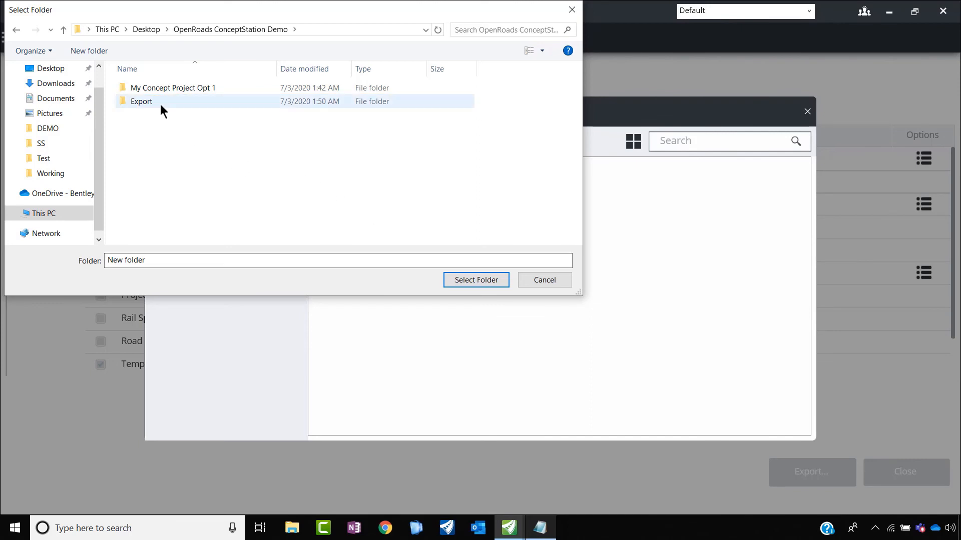
Step: Export the checked DGN, ALG, IRD, ITL, TIN and MXL formats into the Export folder and return to the Conceptualize workspace
click(160, 104)
click(466, 280)
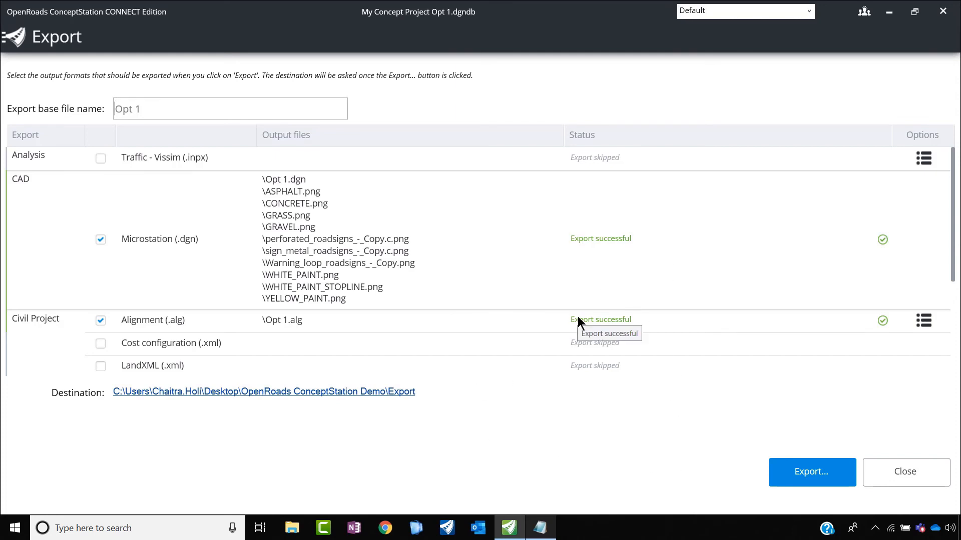
scroll(955, 240, down, 5)
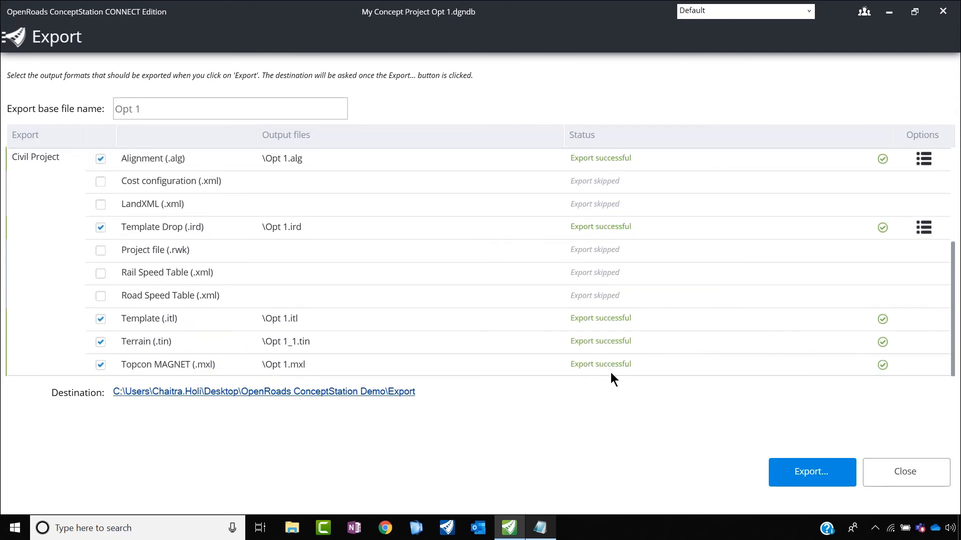
click(13, 37)
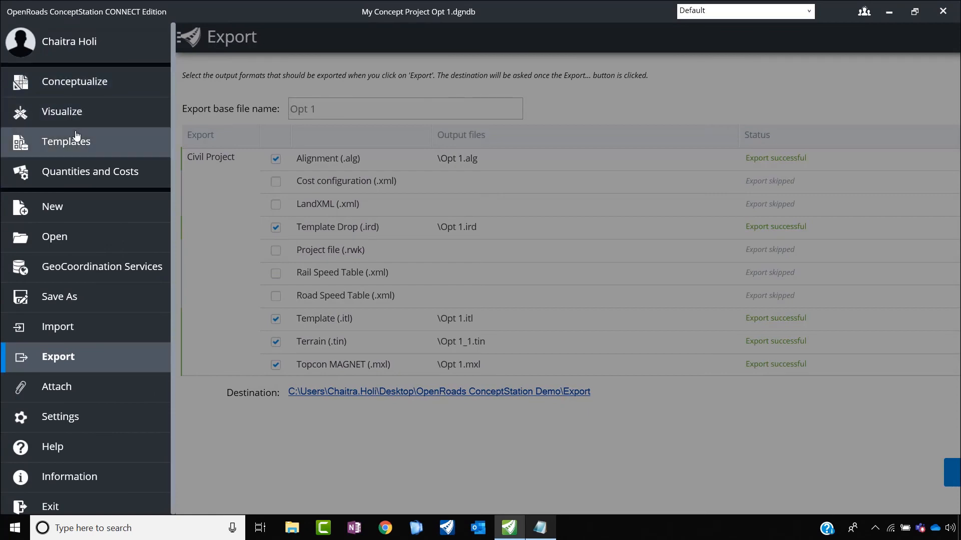
click(65, 83)
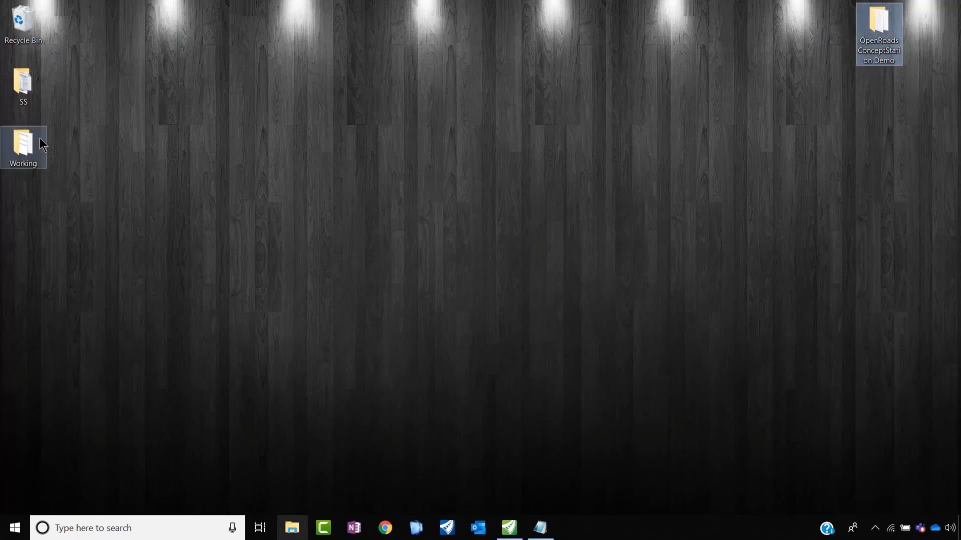
Step: In File Explorer, open the Export folder inside OpenRoads ConceptStation Demo and list its files in details view with a wider Name column
double_click(884, 38)
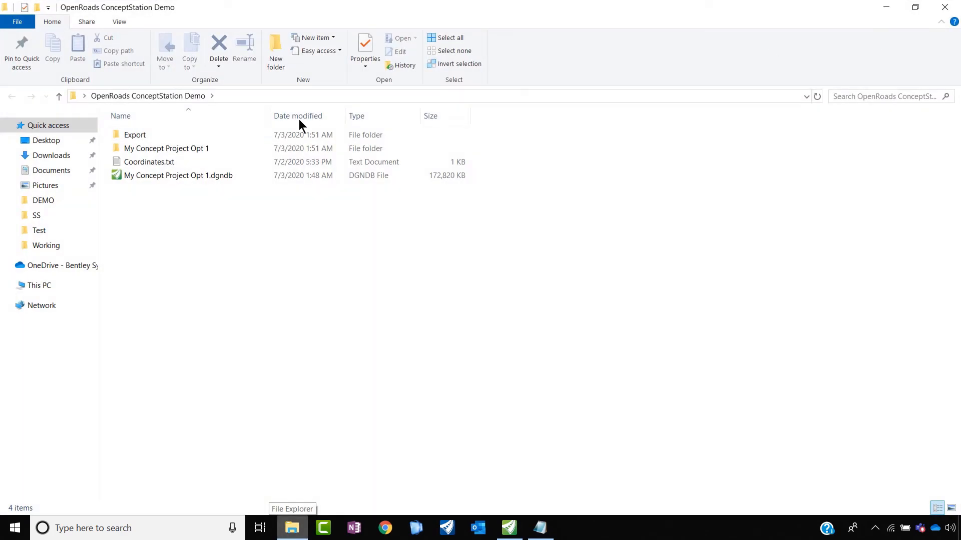
double_click(143, 135)
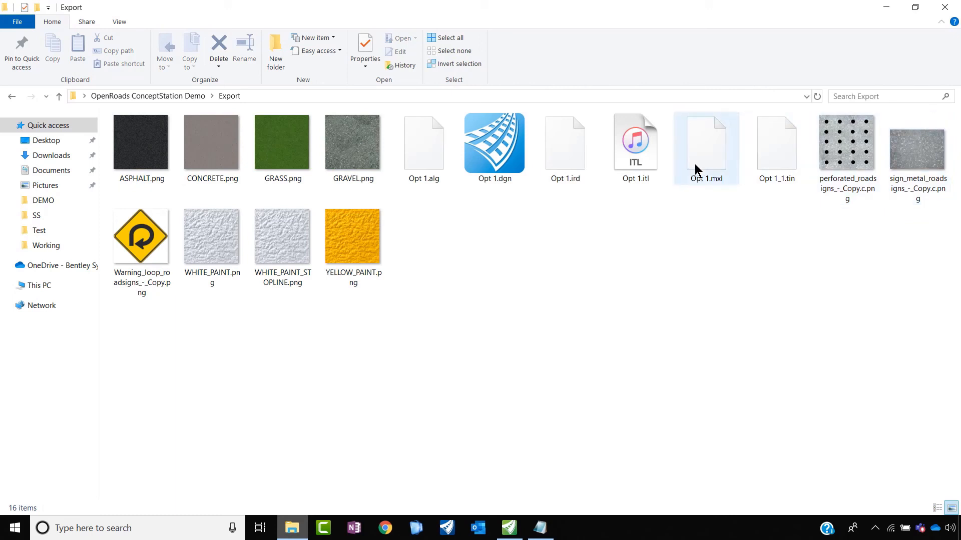
click(806, 97)
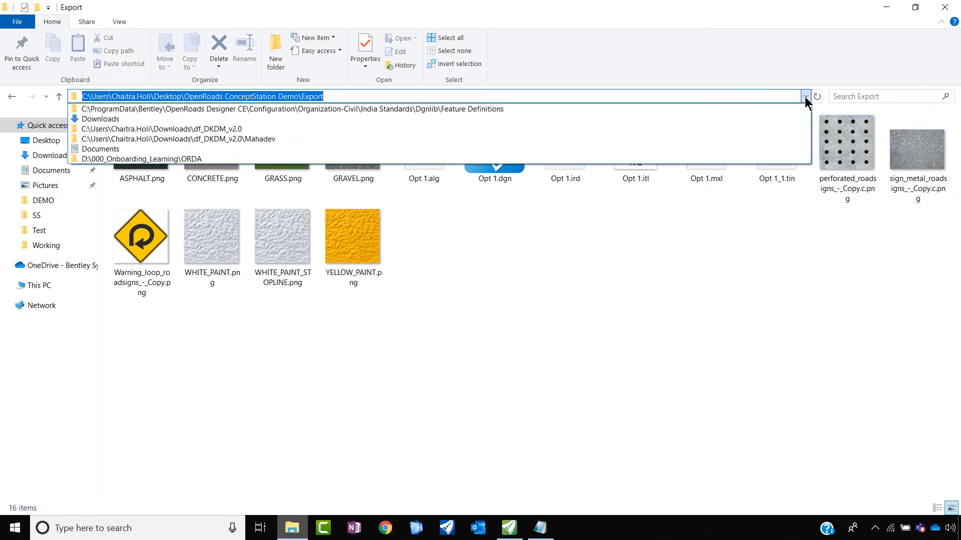
click(805, 96)
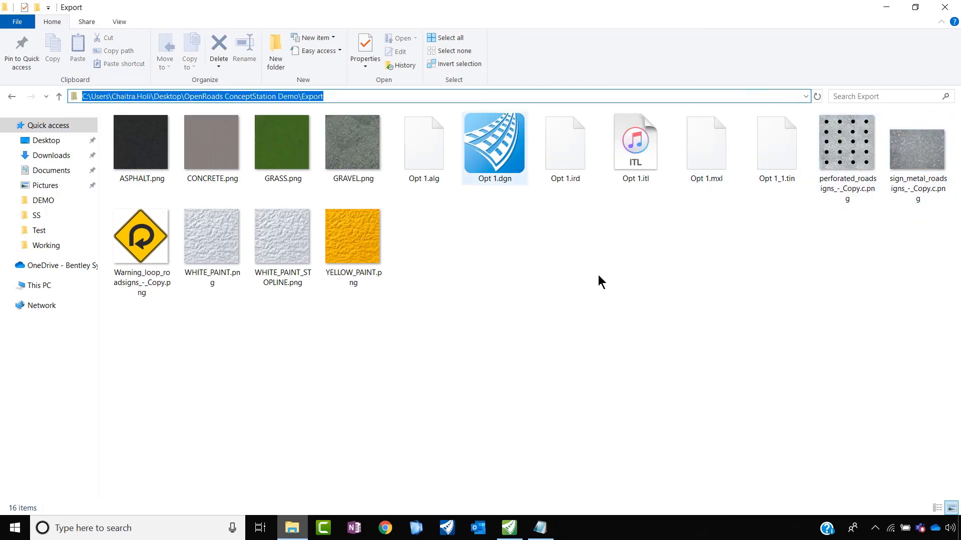
click(938, 509)
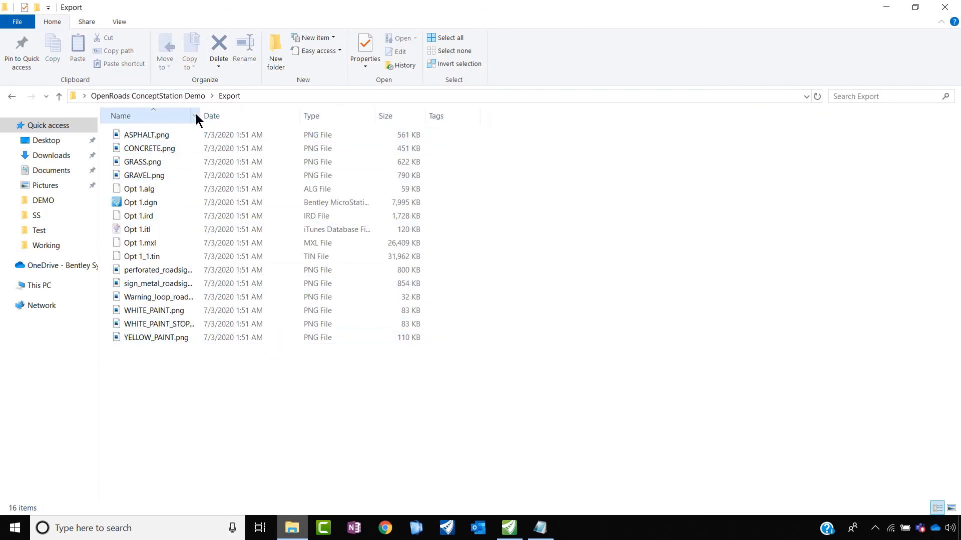
drag(199, 116, 314, 134)
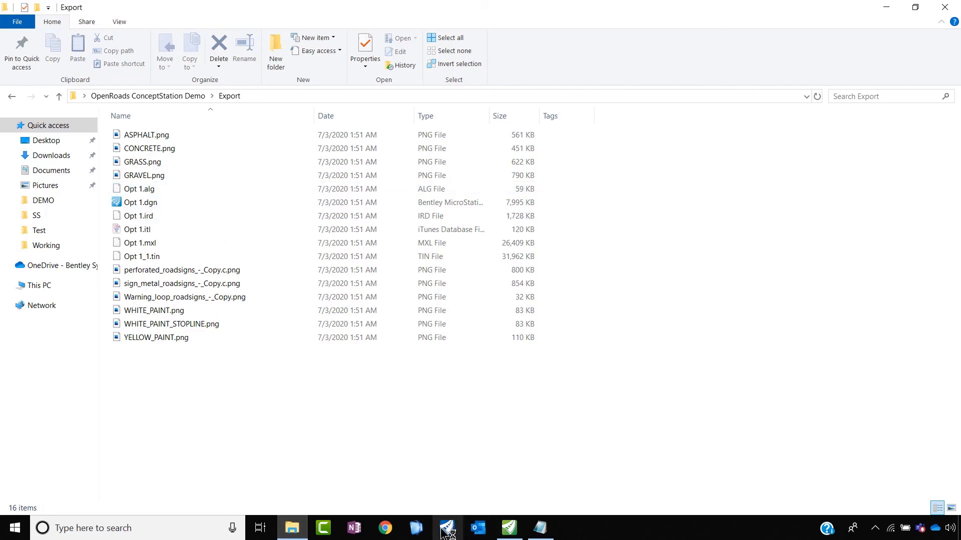
Step: Return to OpenRoads ConceptStation, send the project to Visualize, and maximize the resulting LumenRT window
click(510, 531)
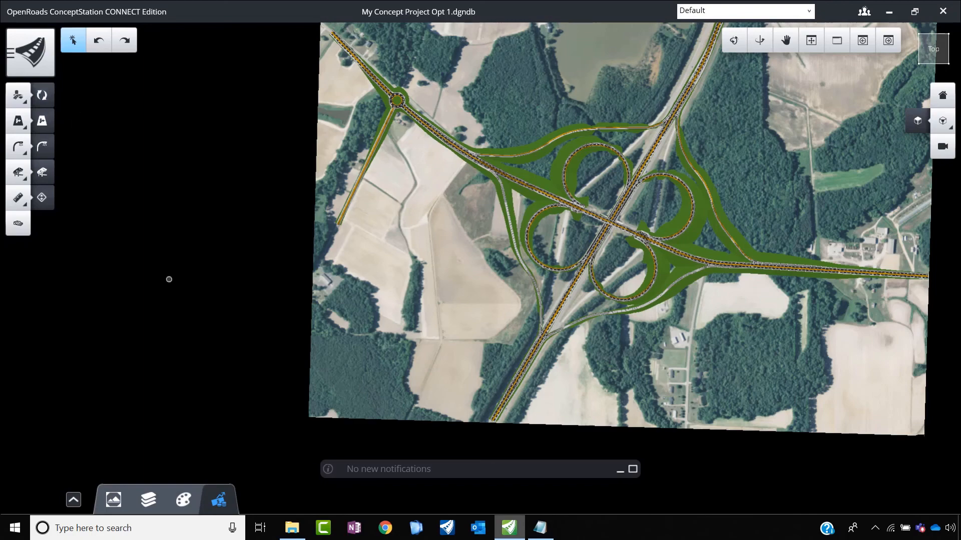
click(13, 74)
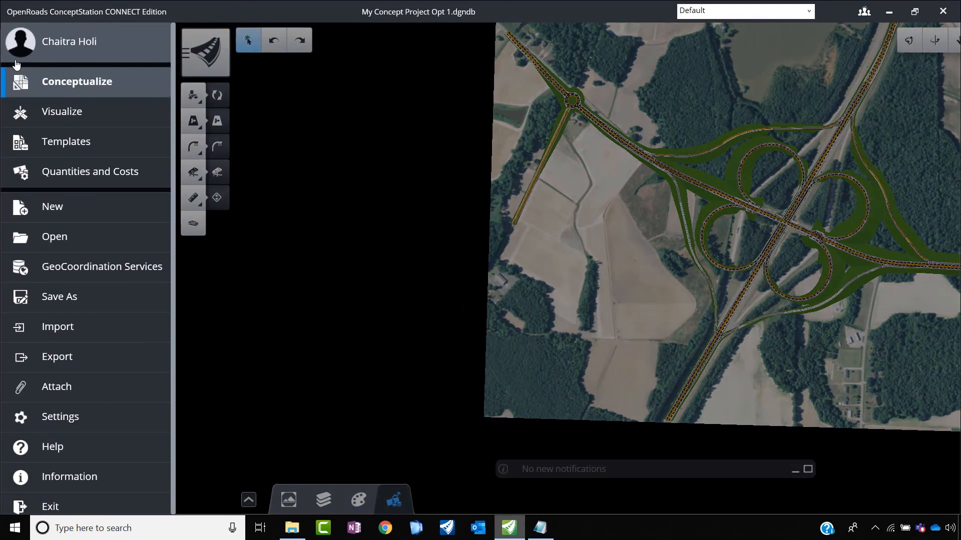
click(70, 112)
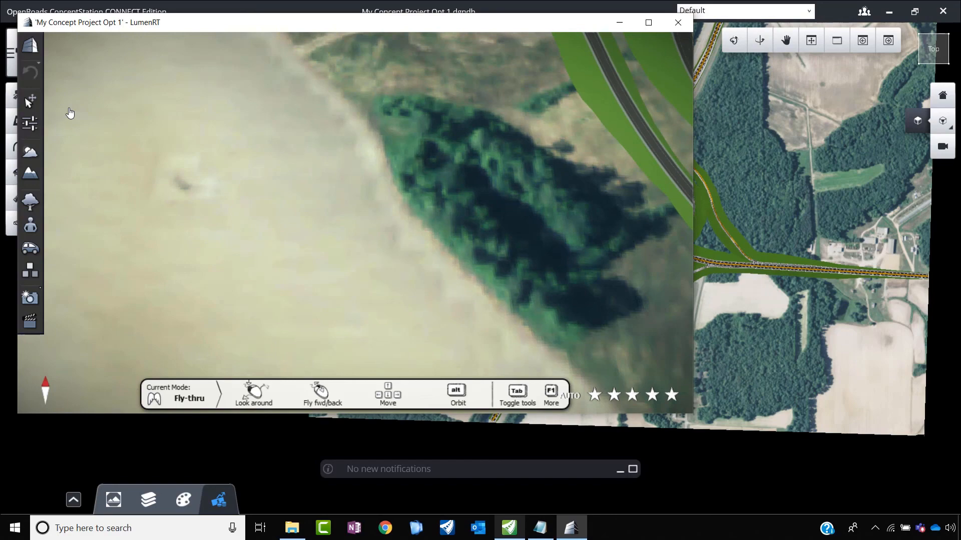
click(648, 23)
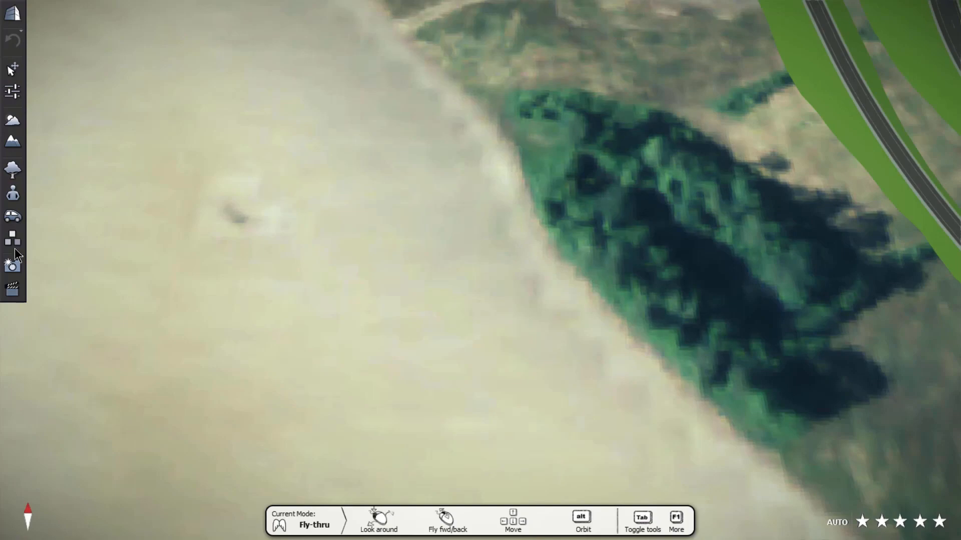
Step: Bring the whole interchange model into view and open the Movie Editor
click(245, 225)
scroll(230, 222, down, 10)
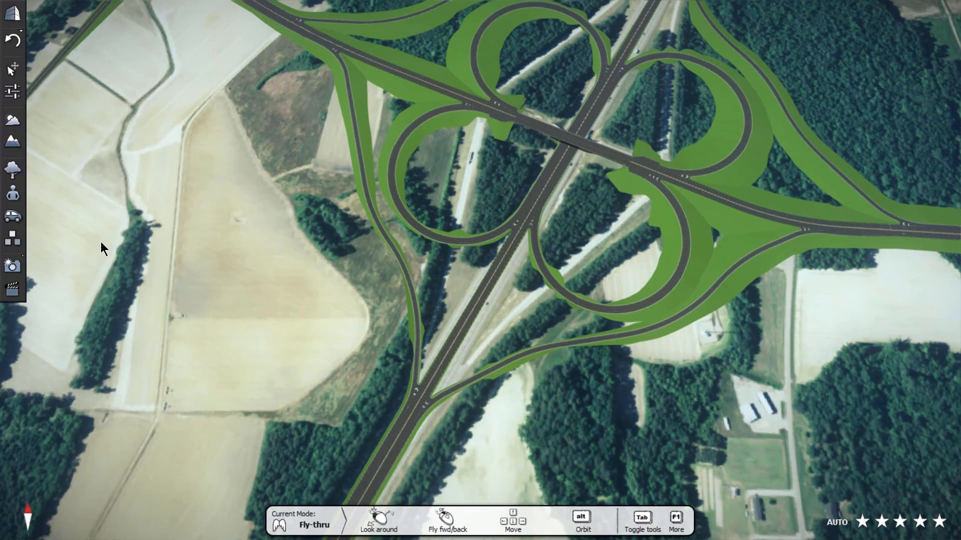
scroll(345, 244, down, 3)
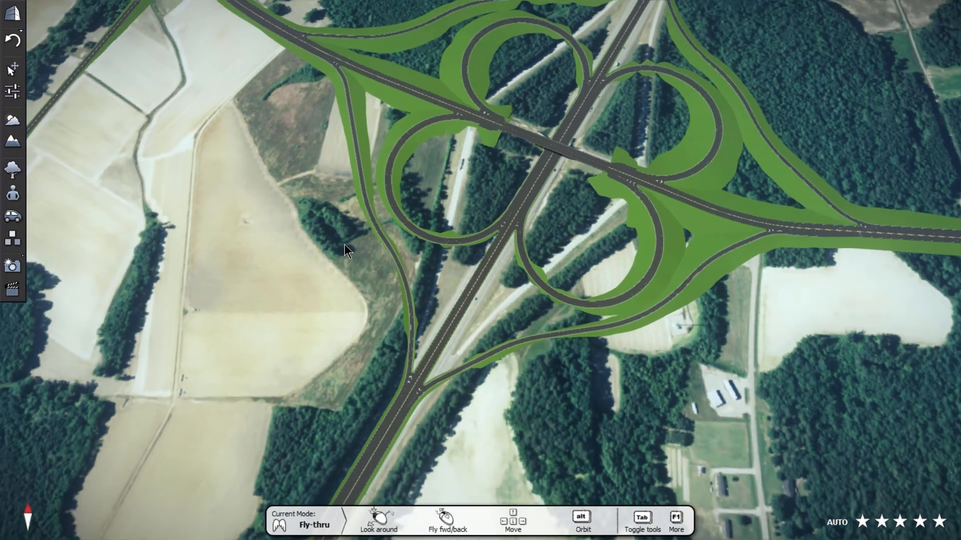
scroll(322, 245, down, 5)
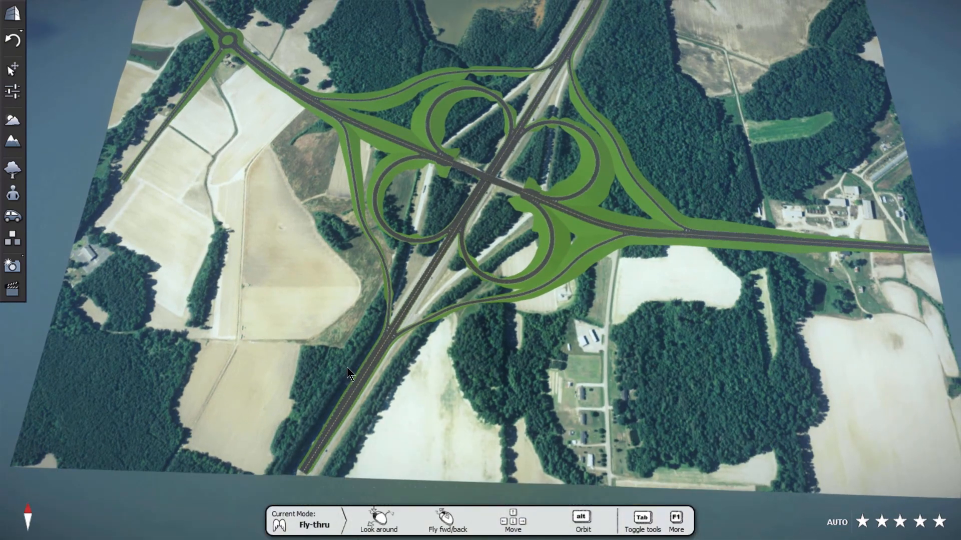
click(13, 290)
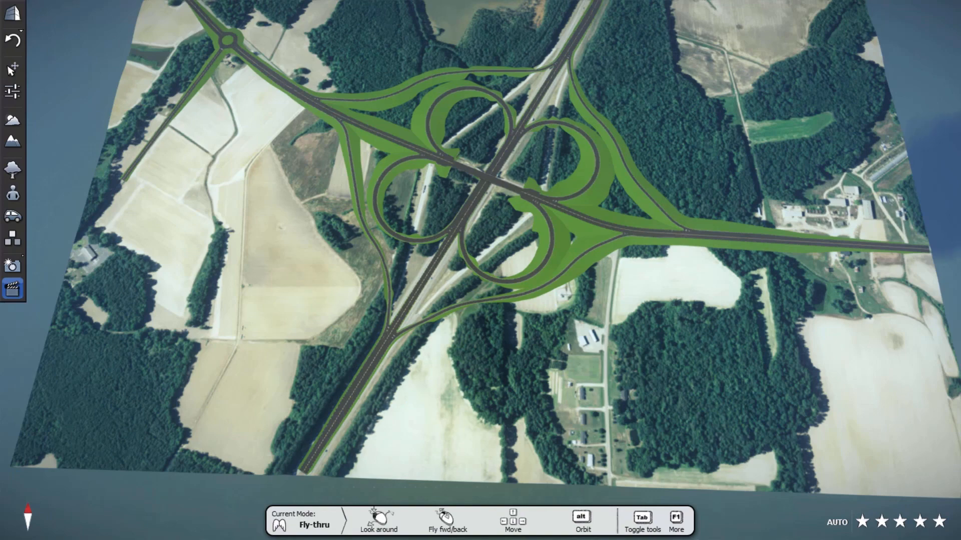
click(14, 293)
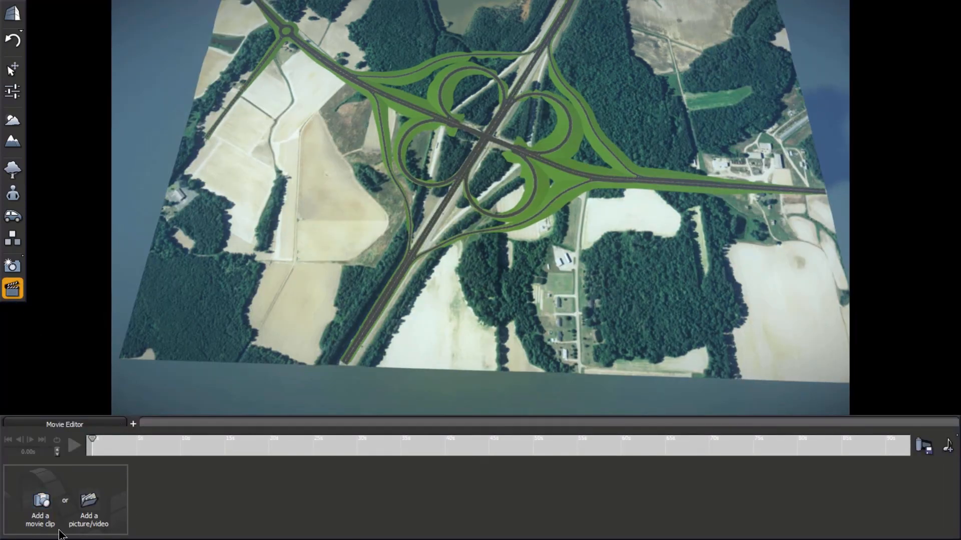
Step: Add a movie clip whose opening keyframe looks down the highway median toward the two diverging ramps
scroll(378, 306, up, 5)
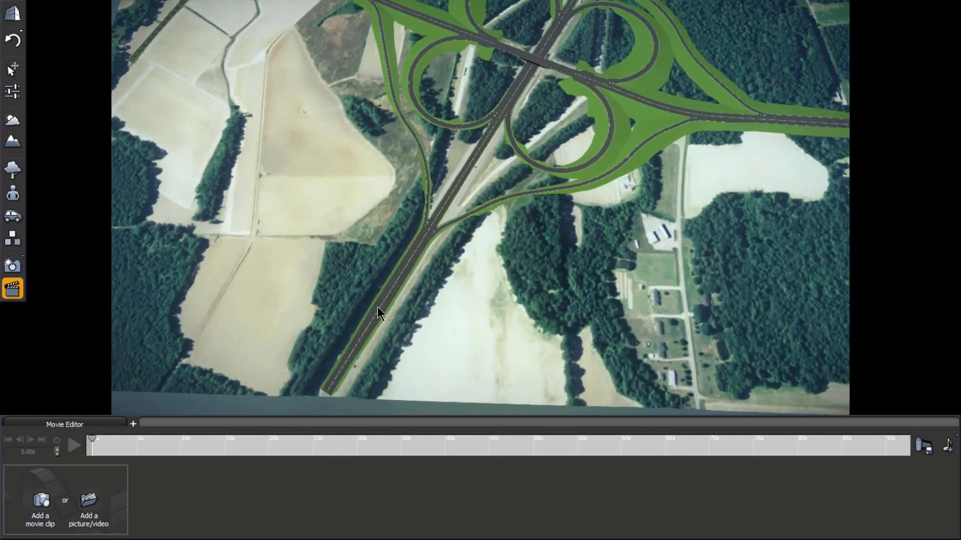
scroll(377, 307, up, 2)
drag(359, 335, 417, 180)
scroll(386, 322, down, 3)
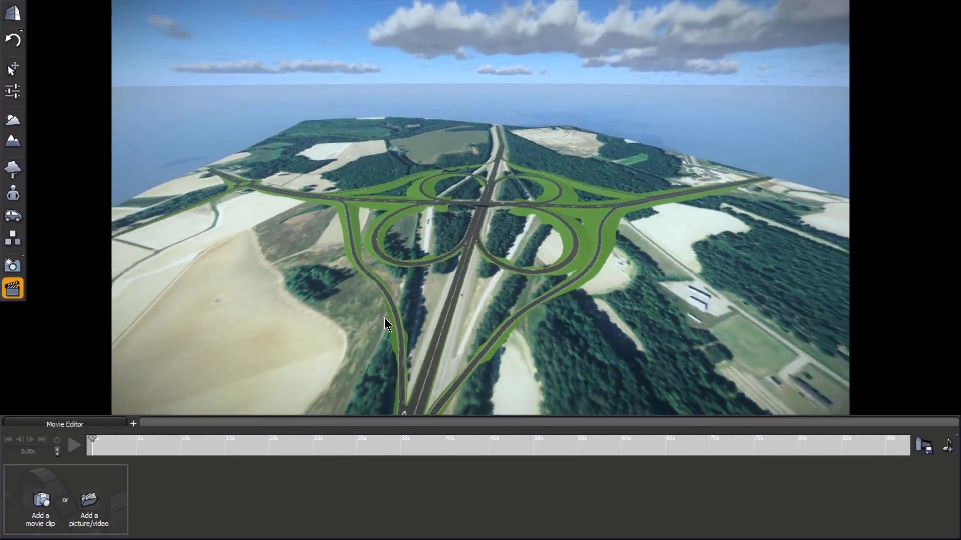
scroll(400, 395, up, 5)
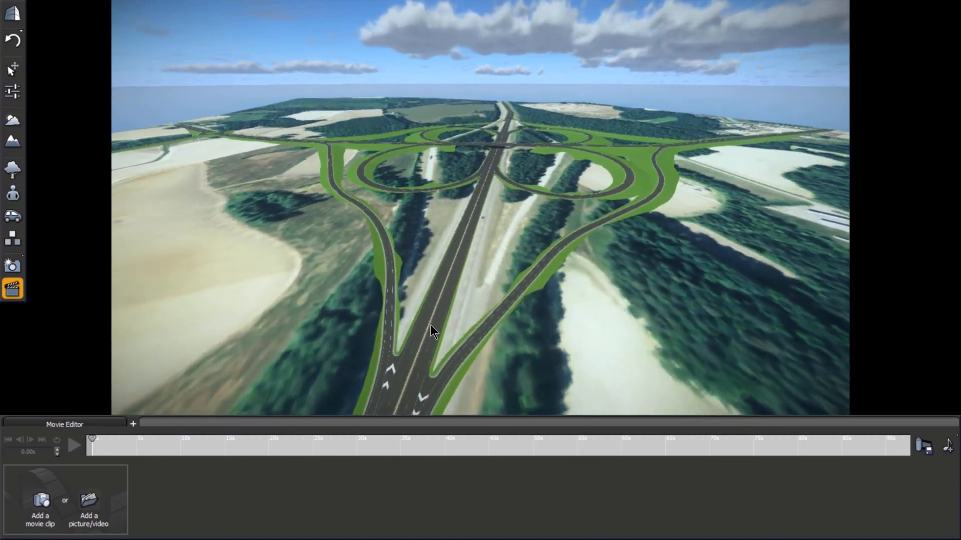
scroll(472, 223, down, 4)
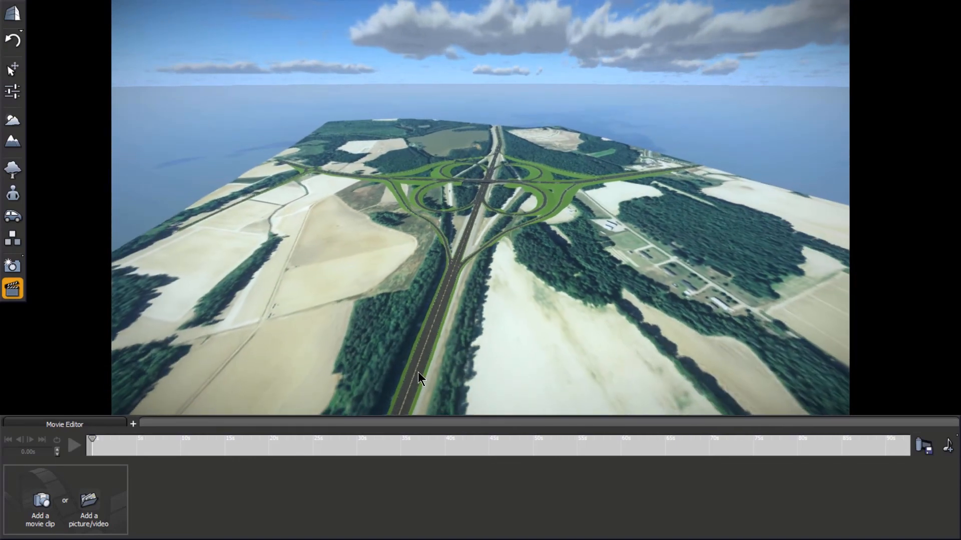
scroll(440, 290, up, 6)
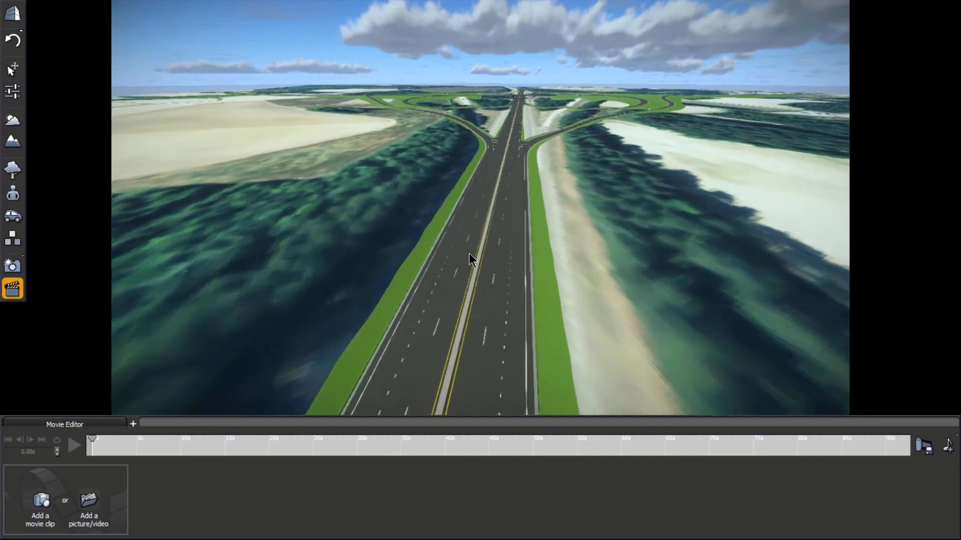
scroll(478, 180, up, 3)
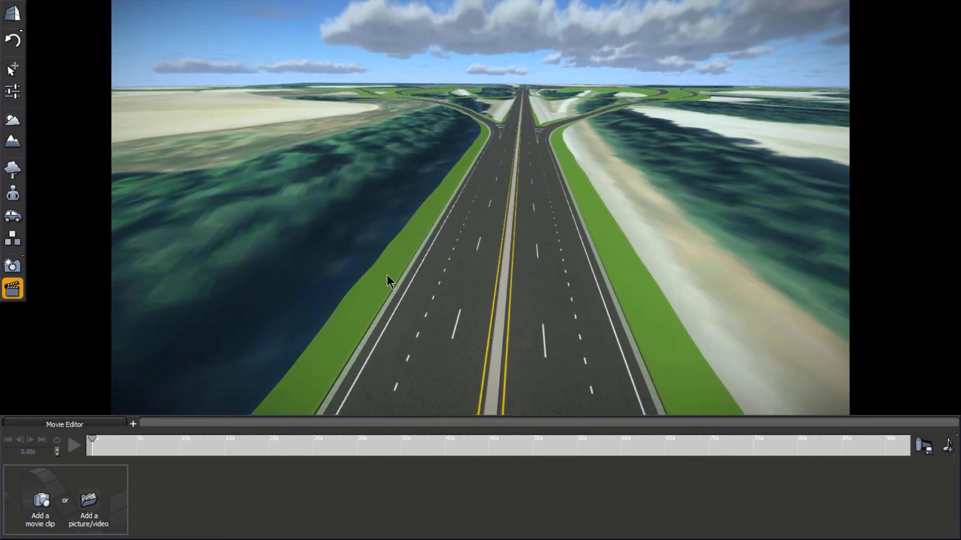
click(40, 503)
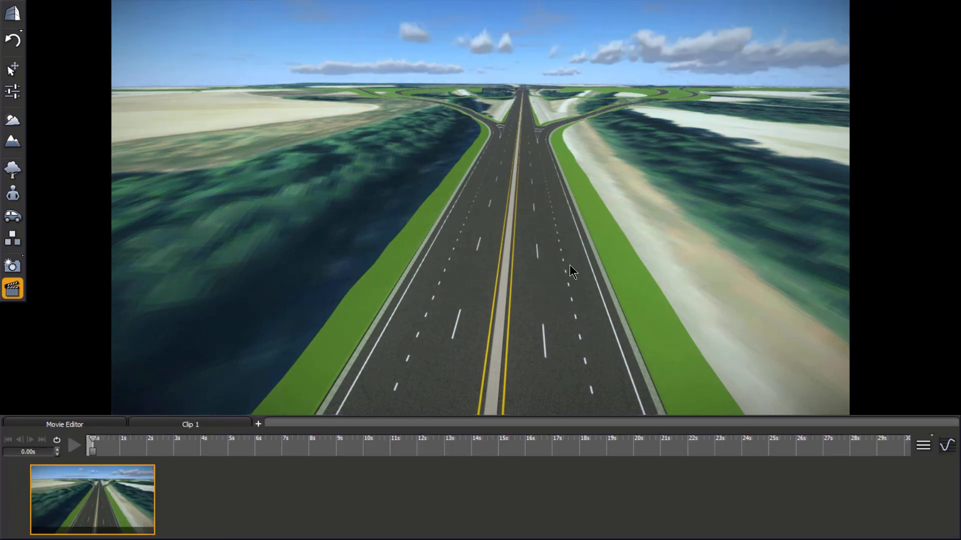
Step: Add four more keyframes to the clip, each further along the highway, ending just before the overpass bridge
scroll(531, 82, up, 5)
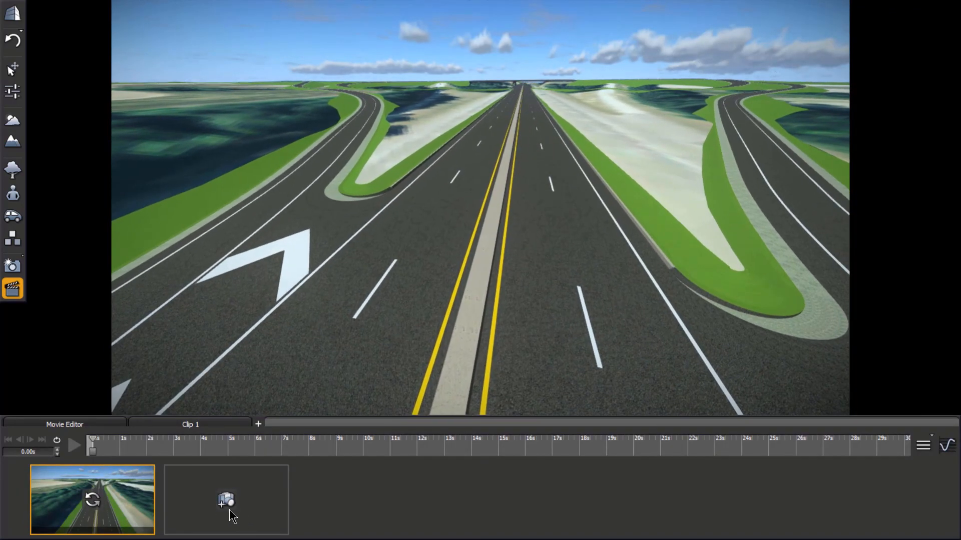
click(229, 506)
scroll(524, 82, down, 5)
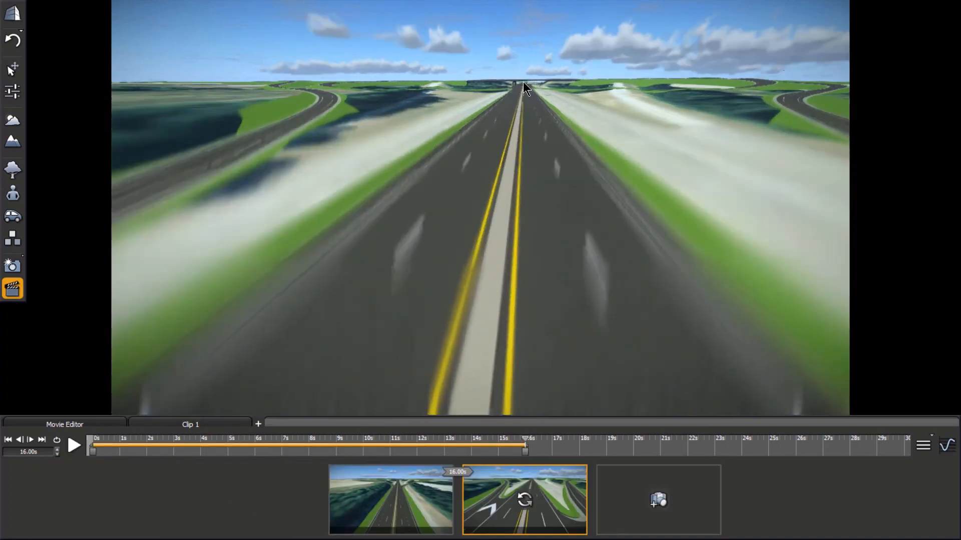
click(659, 502)
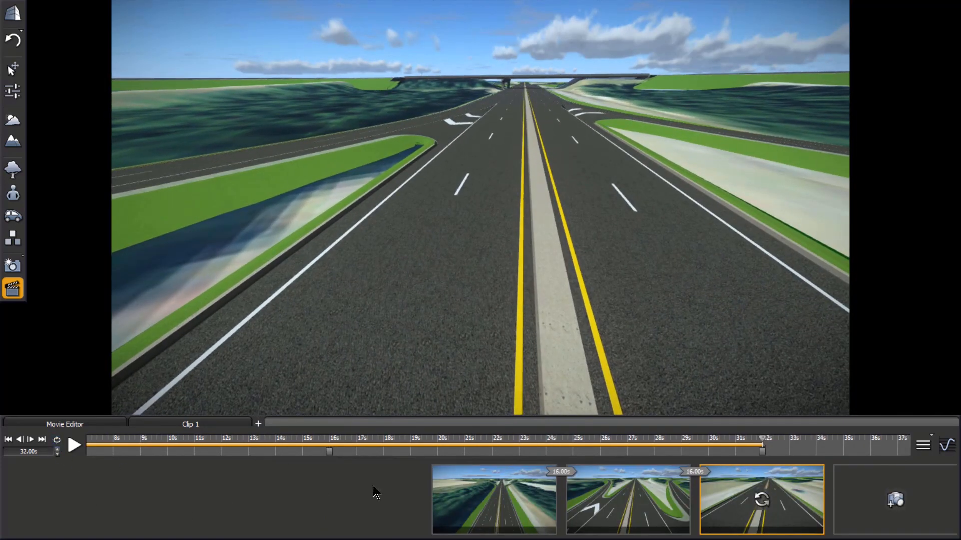
click(894, 500)
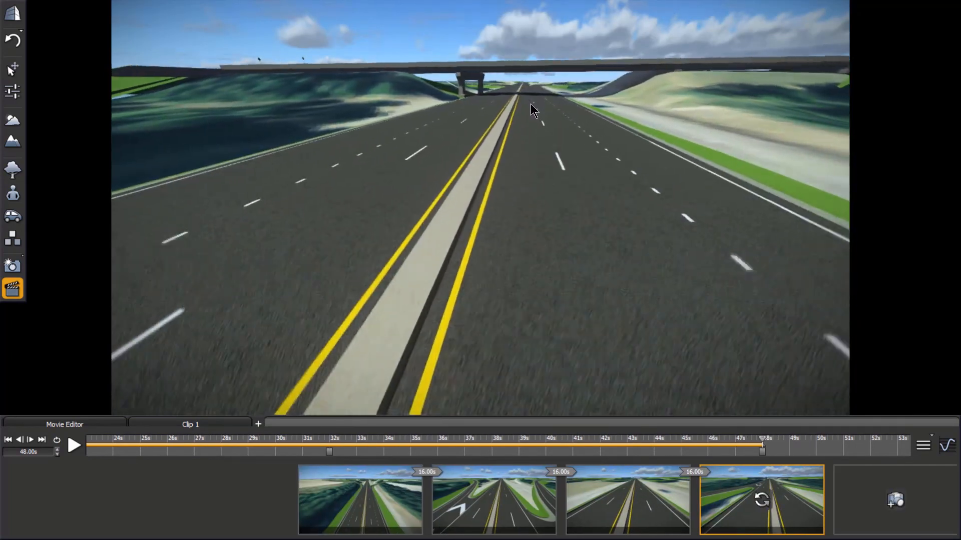
click(895, 500)
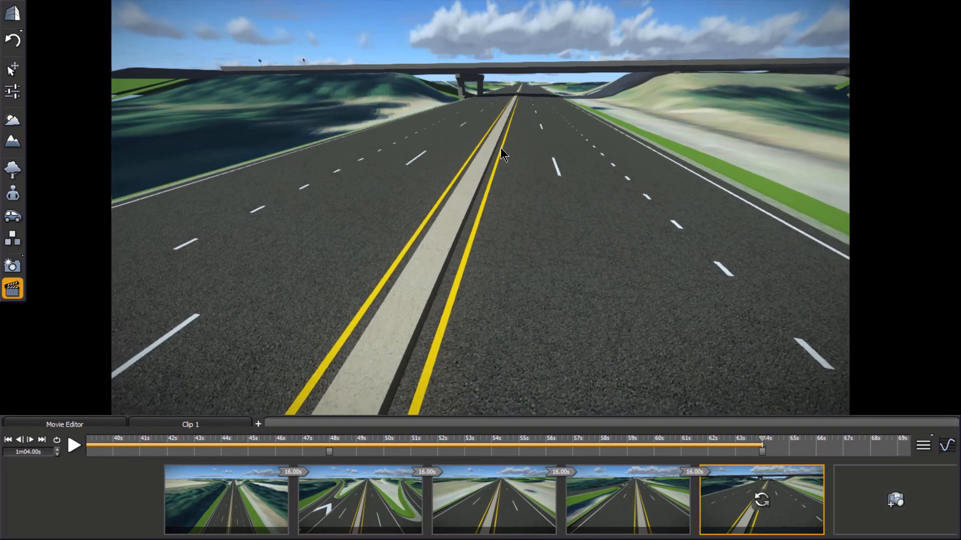
Step: Add a sixth keyframe with a raised view along the crossing road over the bridge and the loop ramps
scroll(491, 154, down, 6)
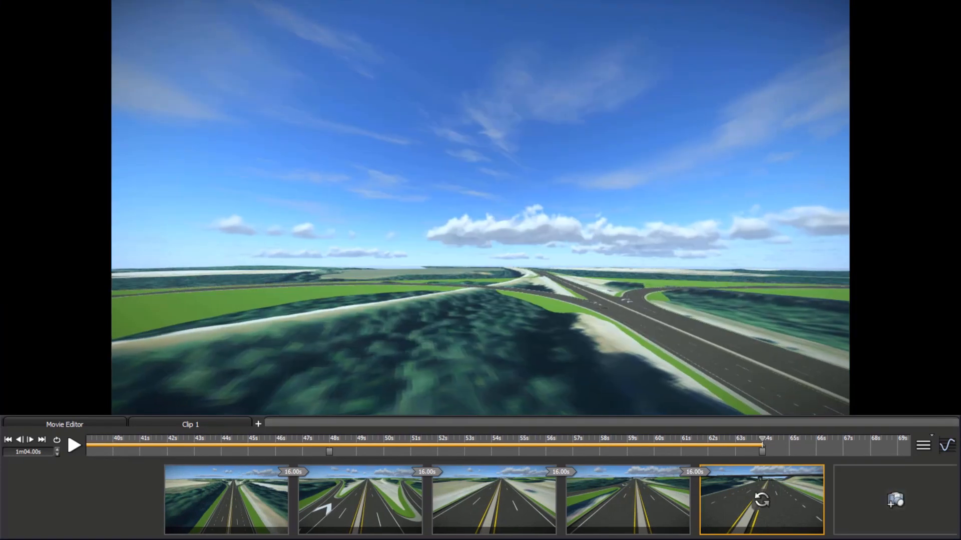
right_drag(251, 248, 550, 390)
key(s)
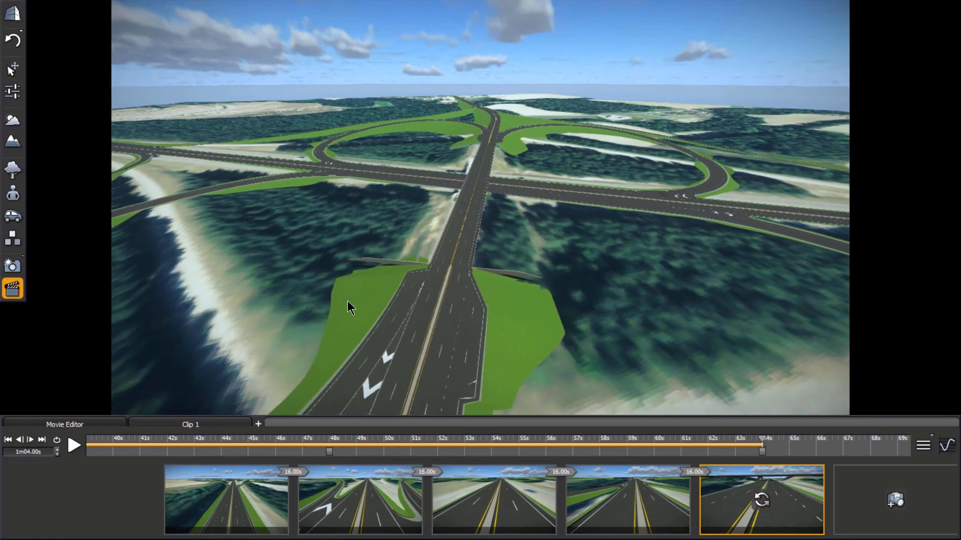
click(898, 502)
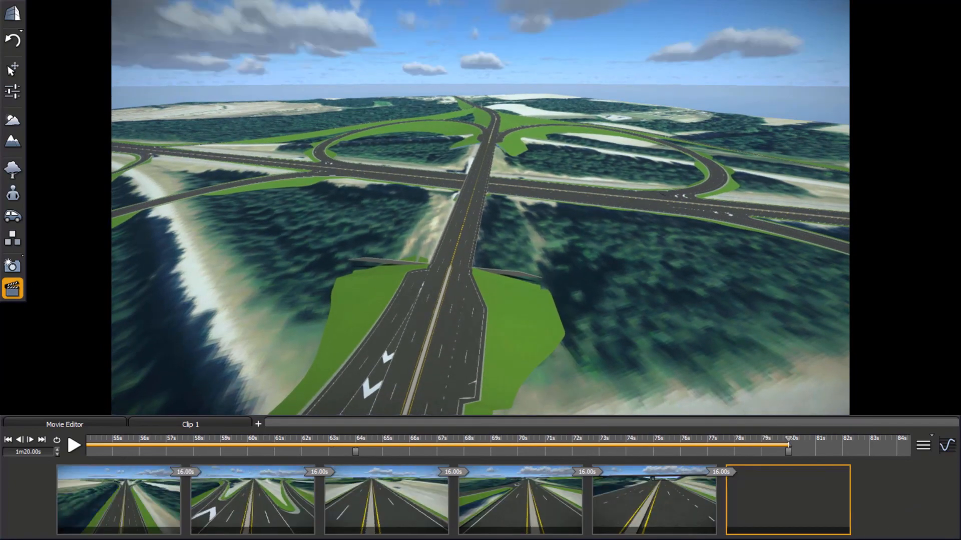
Step: Set all five transitions between the clip's keyframes to 2 seconds and play the clip
double_click(186, 472)
text(2)
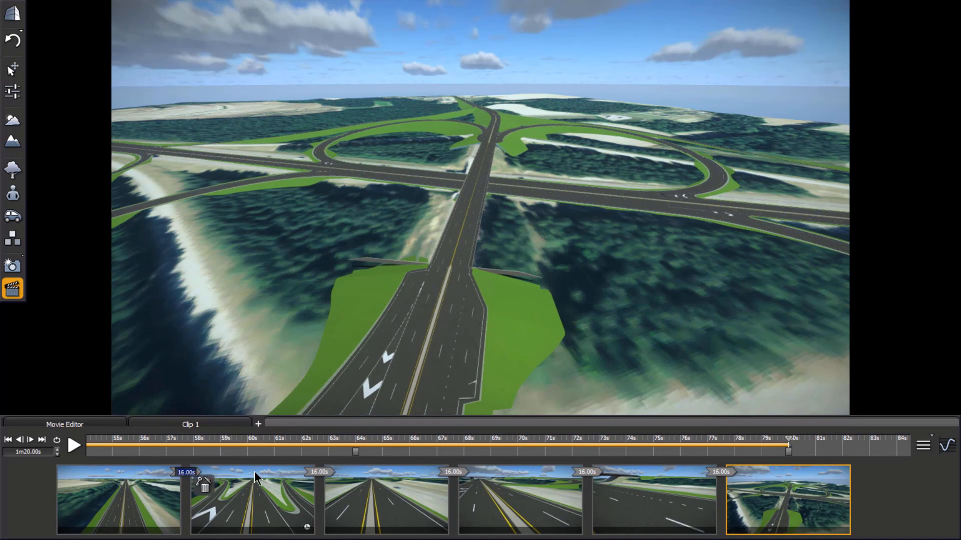
double_click(320, 473)
text(2)
double_click(454, 472)
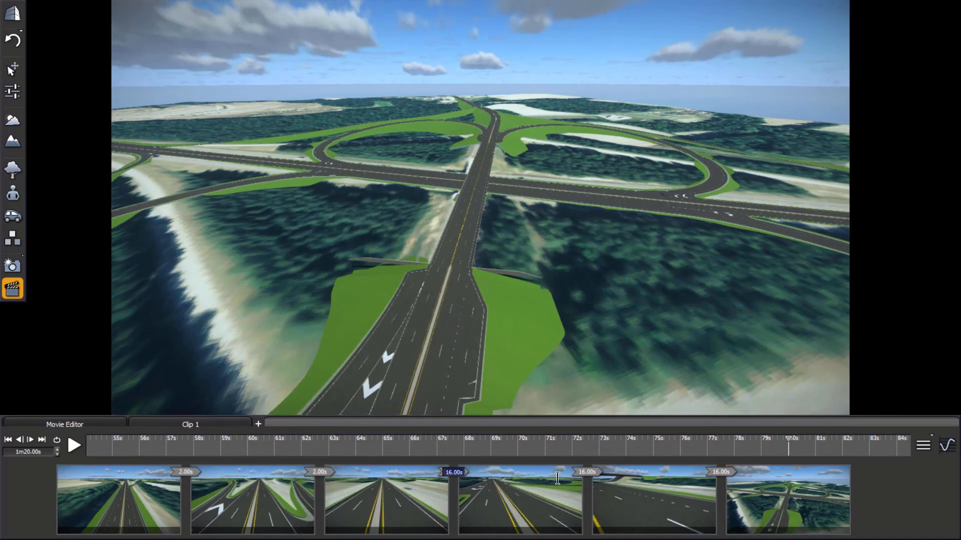
text(2)
double_click(586, 473)
text(2)
double_click(721, 472)
text(2)
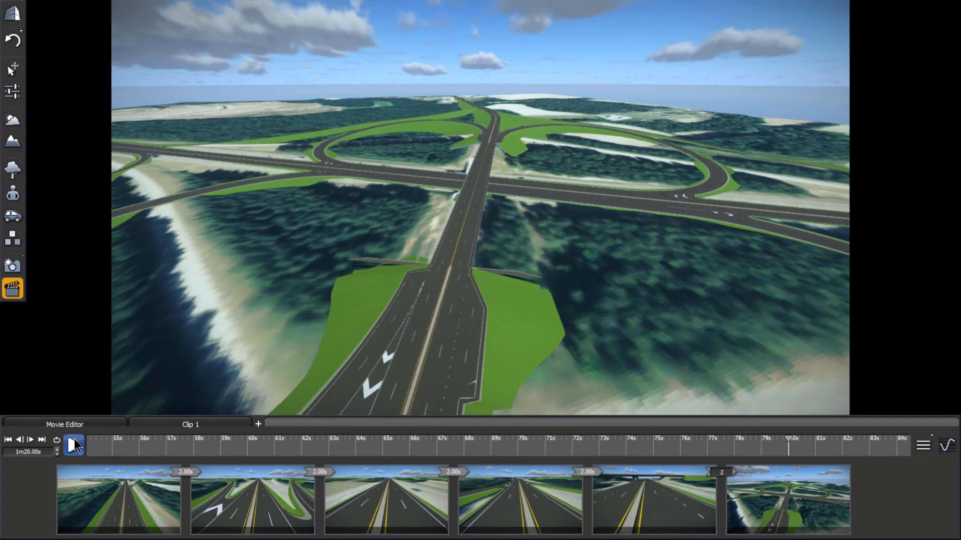
click(73, 441)
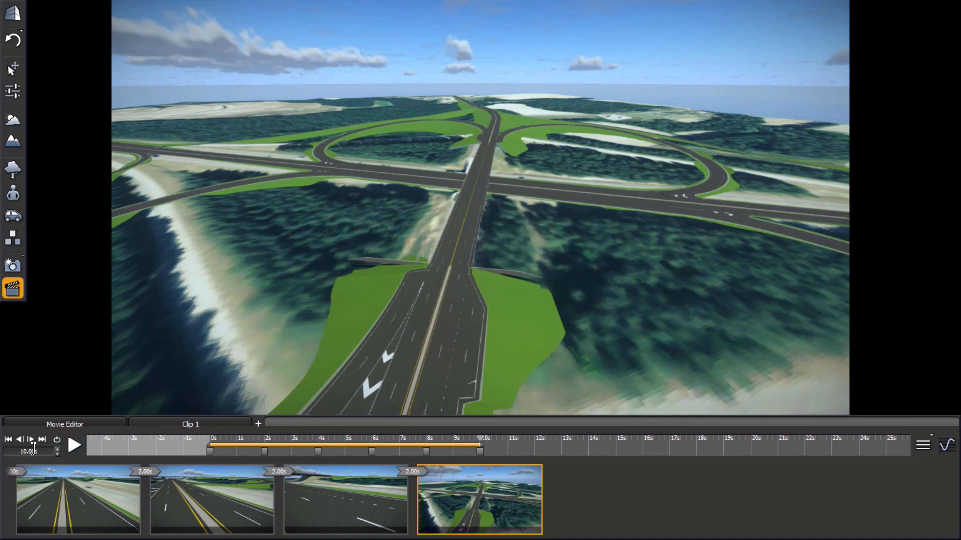
mouse_move(397, 478)
Step: Export the clip to the desktop at 720p HD, standard quality, MPEG-4 part 2 and 30 fps, and close LumenRT with the scene saved
click(926, 446)
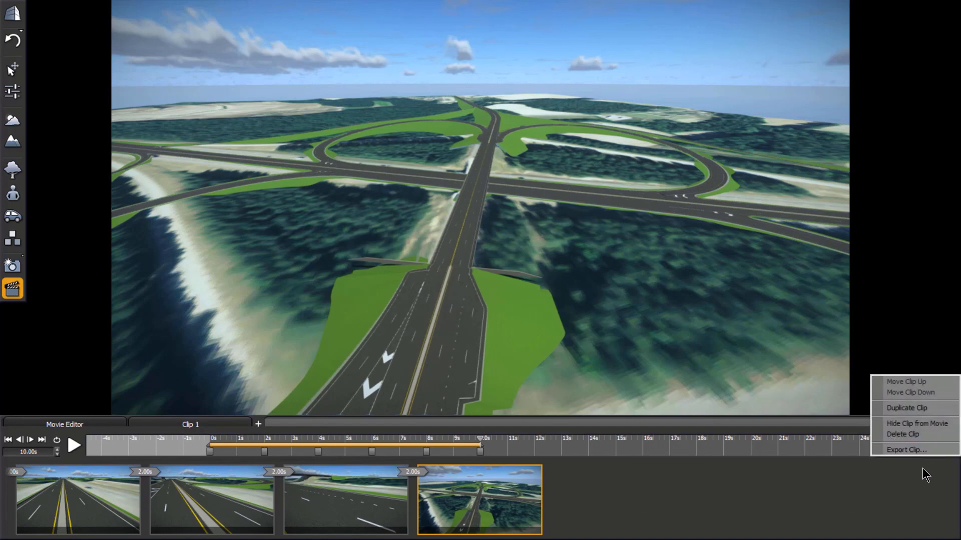
click(921, 451)
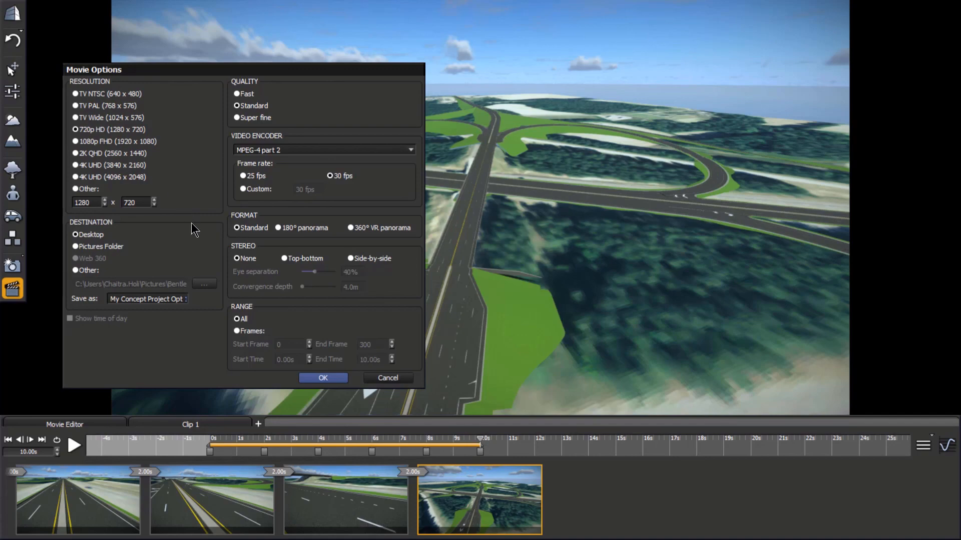
click(323, 378)
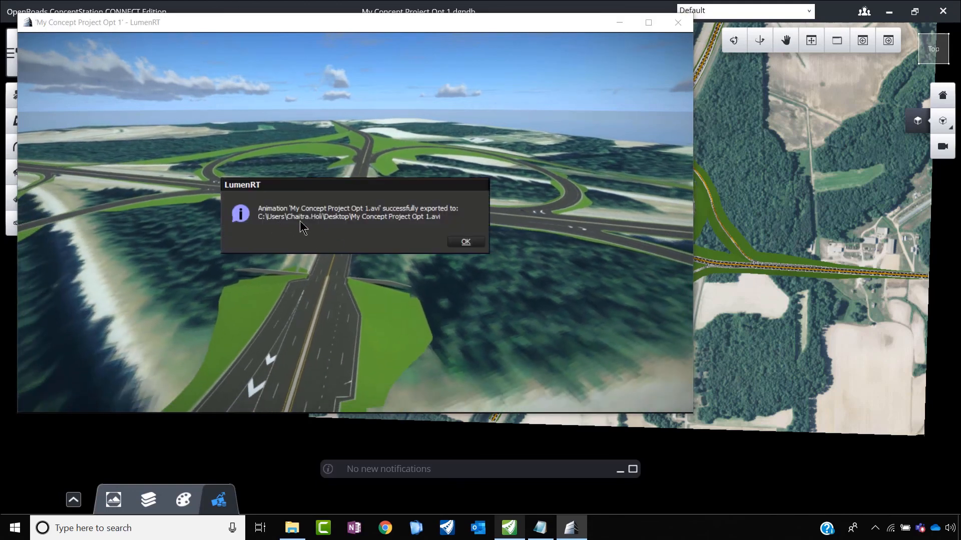
click(468, 242)
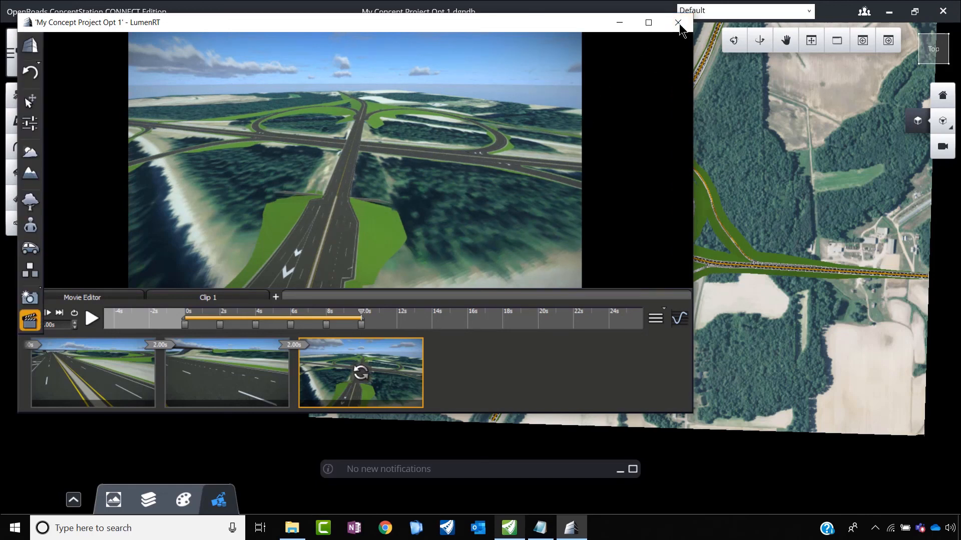
click(677, 22)
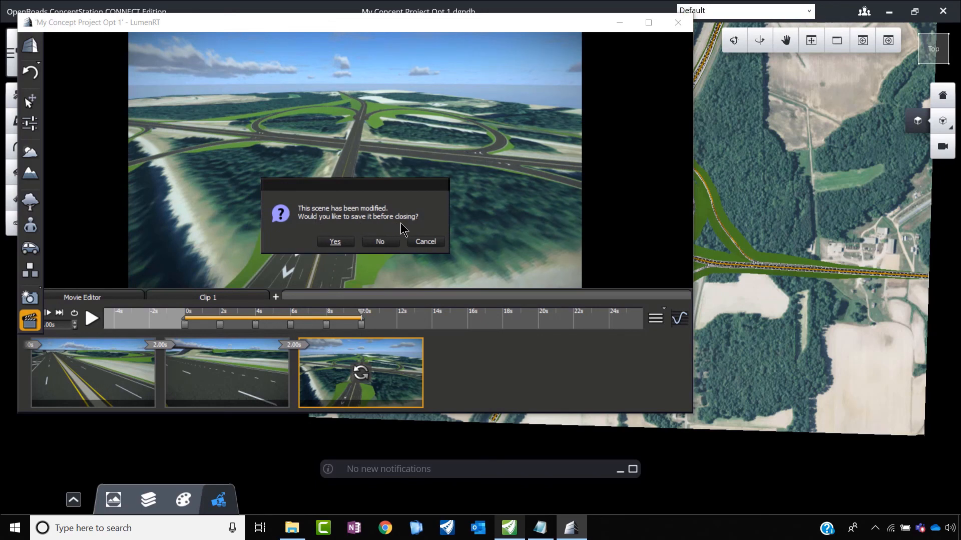
click(344, 243)
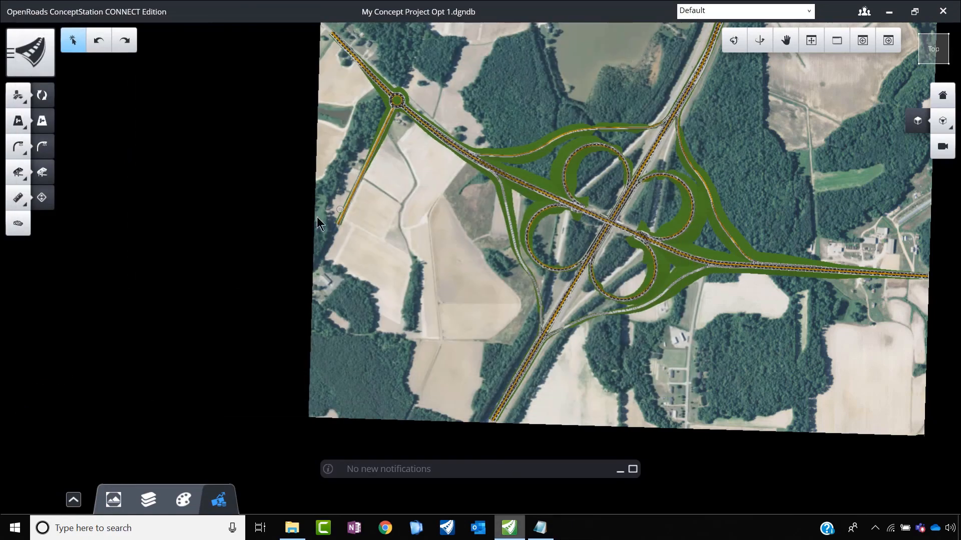
scroll(297, 224, down, 2)
scroll(410, 205, up, 5)
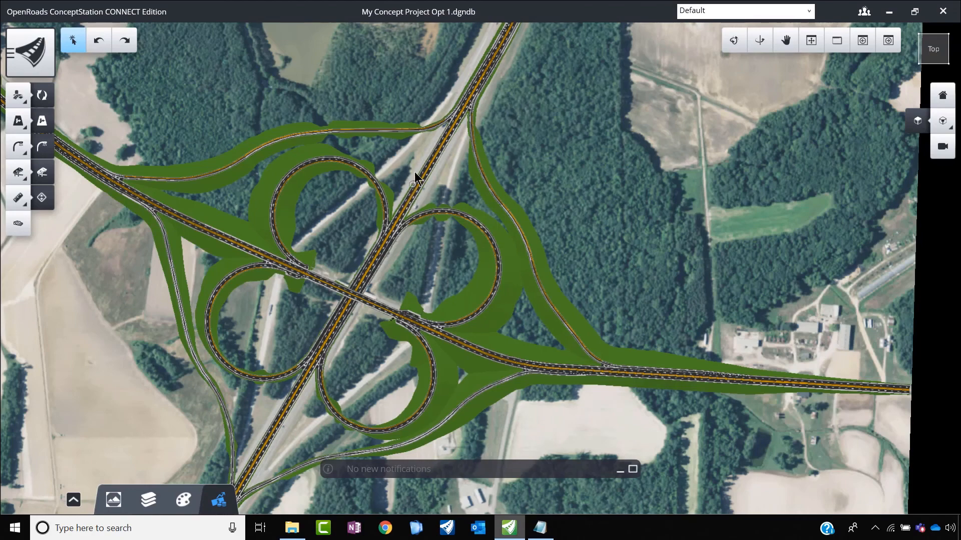
scroll(412, 210, down, 2)
scroll(424, 233, up, 2)
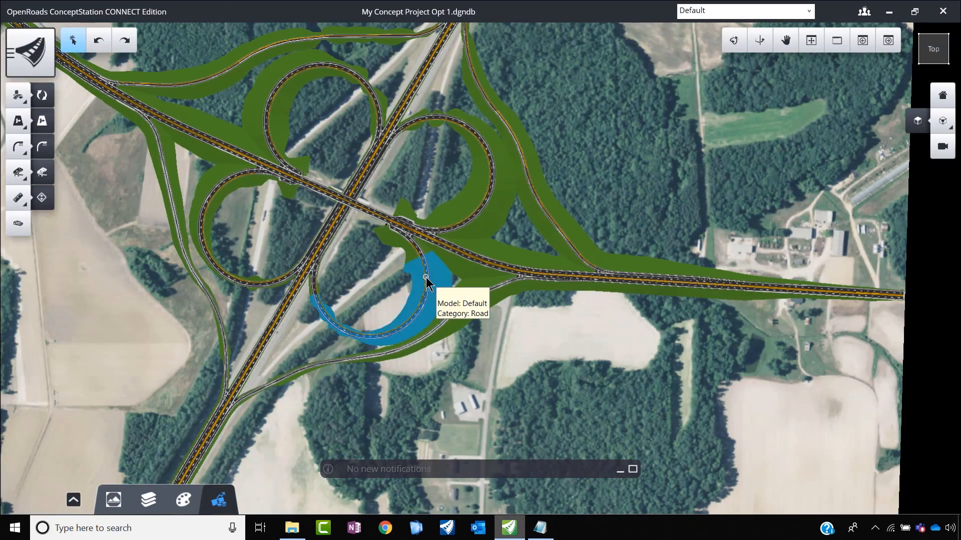